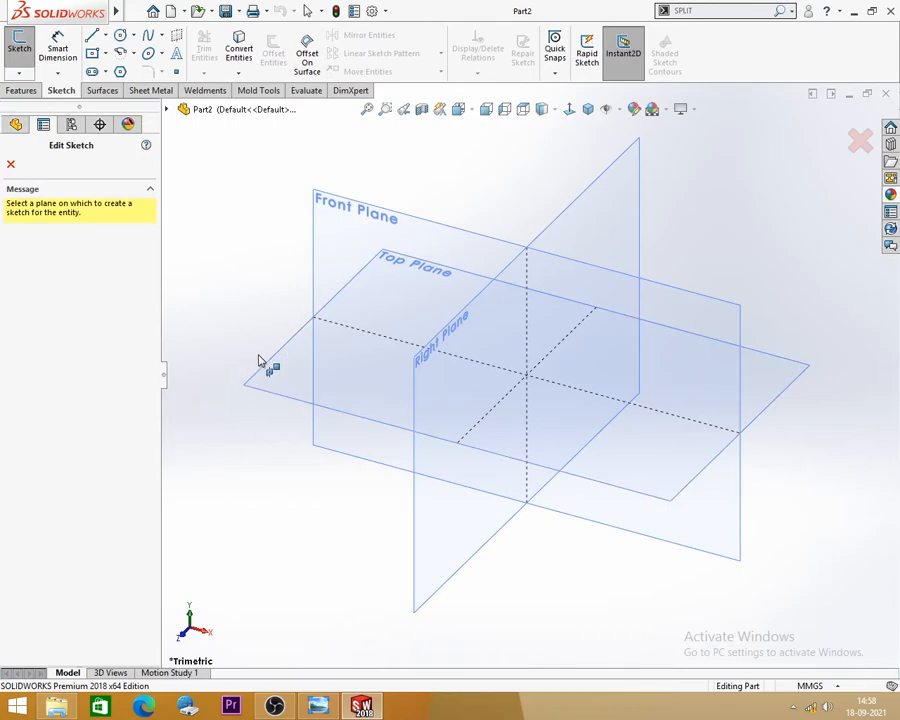
Start a sketch on the Top Plane and draw a centre rectangle about 77.6 by 72.6 mm from the origin.
click(279, 383)
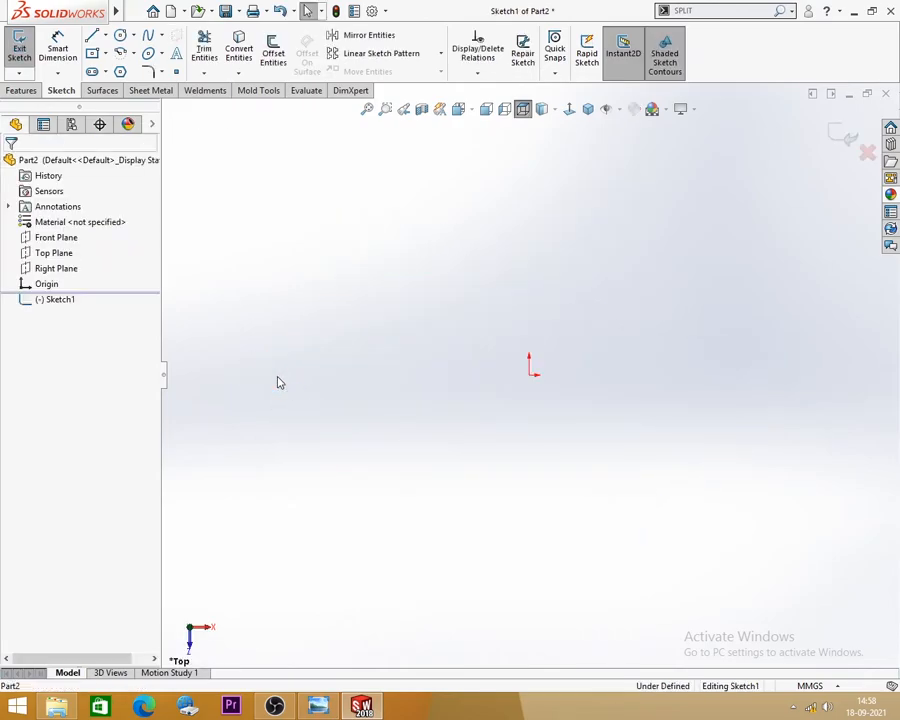
click(318, 706)
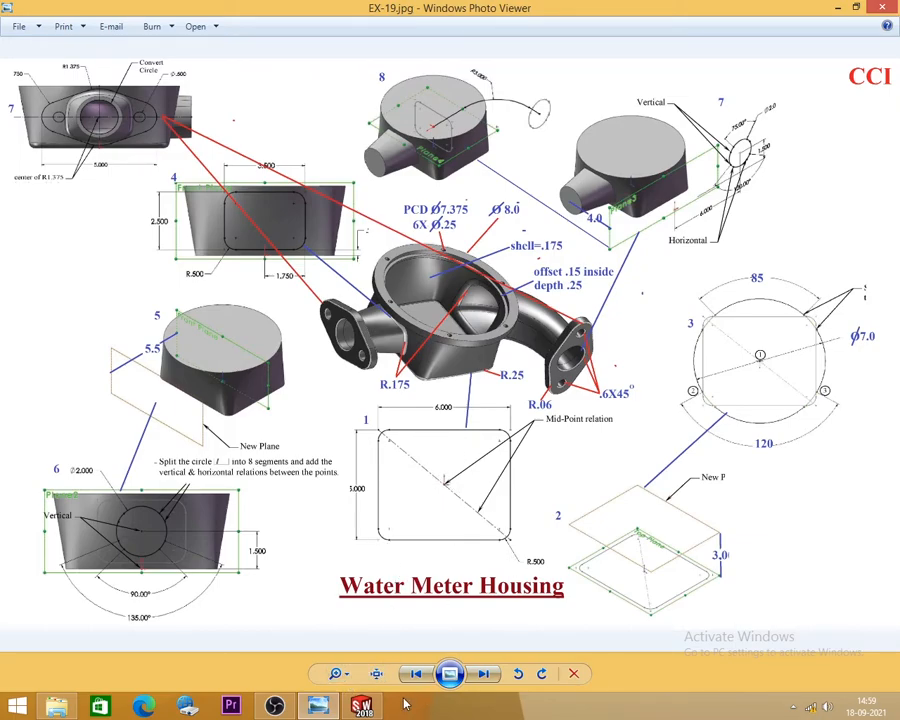
click(362, 706)
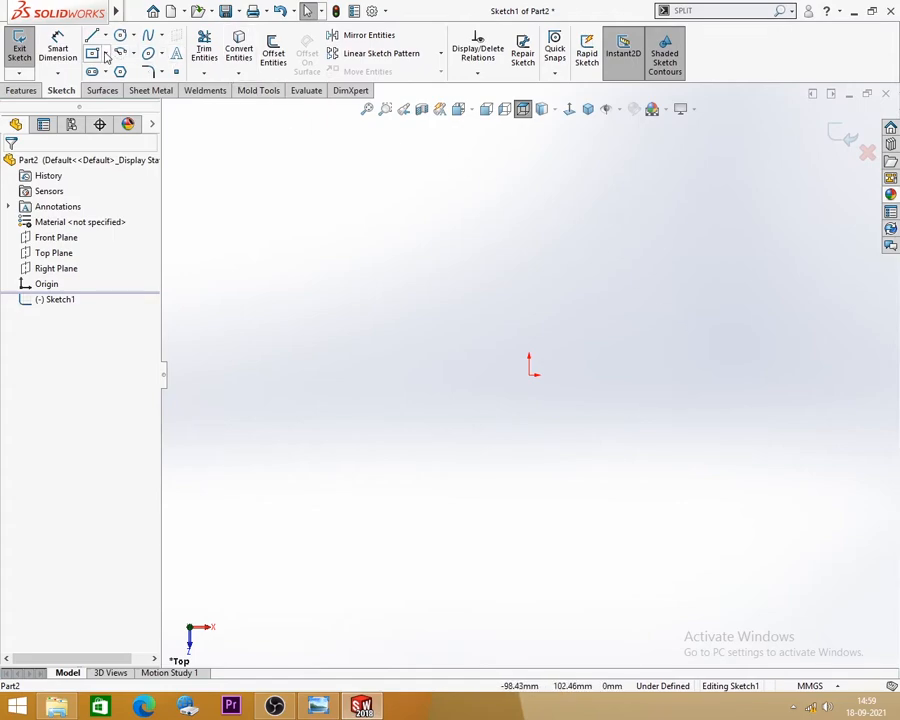
click(106, 55)
click(530, 373)
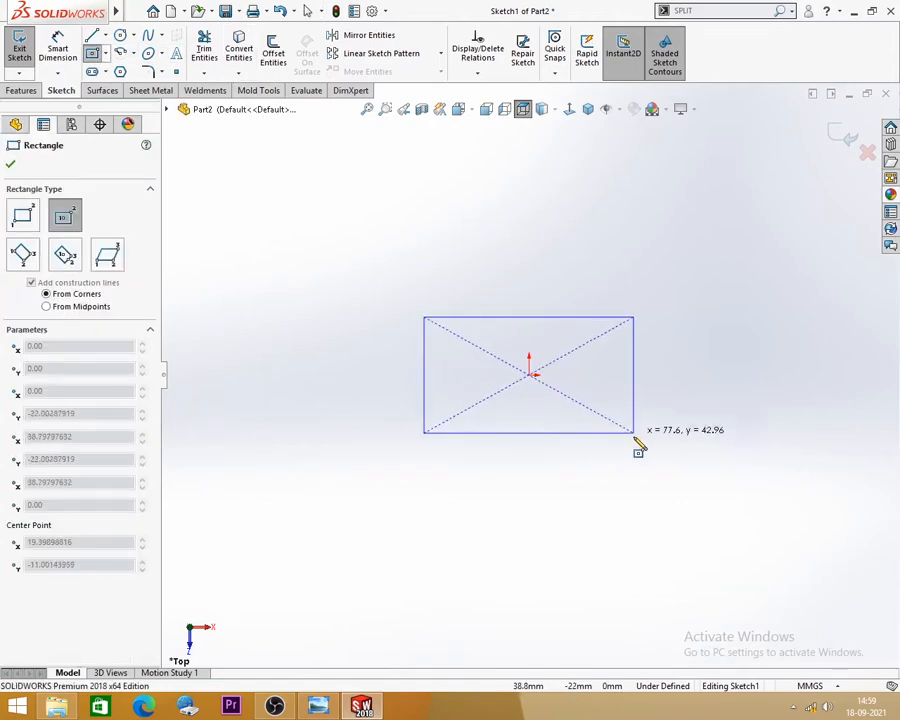
click(633, 472)
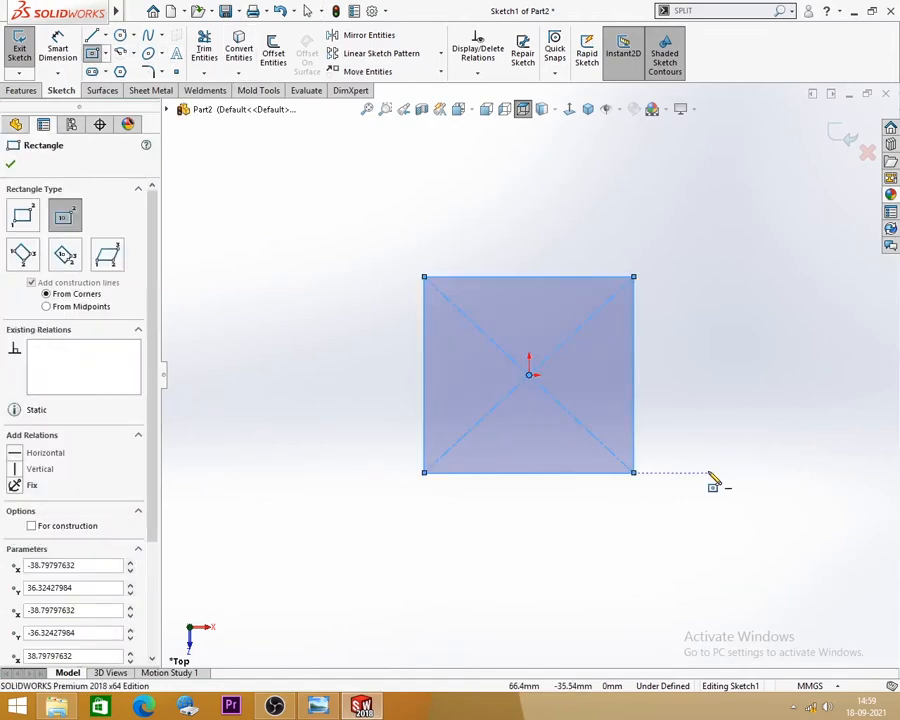
Switch the document units to IPS (inch, pound, second) and reopen the rectangle sketch for editing.
click(804, 686)
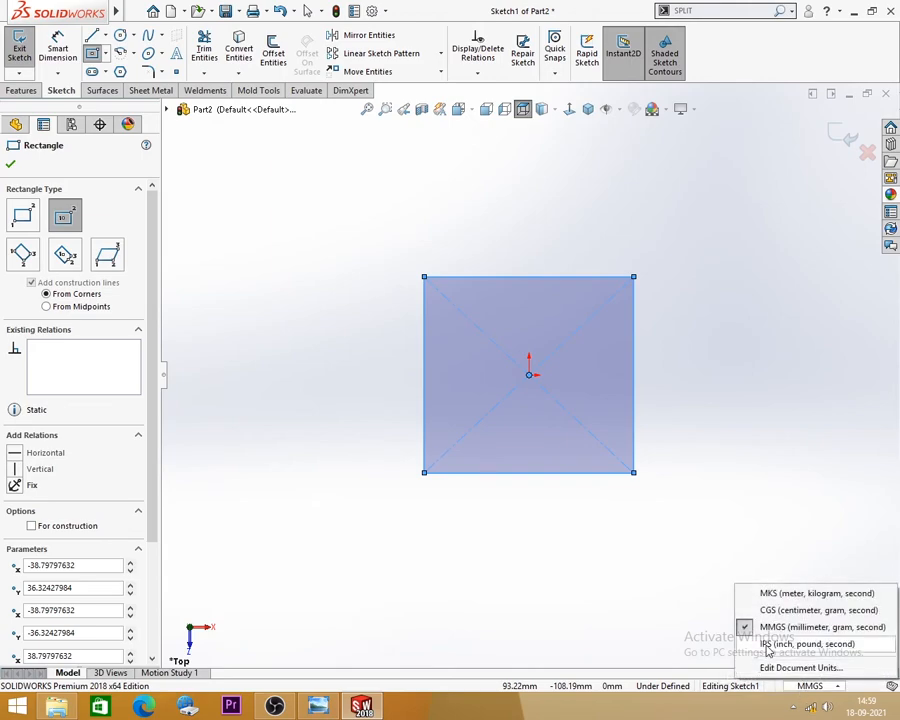
click(790, 643)
click(810, 686)
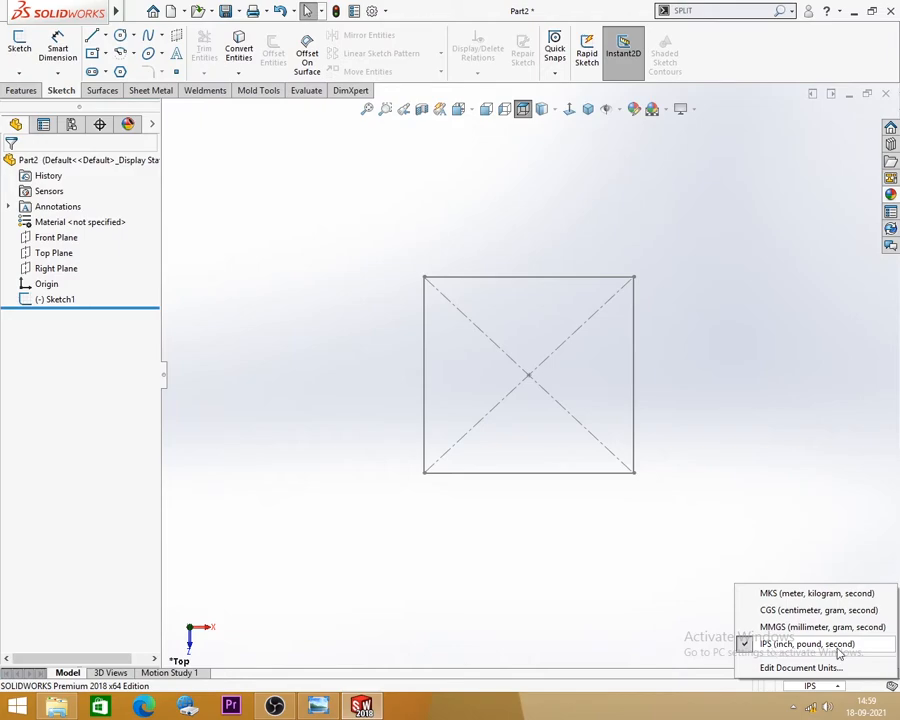
click(532, 564)
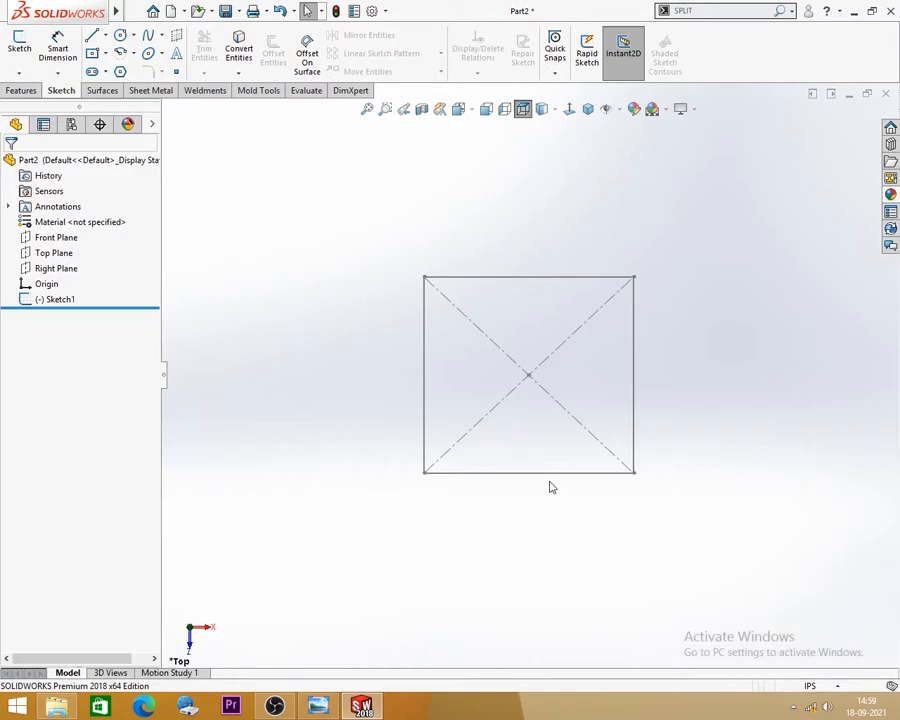
scroll(443, 316, up, 2)
scroll(568, 353, down, 2)
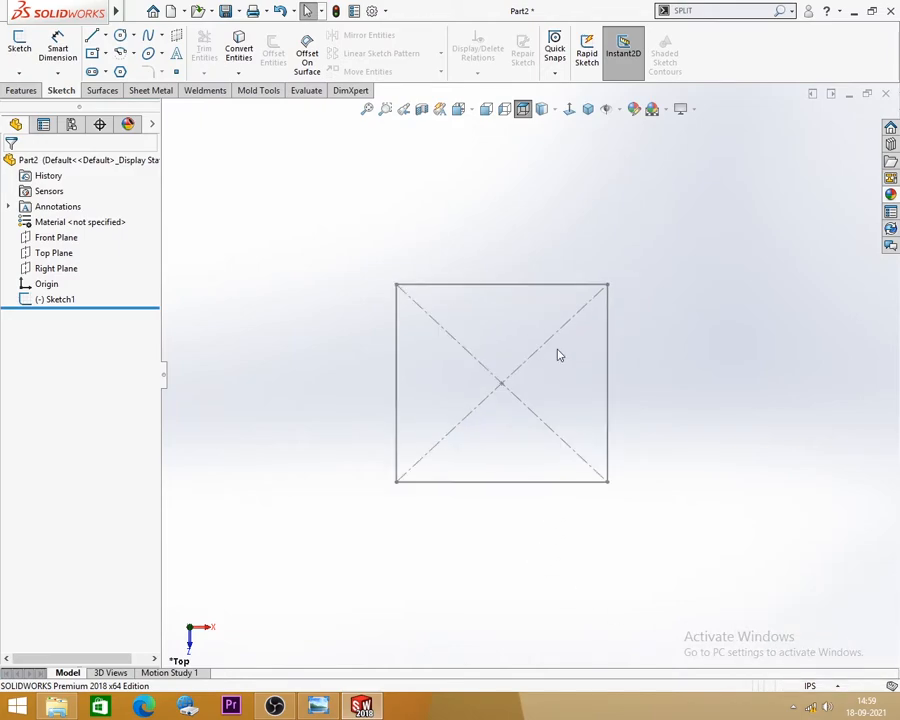
double_click(478, 295)
scroll(532, 374, up, 2)
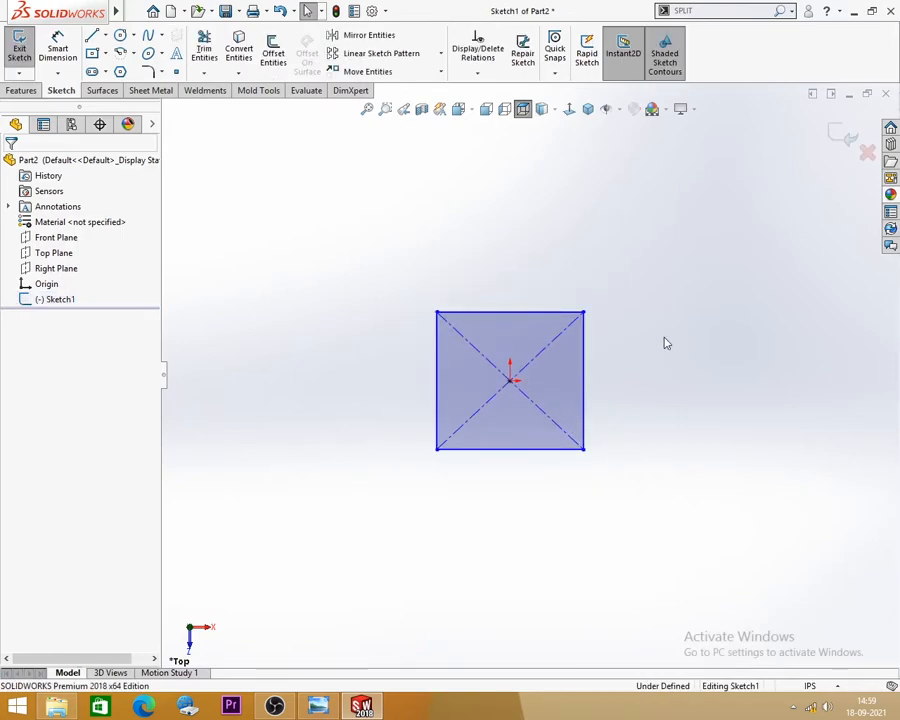
Dimension the rectangle 6 in wide and 5 in high.
key(s)
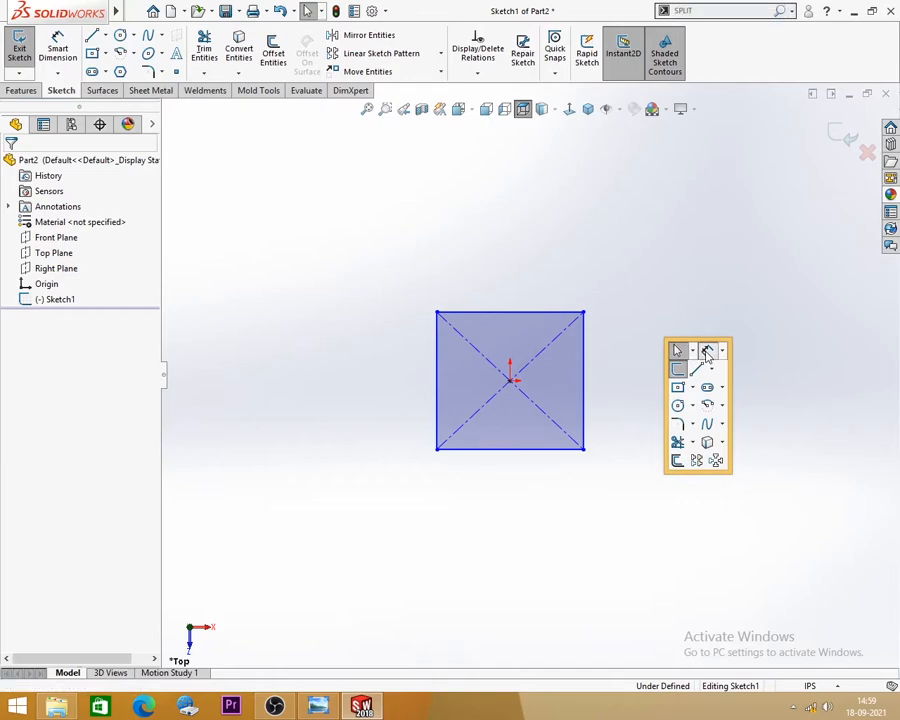
click(707, 349)
click(529, 451)
click(528, 476)
text(6)
key(Return)
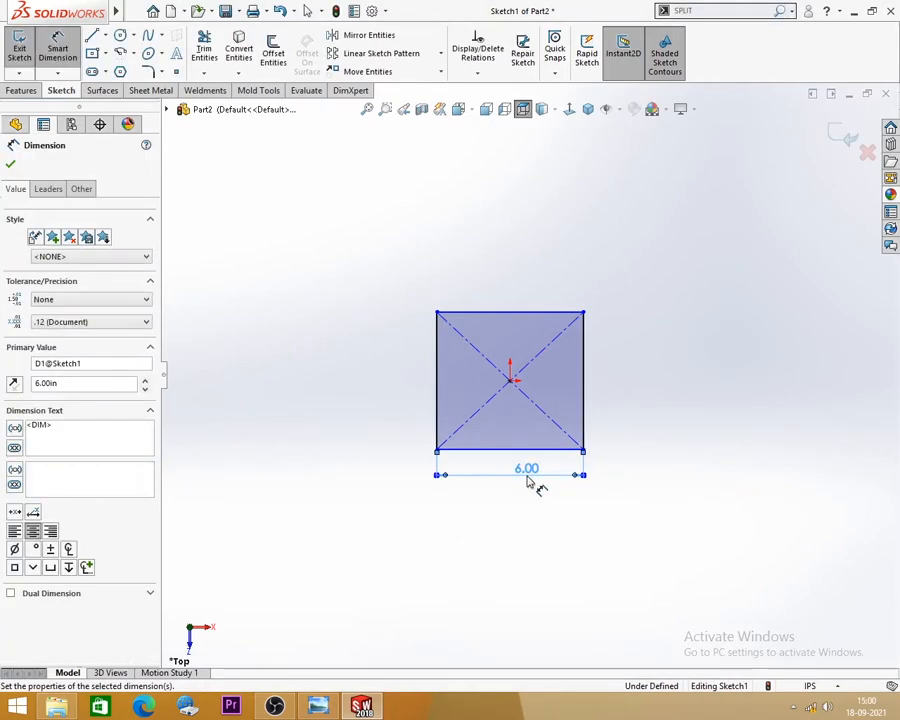
click(437, 391)
click(400, 388)
text(5)
key(Return)
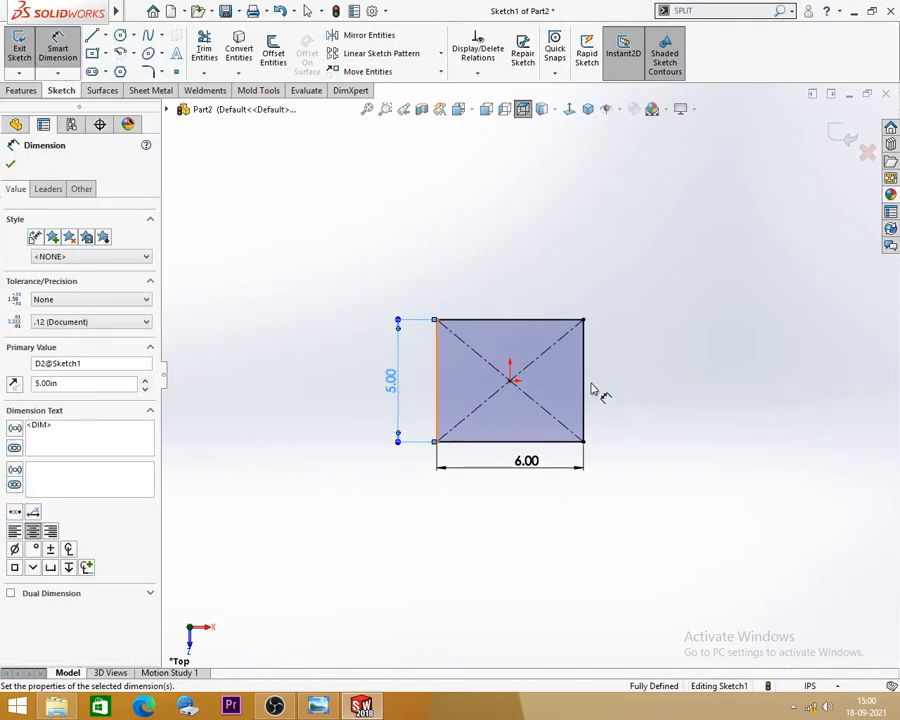
click(598, 390)
Set up a sketch fillet of 0.50 in radius on all four corners of the rectangle, consulting the reference drawing.
click(320, 704)
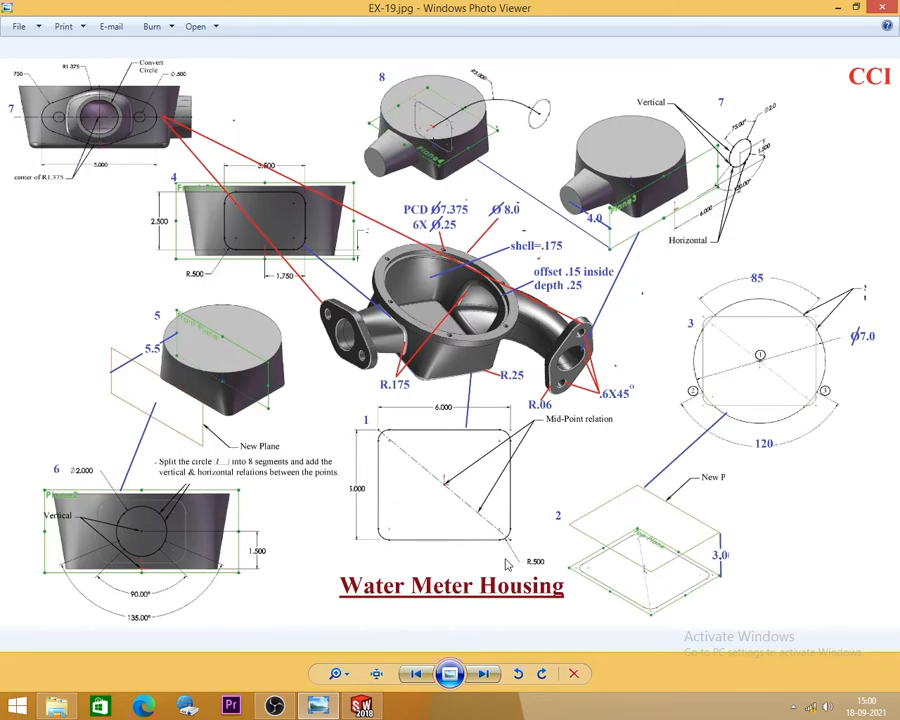
click(837, 7)
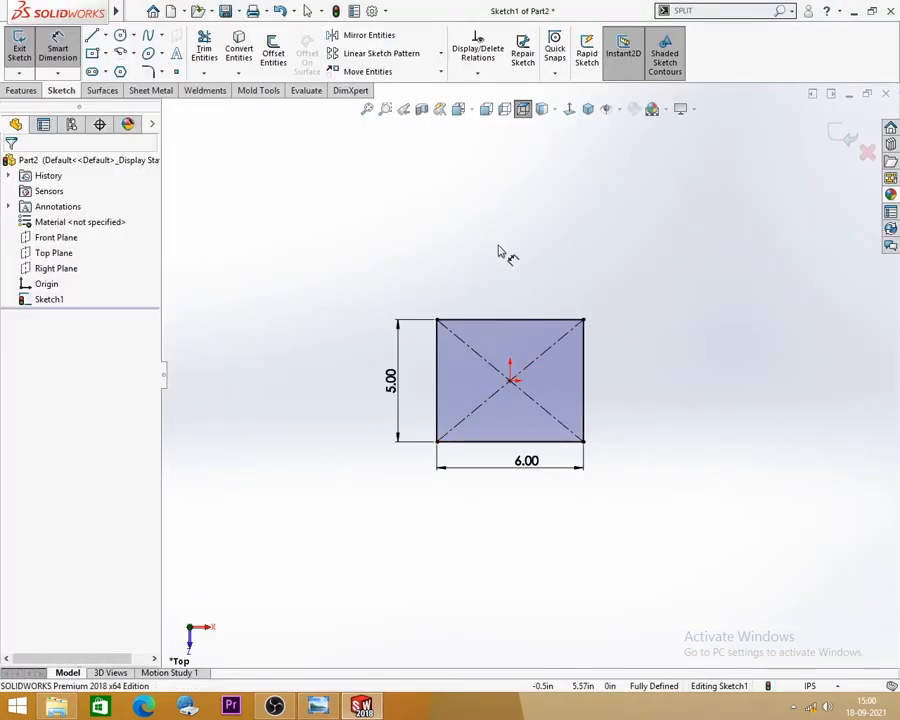
key(s)
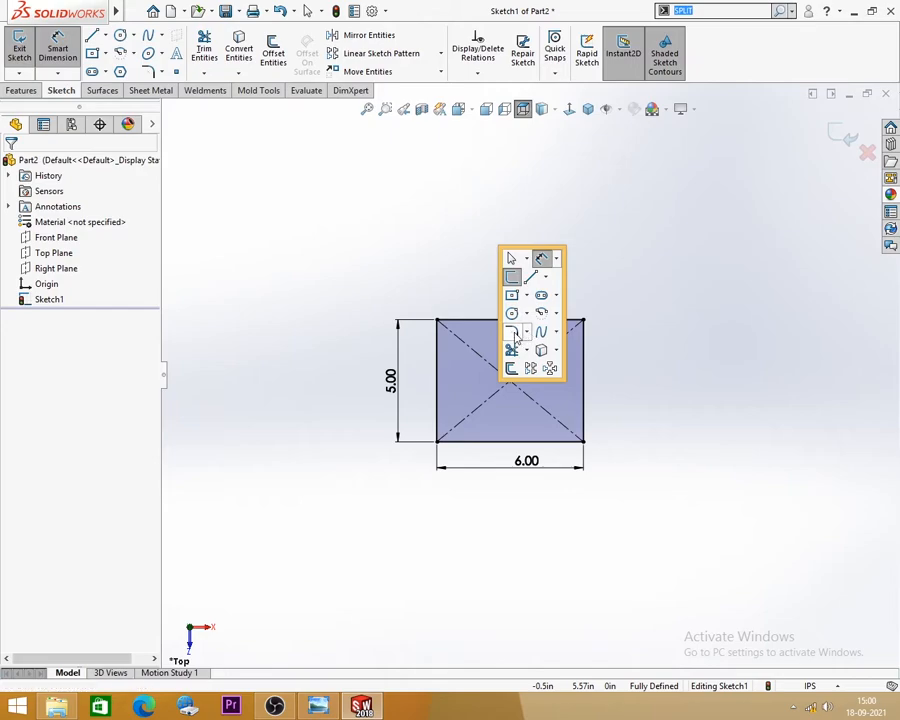
click(512, 333)
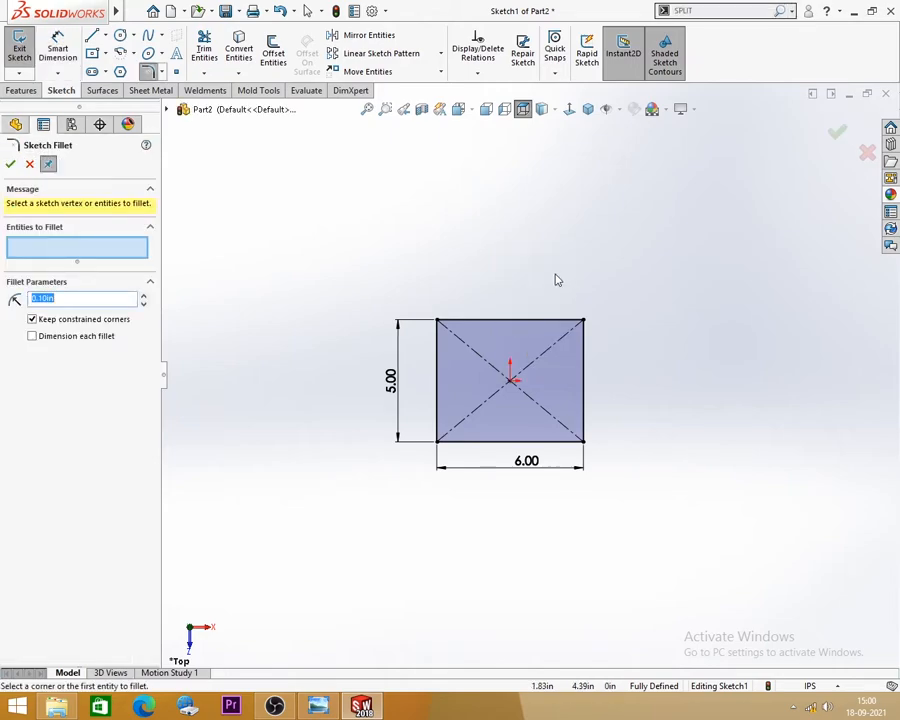
text(1)
key(Return)
click(582, 323)
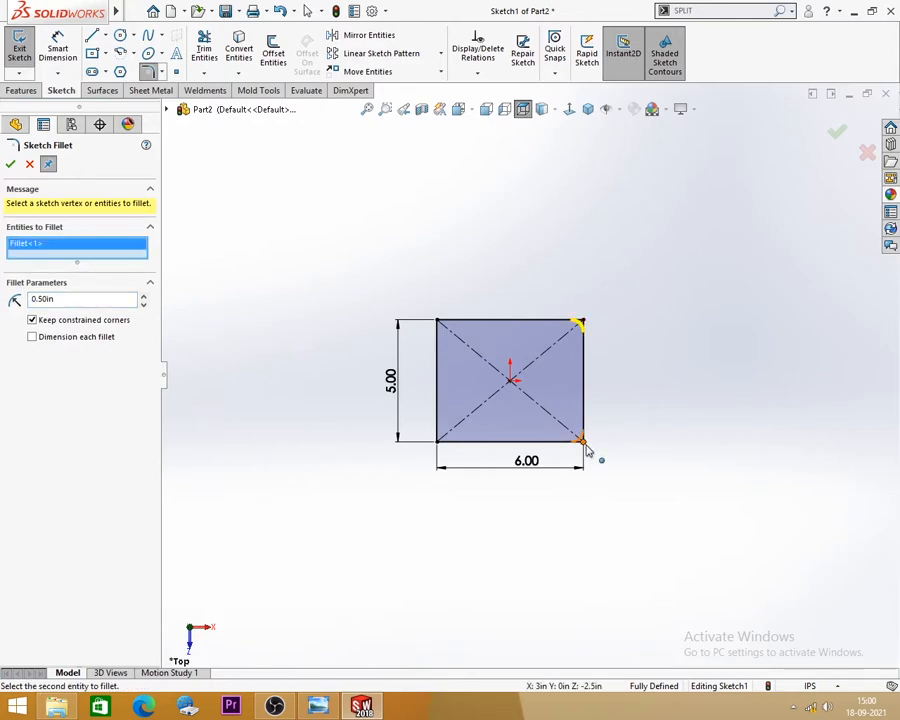
click(583, 440)
click(438, 440)
click(439, 321)
Apply the four corner fillets after checking the radius in the reference drawing, and place the radius dimension clear of the rectangle.
click(316, 706)
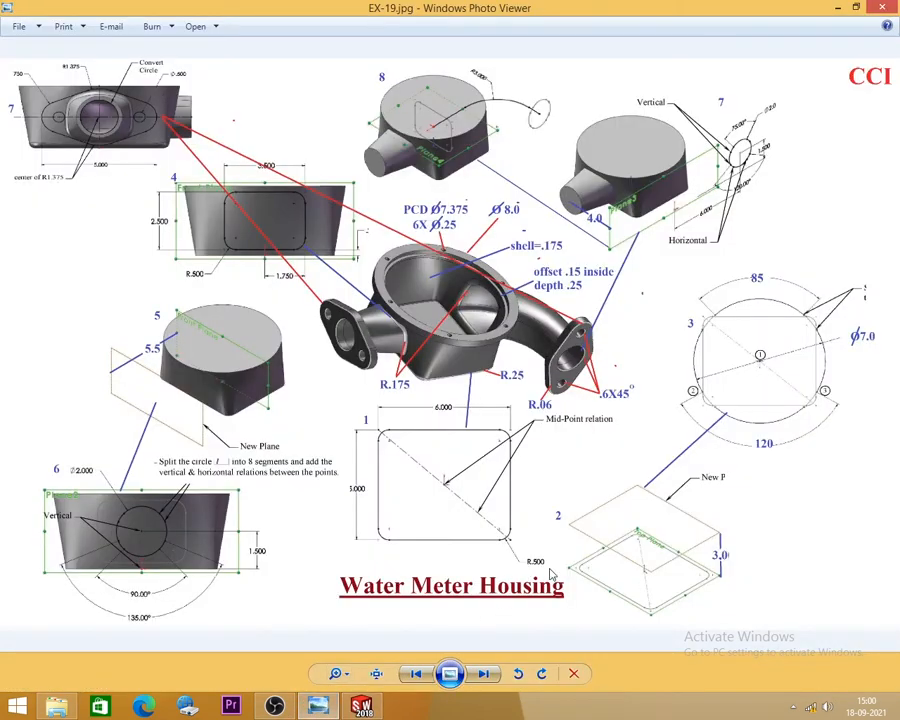
scroll(540, 580, up, 2)
scroll(533, 583, up, 1)
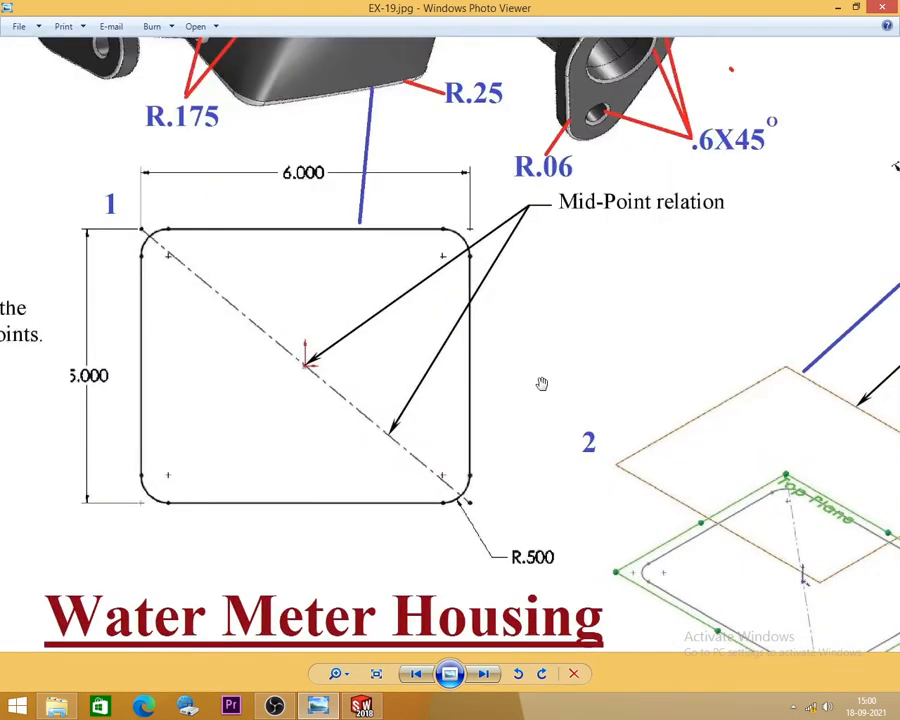
scroll(552, 440, down, 3)
click(362, 706)
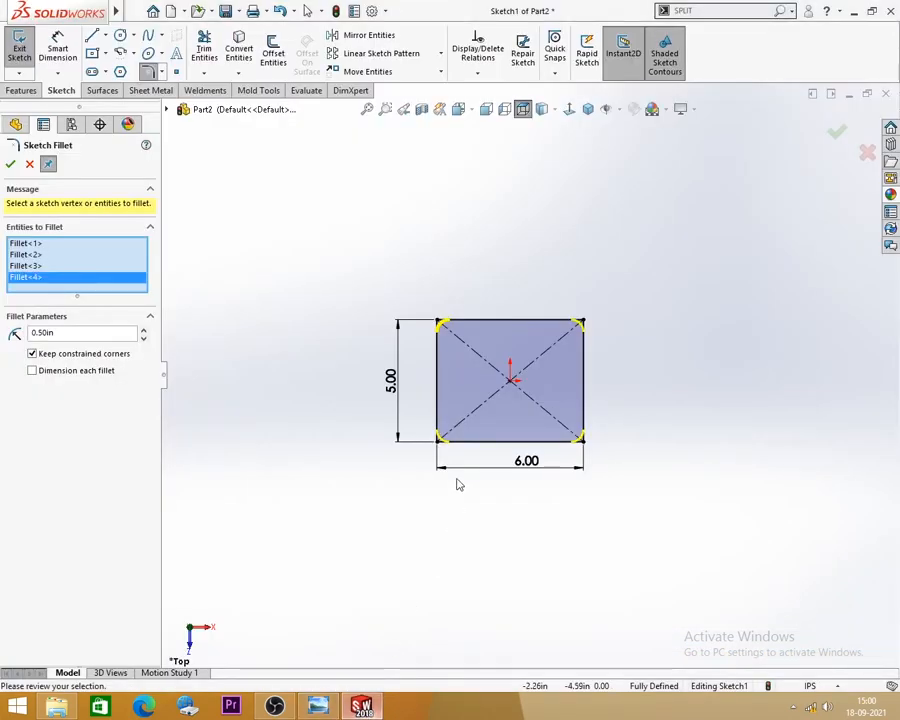
key(Return)
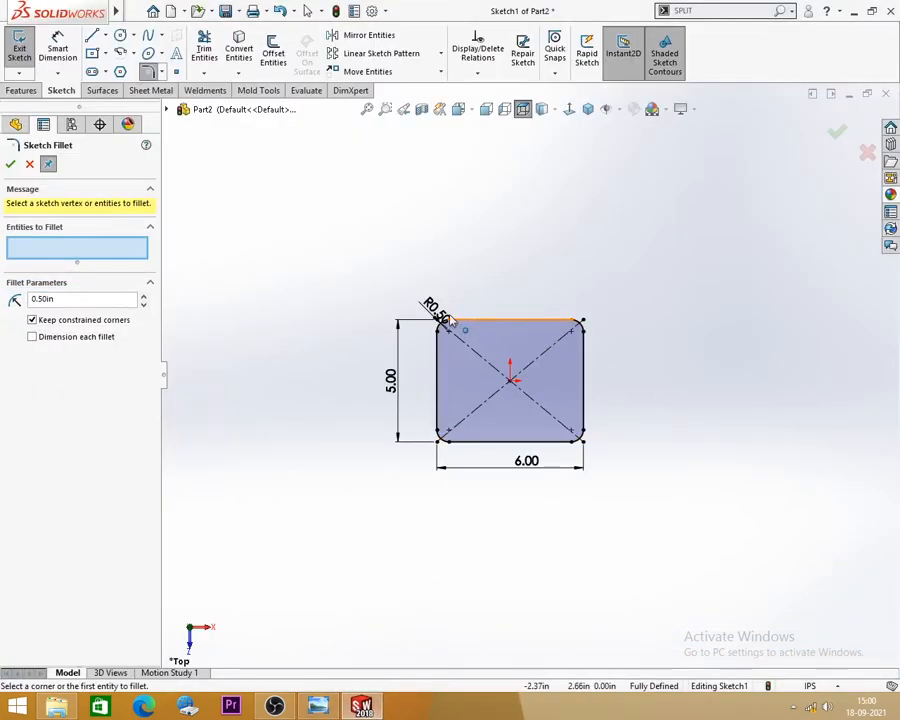
click(30, 165)
drag(434, 309, 393, 266)
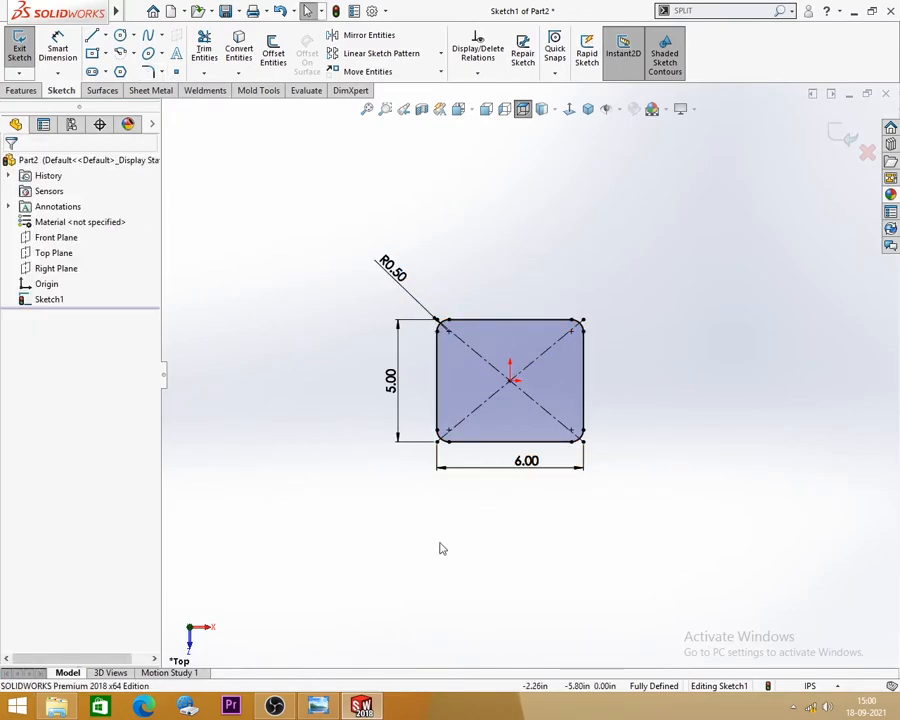
Check the new plane's offset in the reference drawing and exit the finished rectangle sketch.
key(alt+Tab)
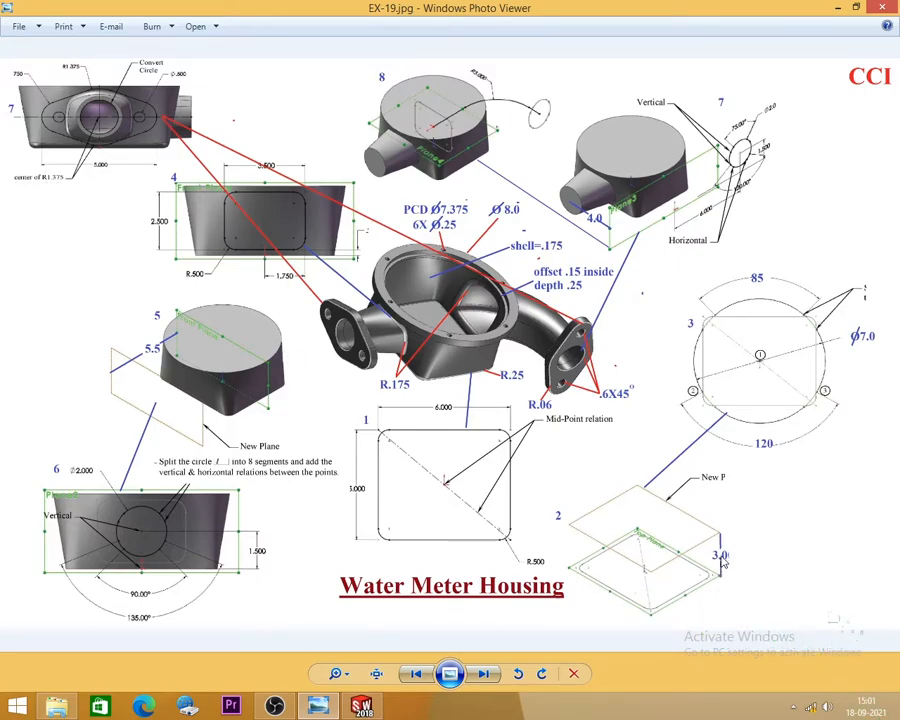
click(838, 9)
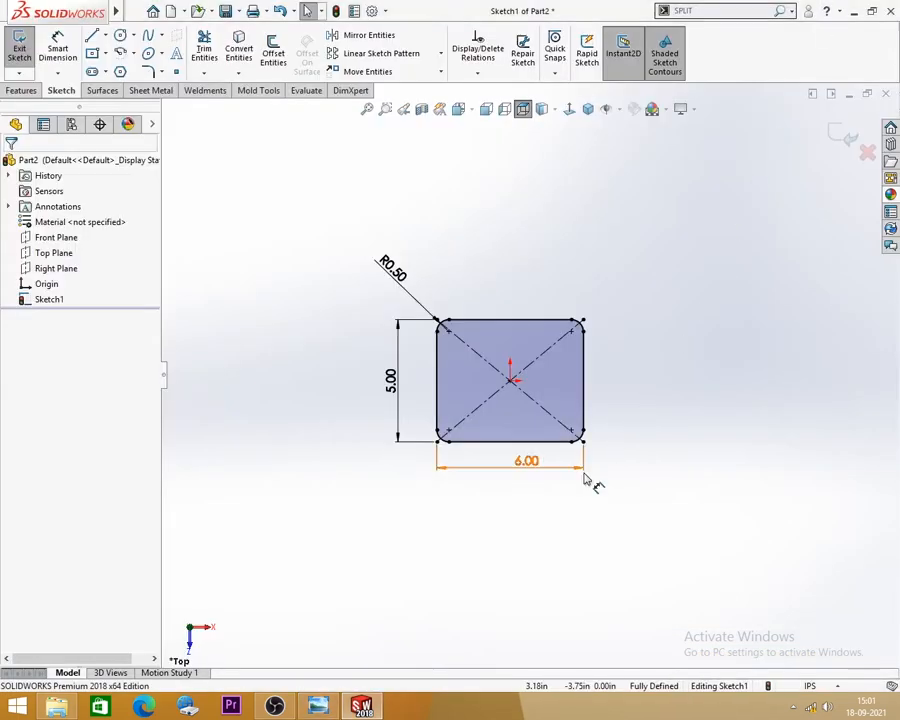
click(845, 138)
mouse_move(522, 538)
middle_down()
mouse_move(488, 414)
mouse_move(518, 402)
mouse_move(531, 418)
mouse_move(534, 388)
mouse_move(542, 392)
middle_up()
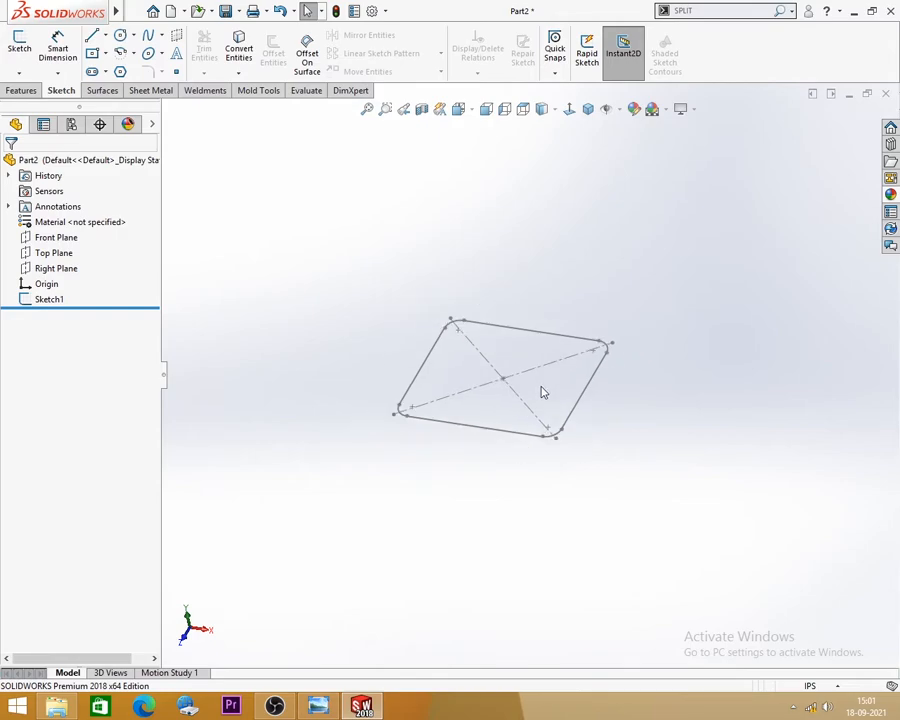
Create a reference plane offset 3 in above the Top Plane.
click(20, 91)
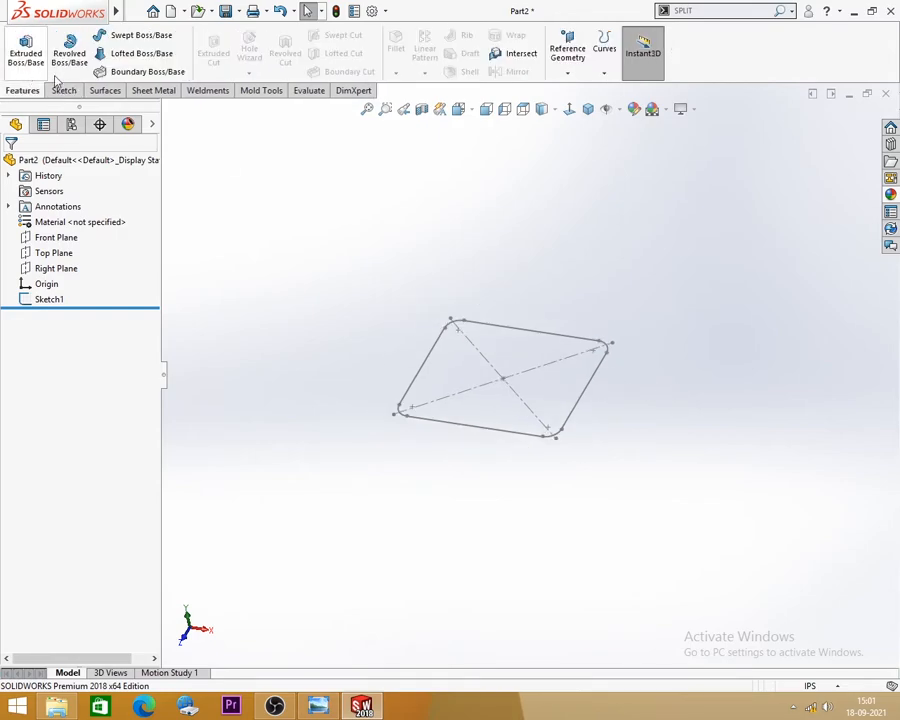
click(564, 73)
click(566, 90)
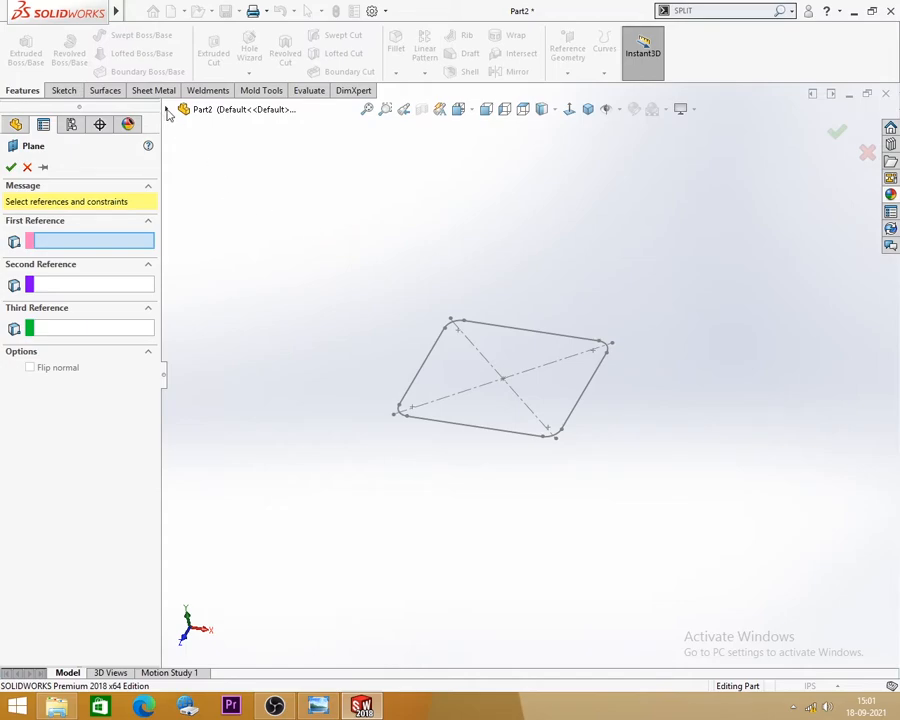
click(167, 110)
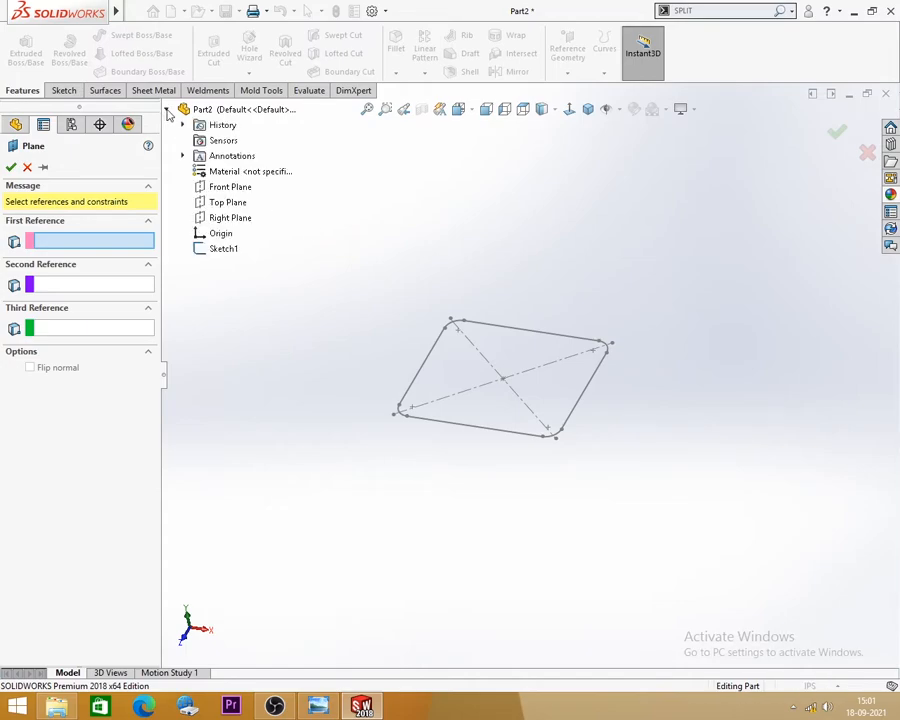
click(232, 203)
mouse_move(306, 484)
middle_down()
mouse_move(307, 400)
mouse_move(275, 426)
mouse_move(307, 432)
middle_up()
double_click(60, 341)
text(3)
key(Return)
mouse_move(370, 331)
middle_down()
mouse_move(358, 394)
mouse_move(364, 327)
mouse_move(346, 345)
middle_up()
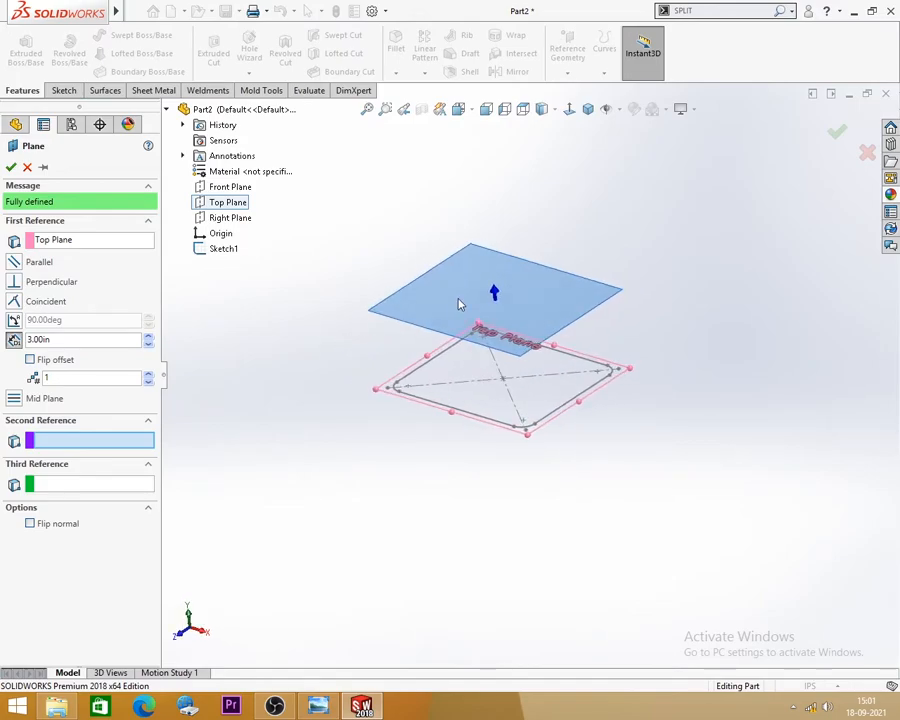
scroll(460, 303, down, 4)
scroll(461, 304, up, 3)
click(11, 168)
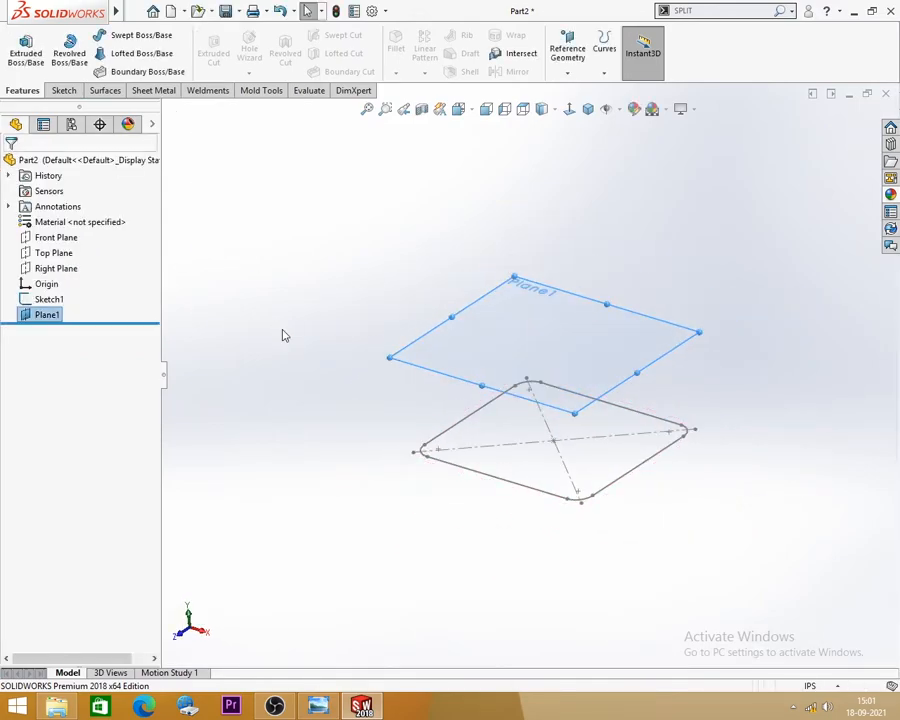
Start a sketch on the offset plane and draw a circle of about 3.39 in radius centred on the origin.
click(513, 310)
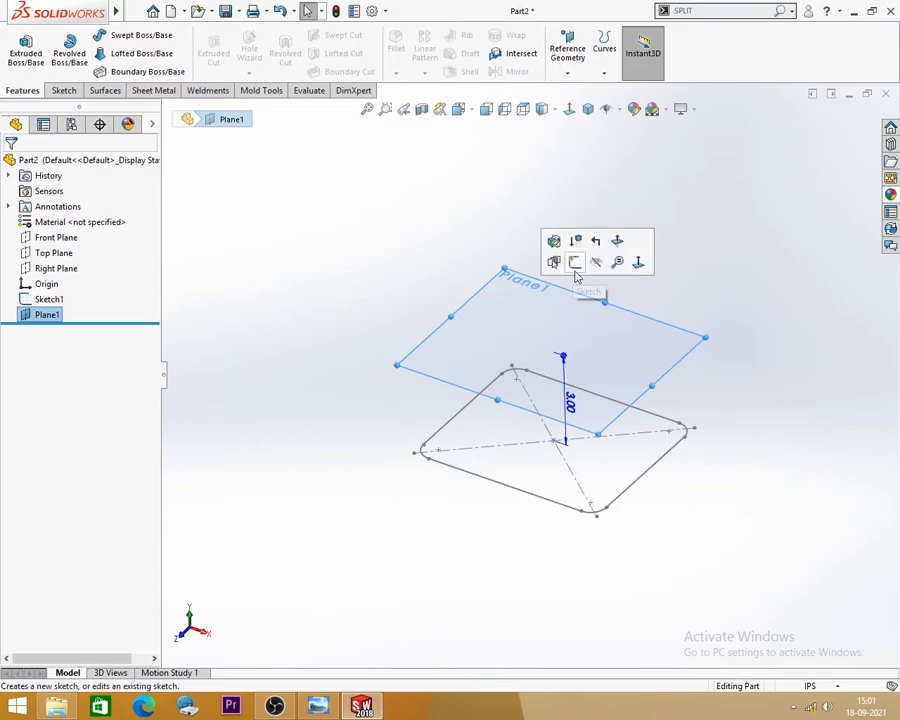
click(578, 265)
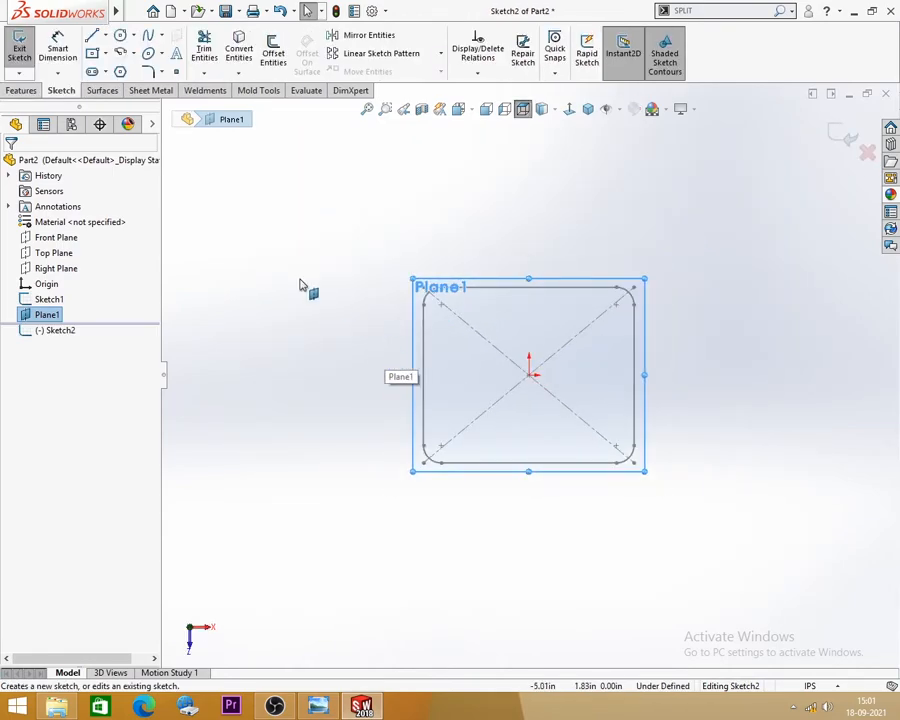
key(s)
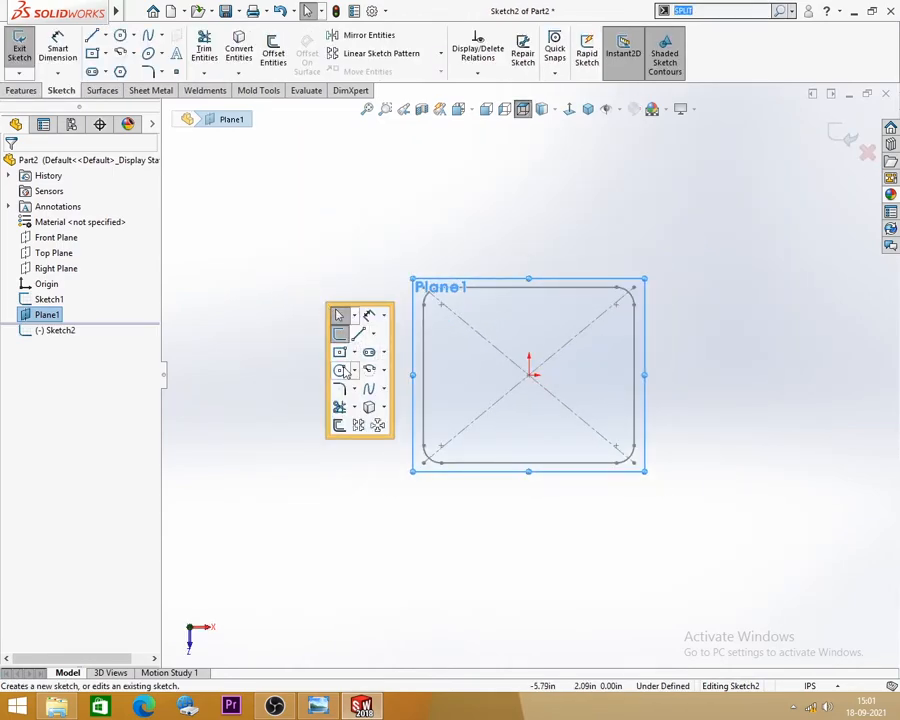
click(369, 352)
click(530, 375)
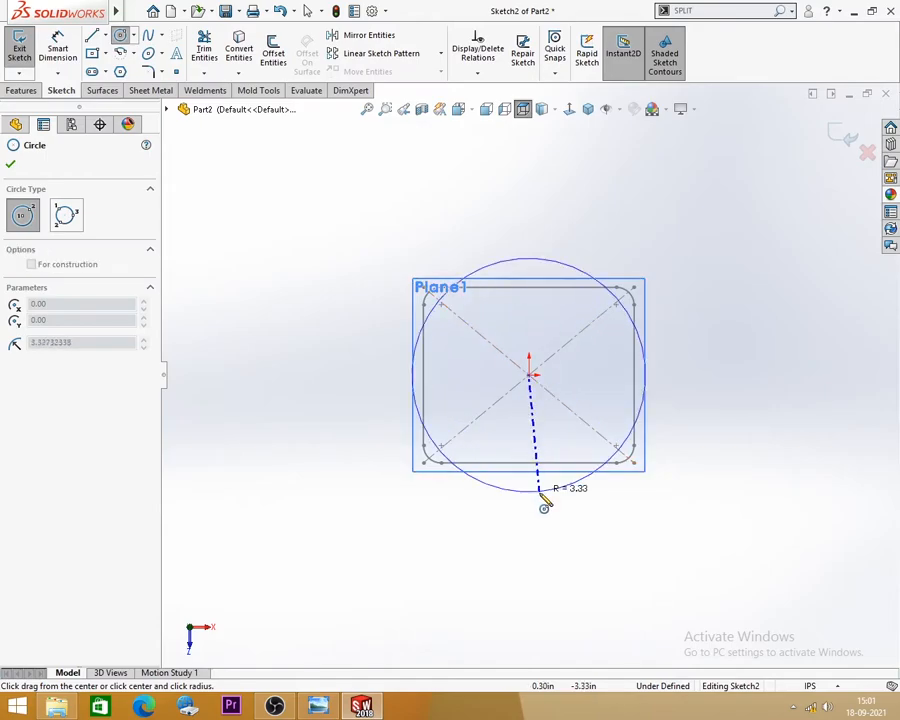
click(541, 493)
Check the circle's diameter in the reference drawing and dimension the circle to 7 in diameter.
click(318, 706)
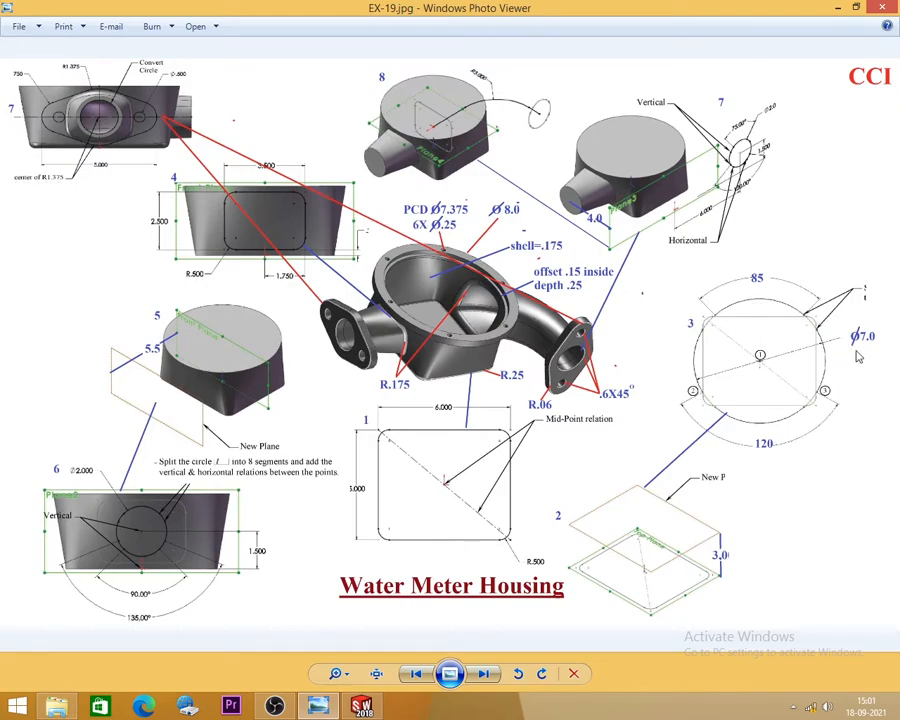
click(837, 8)
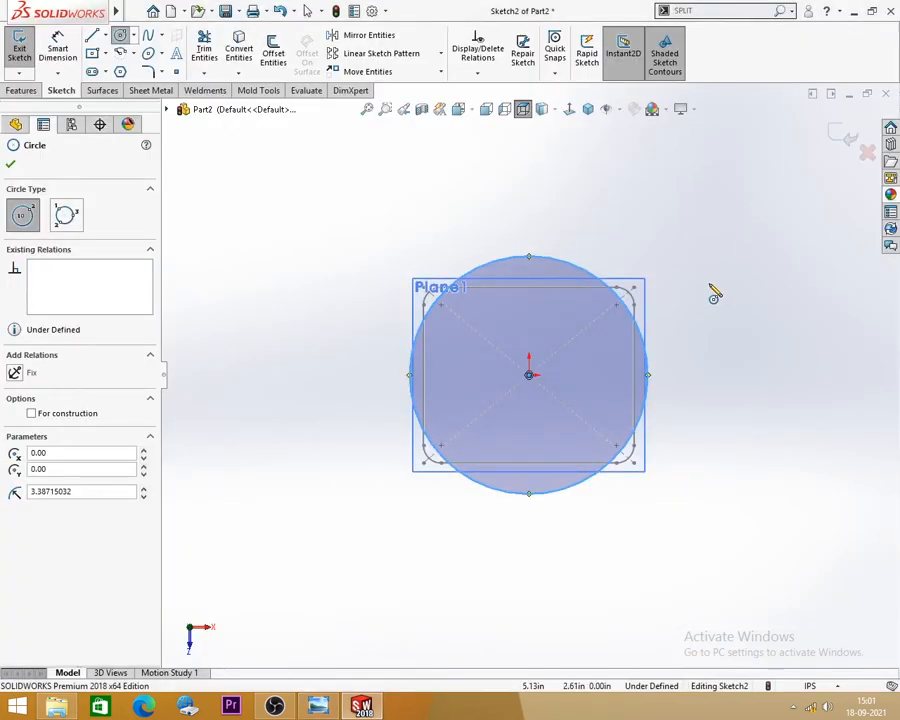
key(s)
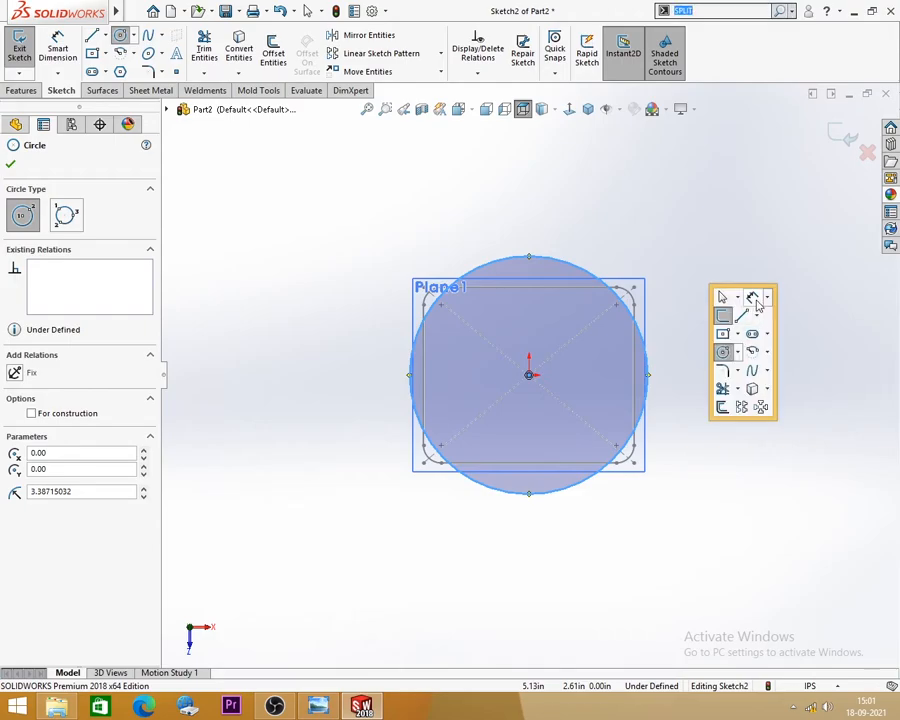
click(757, 301)
click(624, 309)
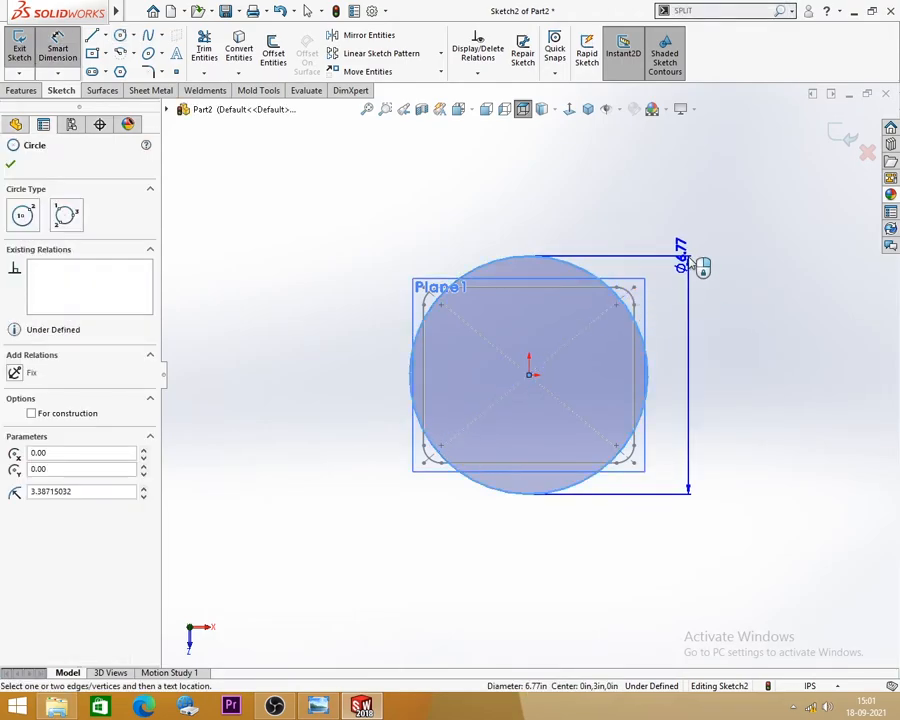
click(683, 251)
text(7)
key(Return)
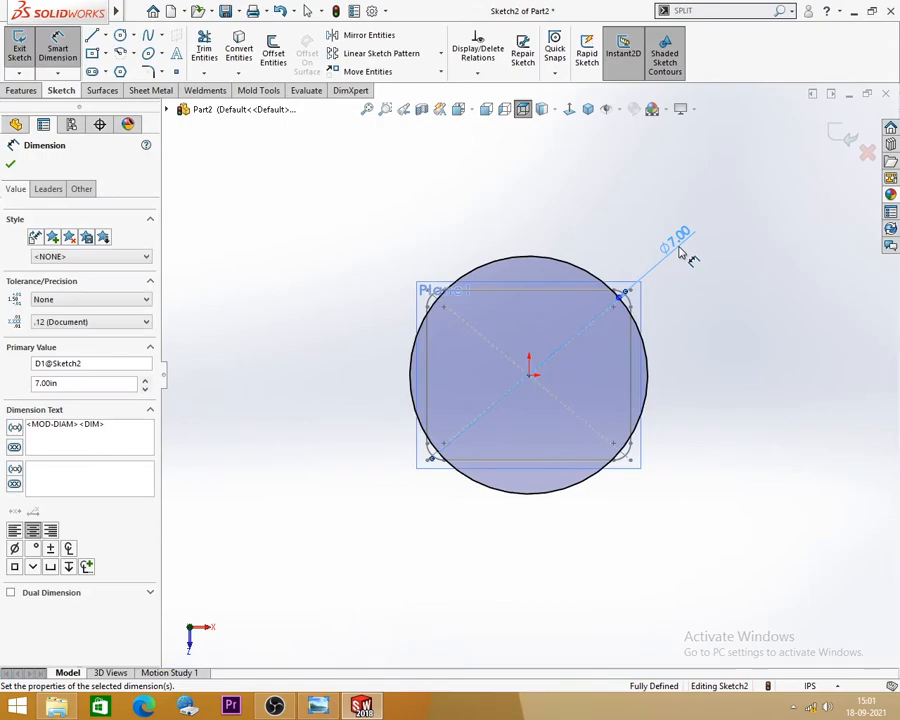
key(Escape)
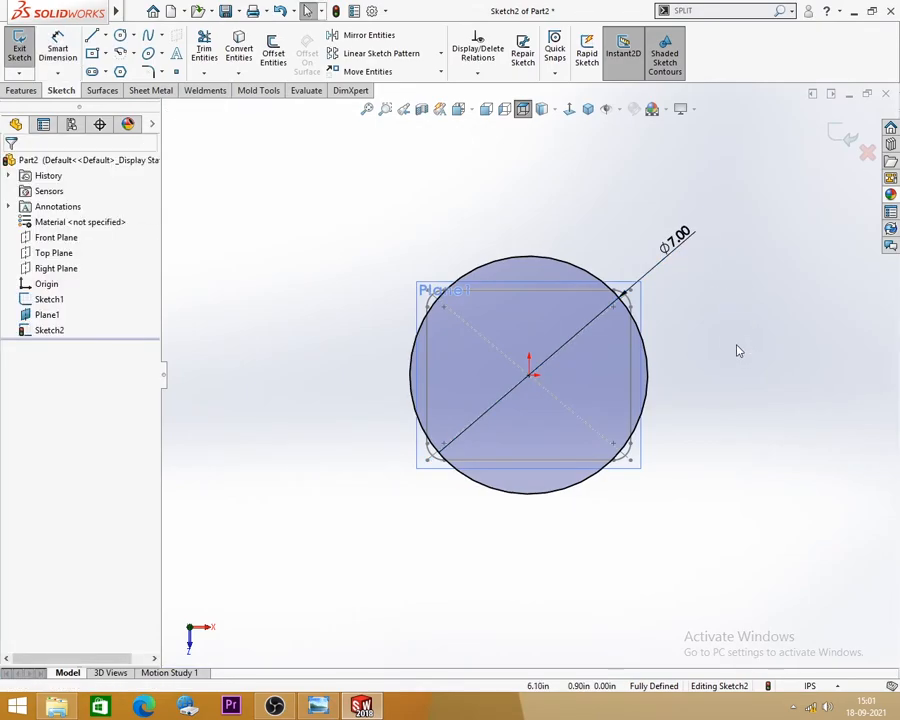
Examine the reference drawing for the circle's segment points and angles.
scroll(736, 350, down, 2)
click(316, 706)
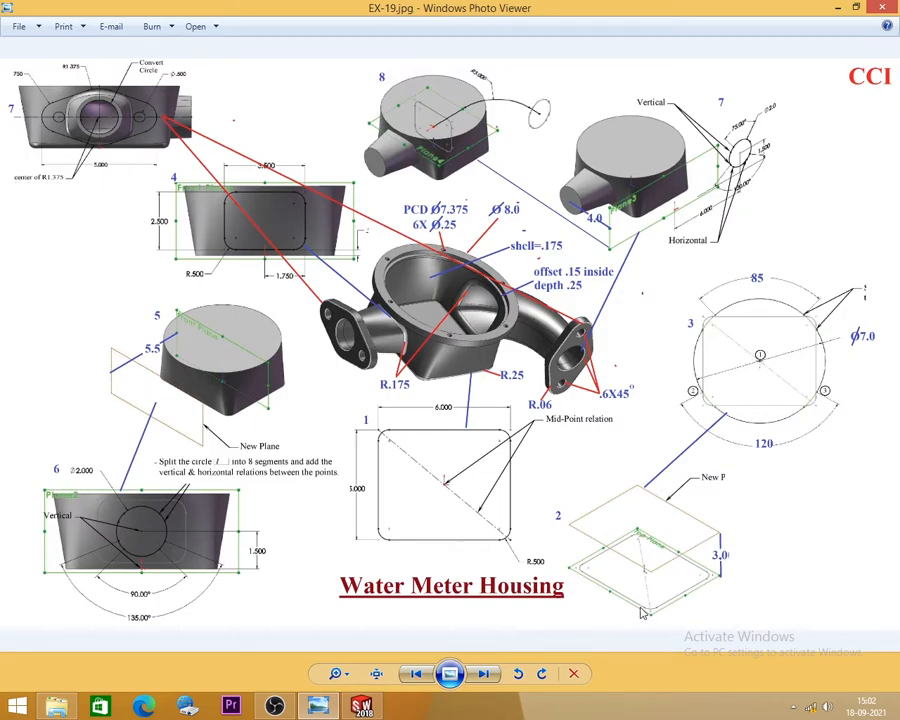
click(280, 706)
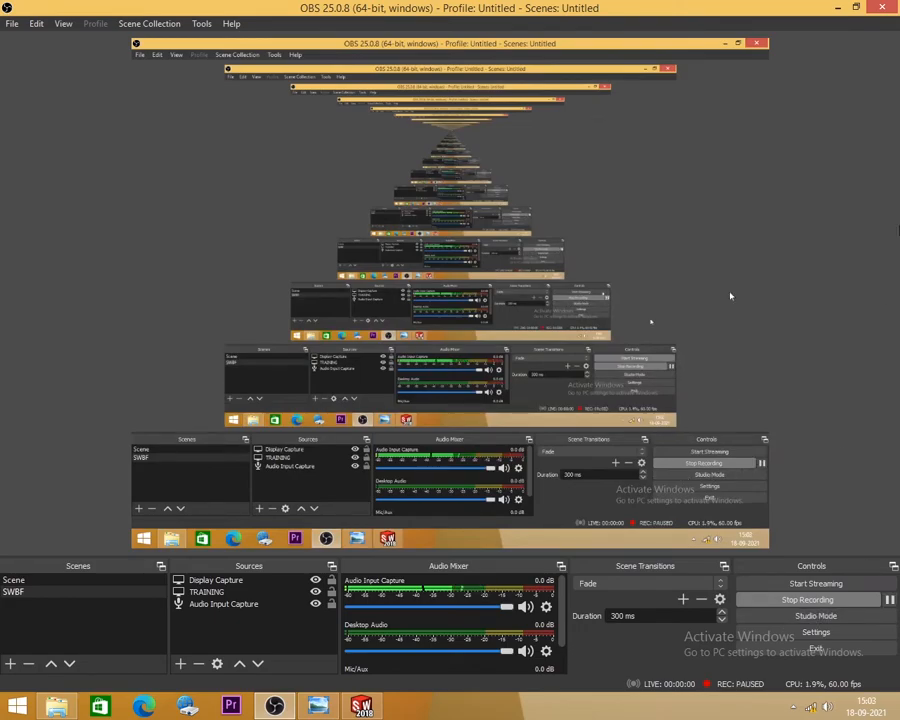
click(838, 8)
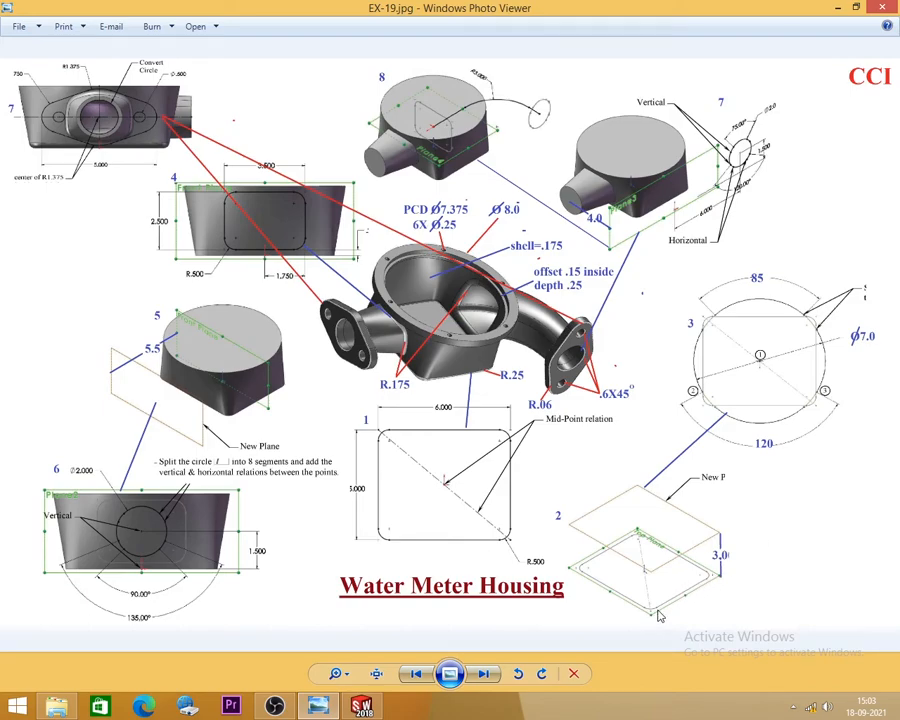
click(829, 7)
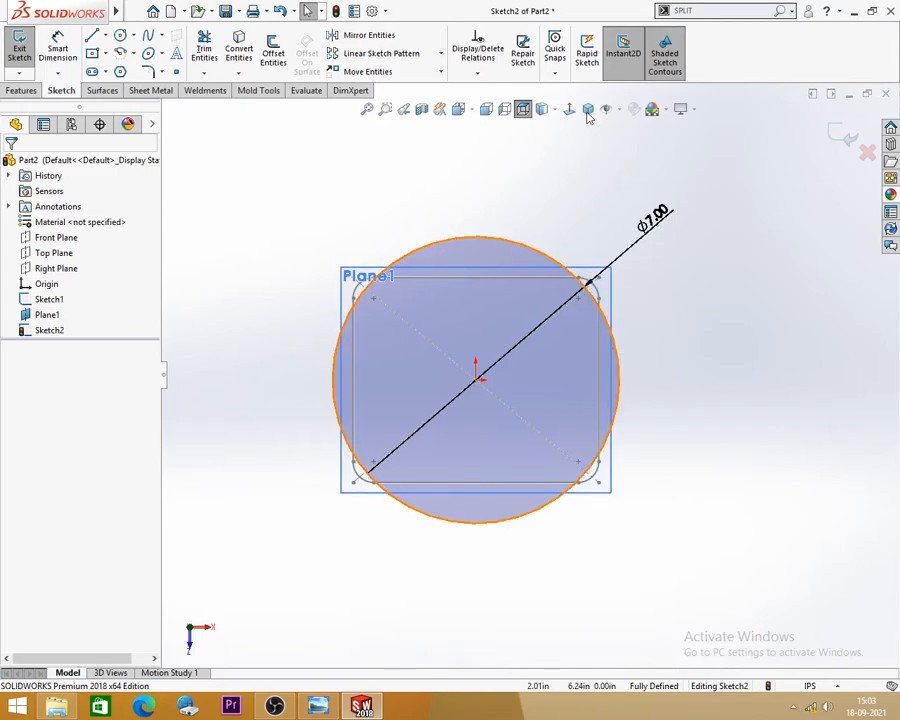
mouse_move(117, 17)
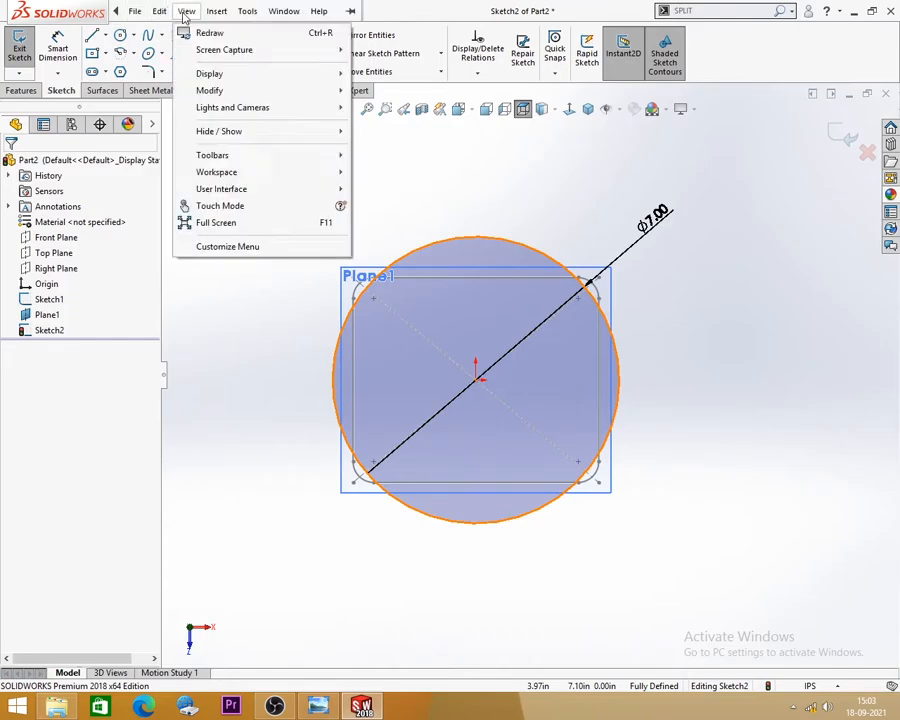
click(247, 11)
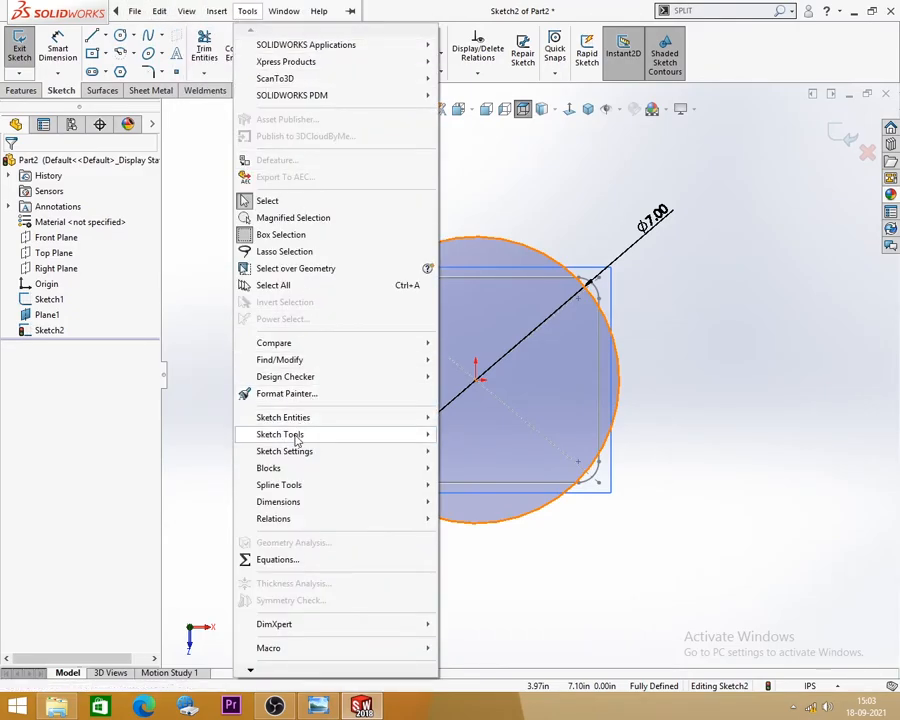
mouse_move(292, 434)
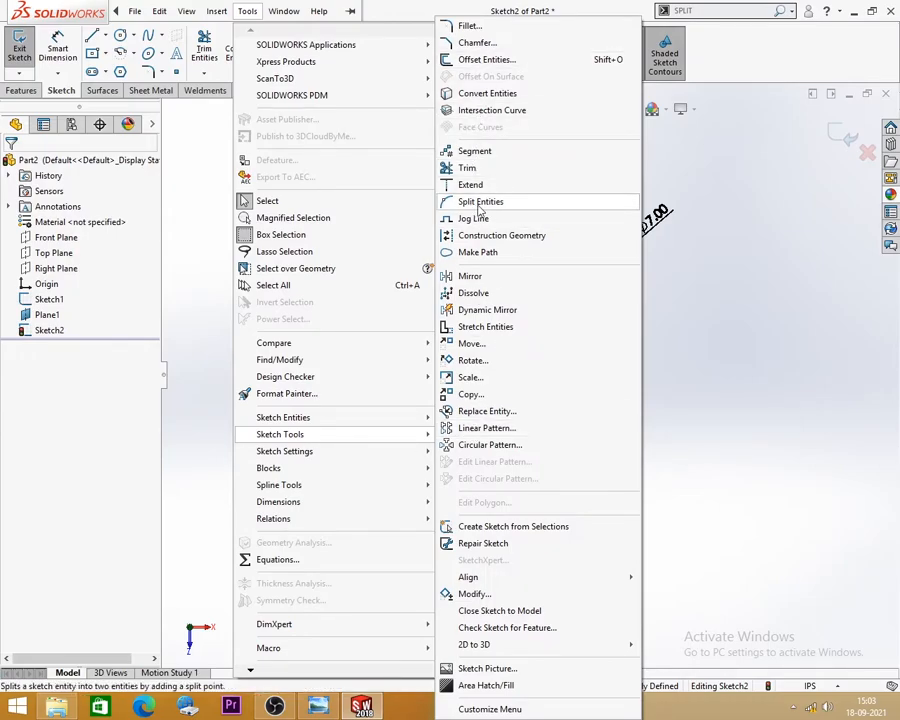
click(696, 166)
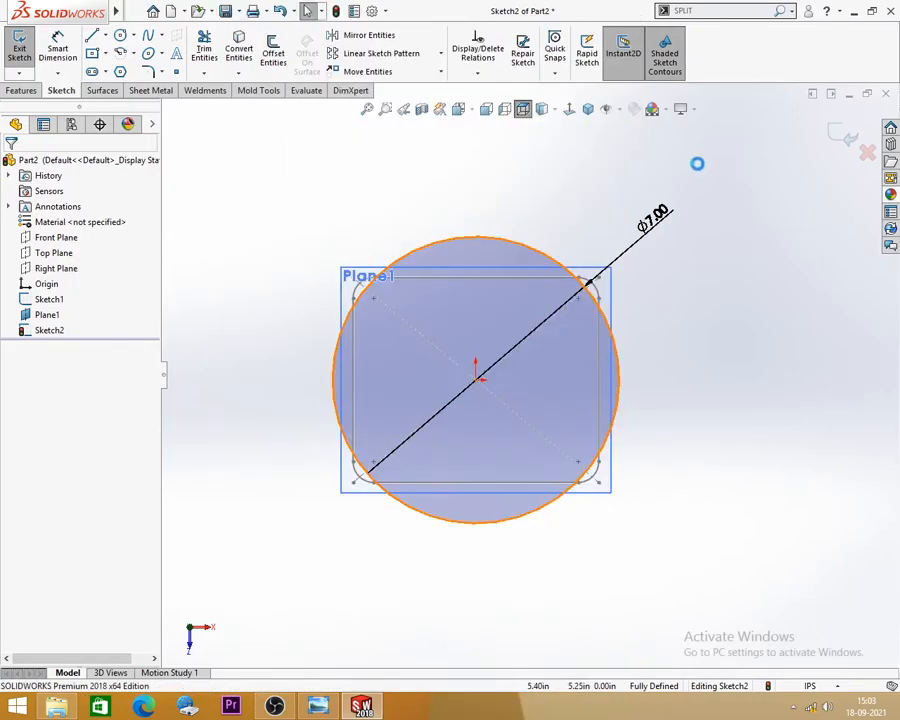
Split the circle with Split Entities at eight points, two near each rounded corner of the rectangle.
click(703, 9)
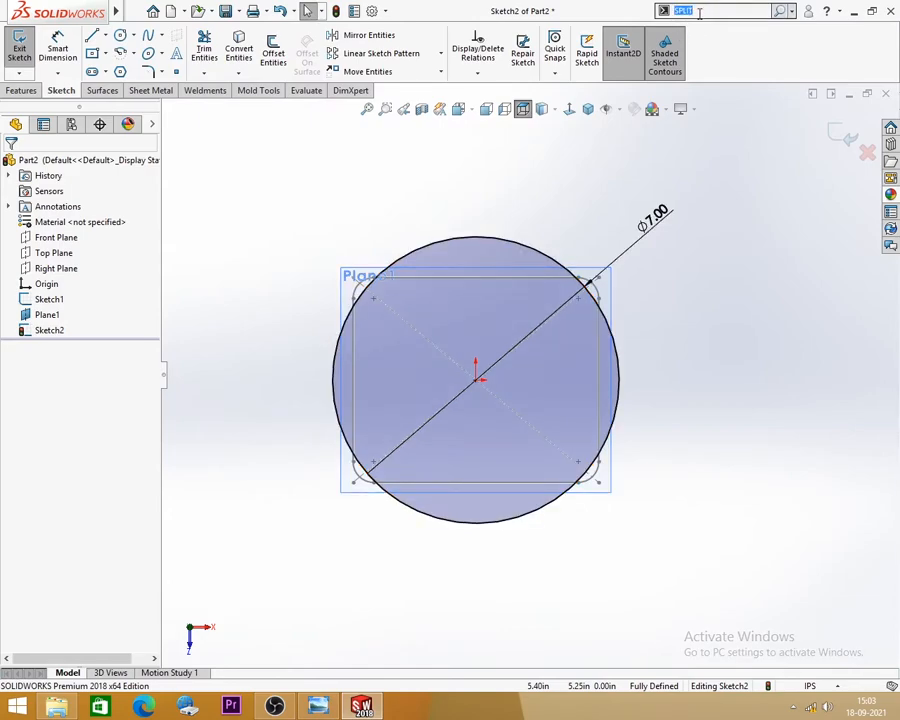
click(782, 12)
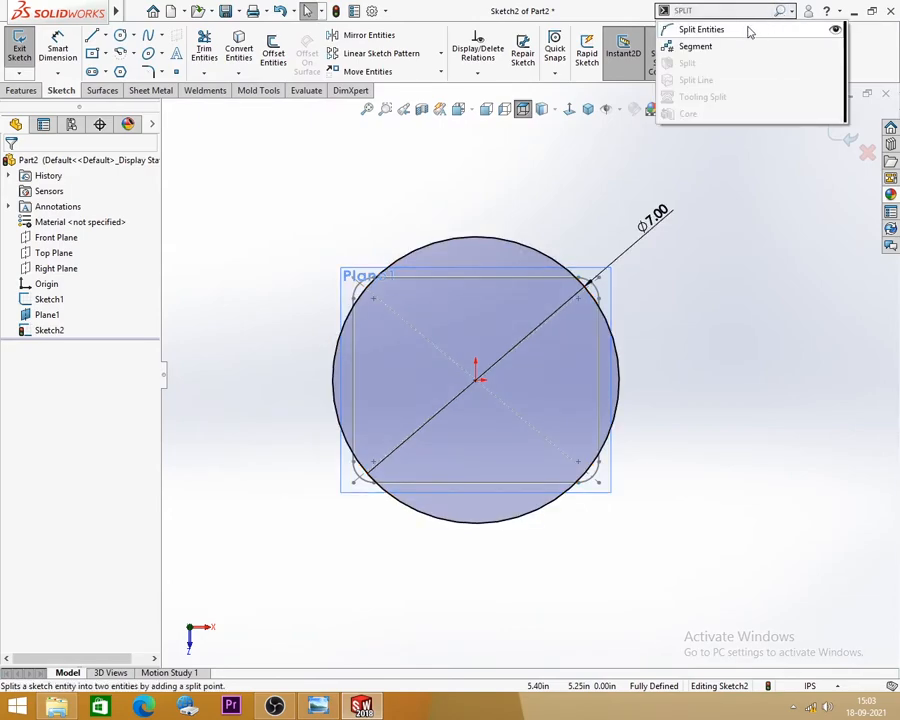
click(703, 30)
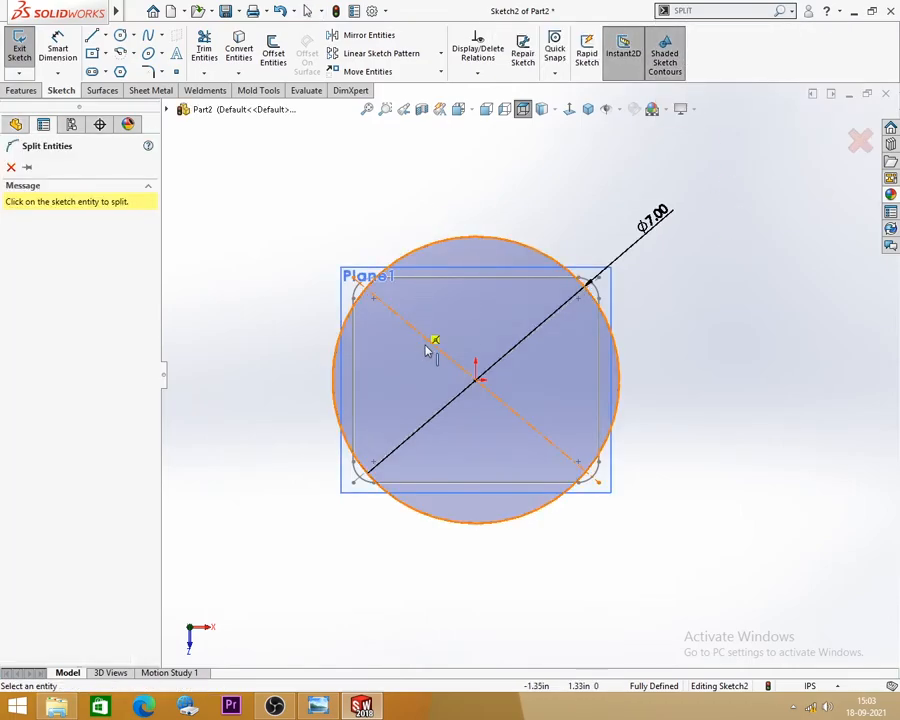
scroll(428, 328, down, 3)
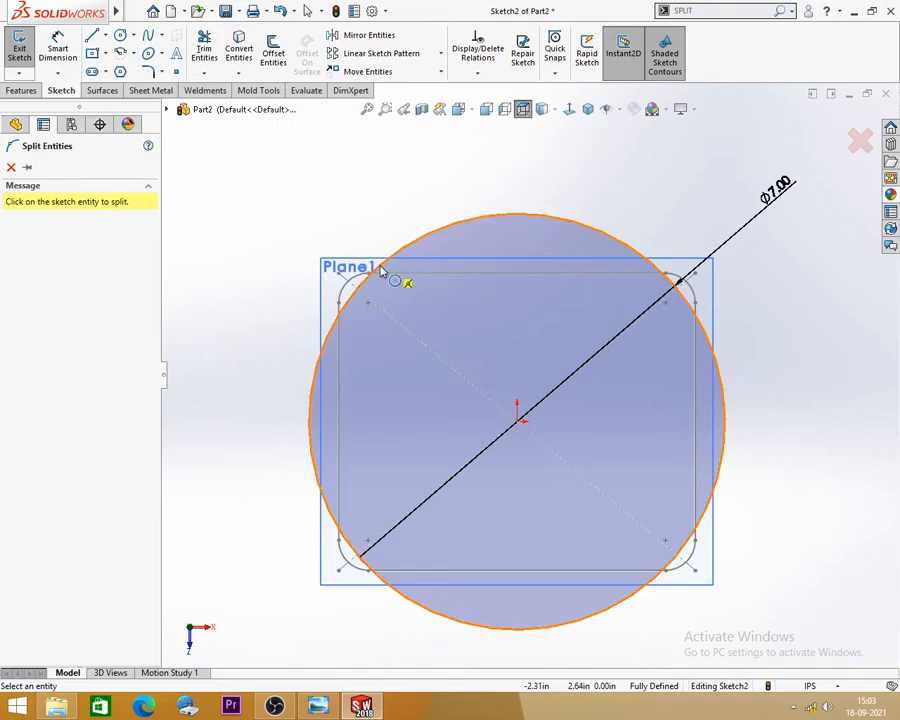
click(382, 271)
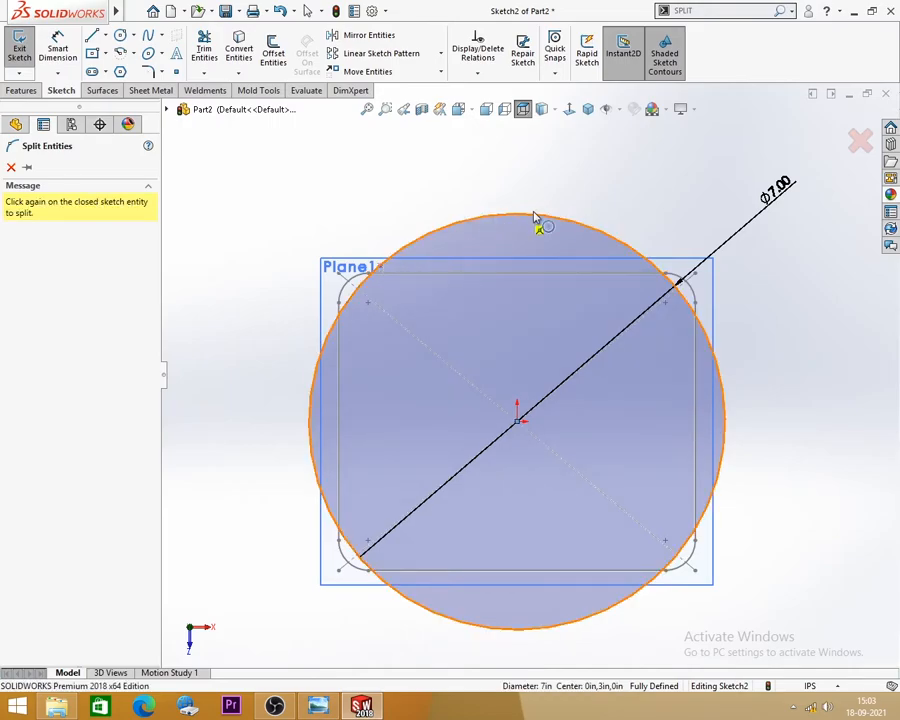
click(642, 257)
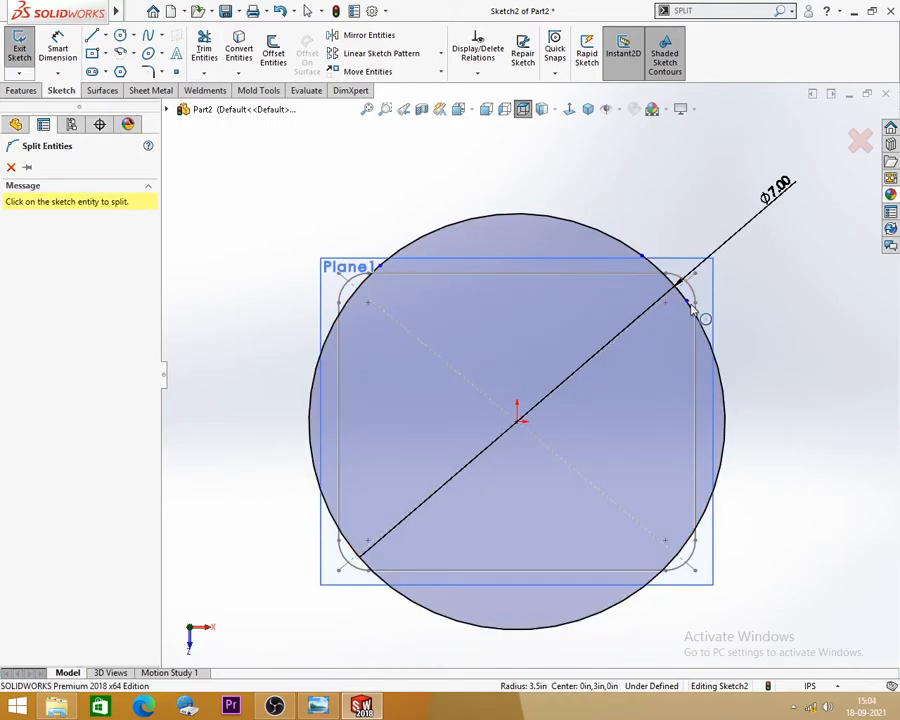
click(648, 588)
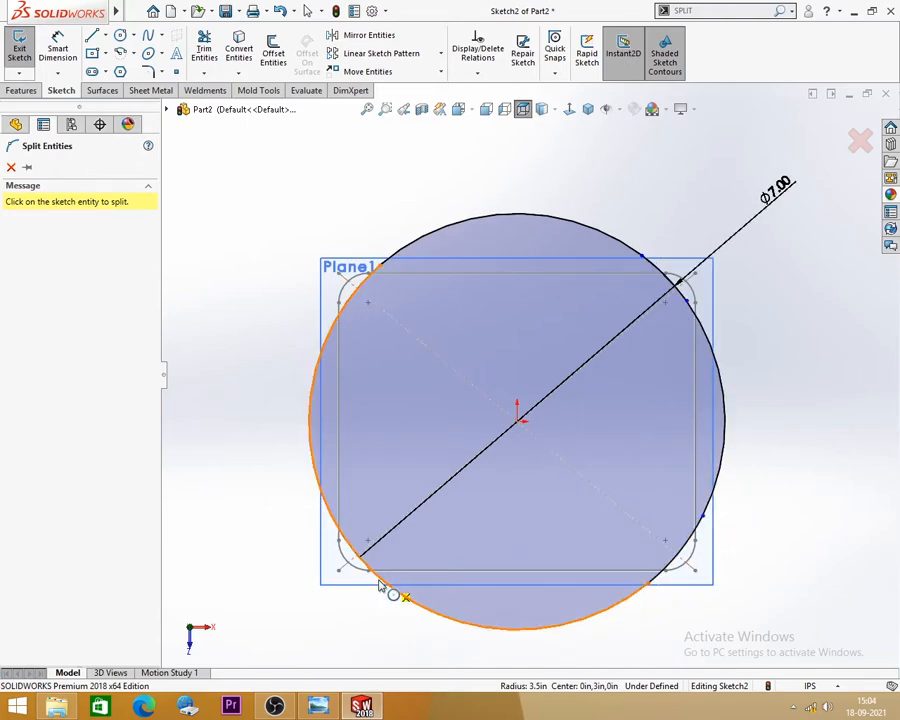
click(330, 522)
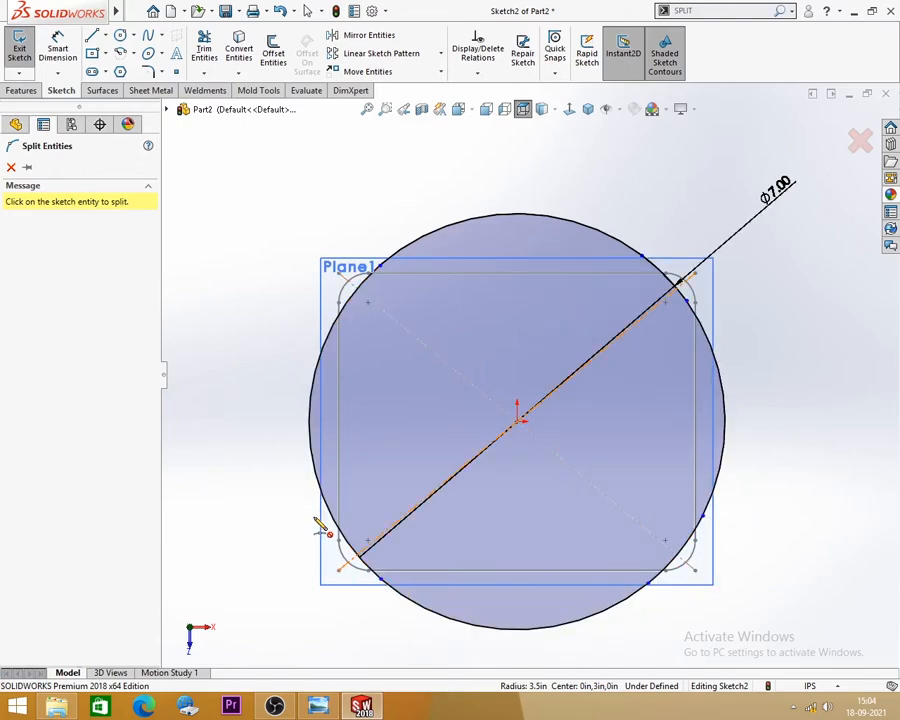
click(334, 325)
click(10, 167)
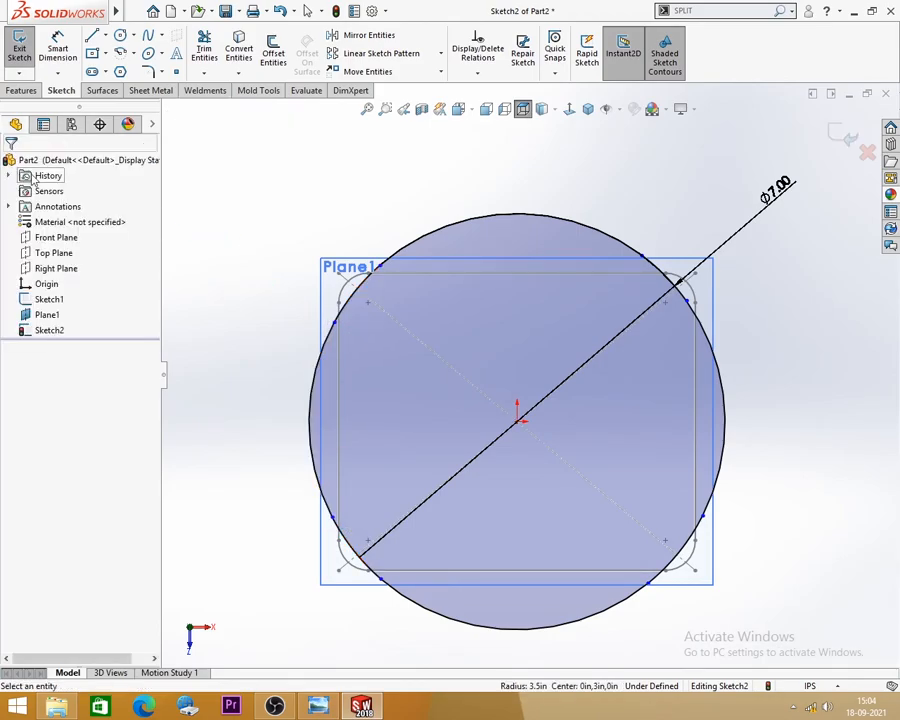
Consult the reference drawing and dimension the angle between the two uppermost split points about the circle's centre as 85°.
scroll(332, 187, up, 1)
scroll(603, 554, down, 1)
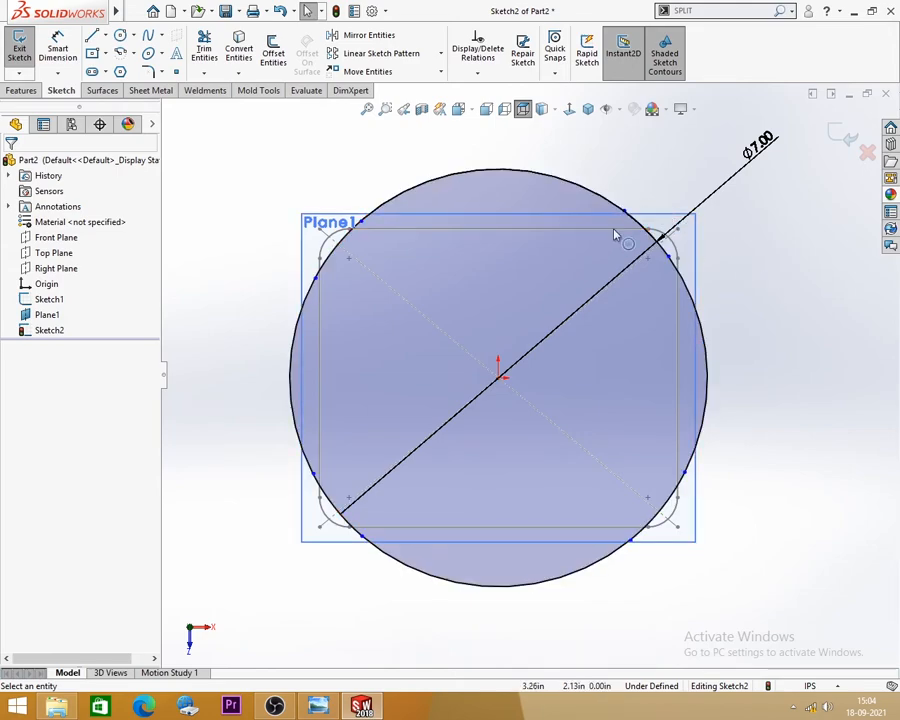
click(57, 50)
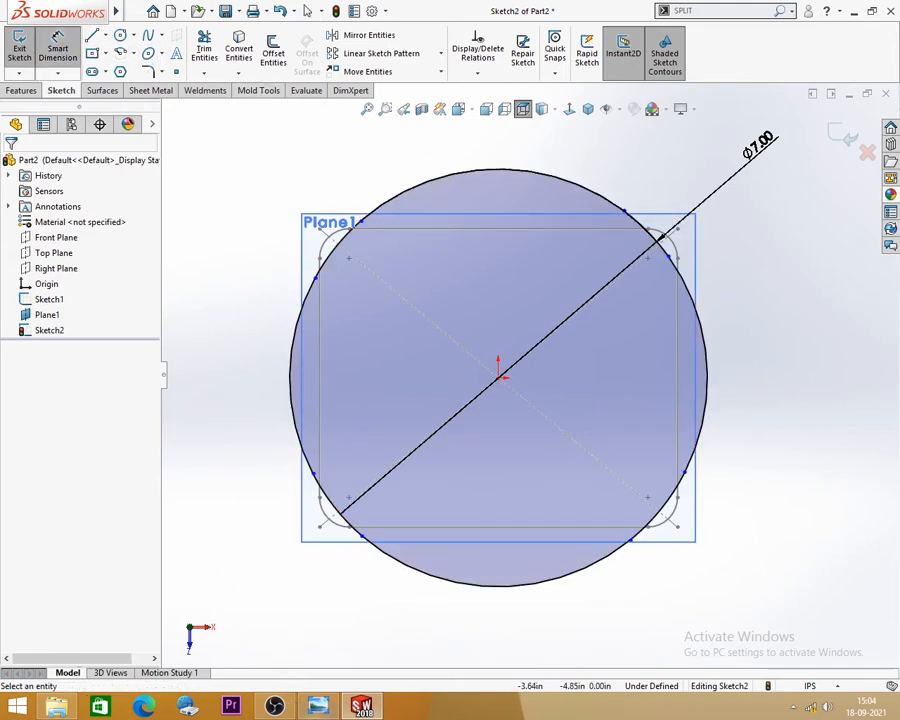
click(318, 706)
click(318, 706)
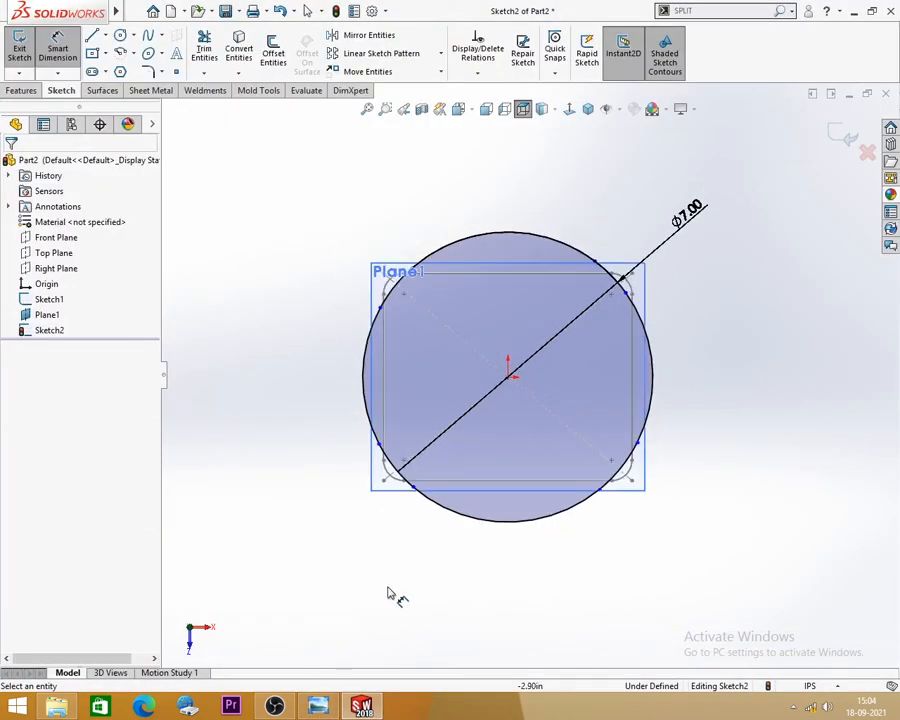
click(318, 706)
click(318, 706)
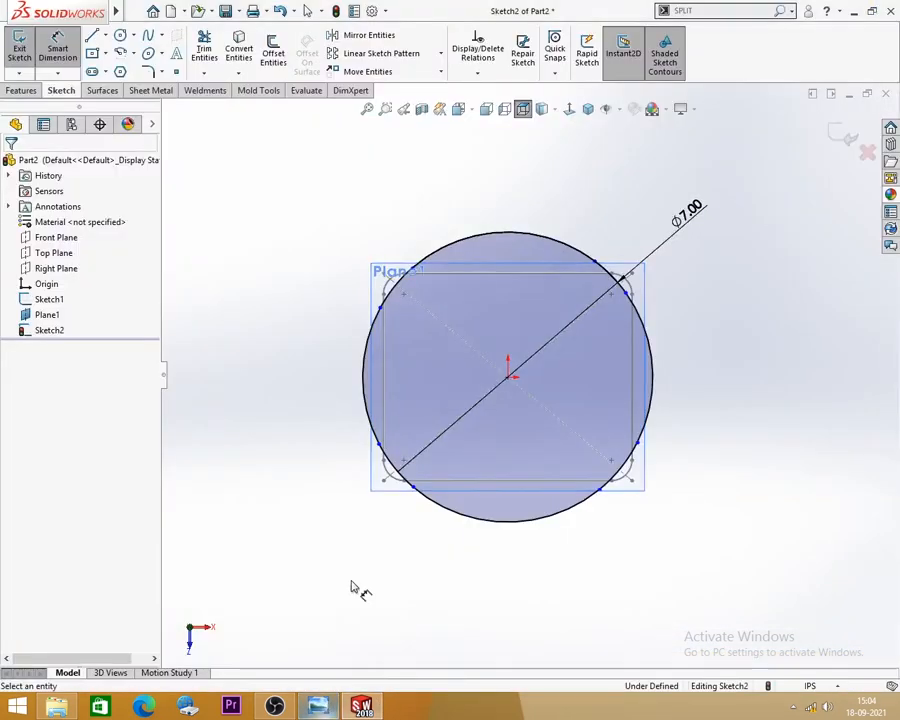
click(413, 272)
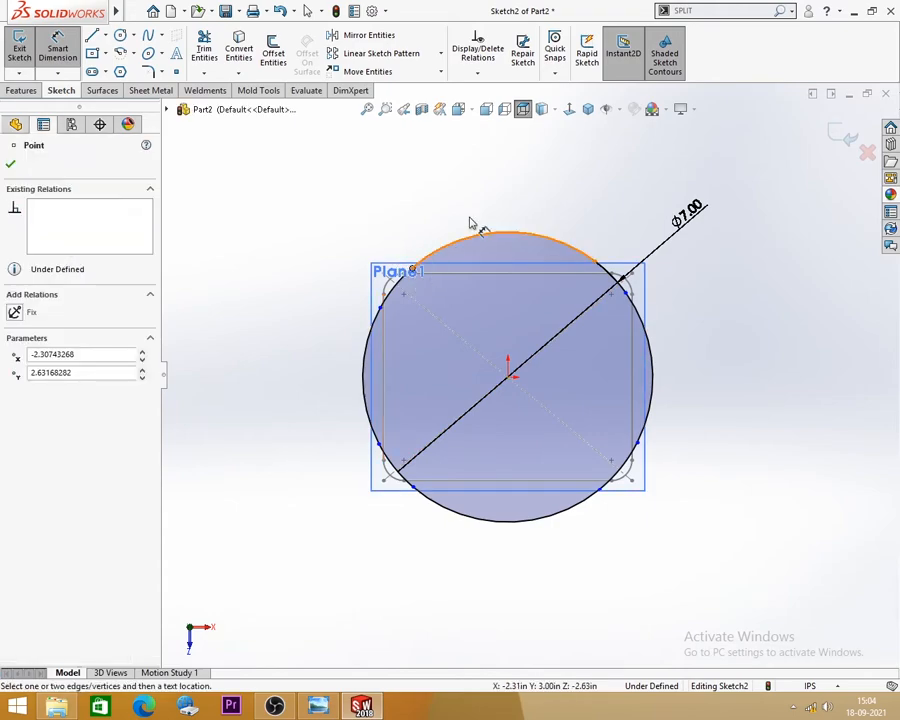
click(594, 262)
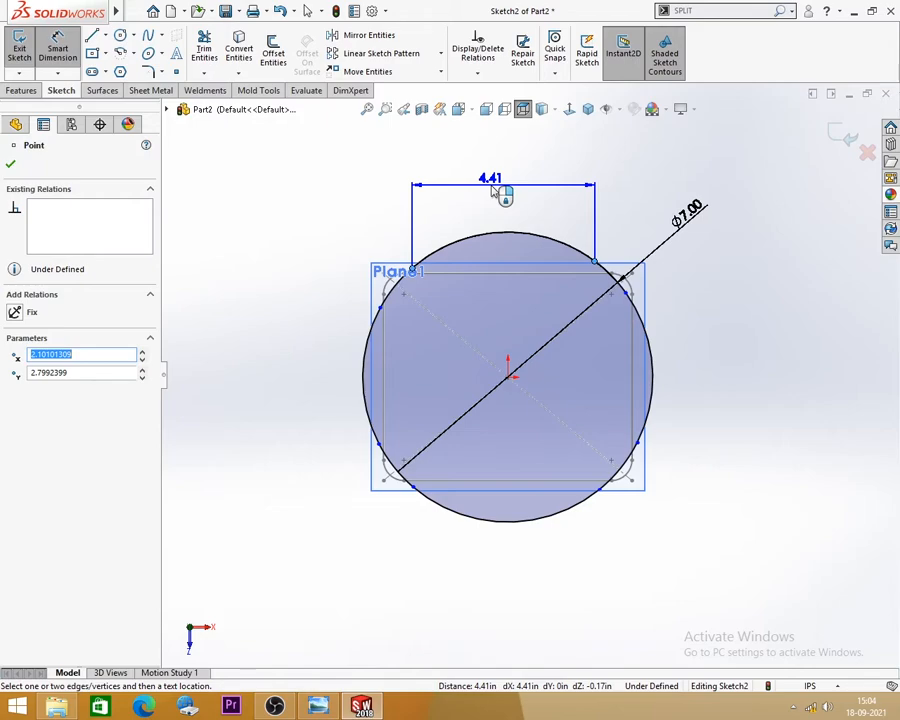
click(508, 376)
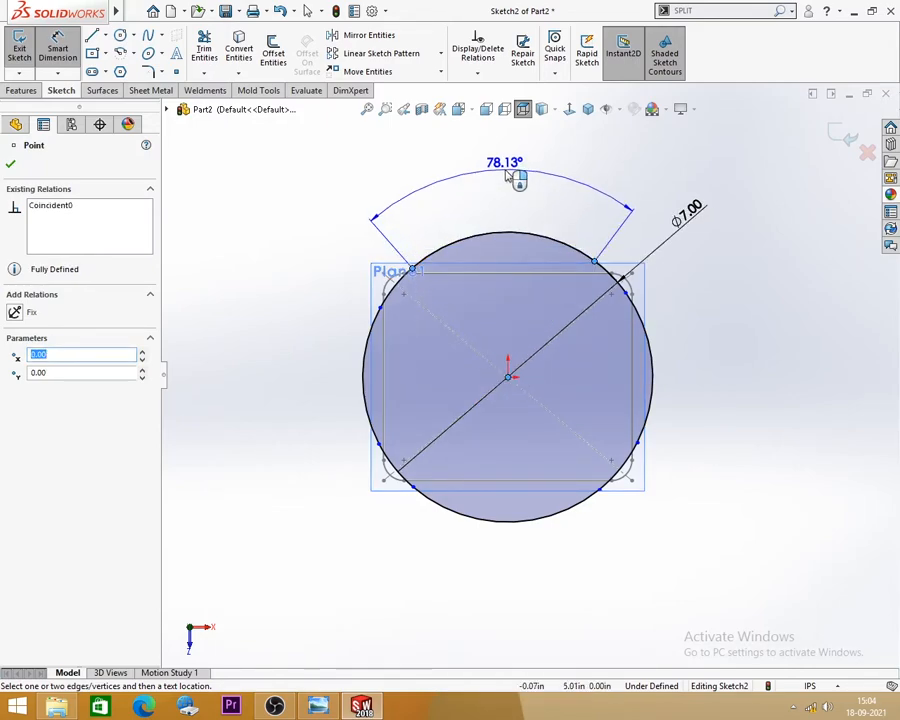
click(508, 176)
text(85)
key(Return)
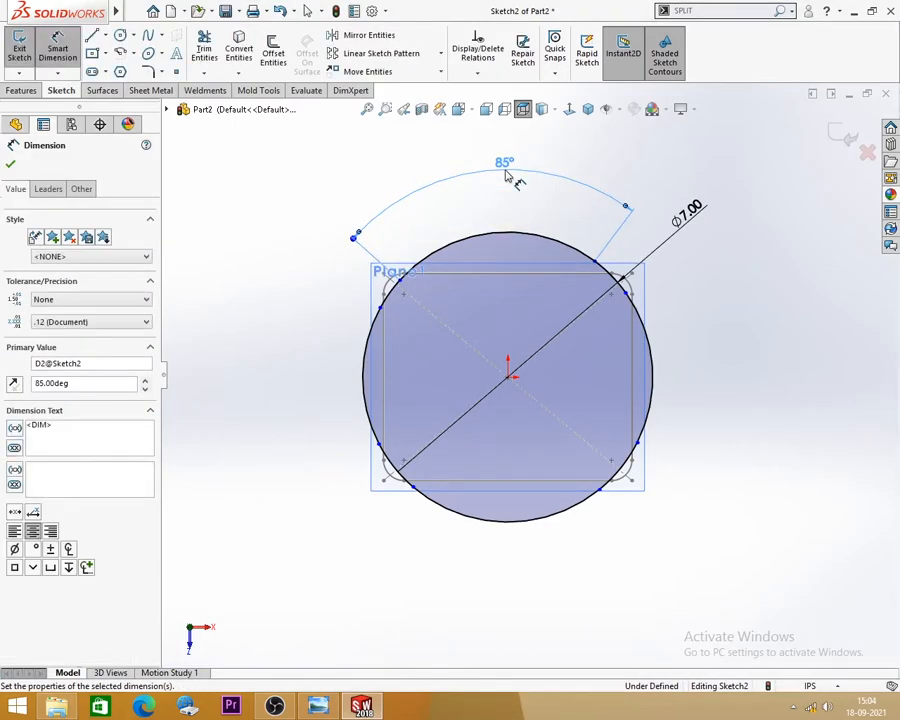
Dimension the angle between the circle's two lower side split points about its centre as 120°.
click(747, 295)
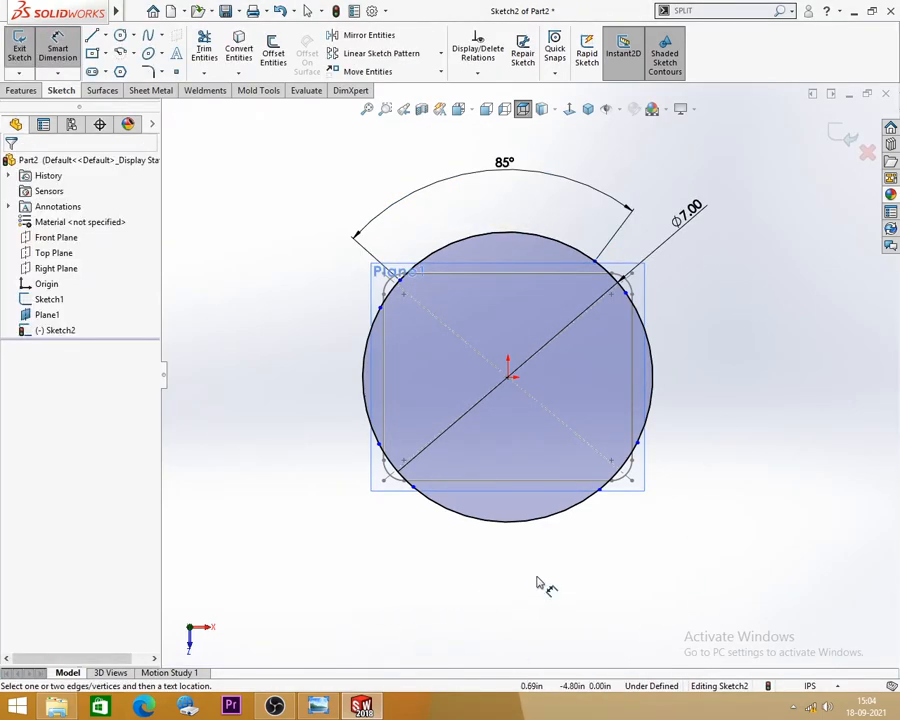
scroll(537, 582, down, 1)
scroll(521, 549, up, 1)
click(377, 401)
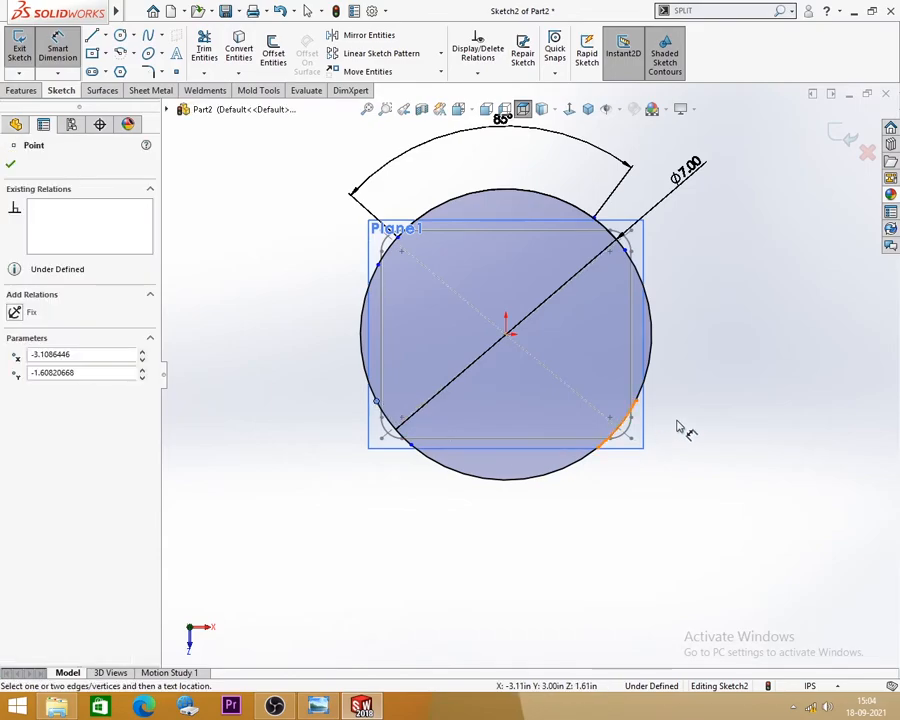
click(636, 401)
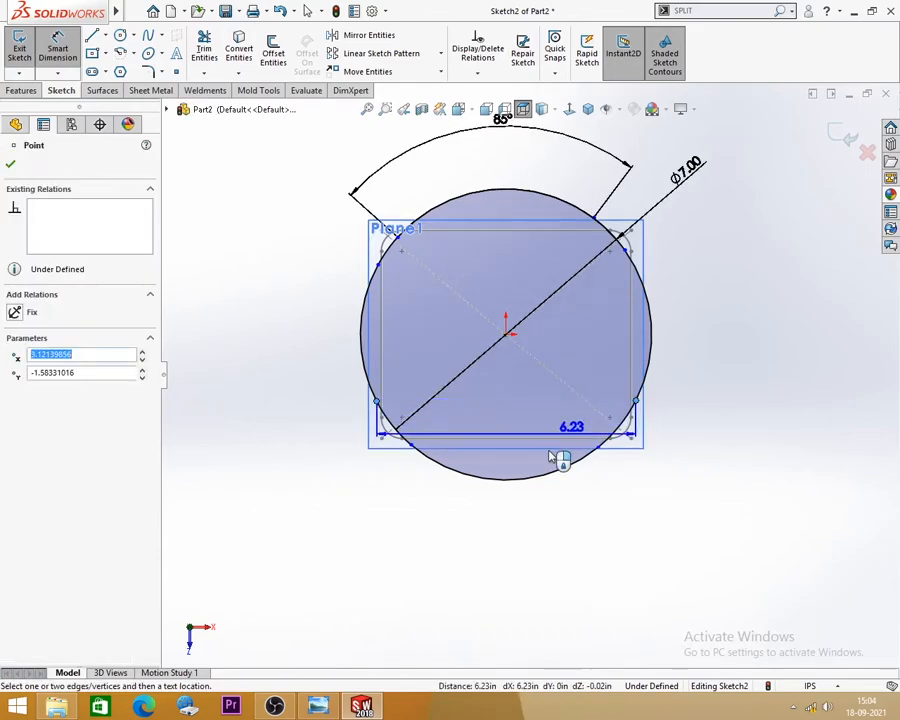
click(507, 332)
click(522, 582)
text(120)
key(Return)
key(Escape)
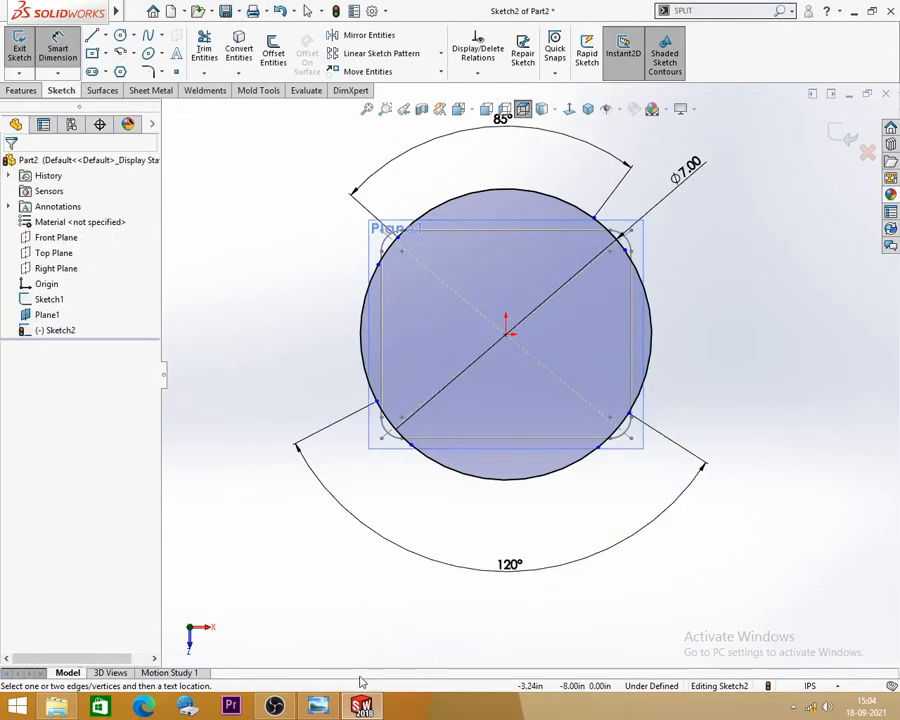
Consult the reference drawing and add a horizontal relation between the two split points of the 120° angle.
click(318, 707)
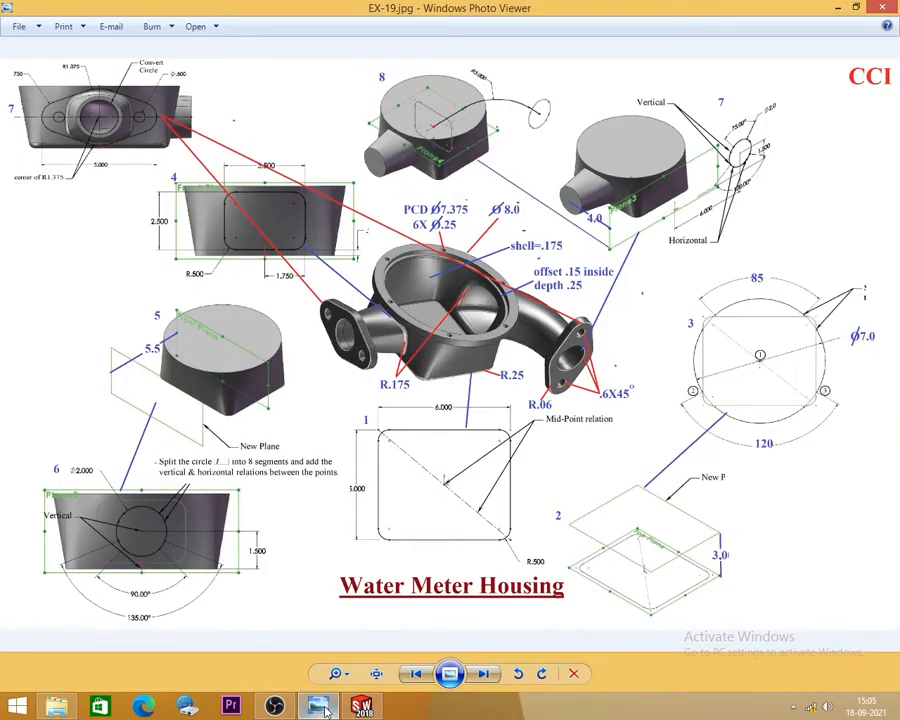
click(320, 707)
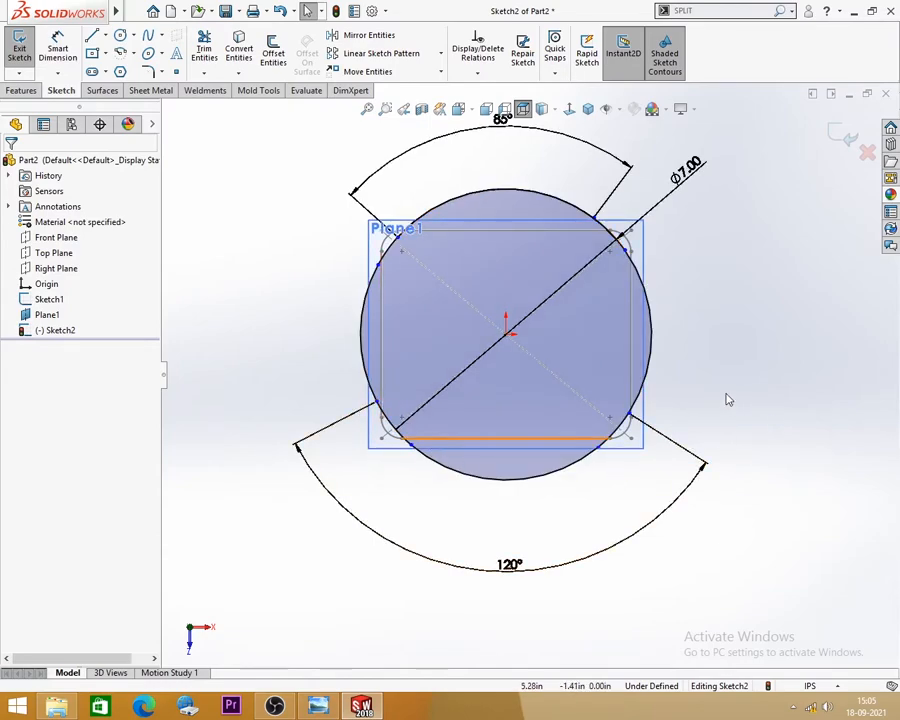
click(376, 404)
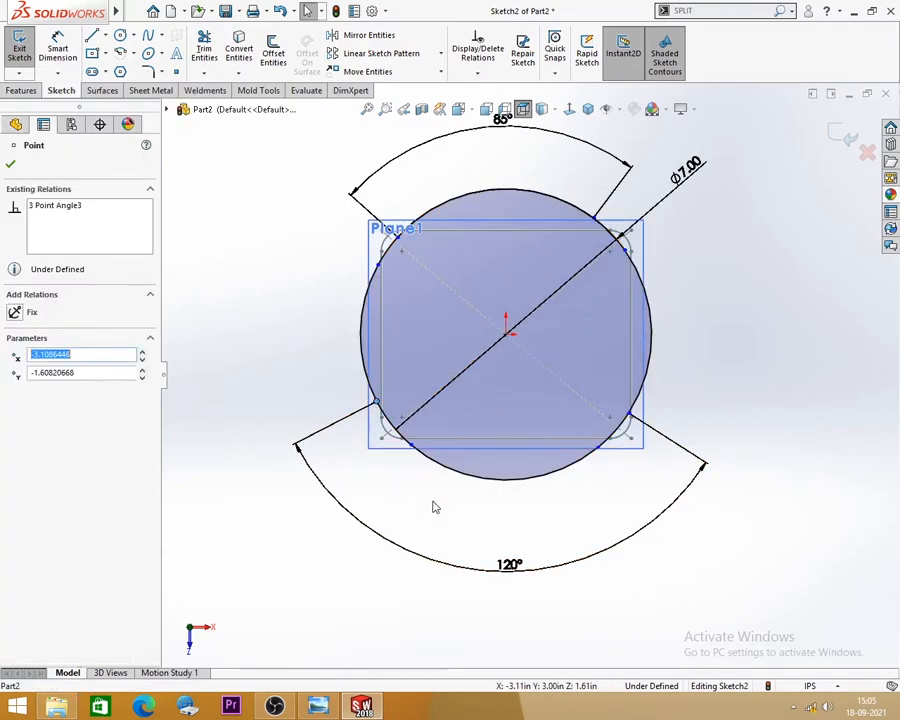
ctrl+click(629, 415)
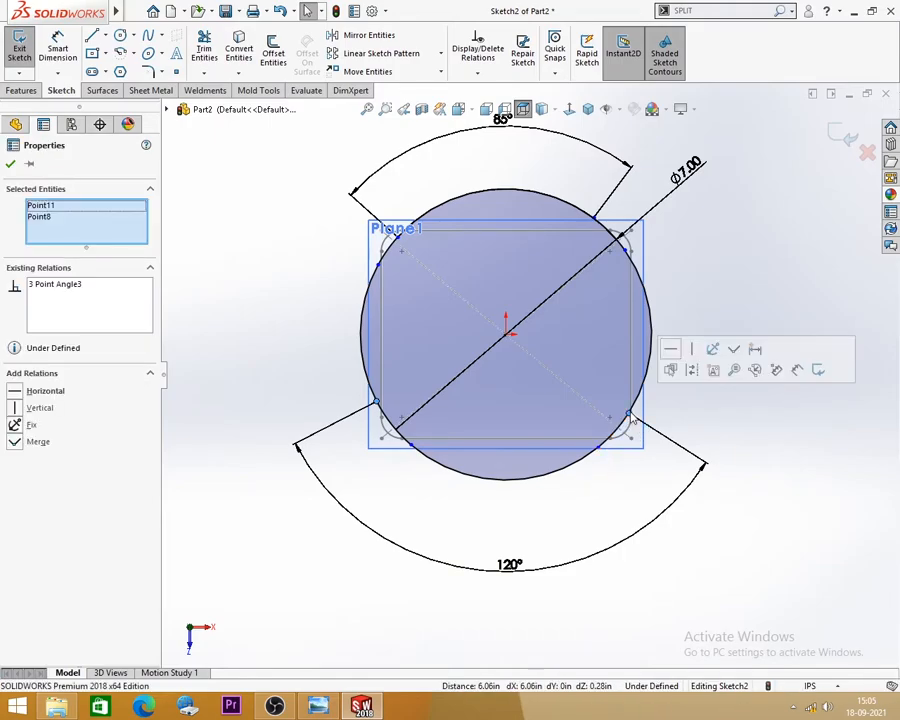
click(670, 348)
click(695, 305)
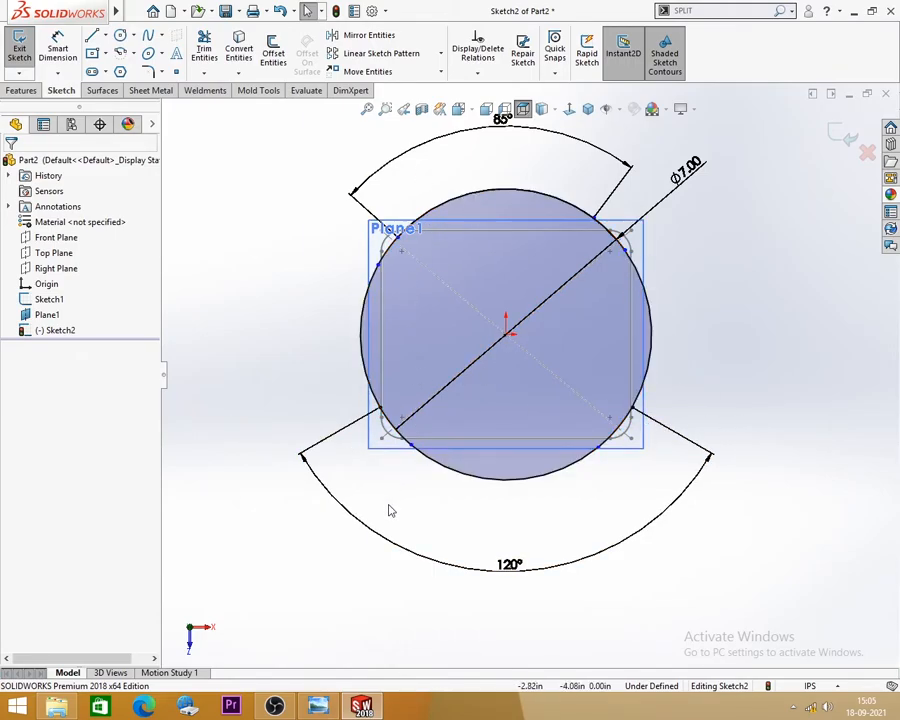
Add a horizontal relation between the two split points of the 85° angle.
click(395, 239)
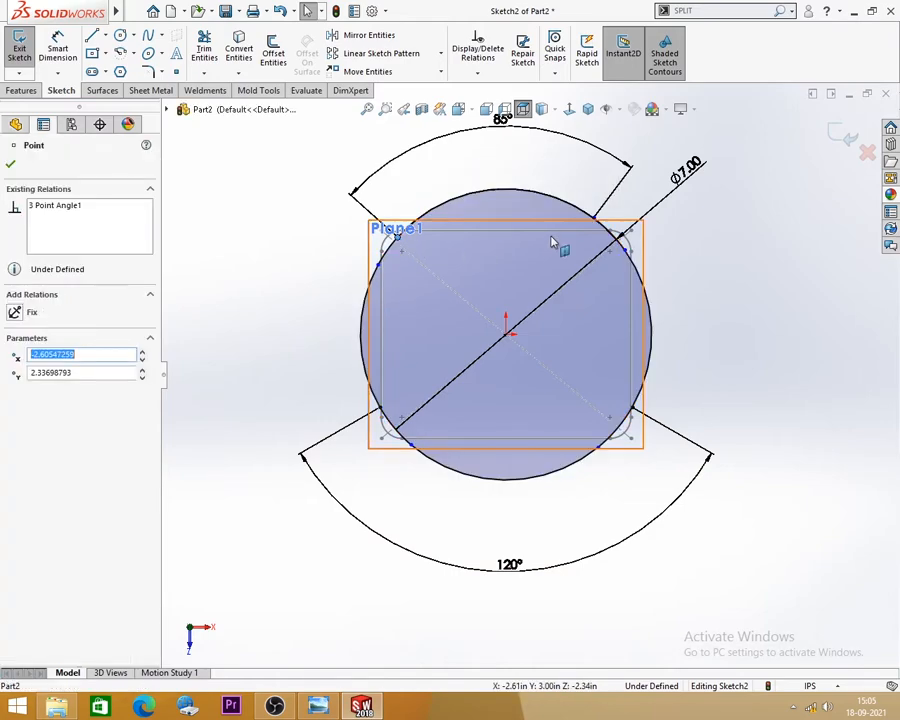
click(595, 219)
key(super)
click(163, 472)
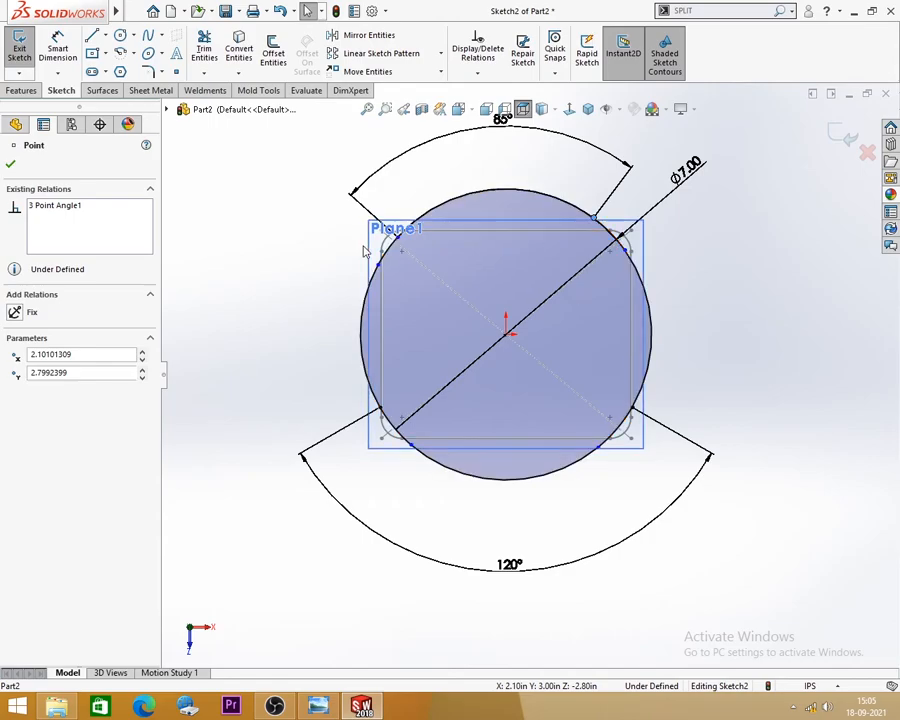
click(398, 240)
ctrl+click(595, 218)
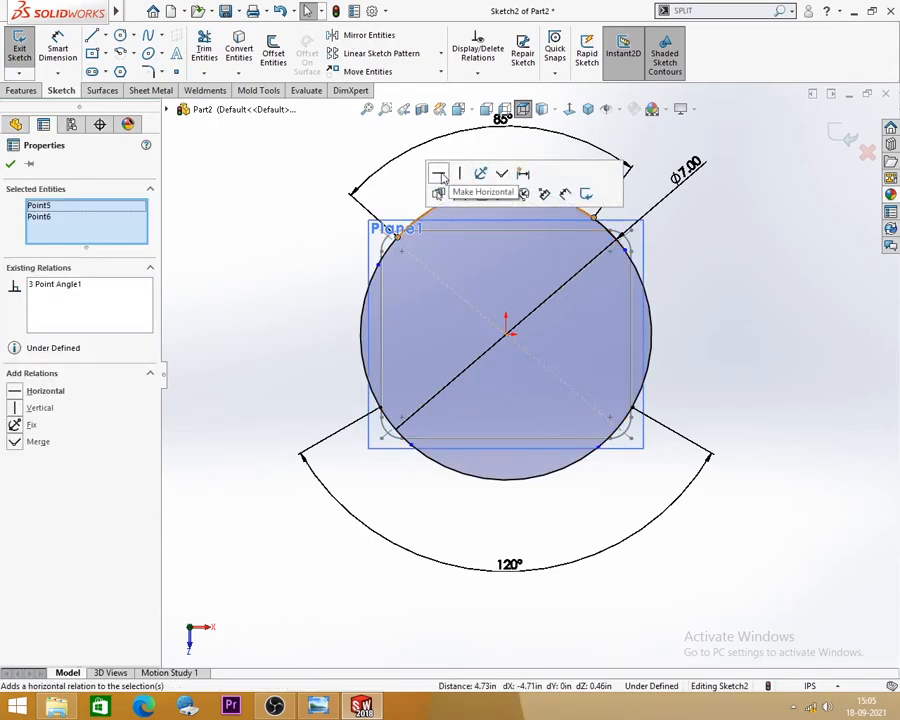
click(438, 192)
click(785, 317)
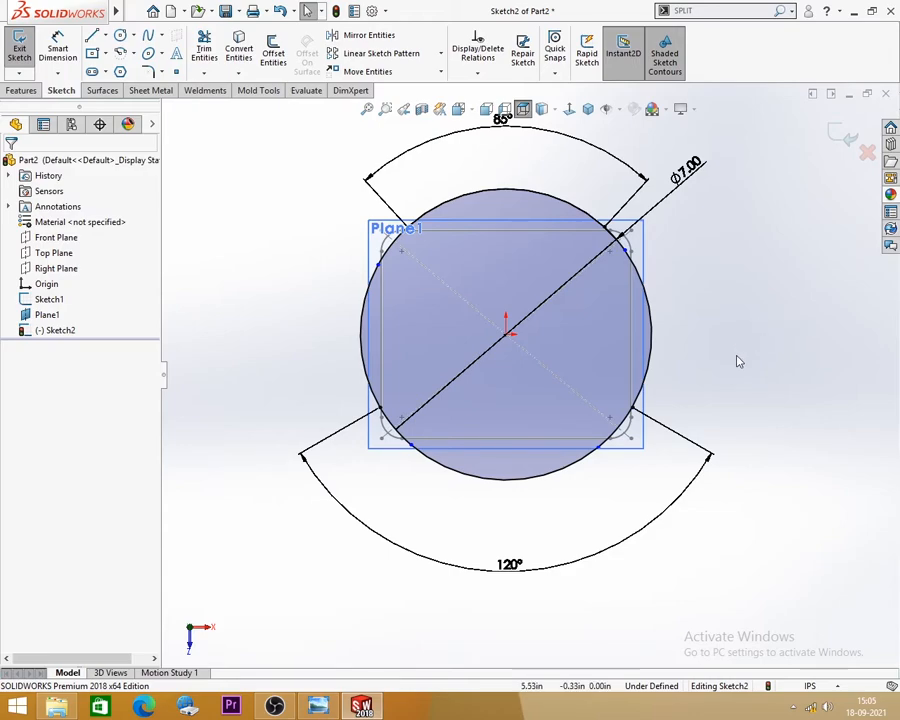
Add vertical relations between the upper and lower side split points on both the right and left of the circle.
click(633, 413)
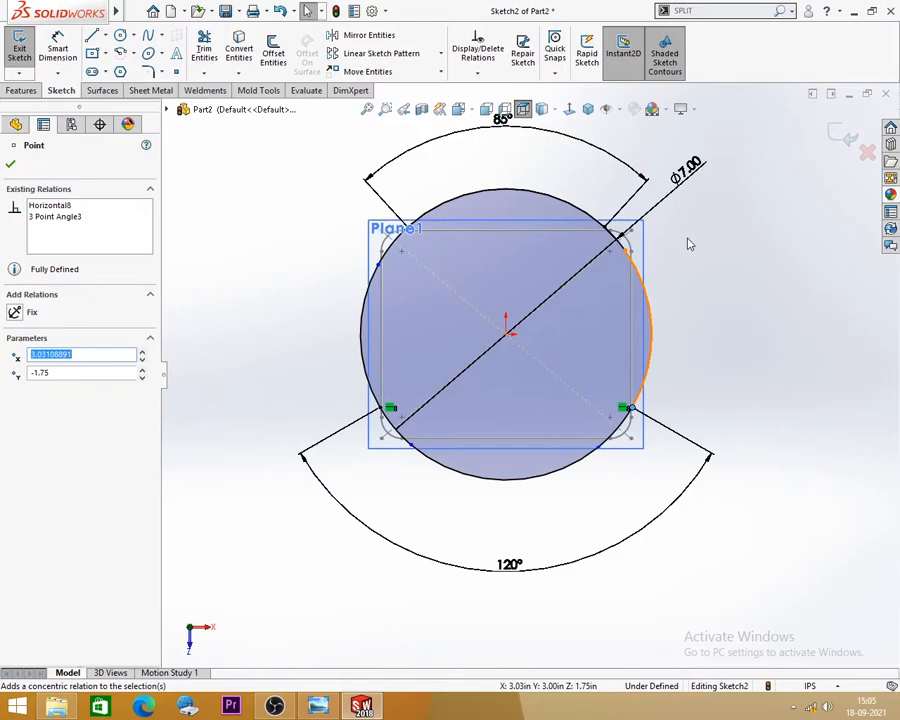
ctrl+click(627, 252)
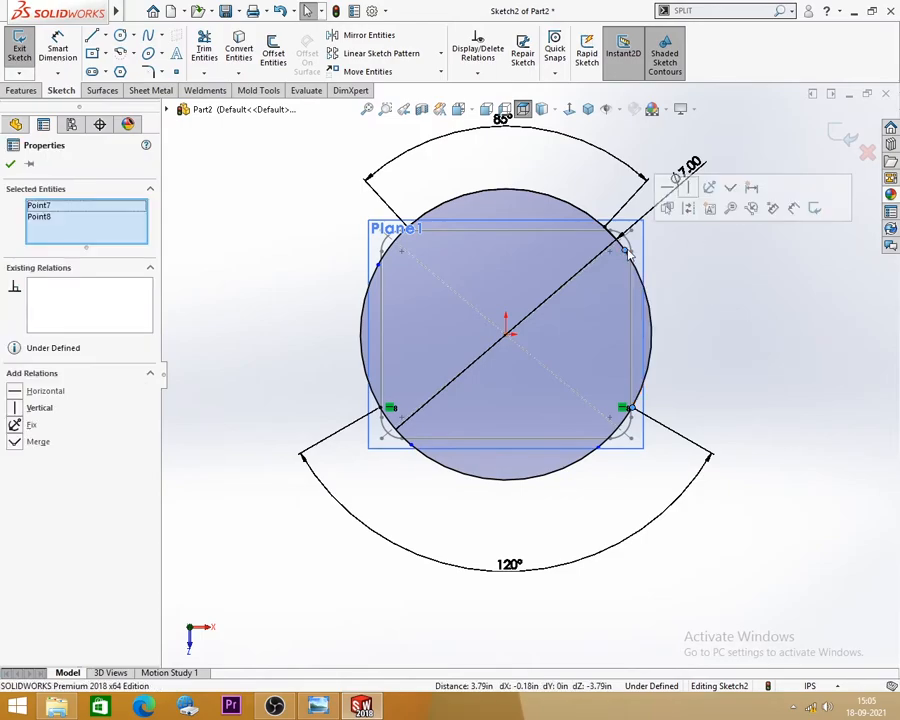
click(690, 189)
click(733, 303)
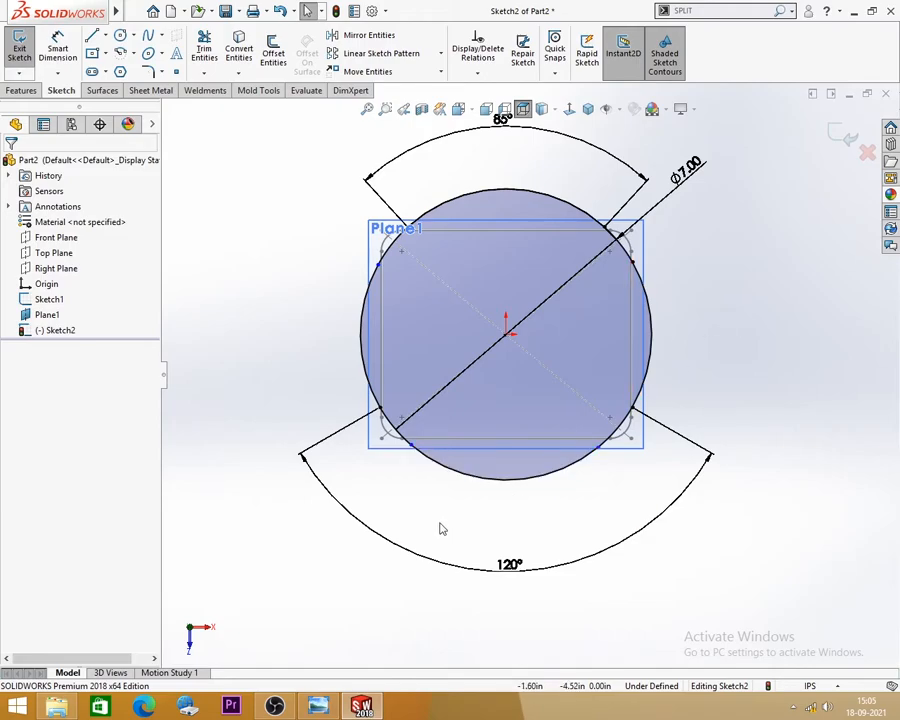
click(381, 410)
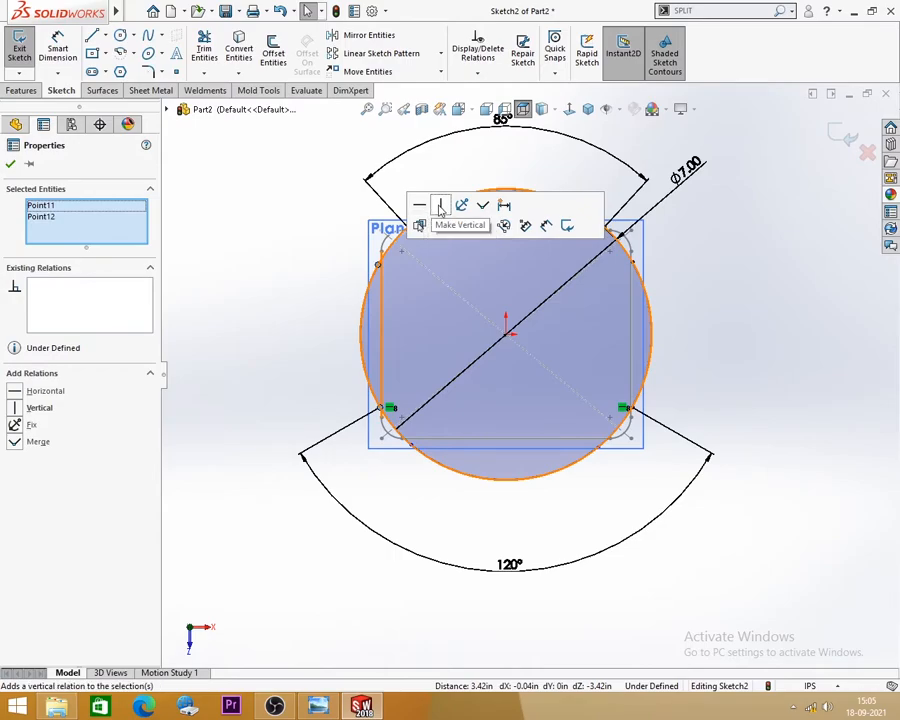
click(440, 207)
click(291, 270)
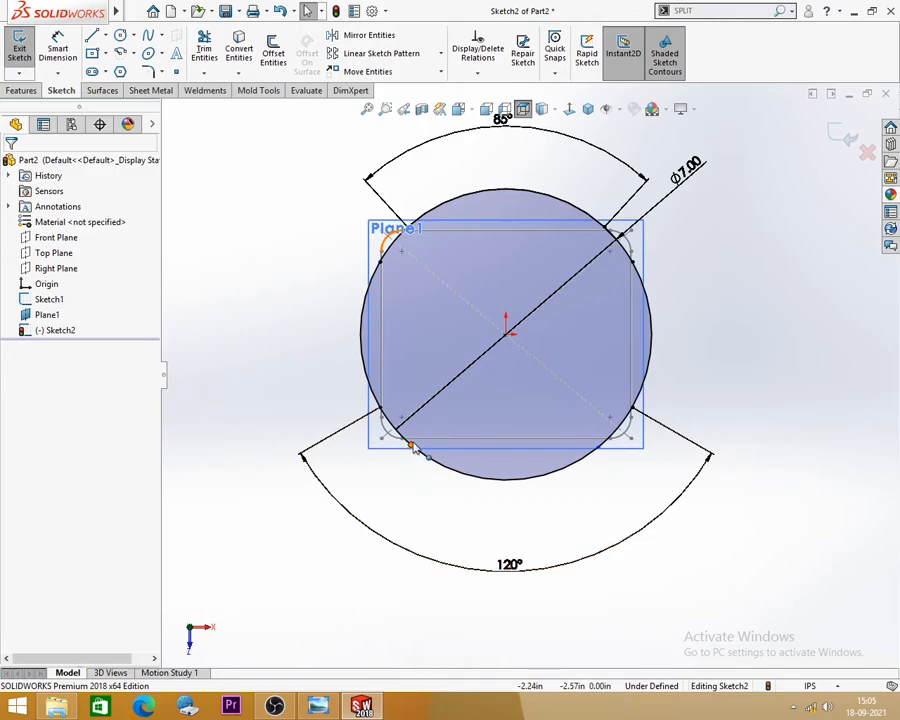
Add a vertical relation between the circle's bottom-left split point and the left split point of the 85° angle.
click(410, 444)
scroll(406, 226, down, 5)
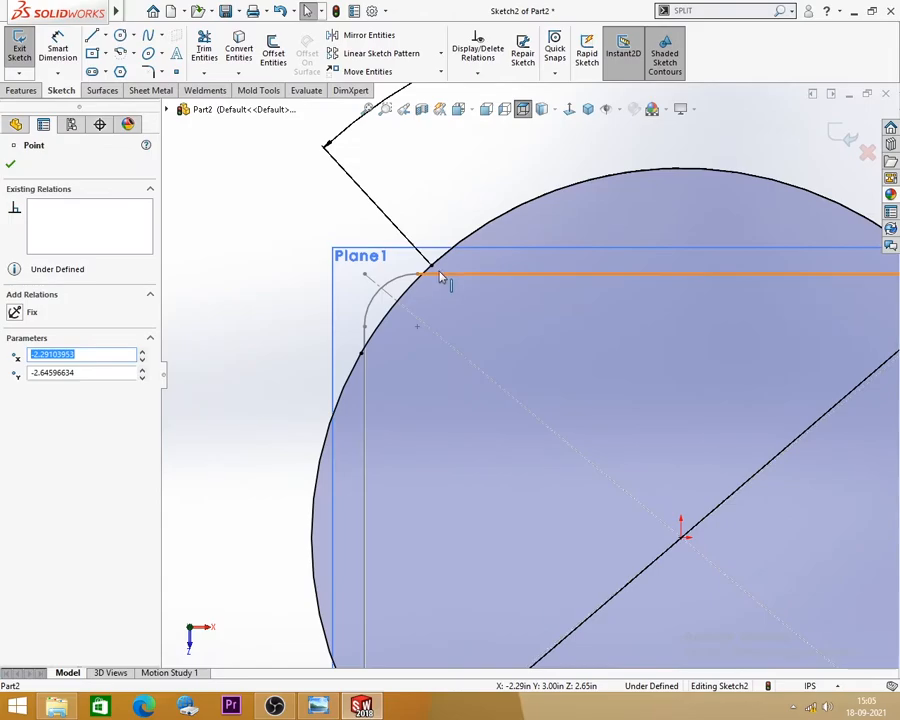
ctrl+click(433, 271)
click(492, 204)
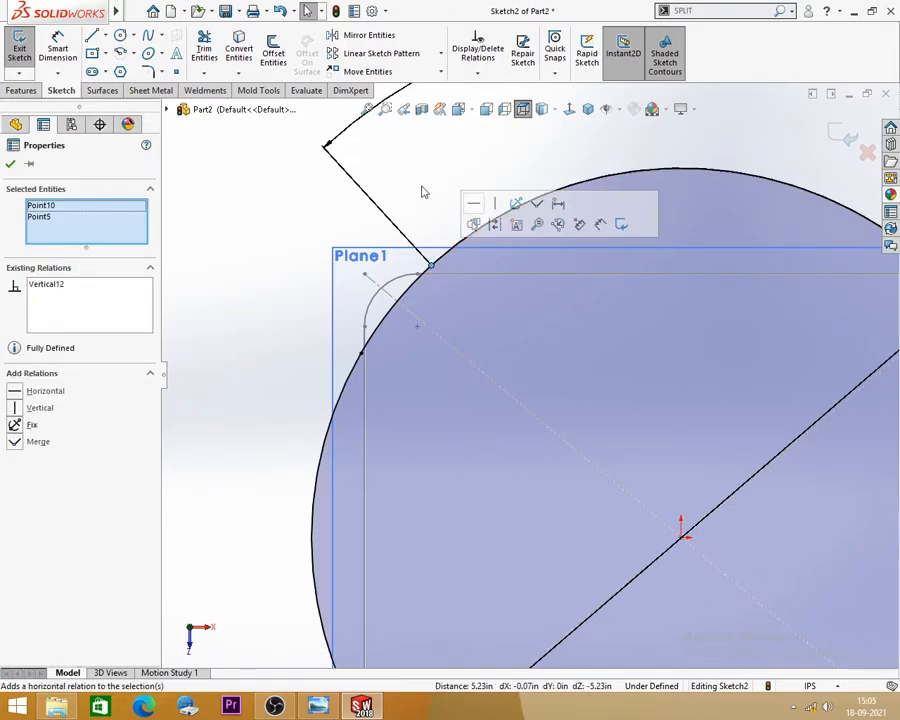
key(f)
click(322, 253)
Add a vertical relation between the circle's bottom-right split point and the right split point of the 85° angle.
scroll(560, 400, up, 3)
scroll(514, 418, down, 2)
scroll(697, 502, up, 2)
scroll(578, 482, down, 2)
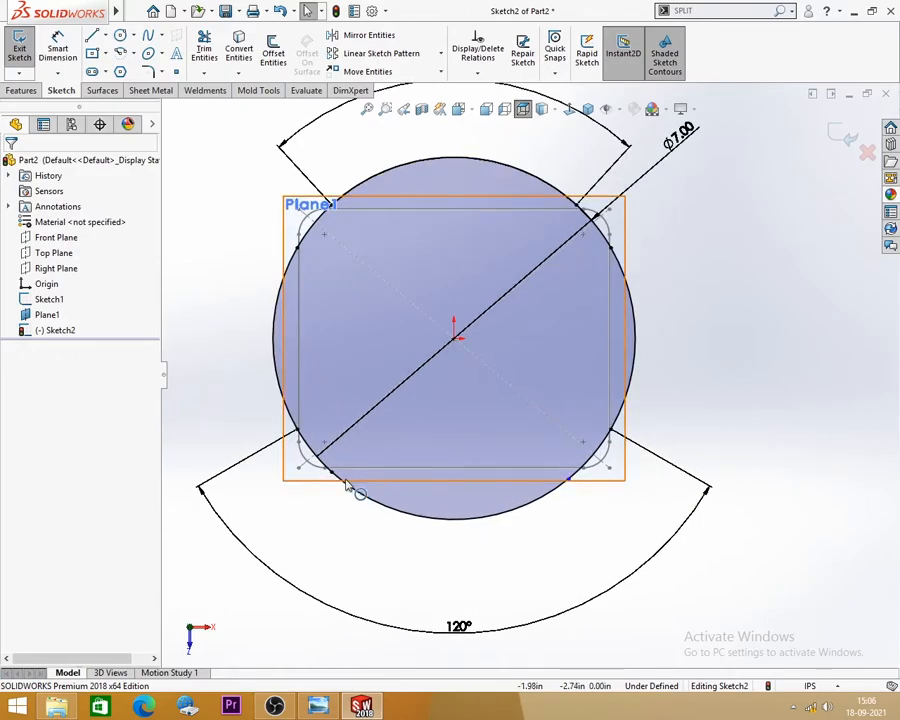
scroll(476, 474, down, 2)
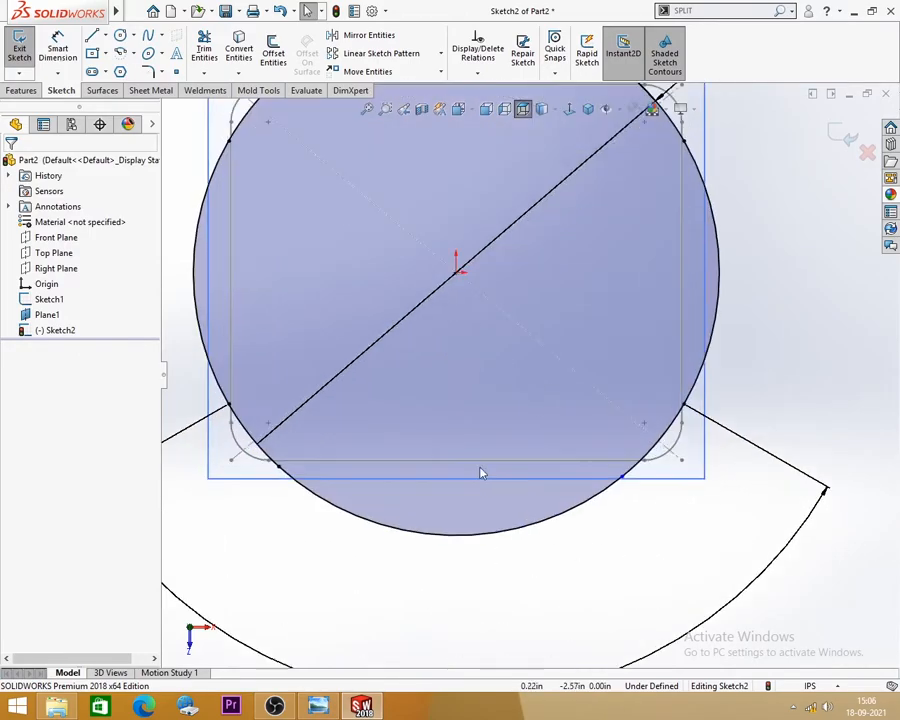
scroll(622, 517, up, 3)
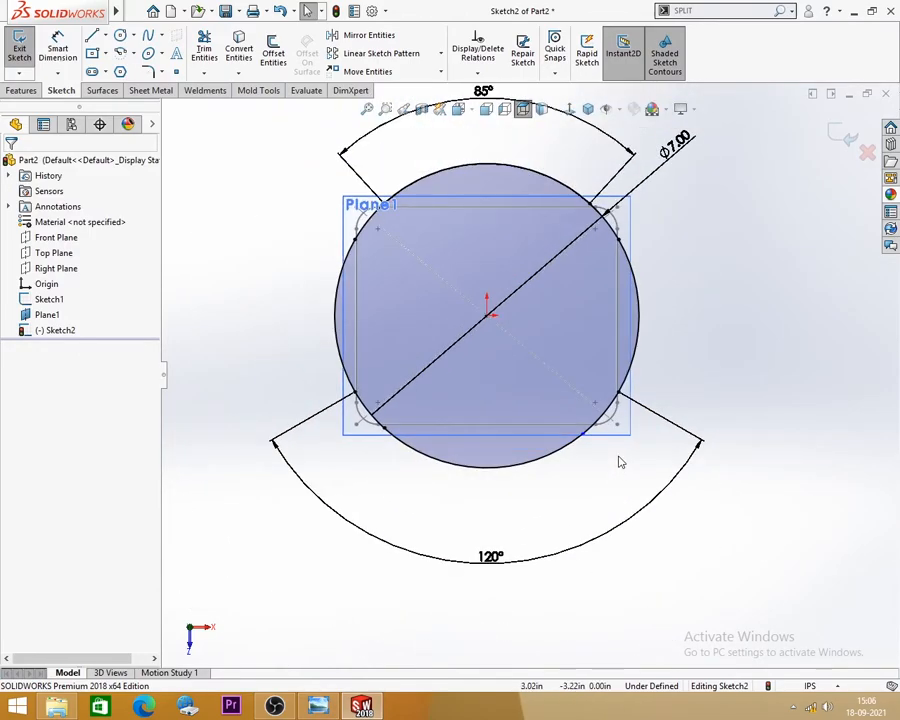
click(583, 437)
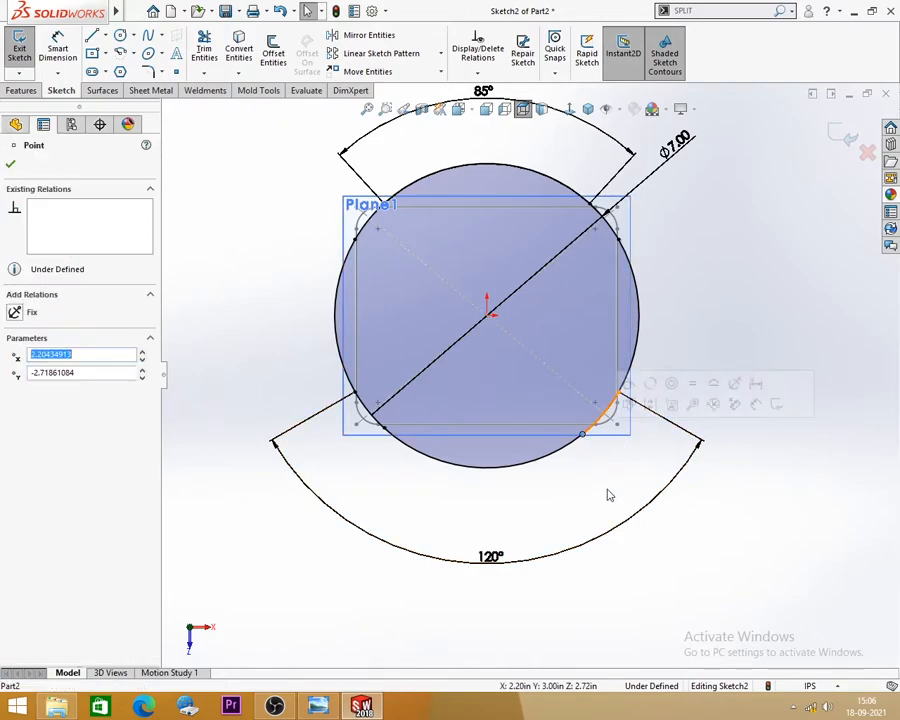
click(591, 207)
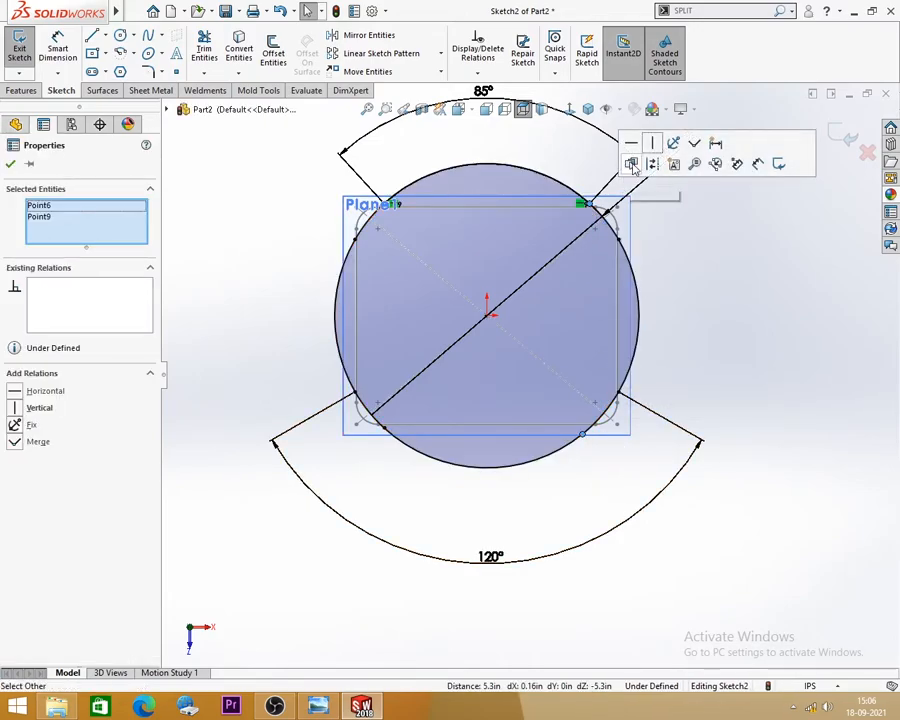
click(651, 145)
click(726, 268)
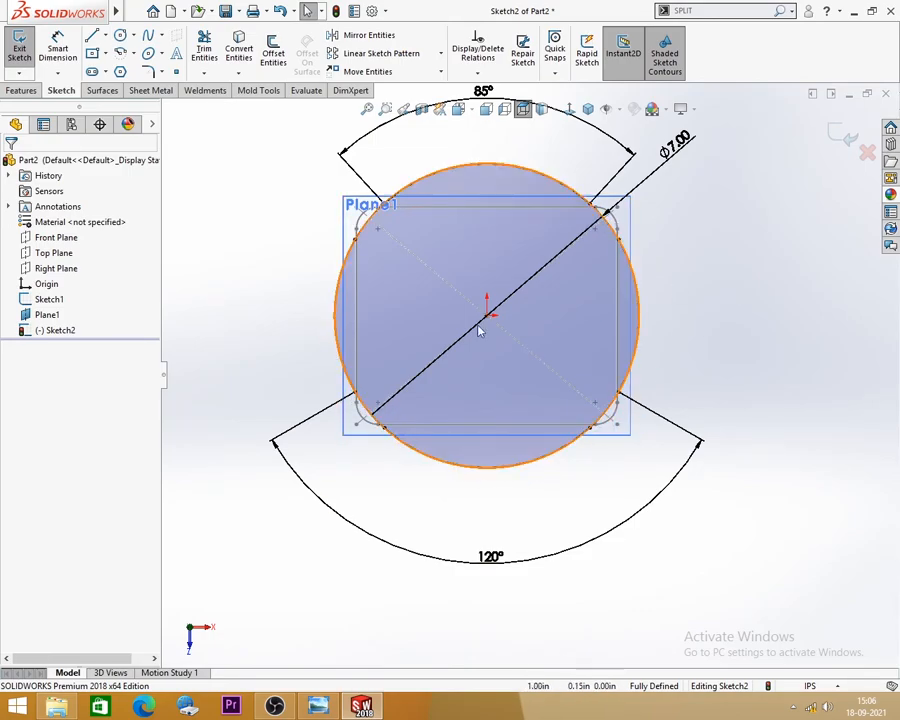
Exit the circle sketch and hide Plane1.
scroll(730, 368, up, 1)
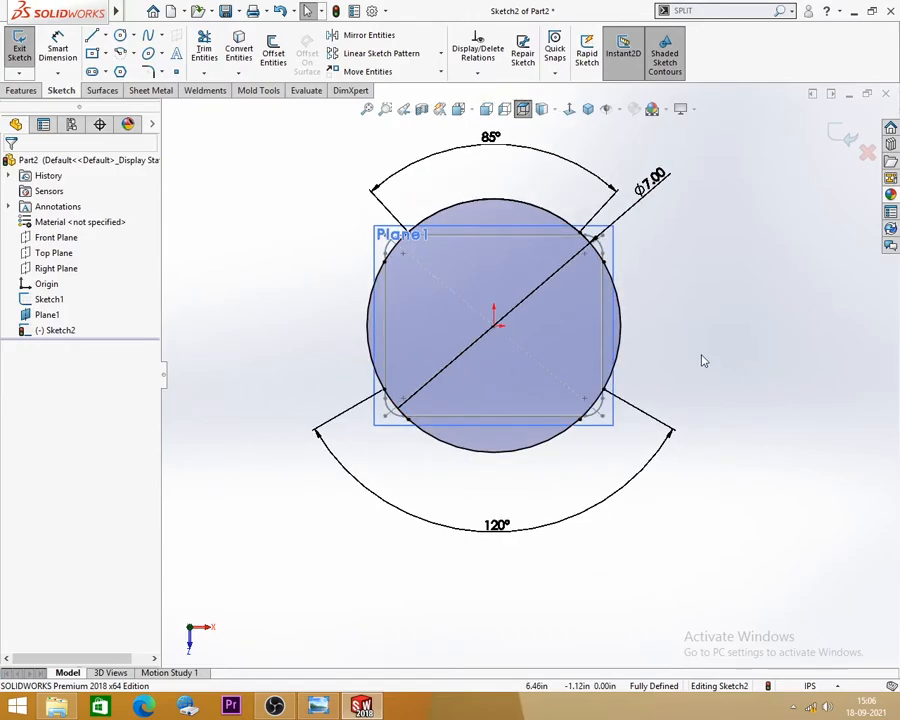
scroll(670, 296, up, 2)
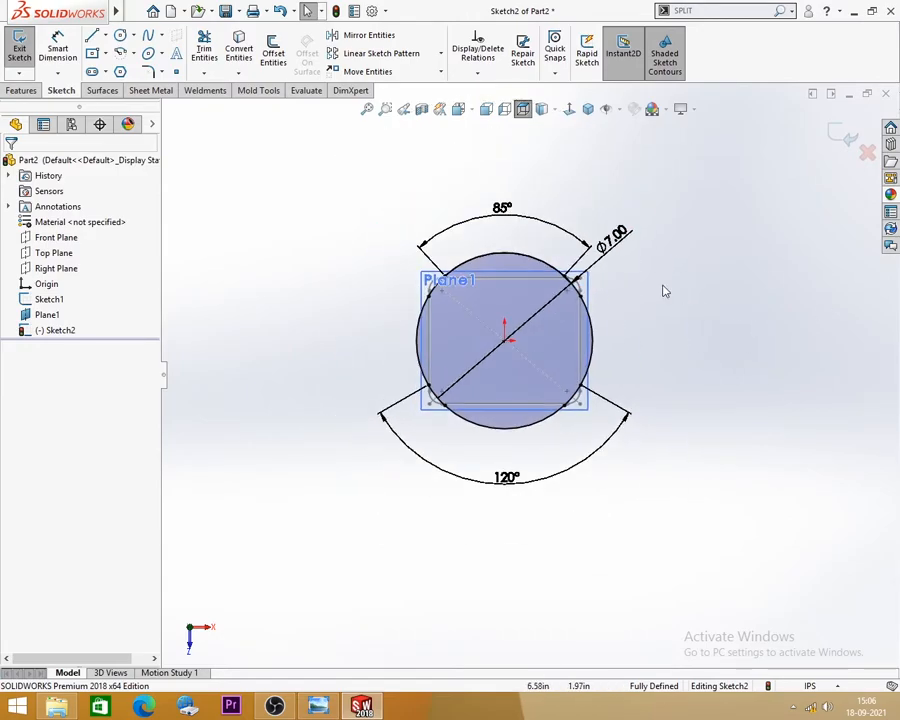
click(840, 137)
mouse_move(693, 402)
middle_down()
mouse_move(637, 352)
mouse_move(702, 358)
mouse_move(636, 280)
middle_up()
click(528, 238)
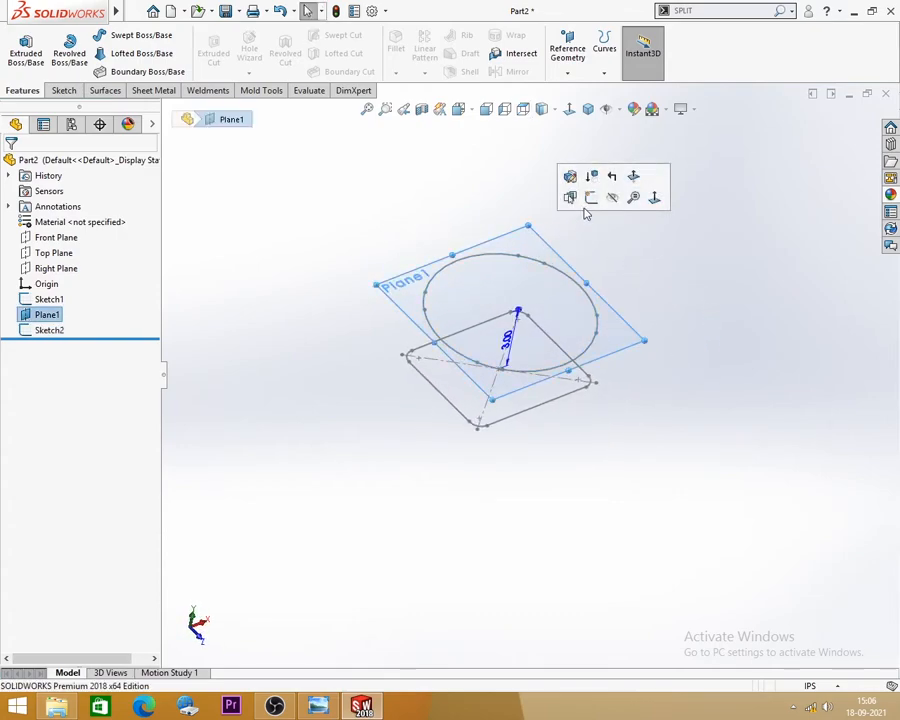
click(612, 197)
scroll(474, 322, down, 3)
mouse_move(480, 330)
middle_down()
mouse_move(470, 283)
mouse_move(466, 311)
middle_up()
scroll(610, 395, down, 3)
scroll(610, 395, up, 3)
mouse_move(610, 395)
middle_down()
mouse_move(572, 348)
mouse_move(607, 374)
middle_up()
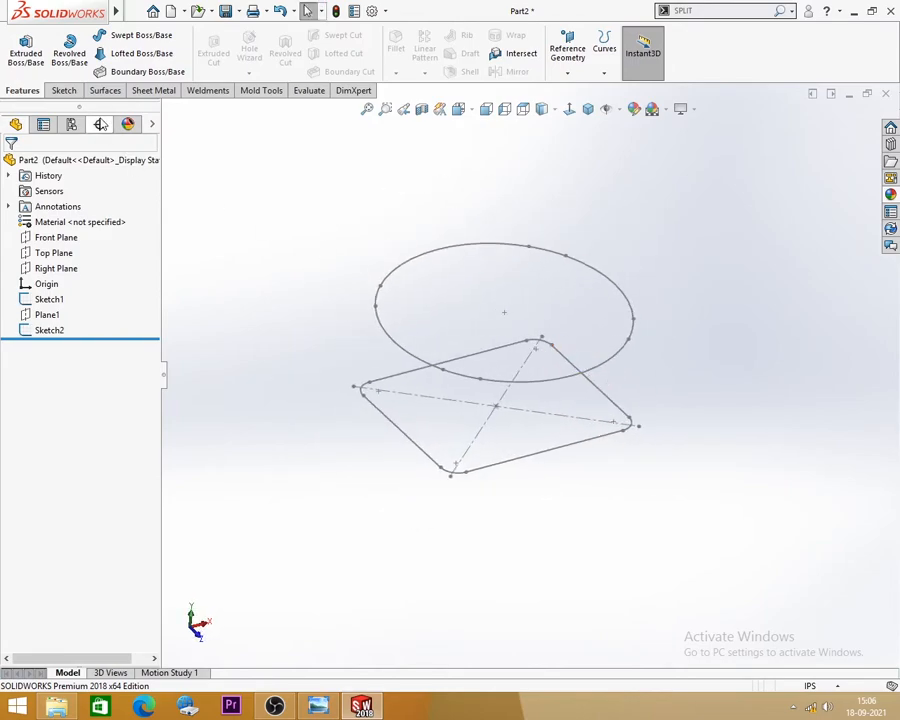
Start a boss loft with the split circle sketch and the rounded rectangle sketch as its profiles.
click(130, 55)
middle_drag(305, 230, 302, 236)
middle_drag(305, 283, 300, 291)
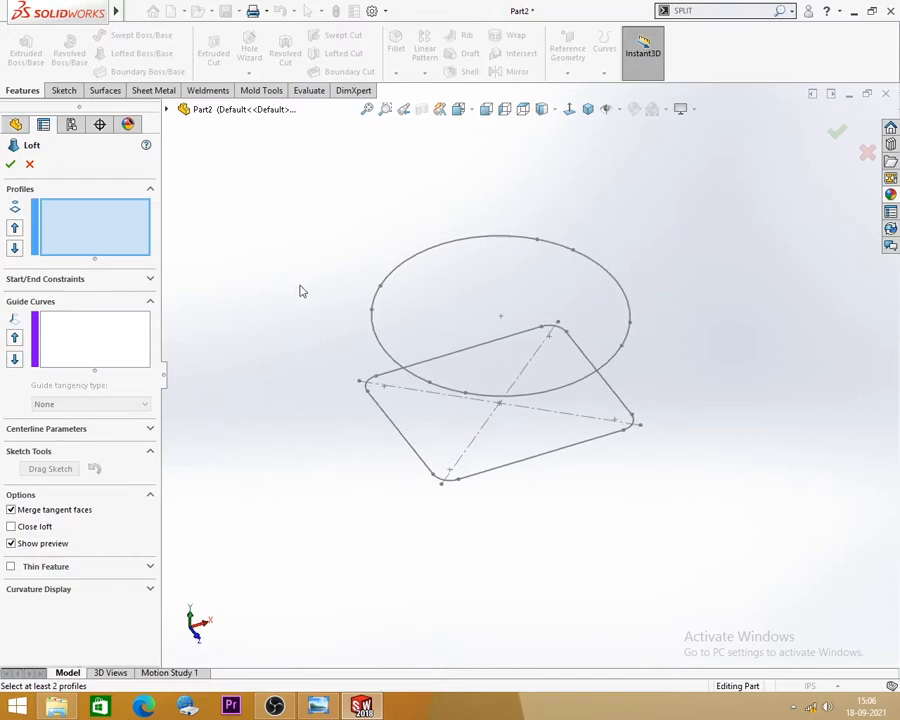
click(380, 288)
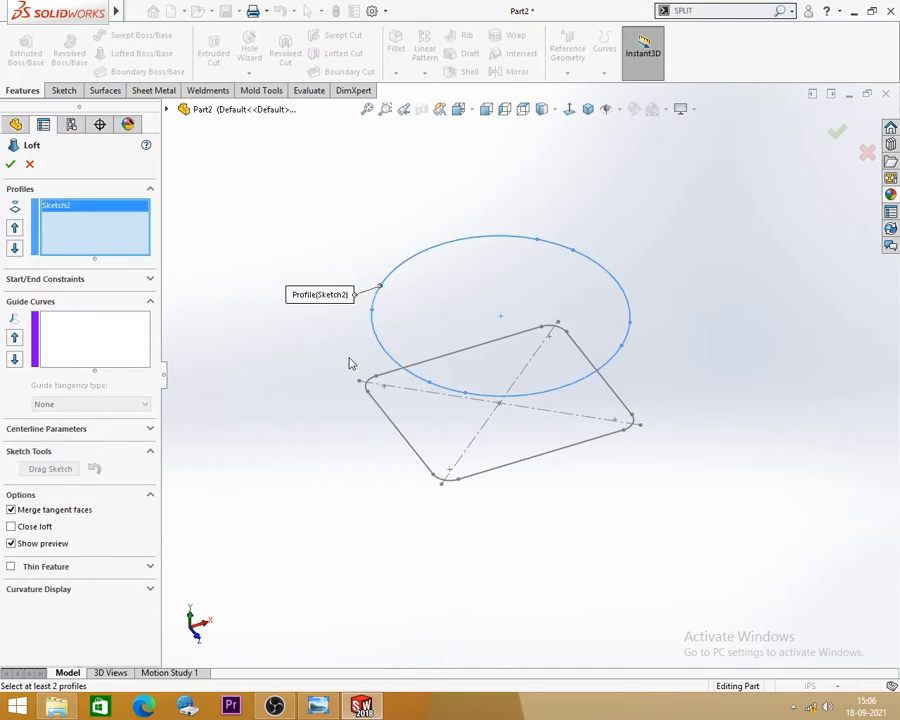
click(376, 380)
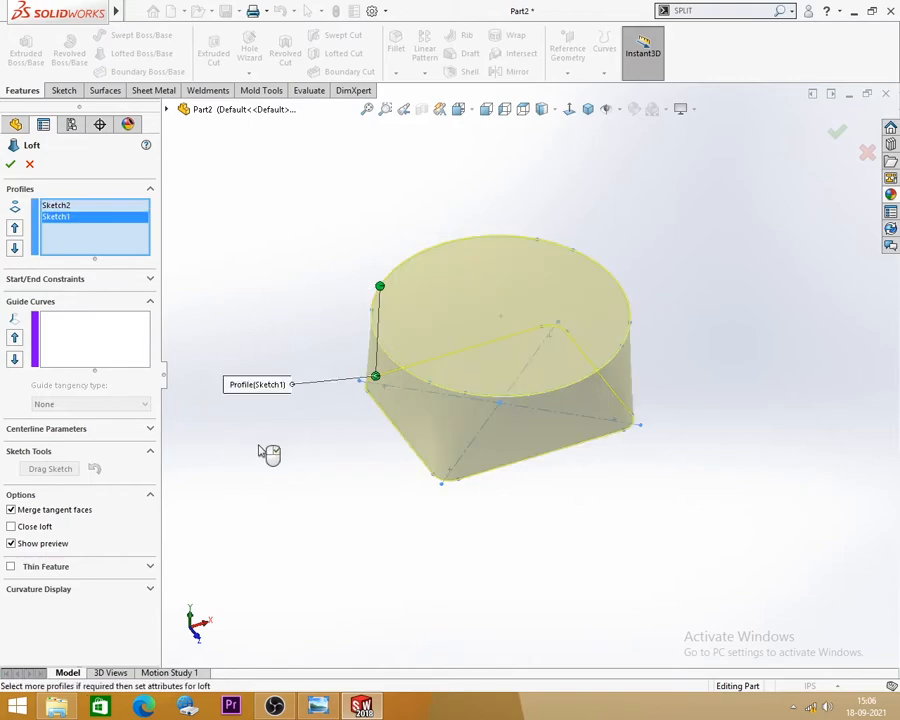
Show all connectors between the circle and rounded rectangle profiles and accept the loft.
mouse_move(287, 458)
middle_down()
mouse_move(311, 437)
mouse_move(438, 463)
mouse_move(305, 434)
mouse_move(279, 440)
mouse_move(267, 434)
mouse_move(268, 419)
mouse_move(278, 418)
middle_up()
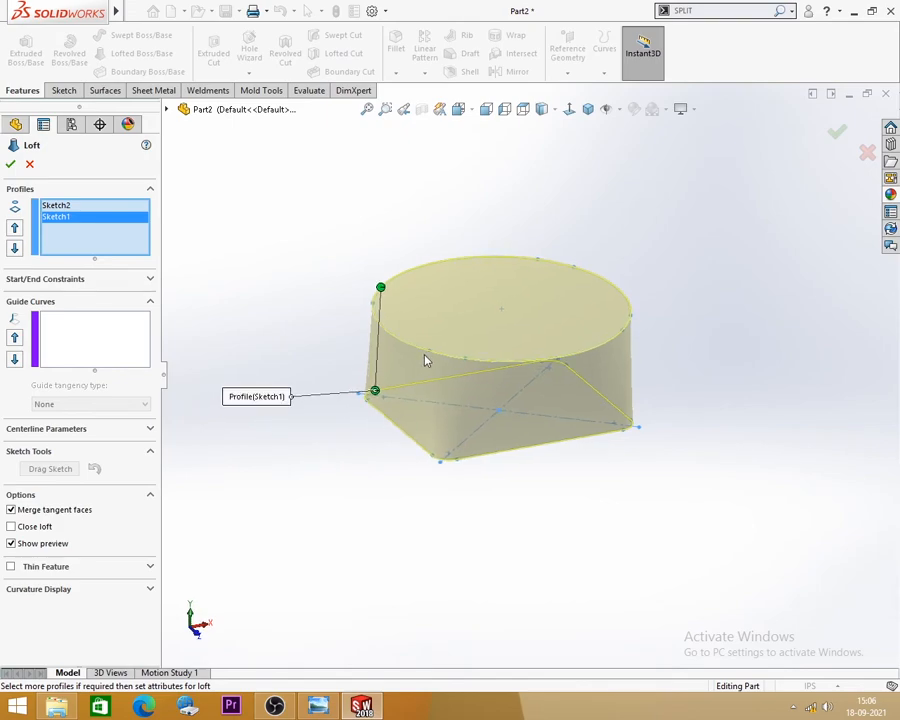
middle_drag(395, 247, 380, 283)
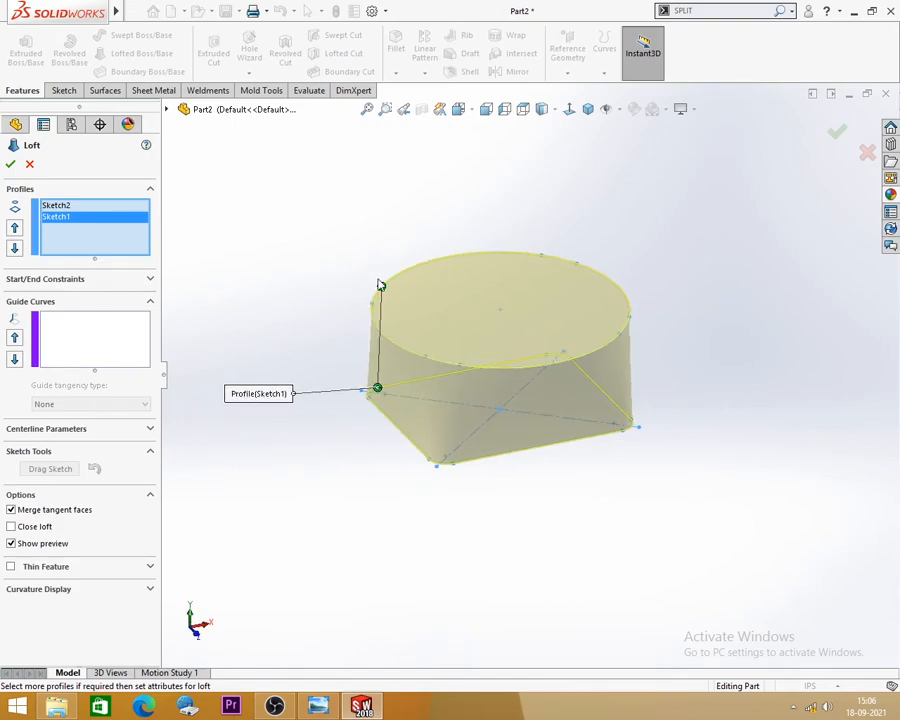
right_click(381, 288)
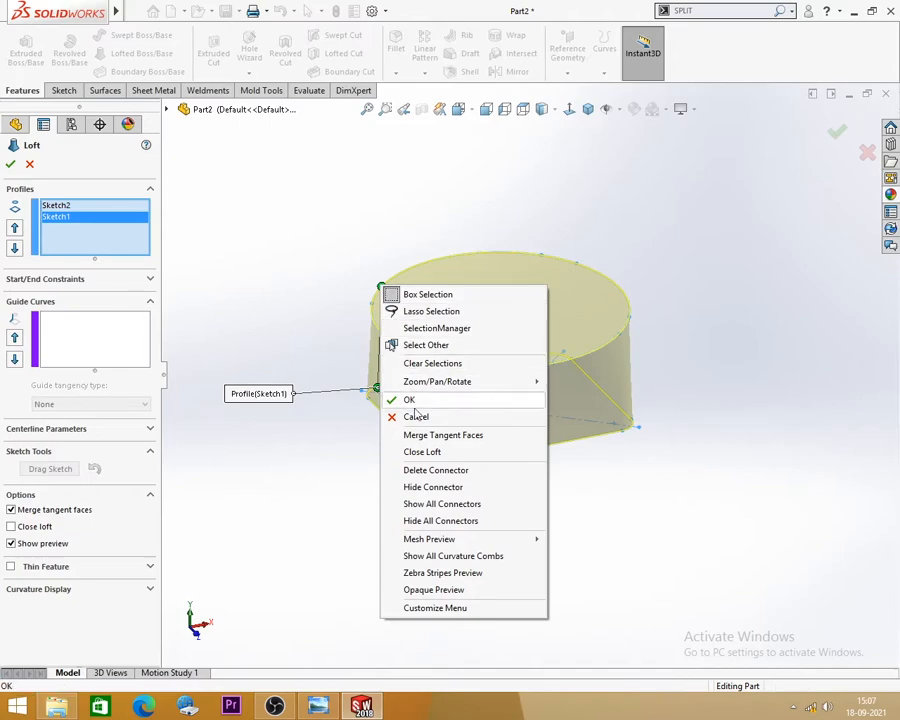
click(434, 506)
mouse_move(332, 498)
middle_down()
mouse_move(360, 402)
mouse_move(474, 431)
mouse_move(558, 432)
mouse_move(354, 430)
mouse_move(337, 490)
middle_up()
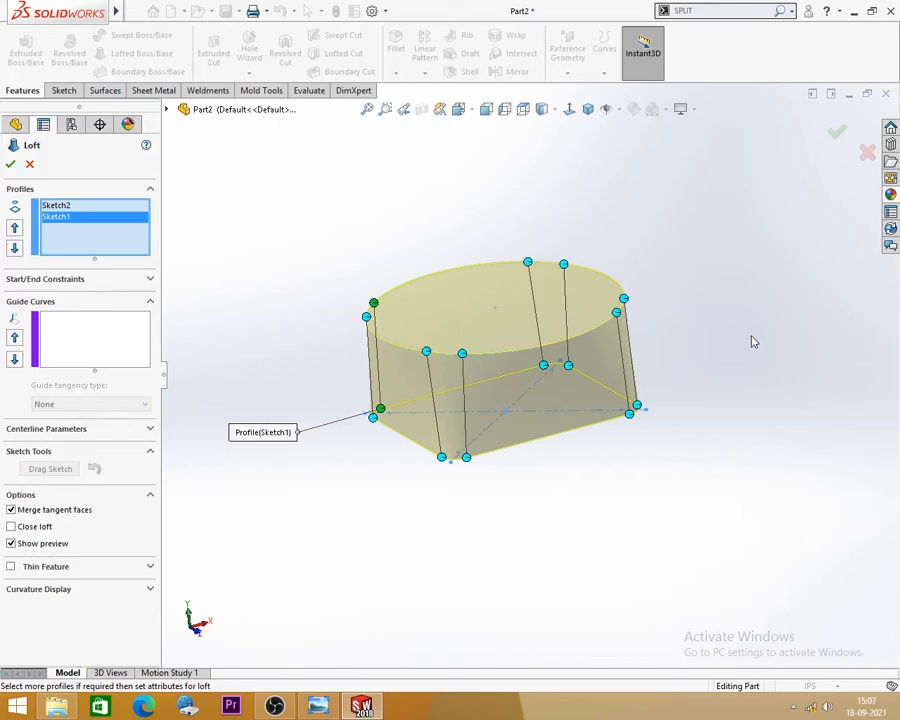
middle_drag(656, 262, 685, 281)
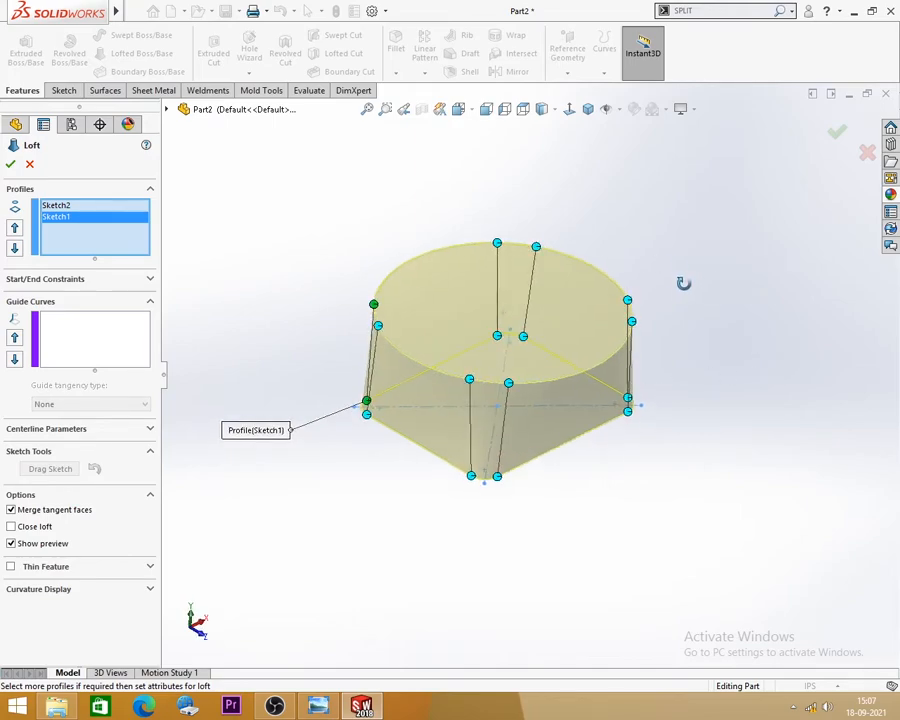
click(8, 165)
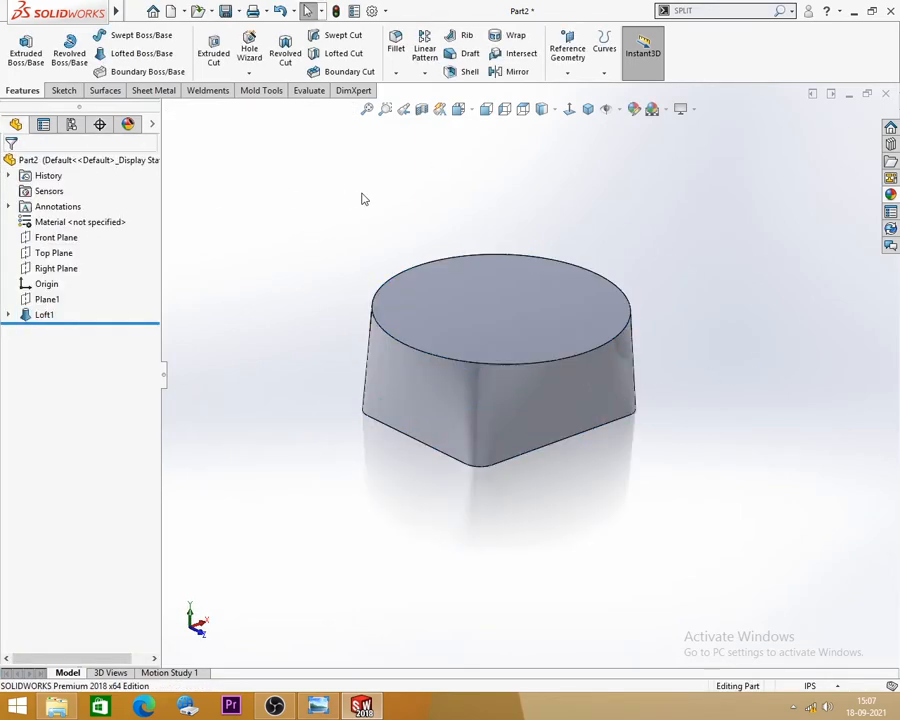
Examine the lofted body's top face, side walls and rounded corners from several angles.
middle_drag(477, 323, 468, 372)
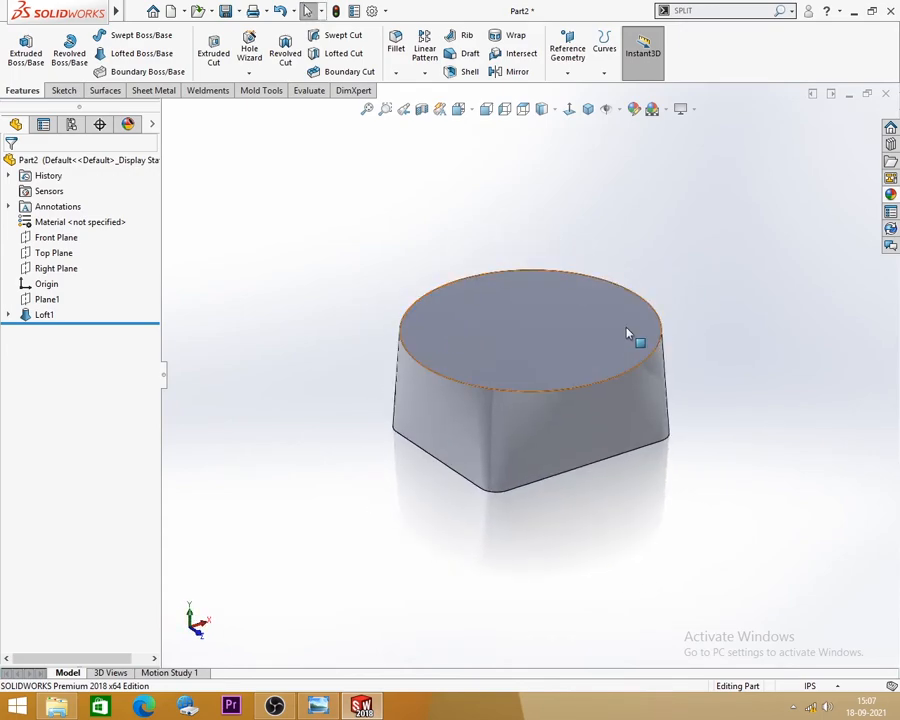
scroll(600, 390, down, 2)
scroll(590, 388, up, 2)
middle_drag(576, 376, 450, 315)
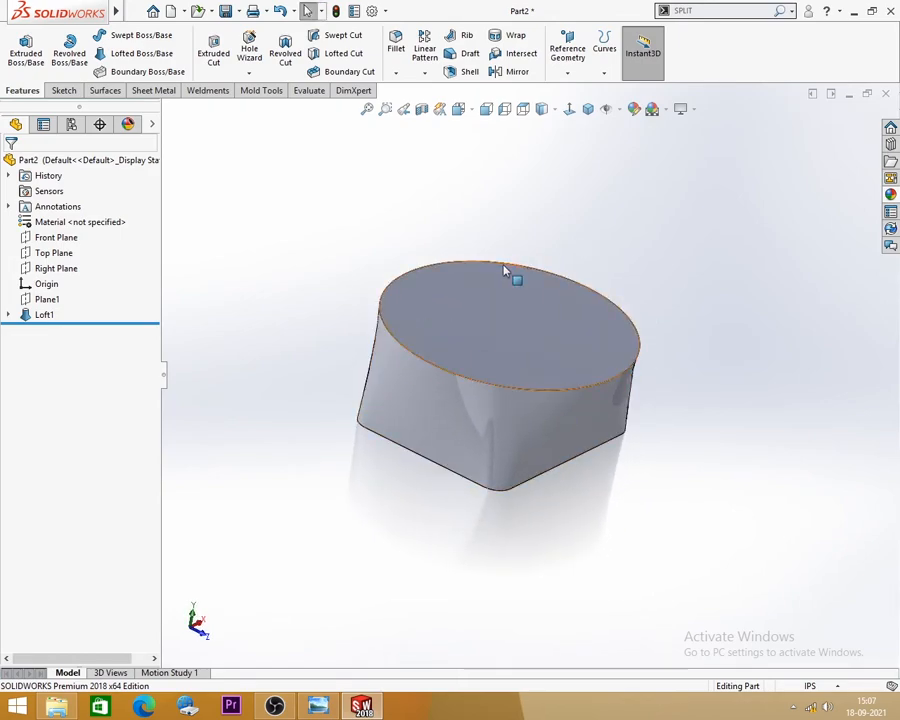
middle_drag(638, 279, 613, 298)
scroll(428, 342, down, 3)
scroll(506, 328, up, 3)
scroll(712, 353, down, 1)
scroll(474, 342, up, 2)
scroll(426, 335, down, 2)
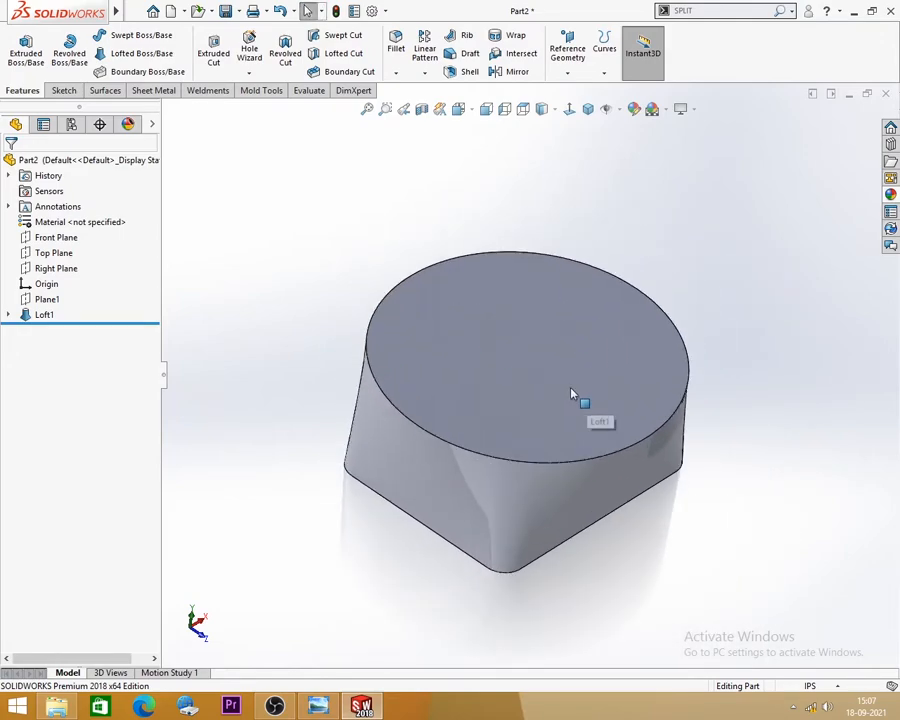
scroll(507, 402, up, 2)
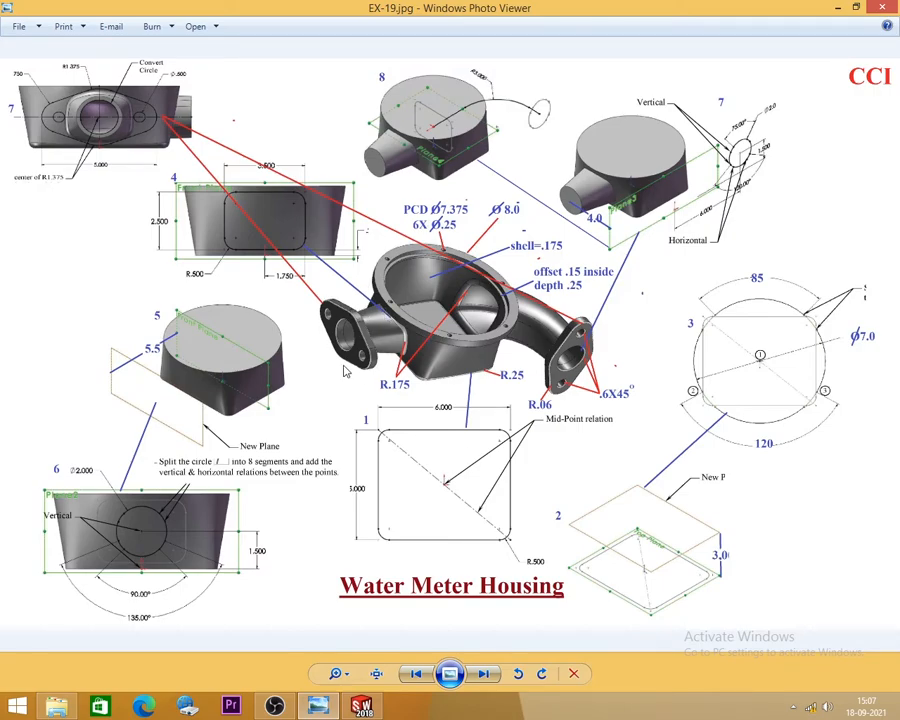
Switch to the EX-19.jpg reference drawing in Windows Photo Viewer and examine the views numbered 4 and 5.
scroll(390, 341, up, 5)
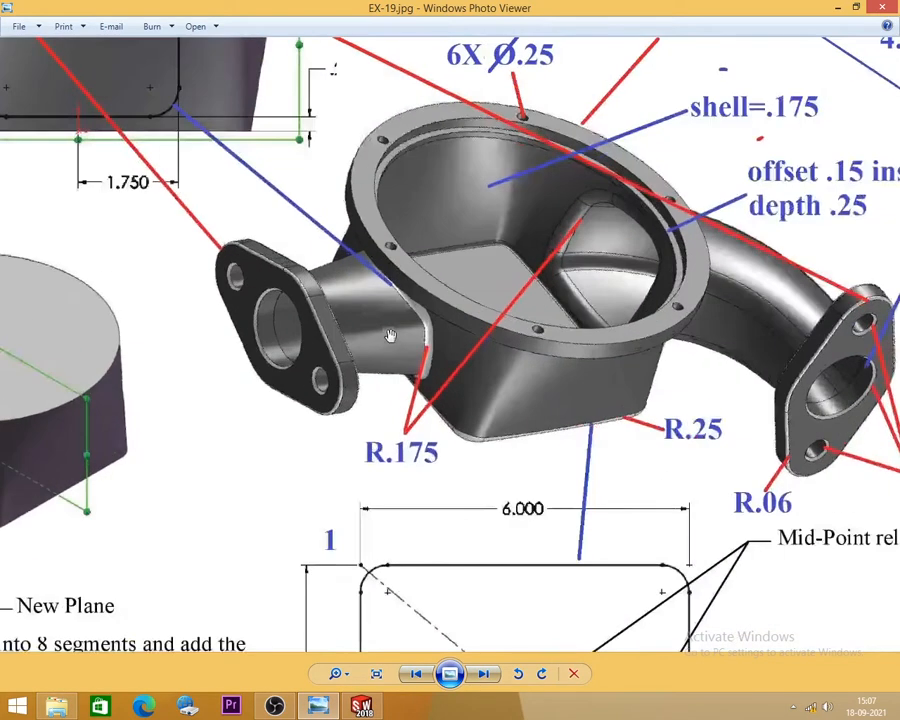
scroll(540, 297, down, 2)
scroll(541, 297, down, 1)
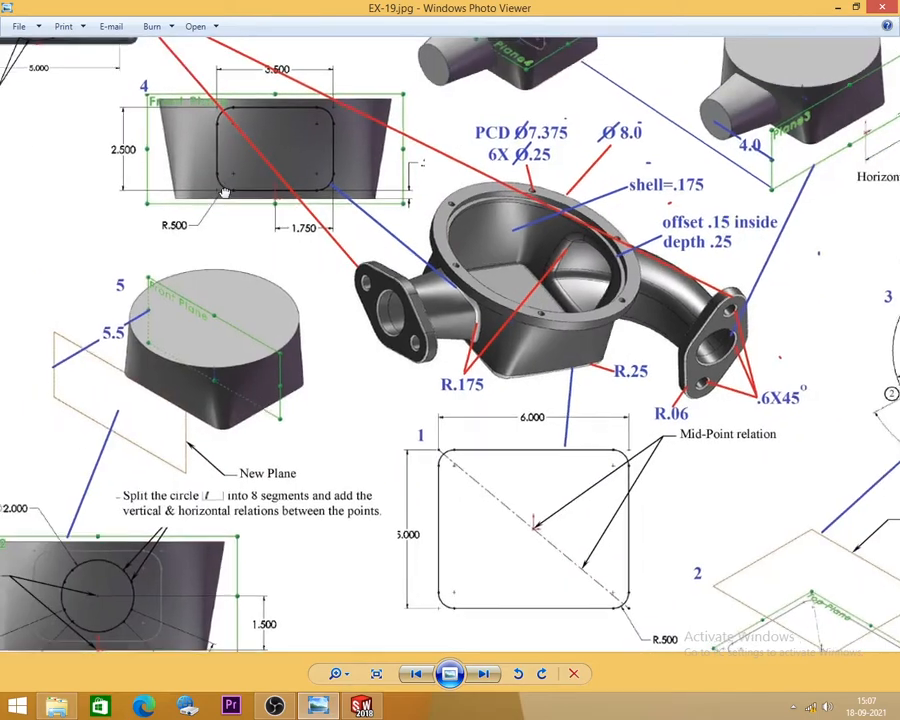
drag(189, 118, 263, 237)
scroll(264, 236, up, 2)
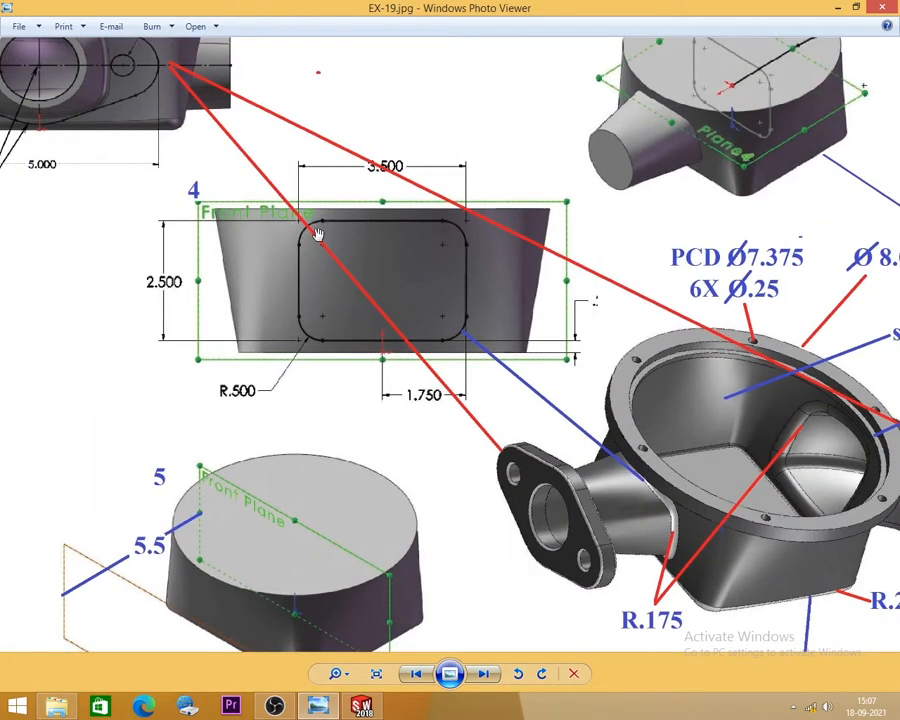
scroll(340, 278, down, 1)
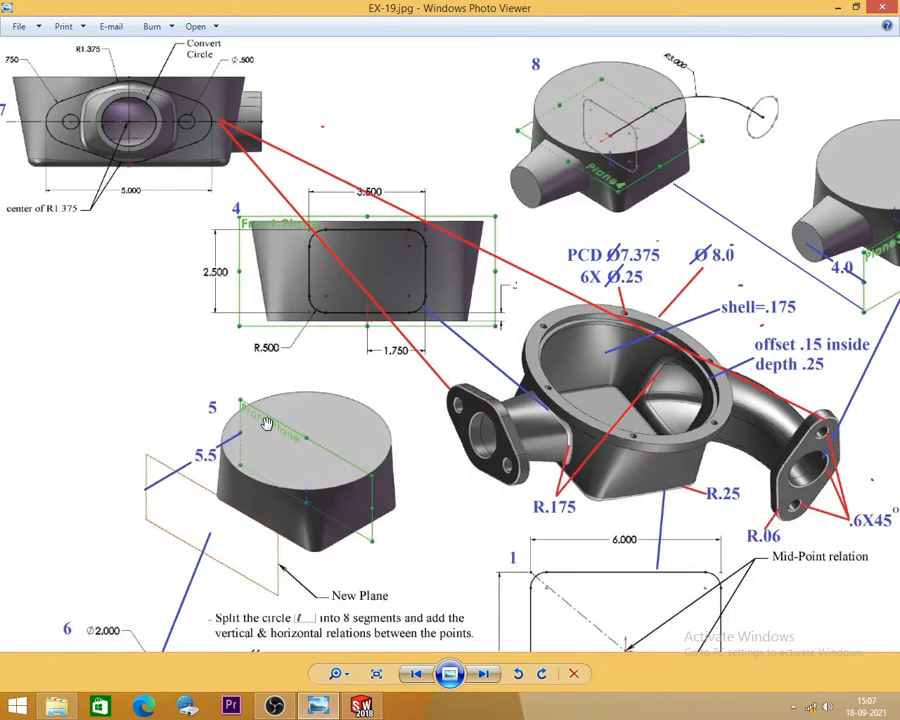
scroll(308, 241, down, 2)
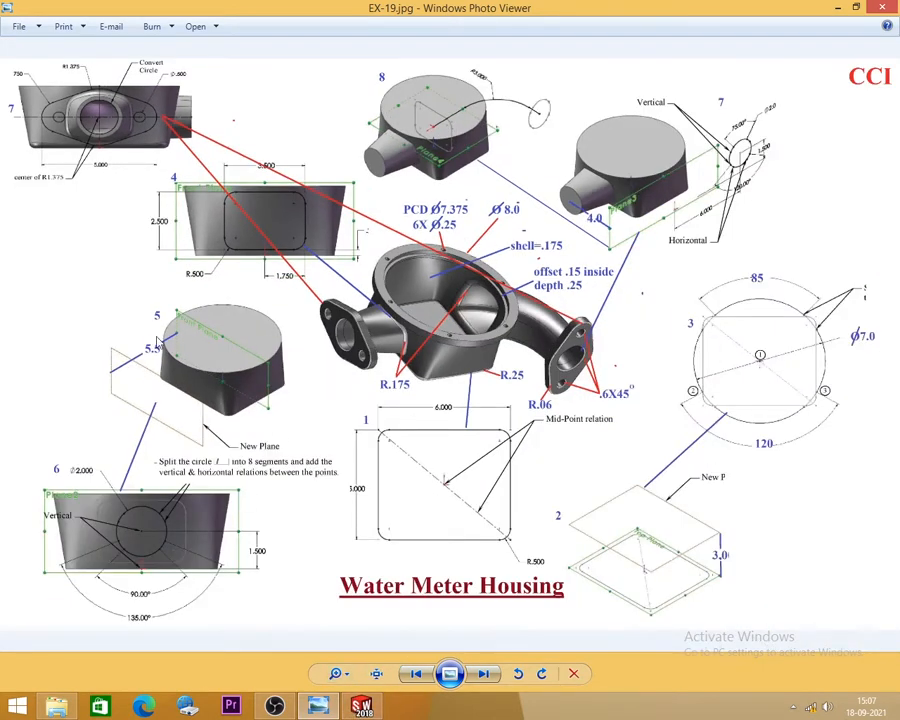
scroll(155, 343, up, 1)
Switch back to SolidWorks and sketch a center rectangle about 3.42 by 1.86 in on the Front Plane, centered above the origin.
key(alt+Tab)
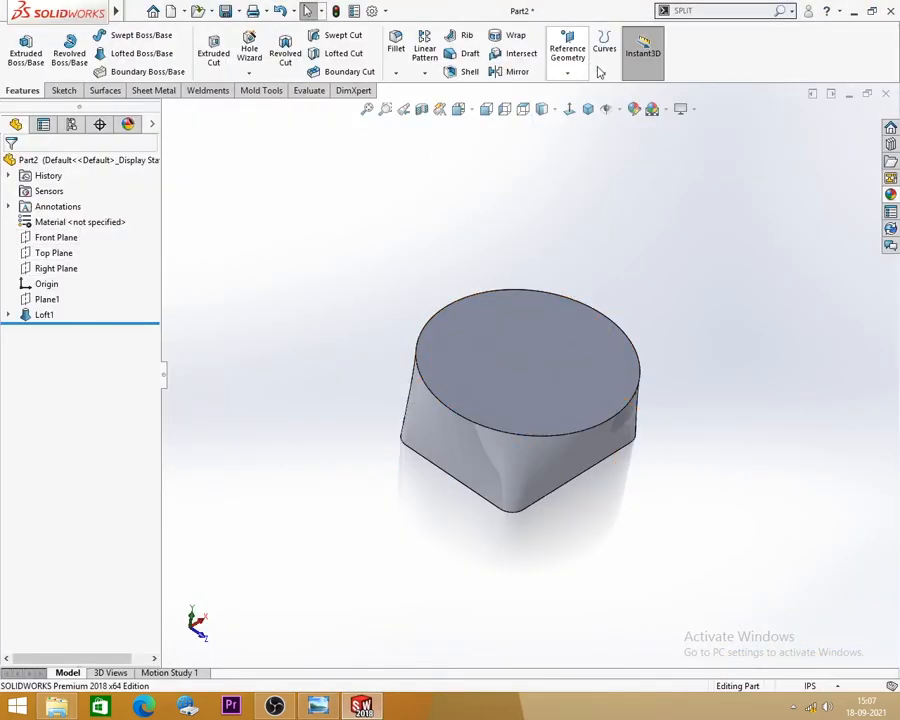
click(587, 108)
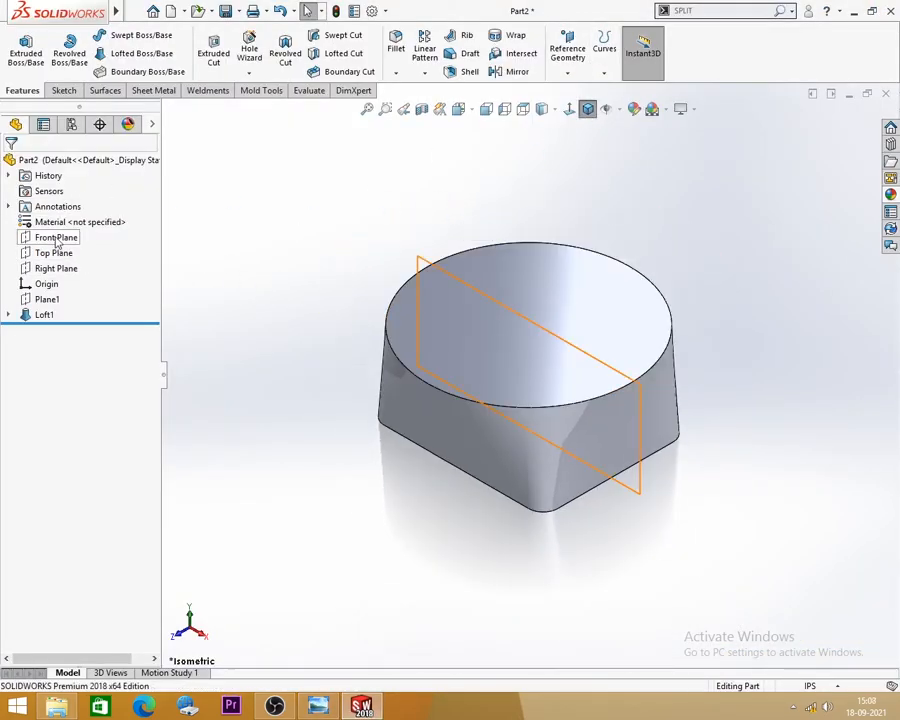
click(56, 237)
click(71, 212)
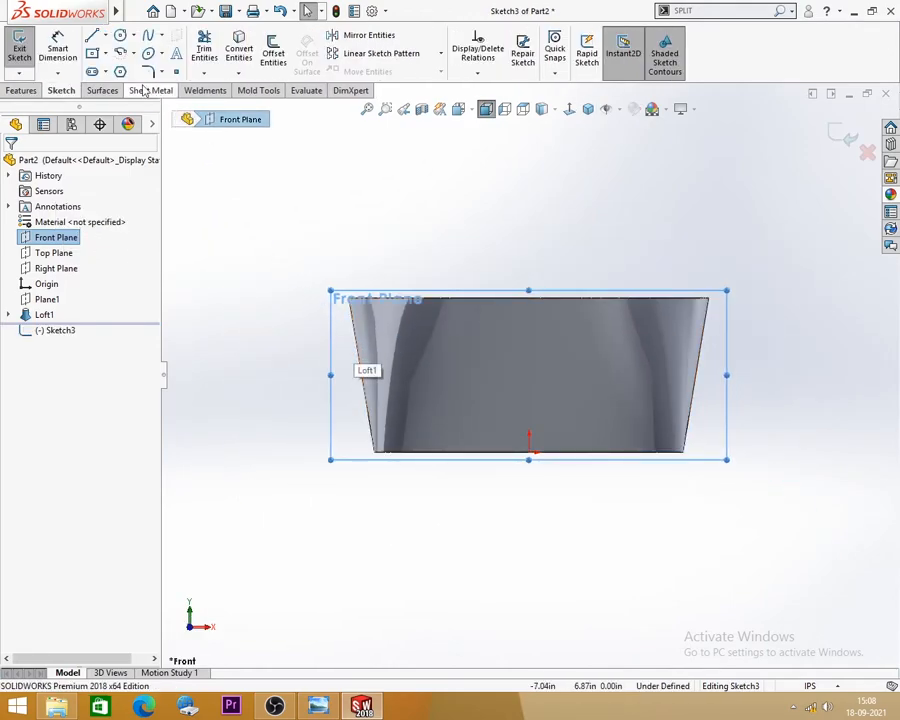
click(92, 53)
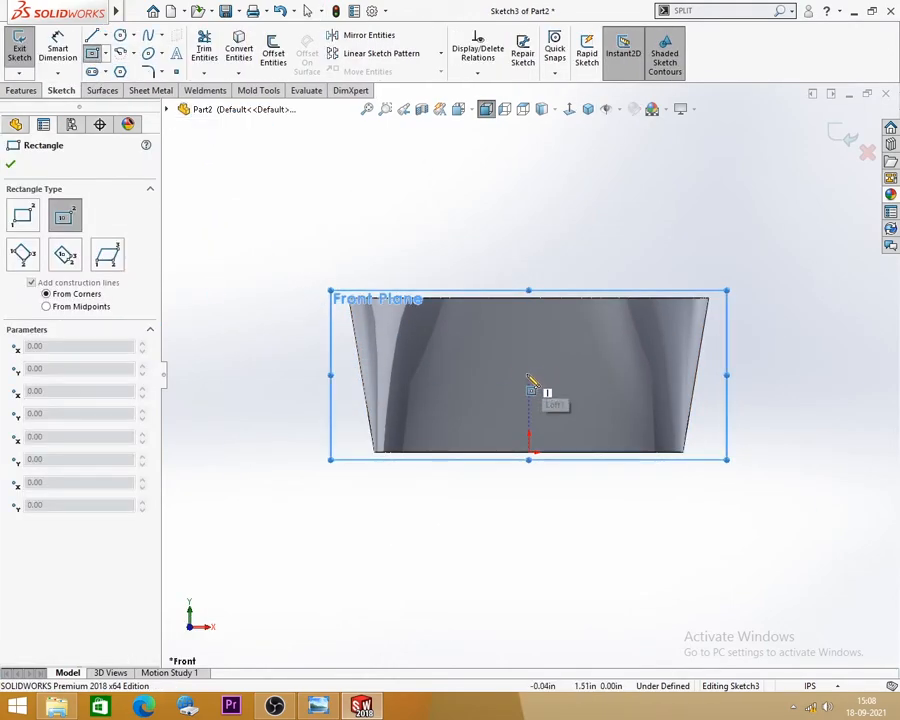
click(441, 326)
click(617, 421)
key(Escape)
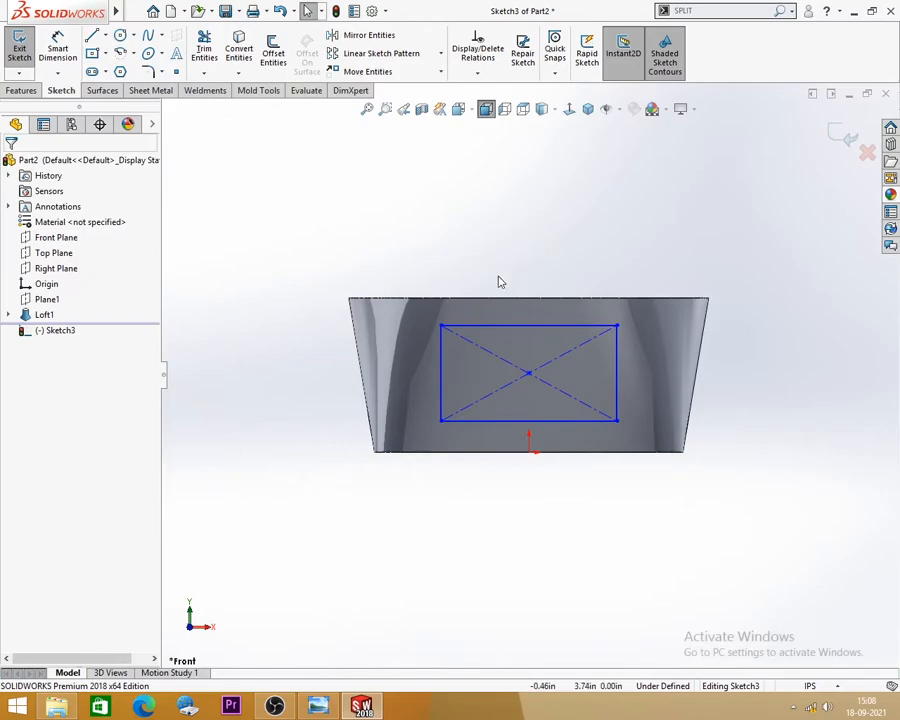
Add a vertical relation between the origin and the rectangle's center point.
click(529, 452)
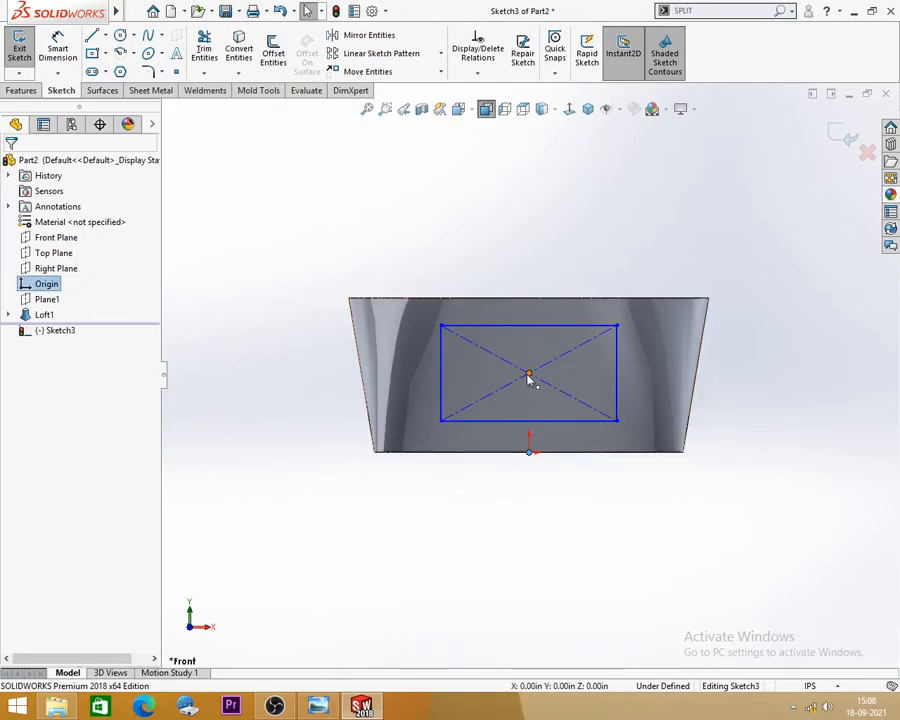
ctrl+click(529, 373)
click(588, 316)
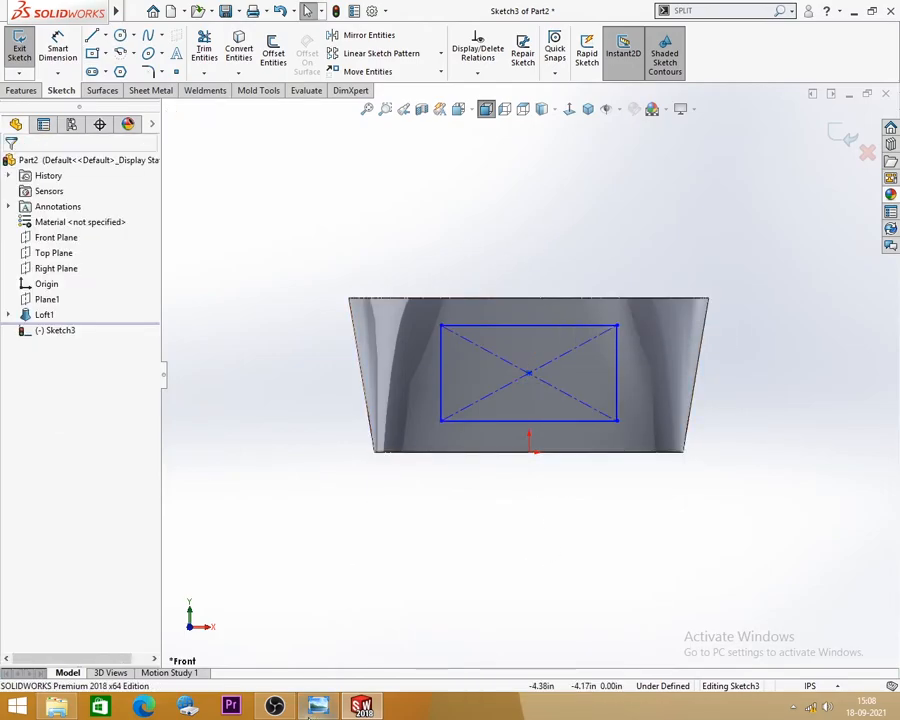
Consult view 4 of the drawing in Windows Photo Viewer and, back in SolidWorks, dimension the rectangle 3.5 in wide and 2.5 in high.
click(326, 709)
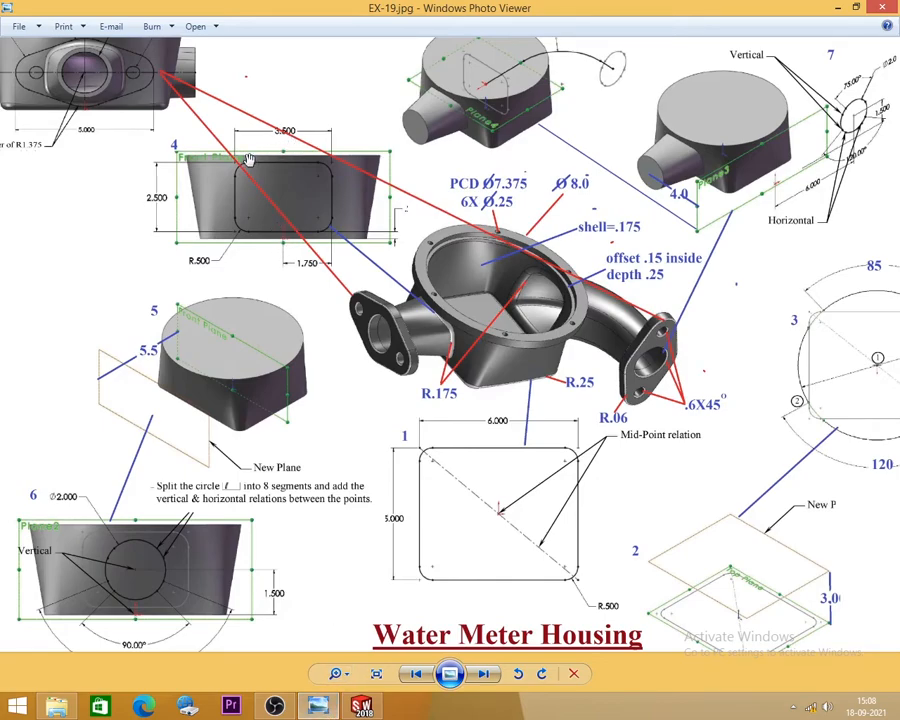
scroll(284, 143, up, 2)
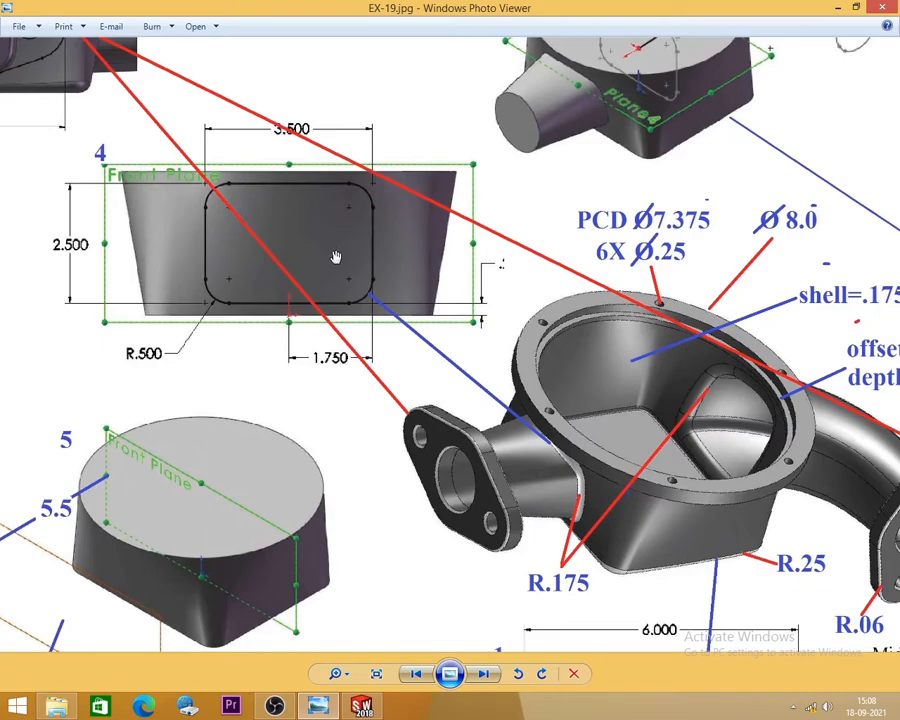
key(alt+Tab)
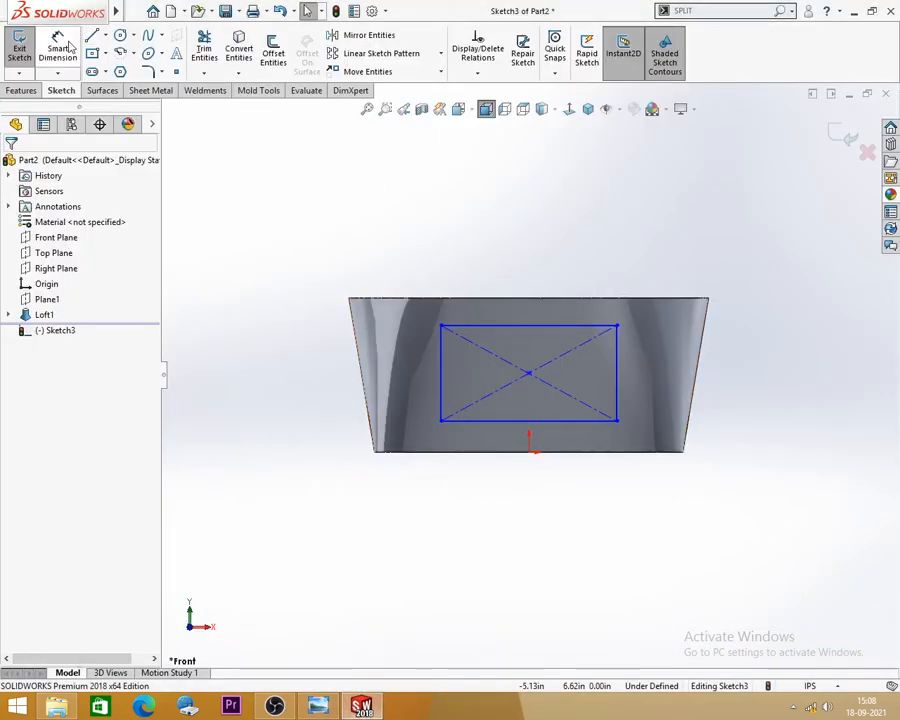
click(524, 325)
click(524, 247)
text(3.5)
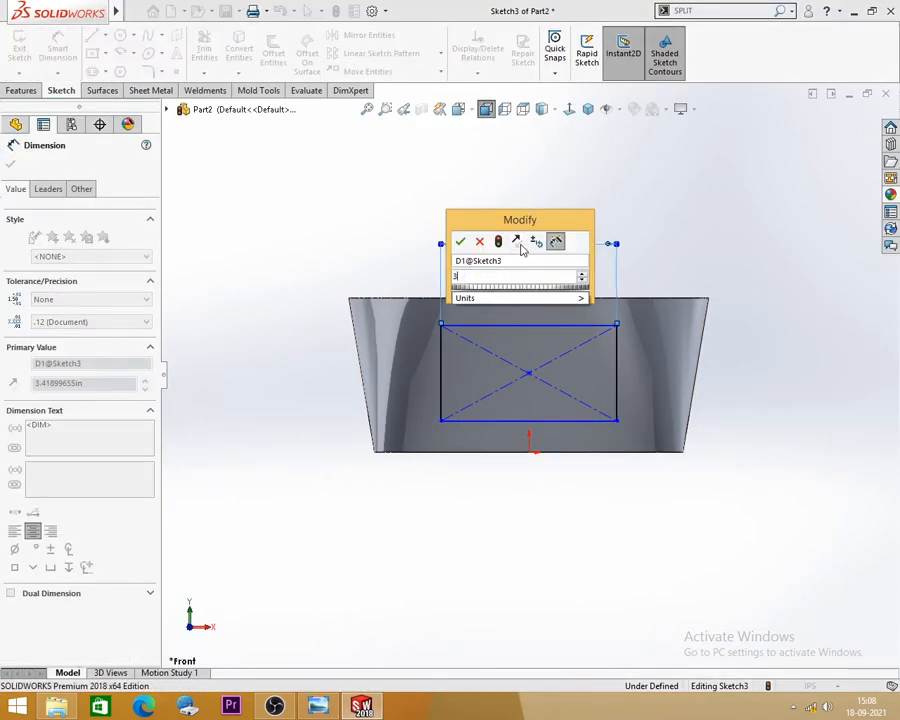
key(Return)
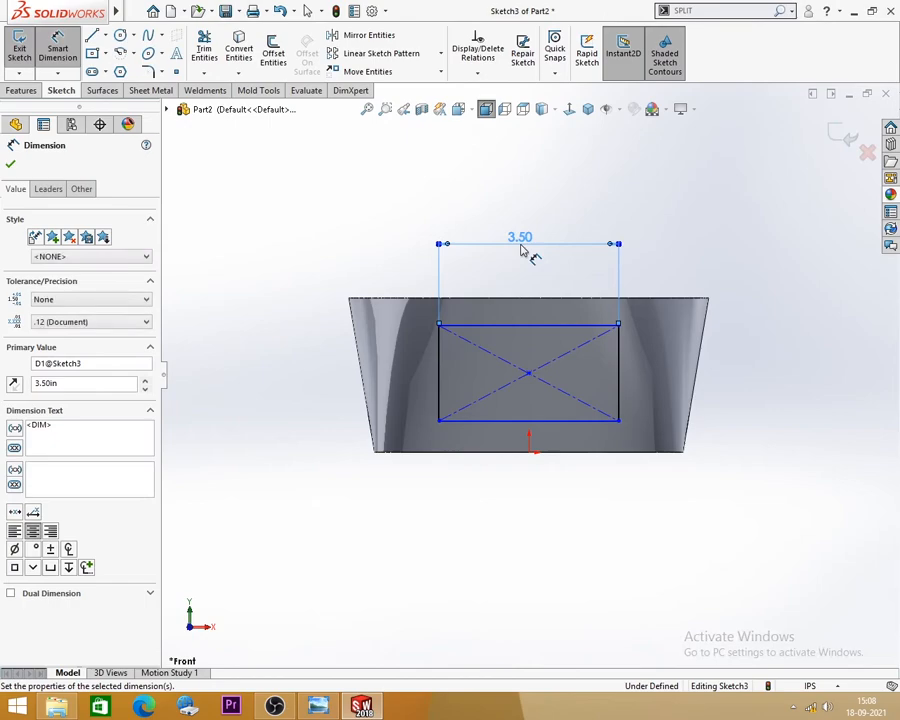
click(620, 368)
click(735, 382)
text(2.5)
key(Return)
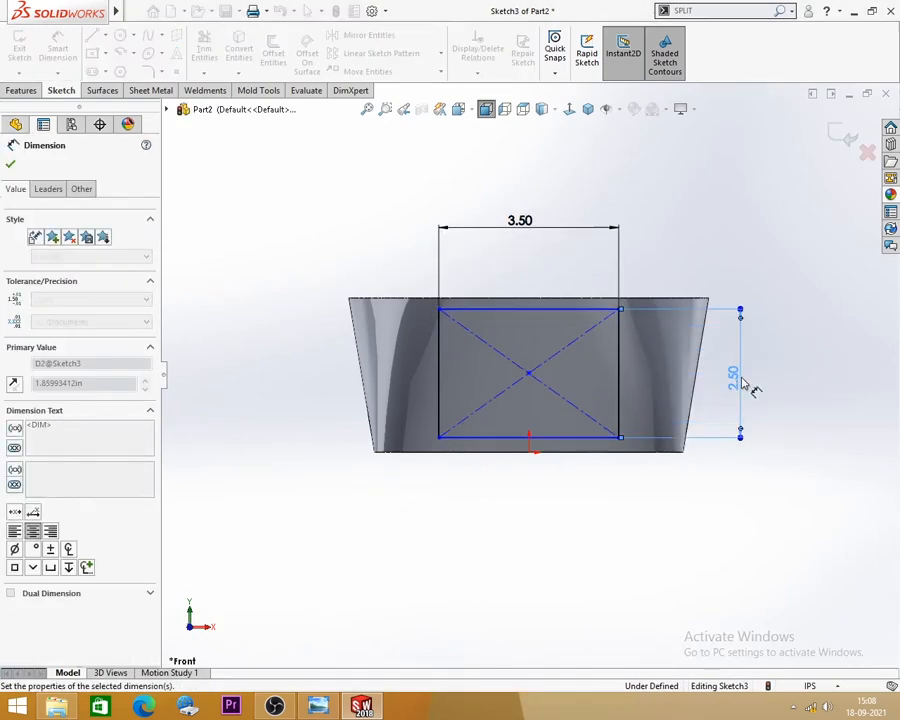
Switch to the reference drawing in Windows Photo Viewer and open EX-19.jpg in Paint.
key(alt+Tab)
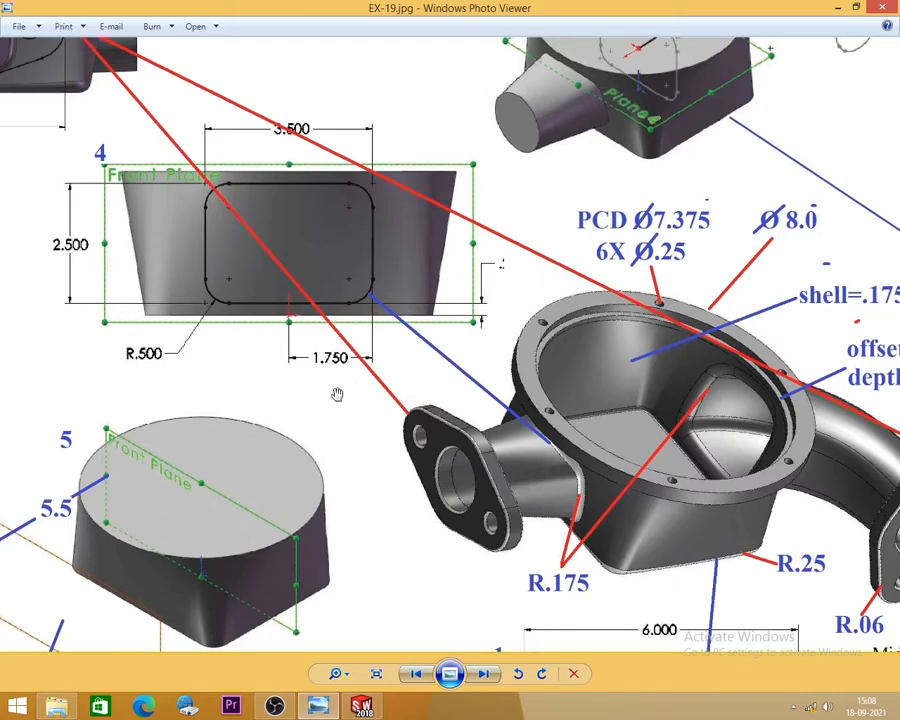
scroll(406, 375, down, 1)
scroll(398, 374, down, 2)
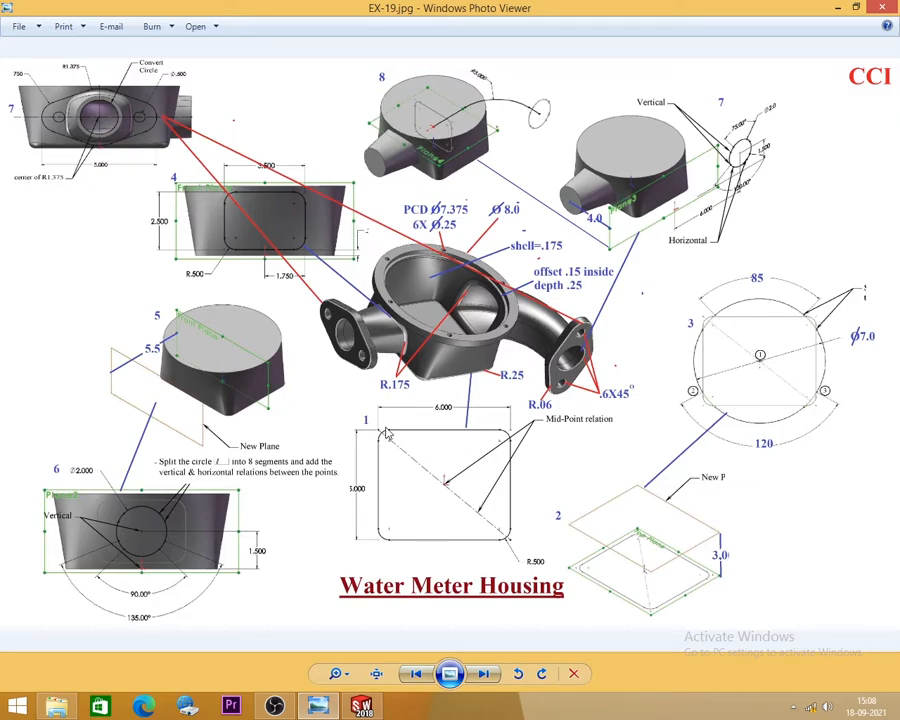
mouse_move(324, 710)
click(197, 26)
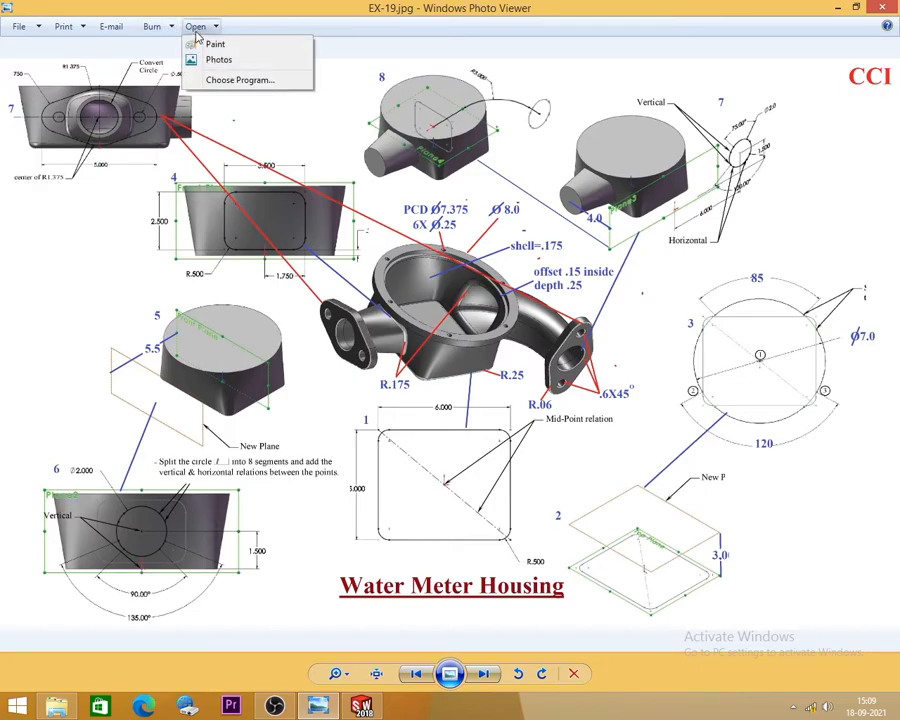
click(191, 42)
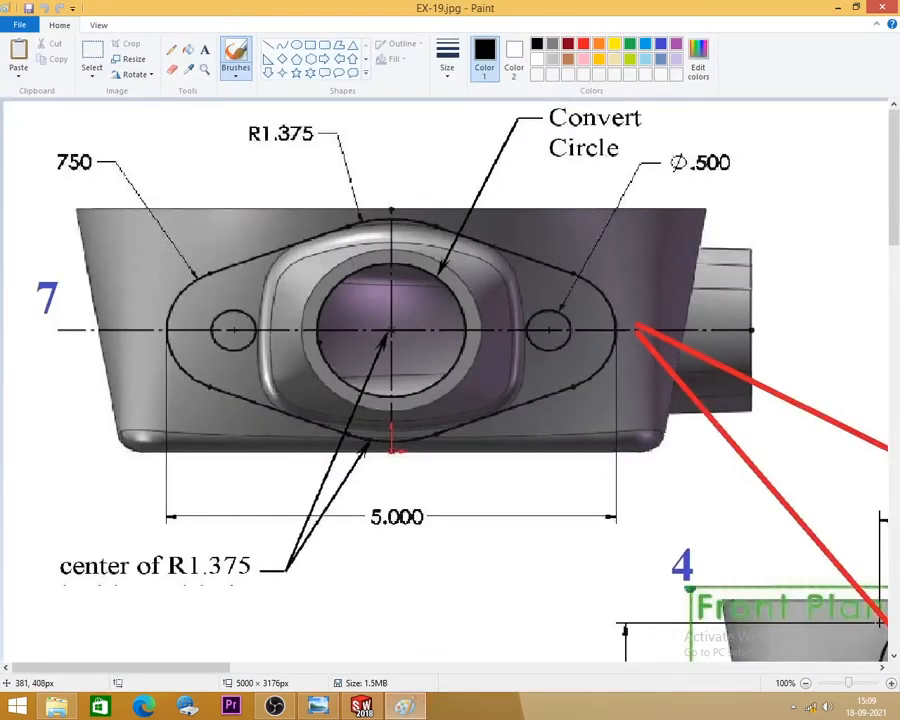
Zoom the drawing out to 50% and erase the cut-off dimension text beside view 4.
drag(200, 664, 297, 682)
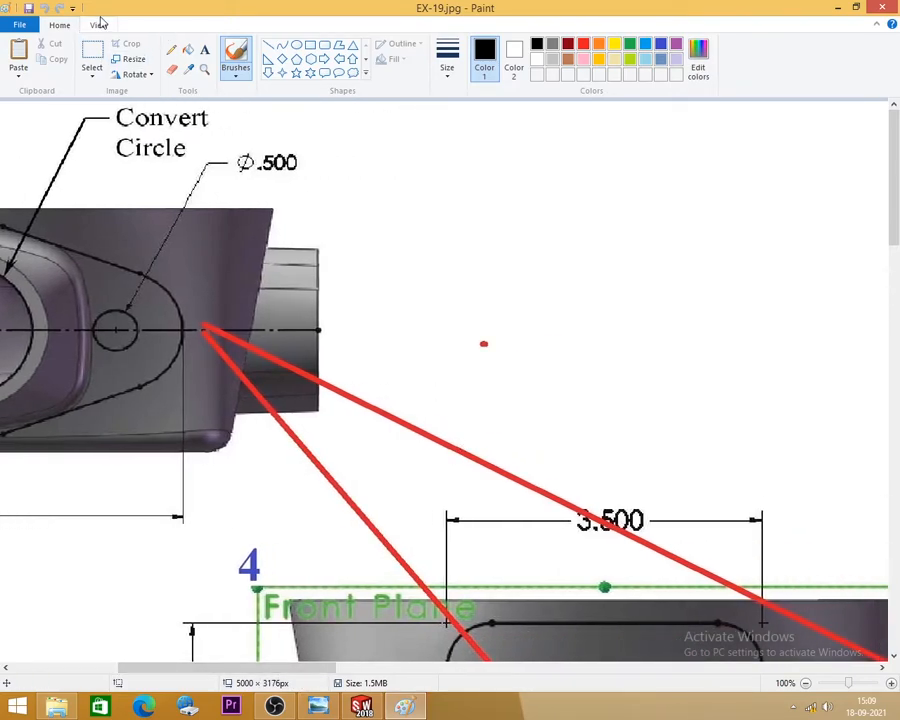
click(98, 25)
click(50, 57)
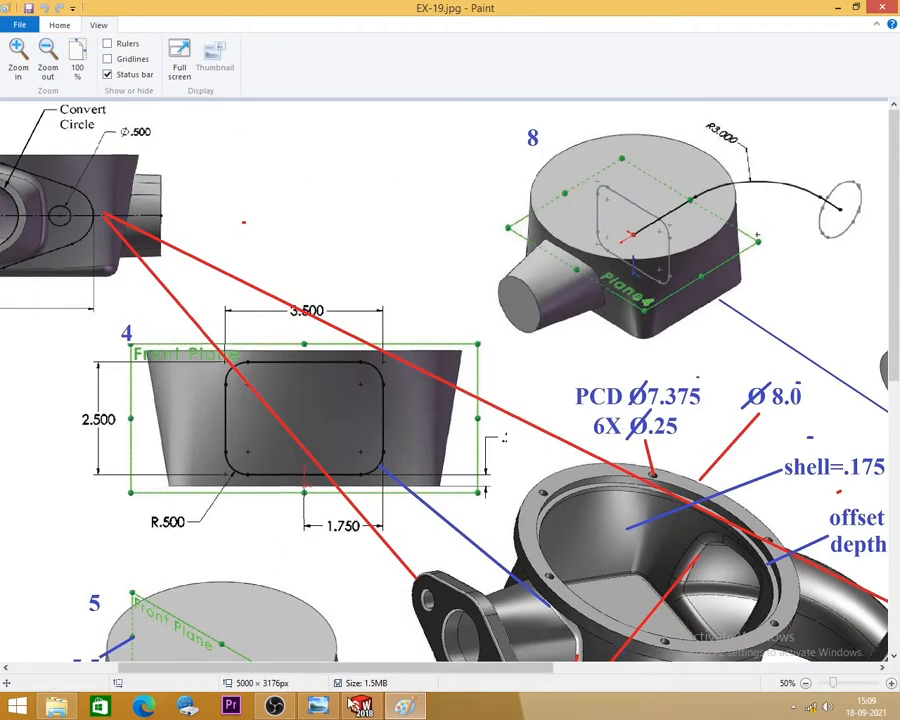
click(59, 25)
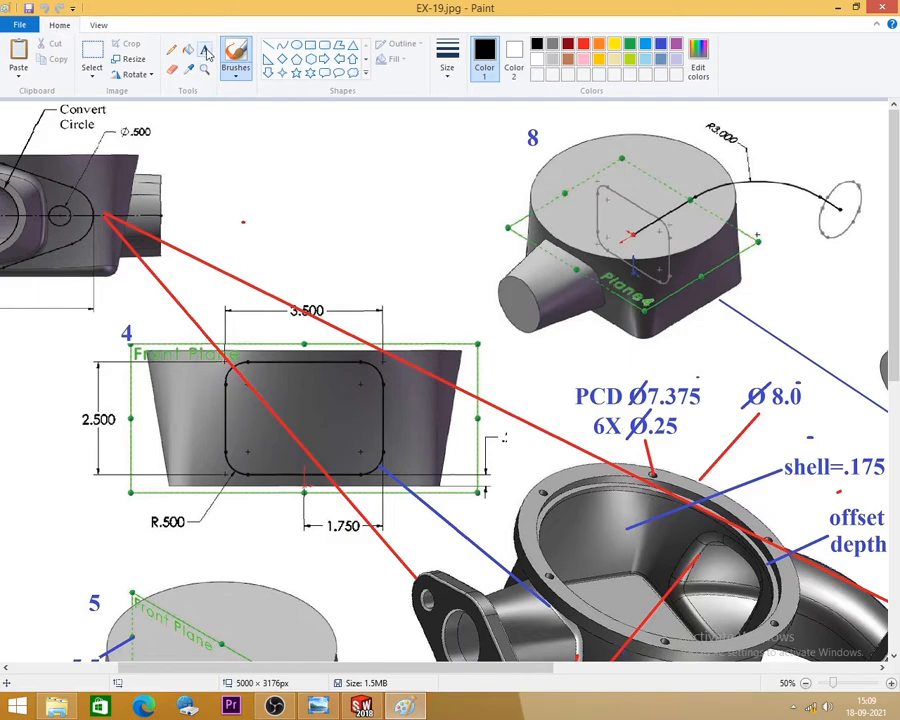
drag(519, 451, 519, 451)
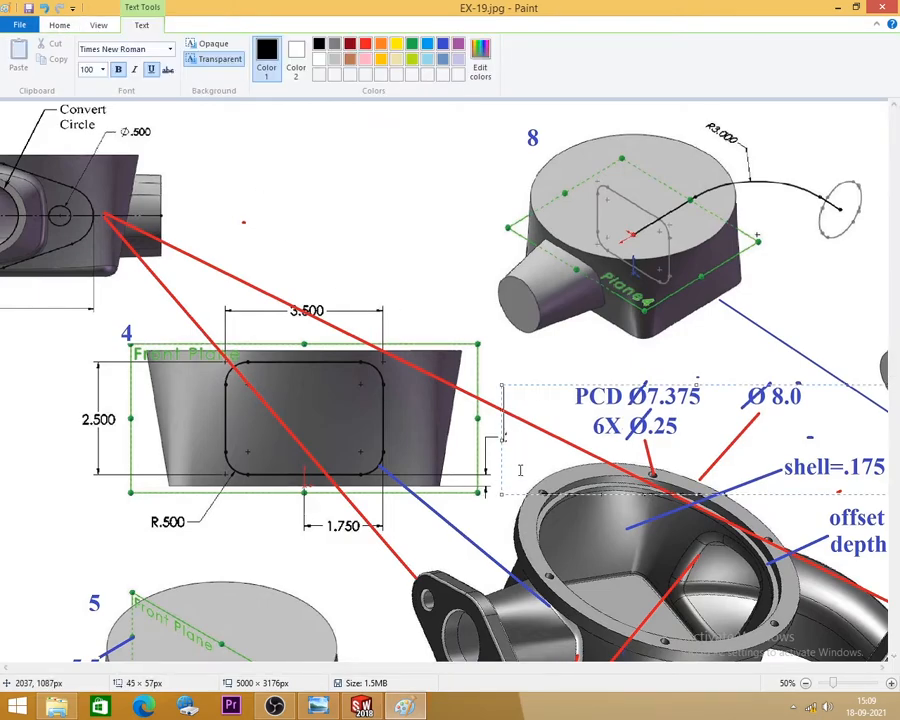
key(Escape)
click(173, 71)
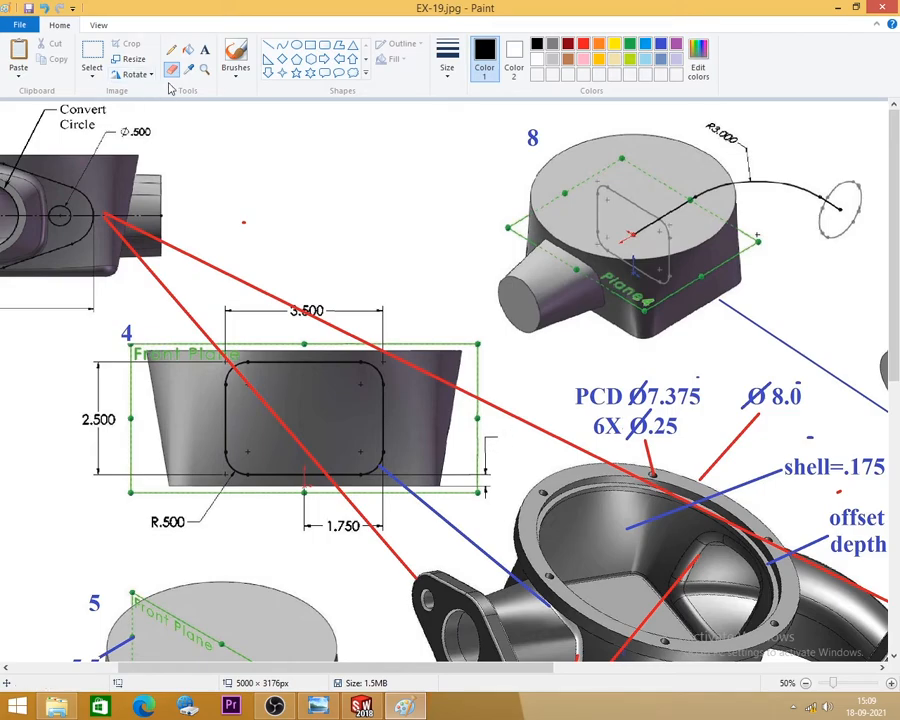
Add the text ".25" near the unlabelled offset dimension of view 4.
click(203, 50)
click(498, 428)
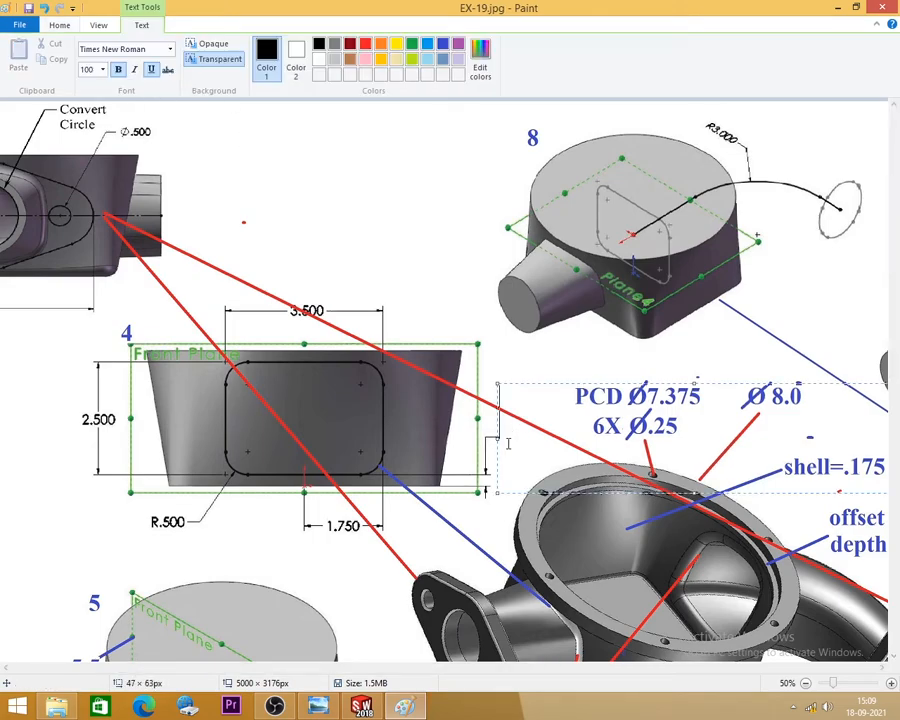
text(.25)
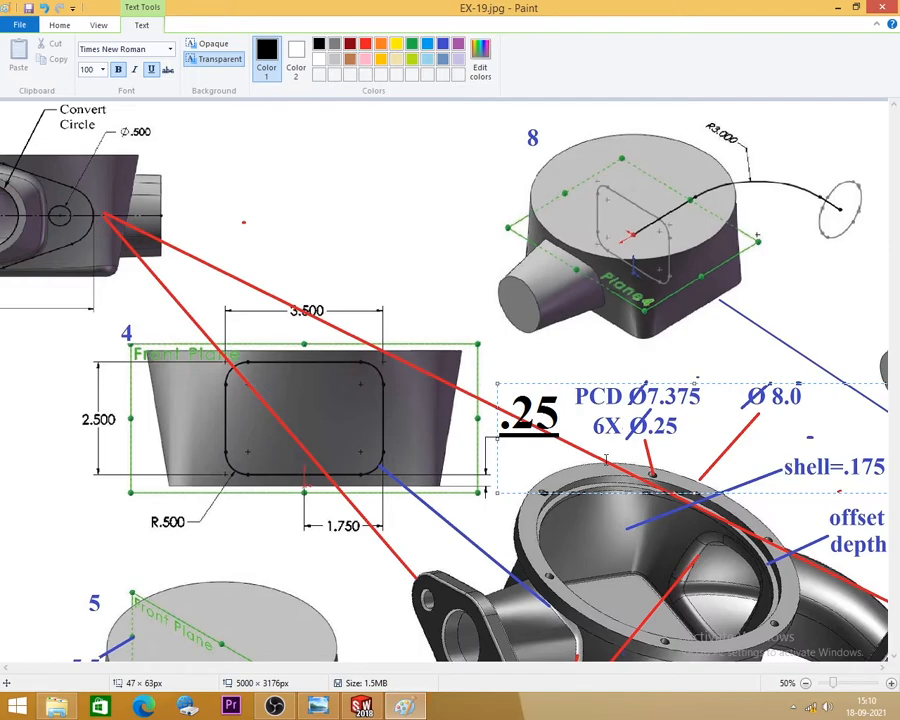
Format the .25 label as blue, size 50 without underline, place it beside view 4's dimension leader, and close Paint.
drag(571, 410, 496, 411)
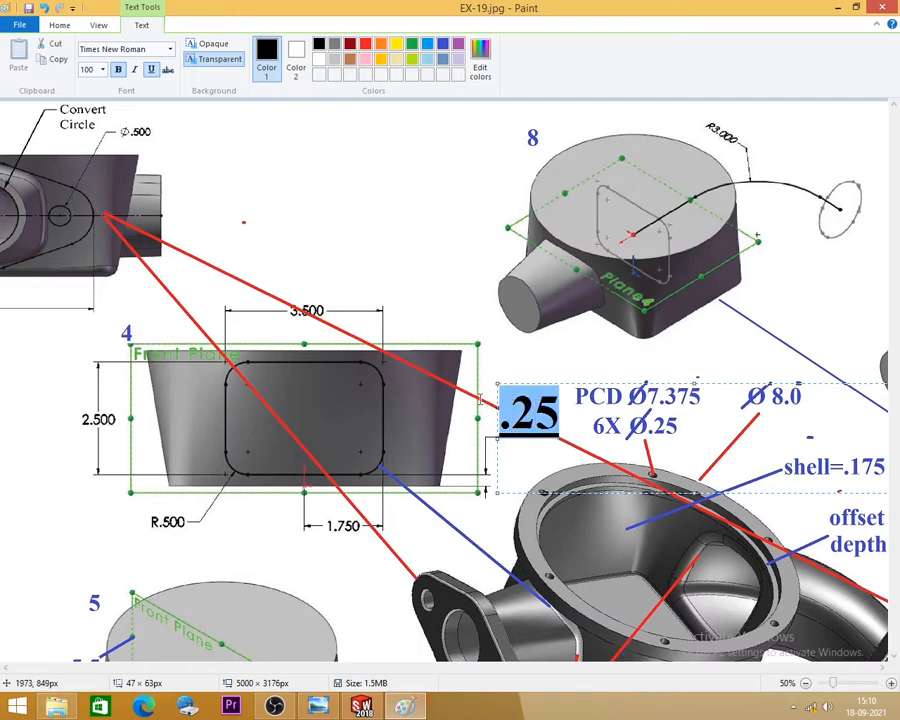
click(153, 71)
click(444, 43)
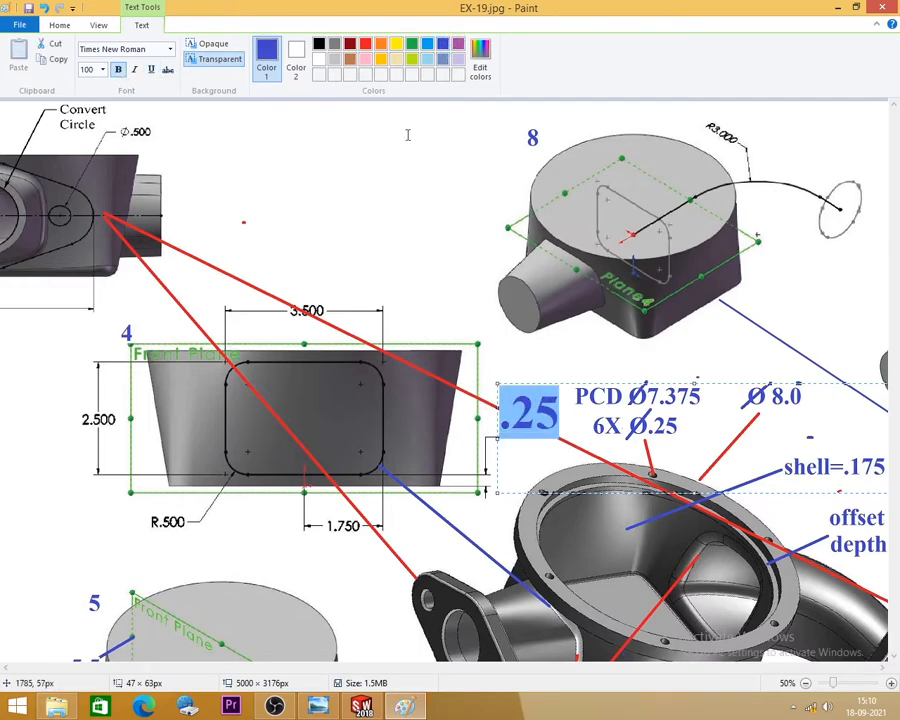
text(50)
key(Return)
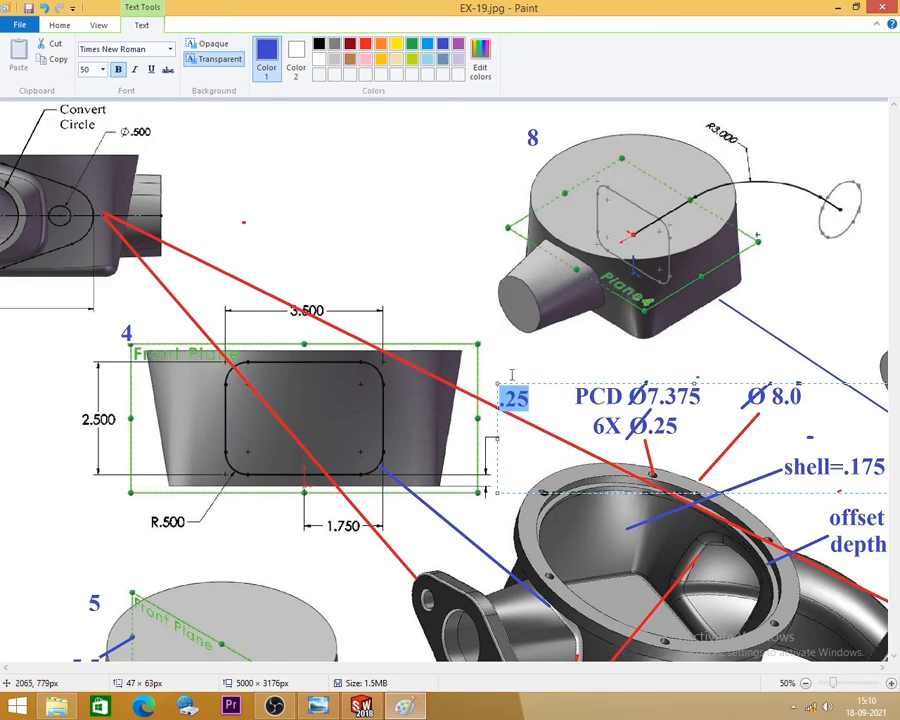
drag(503, 382, 501, 419)
click(450, 270)
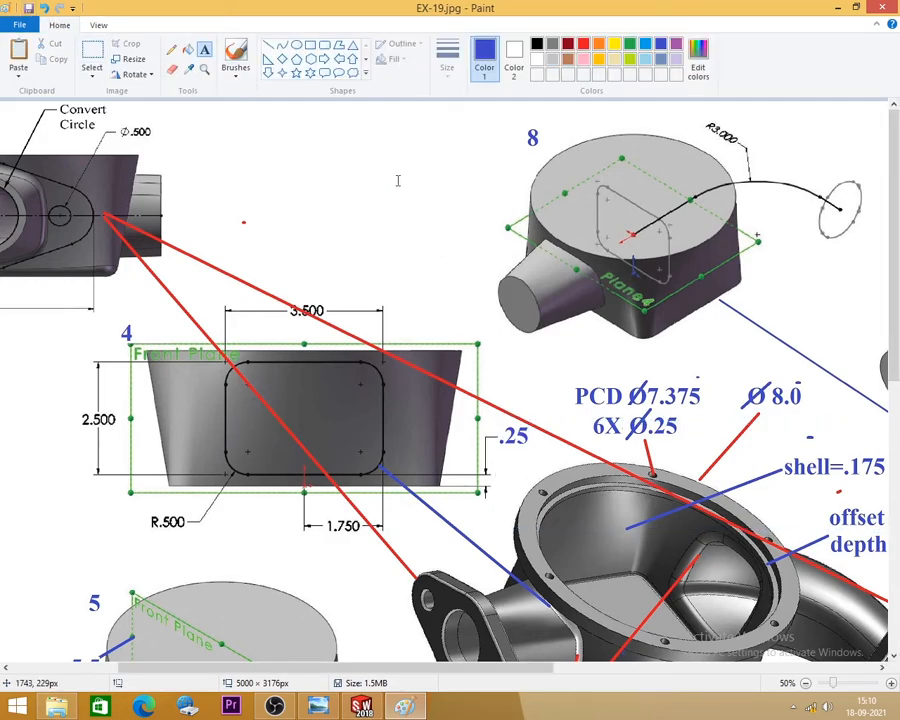
click(894, 7)
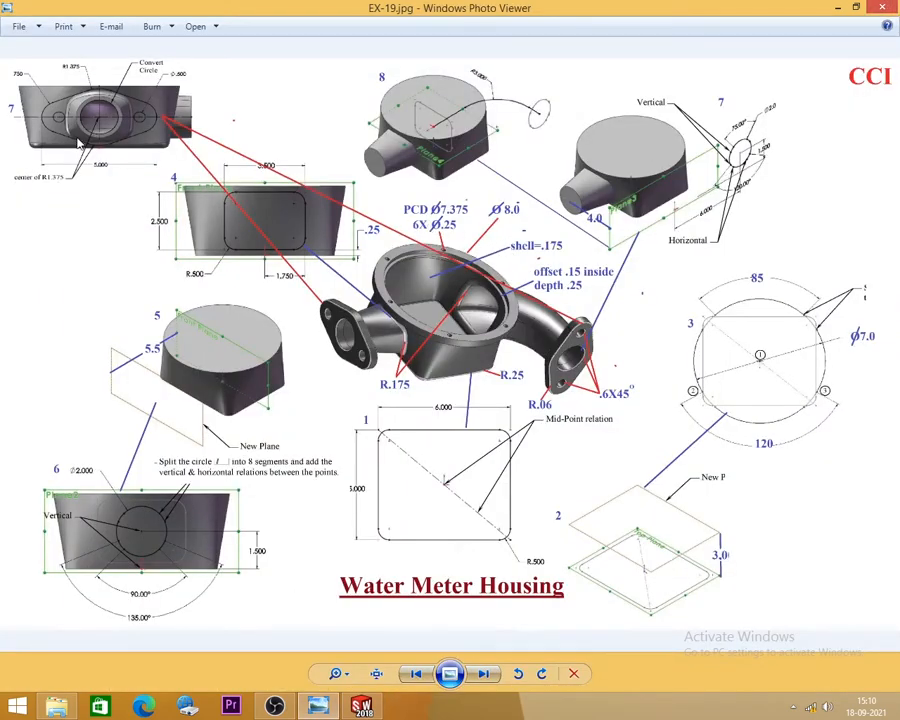
Switch back to SolidWorks and dimension the rectangle's bottom line 0.25 in above the body's bottom edge.
scroll(78, 143, up, 1)
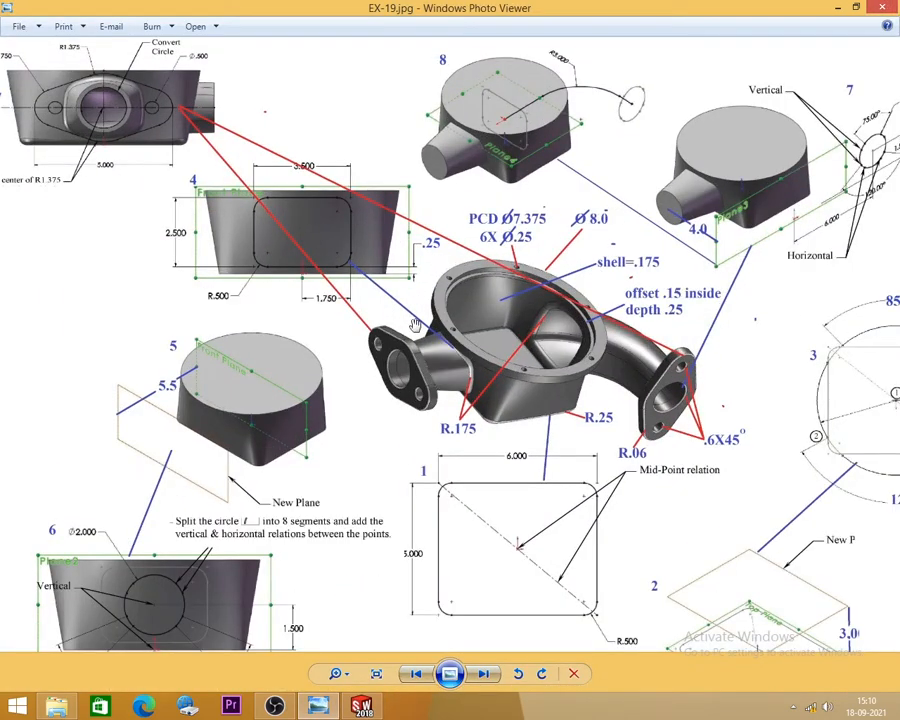
click(361, 706)
click(57, 62)
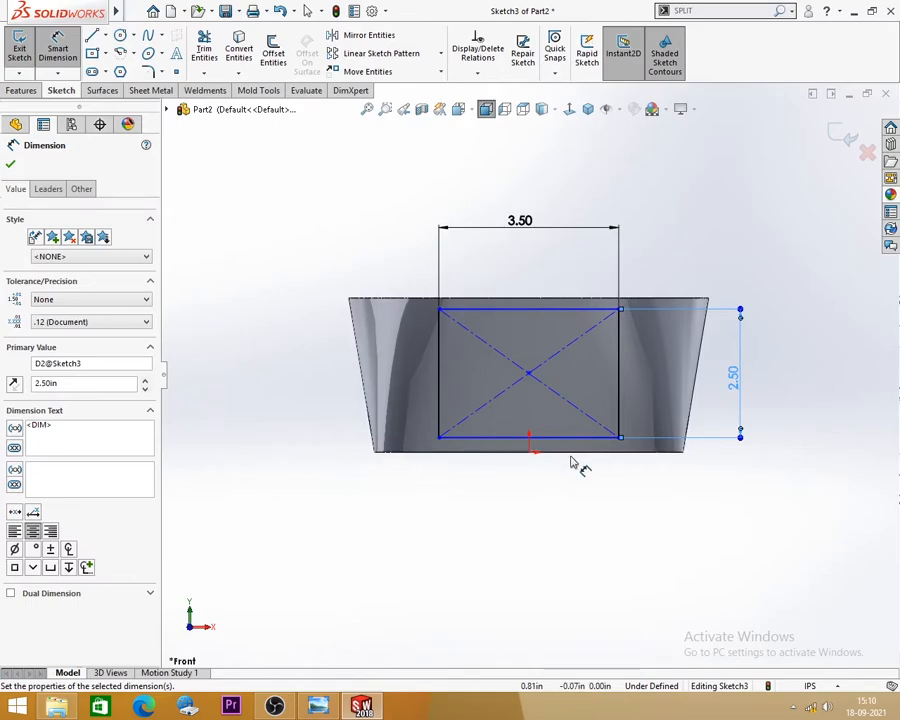
click(574, 438)
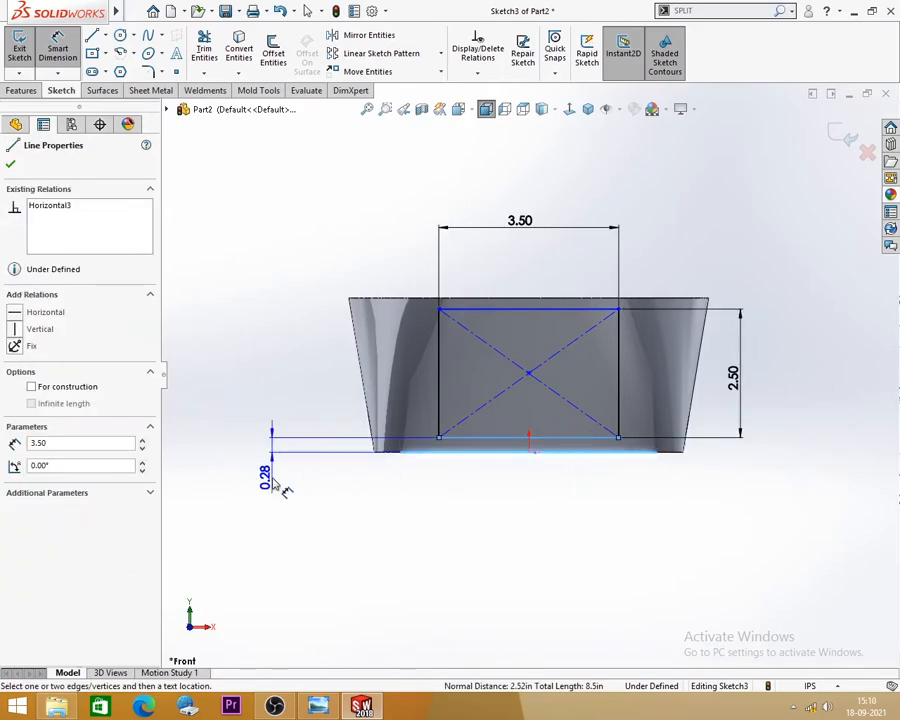
click(280, 485)
text(0.25)
key(Return)
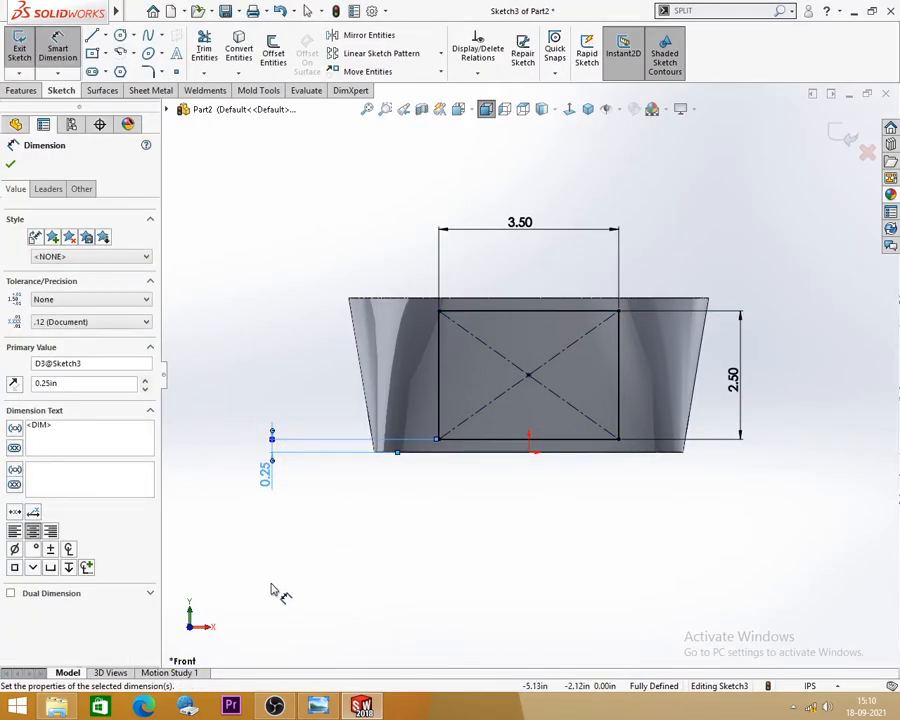
Check the corner radius in the reference drawing and apply 0.50 in sketch fillets to all four rectangle corners.
key(alt+Tab)
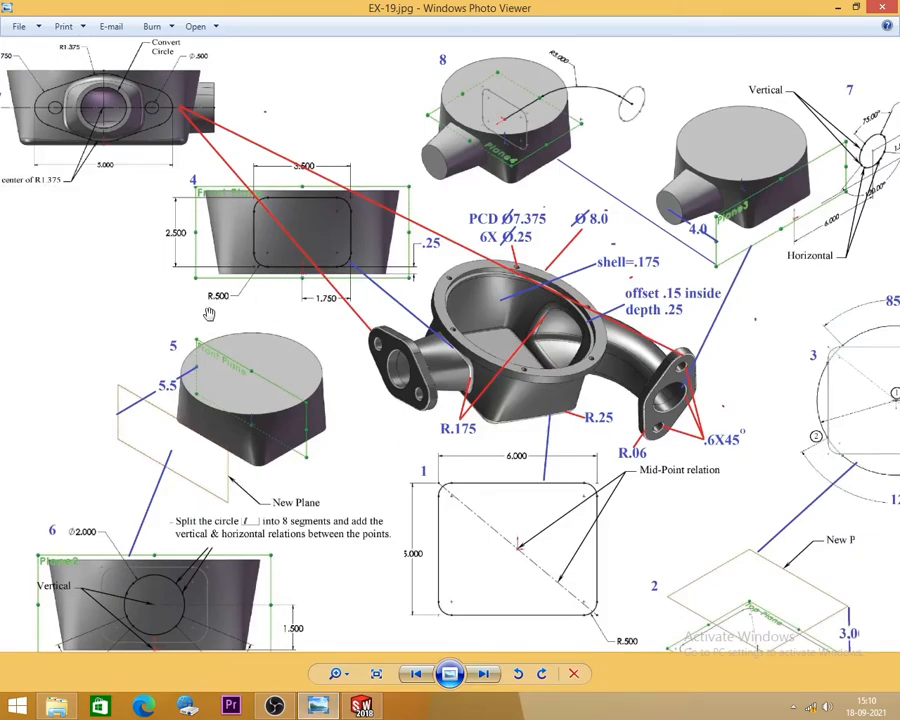
key(alt+Tab)
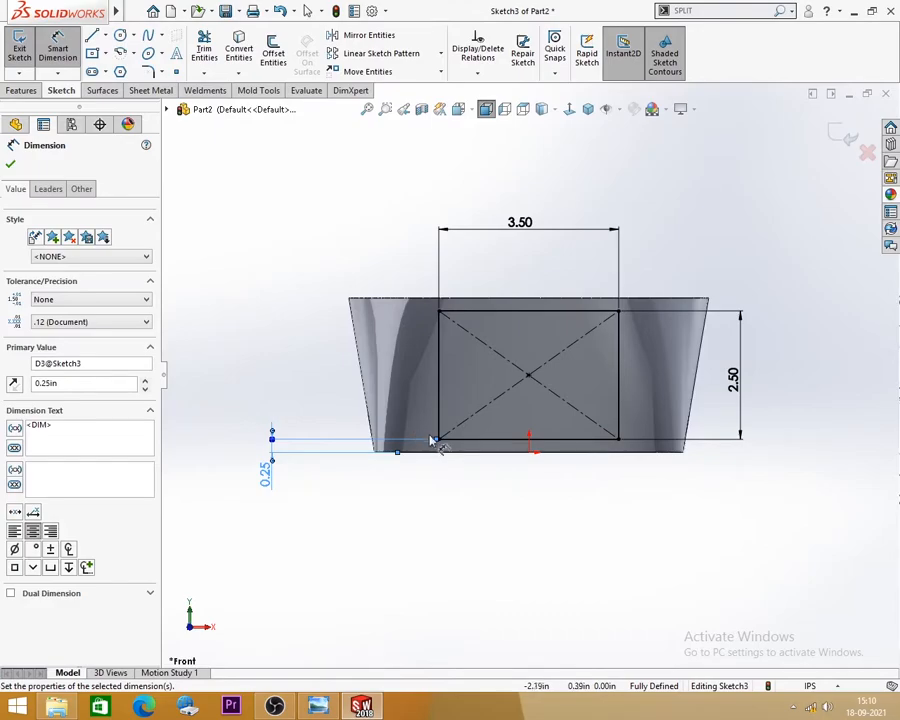
click(148, 71)
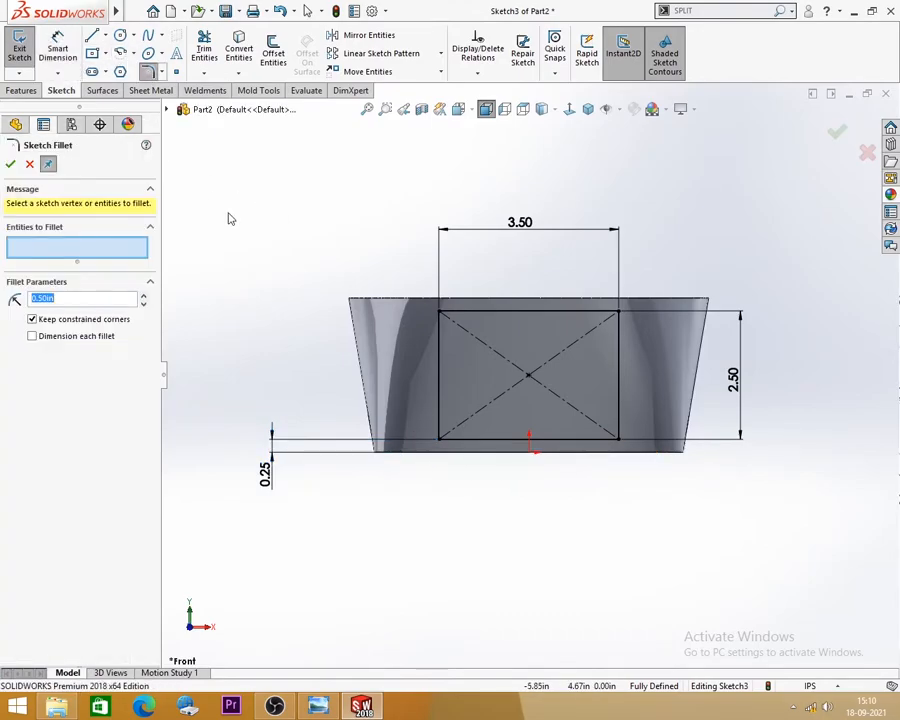
click(441, 313)
click(618, 313)
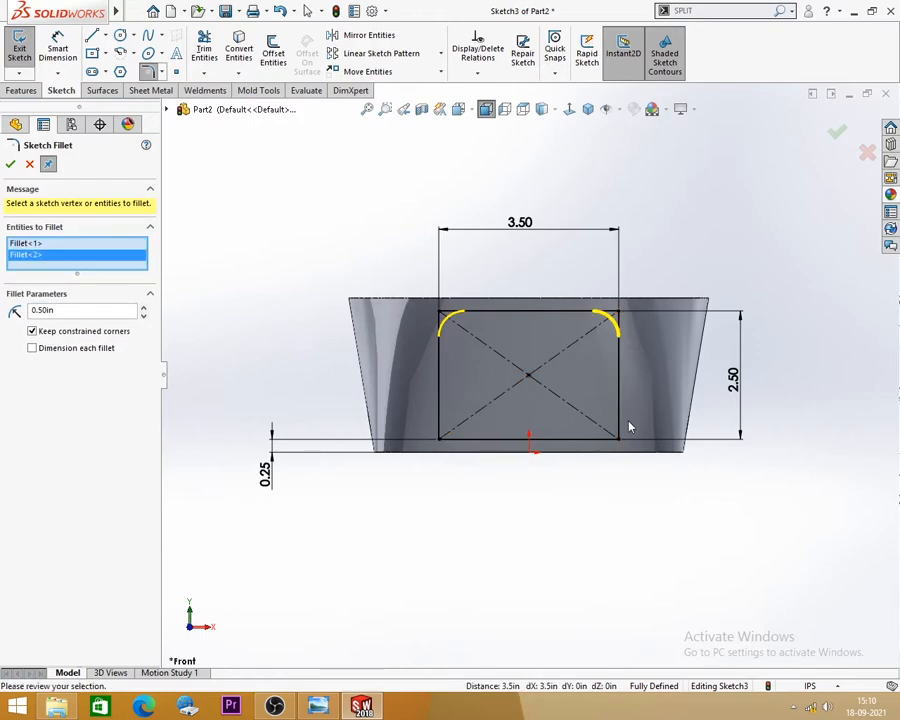
click(618, 438)
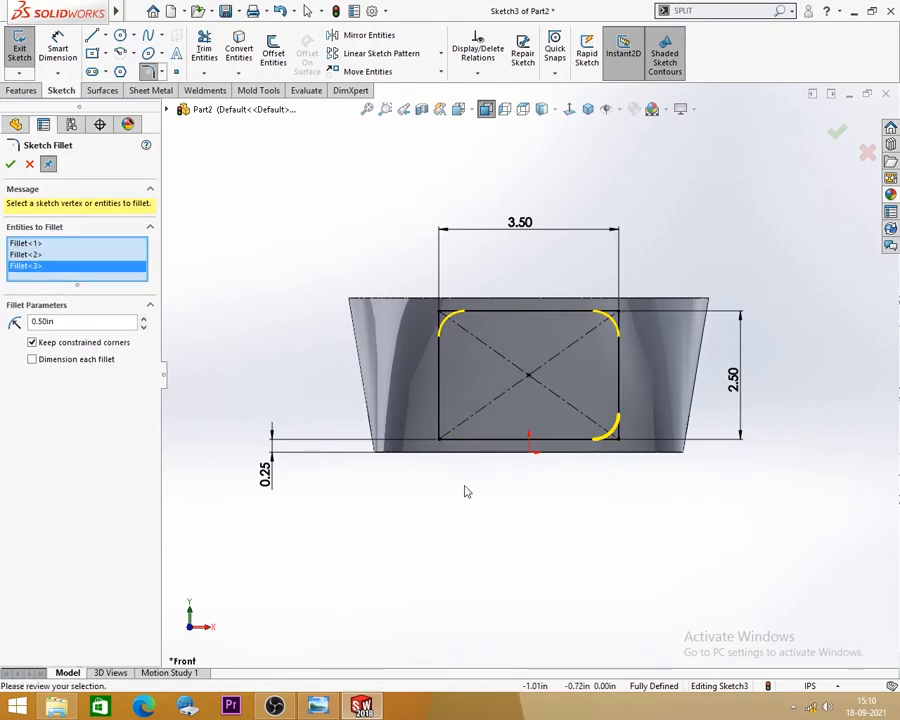
click(441, 440)
key(Return)
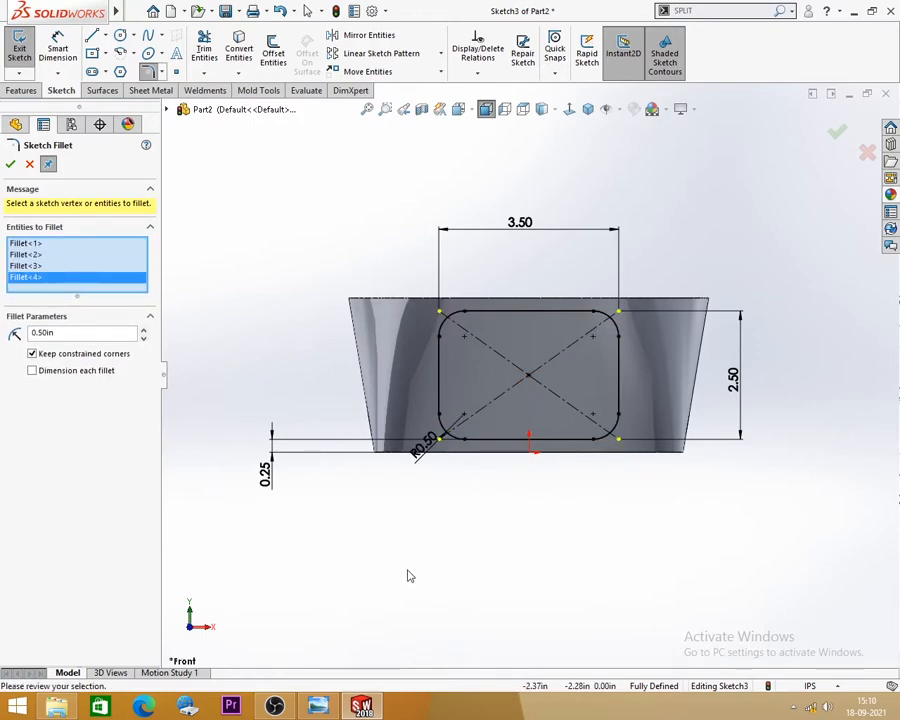
click(11, 164)
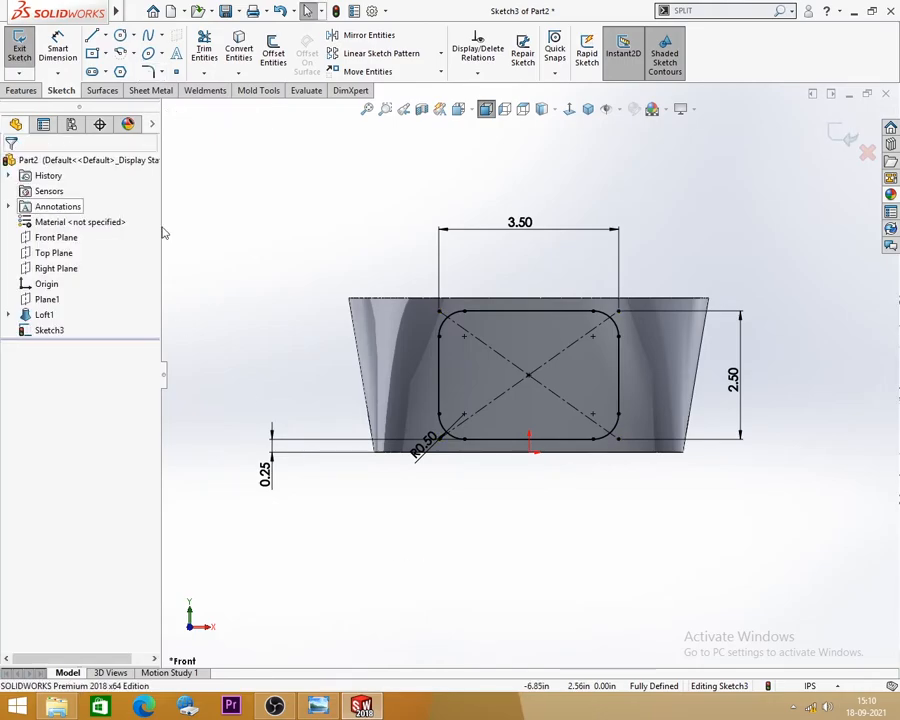
Check the reference drawing, exit the rounded rectangle sketch in SolidWorks, and view the body in 3D.
scroll(479, 220, up, 3)
middle_drag(440, 236, 378, 388)
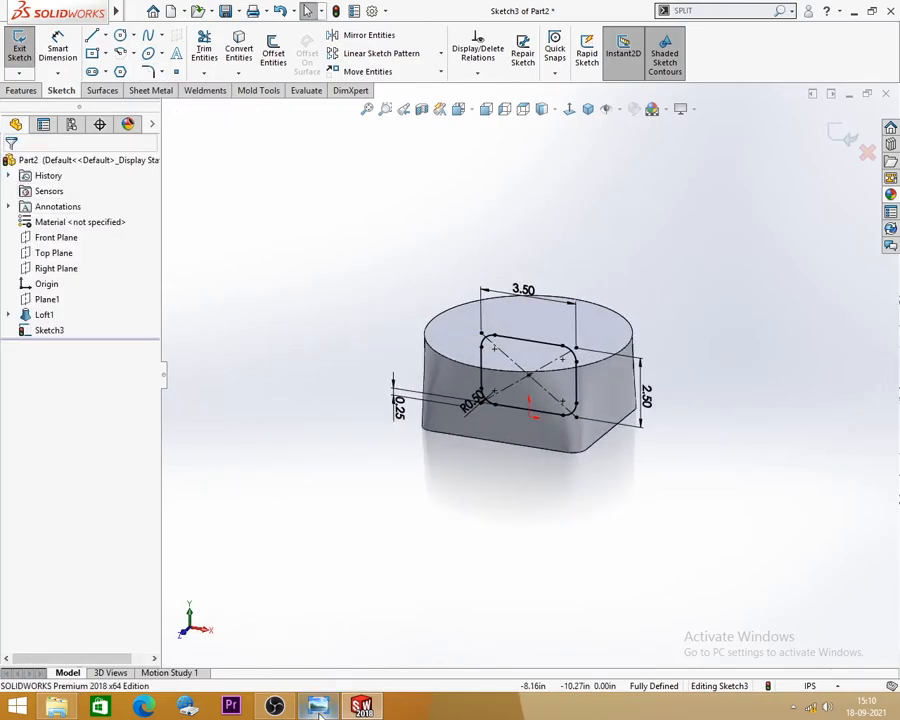
key(alt+Tab)
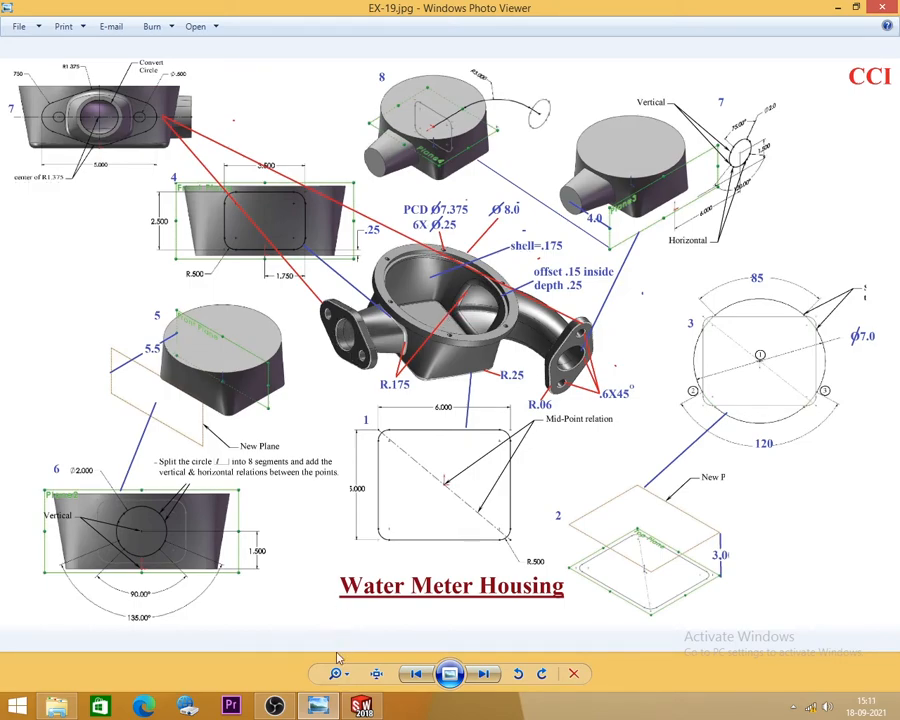
click(361, 706)
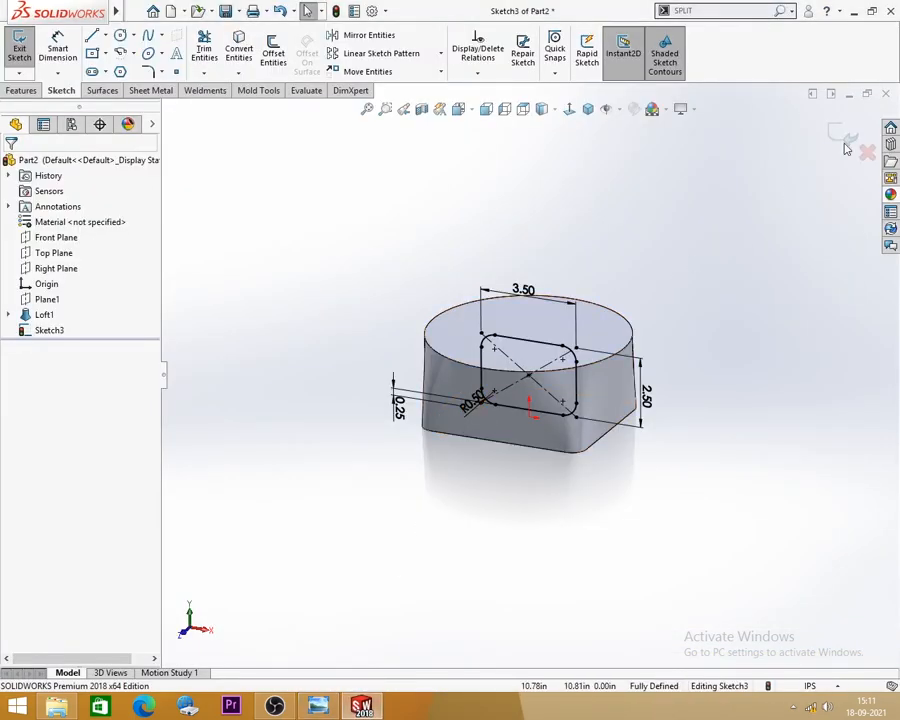
click(843, 137)
middle_drag(708, 247, 711, 275)
click(709, 276)
scroll(517, 380, up, 2)
mouse_move(505, 376)
middle_down()
mouse_move(492, 352)
mouse_move(497, 373)
middle_up()
Consult view 5 of the drawing and, in SolidWorks, create a reference plane offset 5.5 in forward from the Front Plane.
click(318, 706)
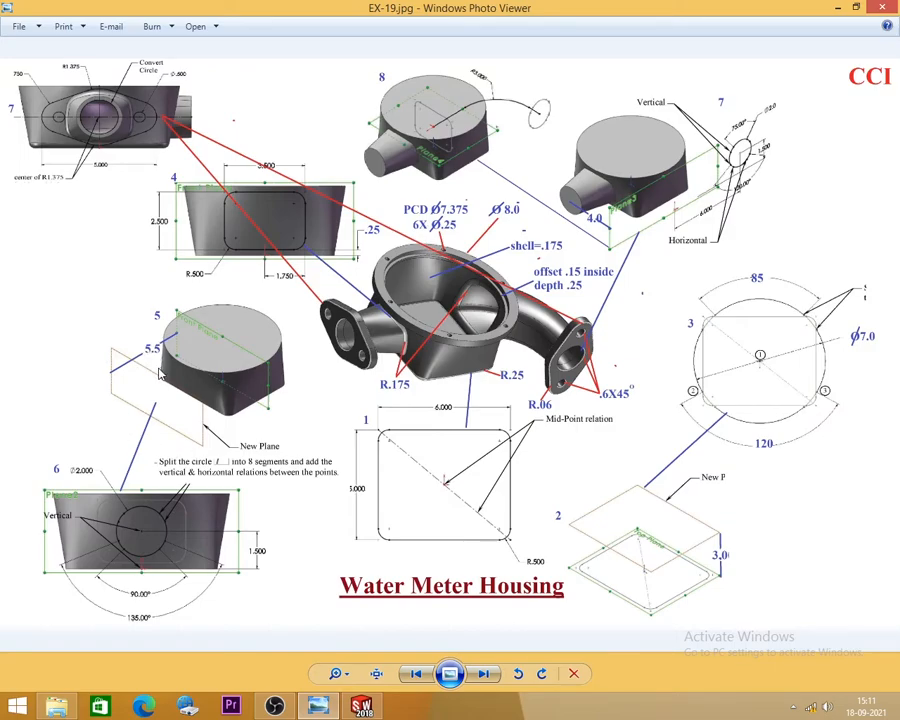
key(alt+Tab)
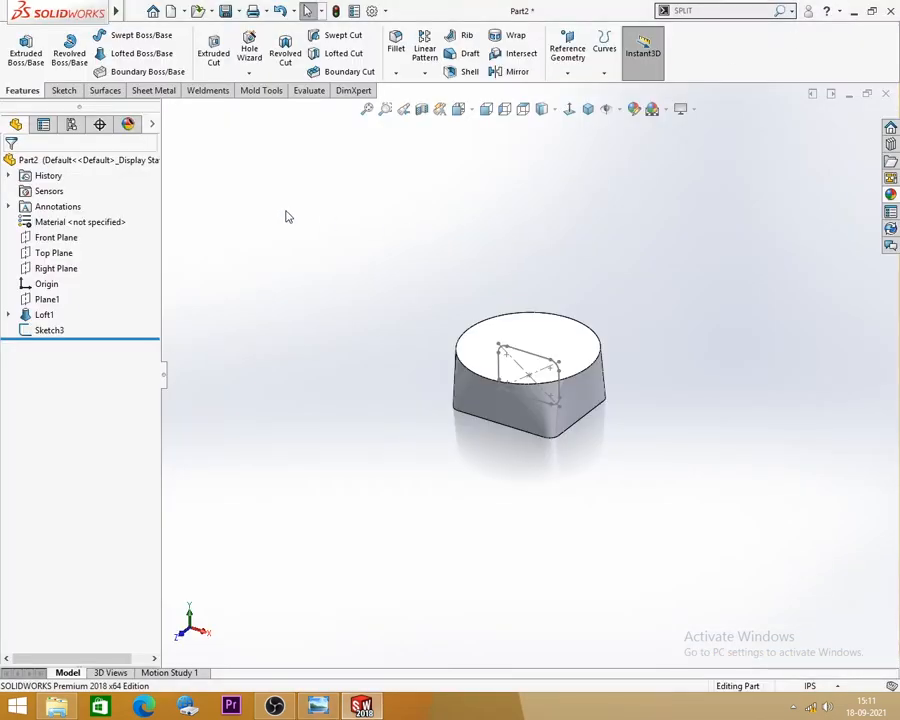
click(567, 70)
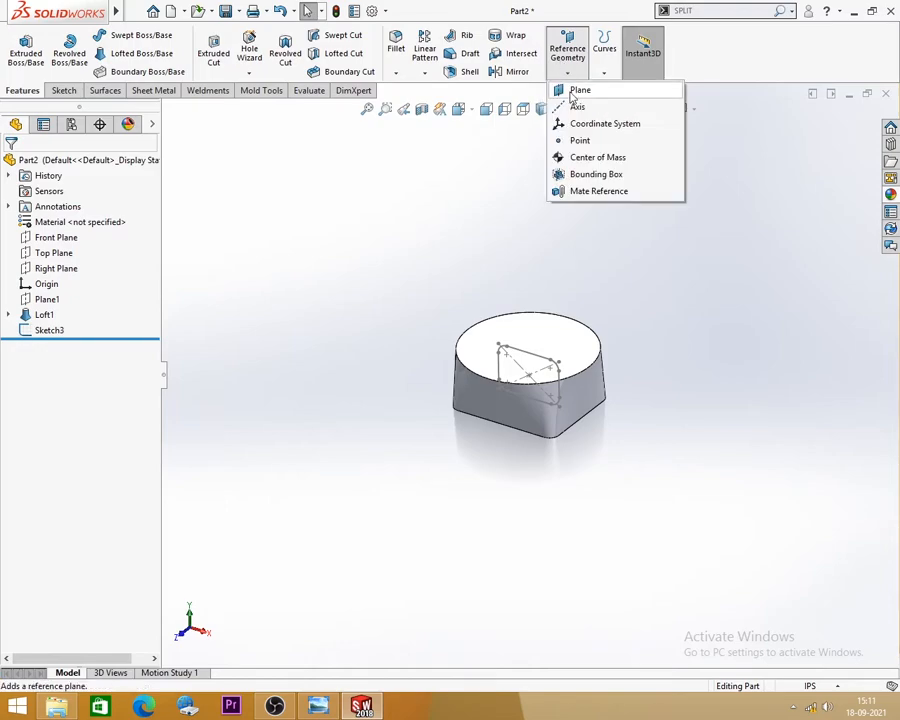
click(580, 89)
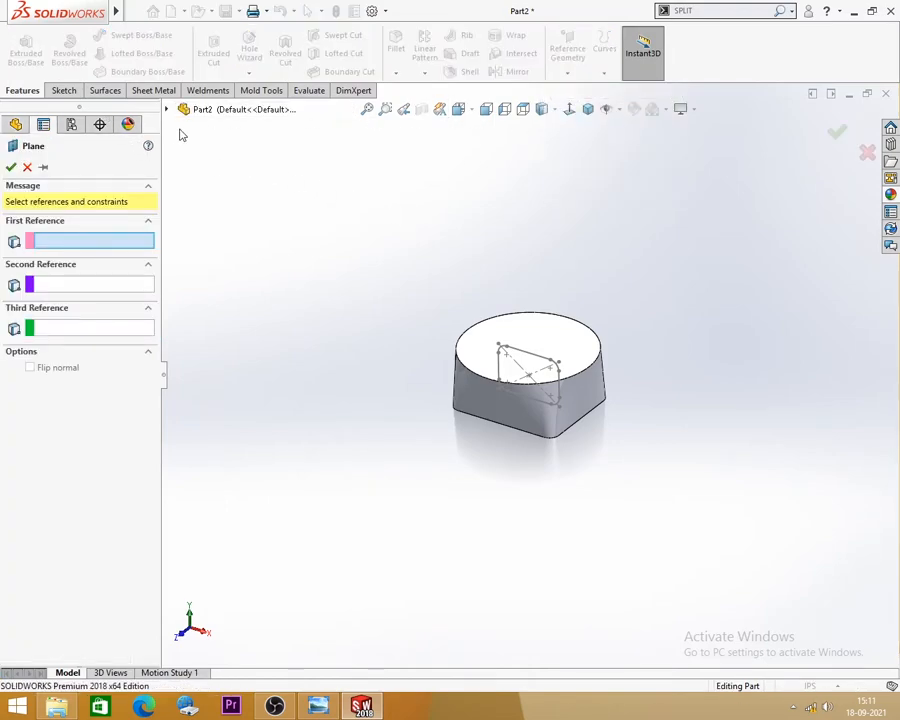
click(168, 110)
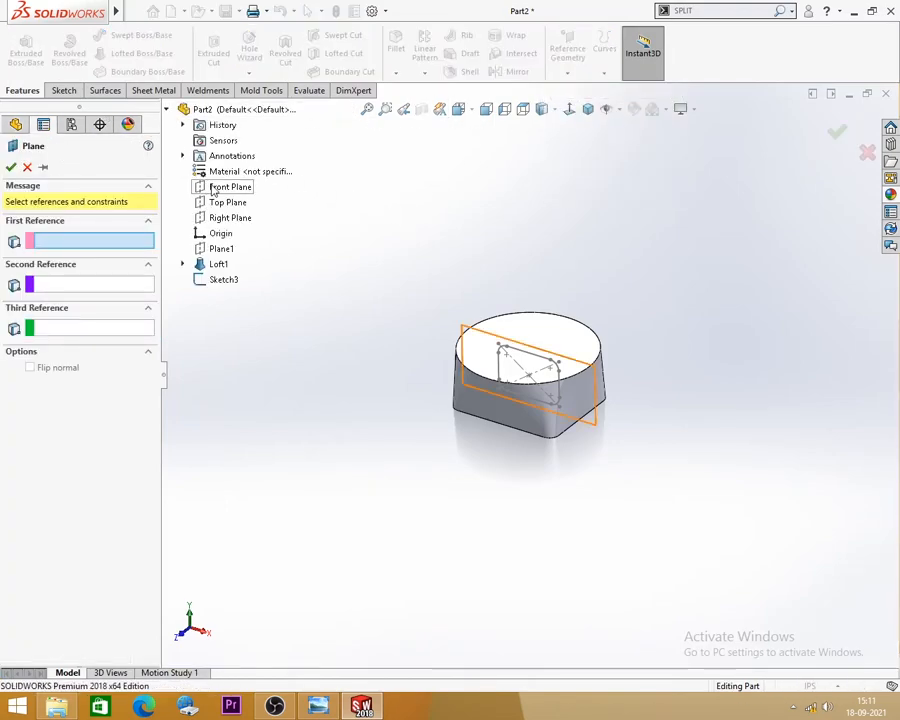
click(230, 187)
double_click(90, 338)
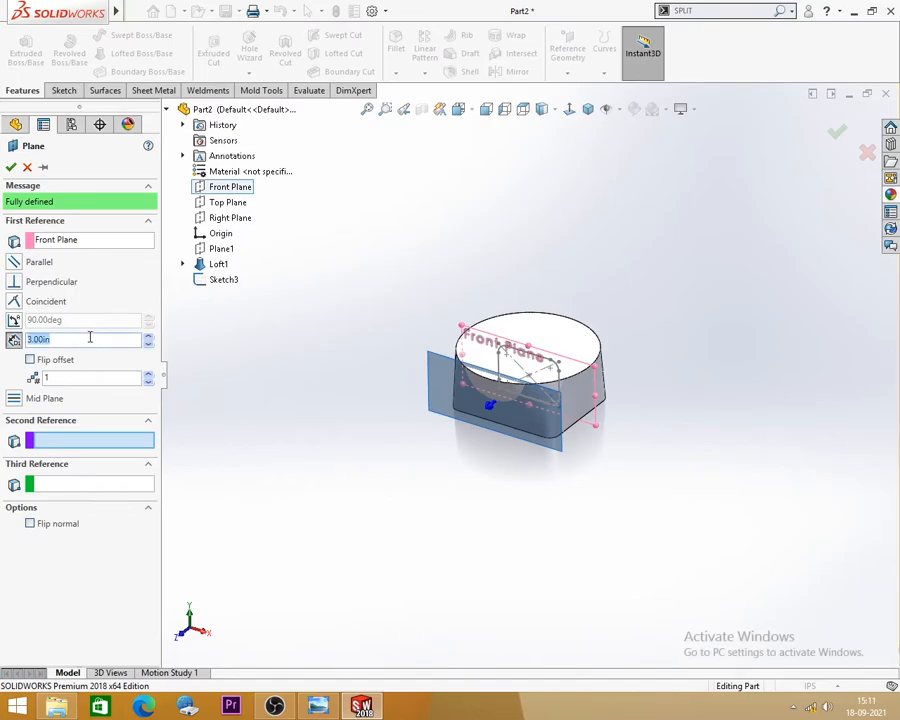
key(Return)
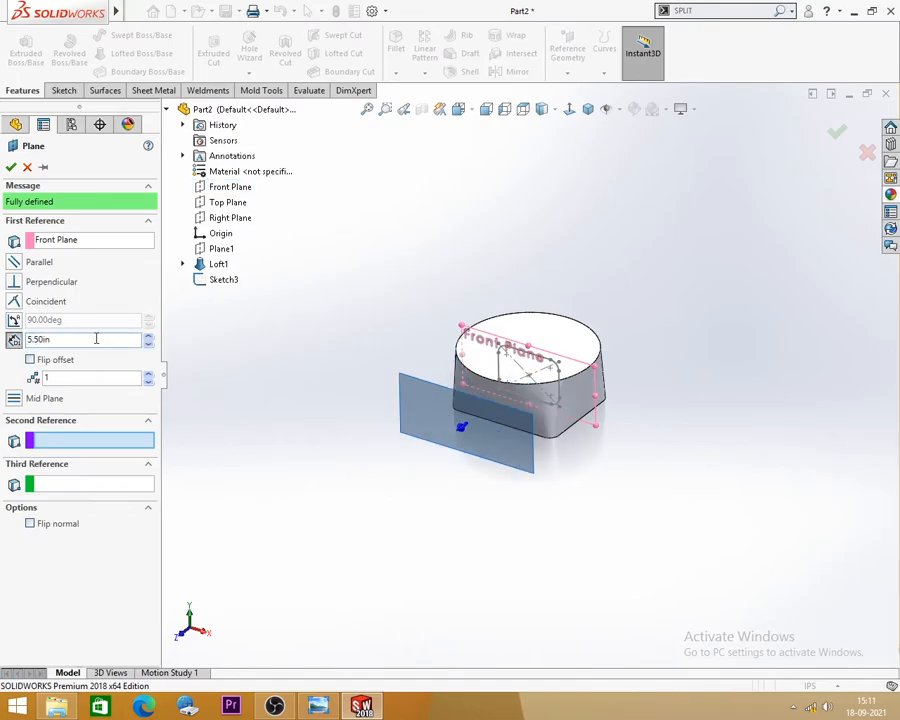
click(10, 167)
Sketch a circle about 1.63 in in diameter on the new offset plane, centred on the rounded rectangle's centre.
scroll(456, 424, down, 3)
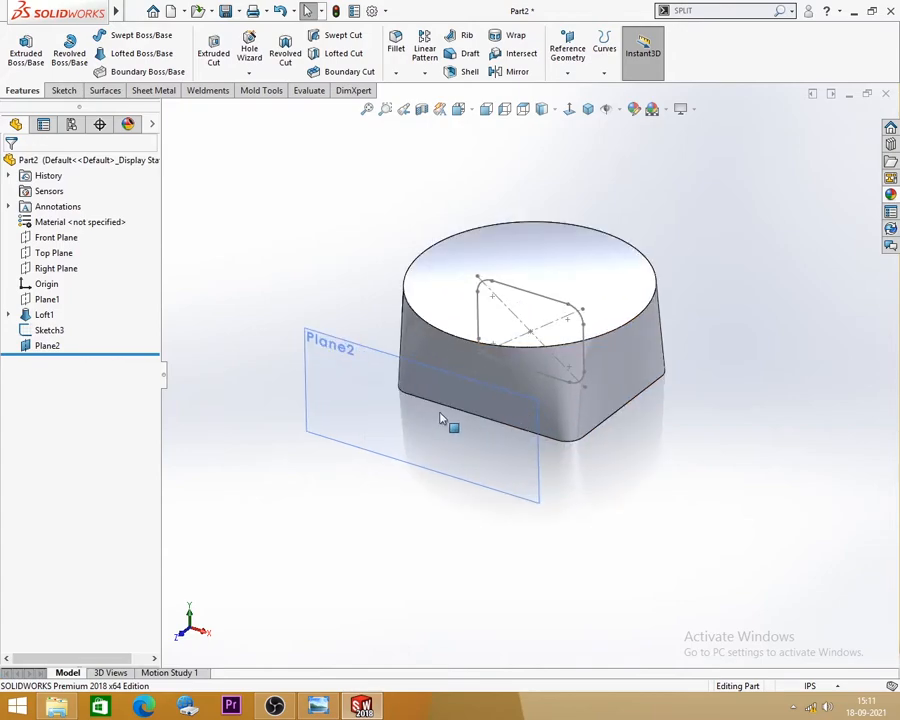
click(403, 346)
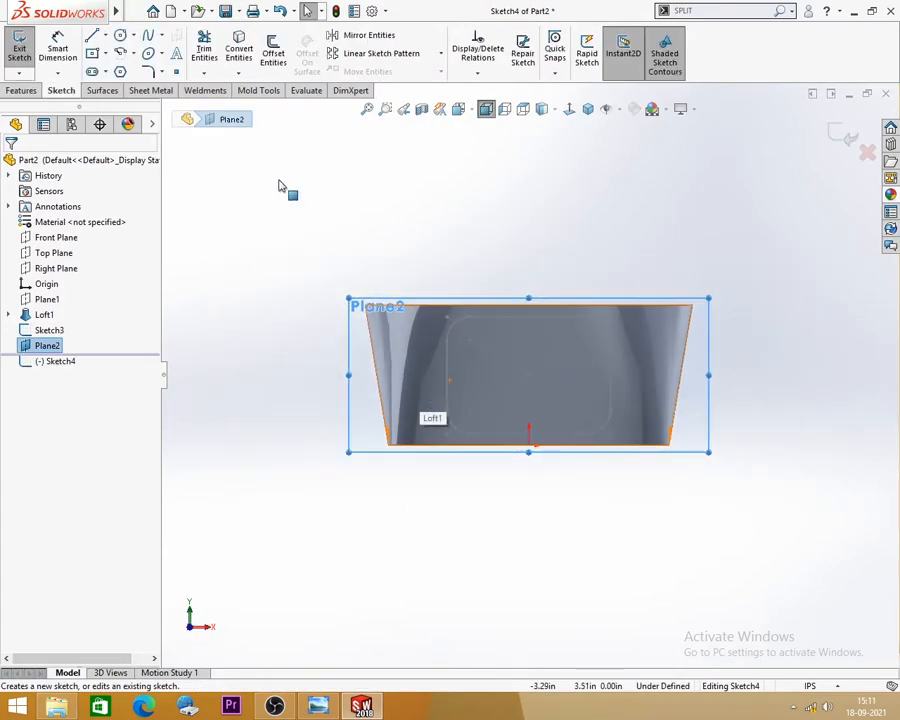
click(120, 52)
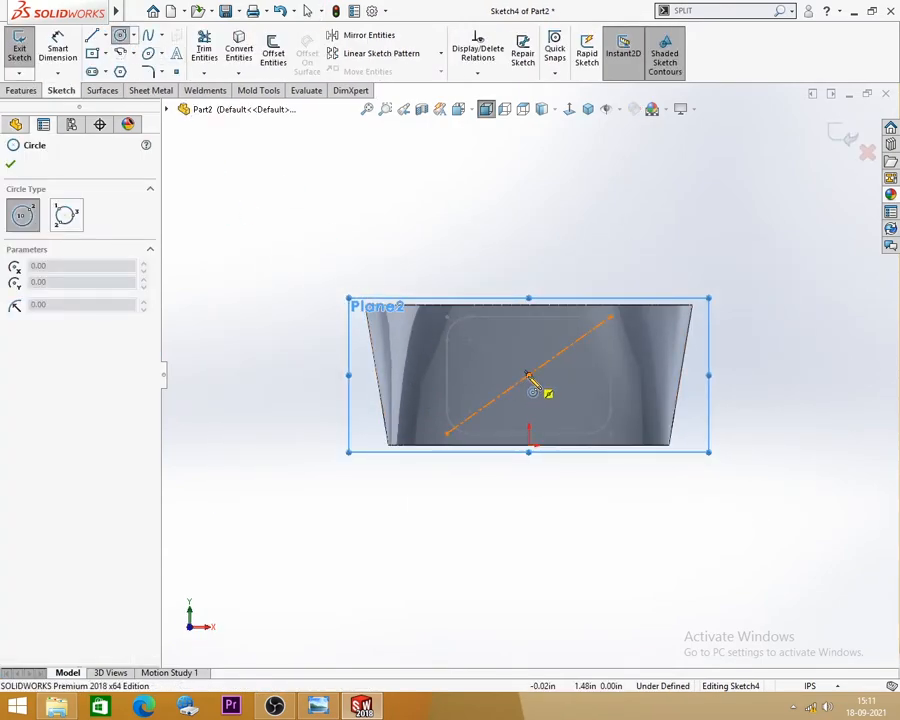
click(529, 376)
click(555, 406)
key(Escape)
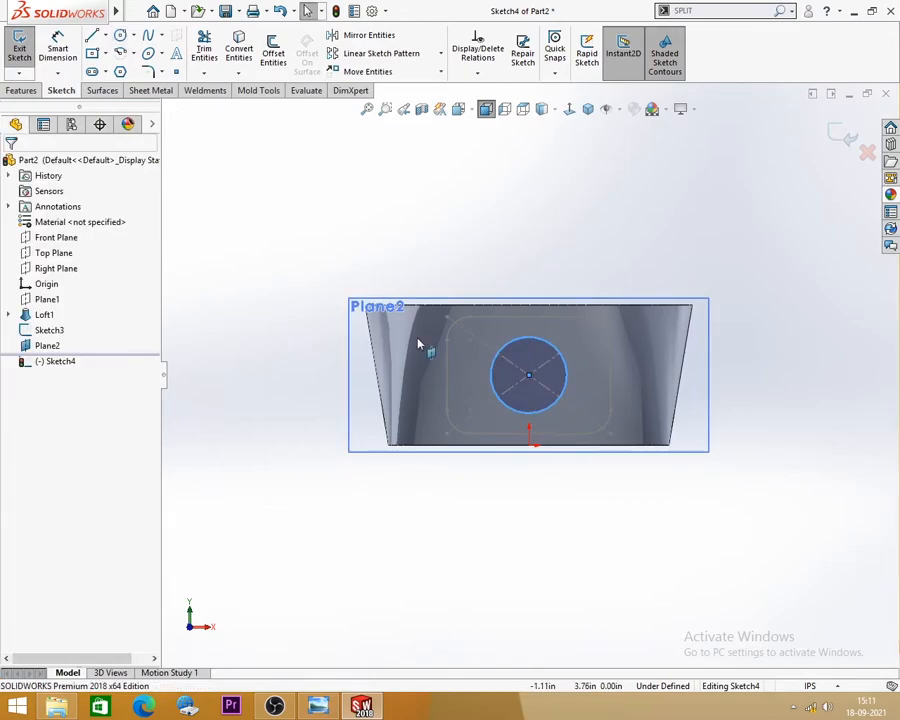
Consult view 6 of the reference drawing and, back in SolidWorks, dimension the circle's diameter at 2 in.
click(318, 706)
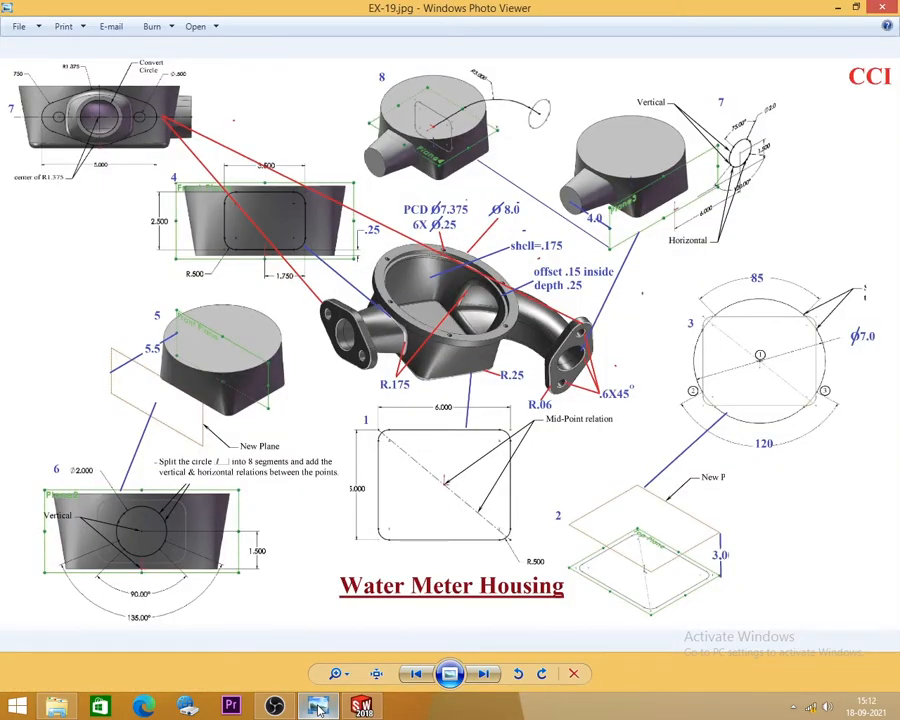
scroll(112, 607, up, 5)
mouse_move(210, 493)
mouse_down()
mouse_move(267, 472)
mouse_move(376, 384)
mouse_up()
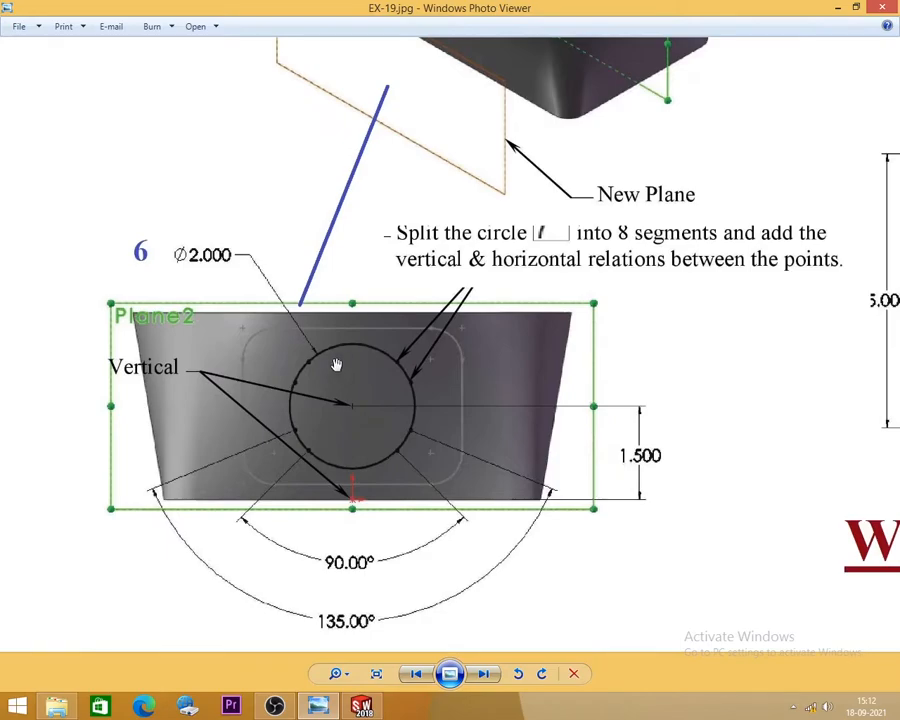
scroll(331, 393, down, 1)
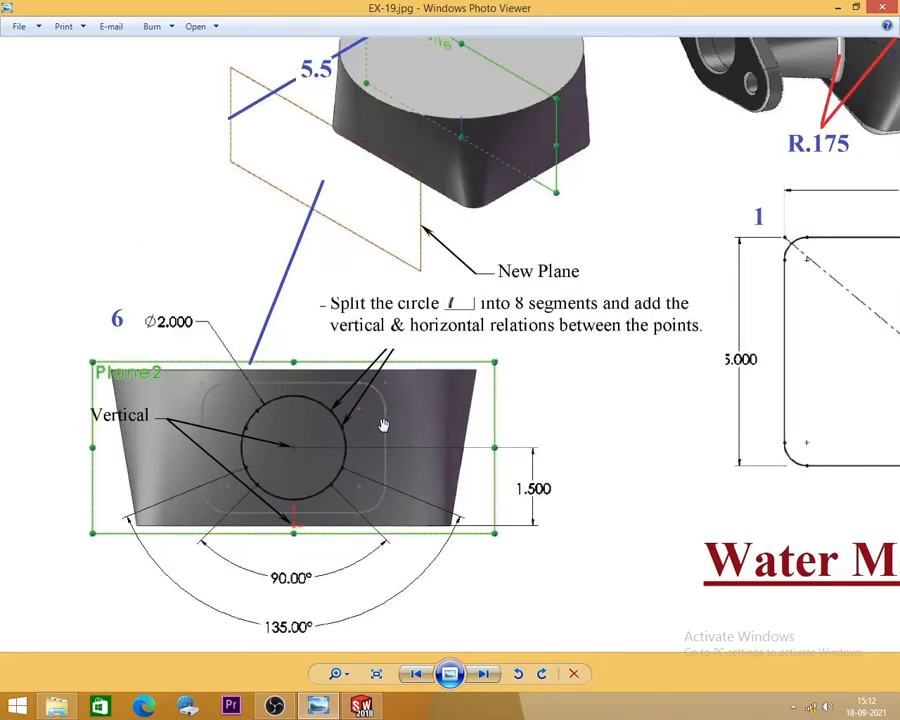
click(361, 706)
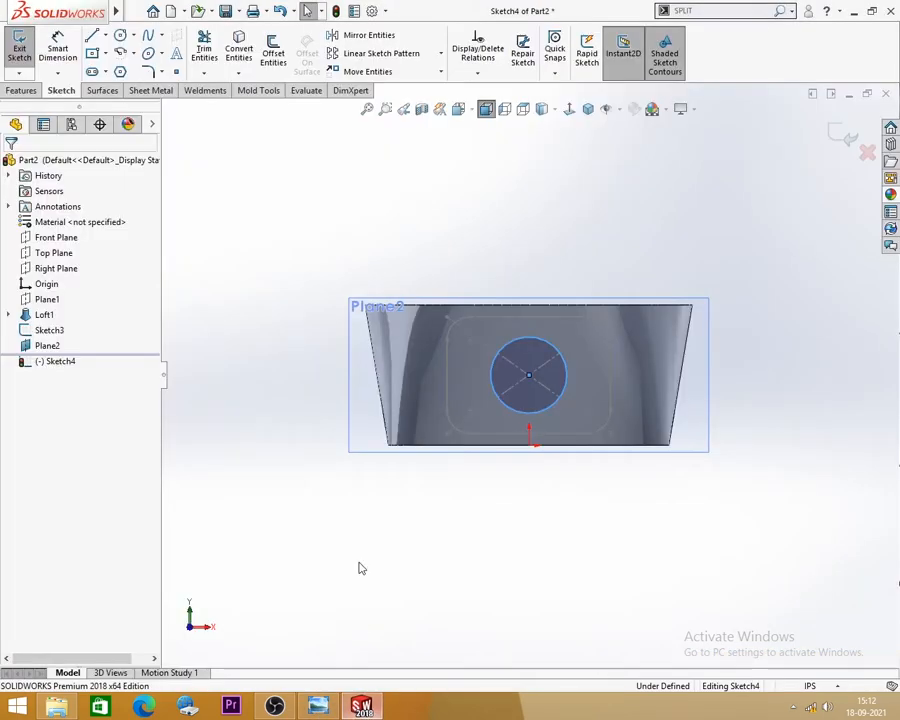
click(555, 345)
click(673, 257)
text(2)
key(Return)
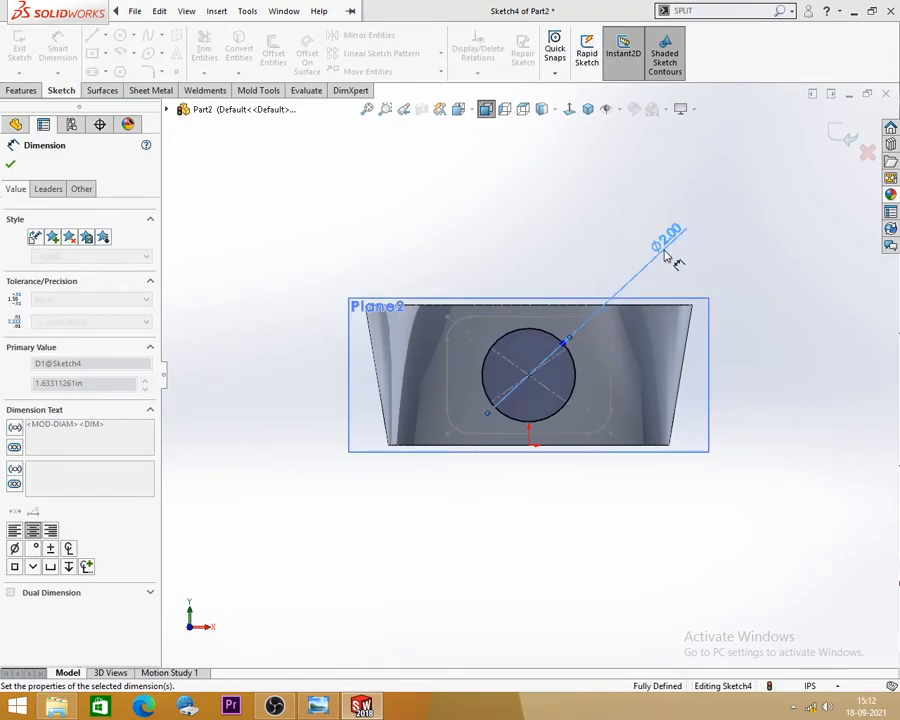
Recheck view 6 of the drawing and, in SolidWorks, use Split Entities to split the circle's upper half at four points.
click(318, 706)
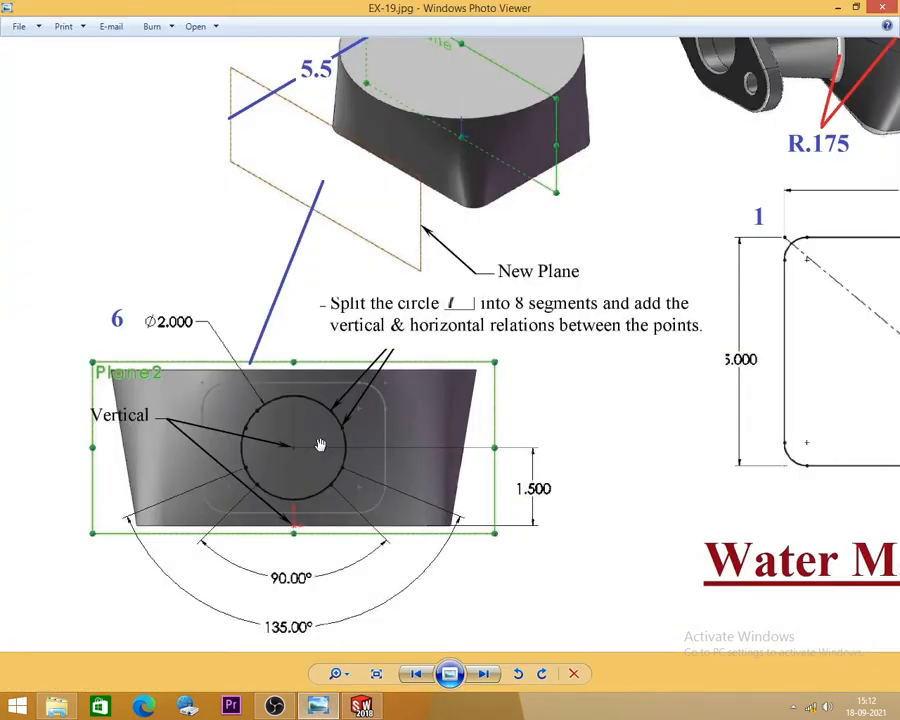
click(361, 706)
key(Escape)
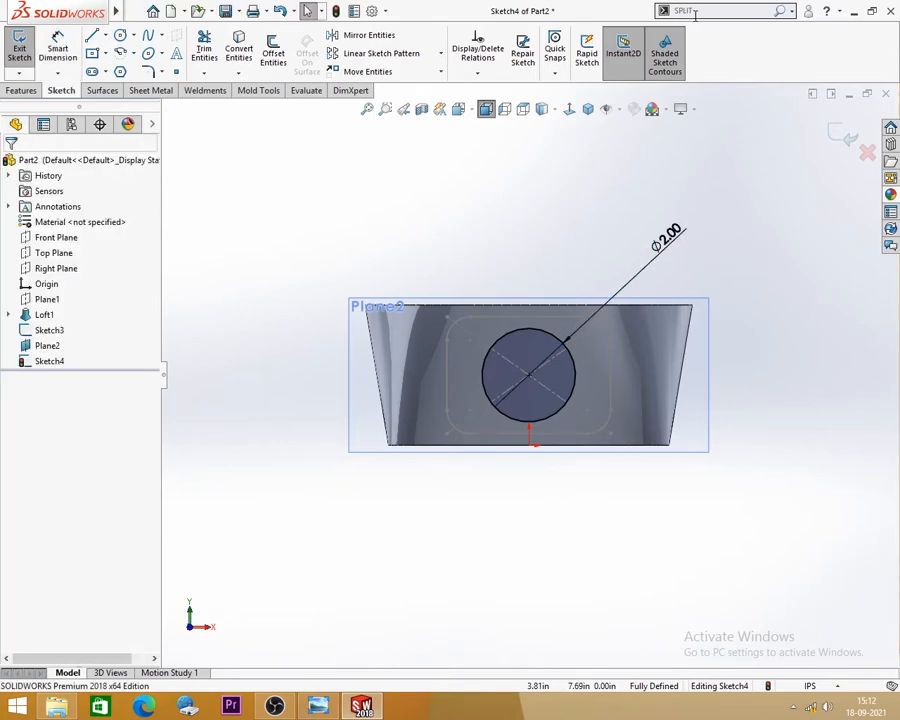
click(779, 14)
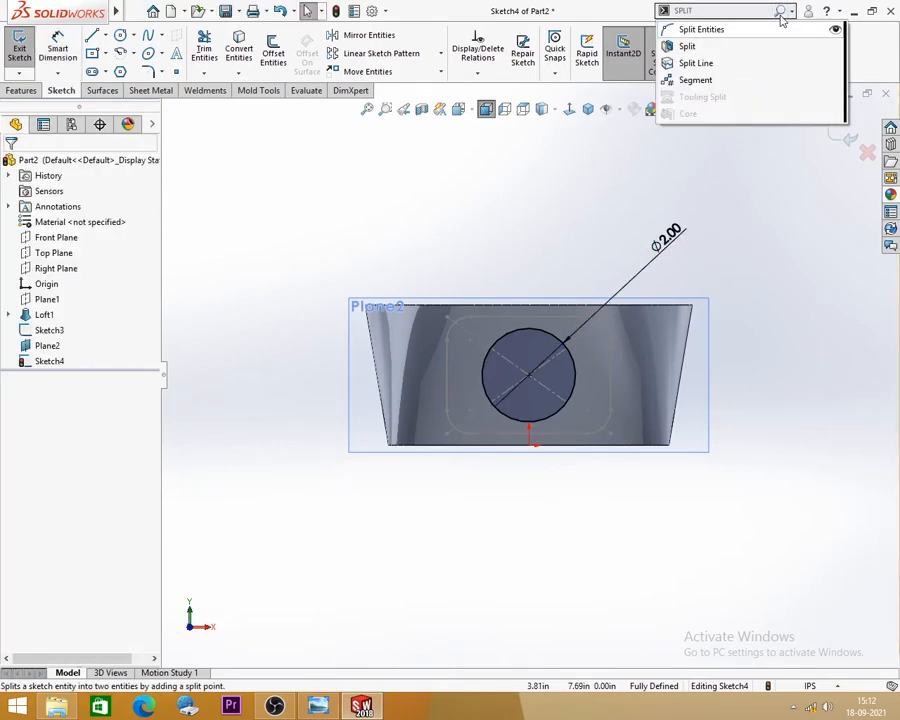
click(700, 29)
scroll(528, 436, down, 3)
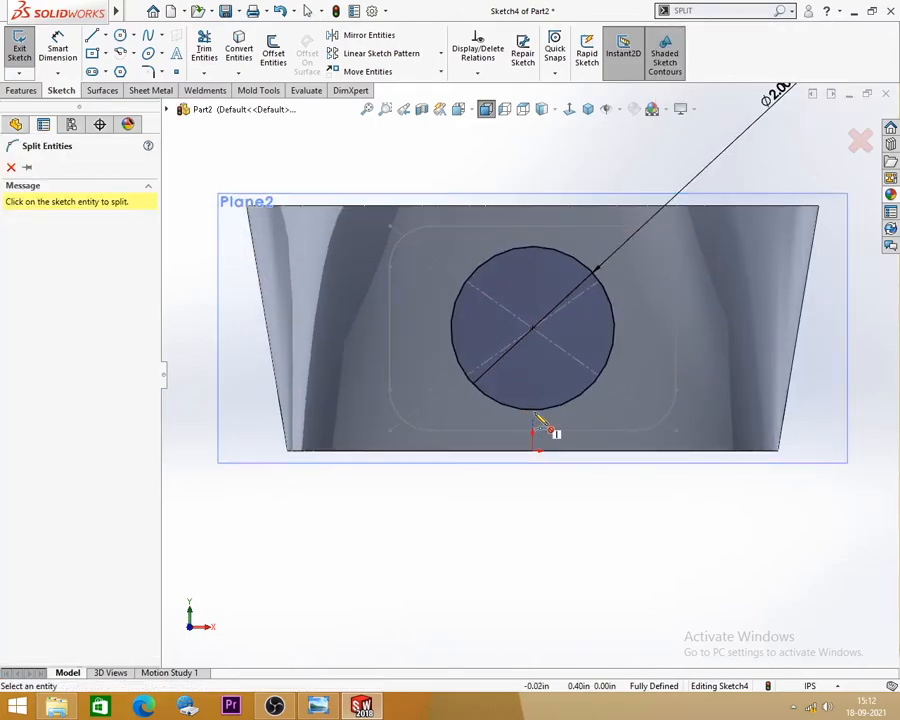
click(459, 302)
click(489, 263)
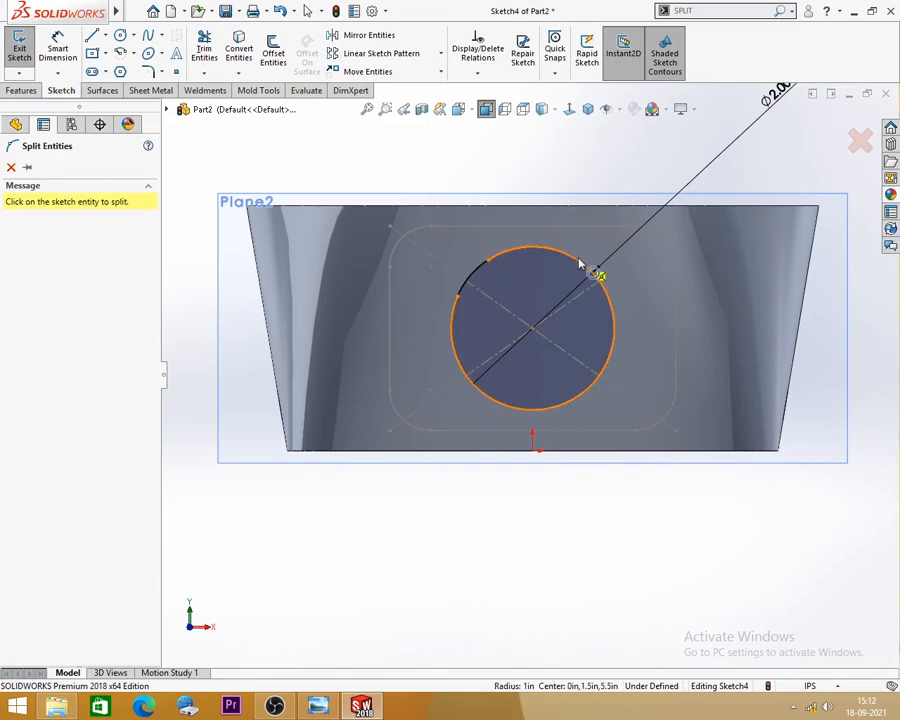
click(580, 263)
click(608, 297)
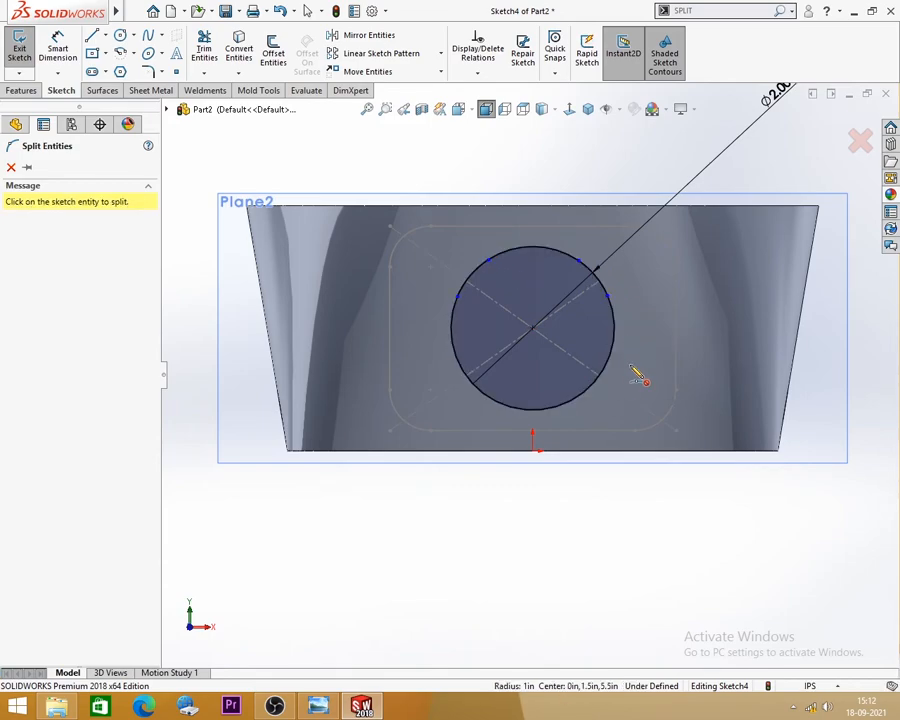
Split the circle's lower half at four points, mirroring the upper ones, and finish Split Entities.
click(606, 367)
click(581, 396)
click(481, 391)
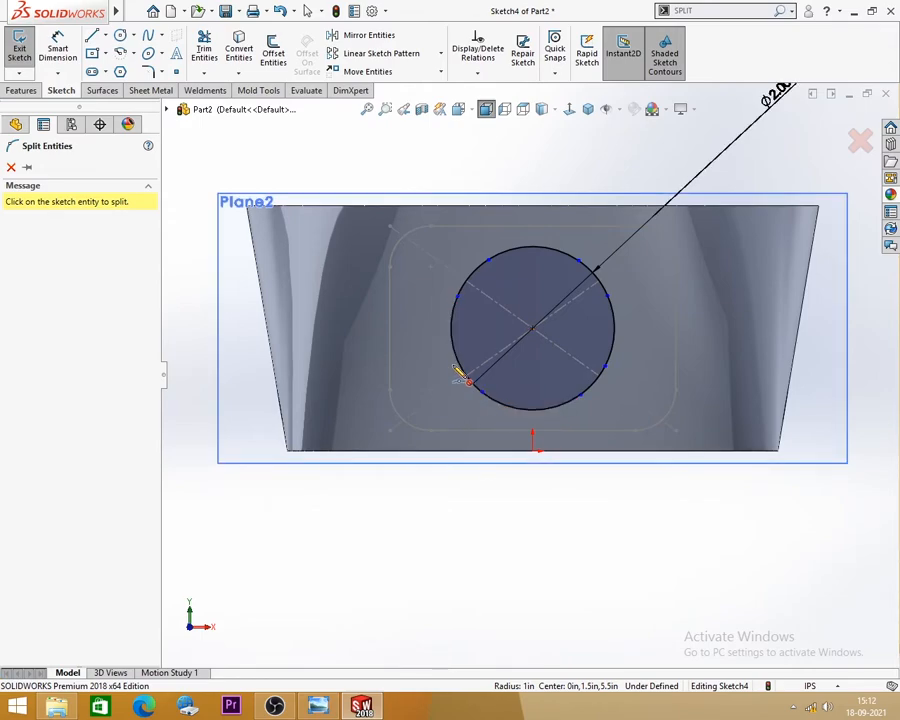
click(460, 370)
key(Escape)
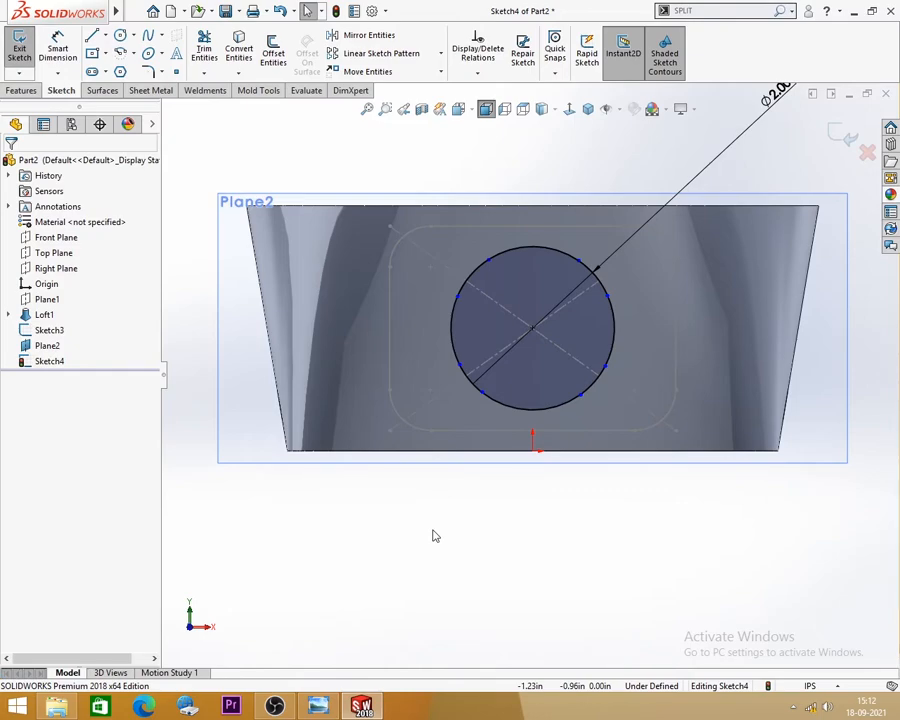
Add horizontal relations between the two left-right pairs of split points on the circle's lower half.
scroll(603, 331, down, 2)
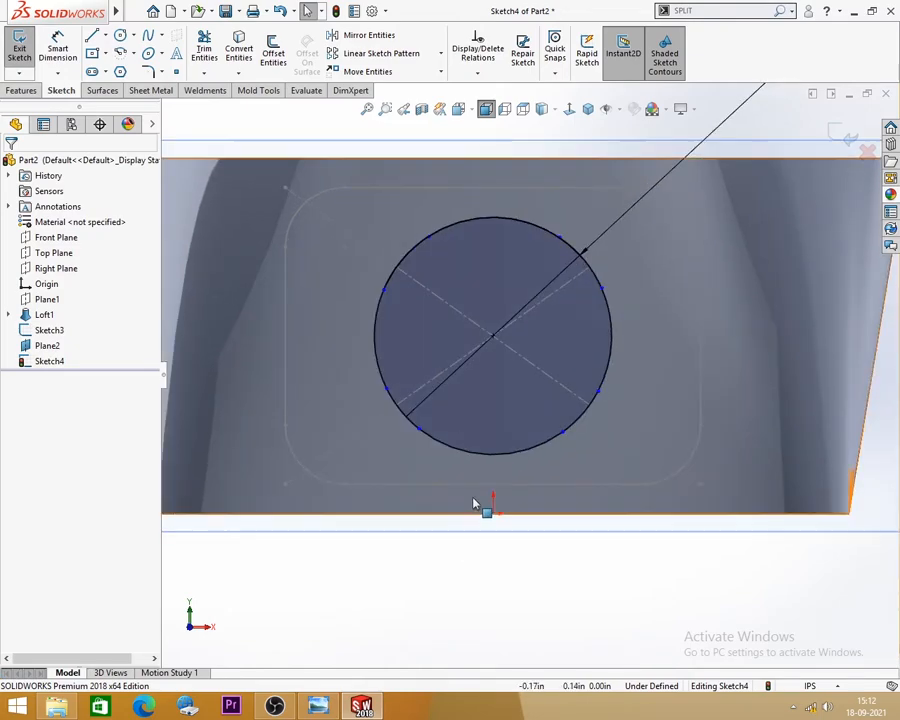
click(418, 428)
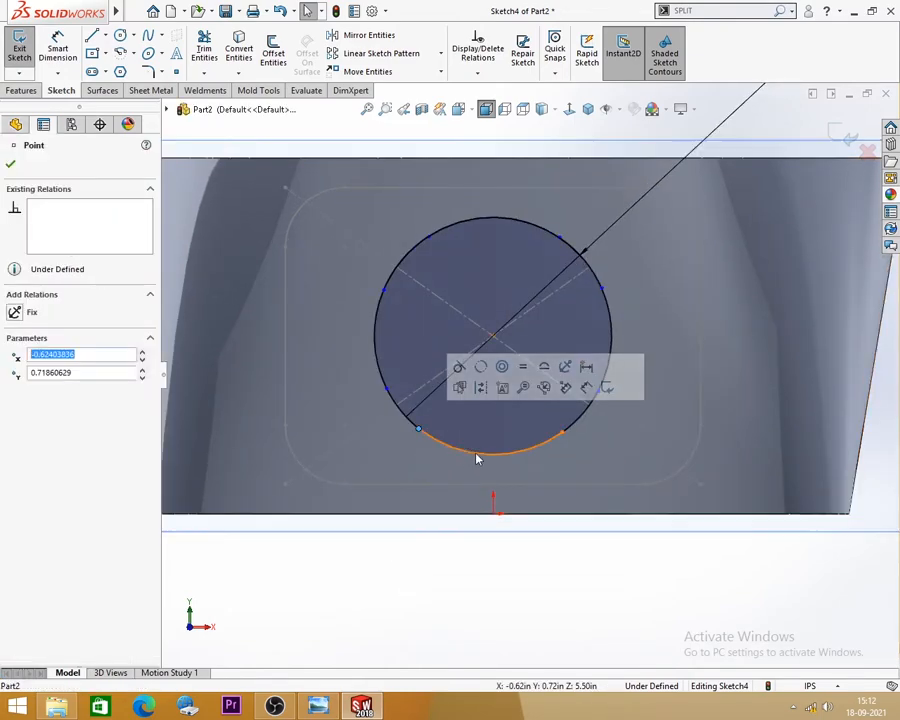
ctrl+click(562, 433)
click(601, 372)
click(552, 563)
click(388, 389)
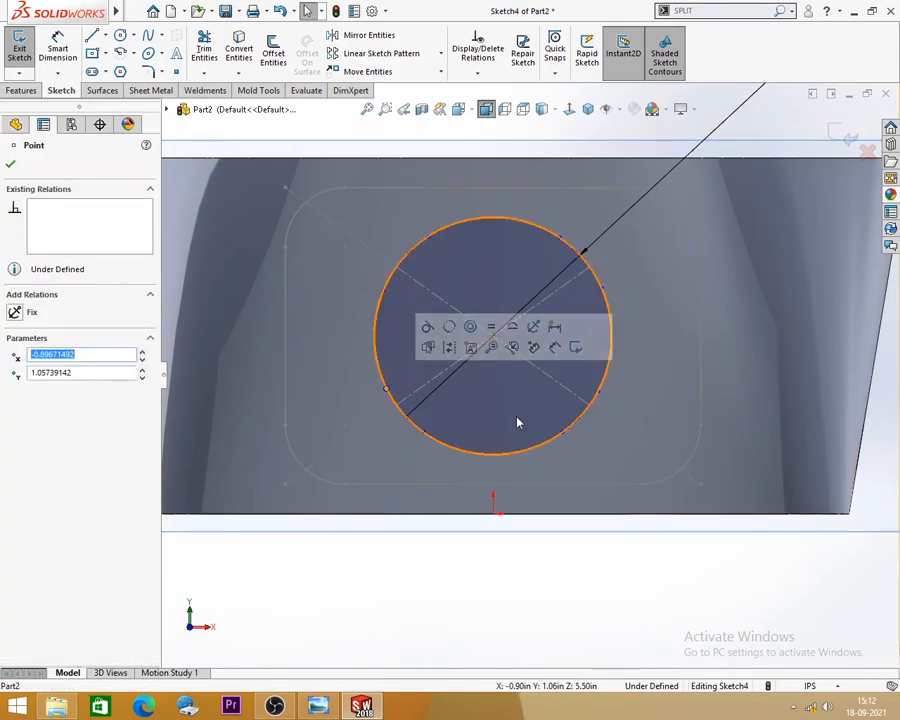
ctrl+click(598, 393)
click(636, 326)
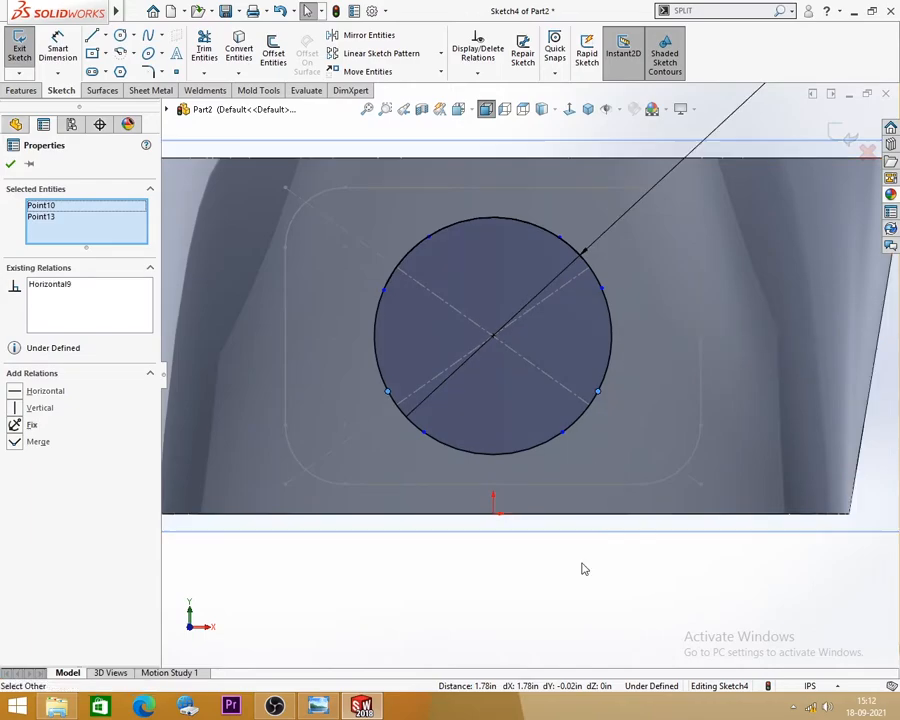
click(583, 570)
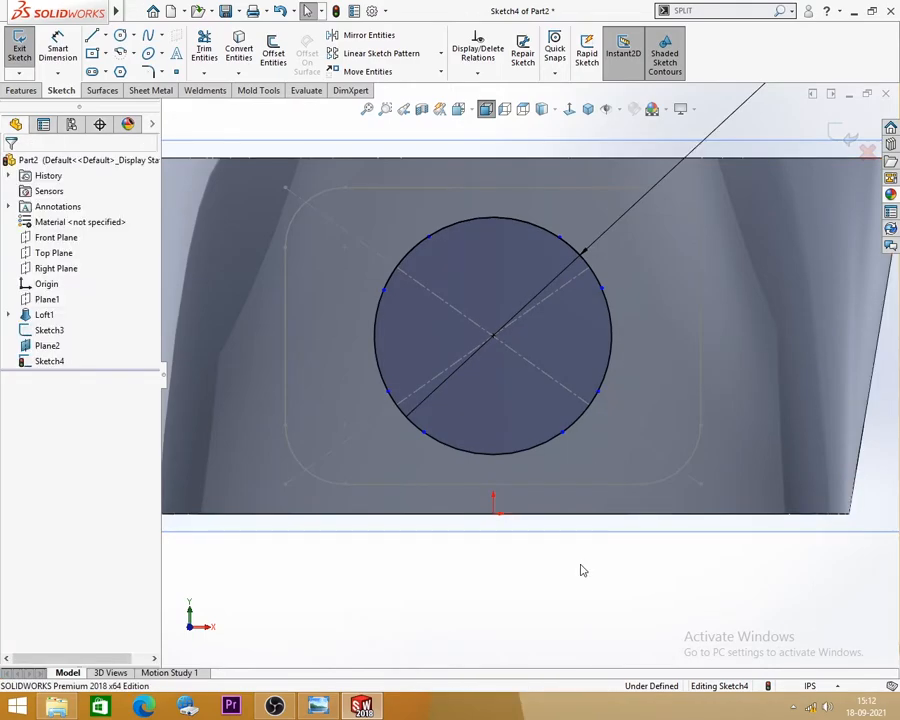
Add horizontal relations between the two left-right pairs of split points on the circle's upper half.
click(384, 291)
ctrl+click(603, 291)
click(642, 224)
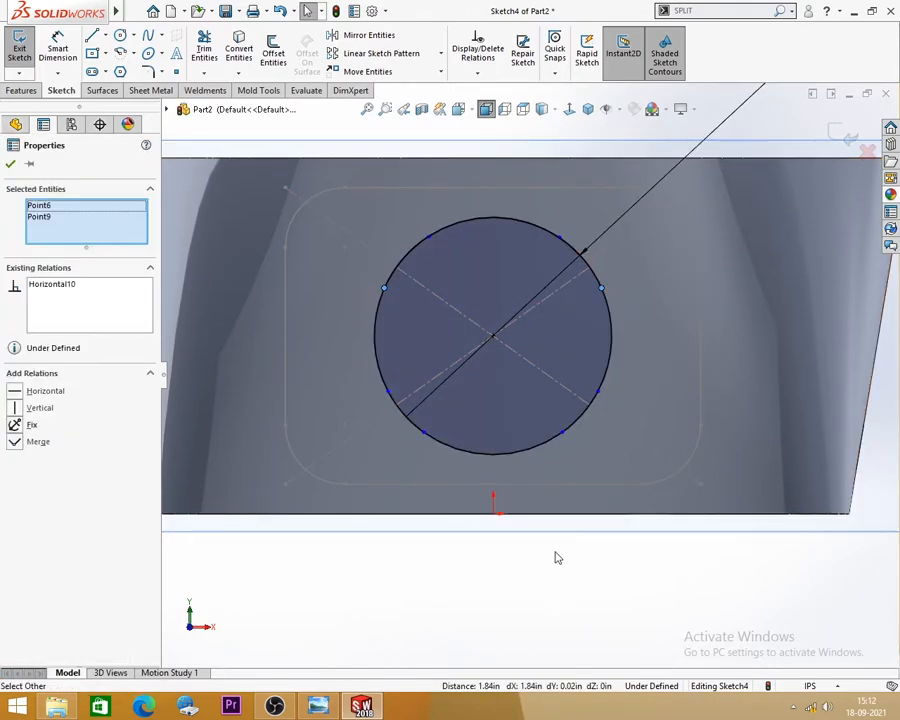
click(554, 548)
click(428, 238)
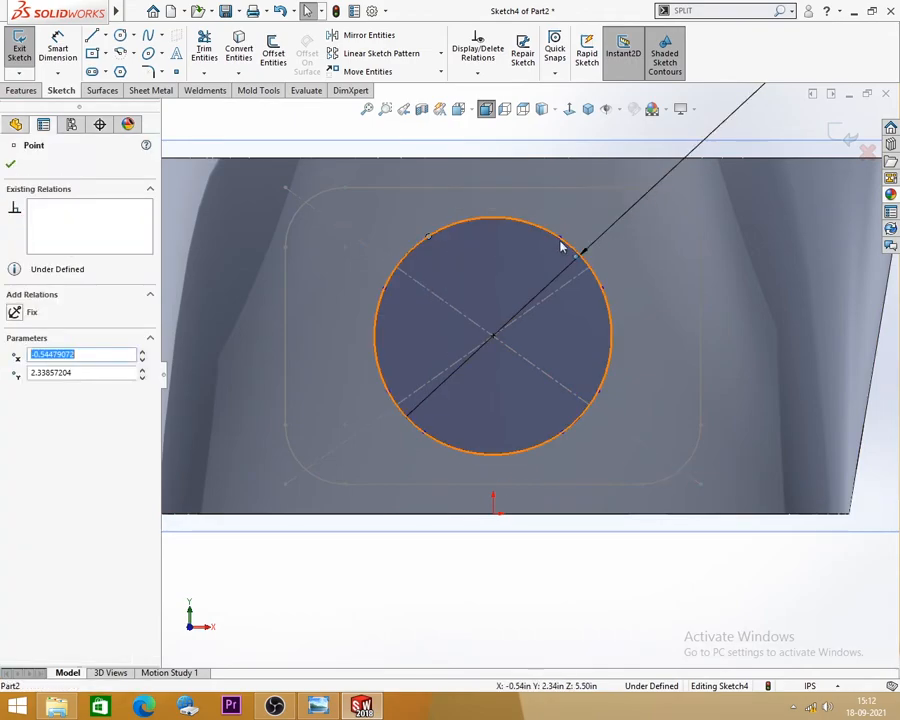
ctrl+click(559, 238)
click(600, 176)
click(549, 542)
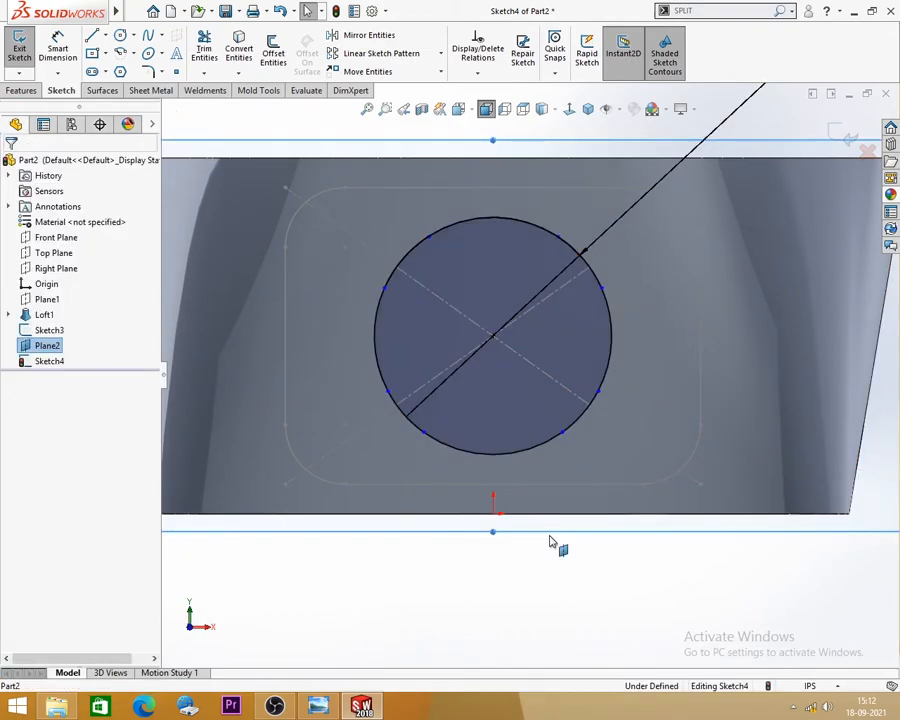
Add vertical relations between the outer and the inner pairs of split points on the circle's right side.
click(597, 392)
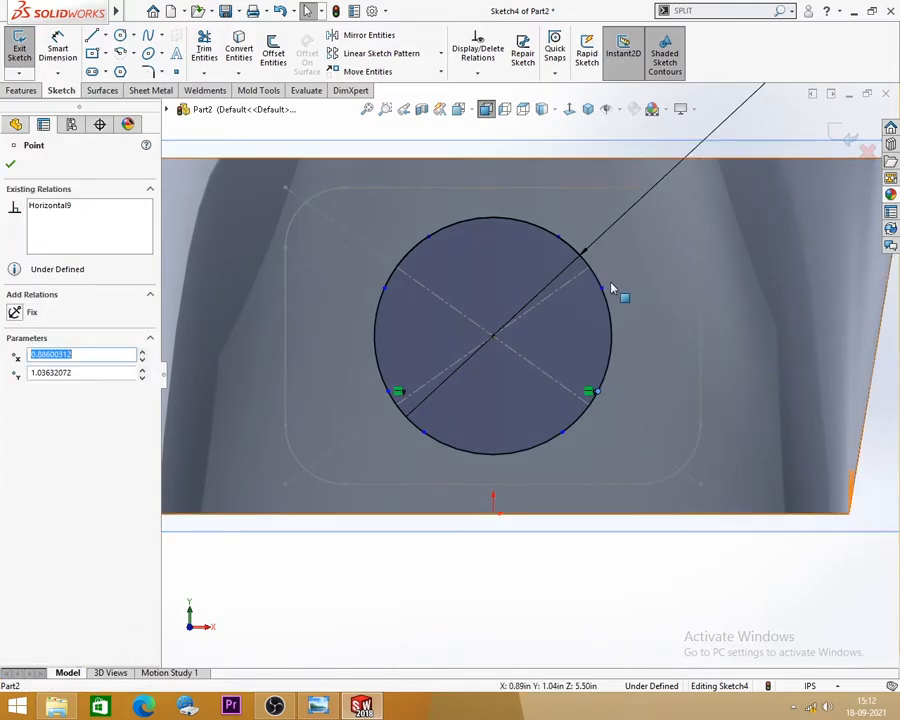
ctrl+click(604, 291)
click(647, 243)
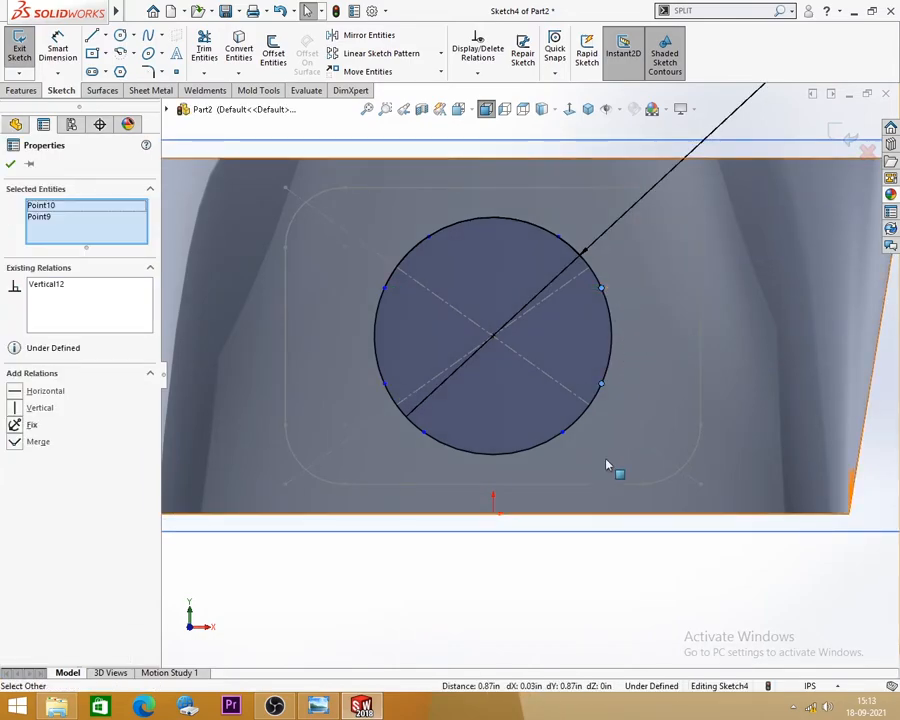
click(594, 579)
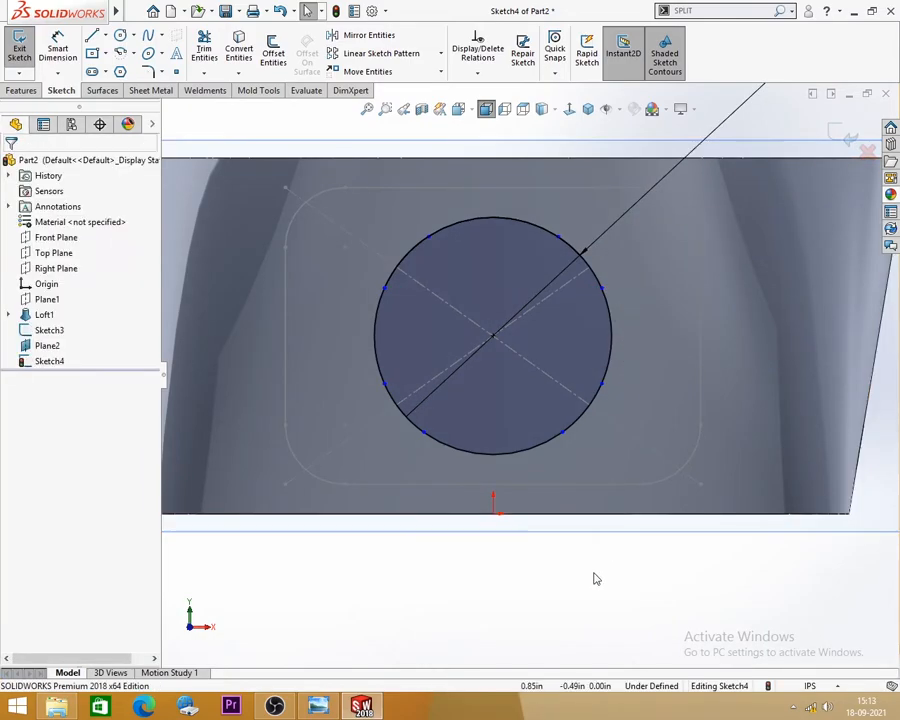
click(563, 432)
ctrl+click(559, 238)
click(625, 176)
click(541, 559)
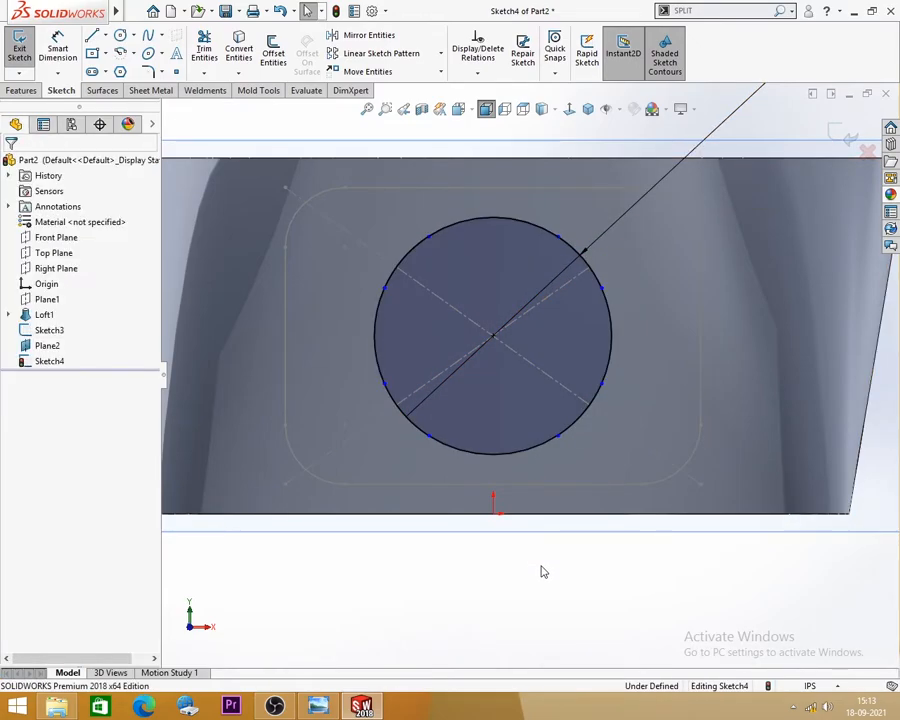
Add vertical relations between the inner and the outer pairs of split points on the circle's left side.
click(430, 440)
ctrl+click(431, 238)
click(497, 174)
click(400, 556)
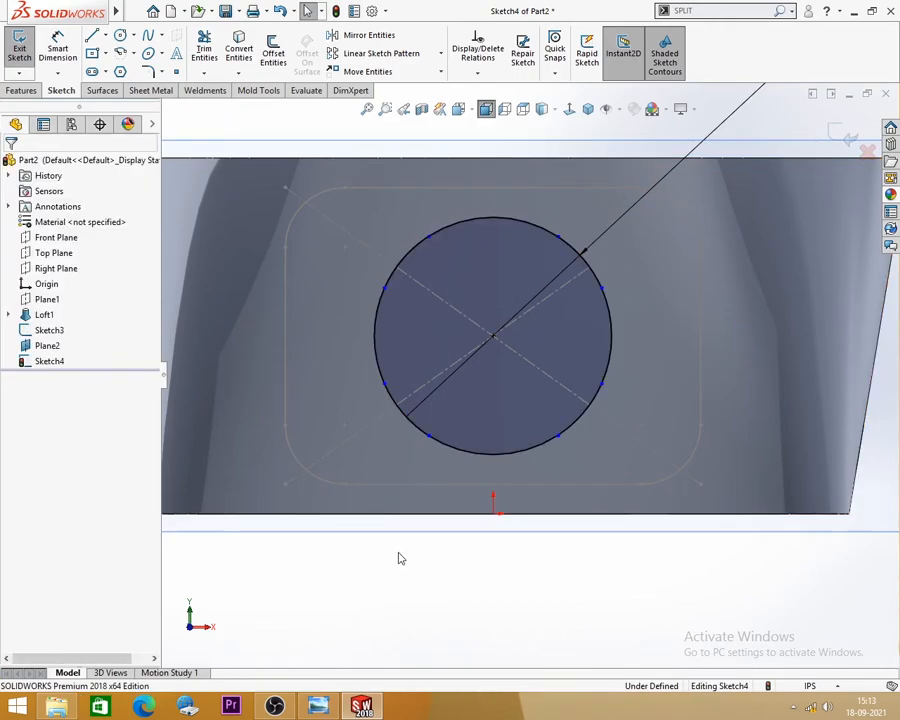
click(385, 385)
ctrl+click(385, 289)
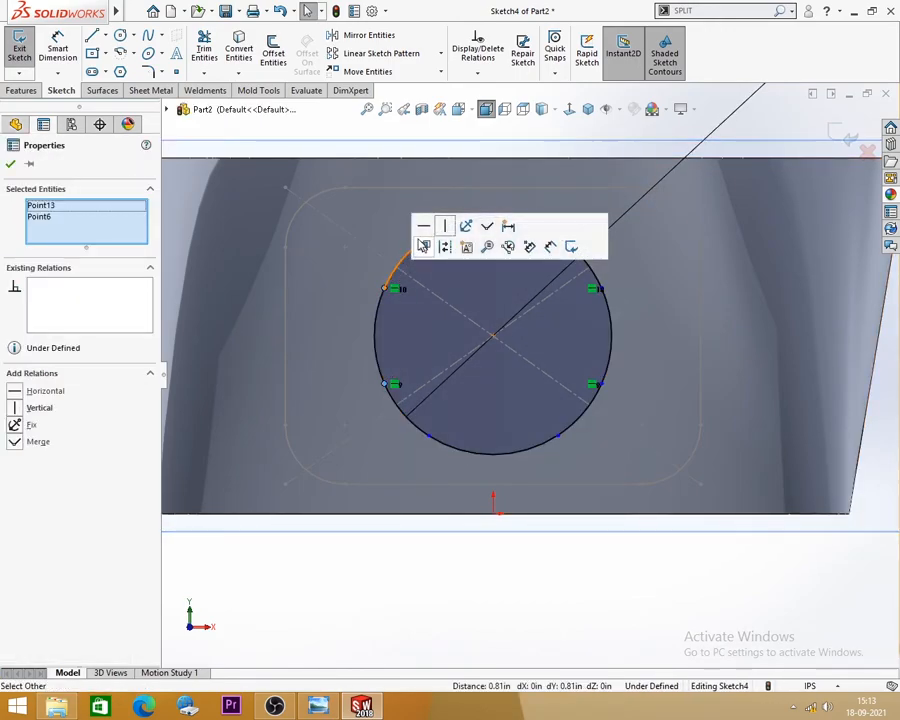
click(445, 226)
click(364, 529)
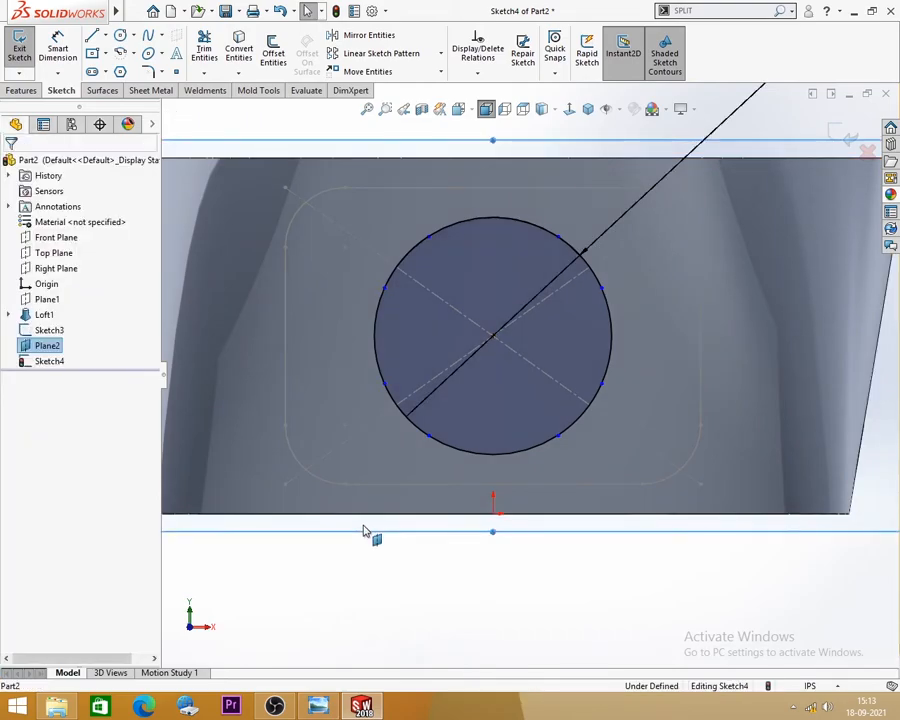
Check the relations on the circle's lowest left split point and switch to view 6 of the reference drawing.
click(428, 437)
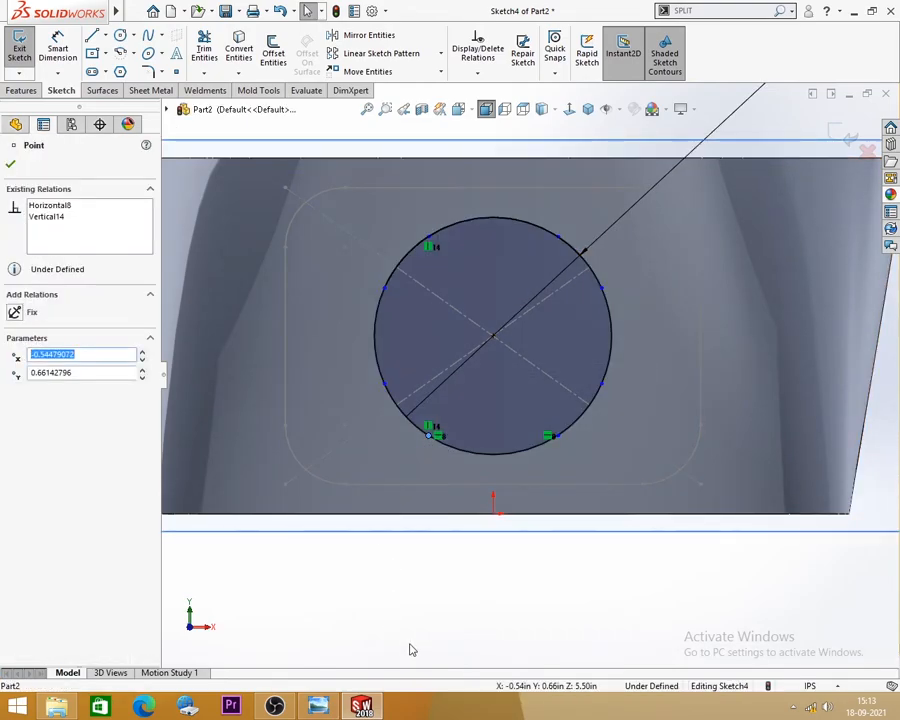
click(409, 650)
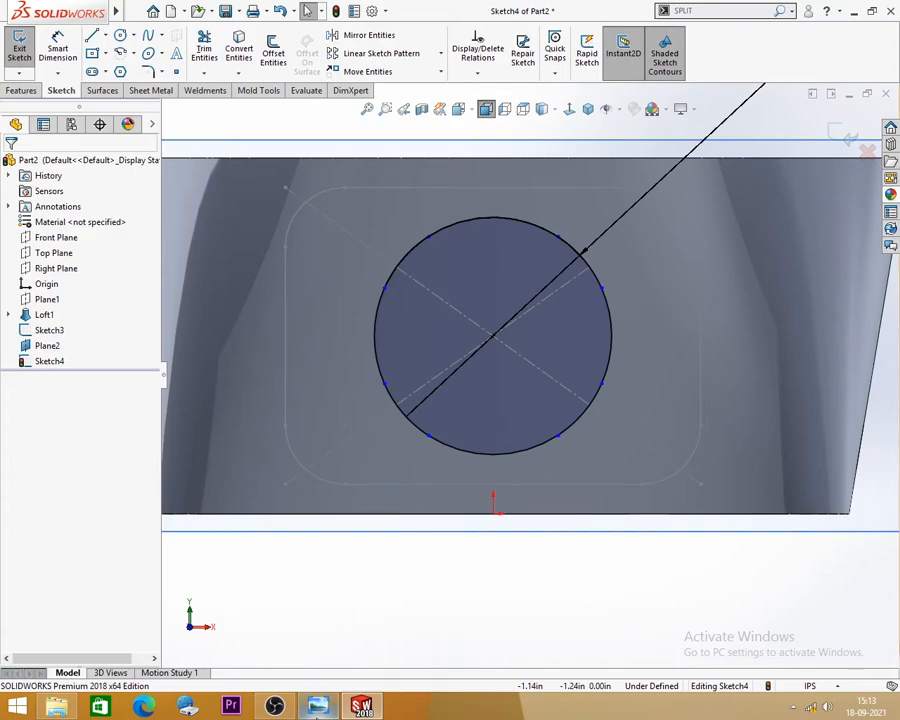
click(318, 706)
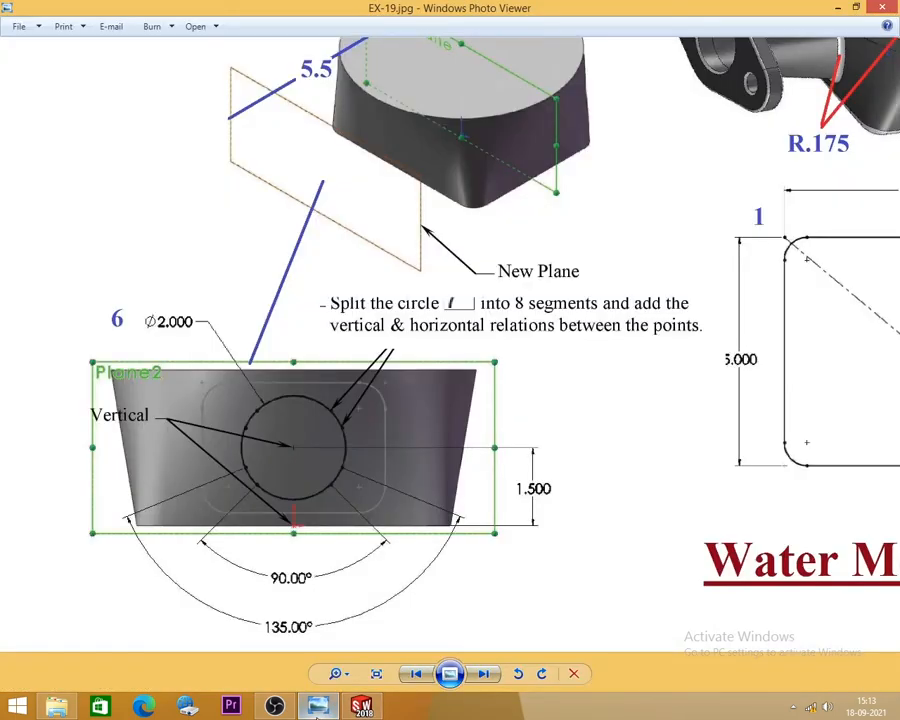
Return to SOLIDWORKS and set a 90° angle between the circle's two lowest split points, measured about its centre.
click(361, 706)
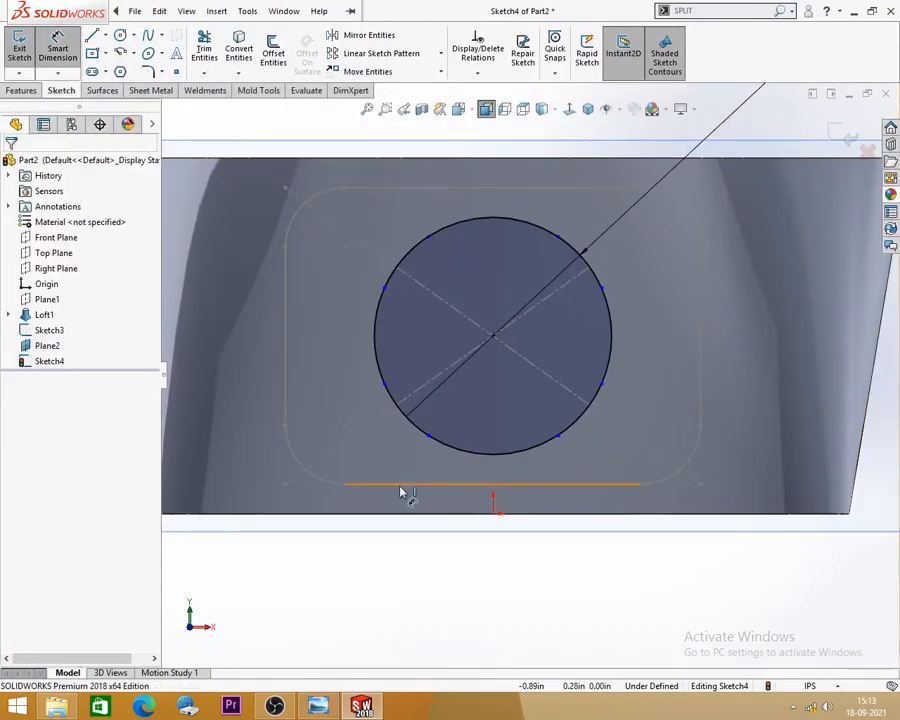
click(428, 437)
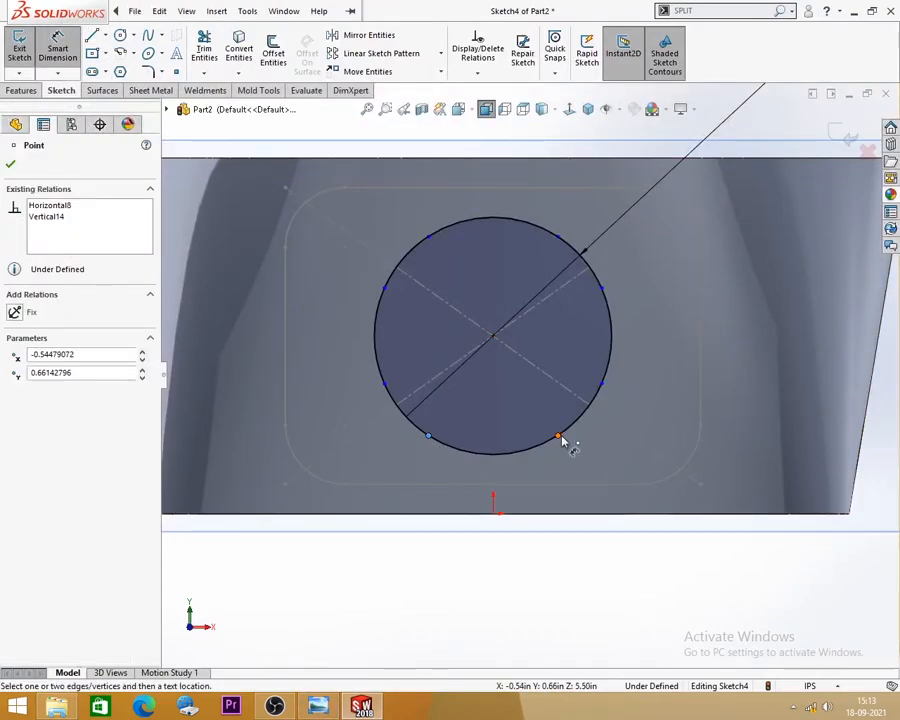
click(557, 437)
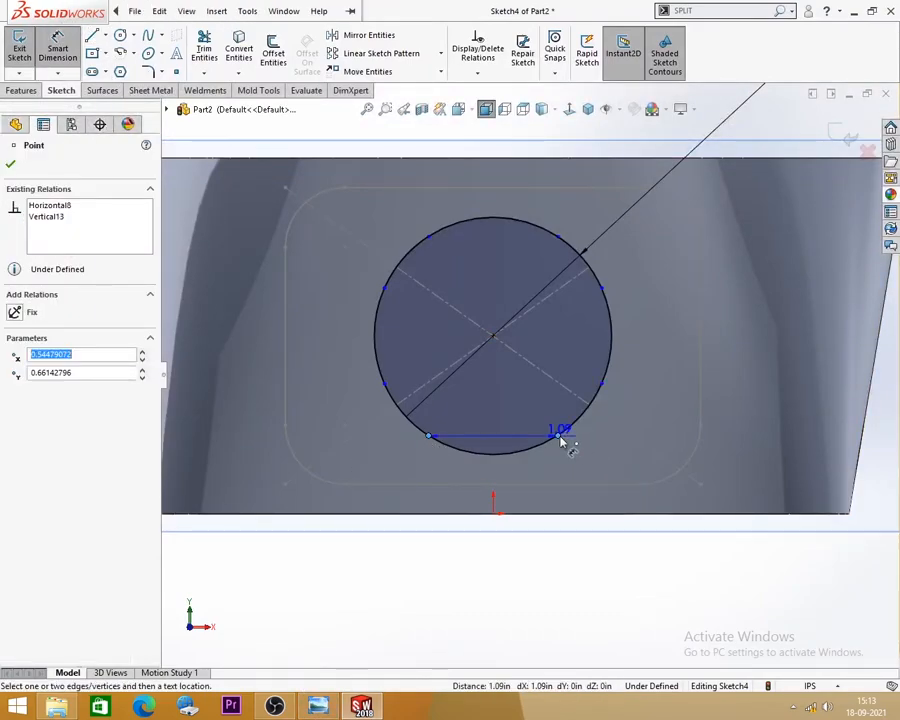
click(493, 336)
click(492, 578)
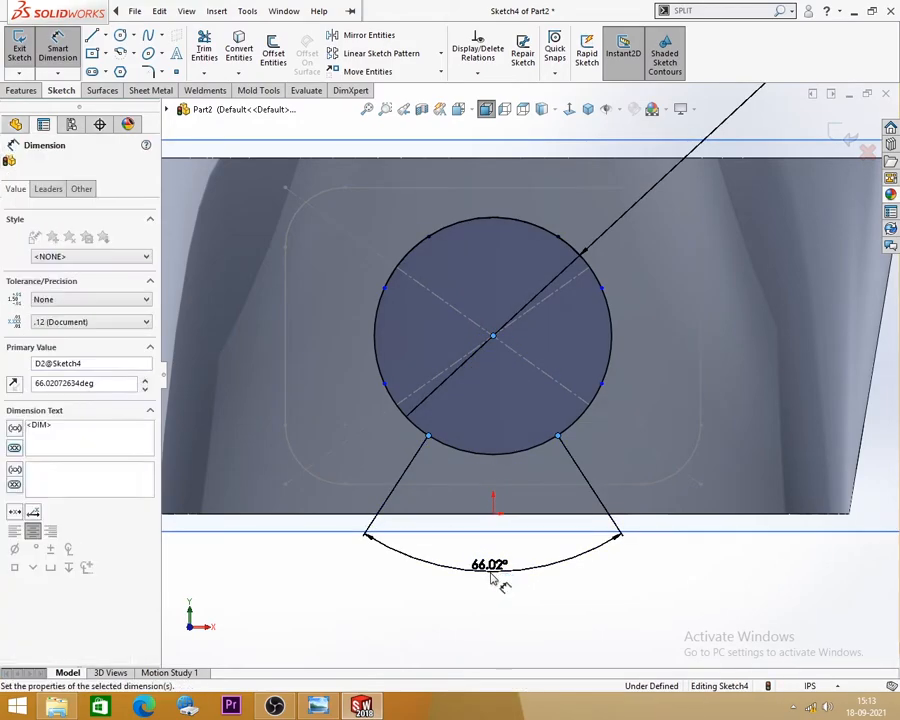
text(90)
key(Return)
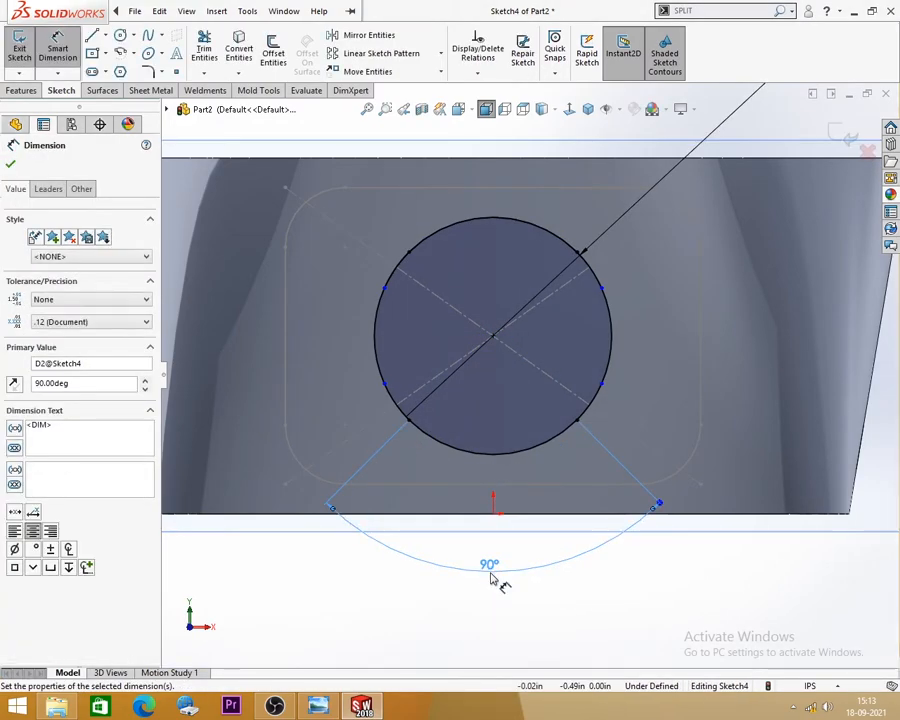
click(540, 628)
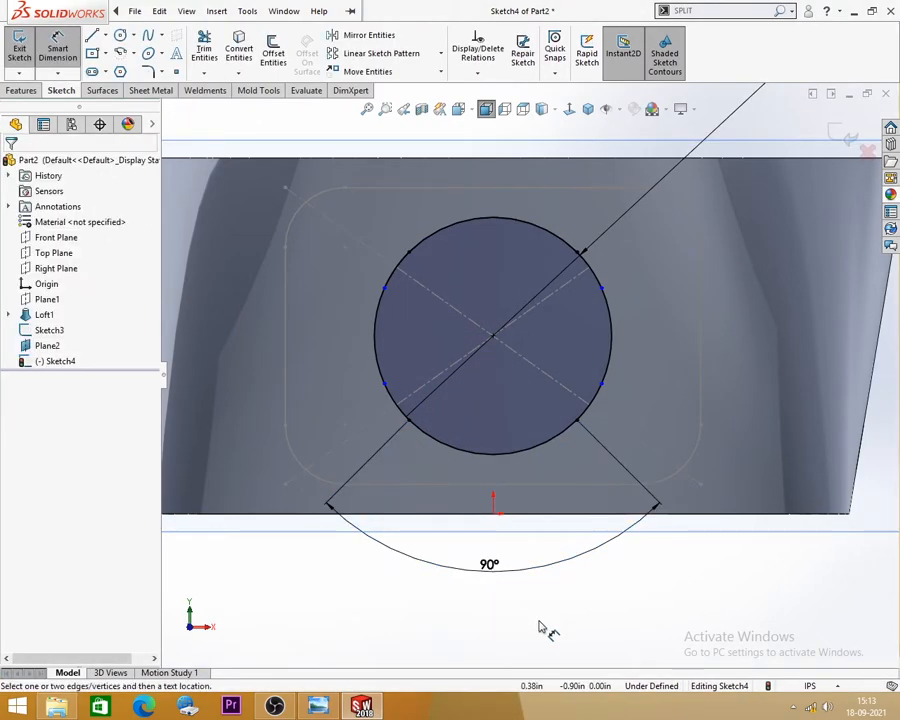
Set a 135° angle about the circle's centre between the outer pair of split points on its lower half.
click(386, 386)
click(601, 385)
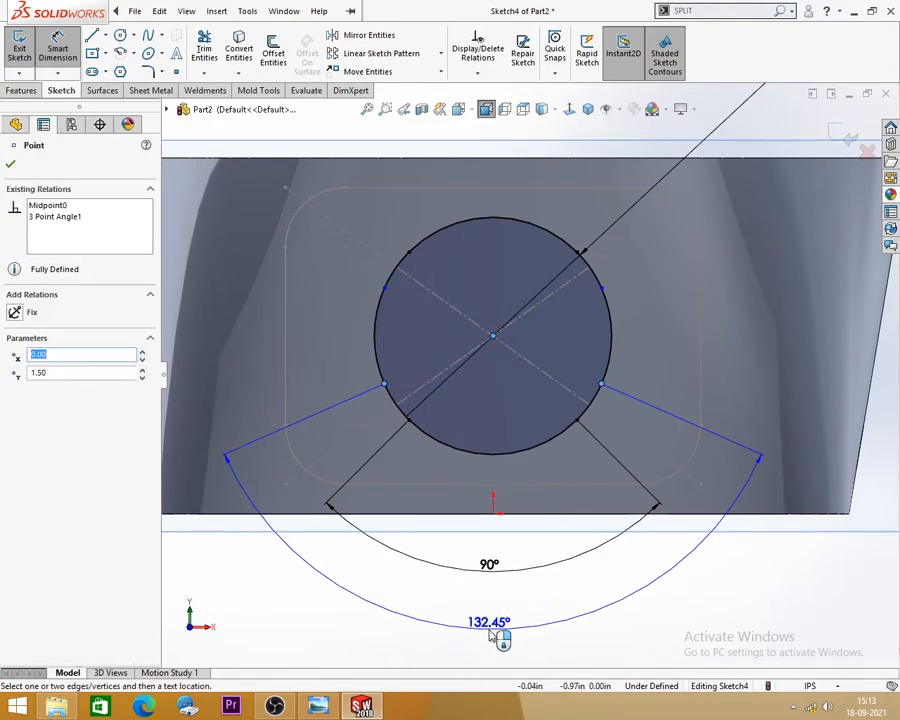
click(496, 632)
text(135)
key(Return)
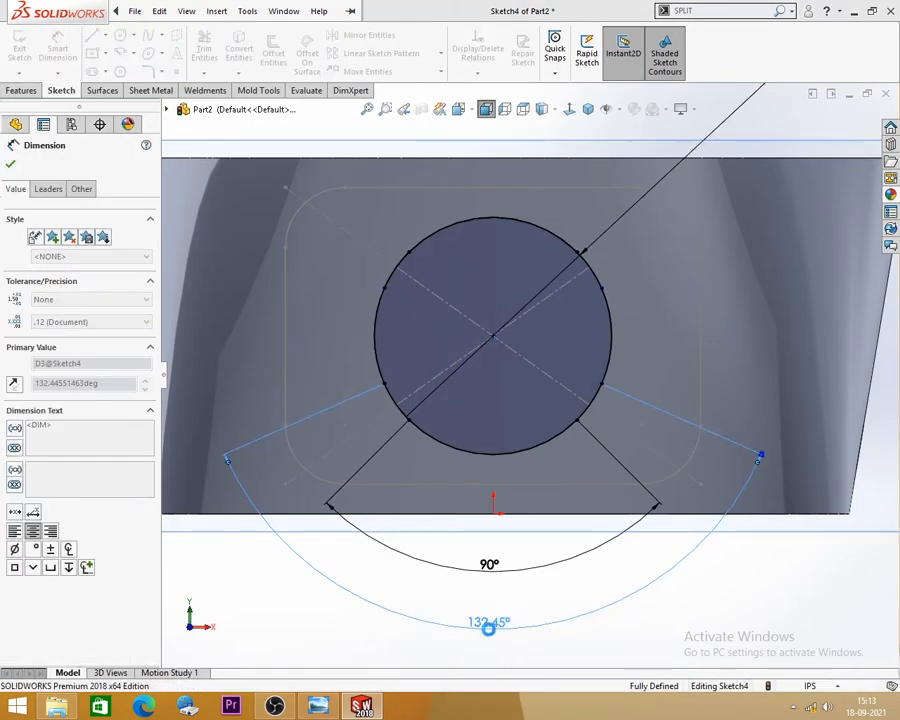
click(582, 656)
scroll(410, 492, up, 2)
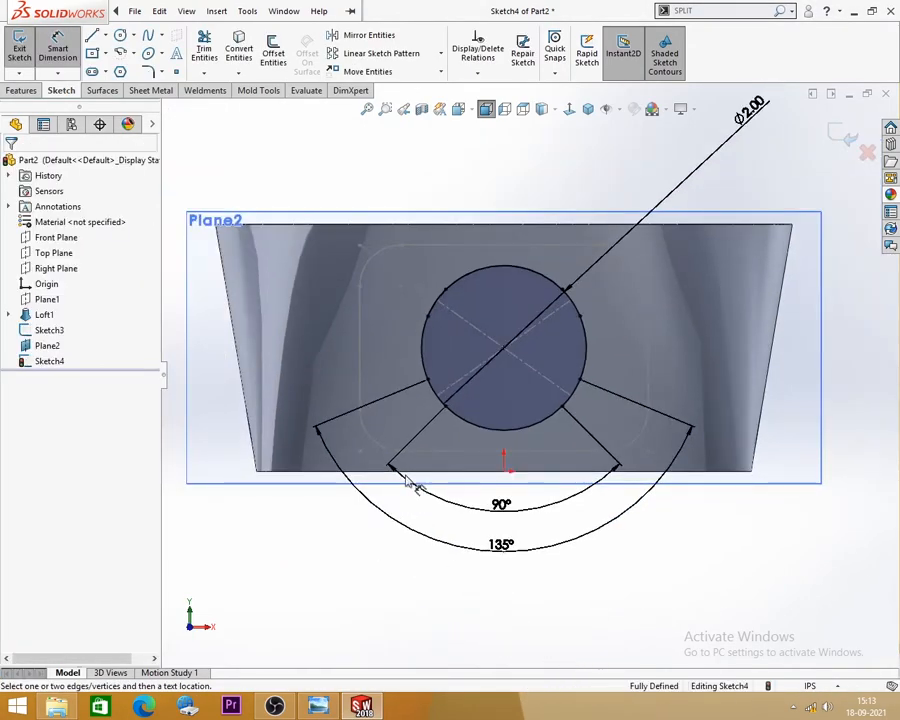
key(Escape)
Exit the sketch of the inlet's circular end profile.
scroll(526, 386, down, 2)
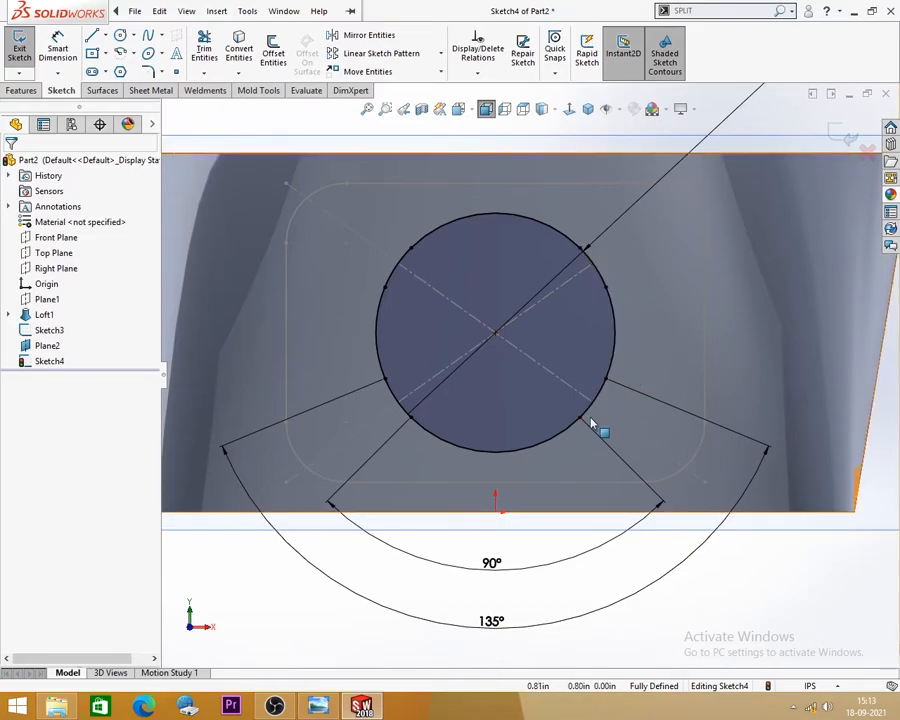
scroll(380, 340, up, 5)
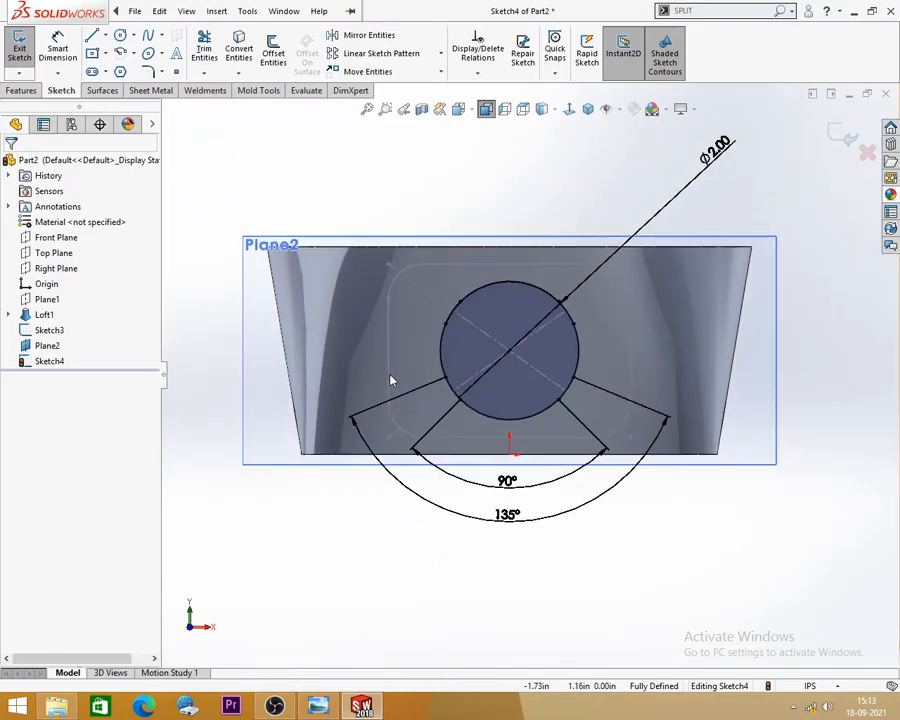
click(843, 138)
mouse_move(735, 247)
middle_down()
mouse_move(668, 248)
mouse_move(665, 307)
middle_up()
middle_drag(593, 478, 596, 496)
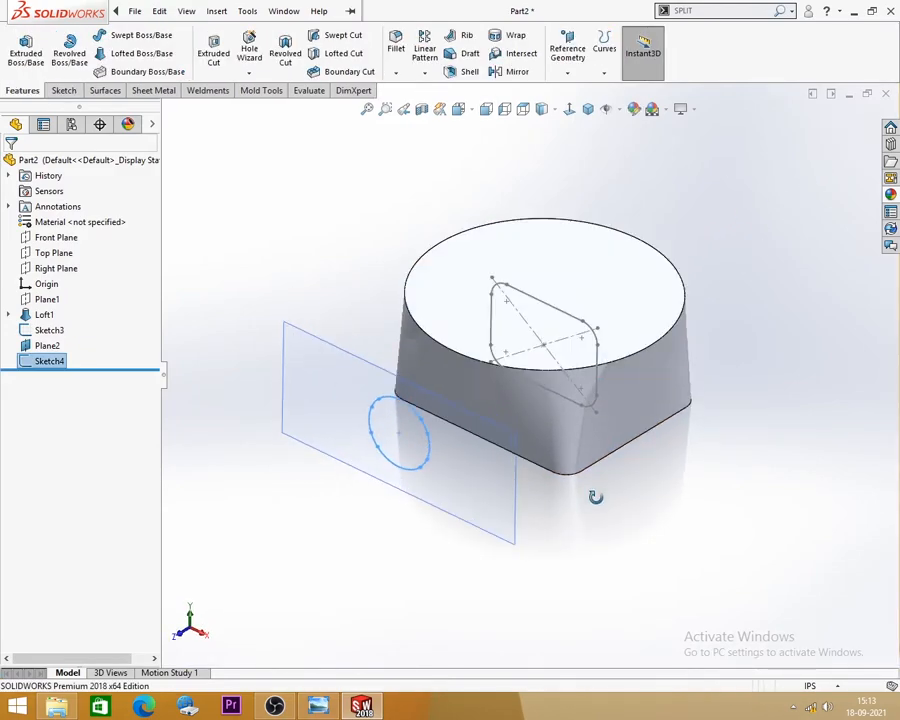
scroll(595, 495, down, 2)
click(277, 350)
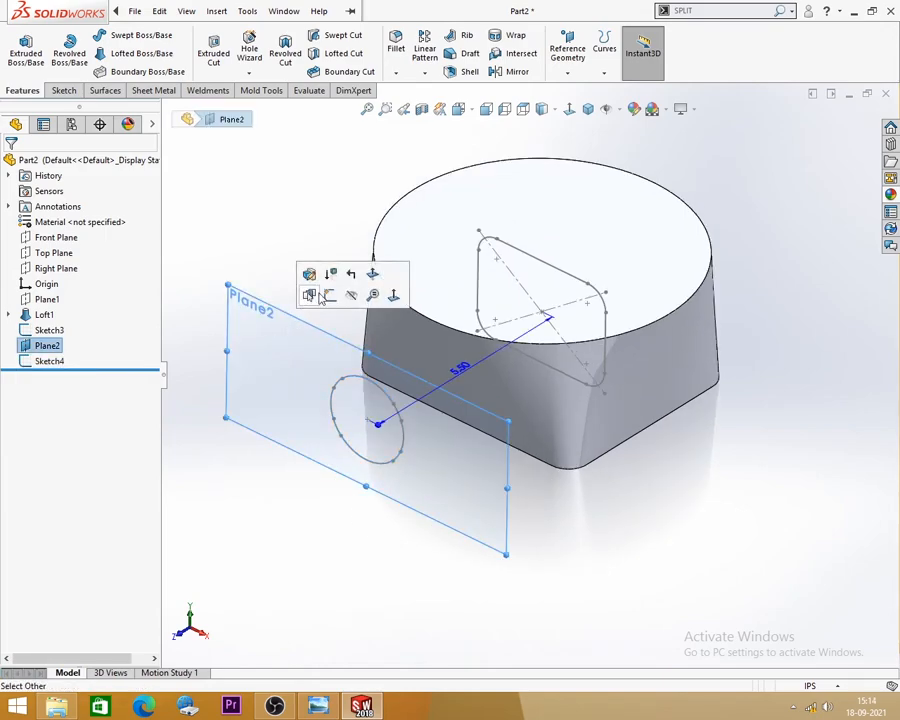
click(311, 295)
scroll(428, 469, up, 3)
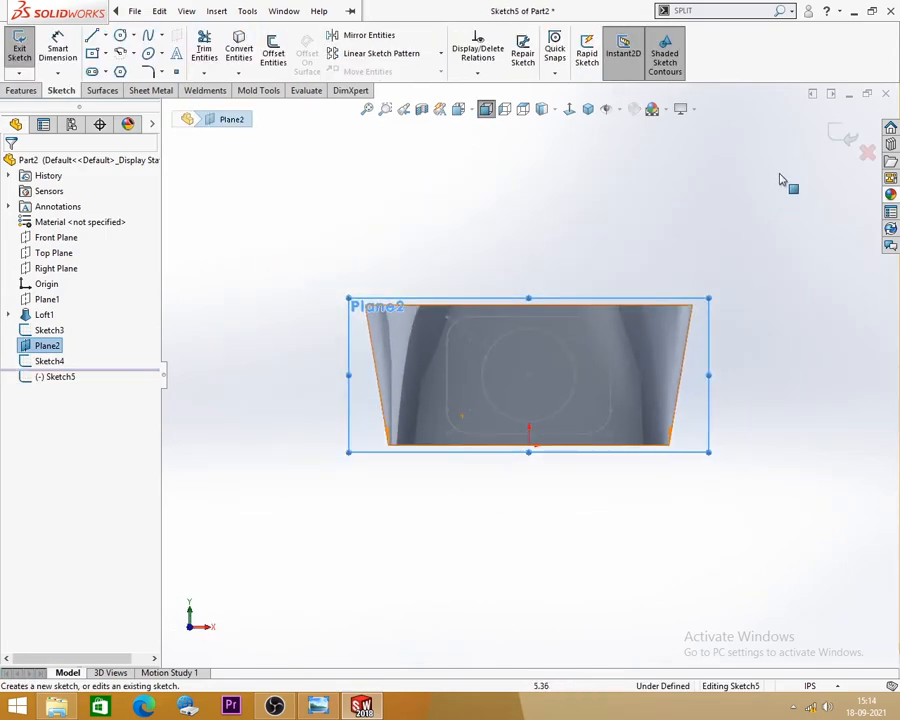
click(829, 140)
middle_drag(765, 184, 671, 252)
Hide the reference plane that carries the circular end profile.
click(283, 410)
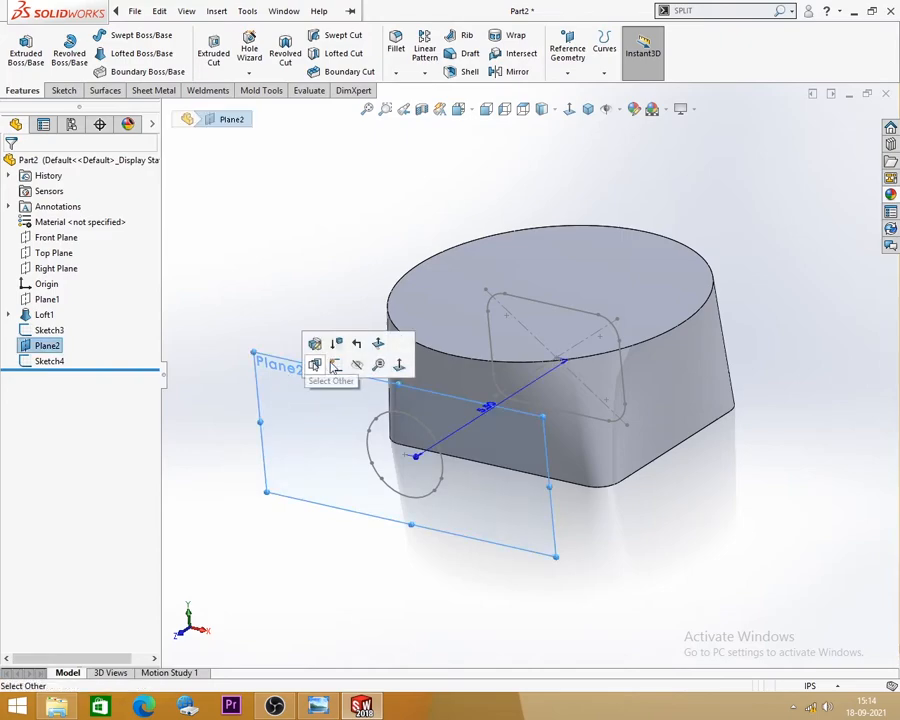
click(356, 366)
middle_drag(361, 409, 469, 475)
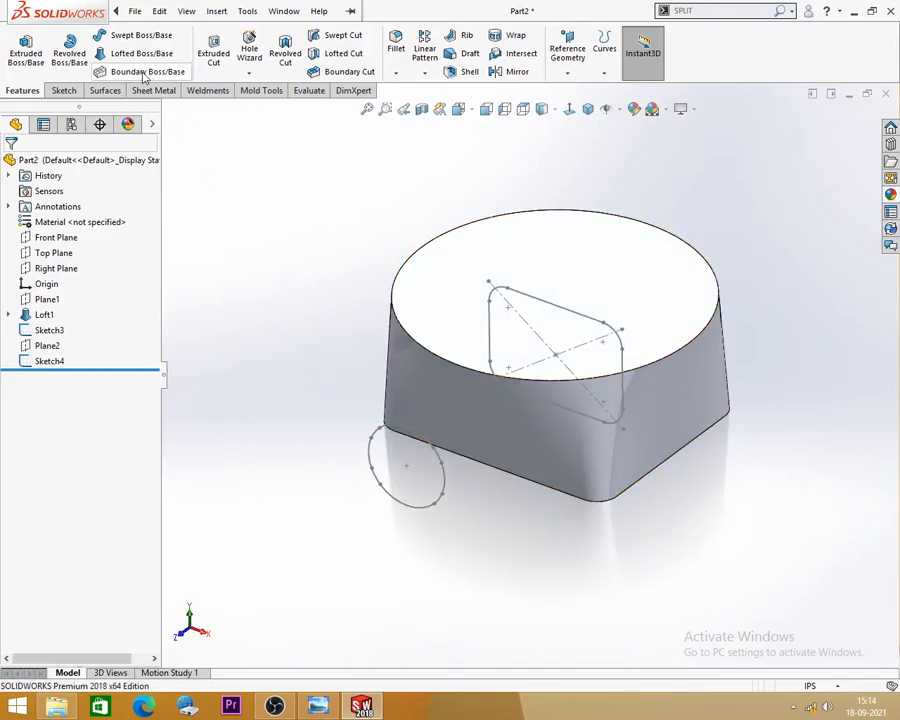
Start a lofted boss with the split circle and the rounded rectangle inside the body as its profiles.
click(100, 50)
middle_drag(242, 212, 333, 317)
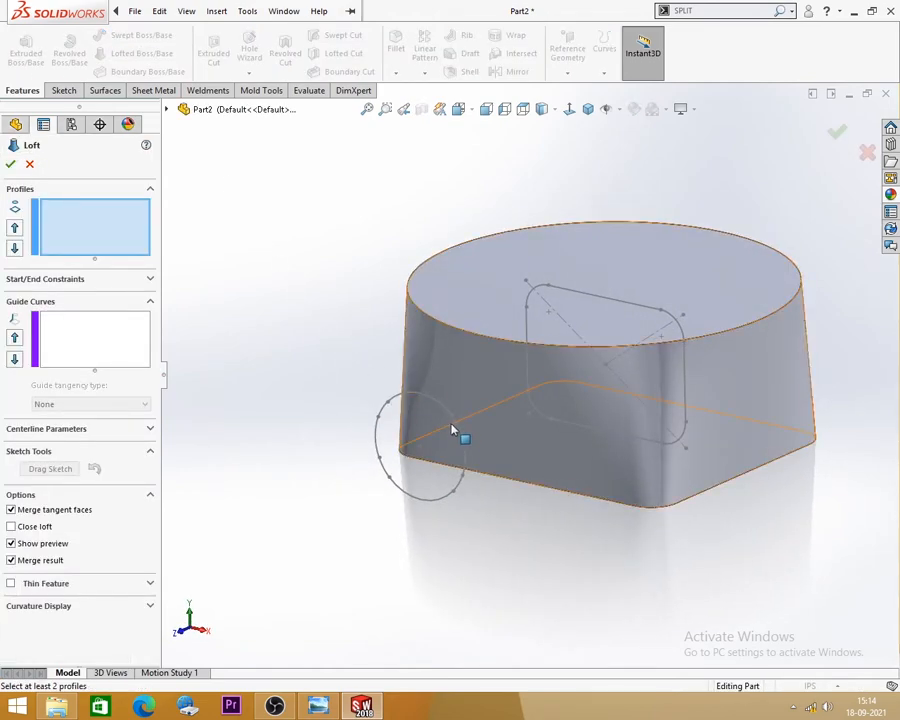
middle_drag(514, 550, 522, 550)
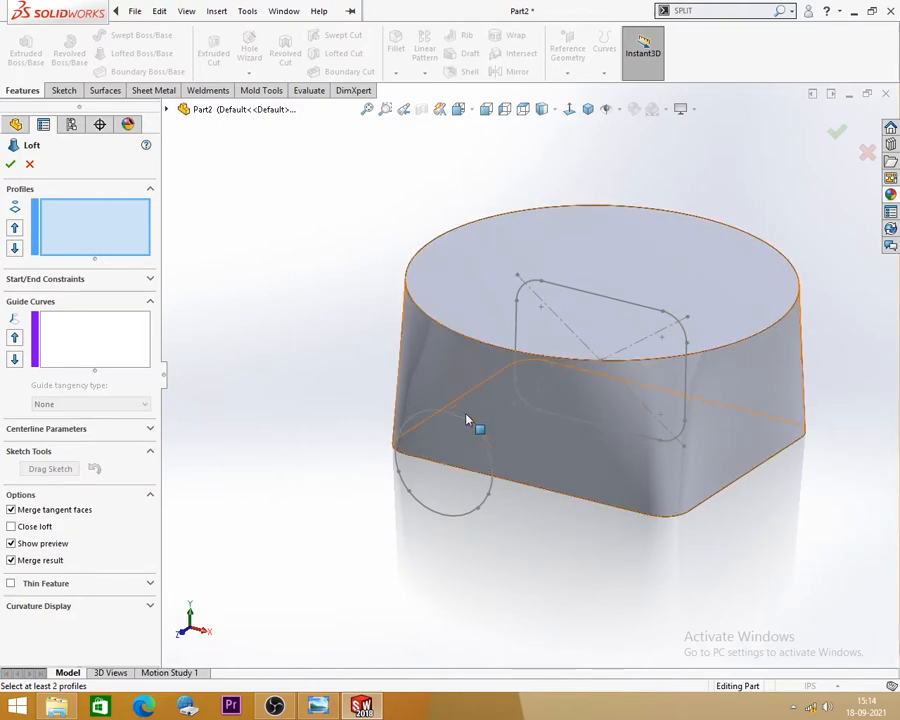
click(489, 457)
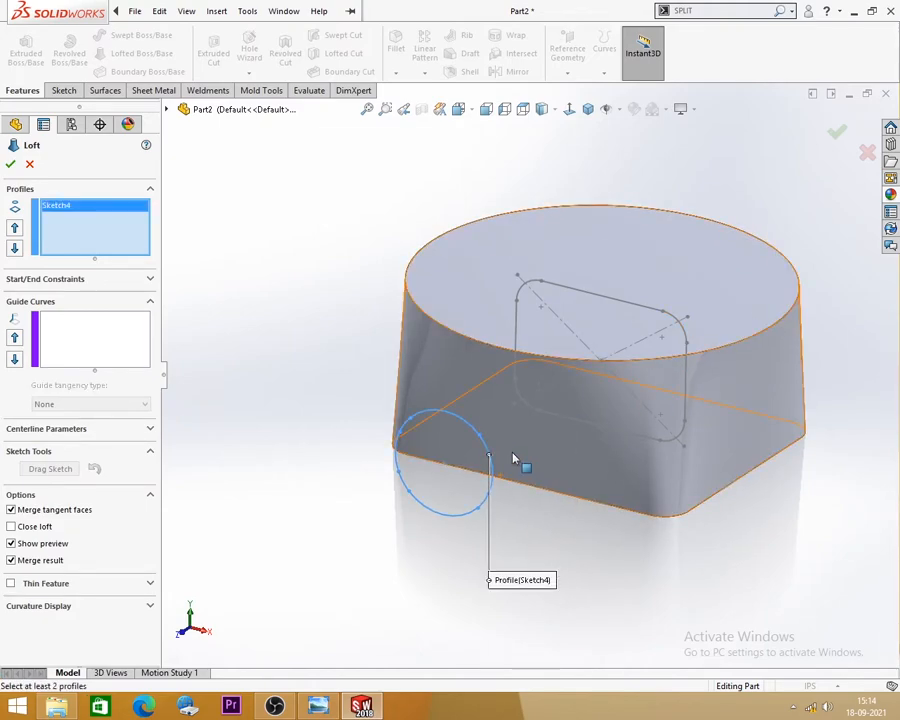
click(686, 343)
middle_drag(665, 632, 540, 615)
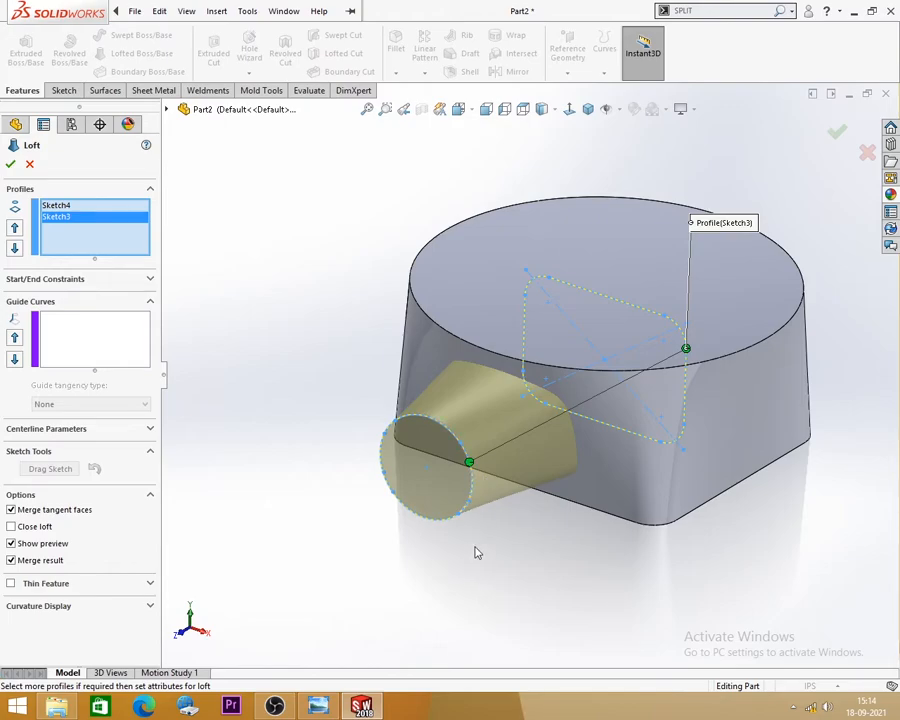
Show all connectors between the two loft profiles and create the inlet loft merged with the body.
right_click(470, 465)
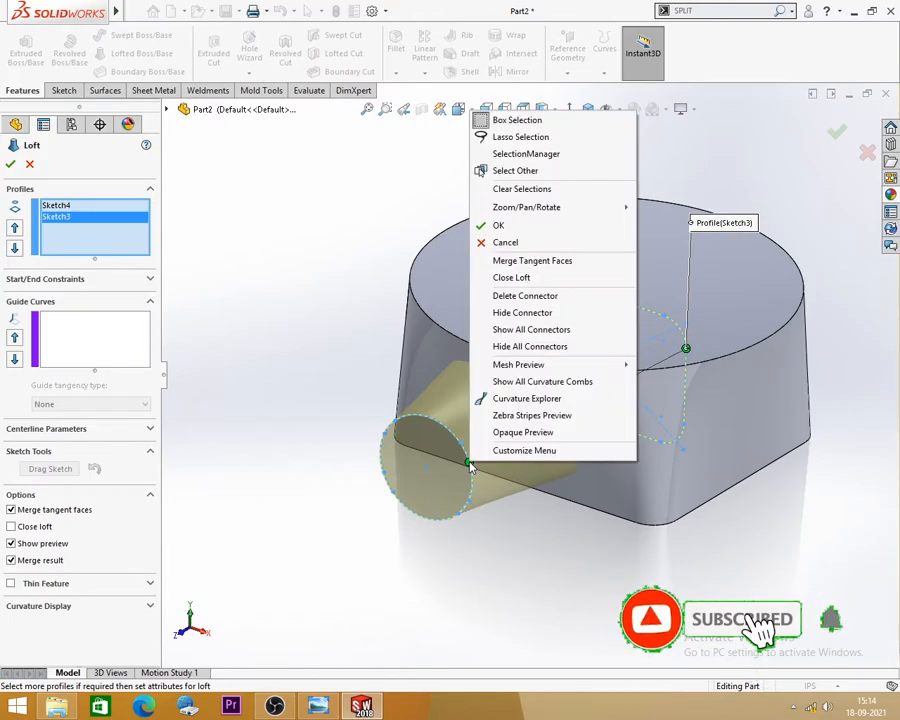
click(510, 338)
mouse_move(534, 607)
middle_down()
mouse_move(619, 581)
mouse_move(498, 584)
mouse_move(512, 573)
mouse_move(522, 597)
middle_up()
middle_drag(673, 503, 508, 538)
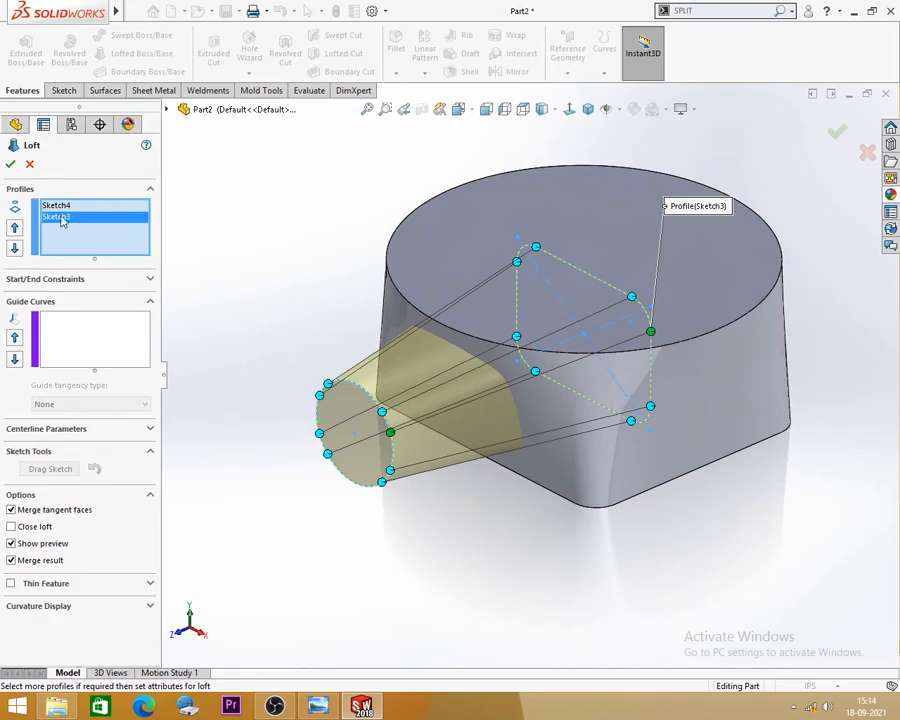
click(10, 164)
middle_drag(311, 454, 343, 478)
scroll(376, 490, up, 3)
scroll(579, 346, down, 2)
scroll(579, 347, up, 2)
middle_drag(577, 350, 567, 392)
Check the whole reference drawing and create a plane offset 4 in from the Right Plane in the part.
click(320, 708)
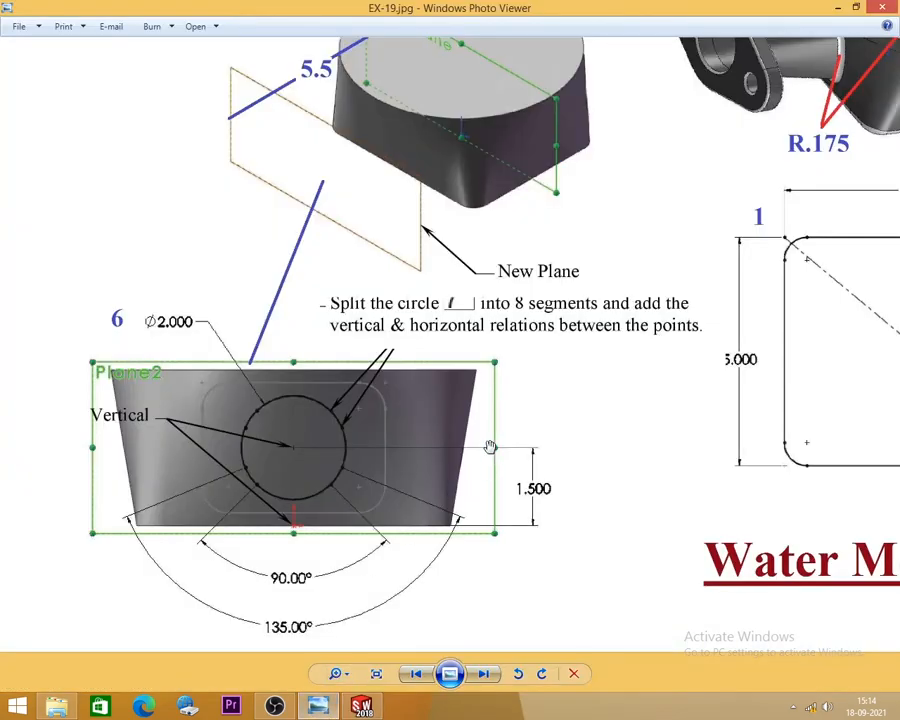
scroll(448, 437, down, 5)
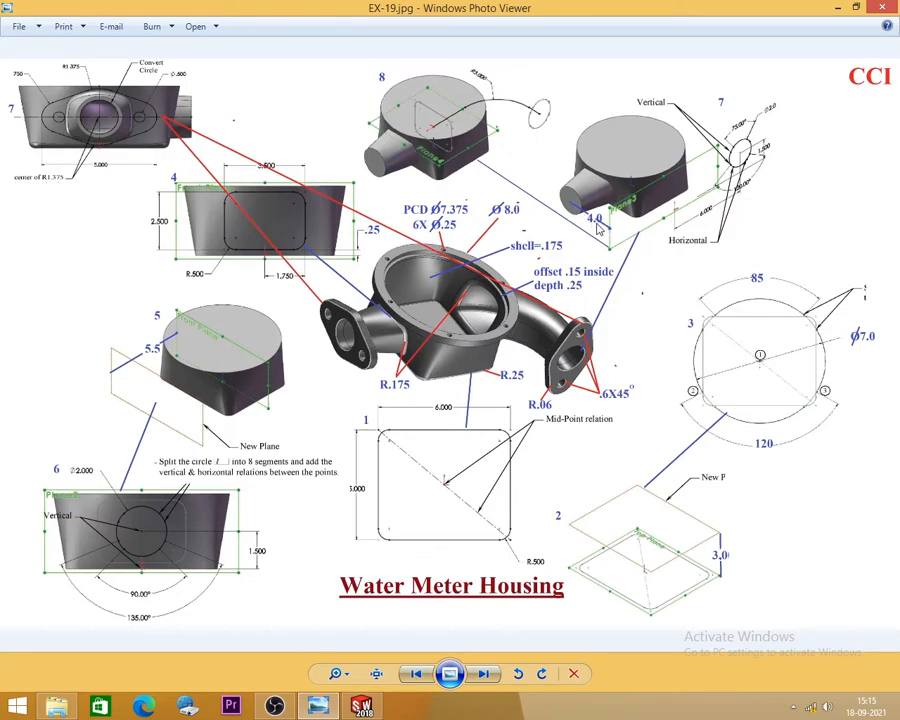
click(840, 8)
click(567, 73)
click(578, 91)
click(168, 110)
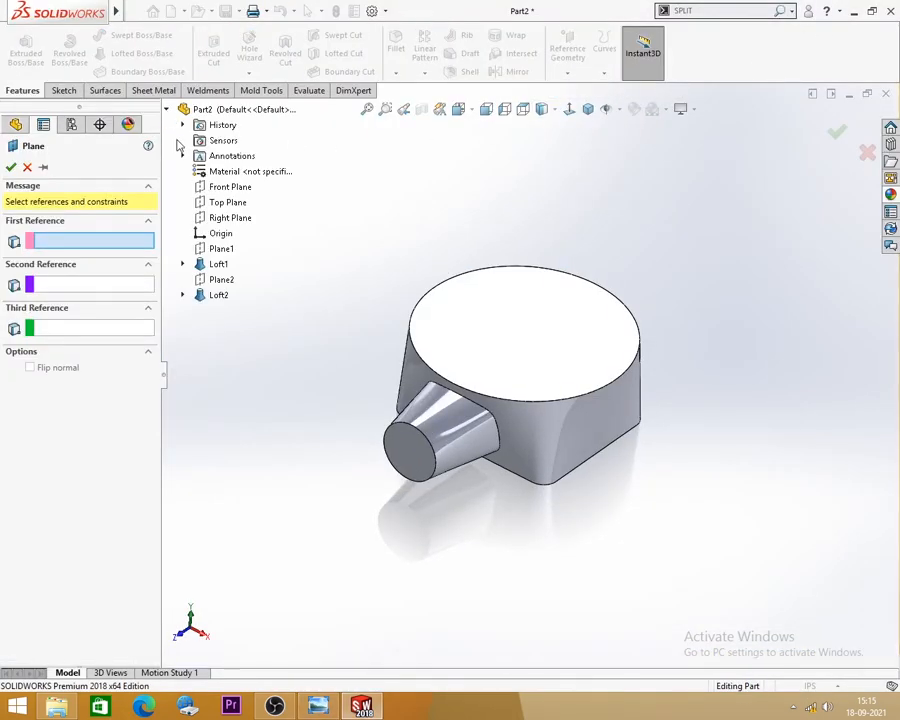
click(218, 218)
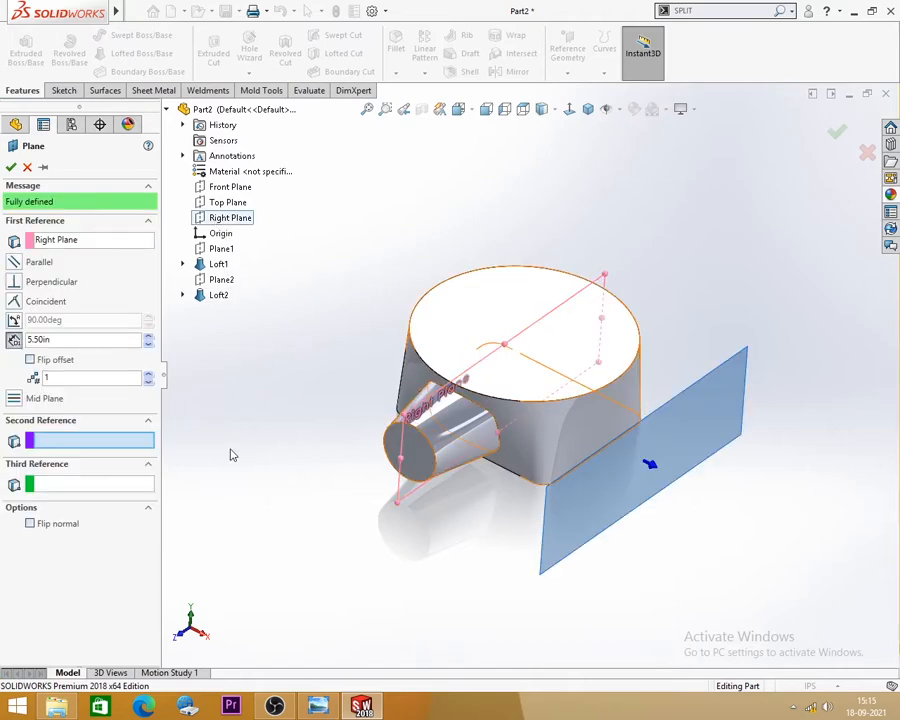
text(4)
key(Return)
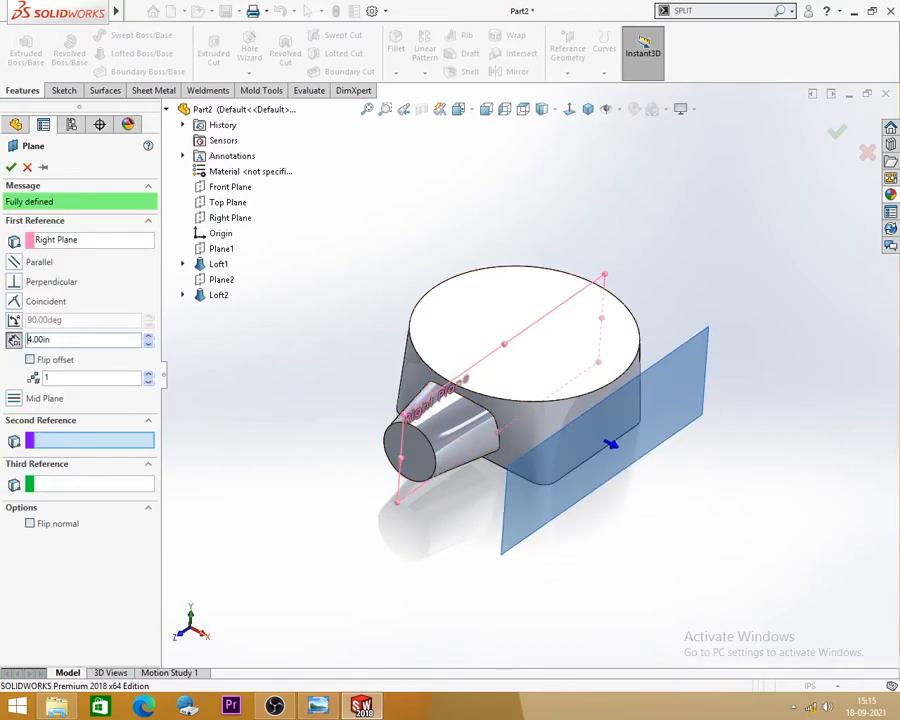
click(11, 167)
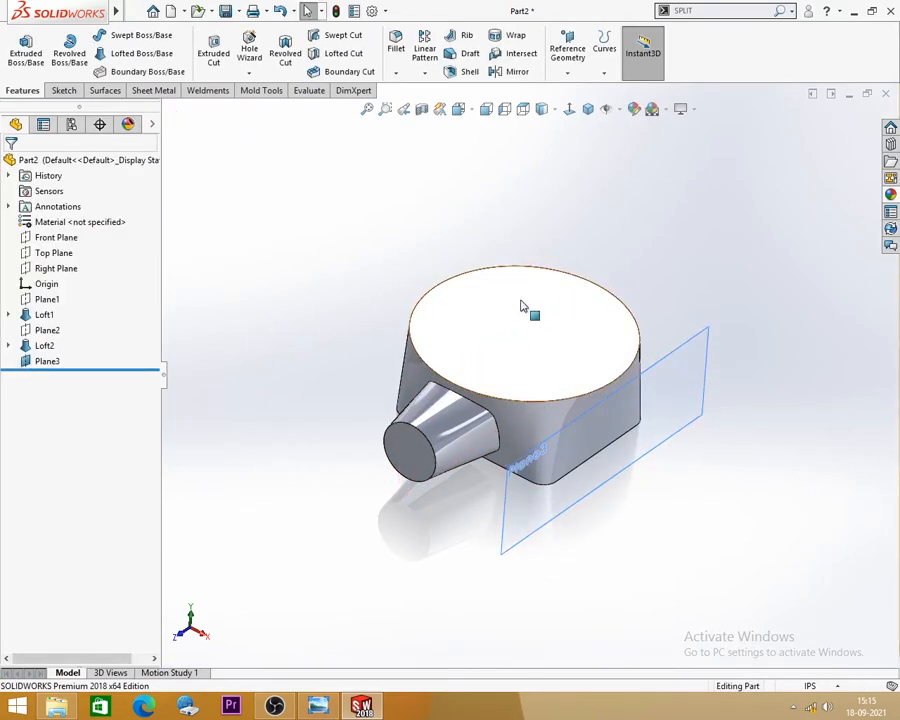
Sketch a circle on the new offset plane, beyond the side of the body opposite the inlet.
click(690, 372)
click(731, 331)
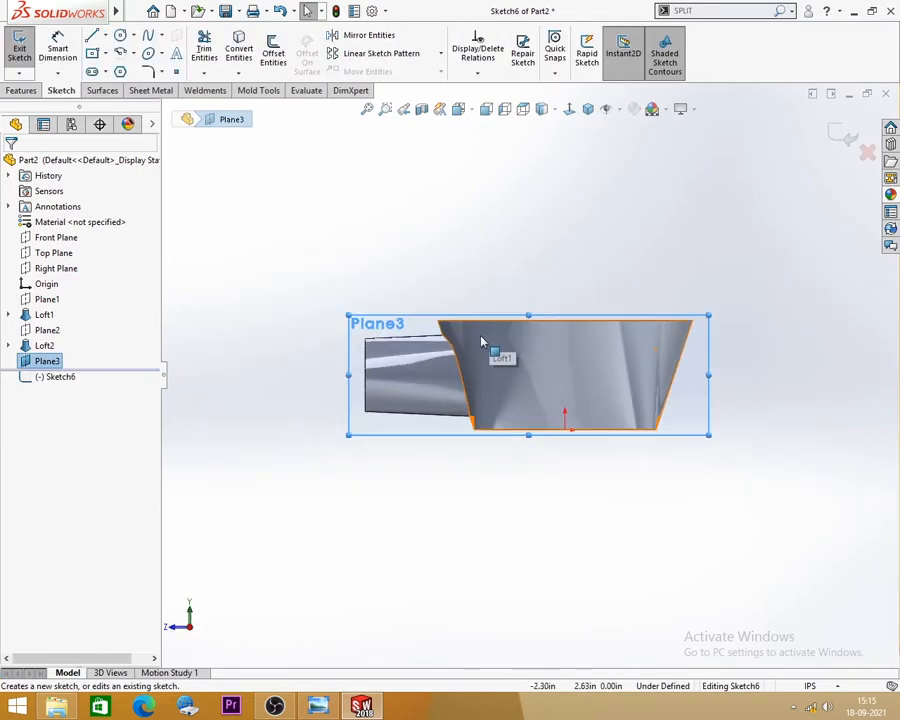
middle_drag(620, 285, 627, 257)
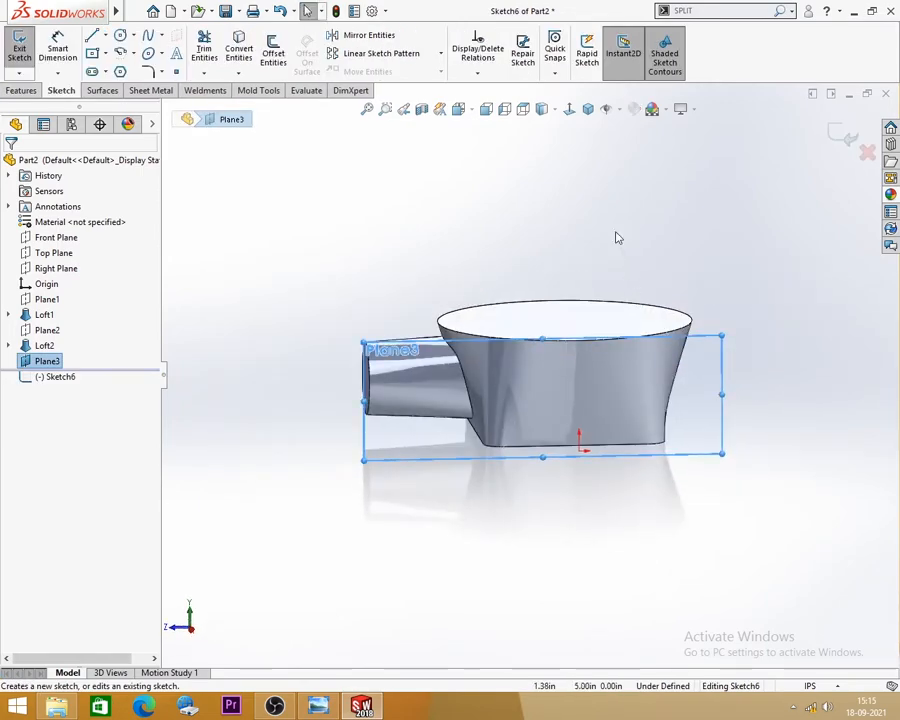
click(569, 110)
scroll(530, 372, up, 5)
scroll(663, 373, down, 4)
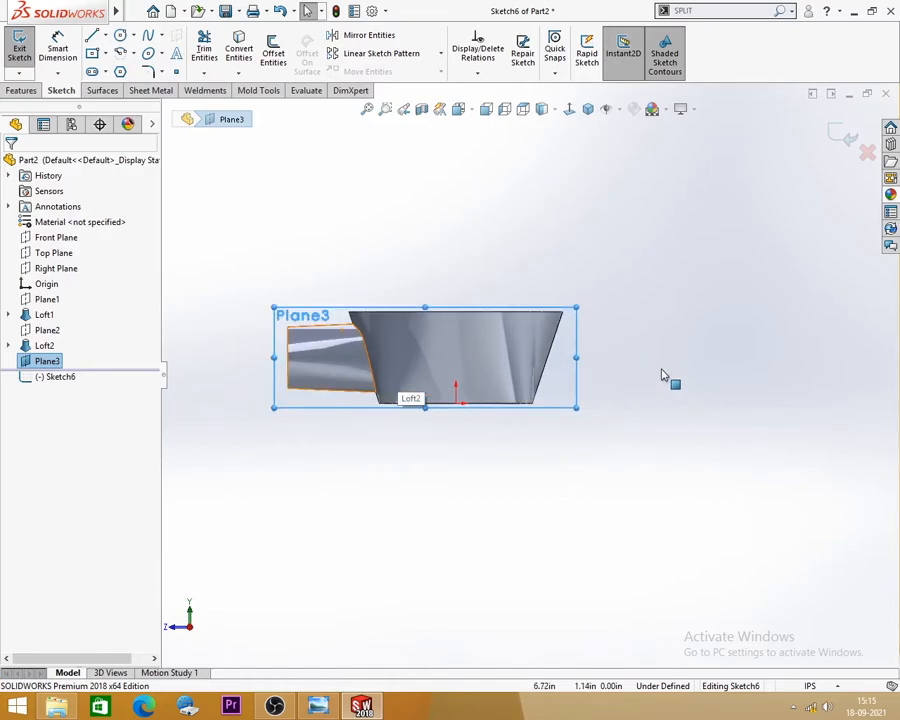
click(121, 37)
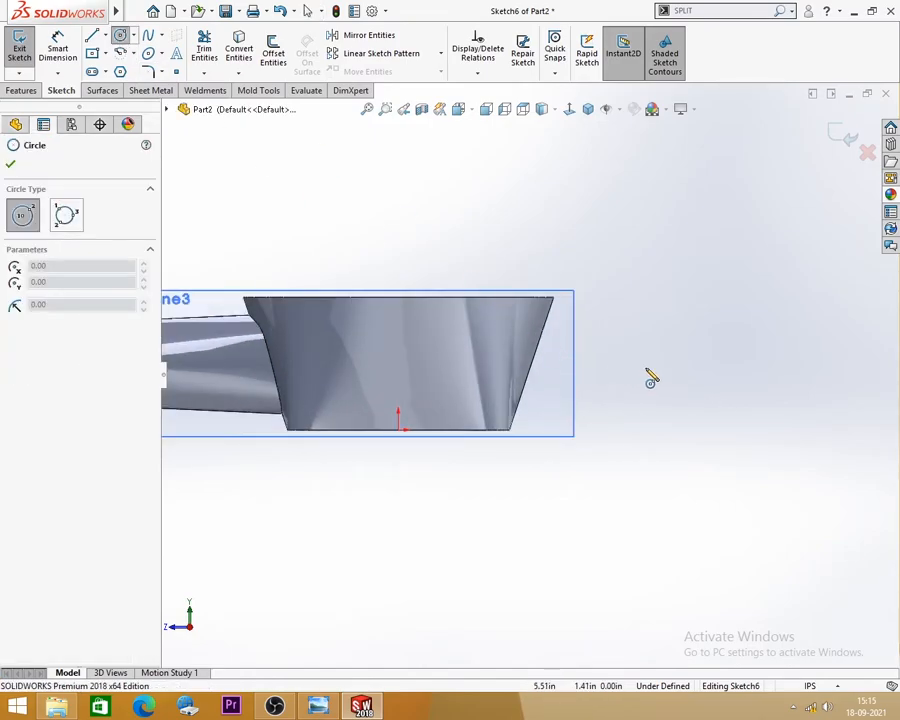
click(635, 346)
click(657, 396)
Switch to the reference drawing and examine the outlet circle's dimensions and relations in the Plane3 view 7.
click(307, 709)
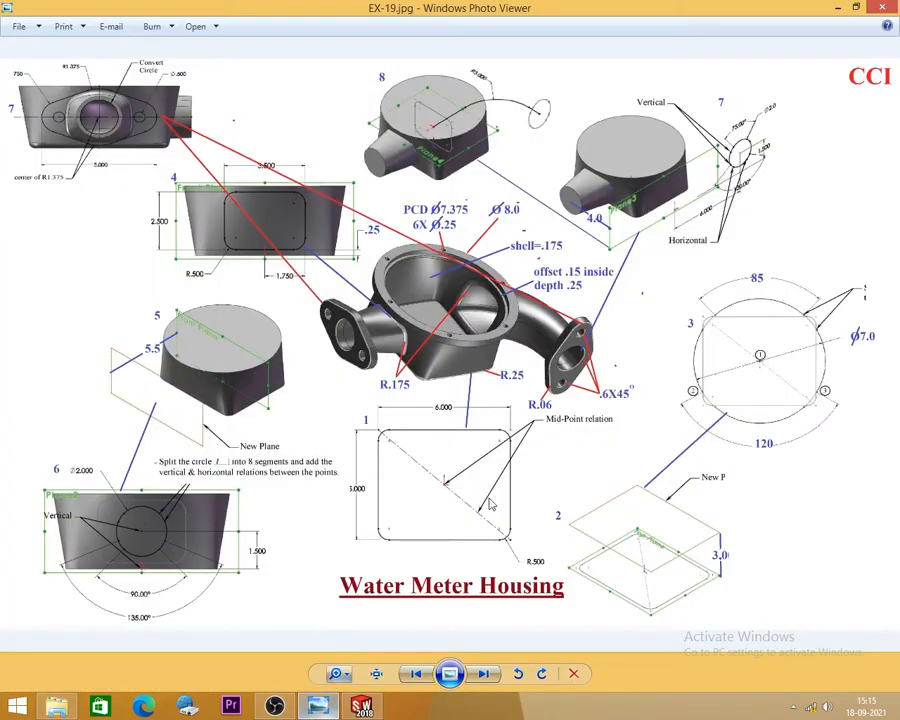
scroll(772, 148, up, 4)
scroll(428, 141, down, 2)
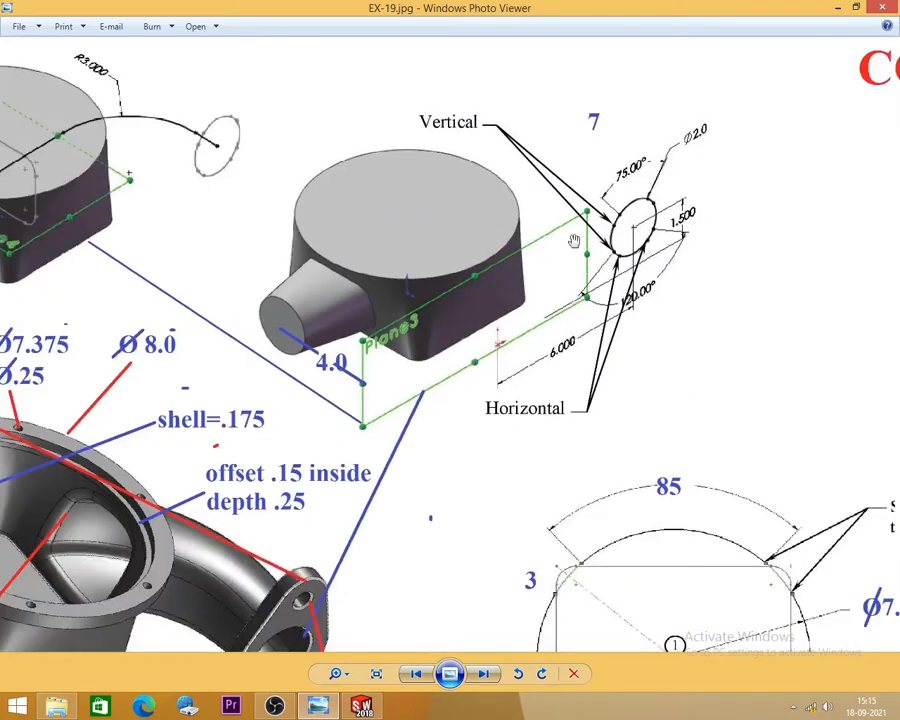
scroll(586, 124, up, 1)
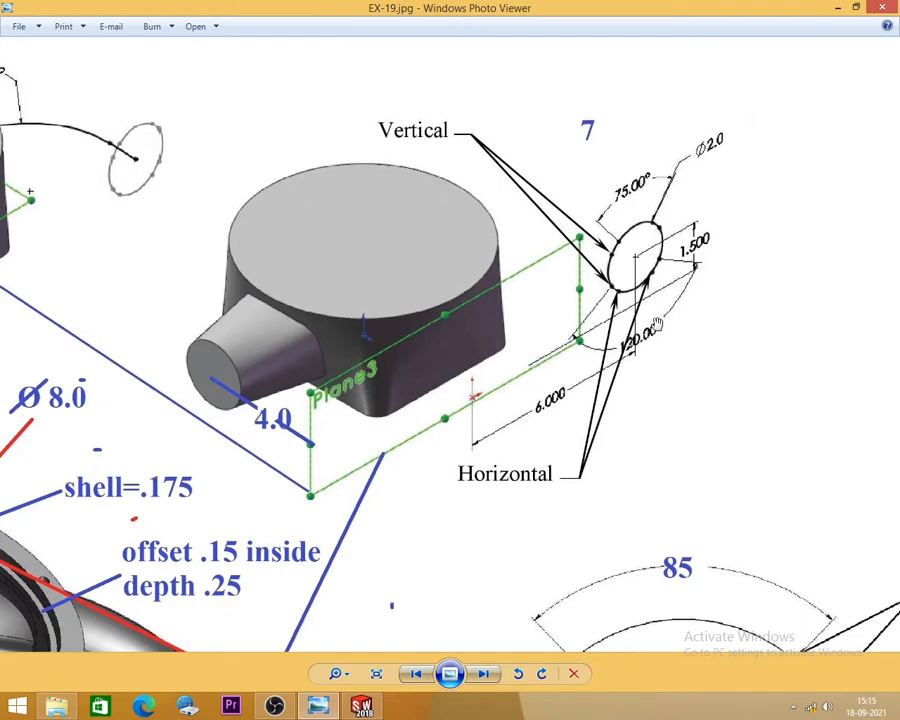
Return to the part in SolidWorks and dimension the circle's centre 6 in horizontally from the origin.
click(362, 709)
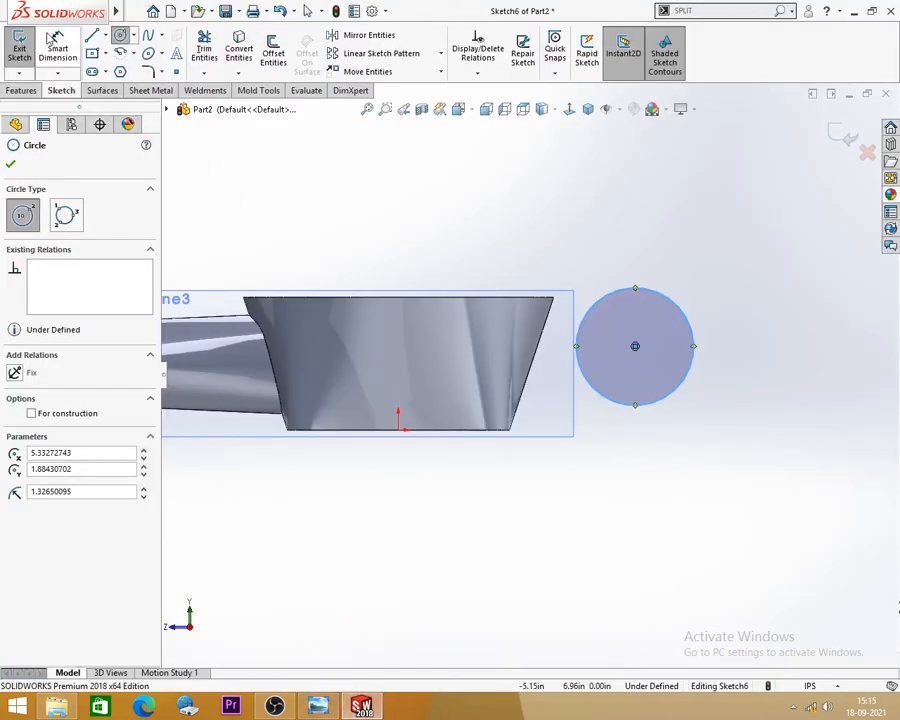
key(Escape)
click(398, 432)
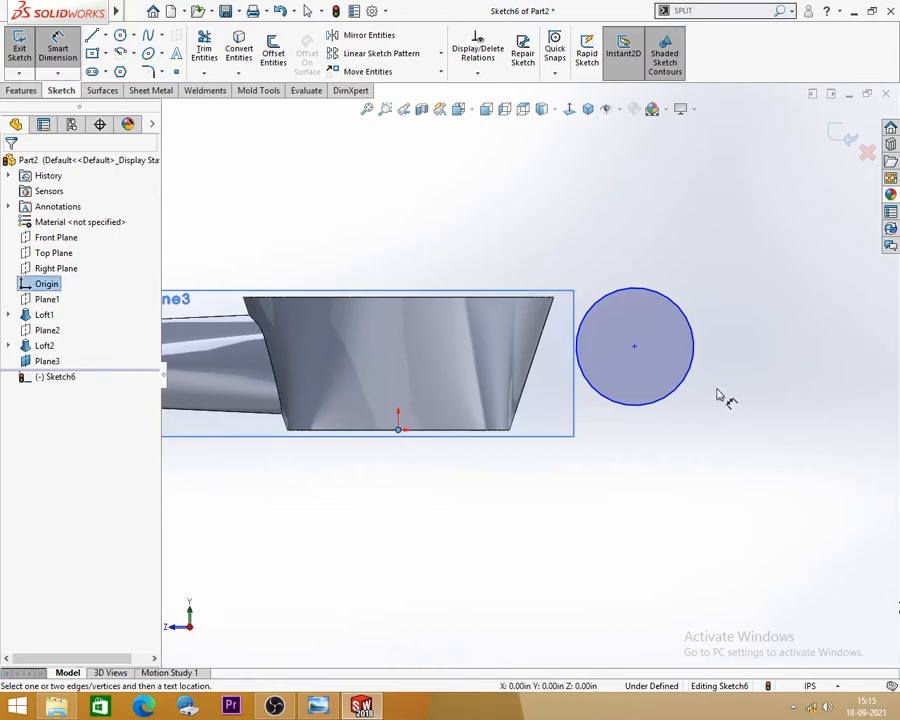
click(634, 347)
click(532, 518)
text(6)
key(Return)
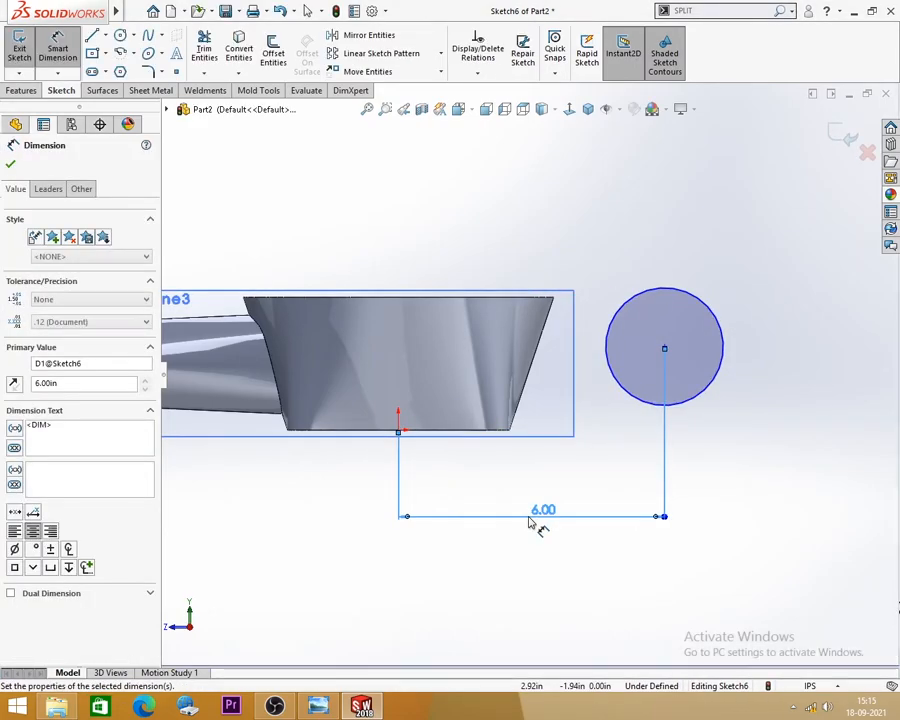
Check the outlet circle's diameter on the reference drawing and dimension the sketched circle to a diameter of 2 in.
click(318, 706)
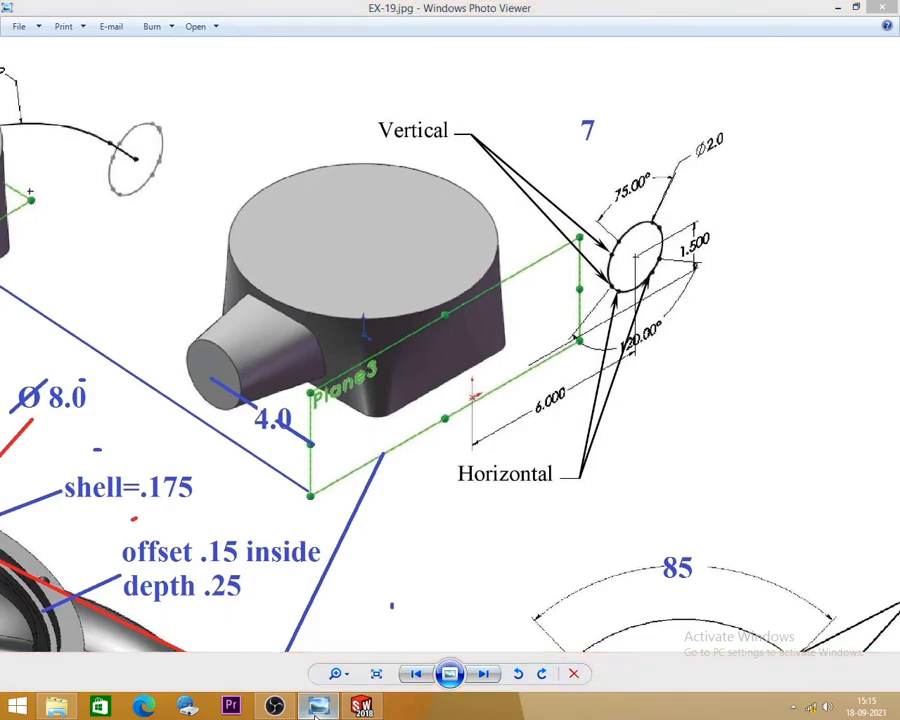
click(318, 706)
click(700, 302)
click(750, 255)
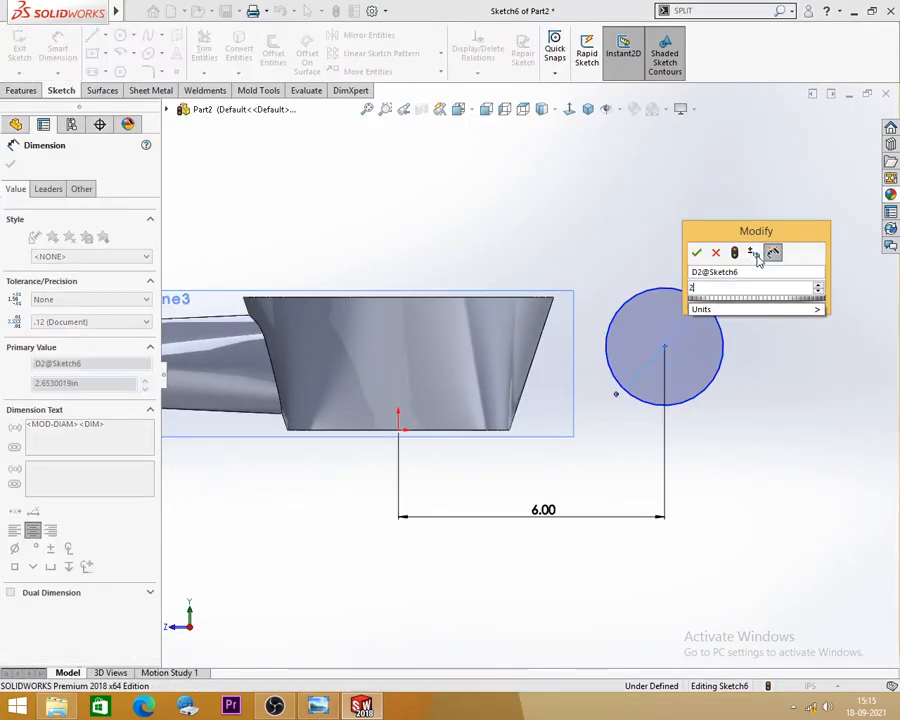
text(2)
key(Return)
Check the height on the reference drawing and dimension the circle's centre 1.5 in above the body's bottom edge.
key(alt+Tab)
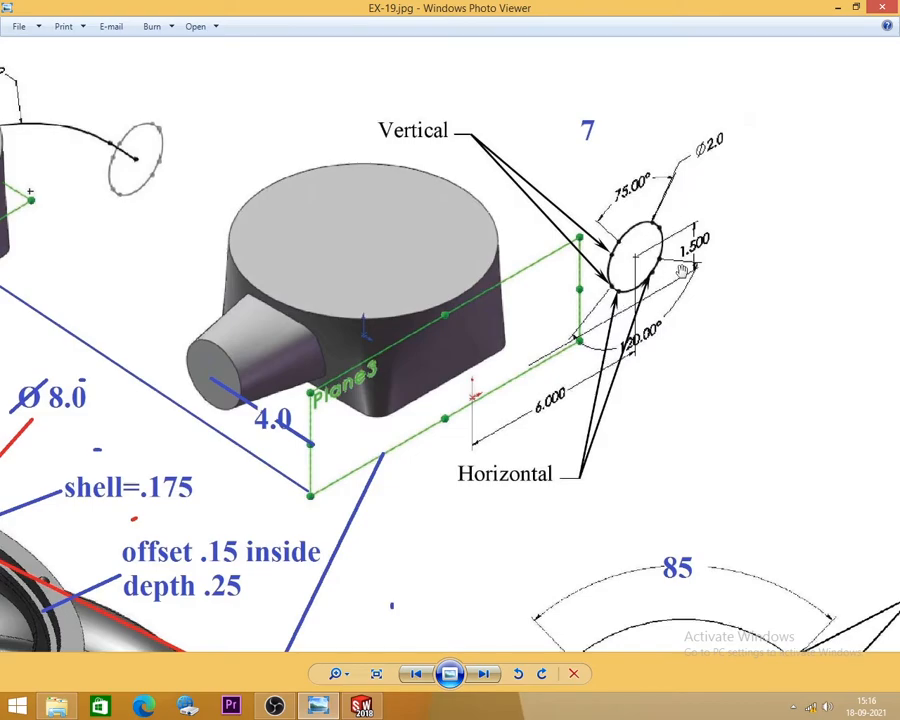
key(alt+Tab)
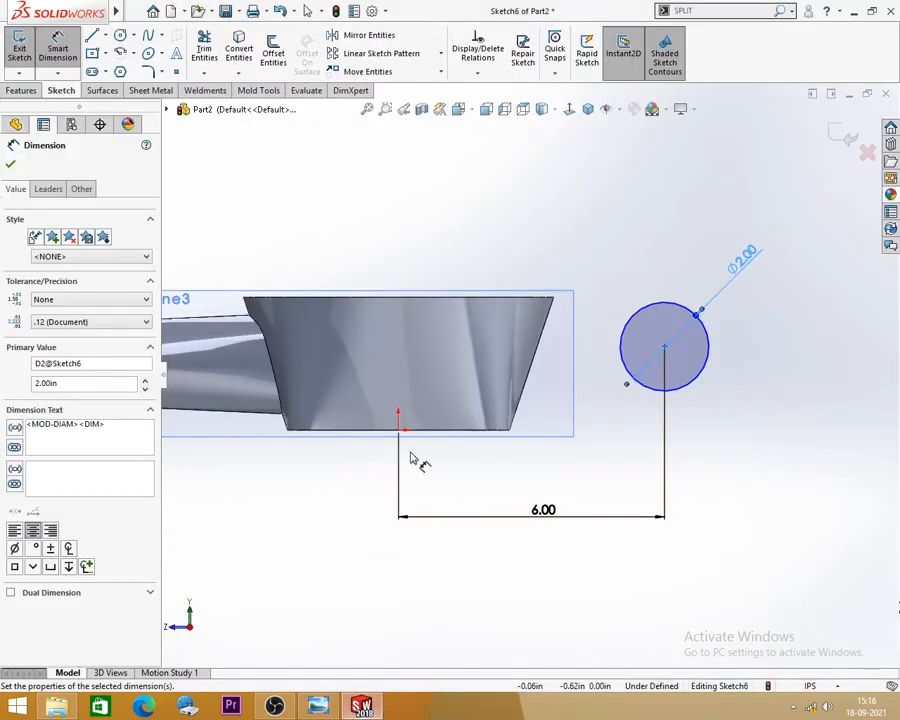
click(462, 436)
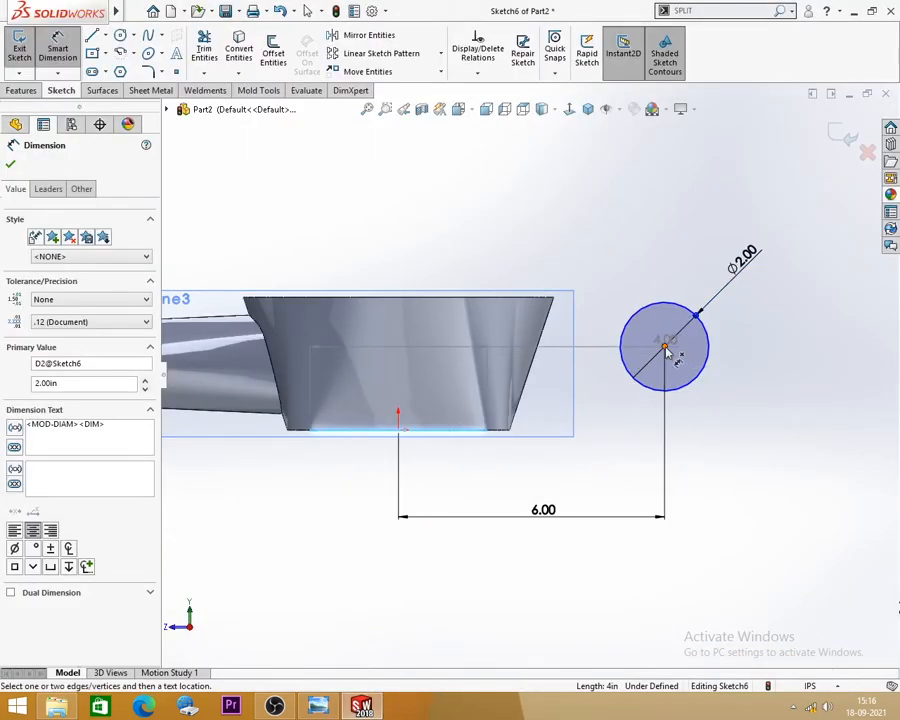
click(666, 348)
click(793, 398)
text(1.5)
key(Return)
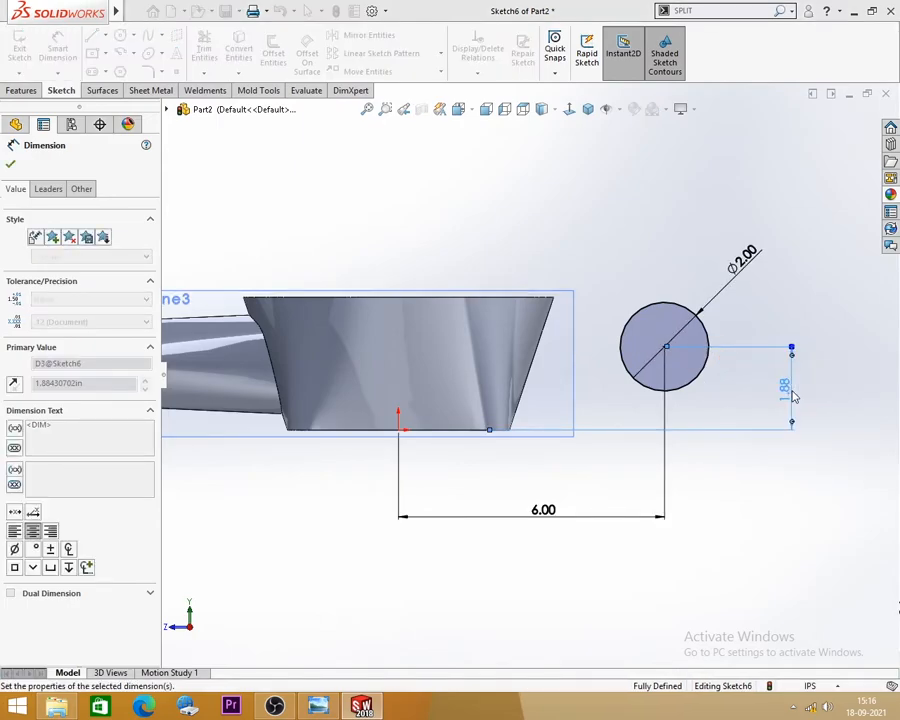
click(11, 164)
Split the circle with Split Entities at eight points, two in each quadrant.
scroll(729, 409, down, 2)
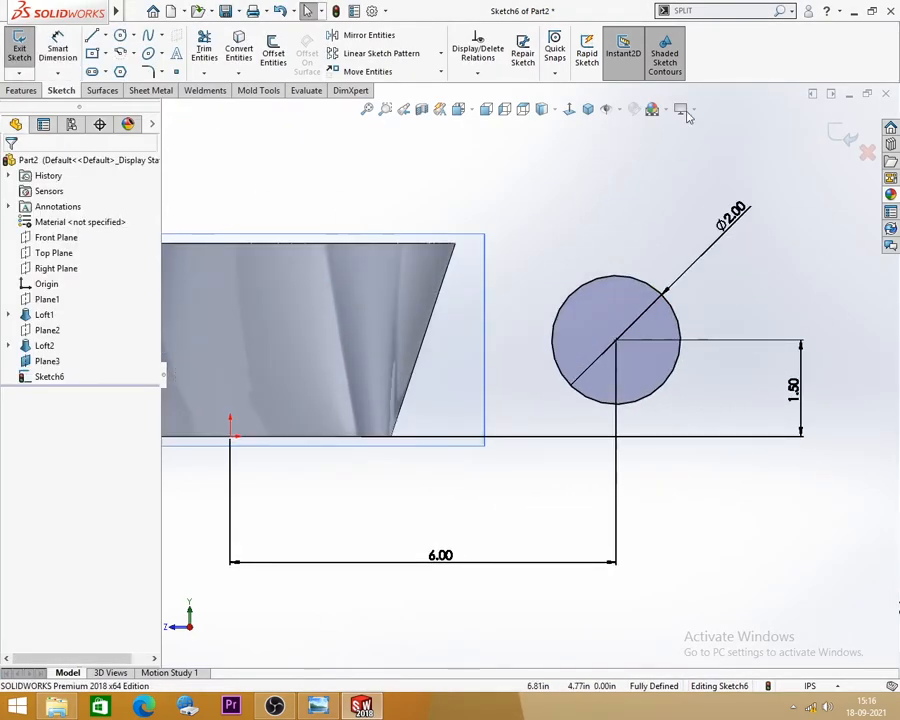
click(695, 29)
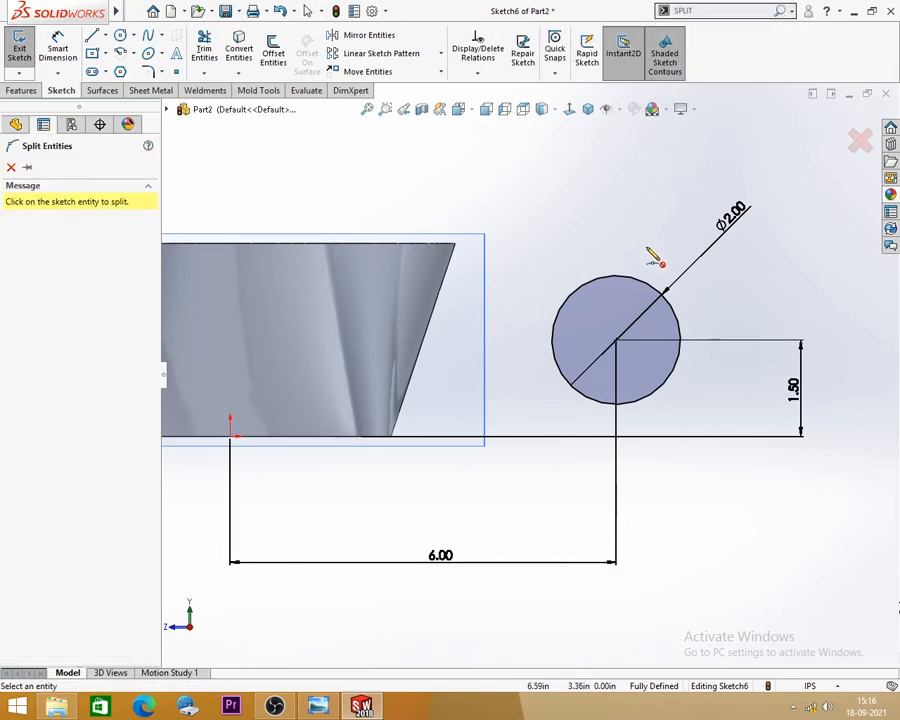
scroll(663, 372, down, 1)
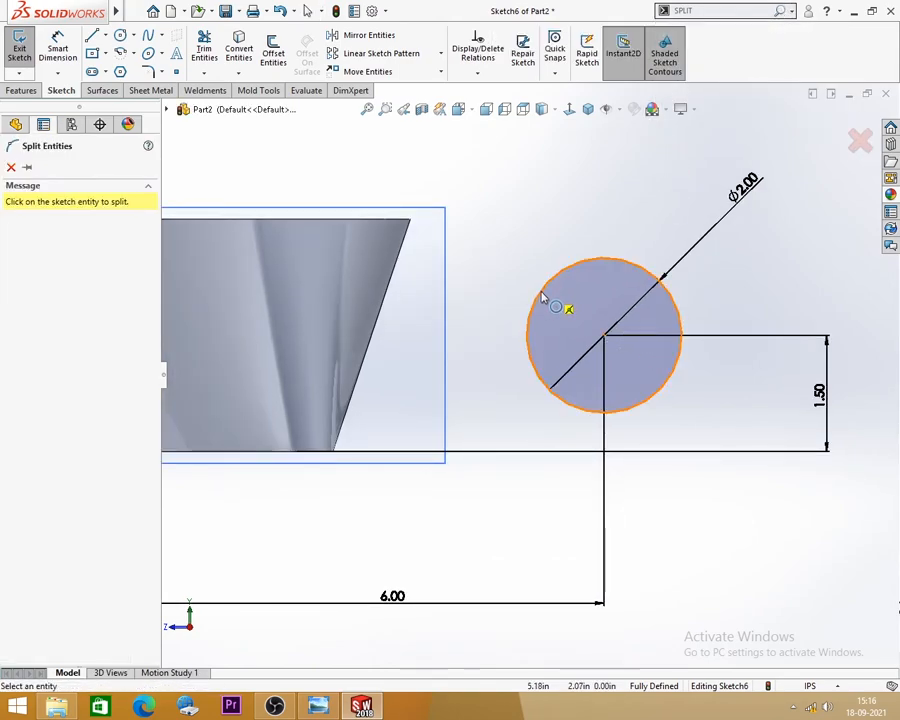
click(540, 291)
click(571, 265)
click(651, 274)
click(677, 306)
click(675, 370)
click(641, 404)
click(563, 403)
click(534, 370)
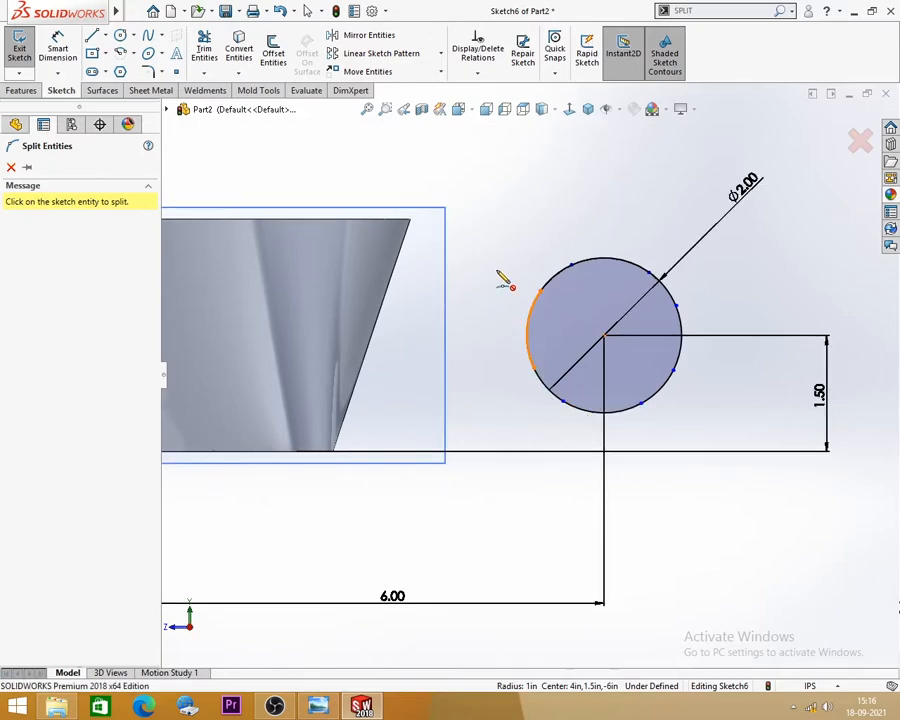
key(Escape)
Make the two lowest split points horizontal to each other, and likewise the two outer split points of the lower half.
scroll(652, 448, down, 2)
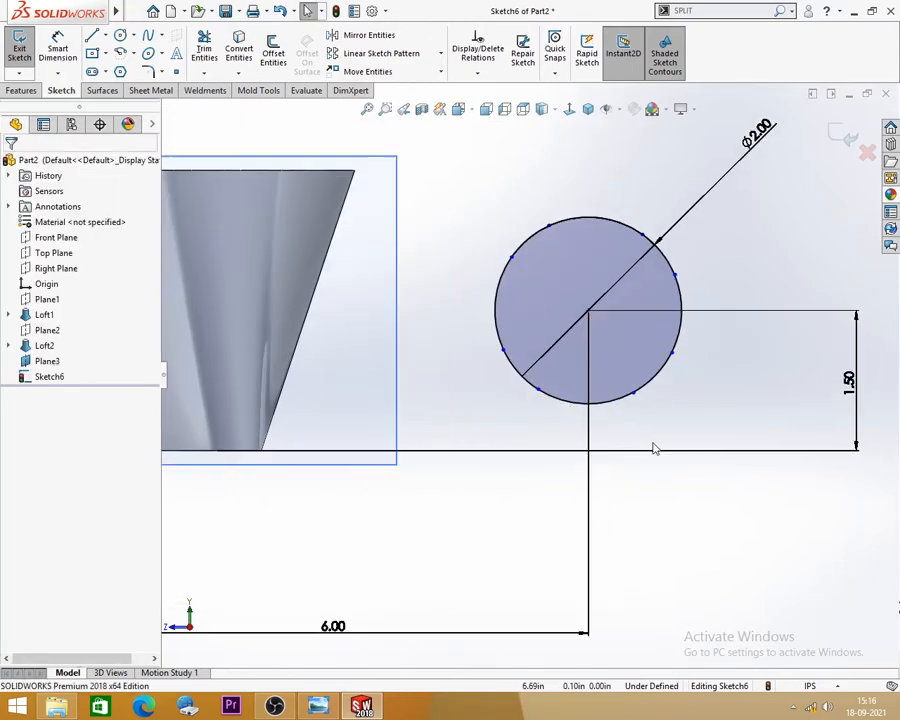
scroll(650, 306, down, 1)
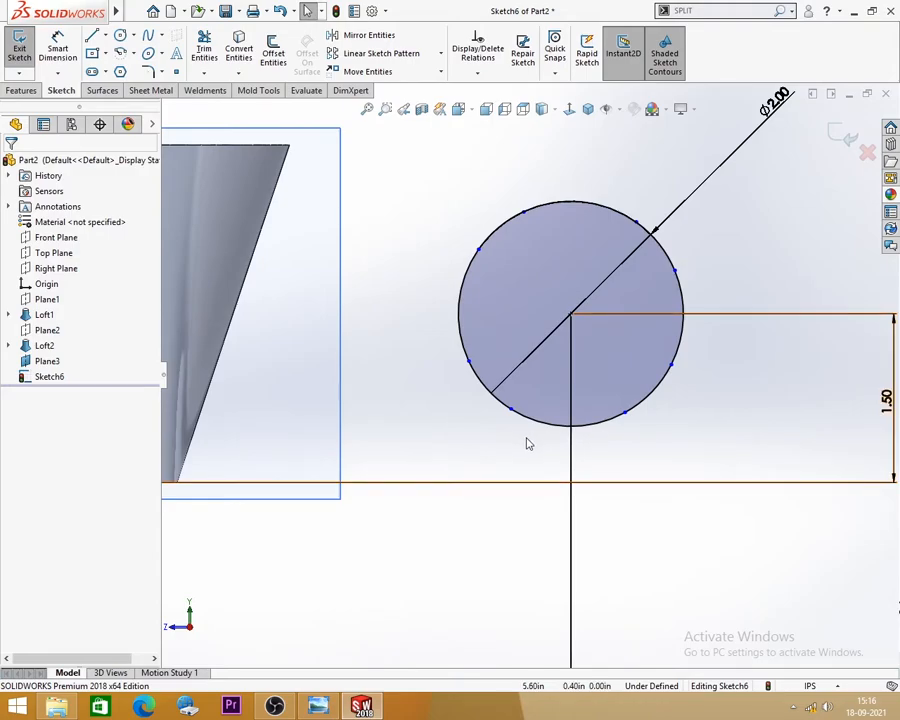
click(510, 410)
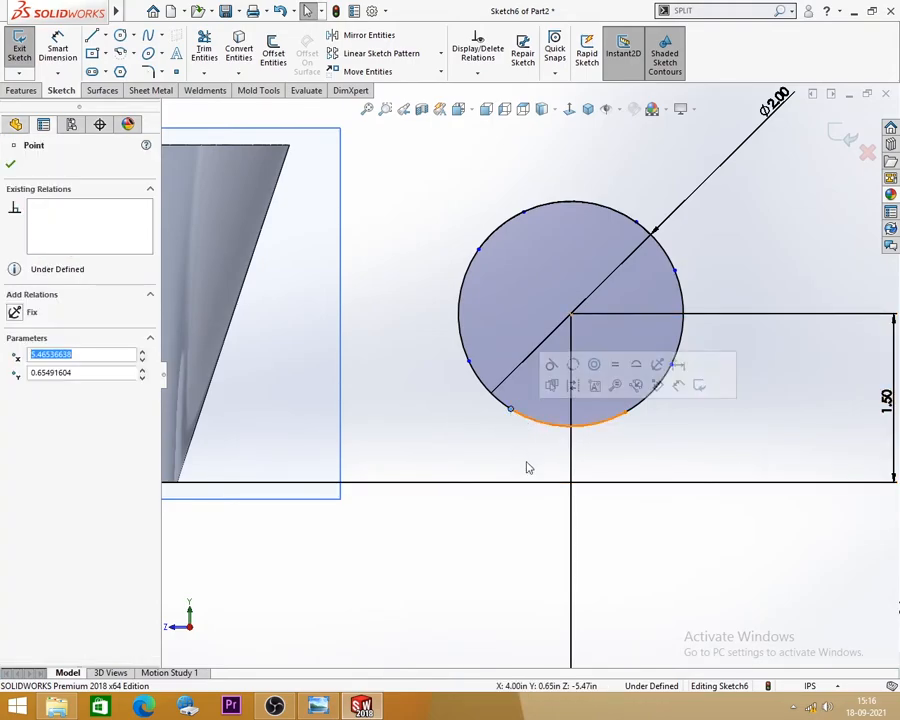
ctrl+click(625, 413)
click(668, 349)
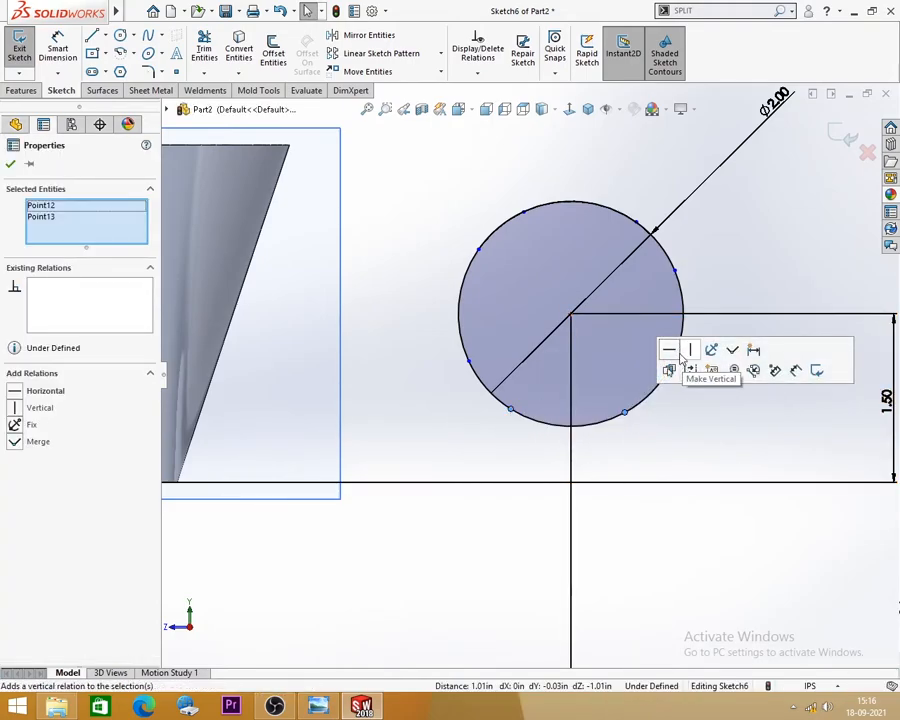
click(706, 426)
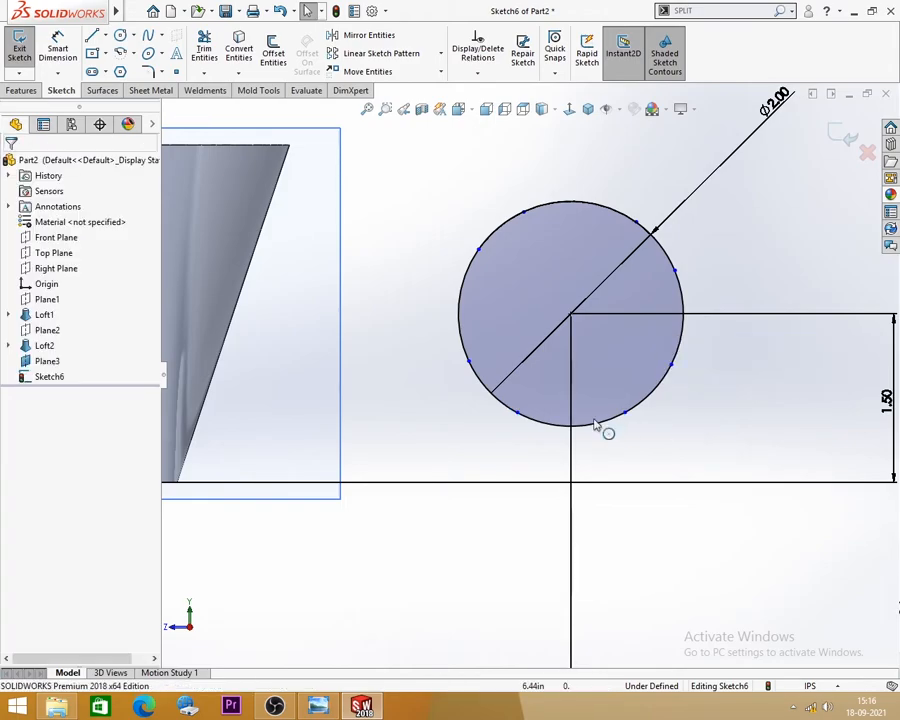
click(469, 362)
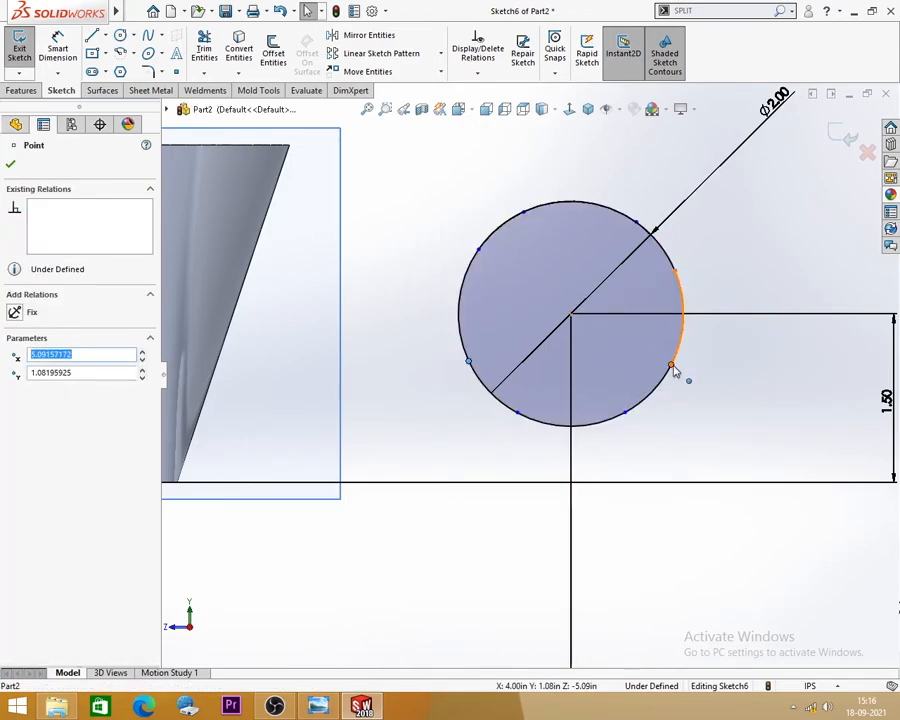
ctrl+click(673, 368)
click(714, 304)
key(Escape)
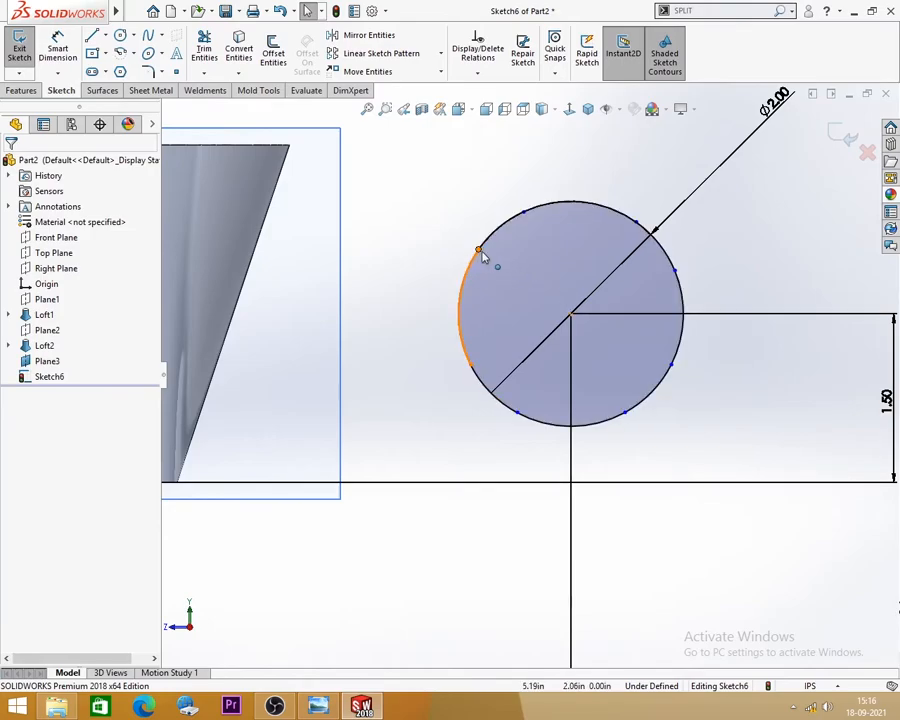
Make the two outer split points of the upper half horizontal to each other, and likewise the two topmost split points.
click(479, 250)
ctrl+click(674, 270)
click(714, 212)
key(Escape)
click(645, 232)
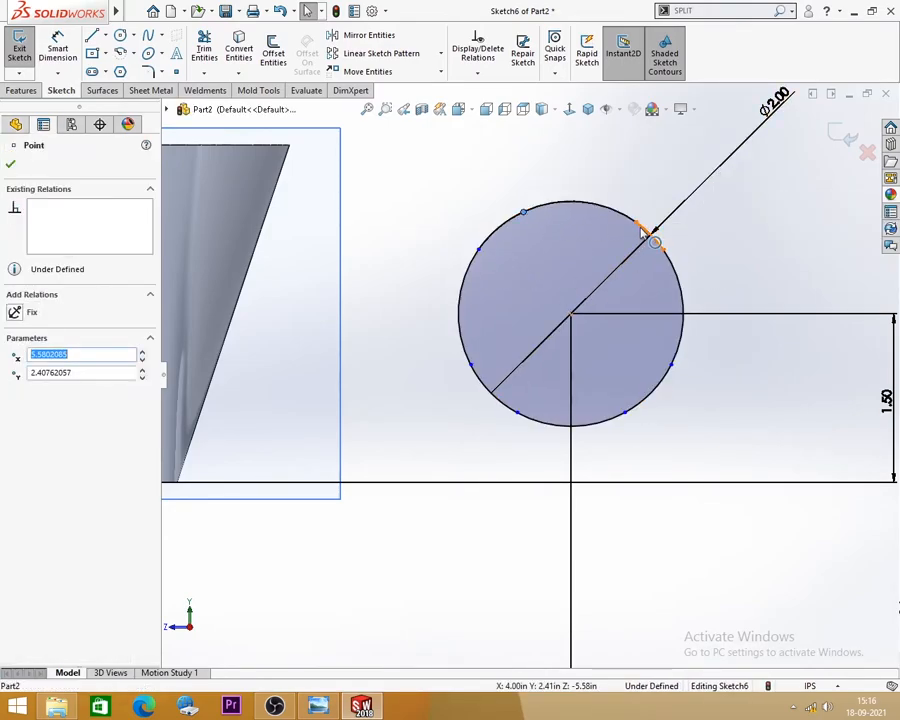
ctrl+click(523, 212)
click(674, 162)
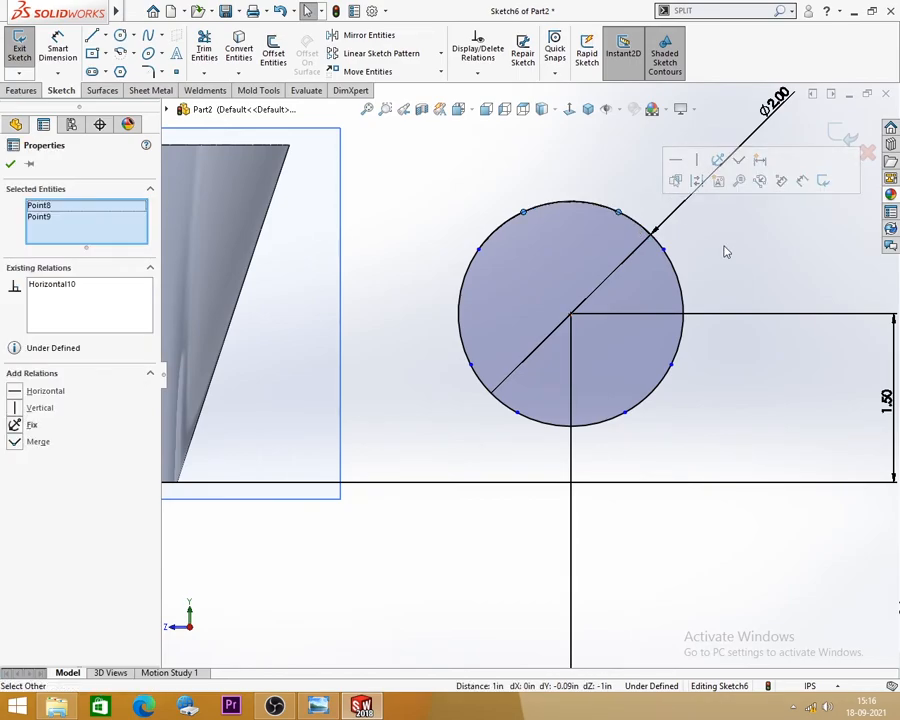
key(Escape)
Add vertical relations between the upper and lower split points on the circle's side away from the body, outer pair and inner pair.
click(663, 250)
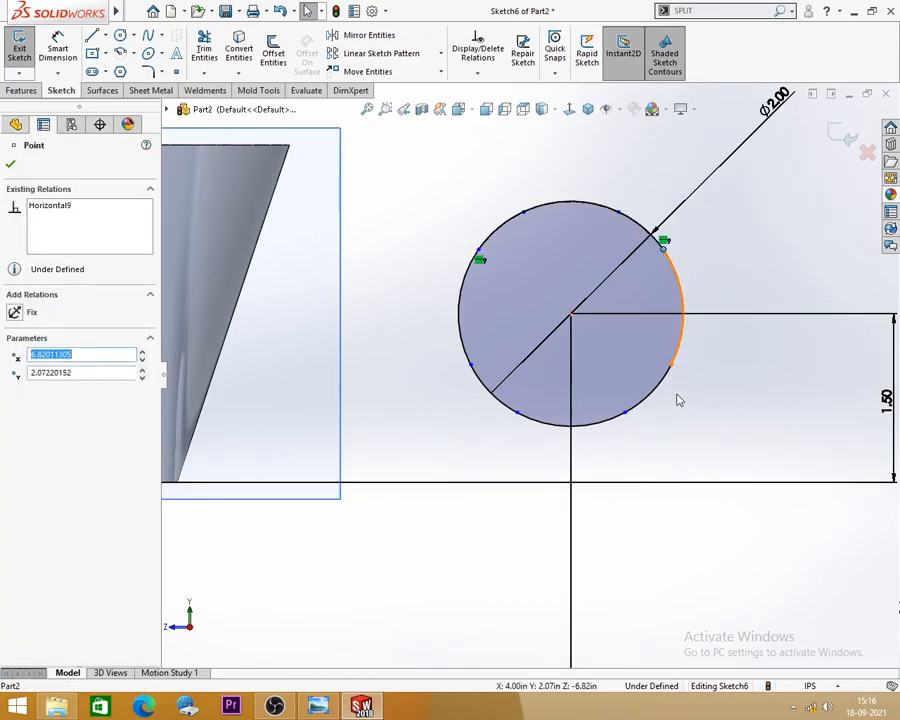
ctrl+click(672, 366)
click(735, 303)
key(Escape)
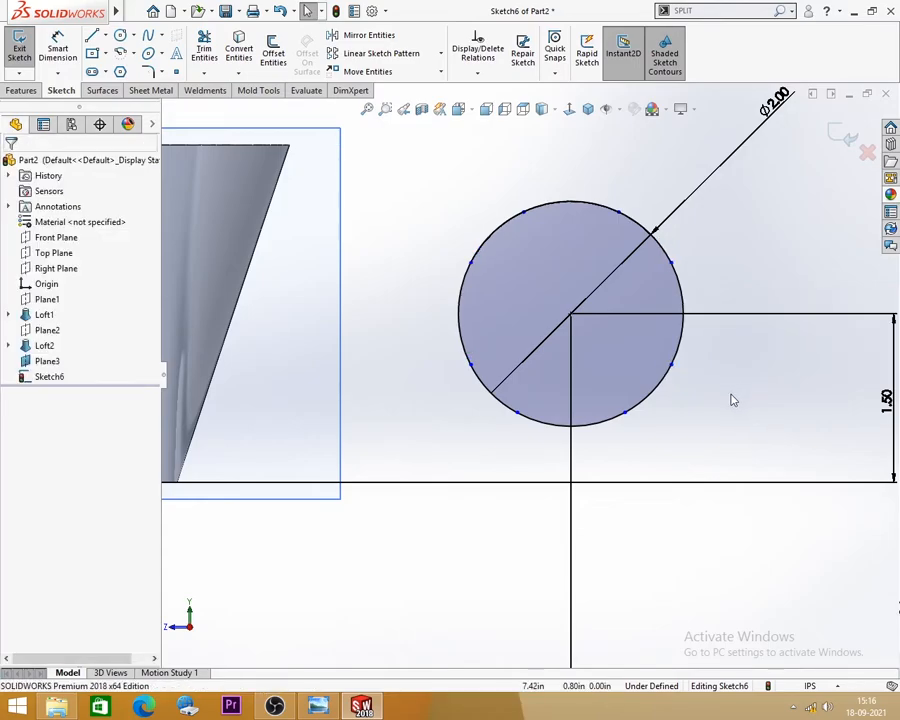
click(618, 211)
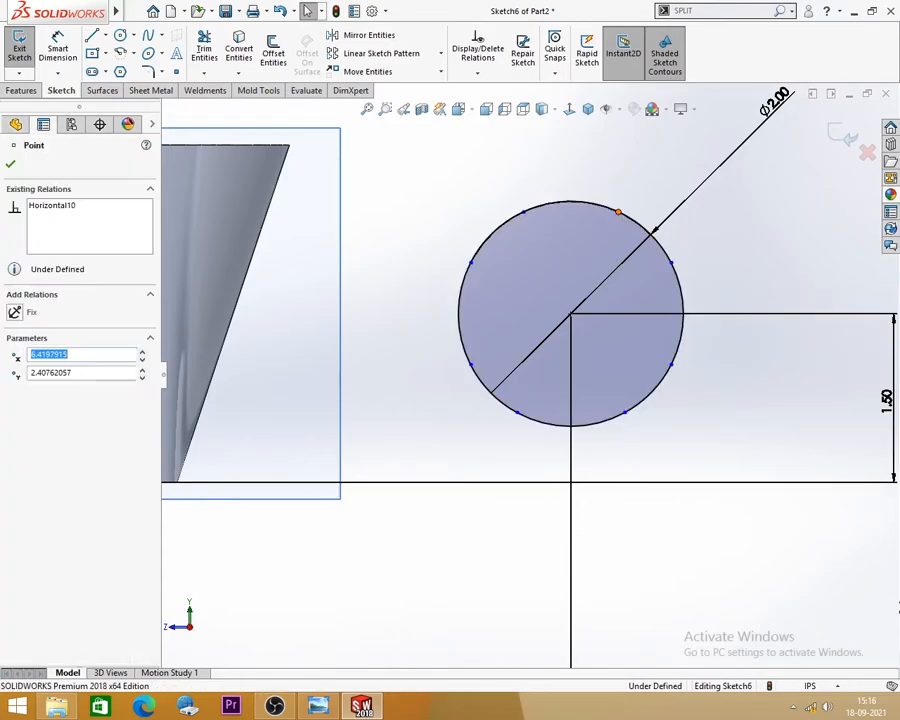
ctrl+click(624, 413)
click(684, 354)
key(Escape)
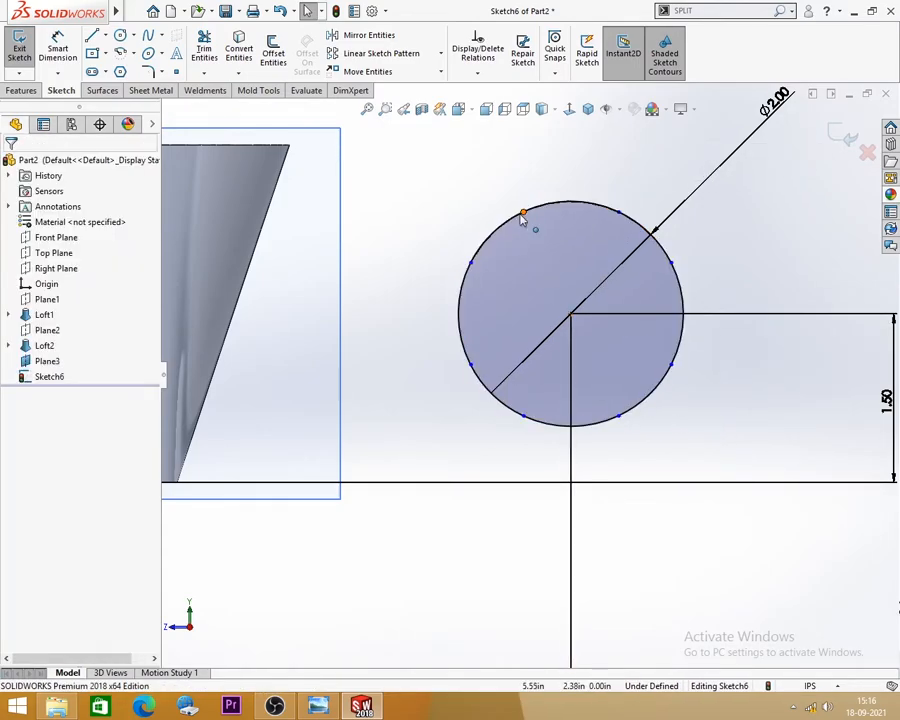
Add vertical relations between the upper and lower split points on the circle's side facing the body, inner pair and outer pair.
click(524, 215)
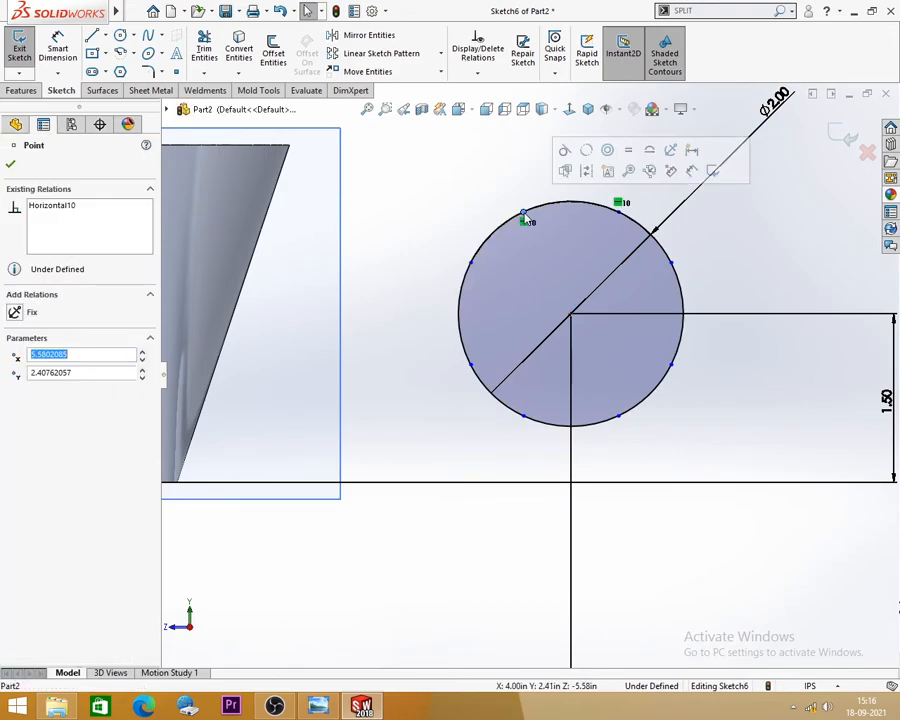
ctrl+click(523, 416)
click(588, 360)
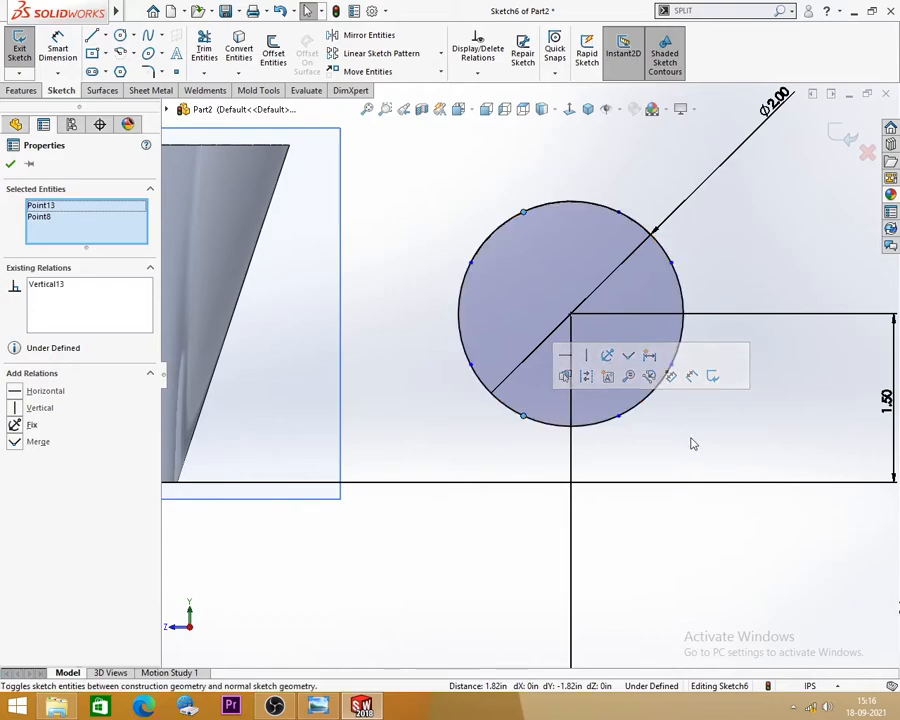
click(688, 440)
click(471, 263)
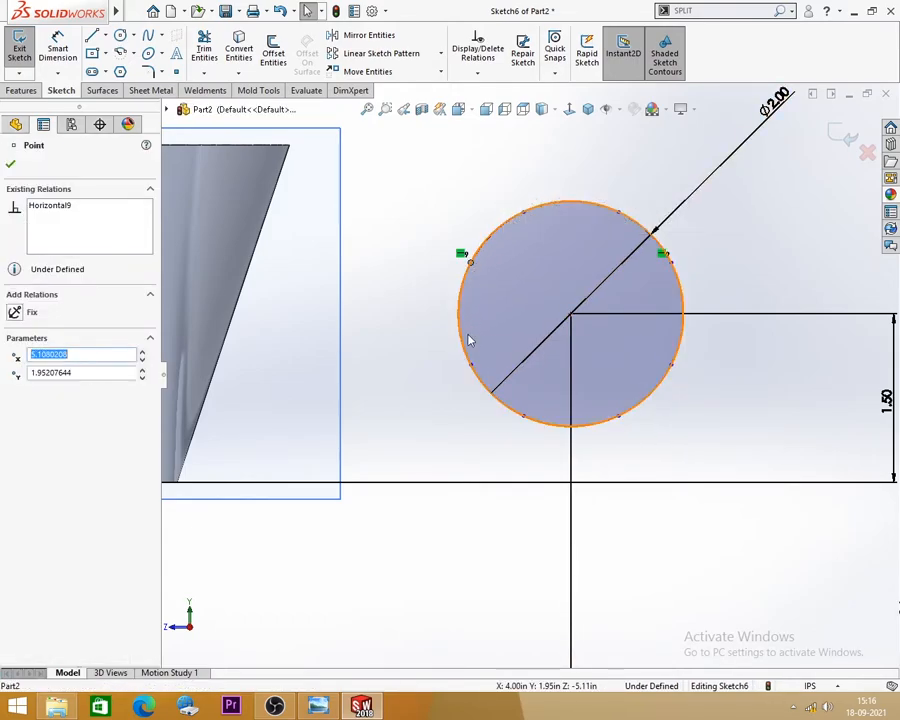
ctrl+click(472, 364)
click(532, 303)
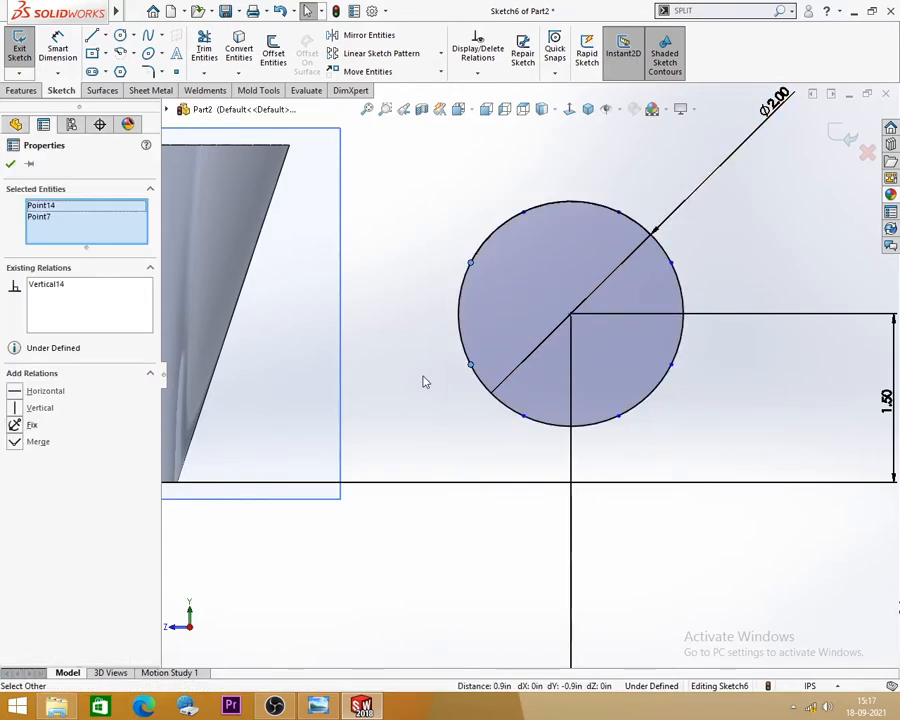
click(414, 372)
click(105, 37)
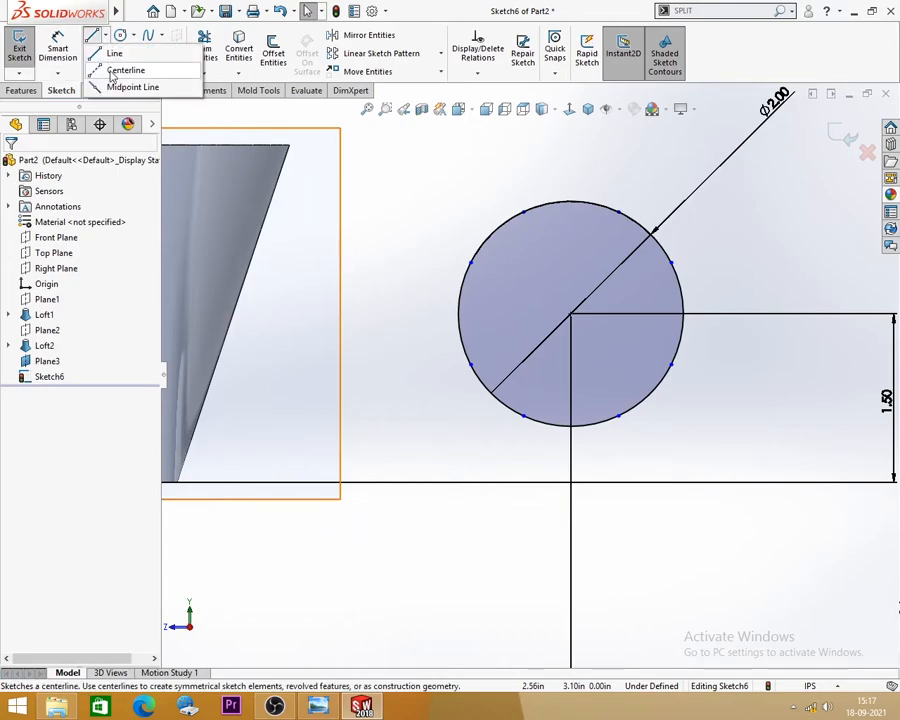
click(125, 70)
click(523, 212)
click(523, 415)
key(Escape)
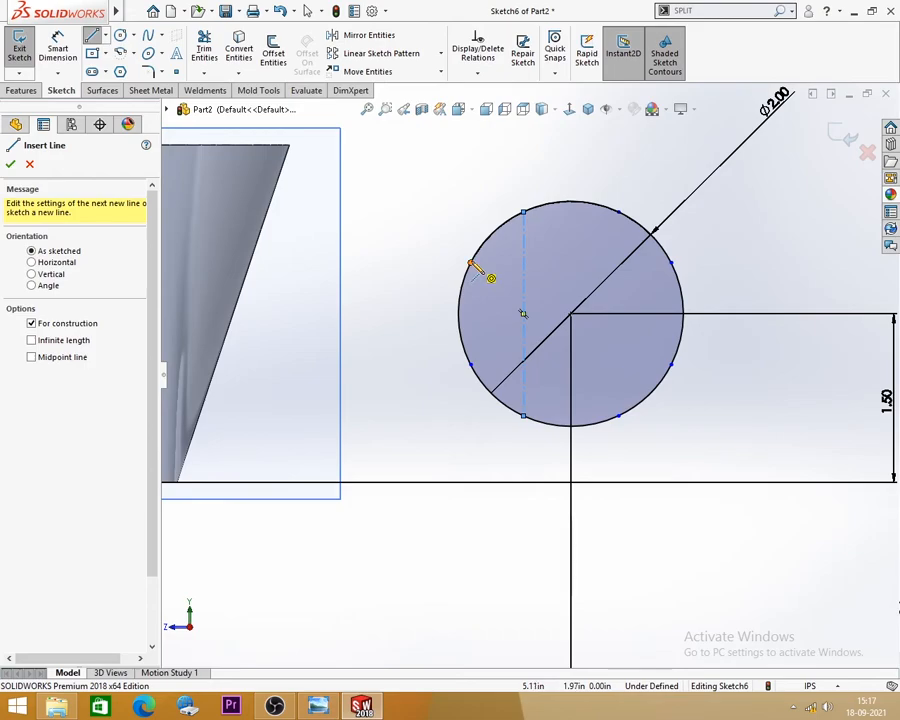
click(470, 263)
click(670, 263)
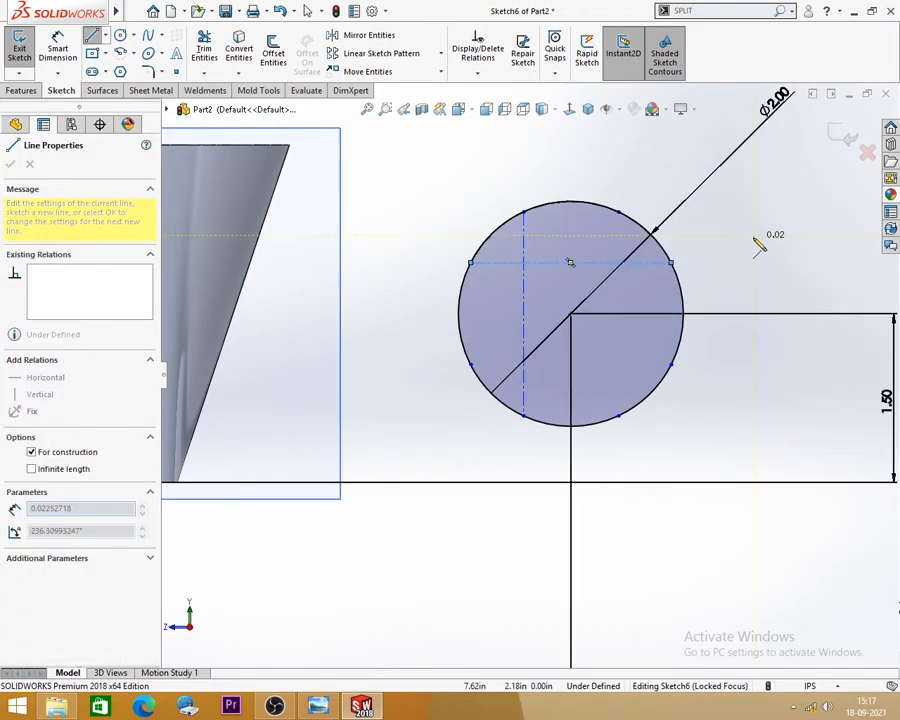
key(Escape)
click(581, 263)
key(Delete)
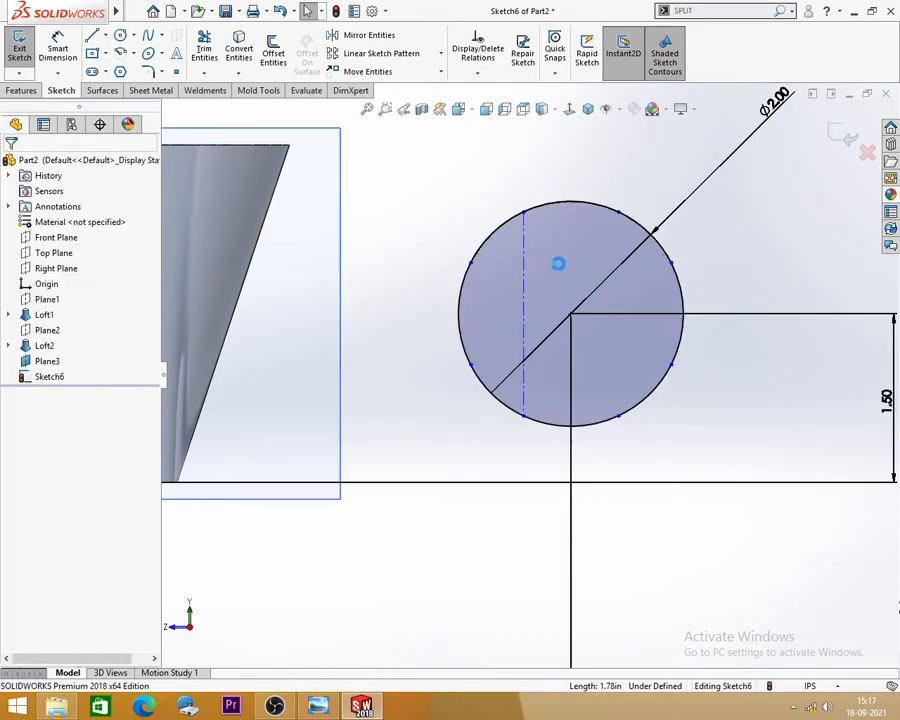
click(524, 231)
key(Delete)
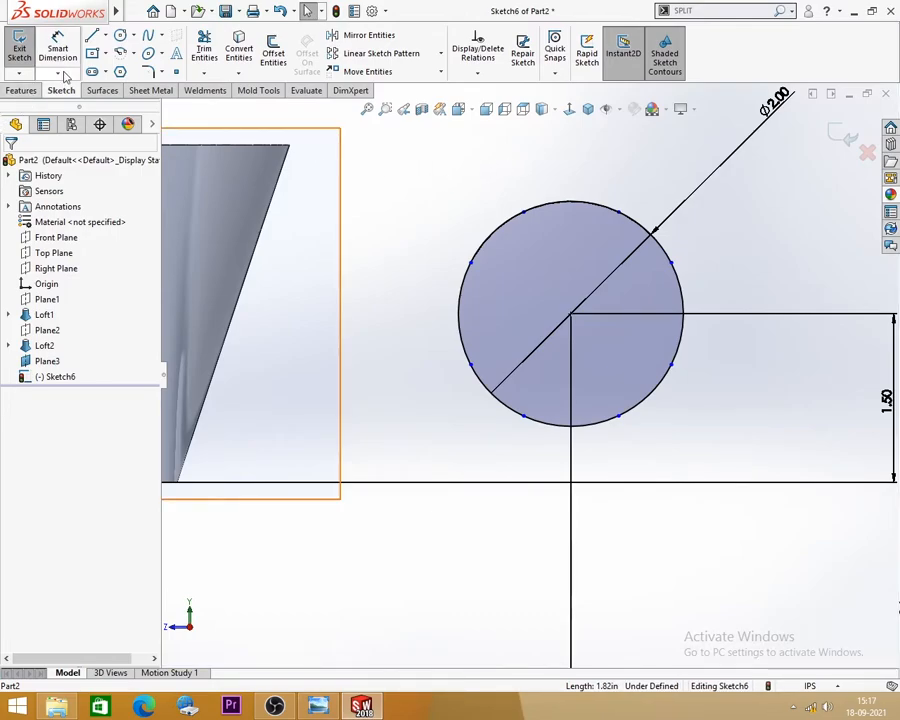
Dimension the angle between the two topmost split points about the circle's center at 75°, as given in the reference drawing.
click(315, 706)
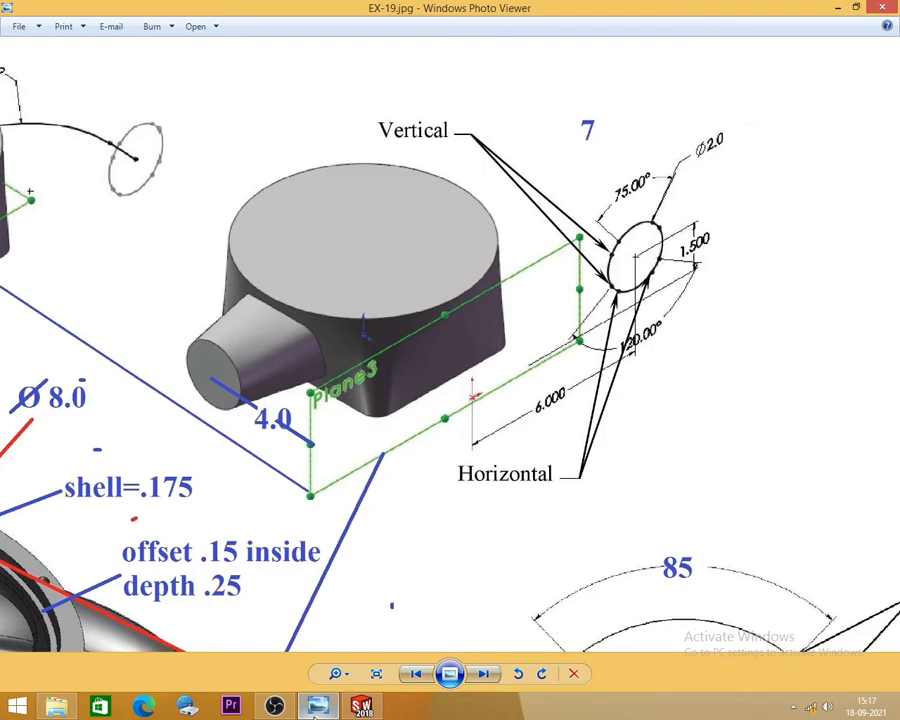
click(361, 706)
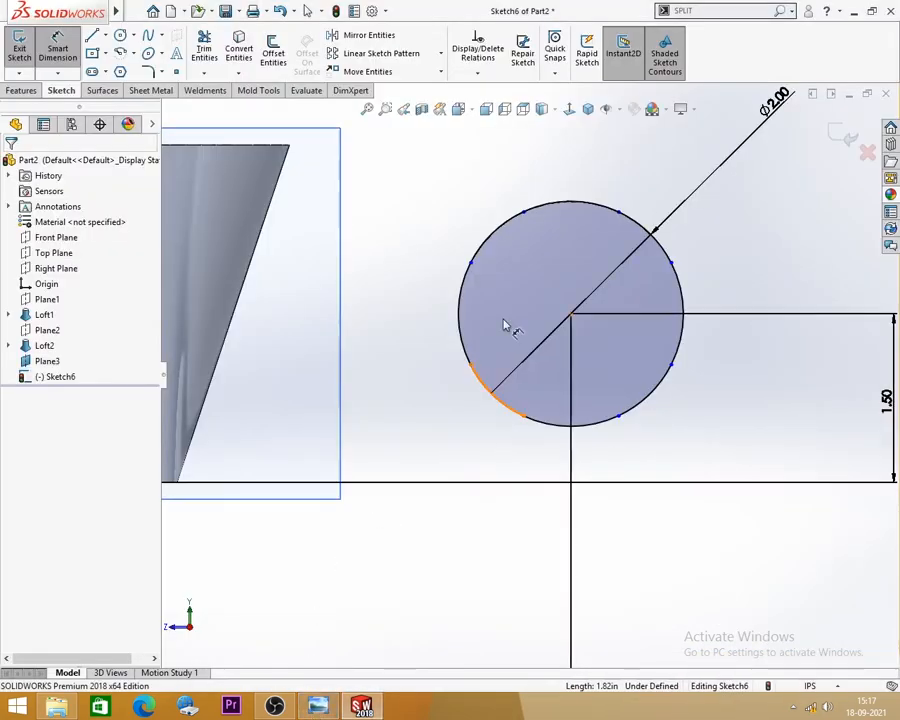
click(523, 214)
click(619, 213)
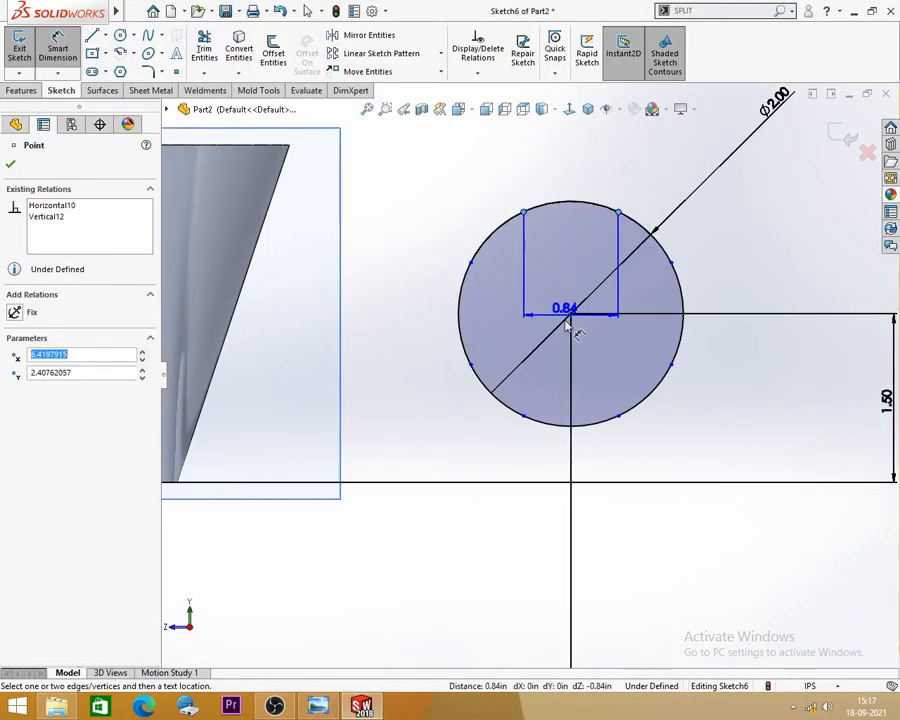
click(571, 318)
click(576, 174)
text(75)
key(Return)
click(708, 242)
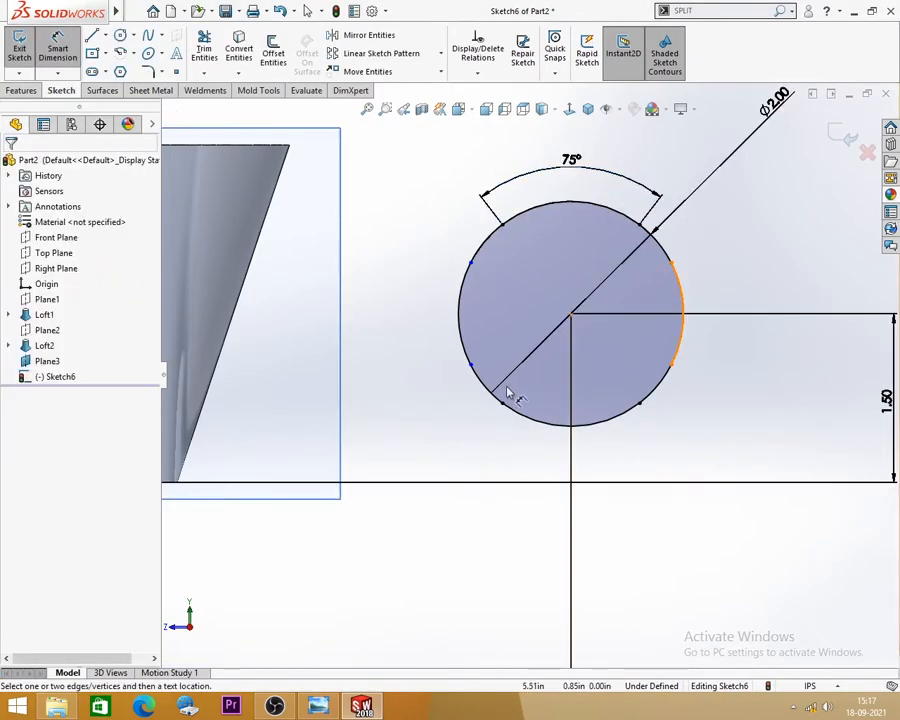
Dimension the angle between the two outer split points of the circle's lower half about its center at 120°.
click(471, 366)
click(671, 365)
click(573, 315)
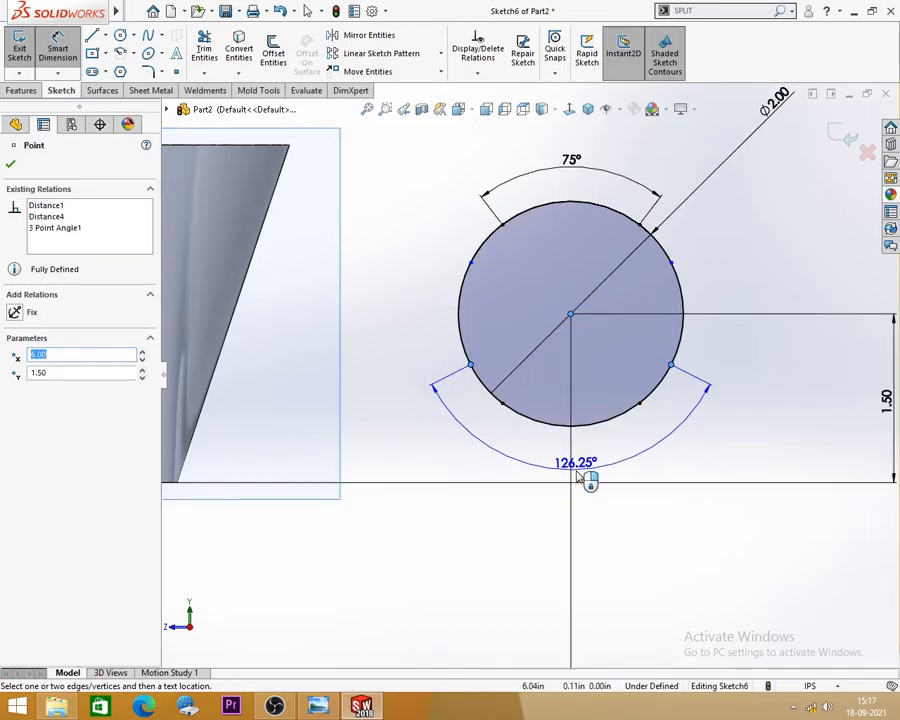
click(588, 490)
text(120)
key(Return)
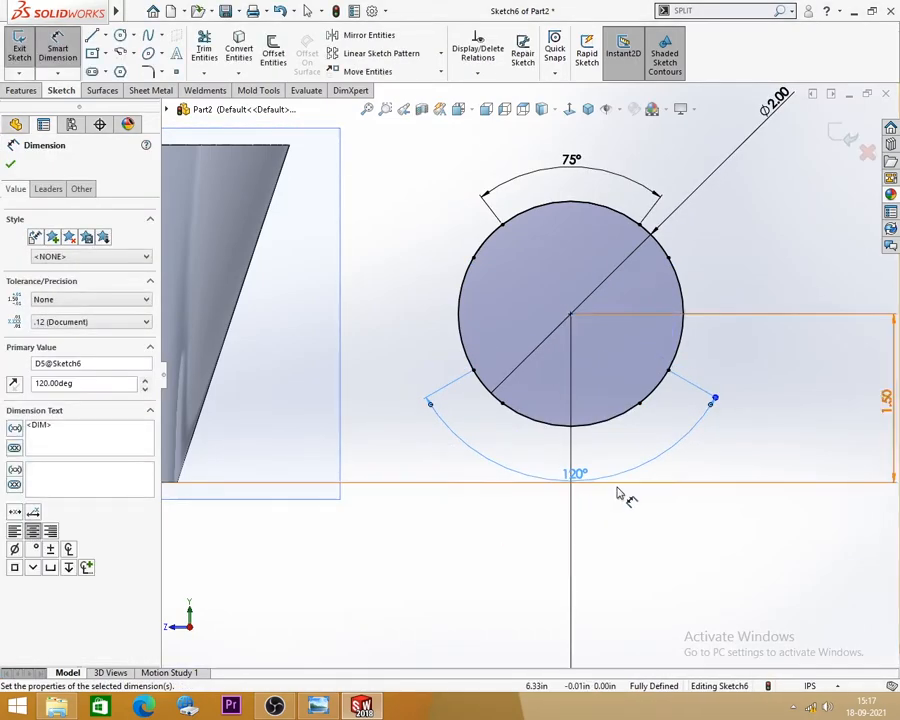
Compare the circle's dimensions with step 7 of the reference drawing and exit the sketch.
click(320, 708)
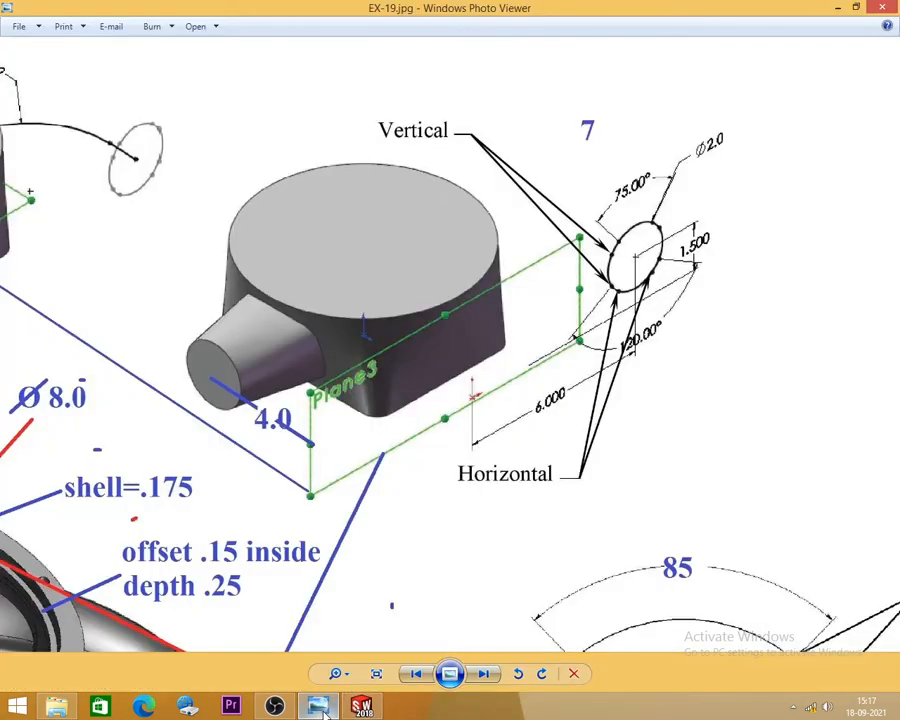
click(320, 708)
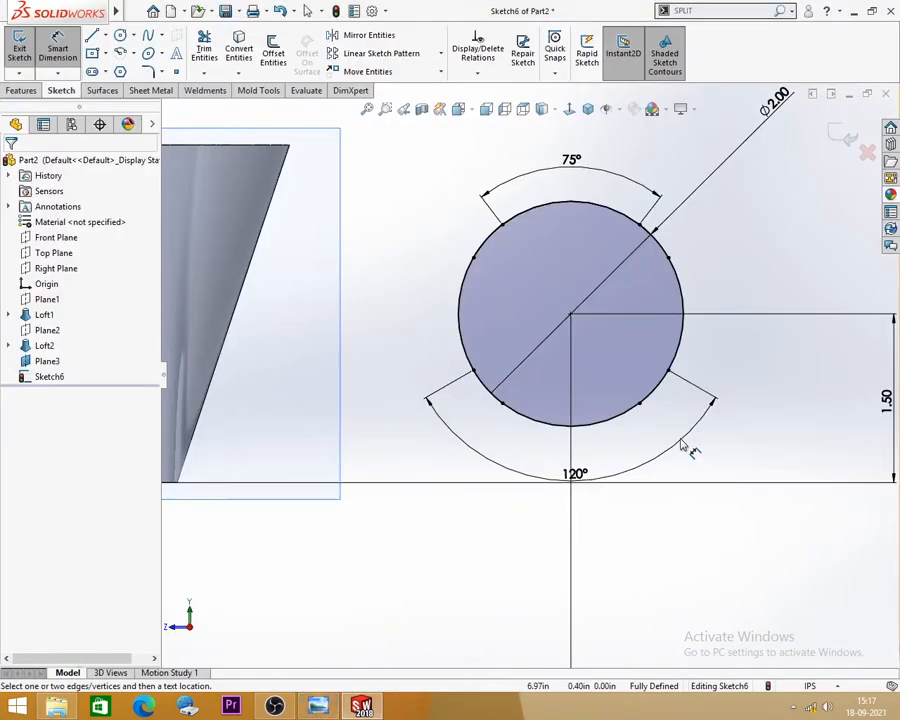
scroll(659, 401, up, 3)
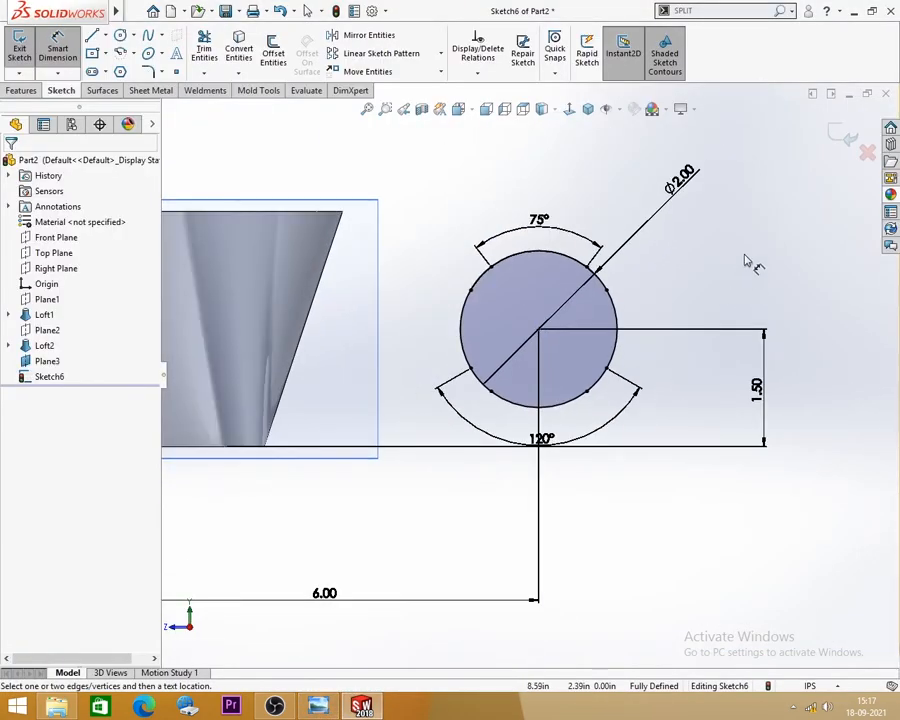
click(846, 135)
Hide Plane3, the reference plane that carries the outlet's circular end profile.
scroll(735, 240, up, 8)
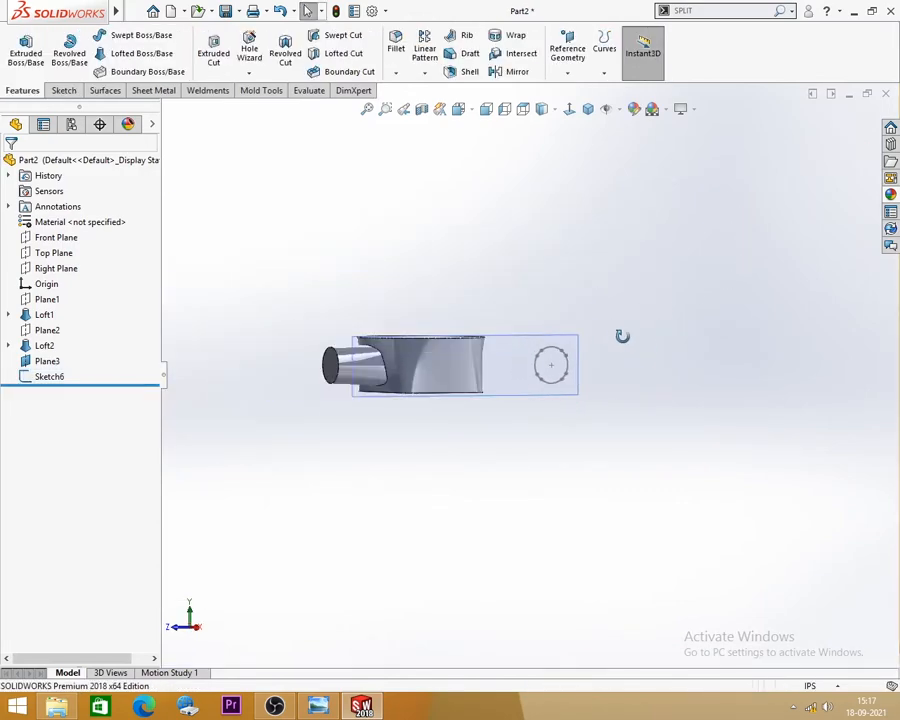
middle_drag(615, 333, 643, 408)
scroll(530, 399, down, 2)
mouse_move(583, 432)
middle_down()
mouse_move(587, 416)
mouse_move(584, 428)
middle_up()
scroll(439, 389, down, 3)
click(592, 320)
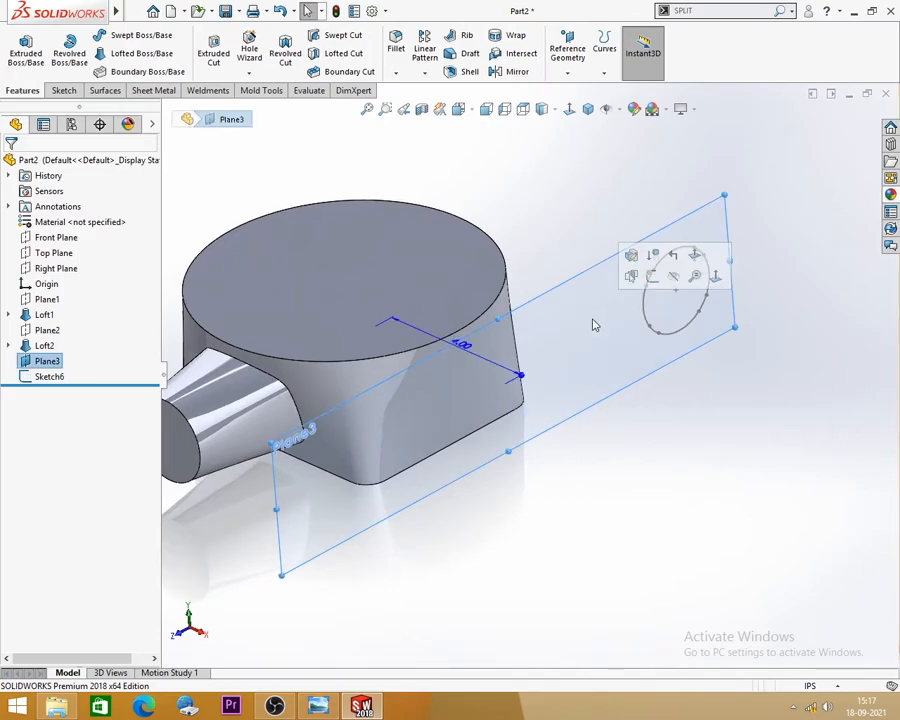
click(669, 280)
scroll(669, 291, up, 3)
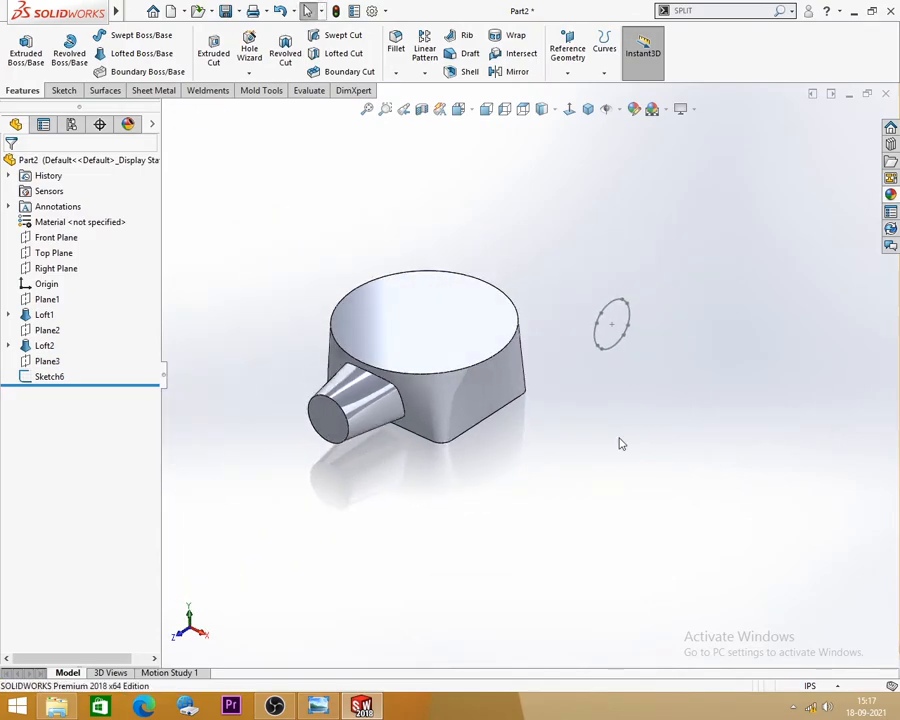
Examine step 8 of the reference drawing for the new plane and the curved path between the outlet's two profiles.
click(318, 706)
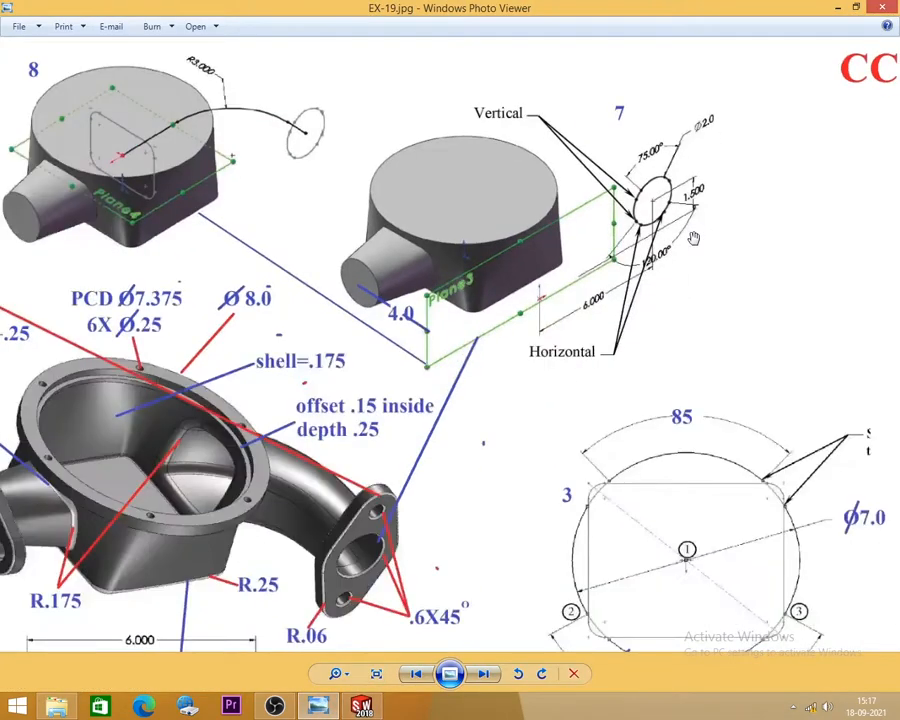
scroll(690, 236, down, 3)
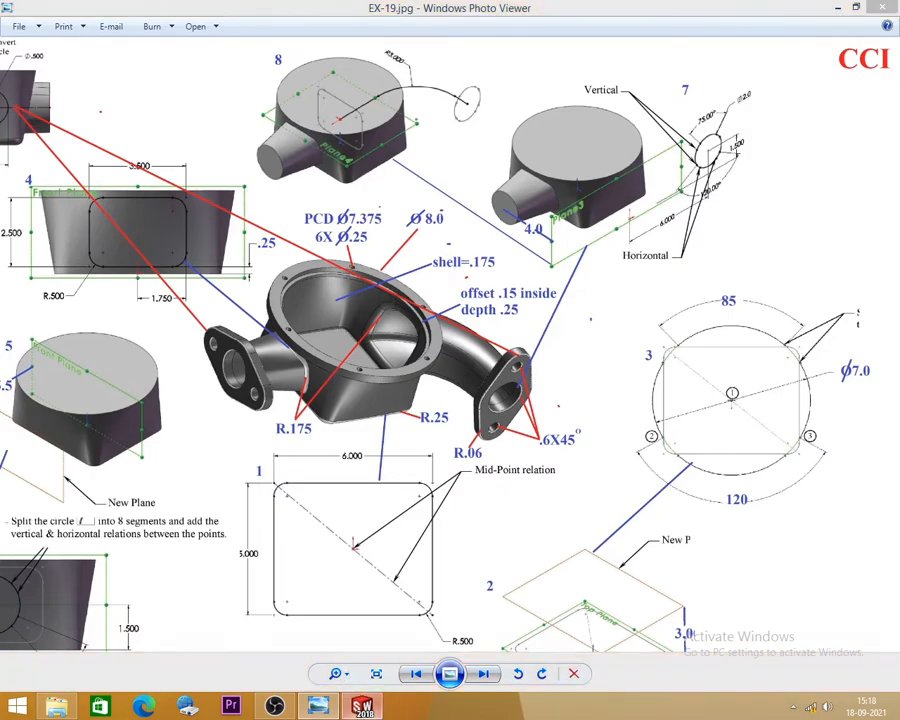
click(360, 705)
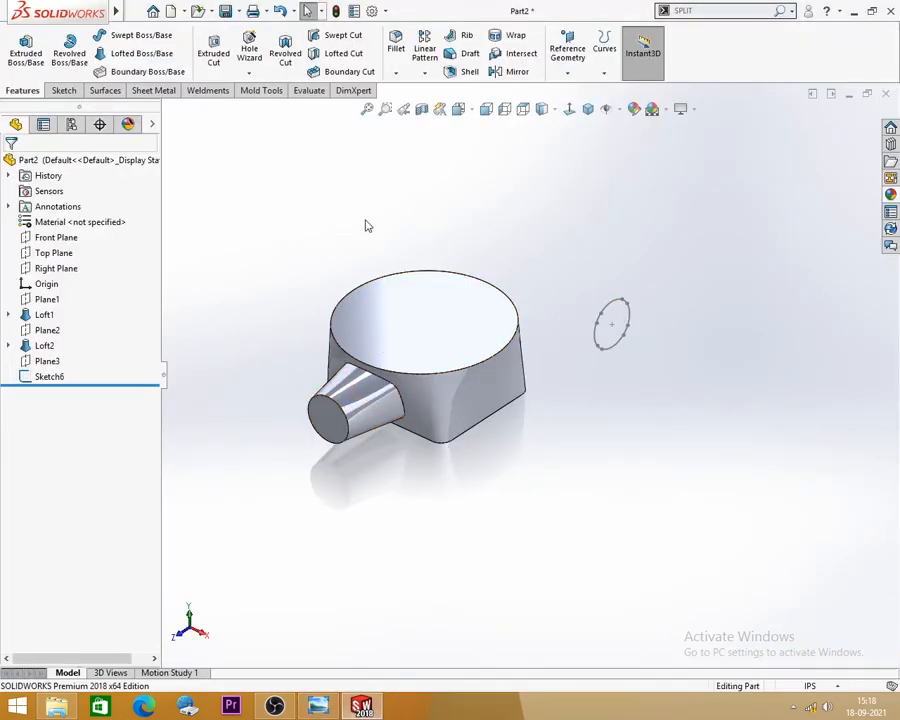
scroll(407, 315, down, 2)
scroll(463, 309, up, 2)
middle_drag(418, 315, 420, 316)
scroll(470, 345, down, 2)
scroll(476, 356, up, 2)
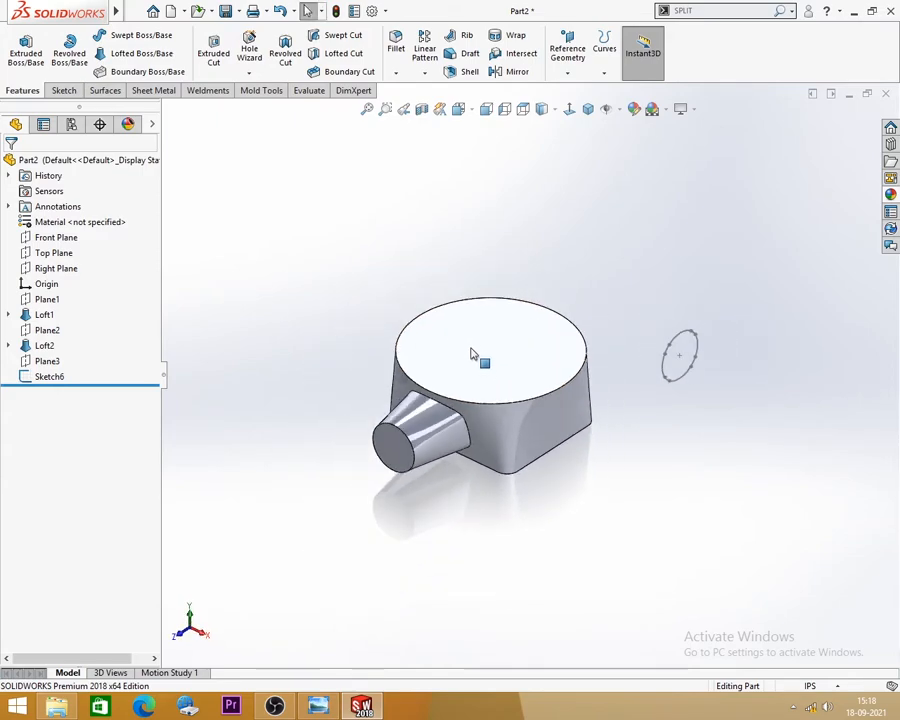
Show Sketch3, the rounded rectangle profile inside Loft2, so it can be reused for the outlet.
click(9, 345)
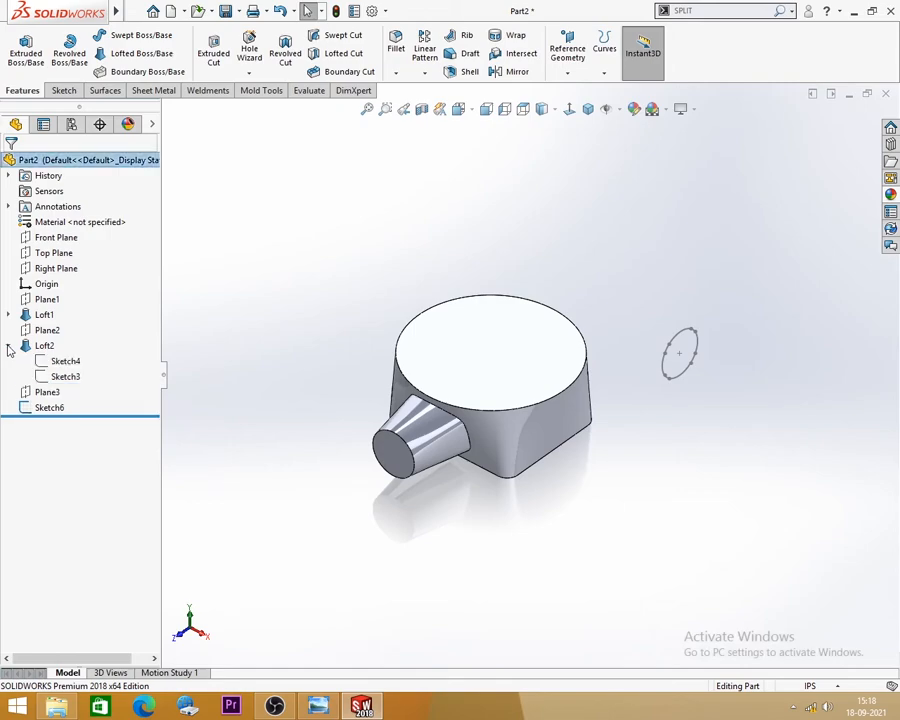
click(67, 379)
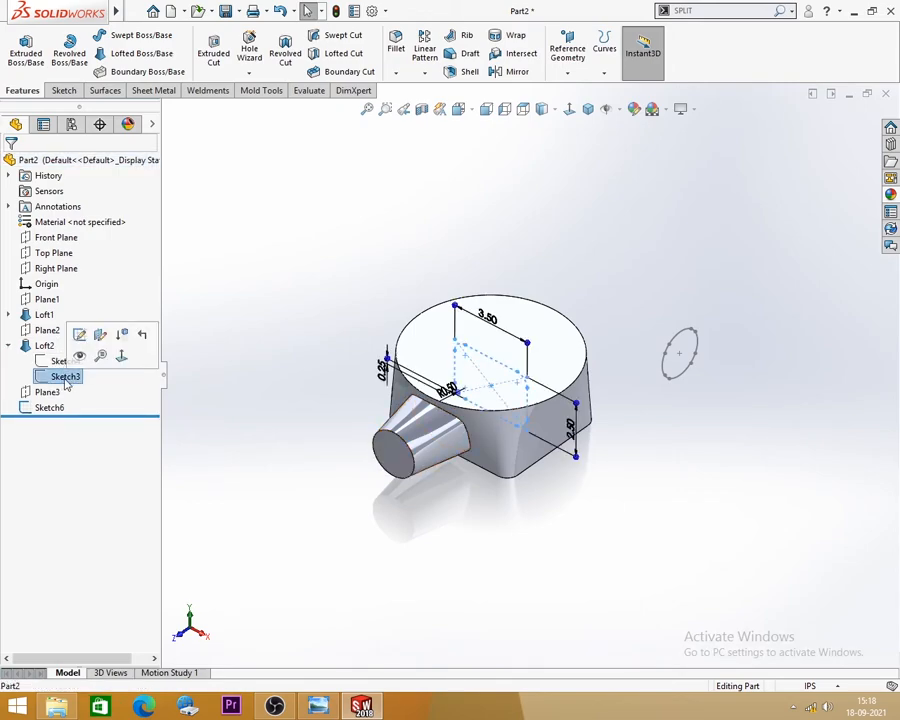
click(79, 357)
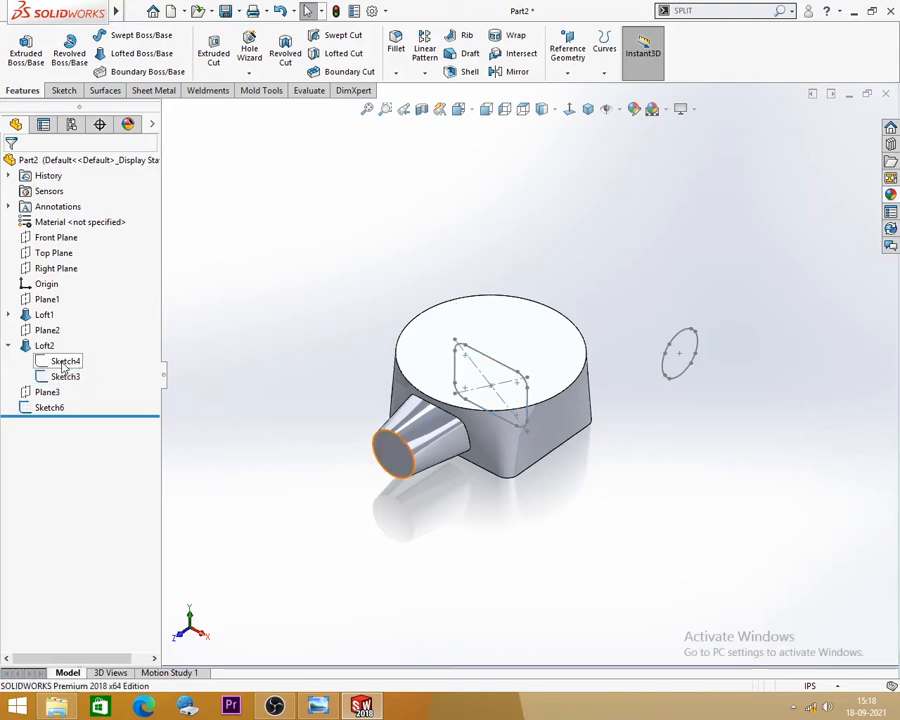
click(9, 345)
scroll(482, 427, down, 1)
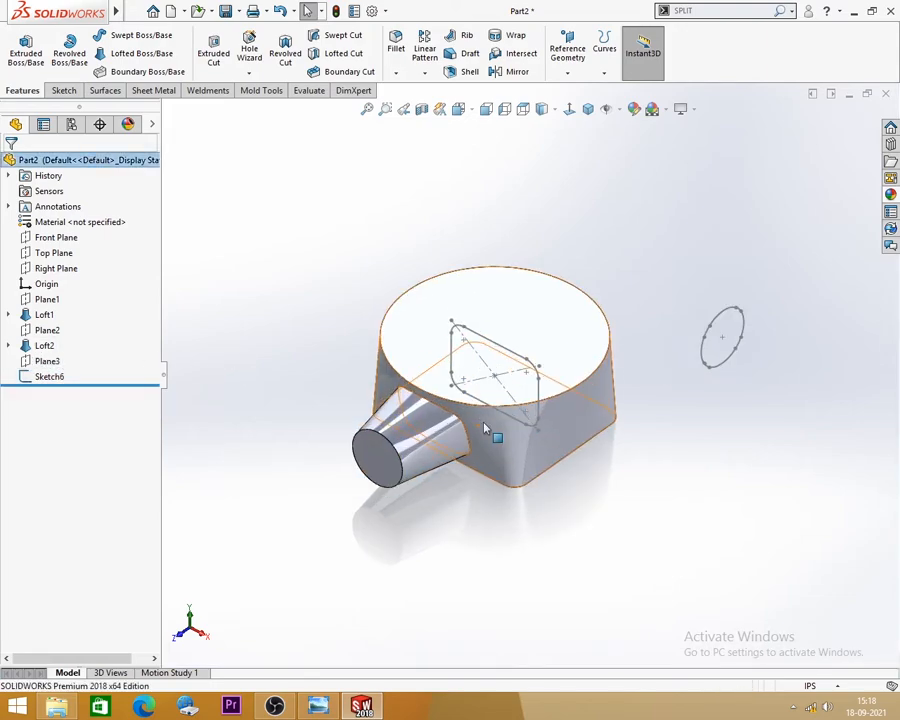
scroll(638, 473, down, 1)
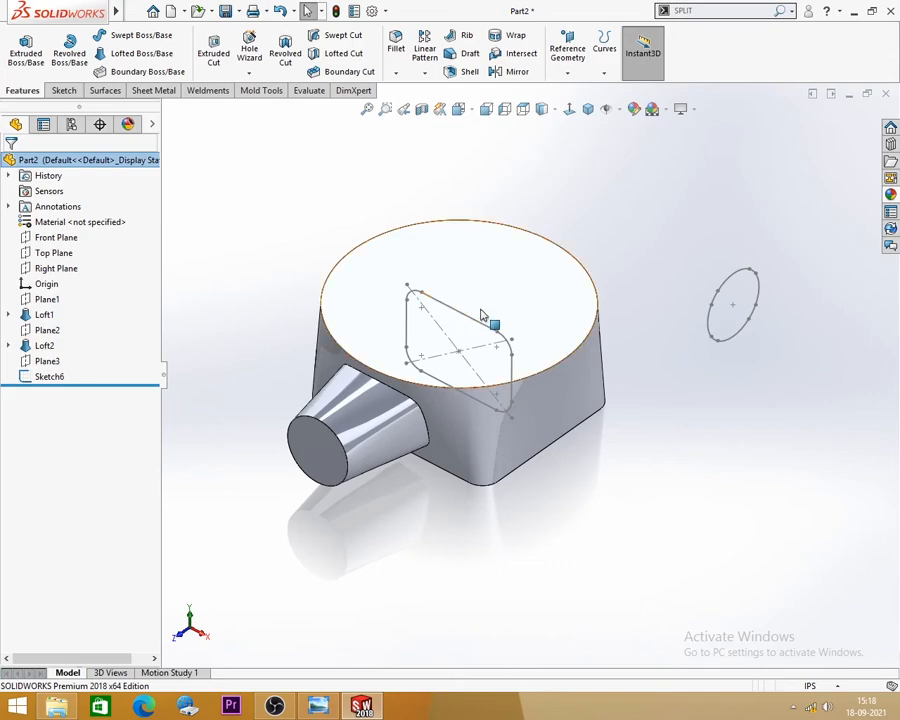
scroll(540, 420, up, 1)
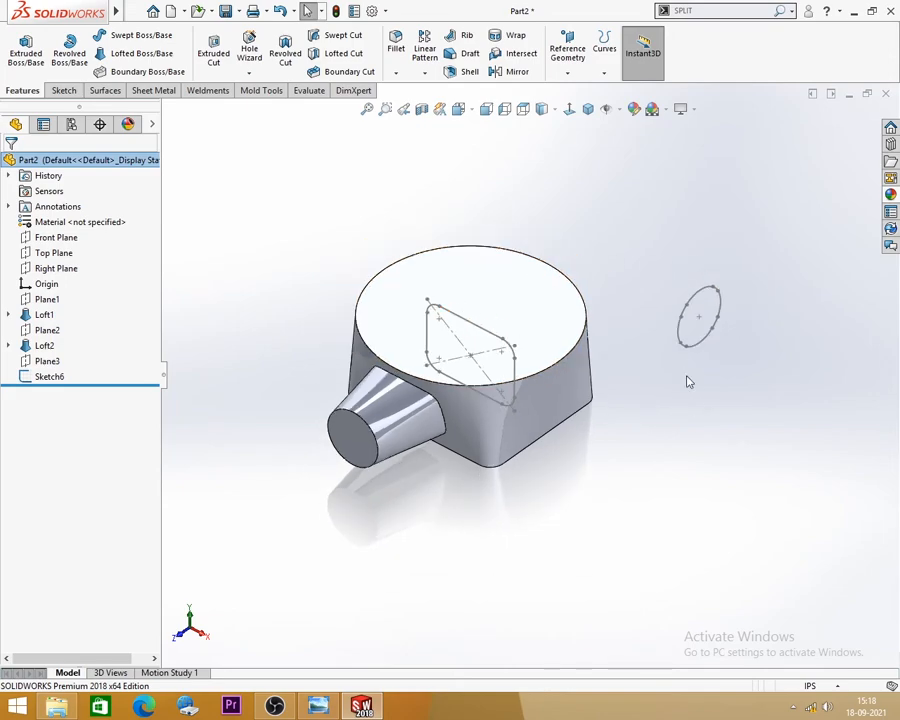
middle_drag(596, 491, 578, 432)
scroll(562, 400, down, 3)
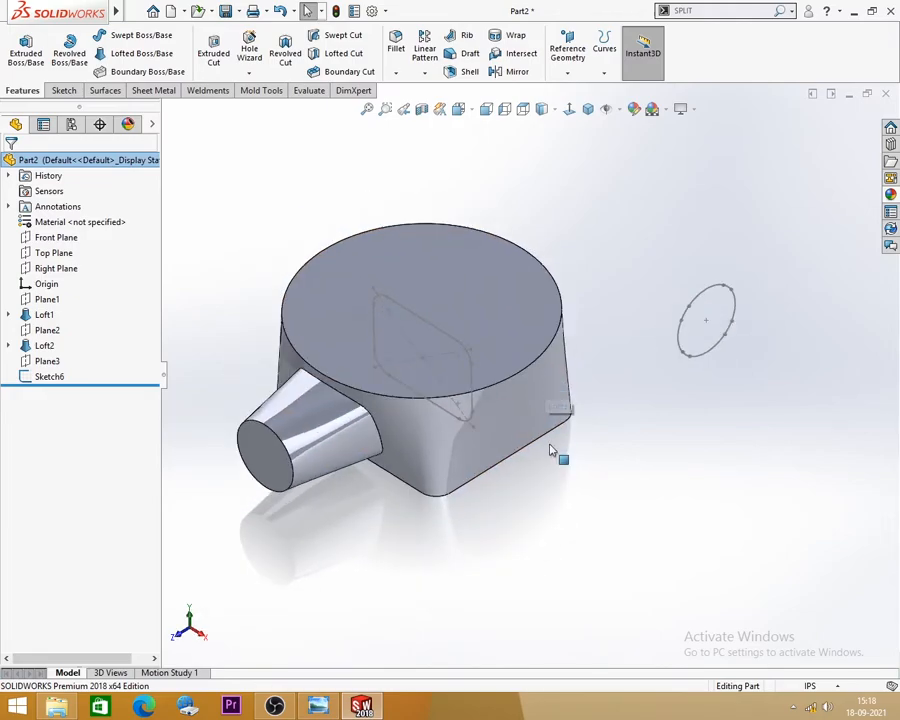
Consult the reference drawing for the path's plane and start a reference plane coincident with the outlet circle's center point.
click(318, 706)
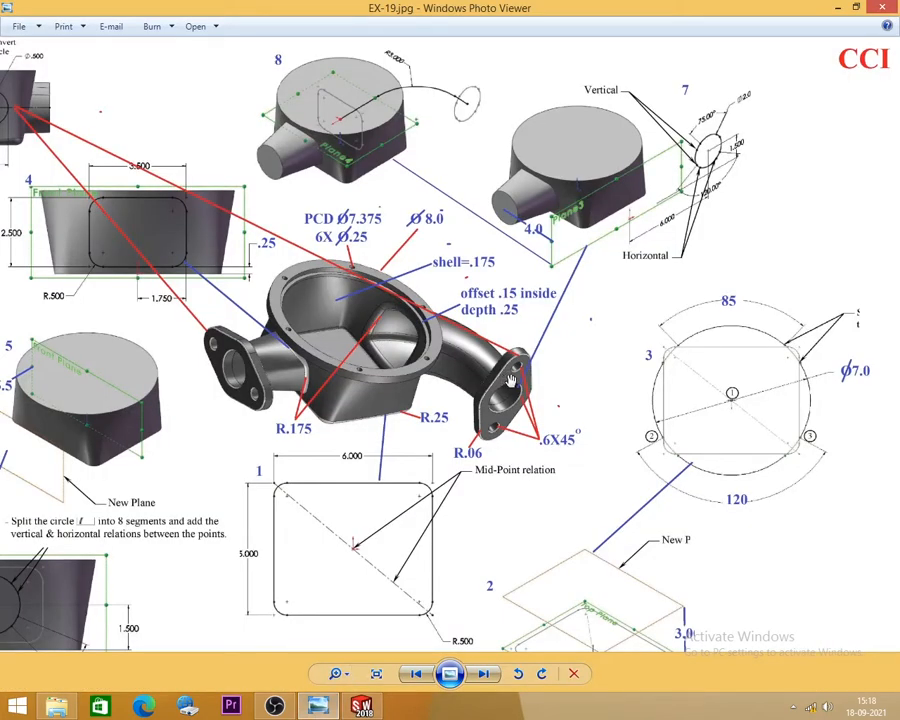
scroll(512, 381, down, 1)
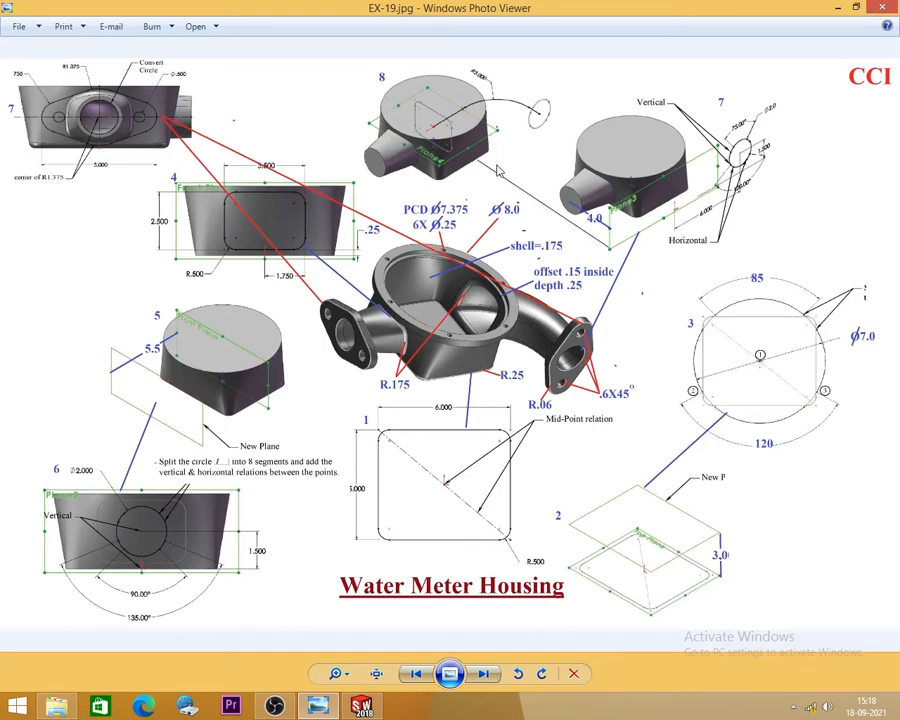
click(360, 706)
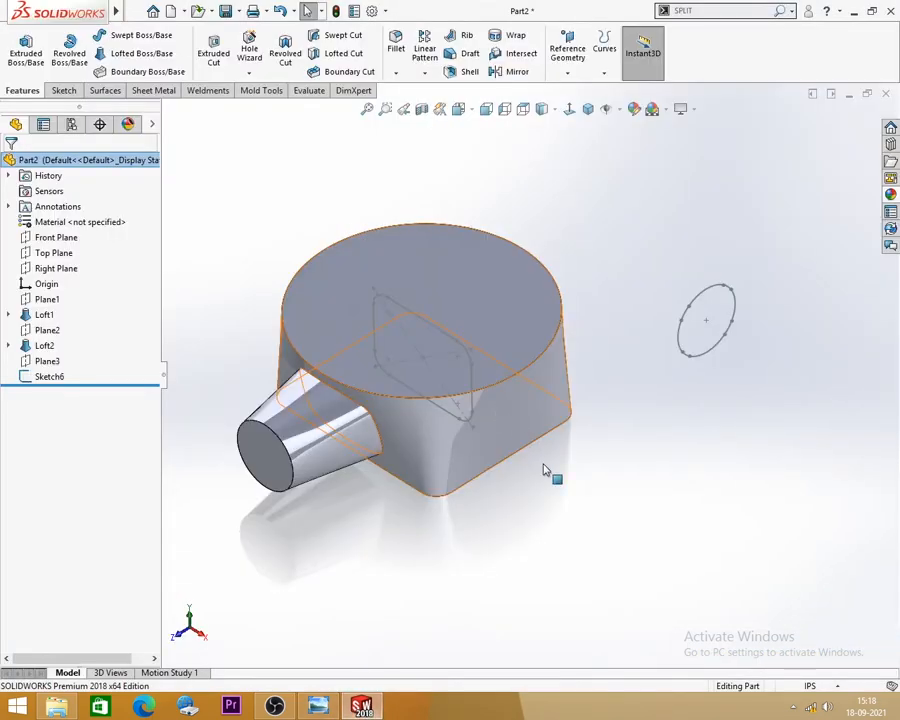
click(567, 52)
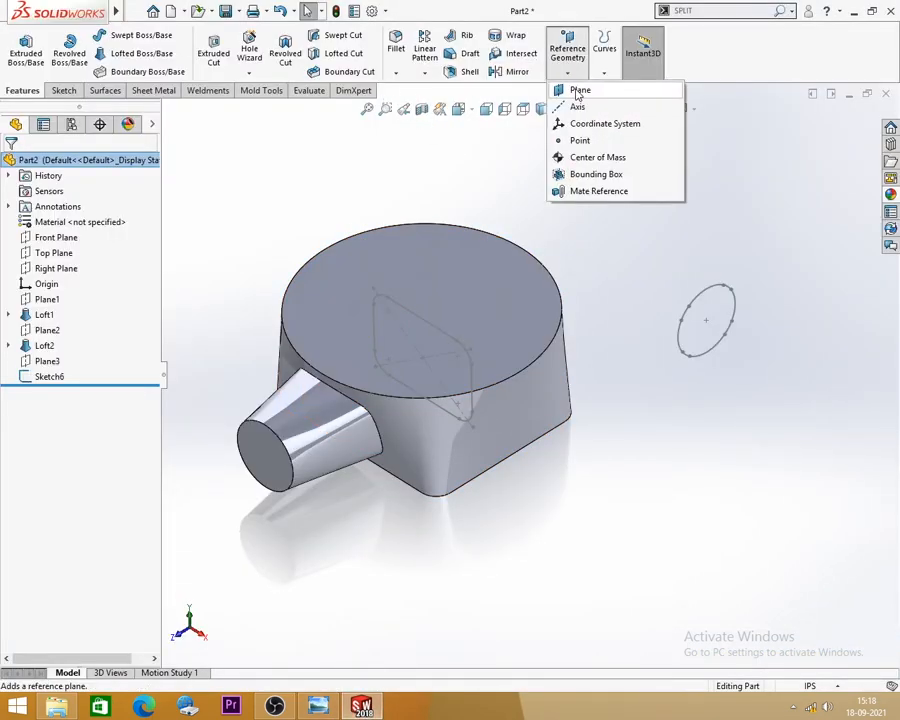
click(580, 88)
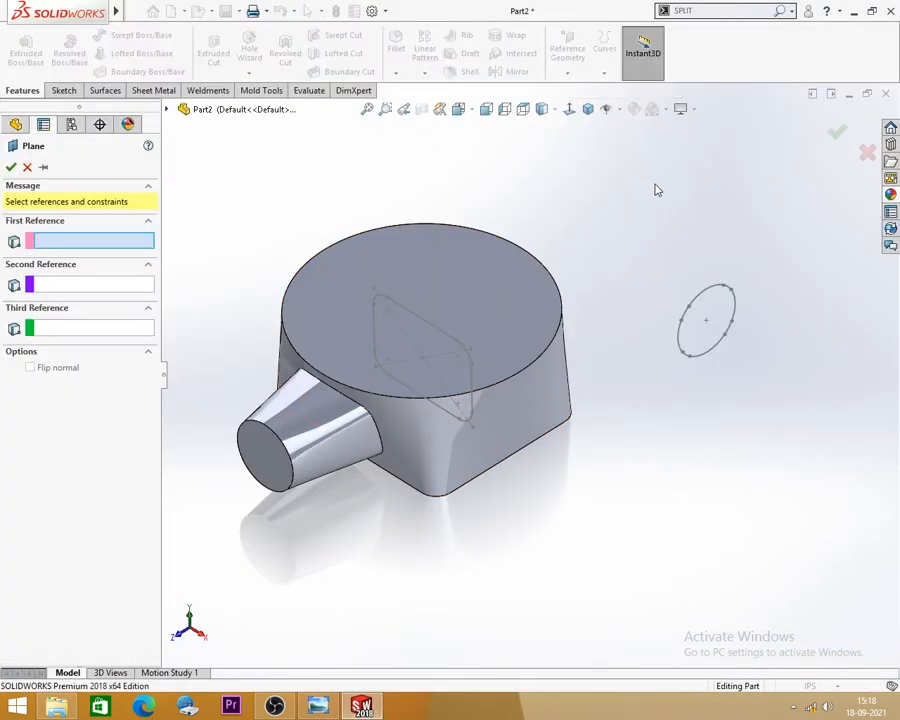
click(706, 323)
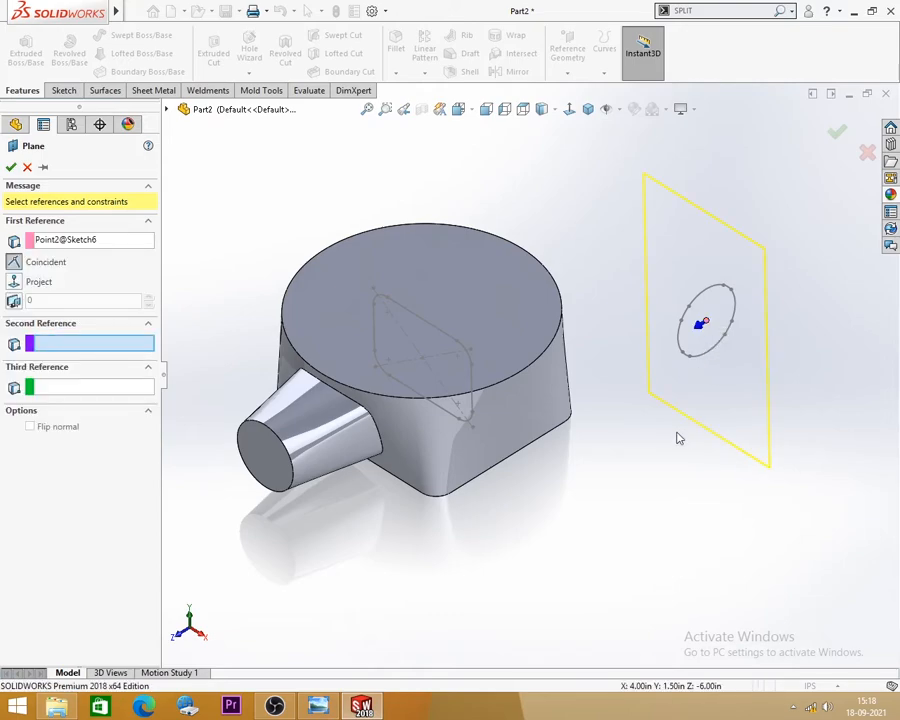
Create a reference plane through the circle sketch's centre point, parallel to the Top Plane.
middle_drag(640, 471, 614, 386)
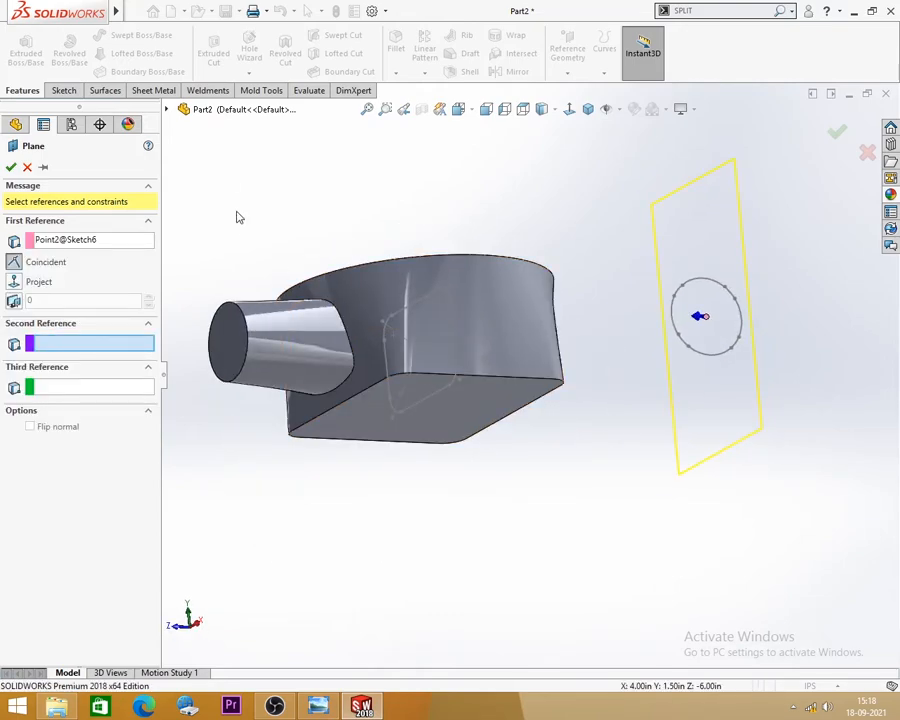
click(167, 110)
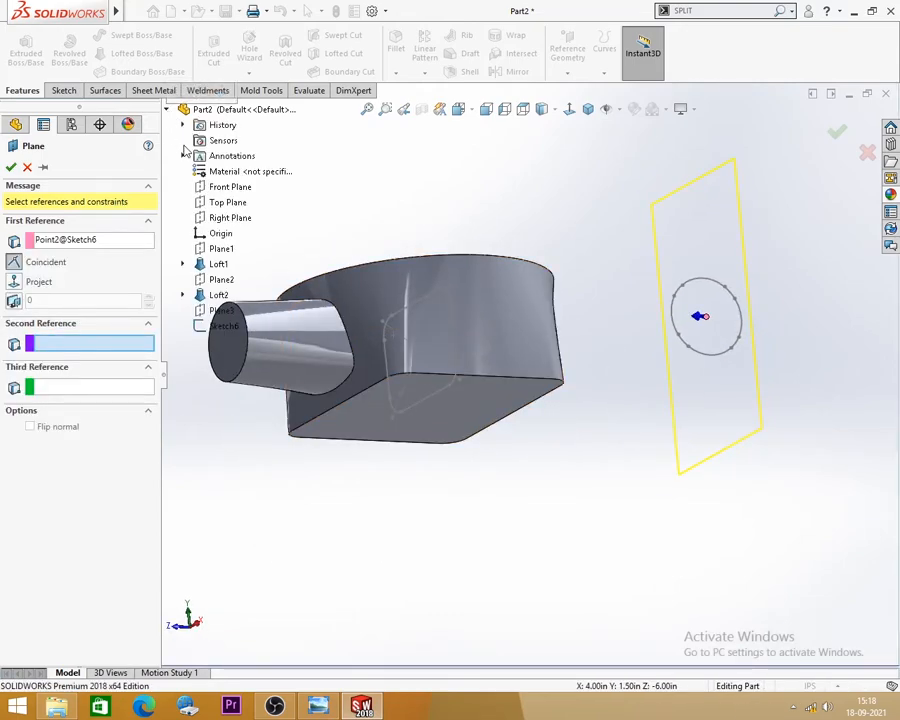
click(228, 202)
middle_drag(494, 202, 505, 271)
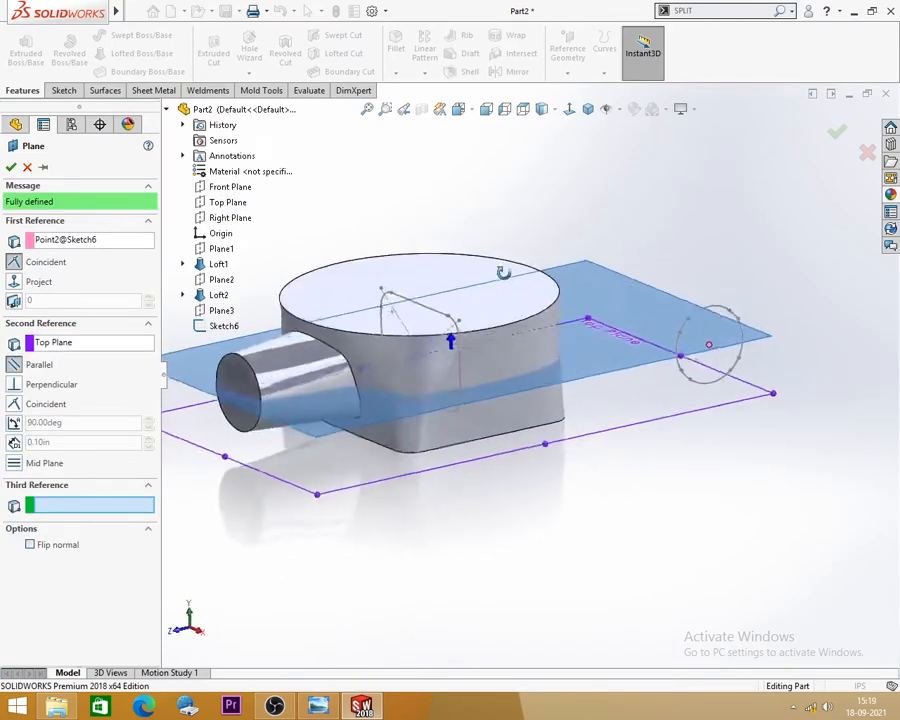
click(11, 167)
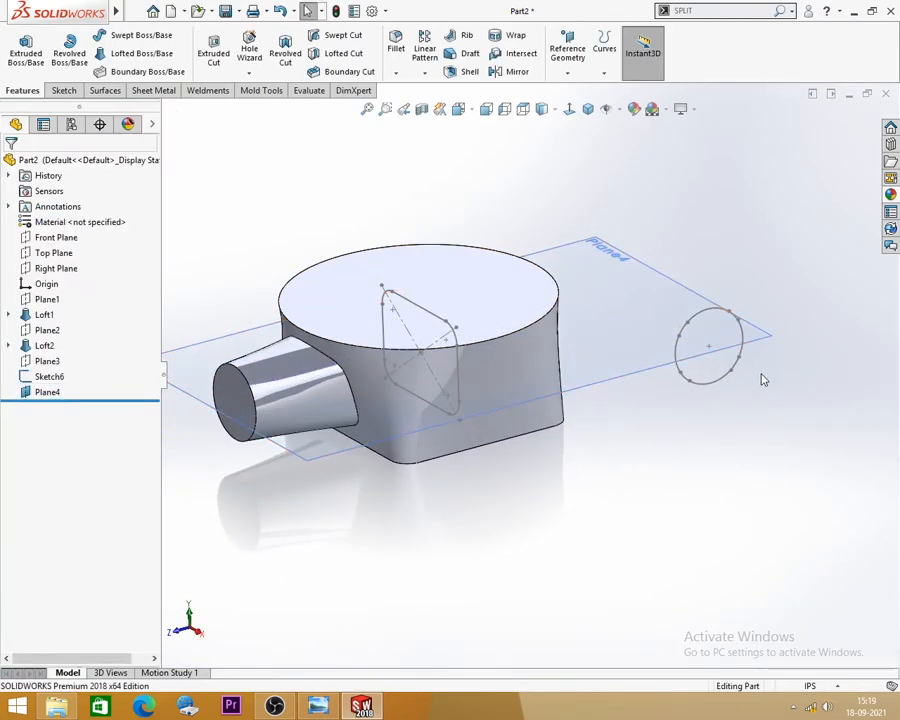
Start a sketch on the new plane passing through the circle's centre.
middle_drag(629, 255, 585, 257)
click(575, 306)
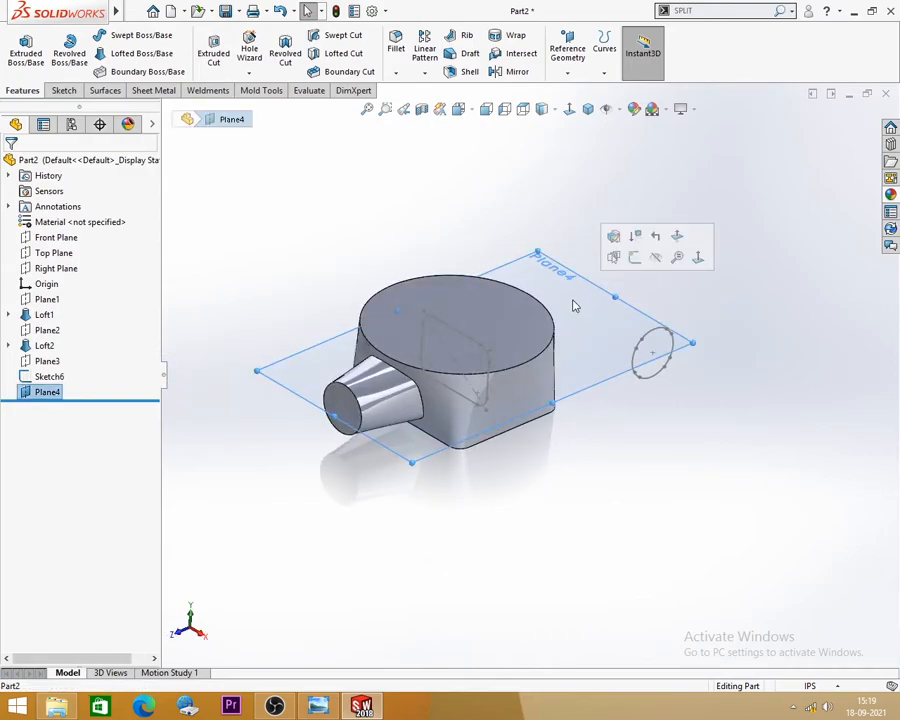
click(634, 257)
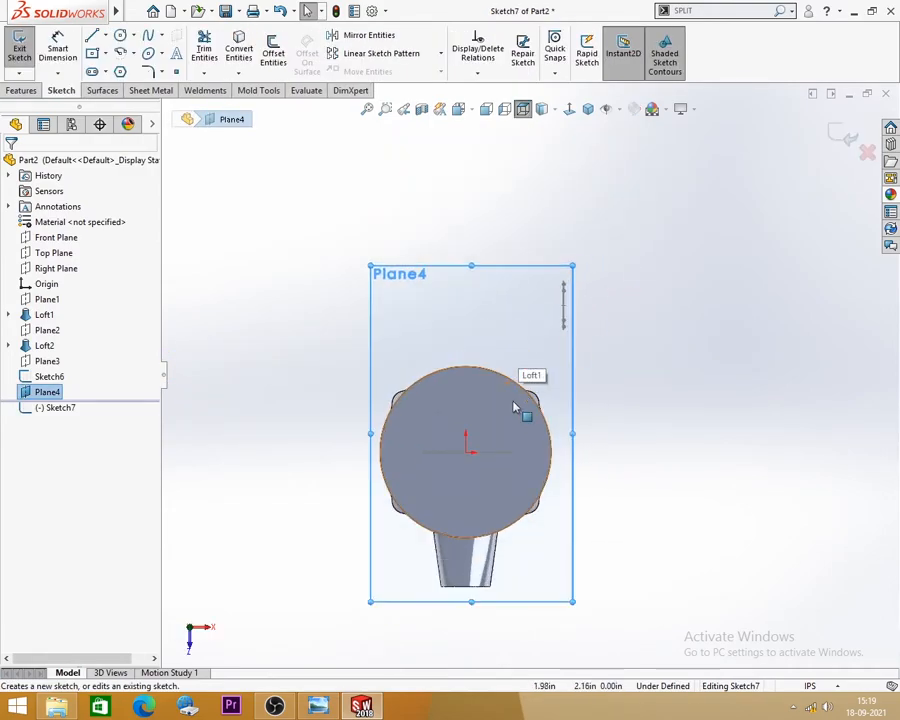
Following view 8 of the reference drawing, sketch a vertical line from the origin and a connecting line about 4.02 in long to the circle's centre.
click(91, 35)
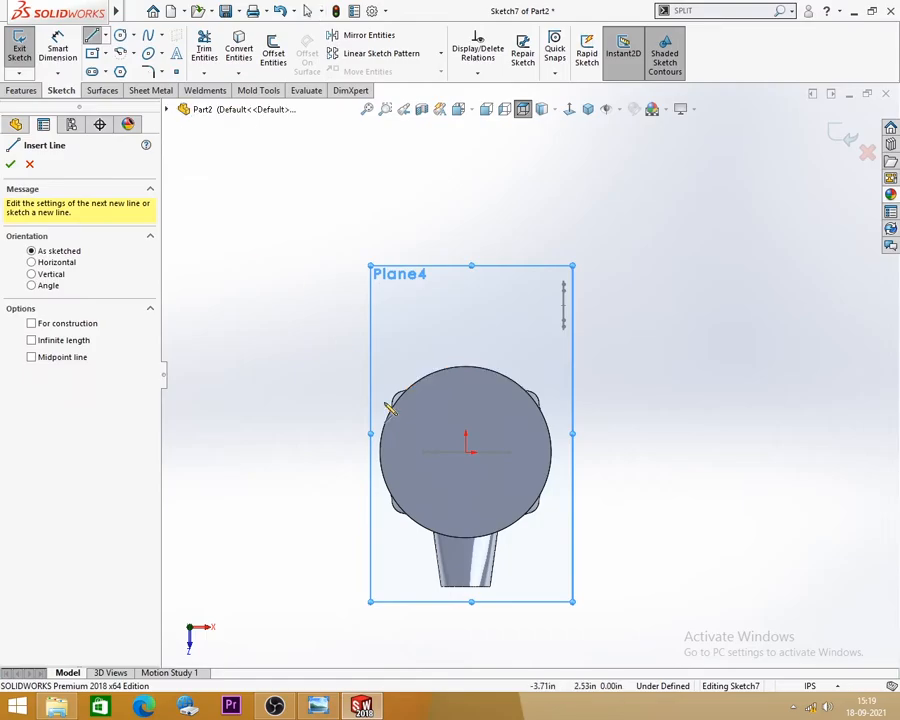
click(318, 706)
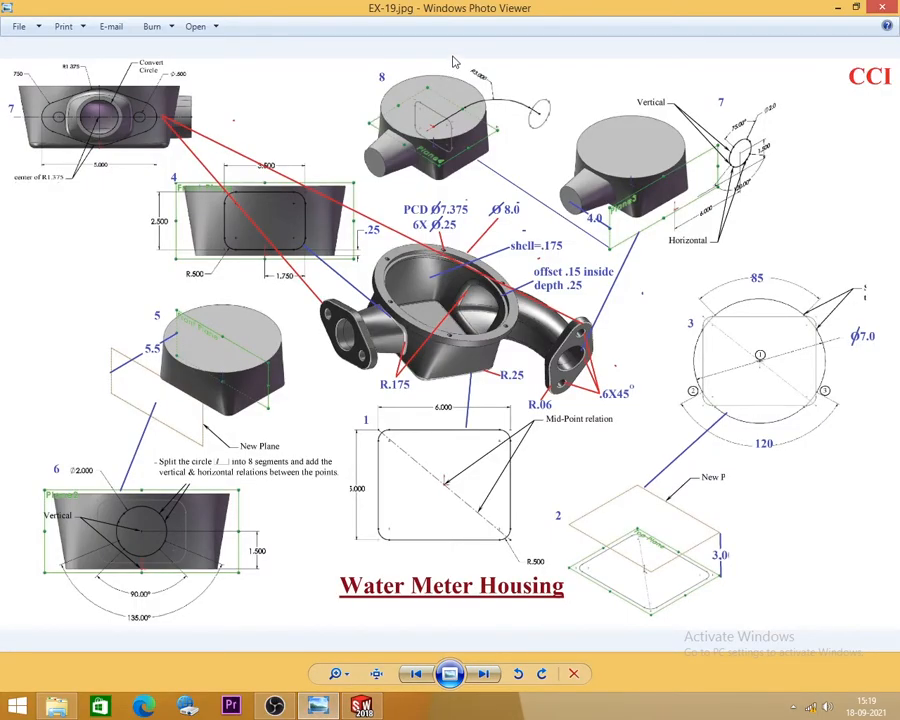
scroll(453, 63, up, 3)
drag(459, 131, 472, 144)
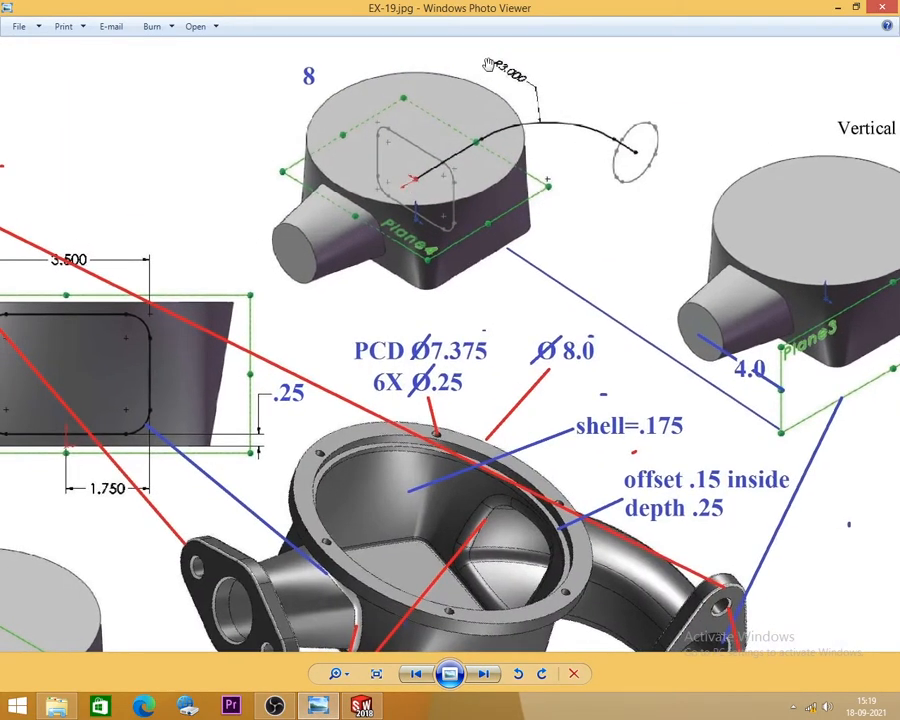
click(359, 707)
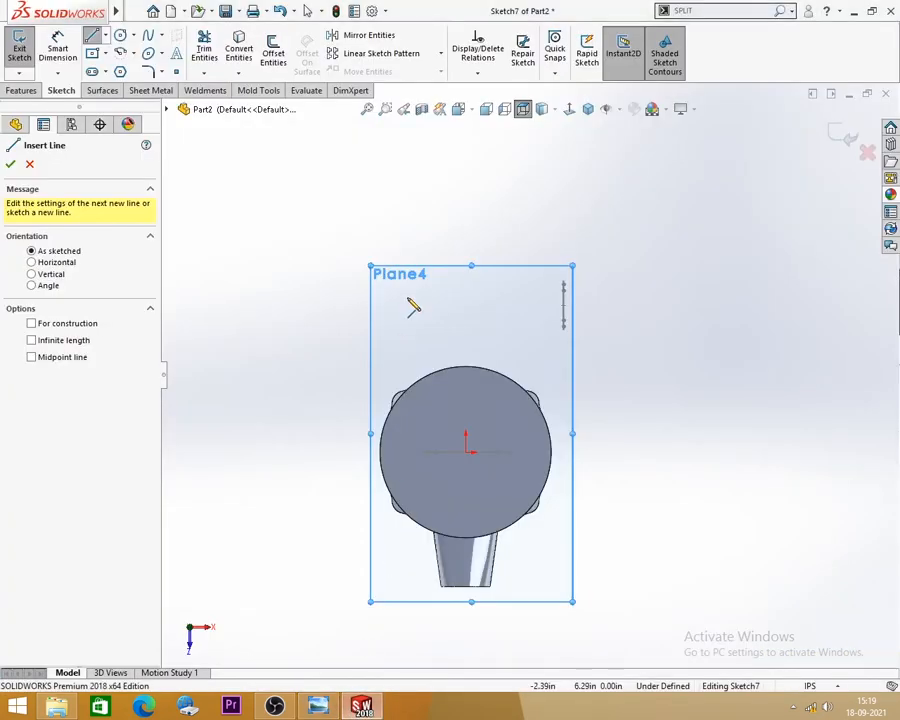
click(465, 452)
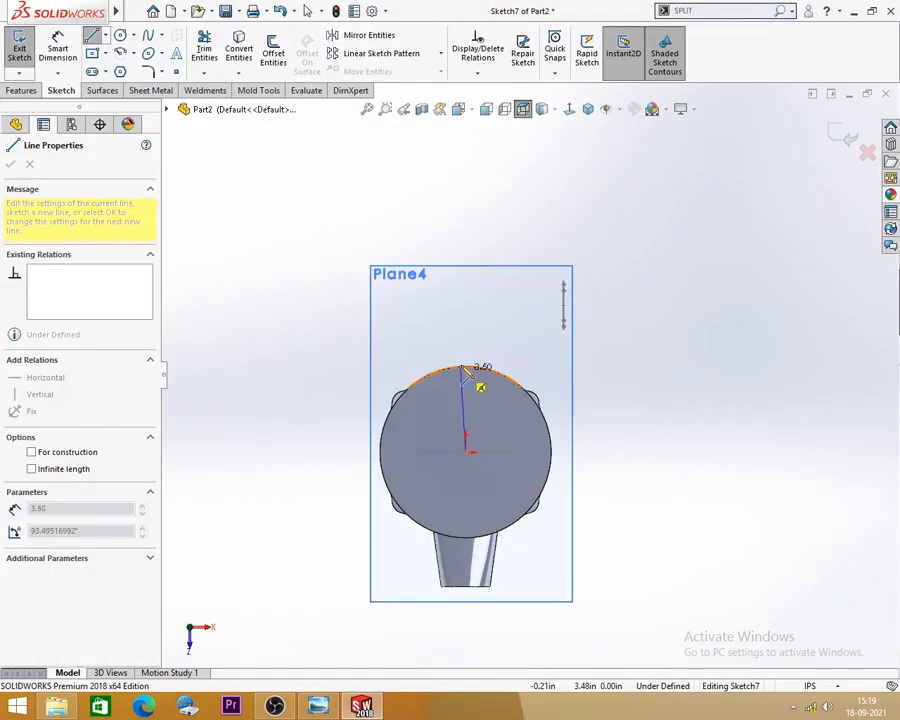
click(465, 316)
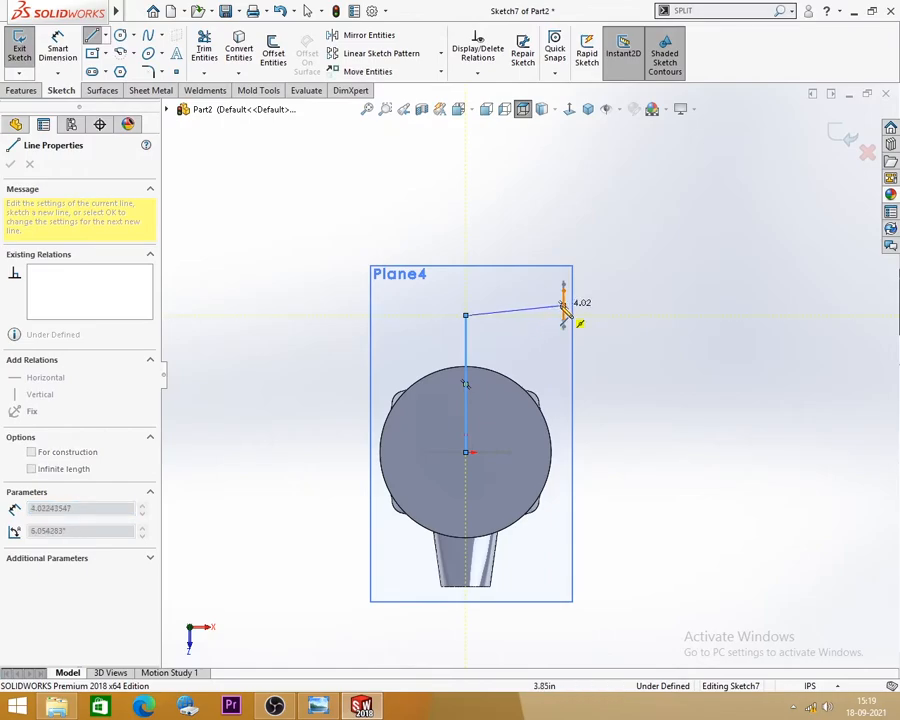
click(563, 306)
key(Escape)
Make the line running to the circle's centre horizontal.
middle_drag(609, 401, 504, 309)
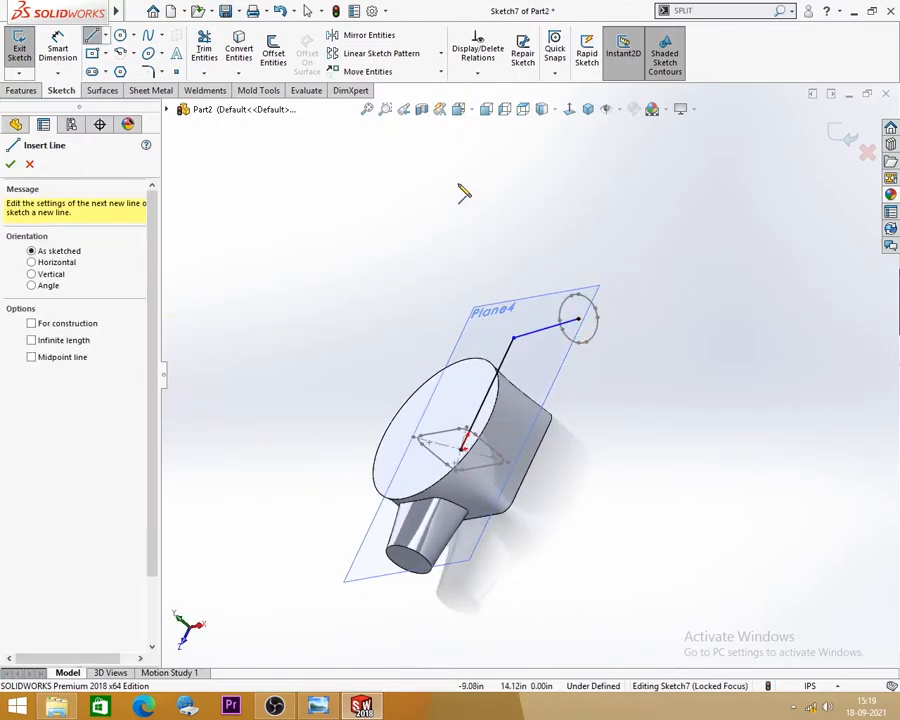
click(569, 108)
key(Escape)
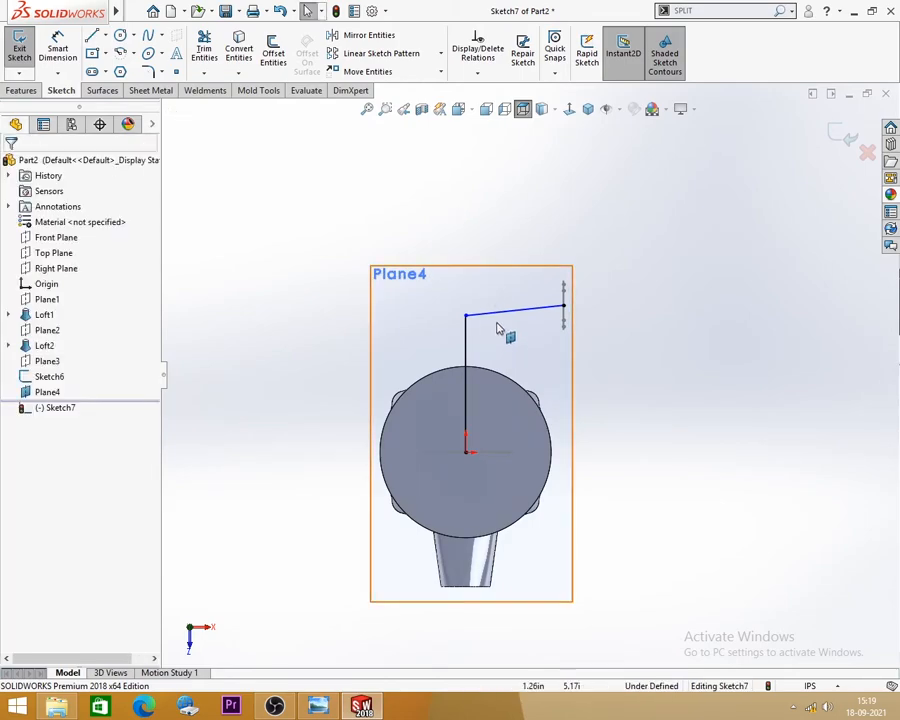
click(497, 313)
click(537, 251)
click(658, 396)
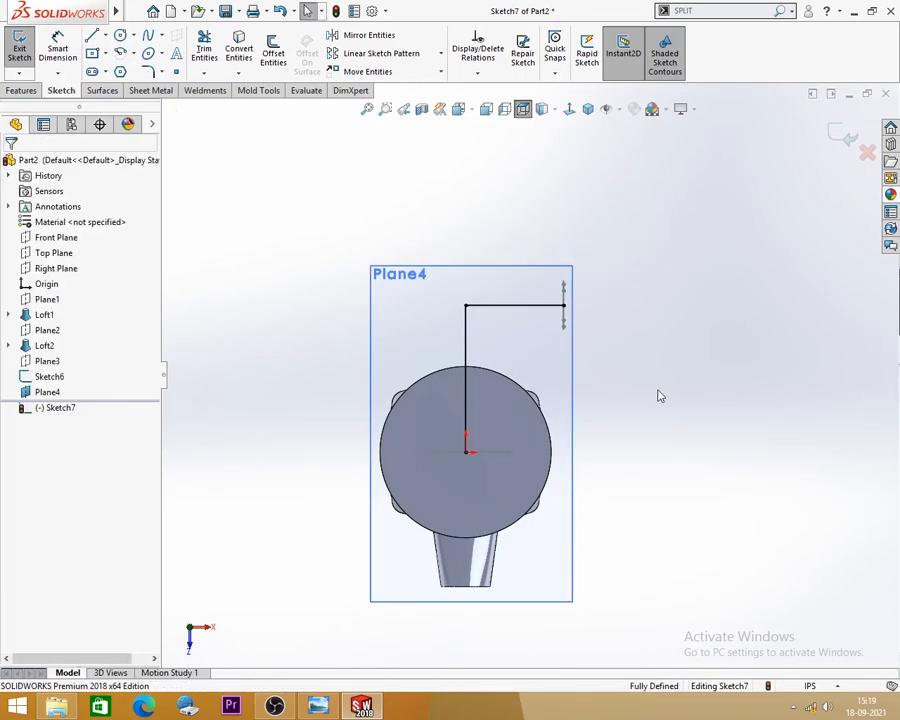
Fillet the corner between the two path lines with a 3.00 in radius and check it against the reference drawing.
key(s)
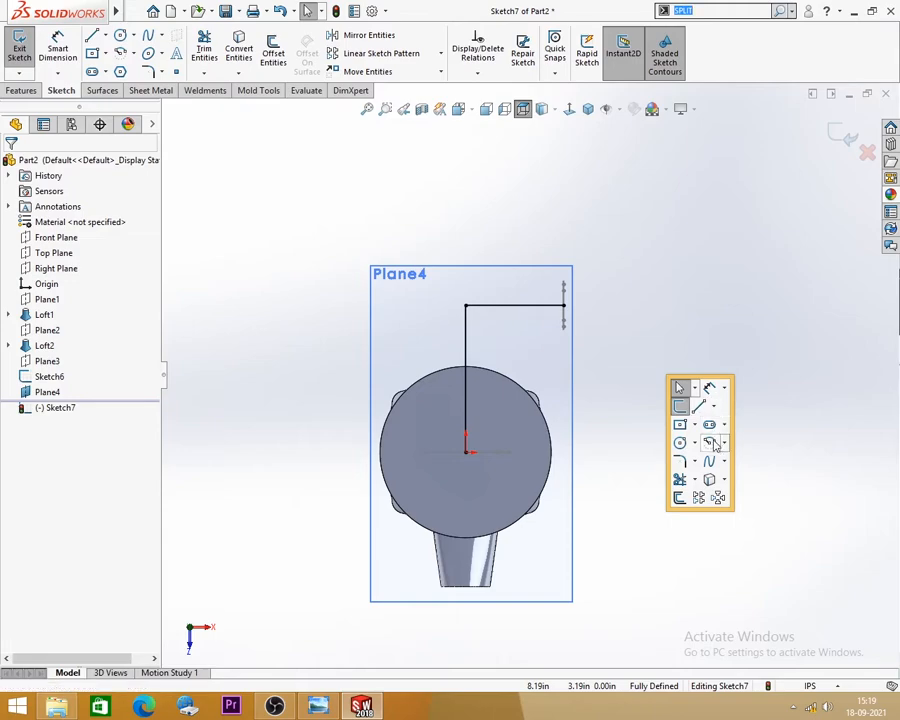
click(681, 460)
click(466, 305)
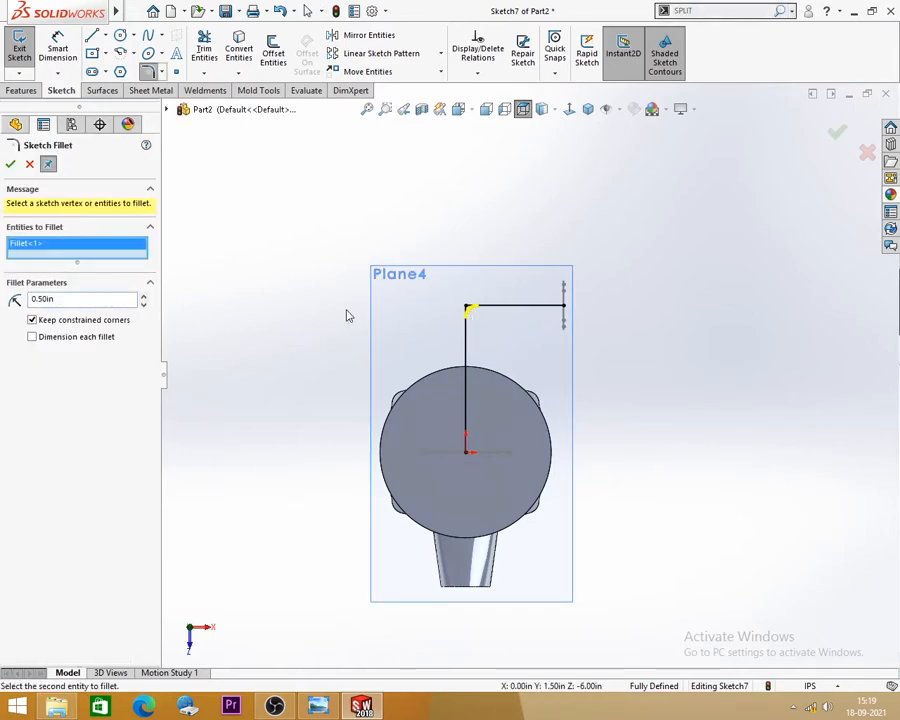
double_click(79, 302)
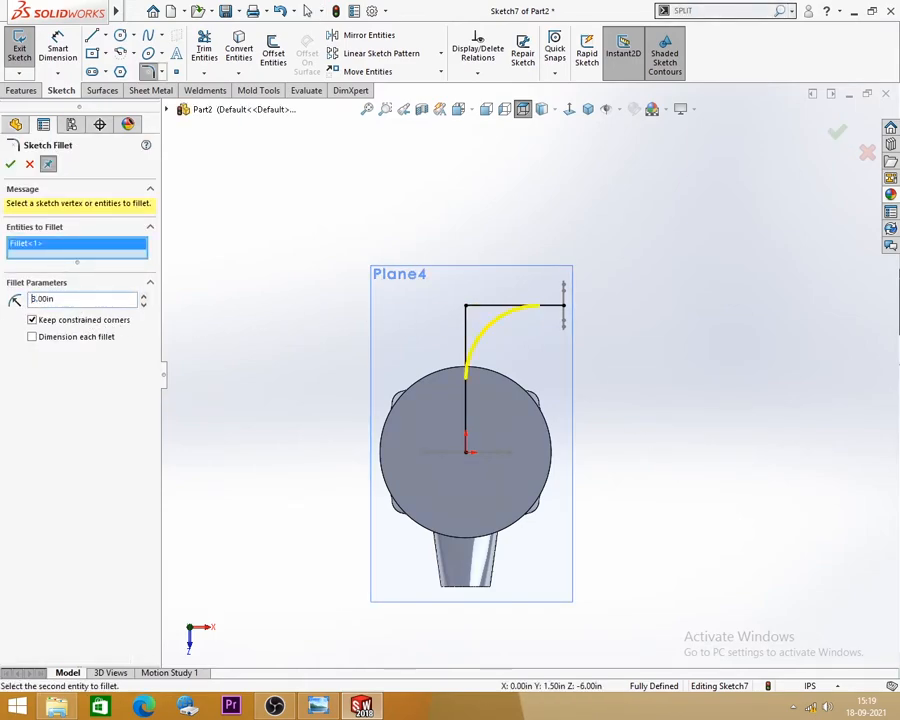
key(Return)
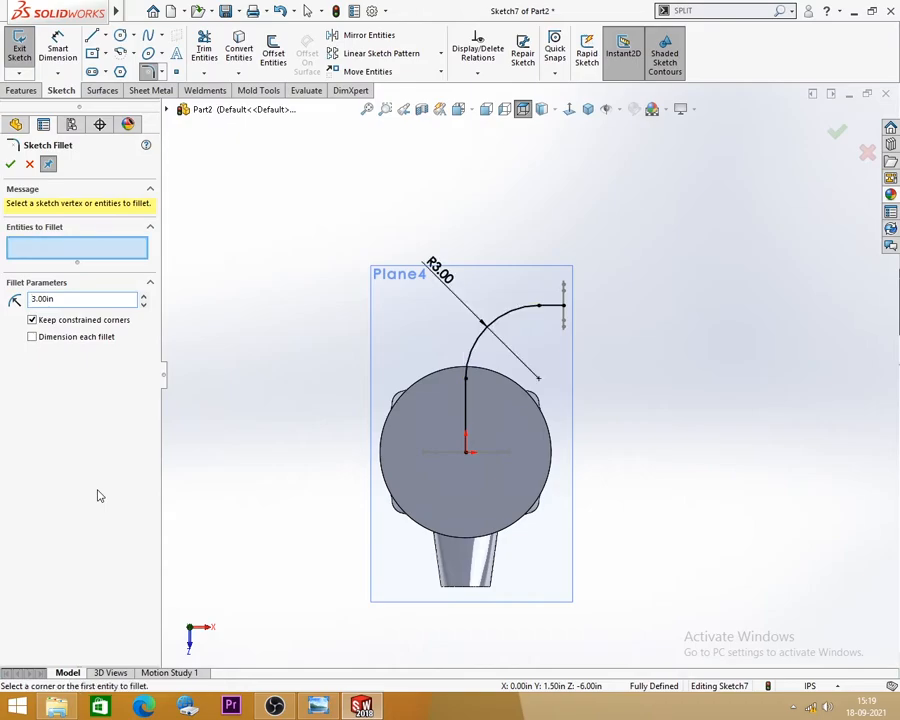
click(318, 707)
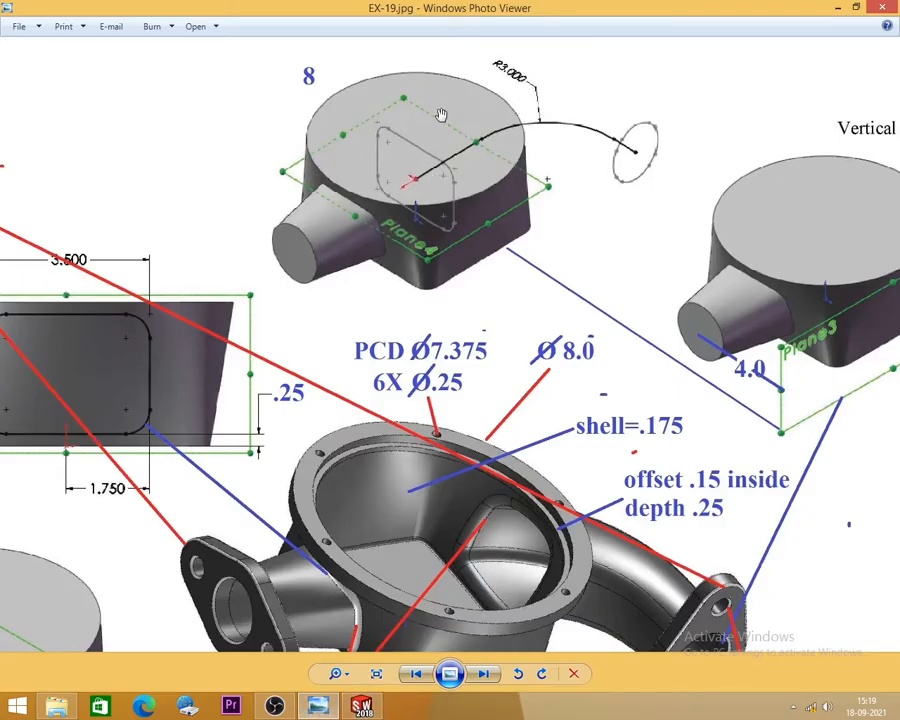
click(838, 7)
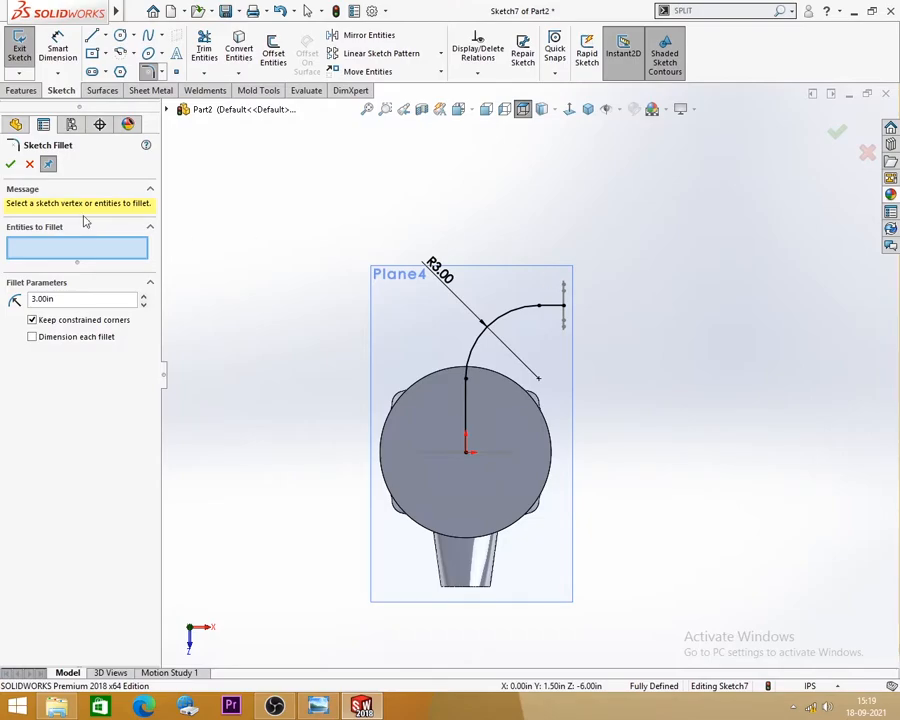
click(11, 164)
Finish the path sketch and hide Plane4.
key(ctrl+7)
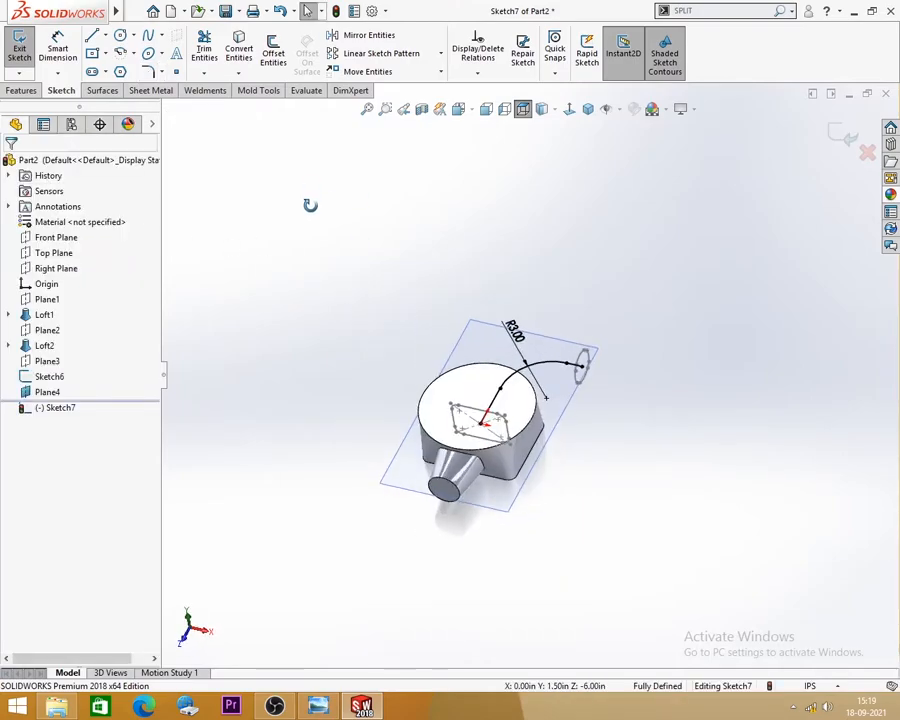
click(840, 138)
scroll(514, 408, down, 4)
mouse_move(513, 412)
middle_down()
mouse_move(488, 342)
mouse_move(661, 262)
middle_up()
click(588, 313)
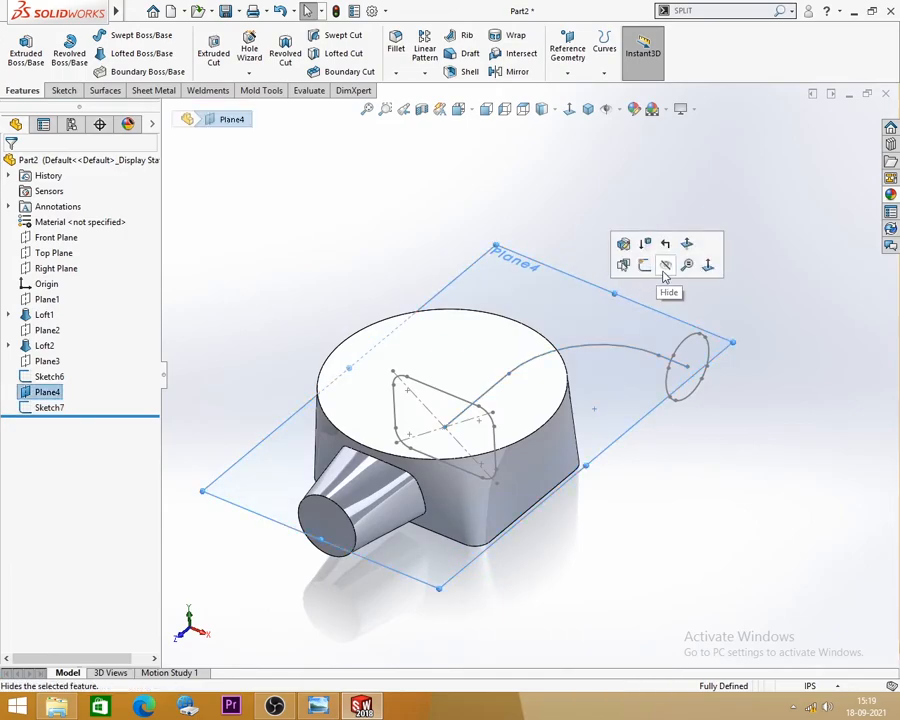
click(664, 274)
middle_drag(562, 311, 506, 246)
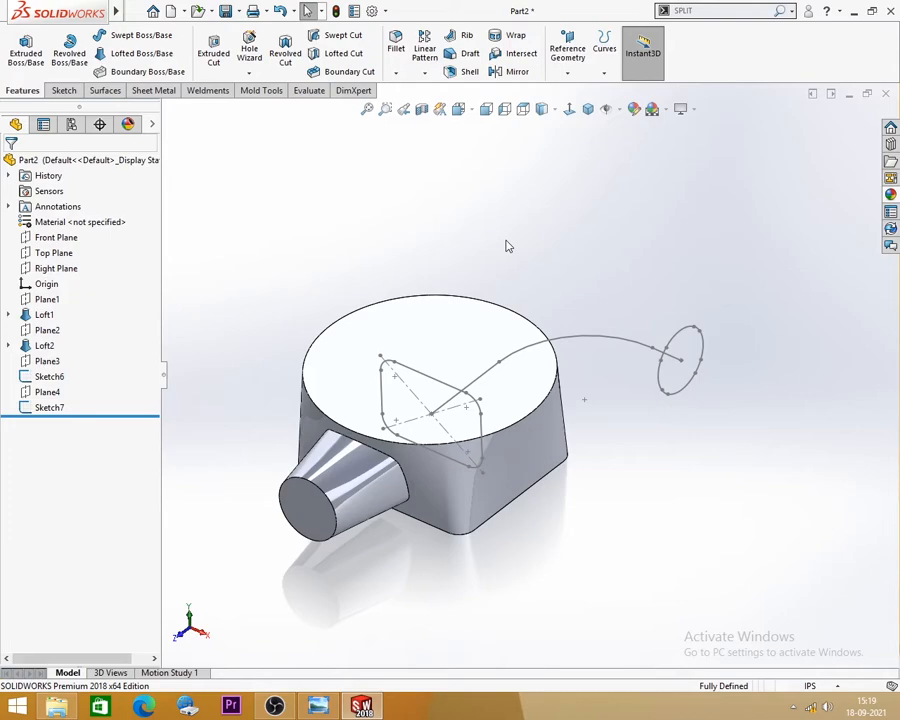
Start a loft using the circle sketch and the rounded rectangle sketch inside the body as profiles.
click(126, 55)
middle_drag(404, 311, 595, 472)
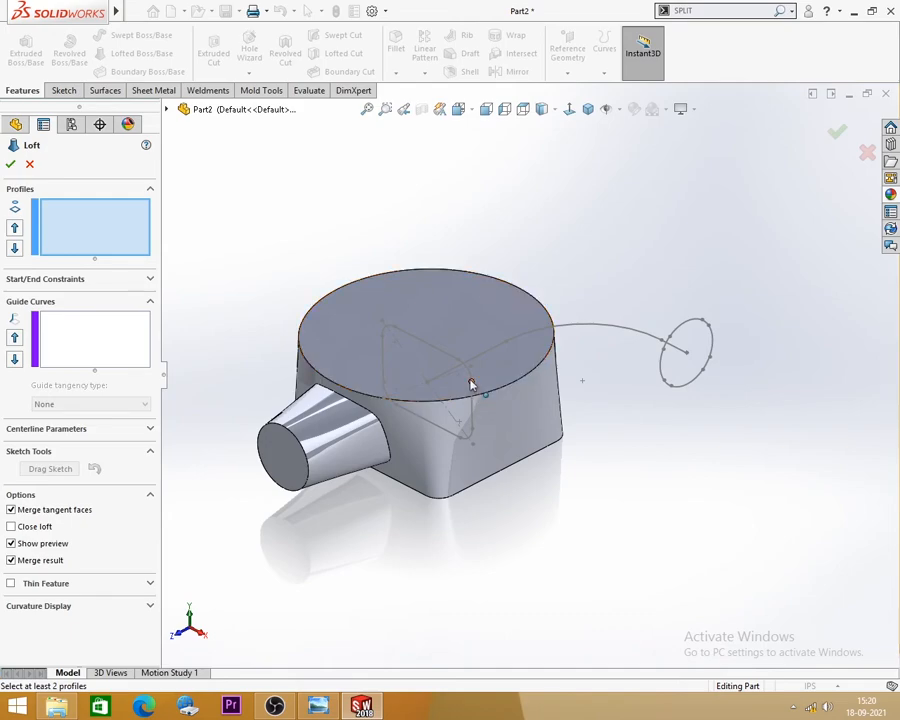
click(665, 352)
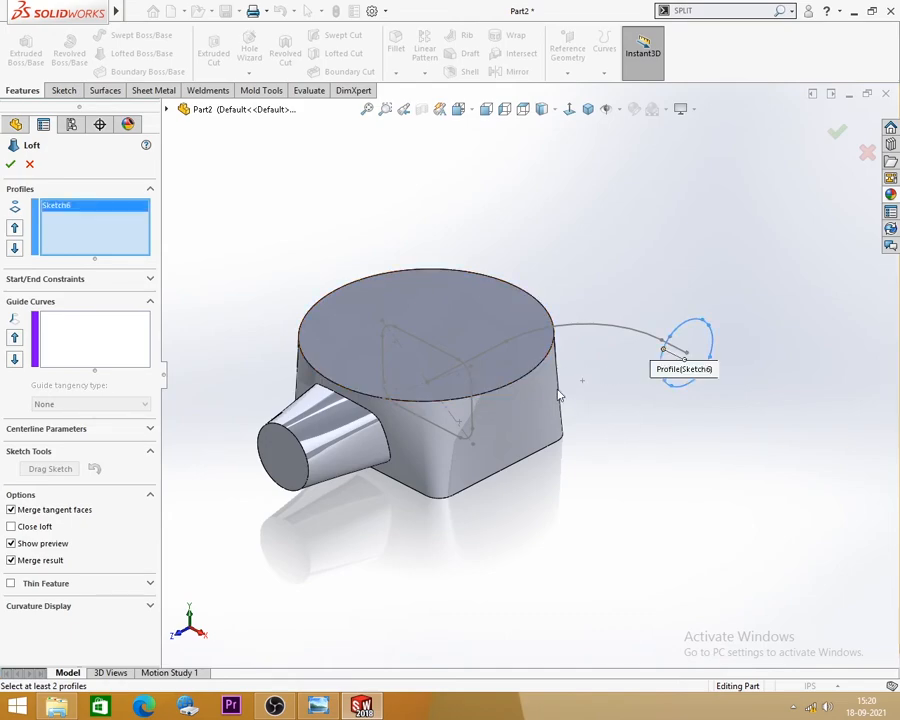
click(473, 381)
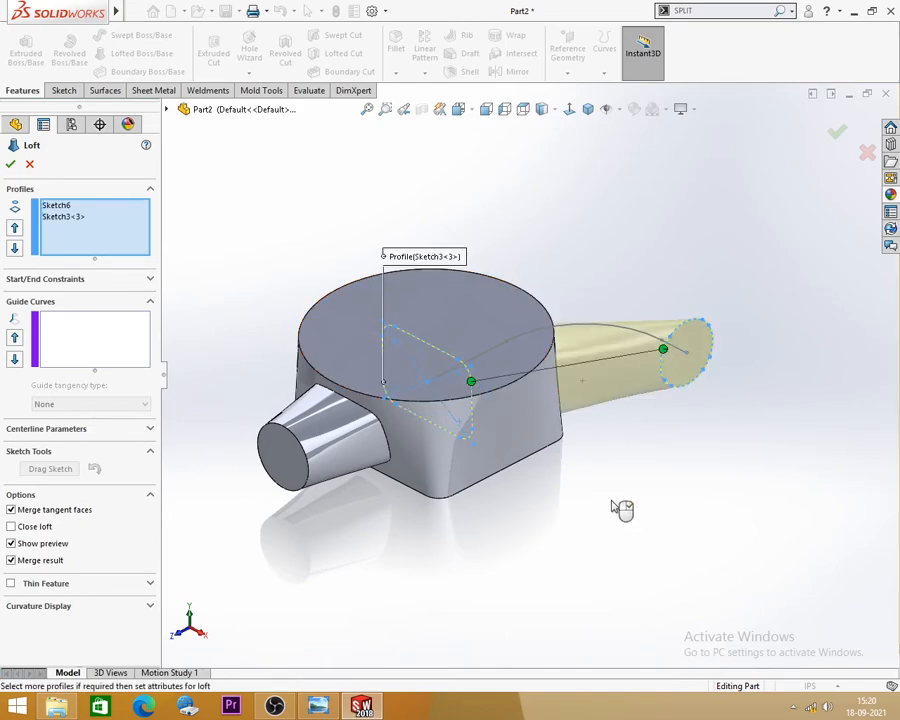
middle_drag(612, 508, 575, 480)
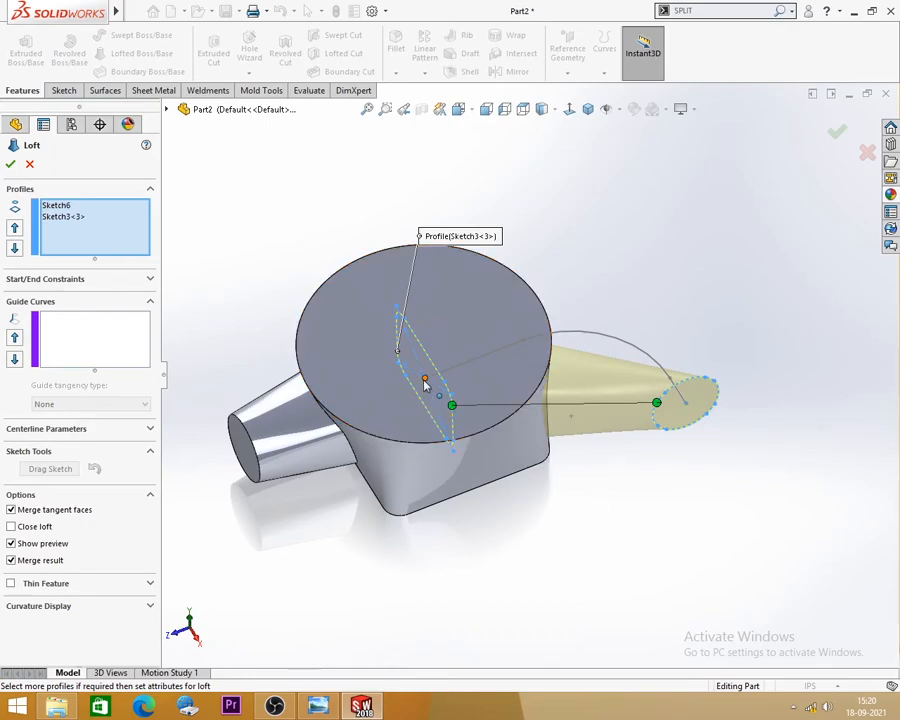
middle_drag(598, 438, 587, 484)
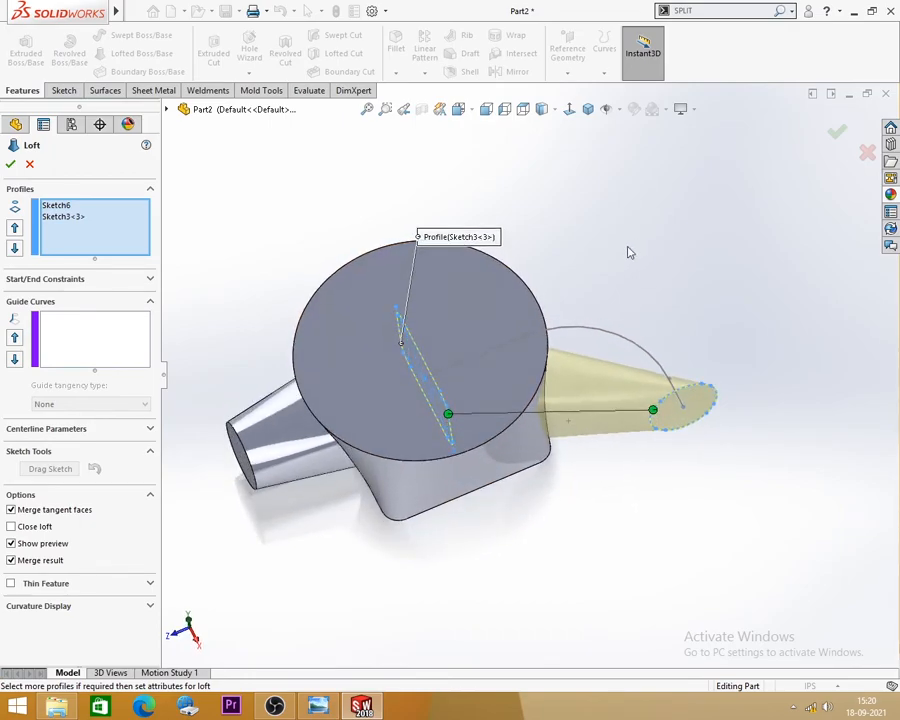
scroll(549, 509, down, 1)
scroll(585, 509, up, 1)
mouse_move(585, 509)
middle_down()
mouse_move(583, 478)
mouse_move(581, 487)
middle_up()
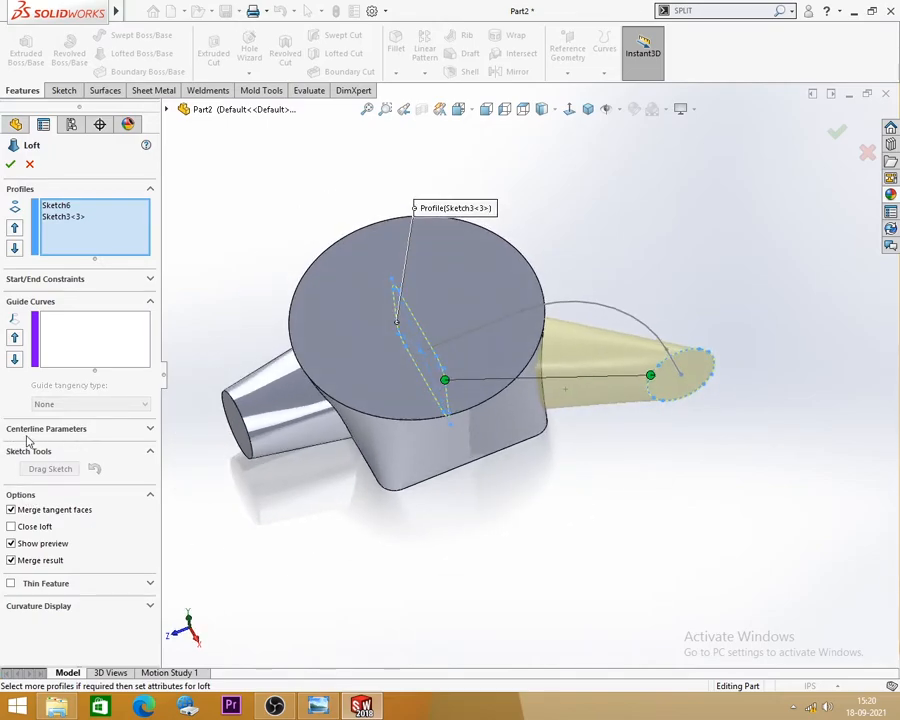
Set the curved path sketch as the loft's centerline.
click(147, 429)
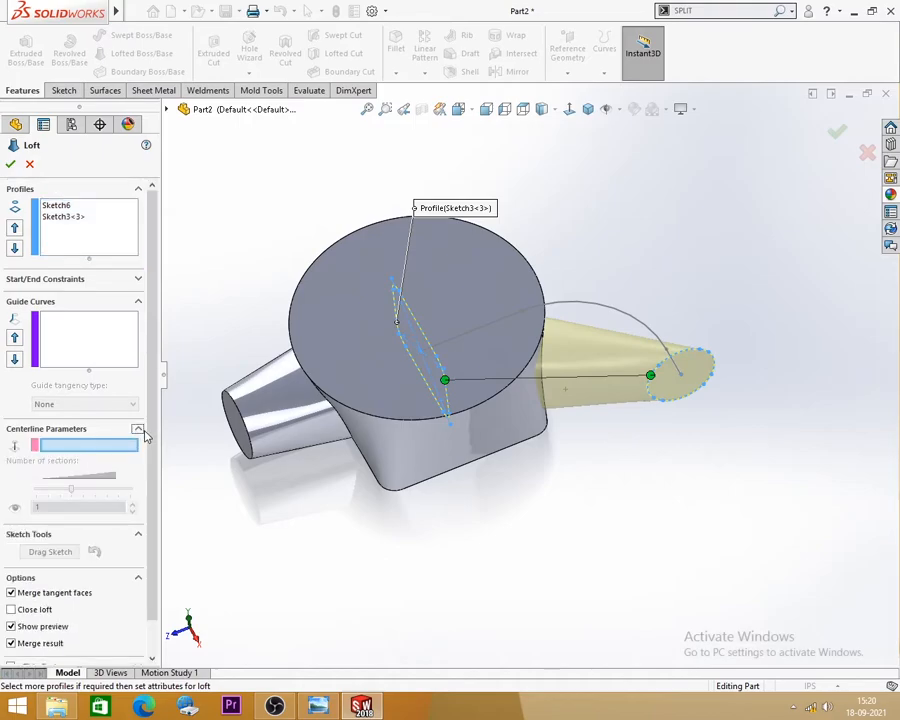
click(594, 310)
middle_drag(565, 452, 632, 400)
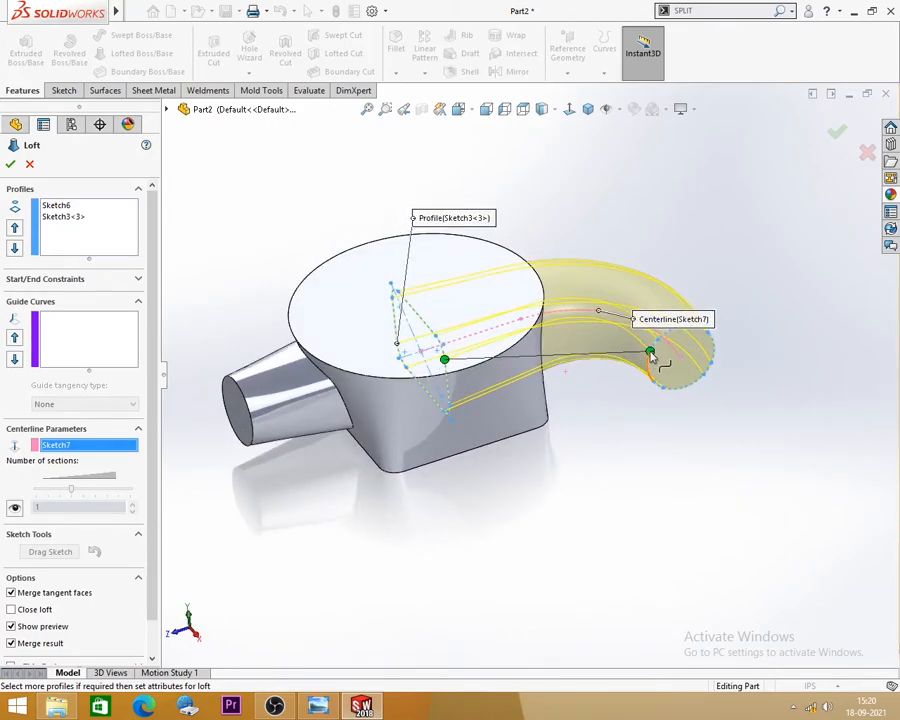
Show all connectors between the loft profiles and complete the curved pipe loft.
right_click(651, 355)
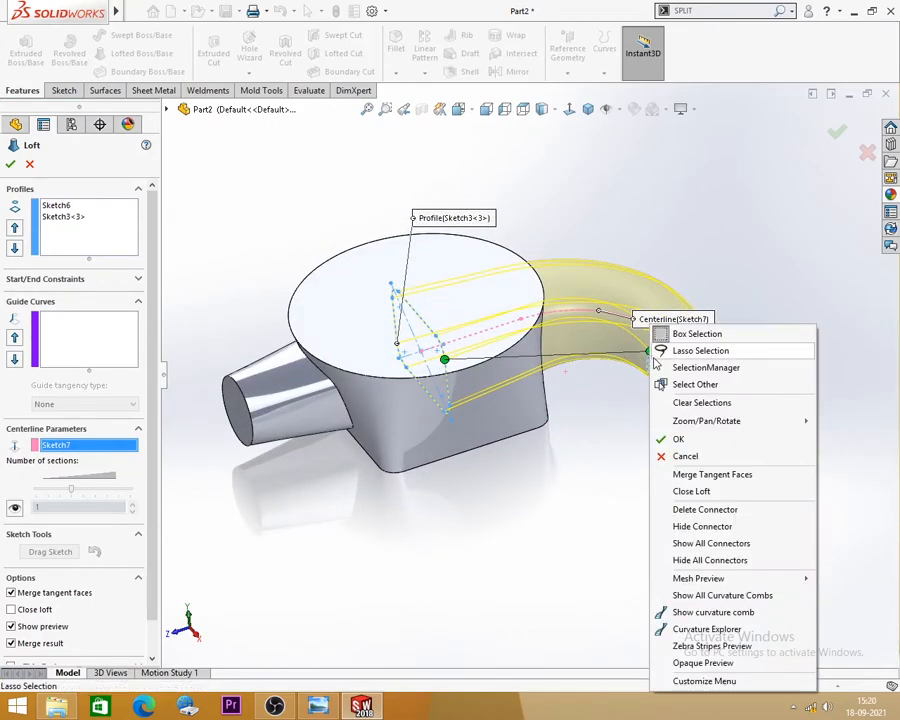
click(698, 545)
middle_drag(594, 455, 520, 320)
middle_drag(449, 326, 323, 233)
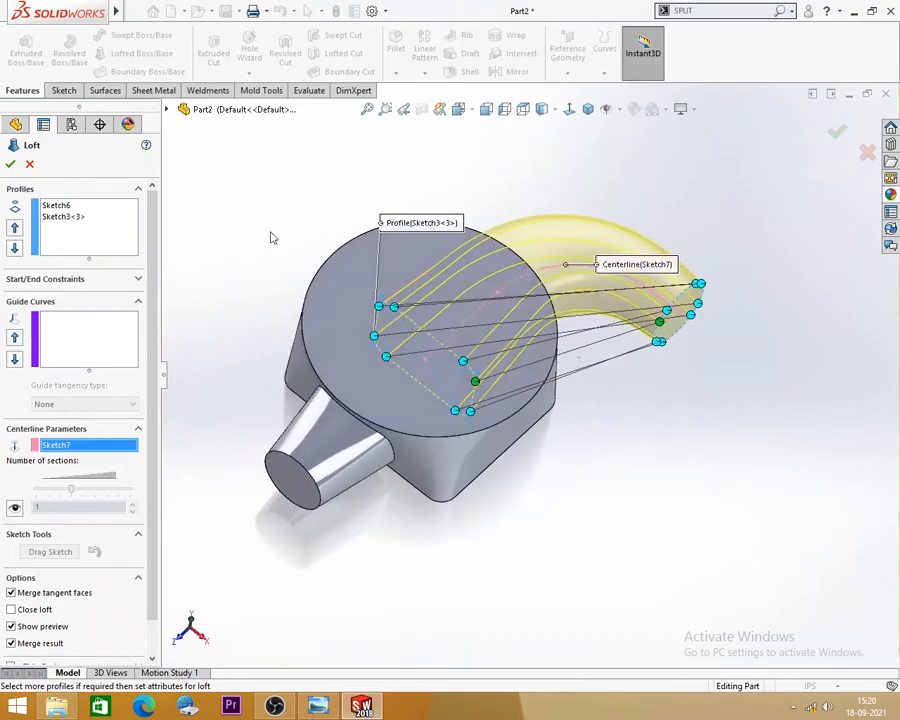
click(10, 164)
middle_drag(634, 516, 613, 446)
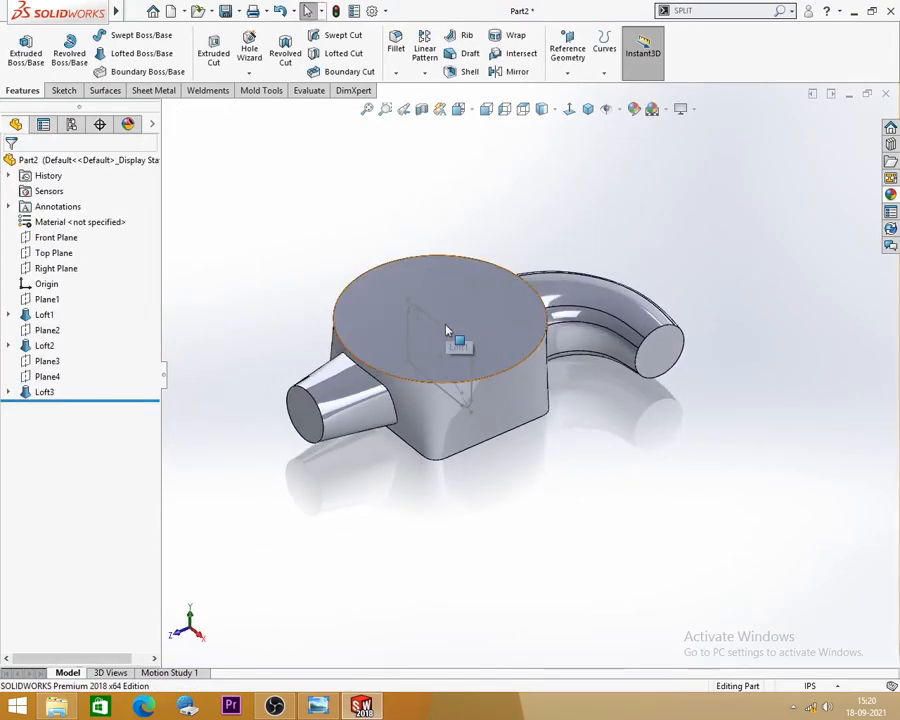
Inspect the lofted housing body with its tapered inlet and curved outlet pipe from several angles.
click(442, 331)
click(504, 288)
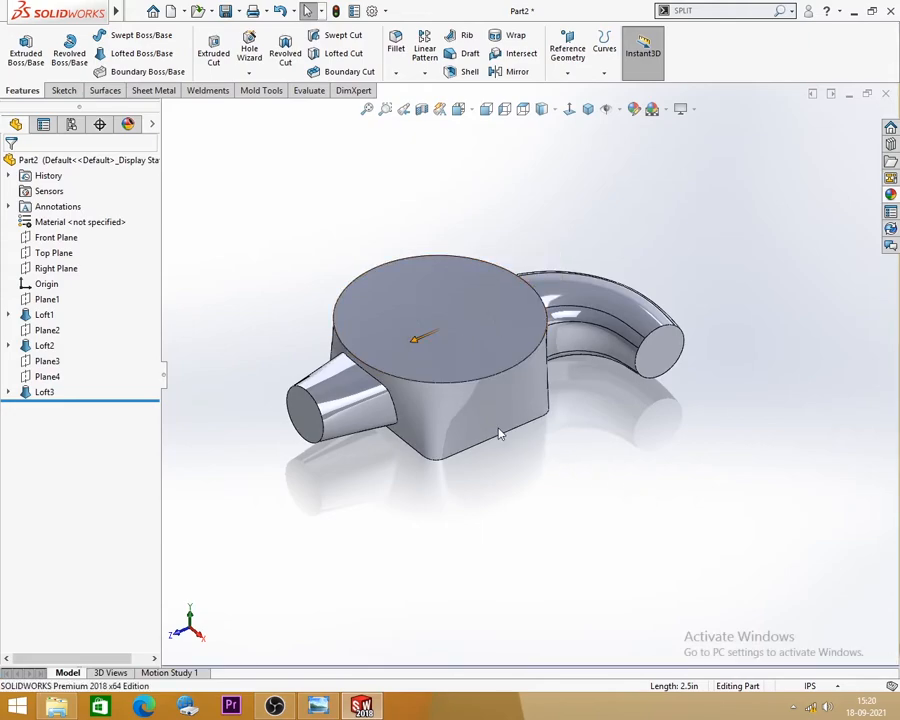
middle_drag(466, 357, 561, 441)
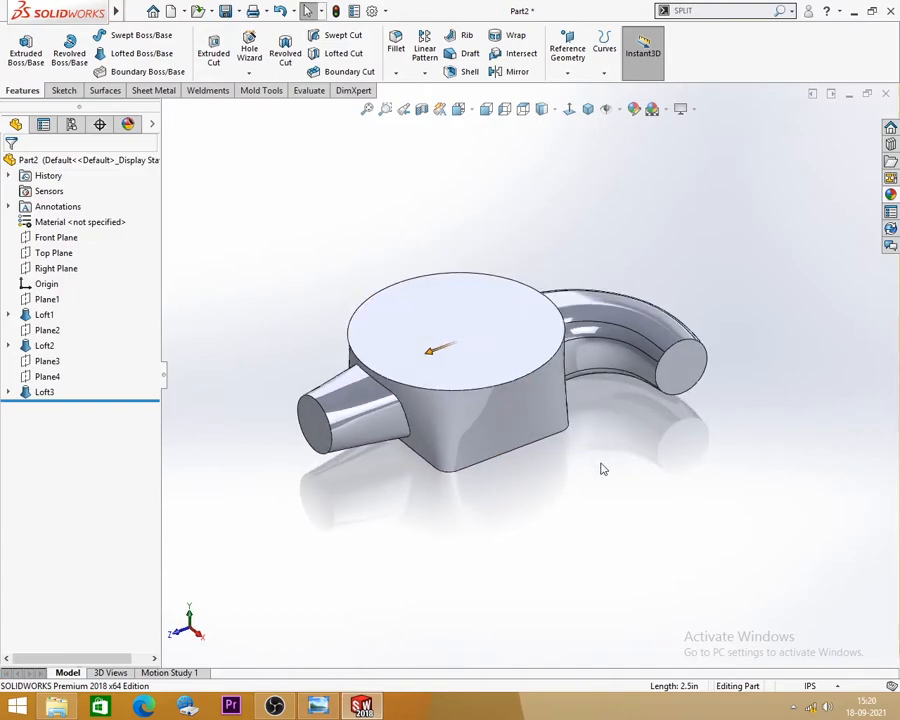
click(480, 330)
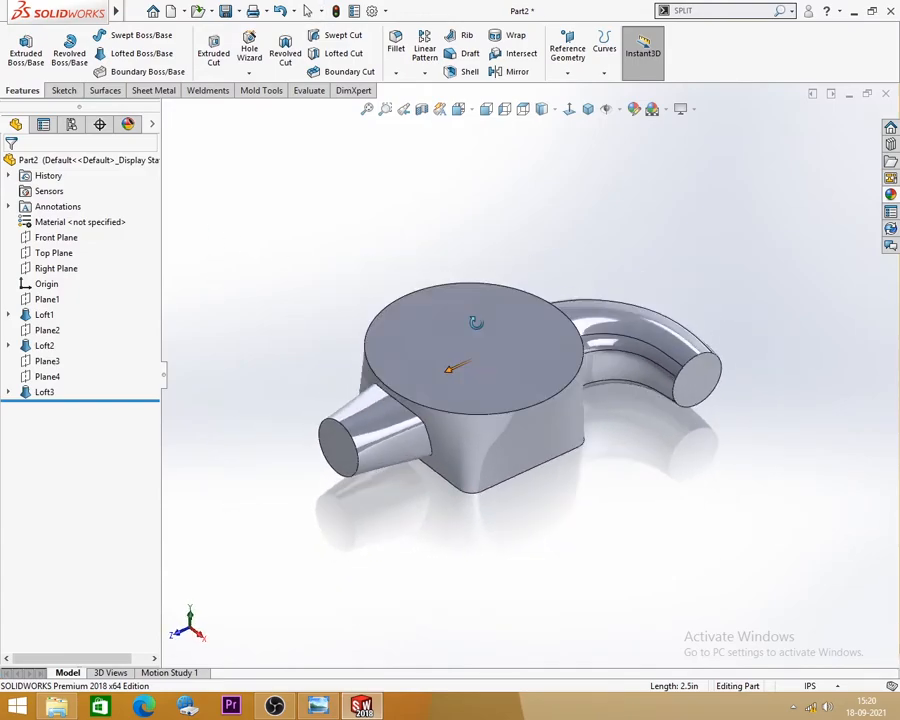
middle_drag(502, 331, 552, 277)
middle_drag(623, 450, 639, 372)
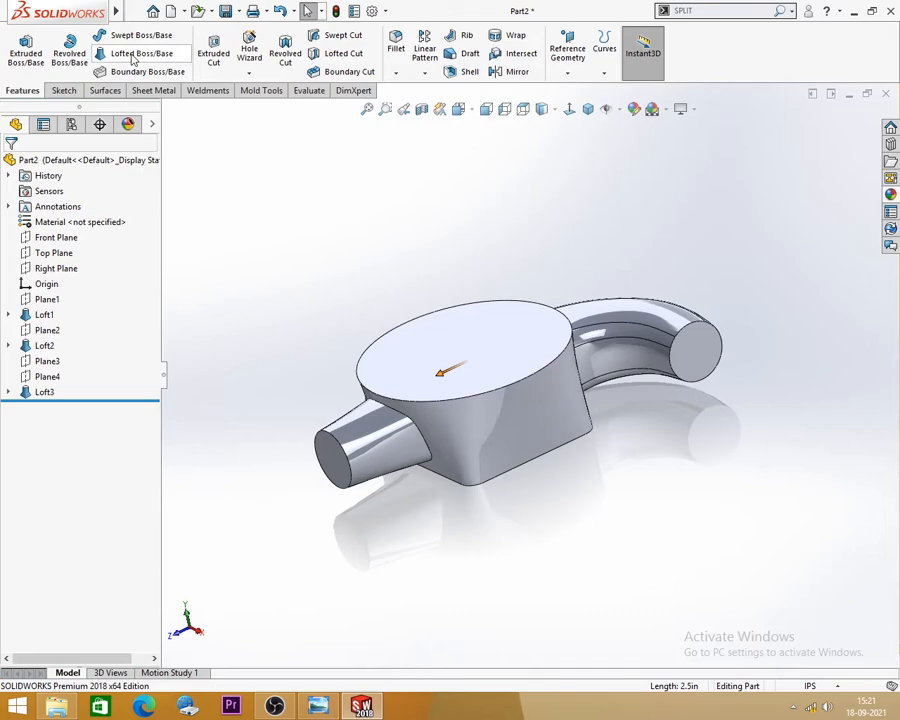
mouse_move(402, 258)
middle_down()
mouse_move(456, 275)
mouse_move(418, 248)
middle_up()
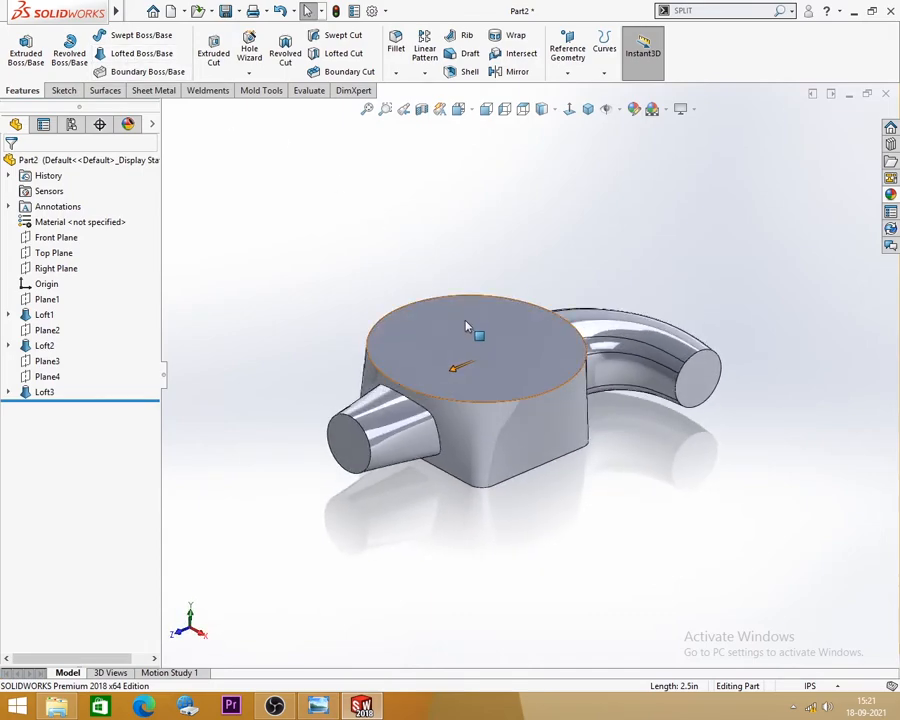
scroll(463, 318, down, 2)
scroll(440, 292, up, 2)
middle_drag(440, 292, 427, 304)
scroll(510, 464, down, 2)
scroll(510, 464, up, 1)
middle_drag(510, 464, 562, 517)
Check the base radius in the EX-19 drawing and fillet the body's bottom perimeter edge with a 0.25 in radius.
click(319, 704)
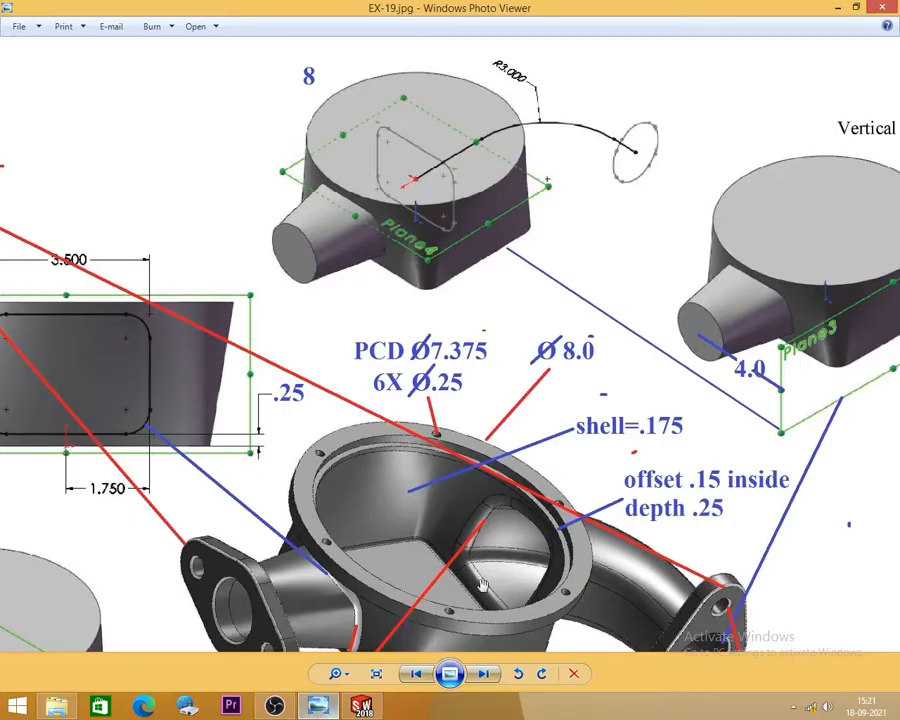
scroll(562, 449, down, 3)
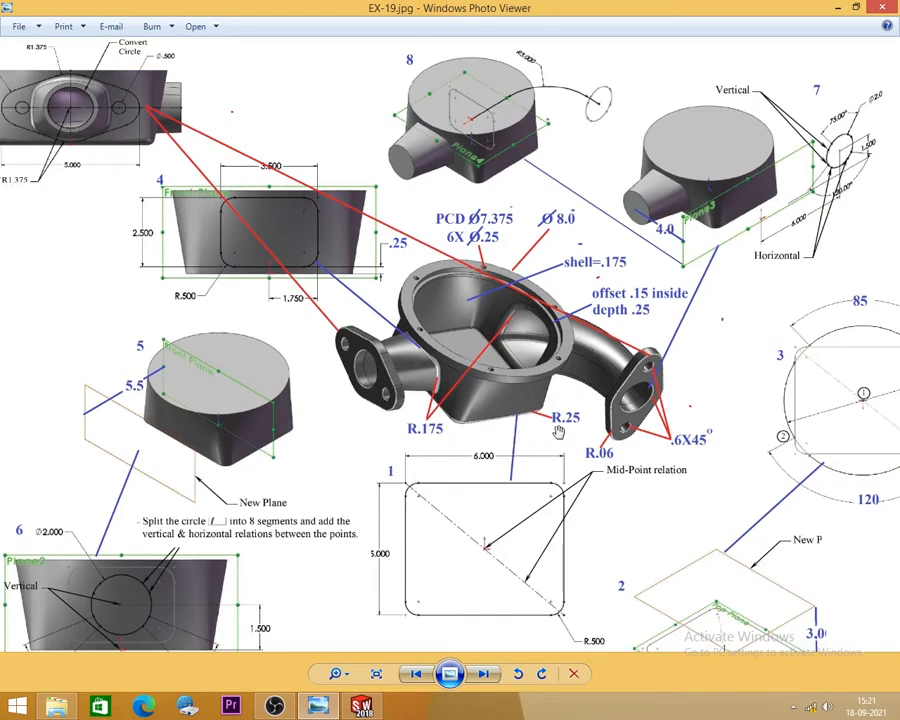
click(362, 704)
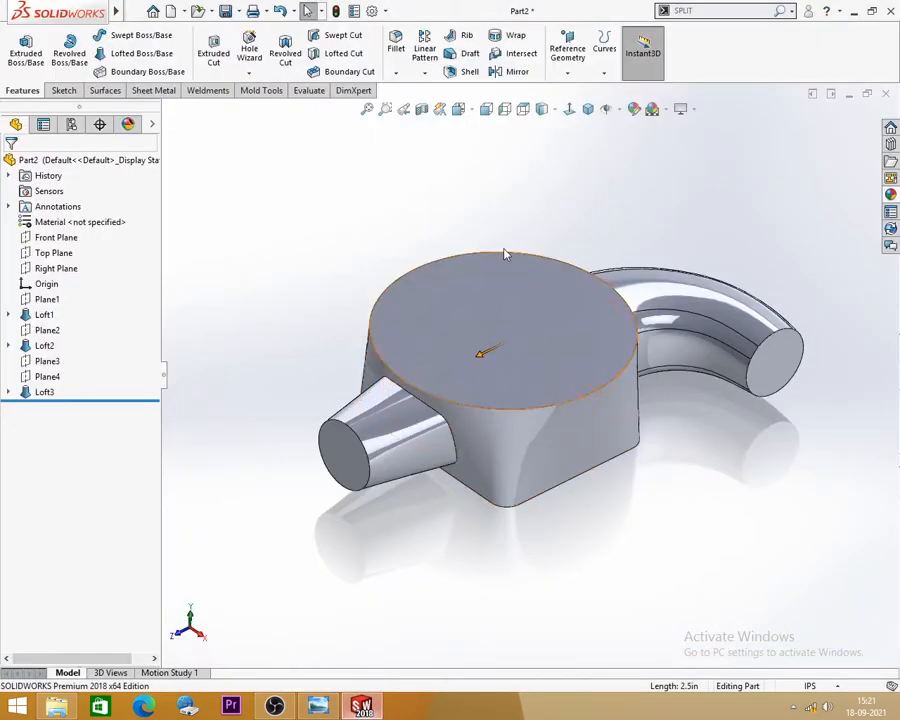
click(397, 44)
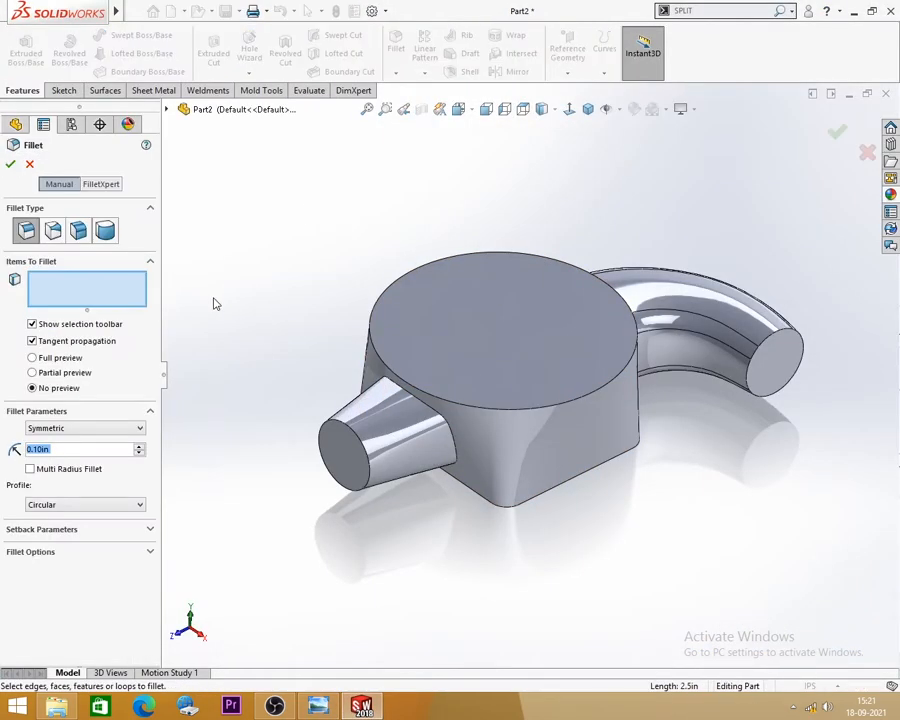
text(.25)
key(Return)
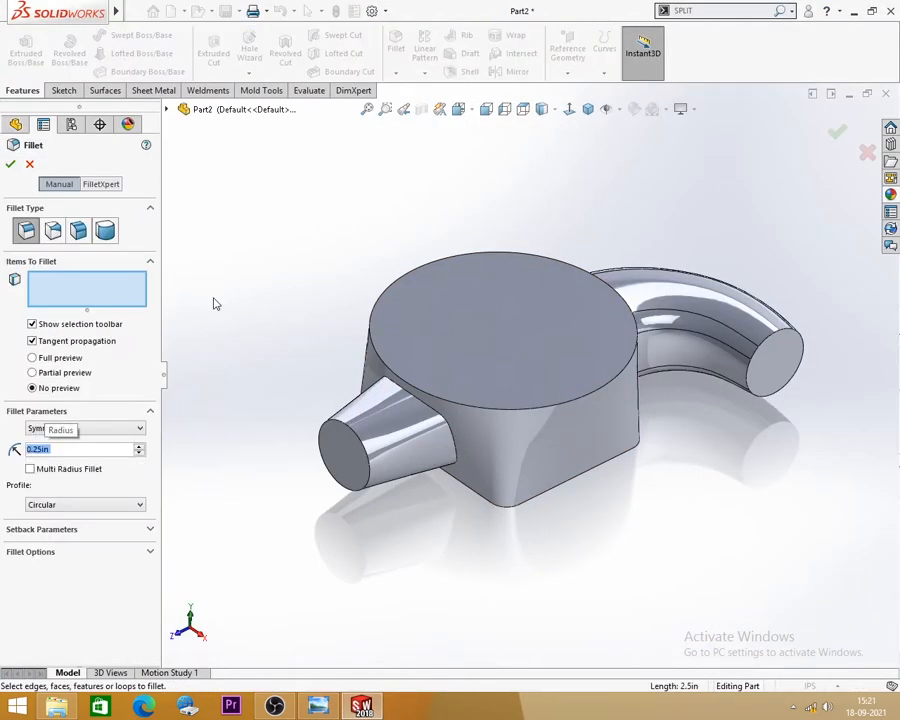
click(571, 491)
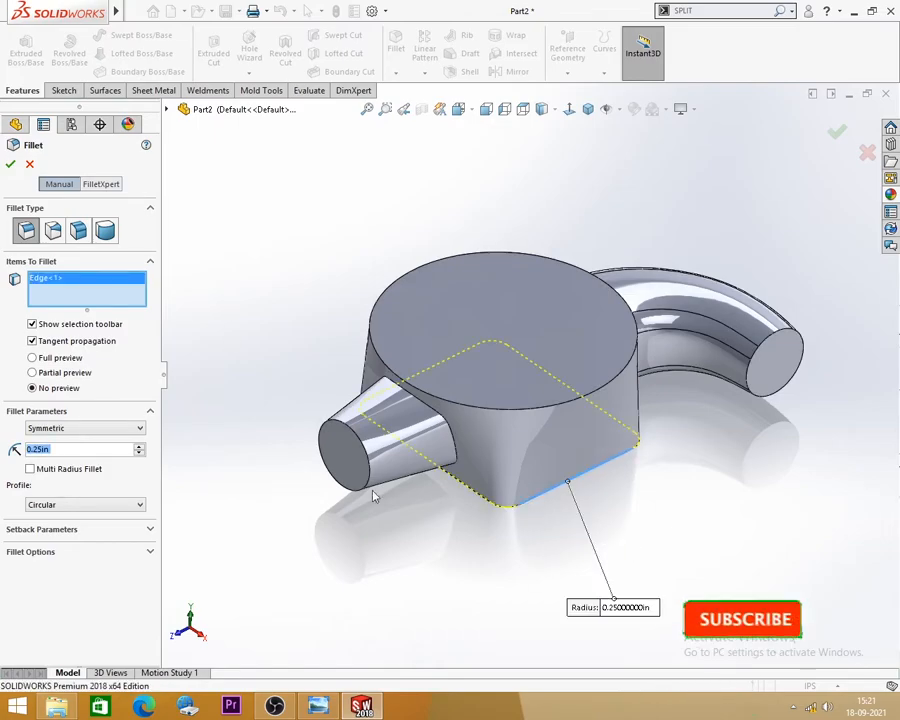
click(11, 164)
mouse_move(325, 305)
middle_down()
mouse_move(305, 157)
mouse_move(311, 277)
mouse_move(321, 291)
middle_up()
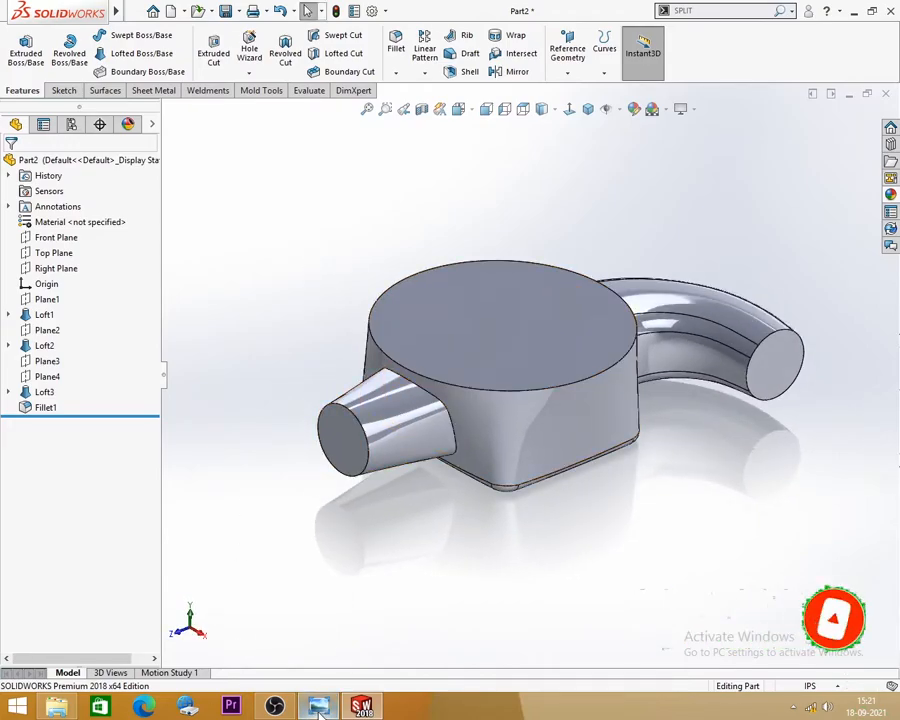
Fillet the edges where the inlet and the curved outlet pipe join the body with the drawing's 0.175 in radius.
key(alt+Tab)
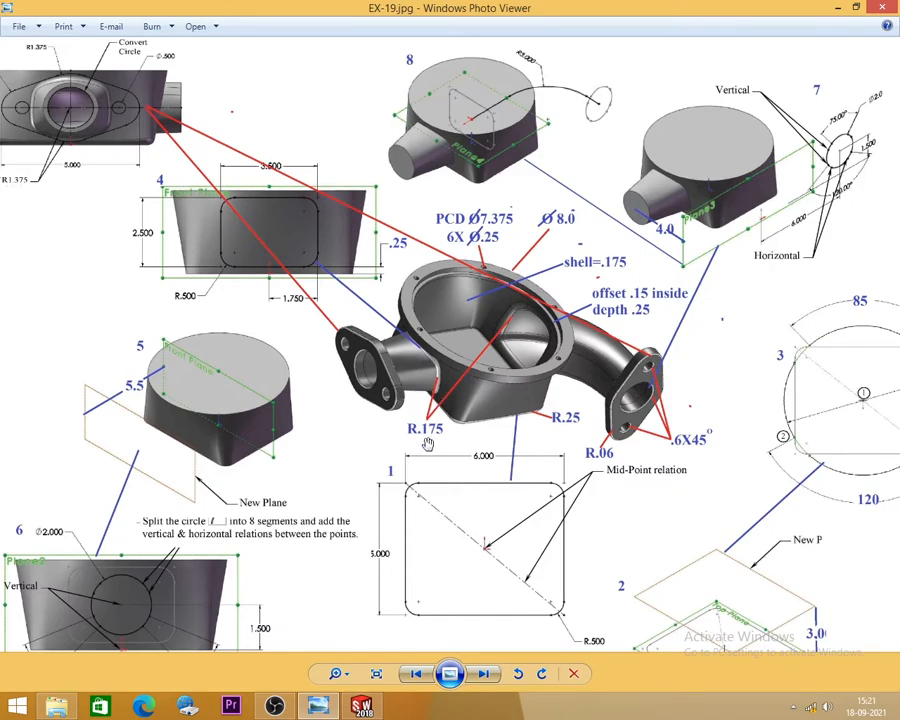
key(alt+Tab)
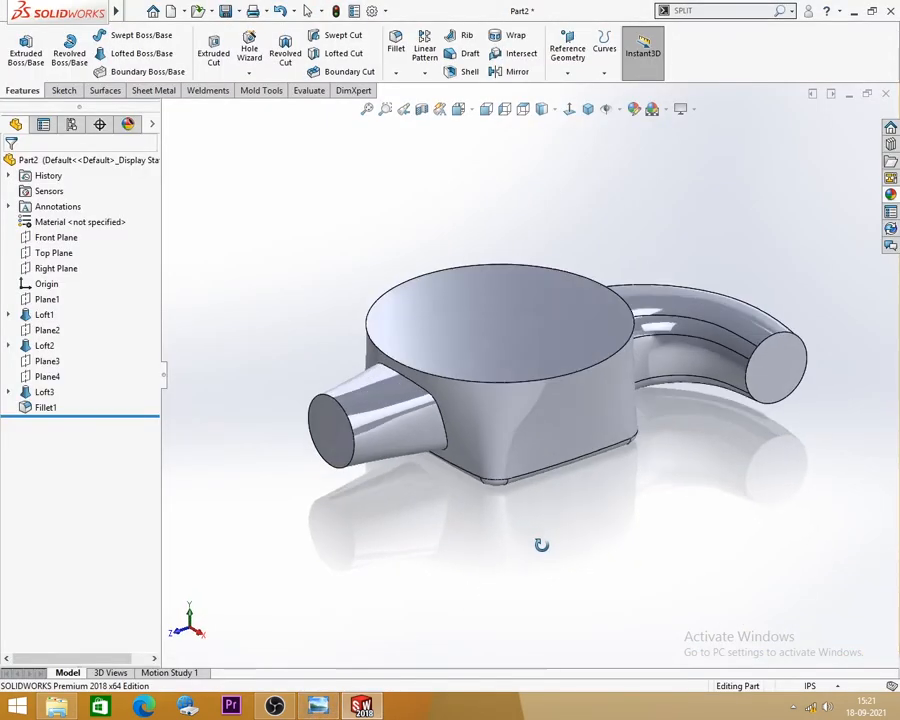
click(397, 52)
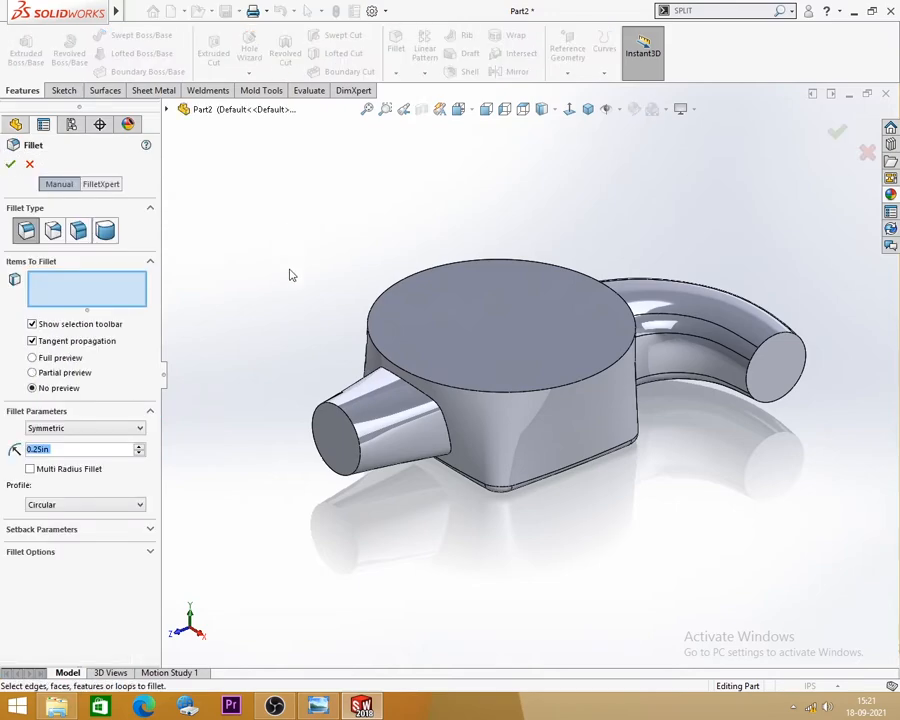
text(.175)
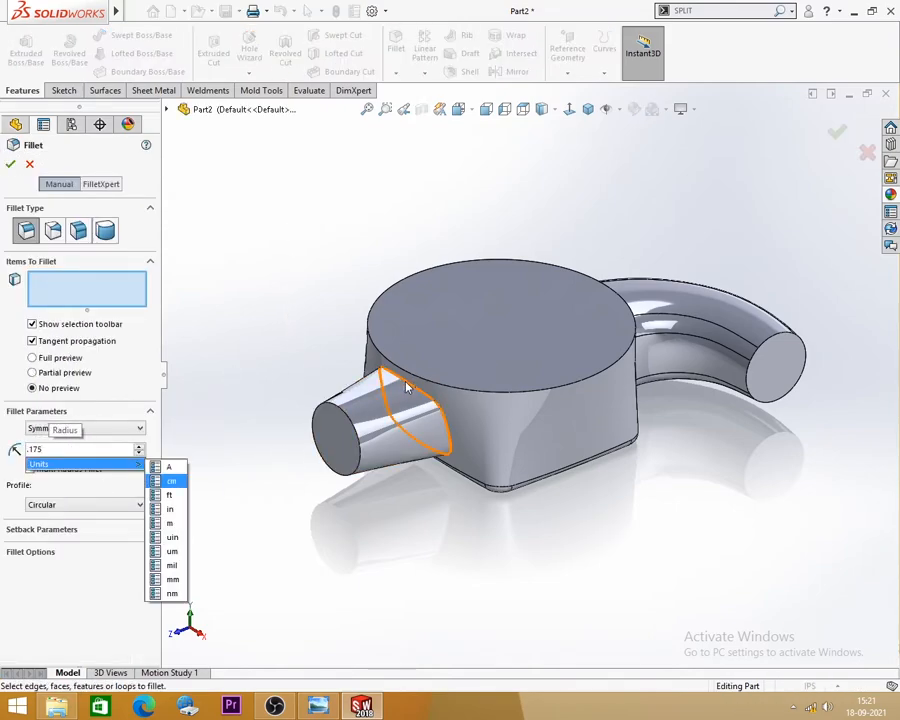
key(Return)
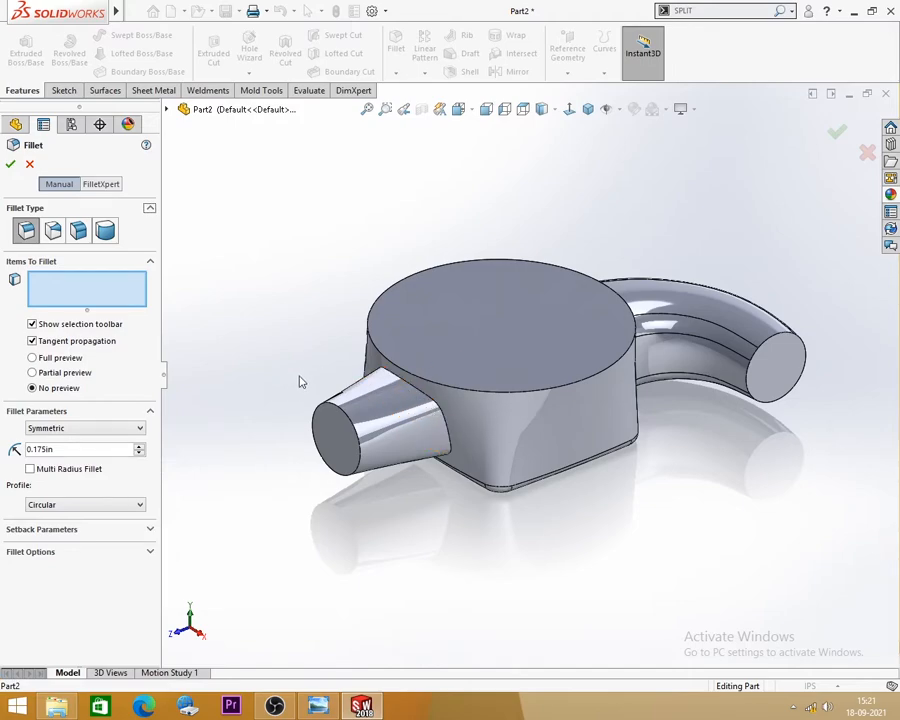
click(416, 391)
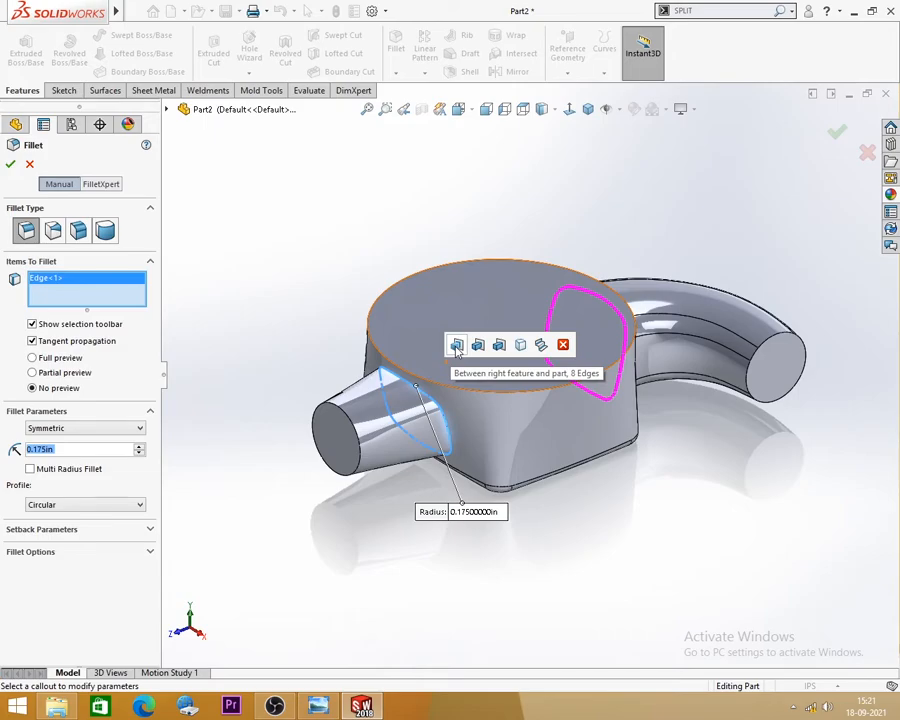
click(456, 345)
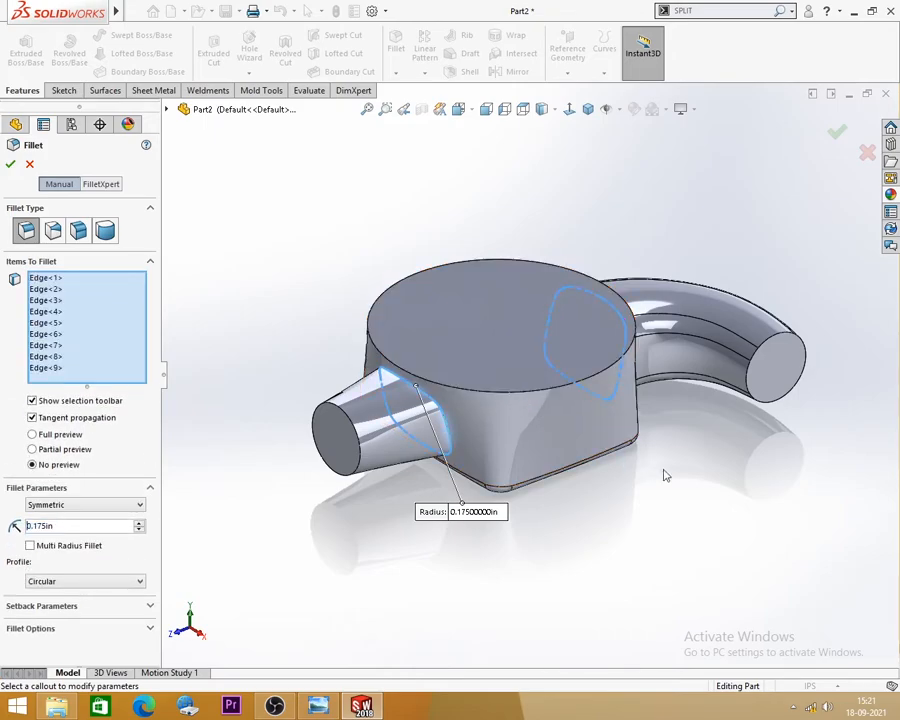
mouse_move(754, 503)
middle_down()
mouse_move(661, 516)
mouse_move(635, 546)
mouse_move(456, 560)
mouse_move(629, 535)
mouse_move(743, 484)
mouse_move(753, 502)
middle_up()
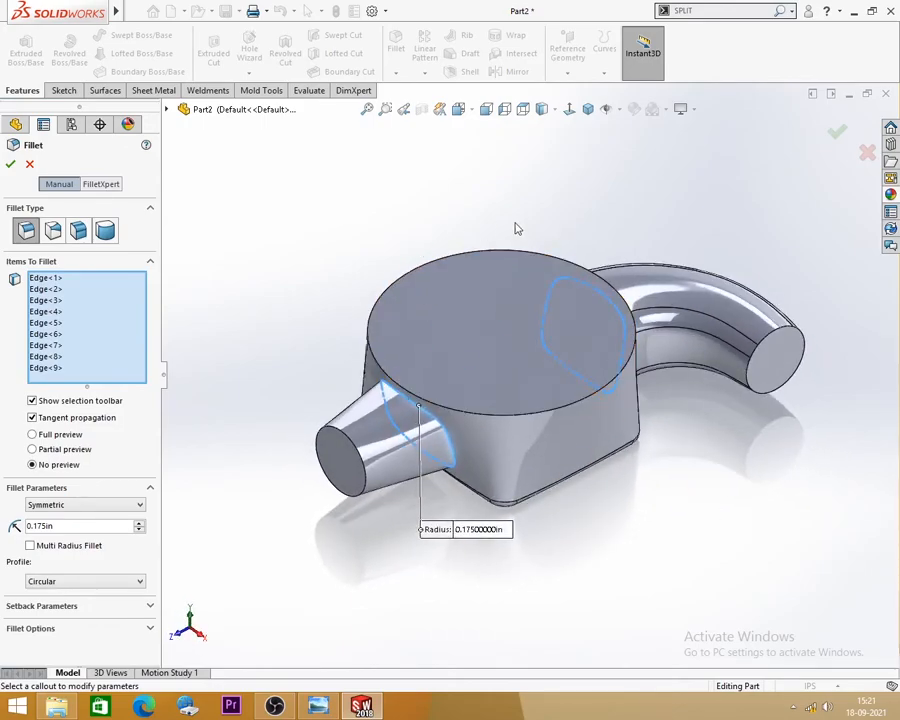
middle_drag(580, 372, 633, 396)
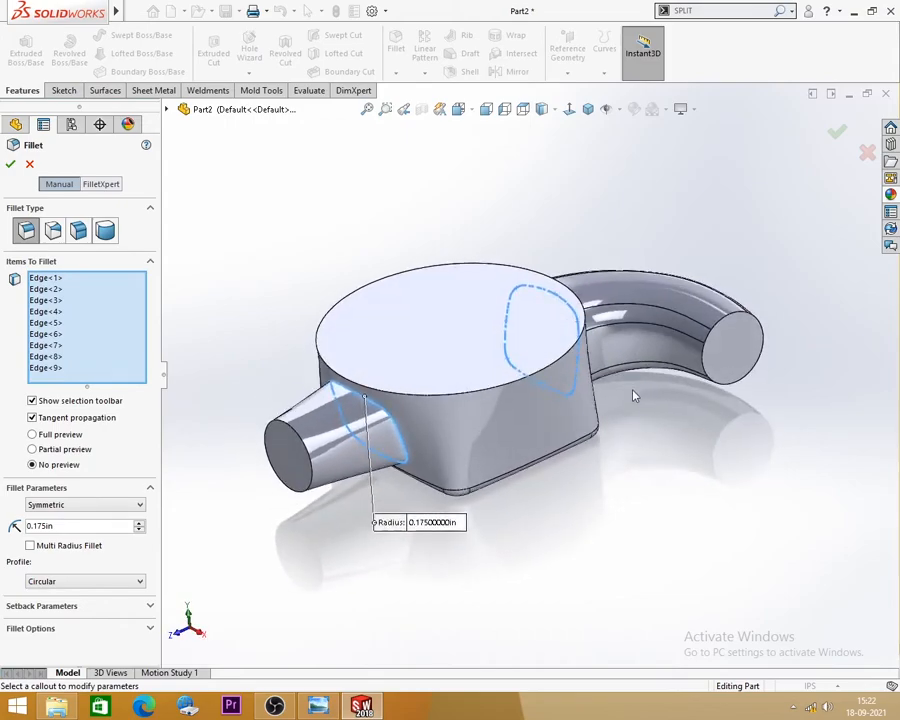
click(10, 164)
middle_drag(341, 184, 343, 254)
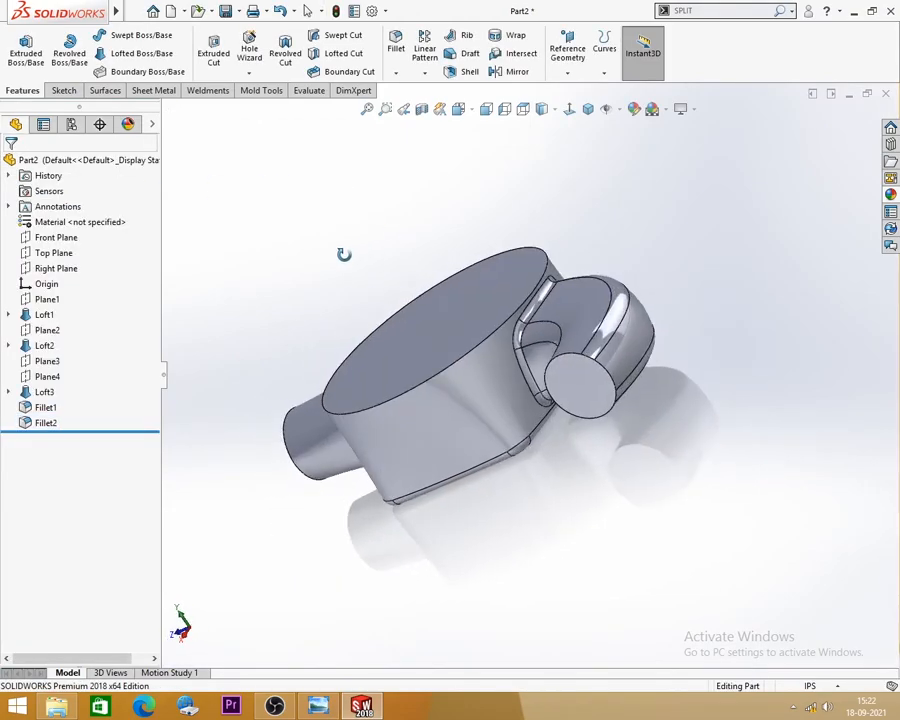
scroll(550, 290, down, 4)
scroll(541, 292, up, 2)
middle_drag(541, 292, 348, 446)
middle_drag(464, 296, 476, 267)
scroll(470, 311, down, 2)
scroll(470, 311, up, 2)
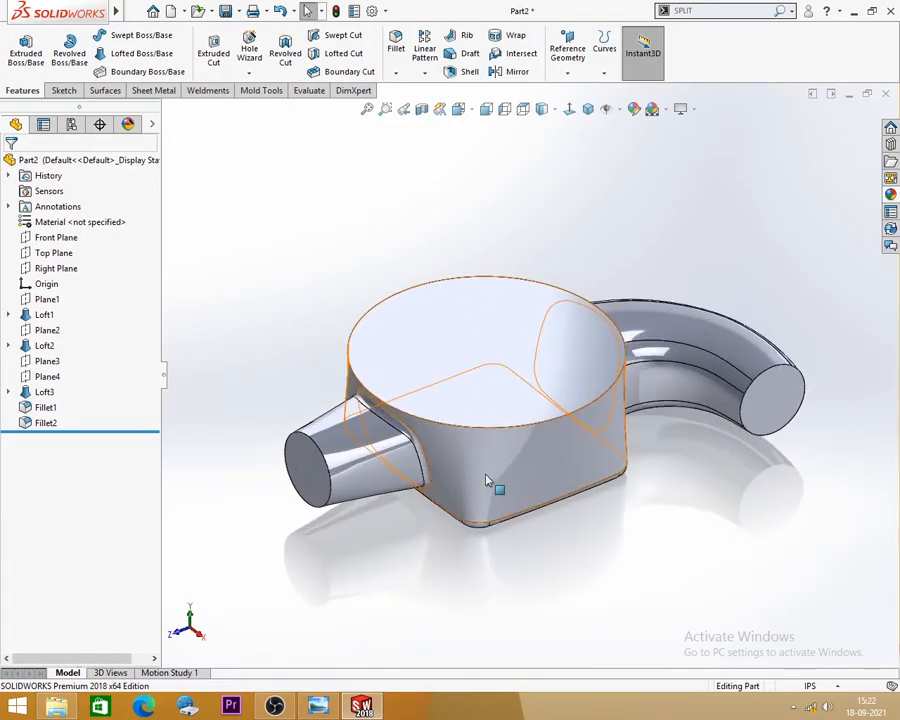
Shell the housing to the drawing's 0.175 in wall thickness, removing the round top face and both pipe end faces.
key(alt+Tab)
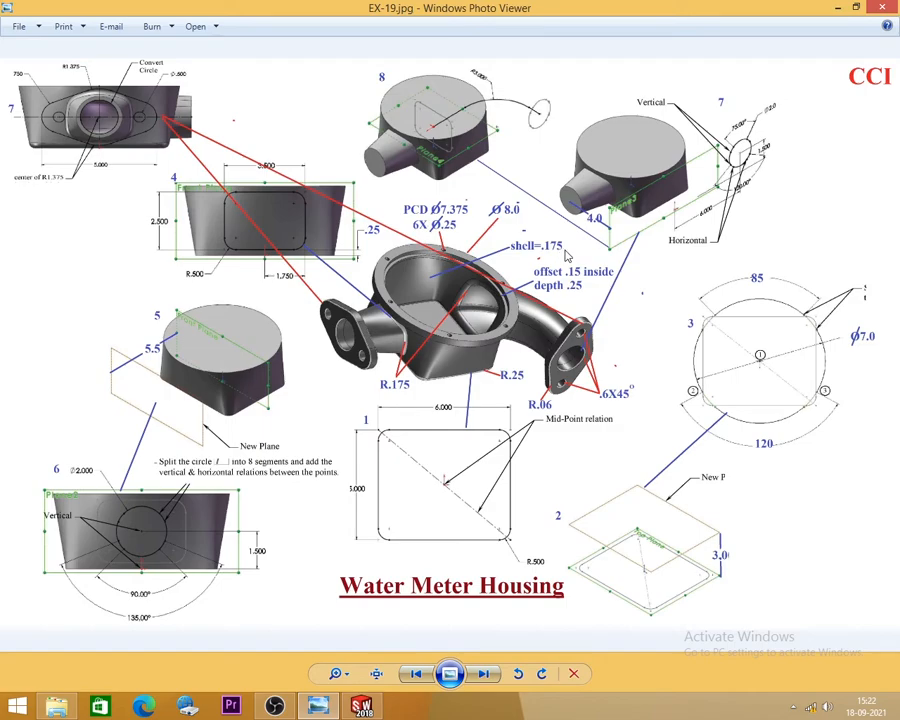
click(838, 8)
middle_drag(537, 177, 534, 176)
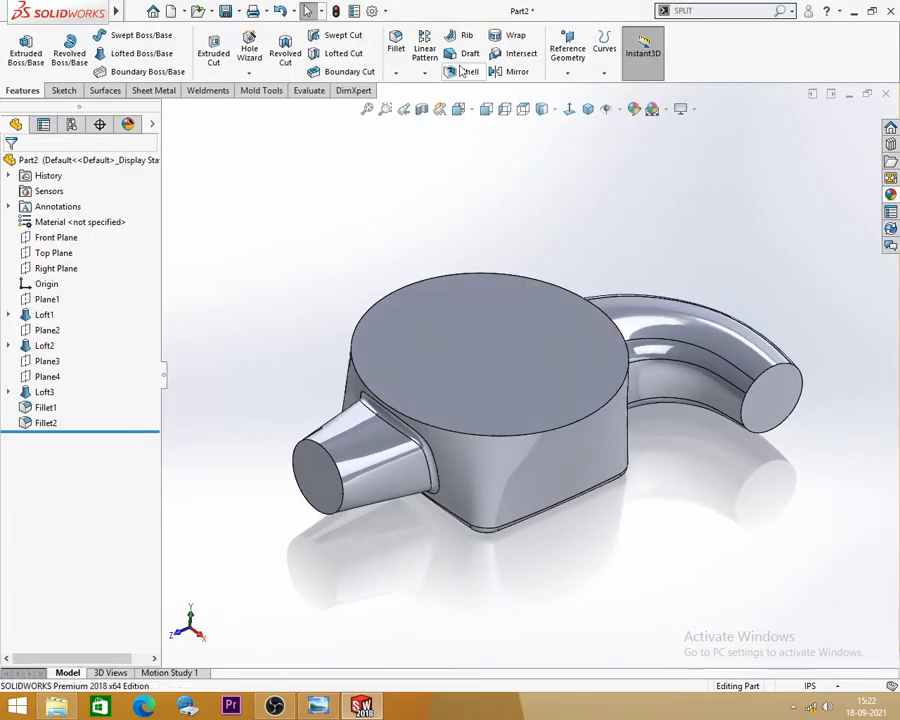
click(463, 71)
text(.175)
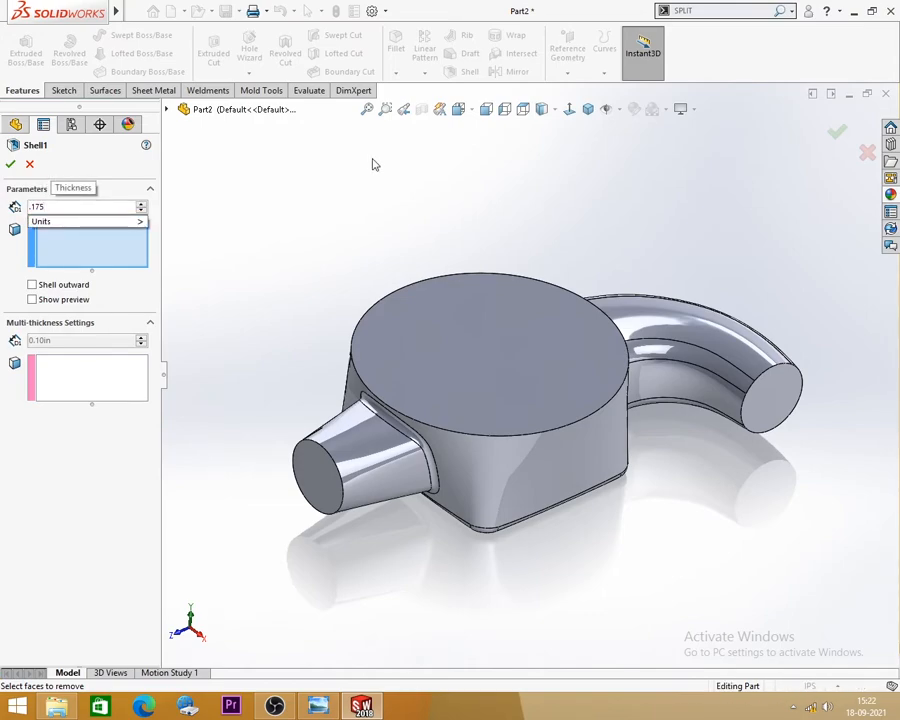
mouse_move(438, 196)
middle_down()
mouse_move(442, 187)
mouse_move(447, 211)
middle_up()
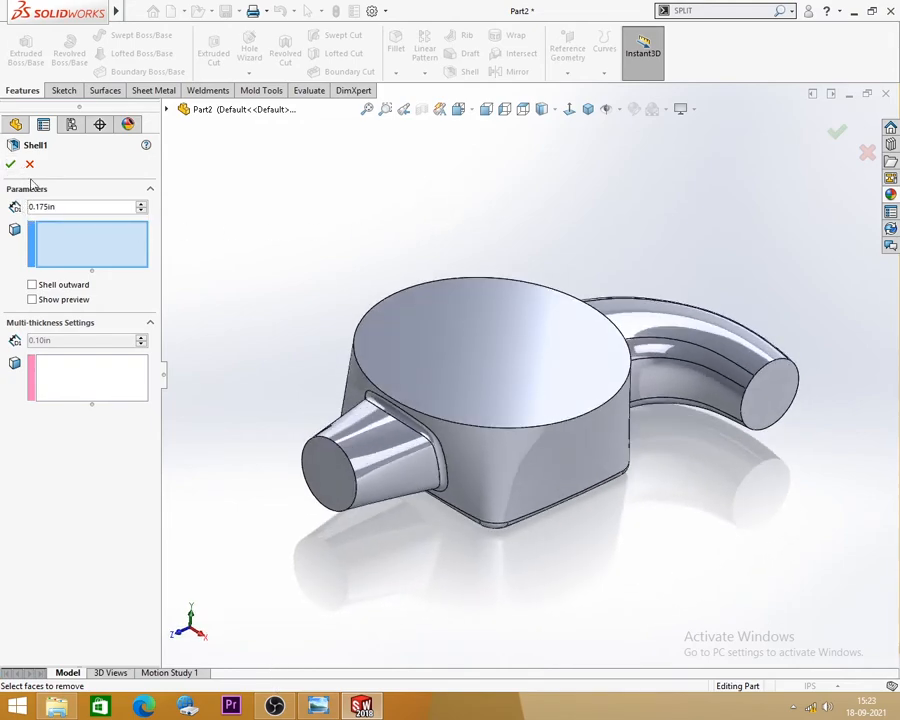
middle_drag(494, 297, 490, 302)
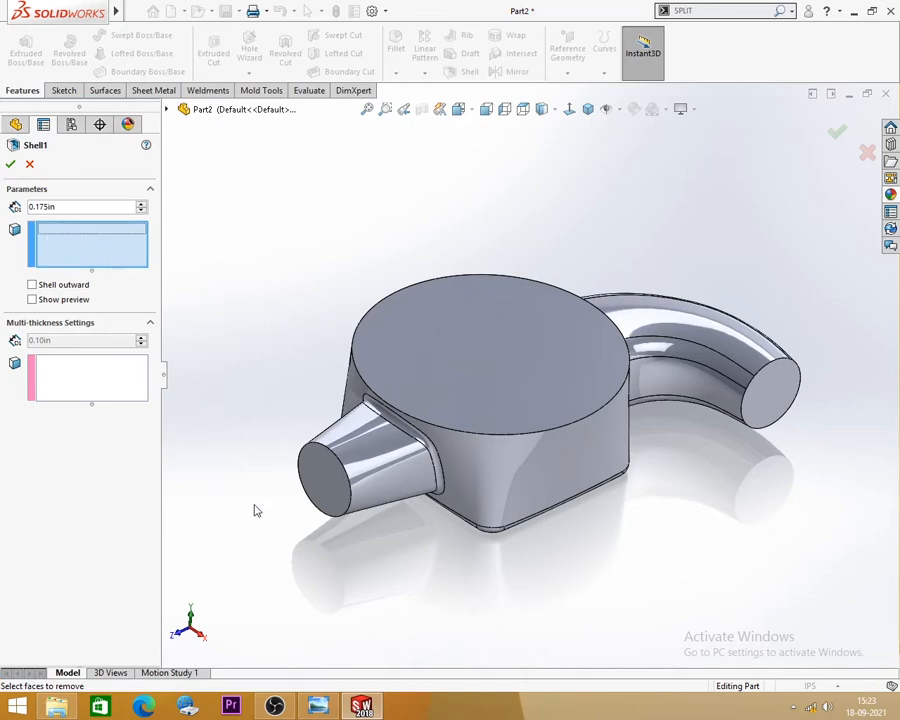
click(315, 486)
click(458, 356)
click(782, 418)
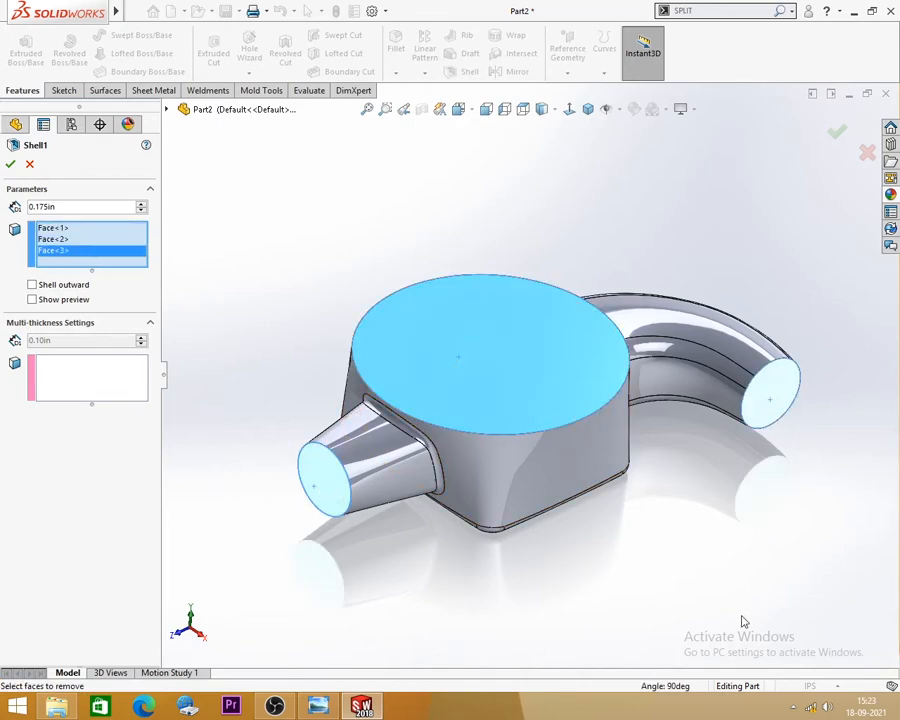
click(10, 166)
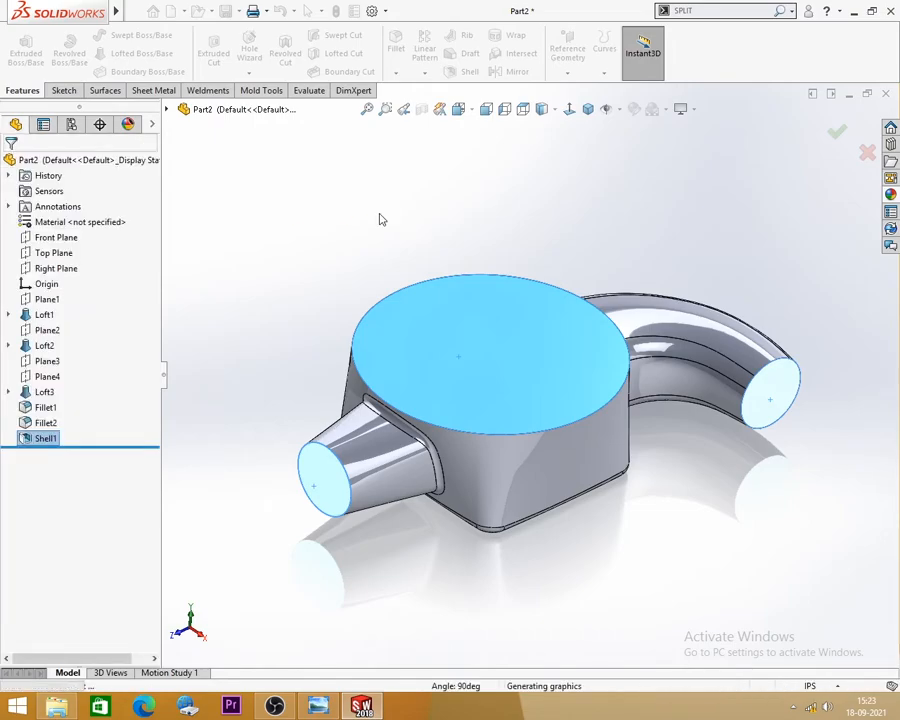
mouse_move(375, 220)
middle_down()
mouse_move(406, 382)
mouse_move(373, 230)
middle_up()
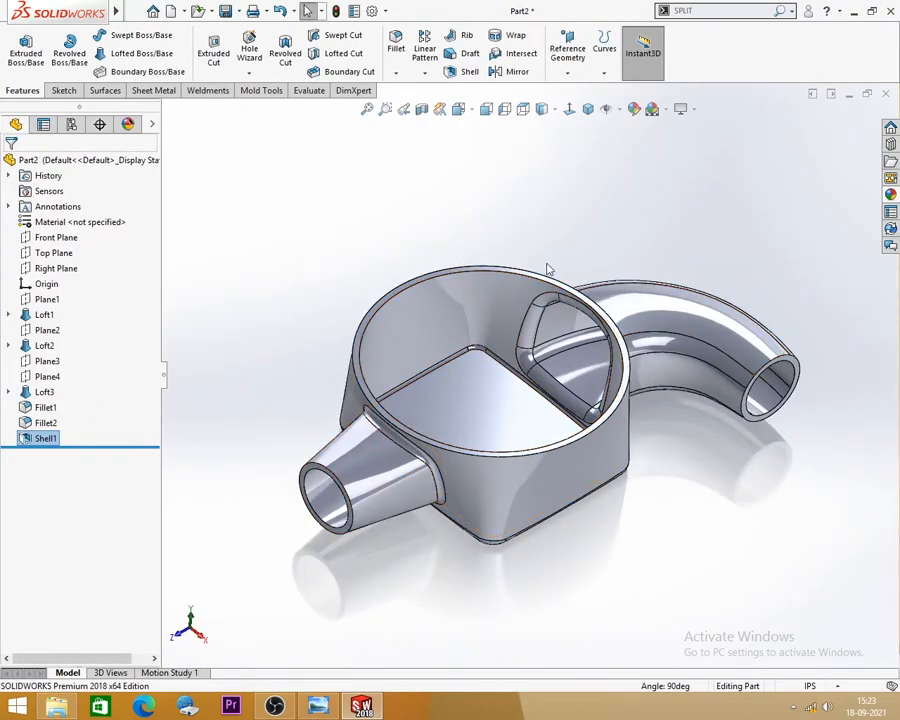
Examine the shelled housing and the flange sketch dimensions in the EX-19 reference drawing, and return to the inlet's open end.
scroll(530, 315, up, 2)
scroll(578, 450, down, 2)
middle_drag(578, 455, 650, 425)
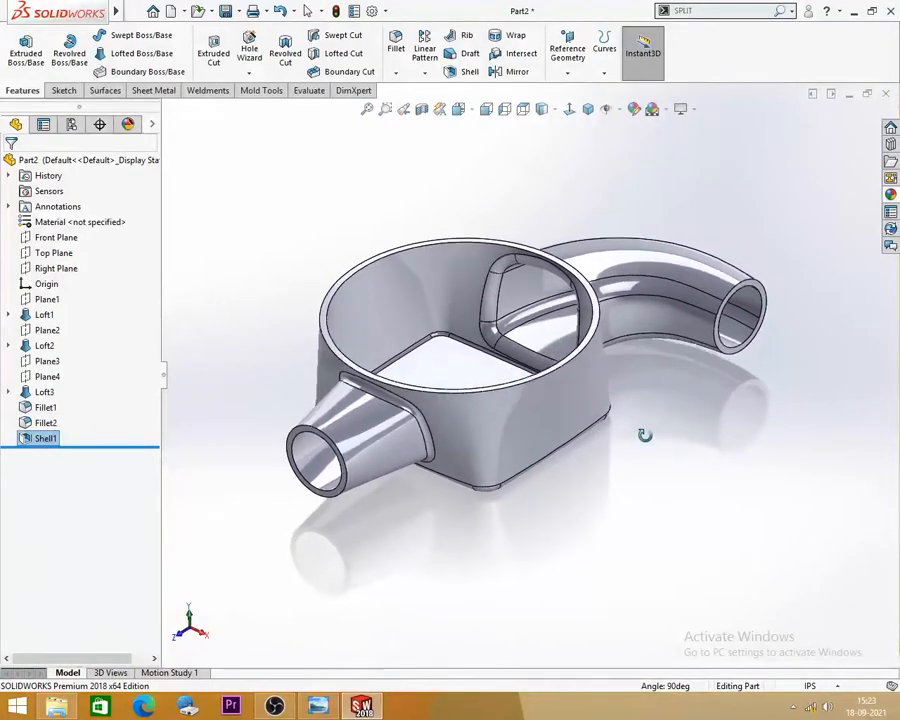
click(320, 706)
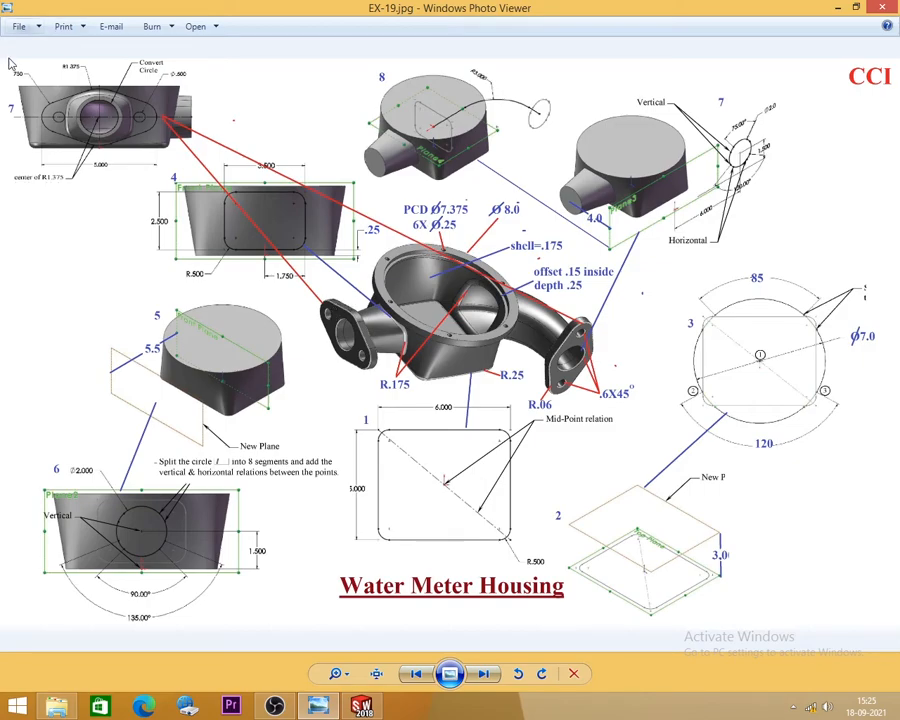
scroll(12, 72, up, 5)
drag(220, 190, 392, 371)
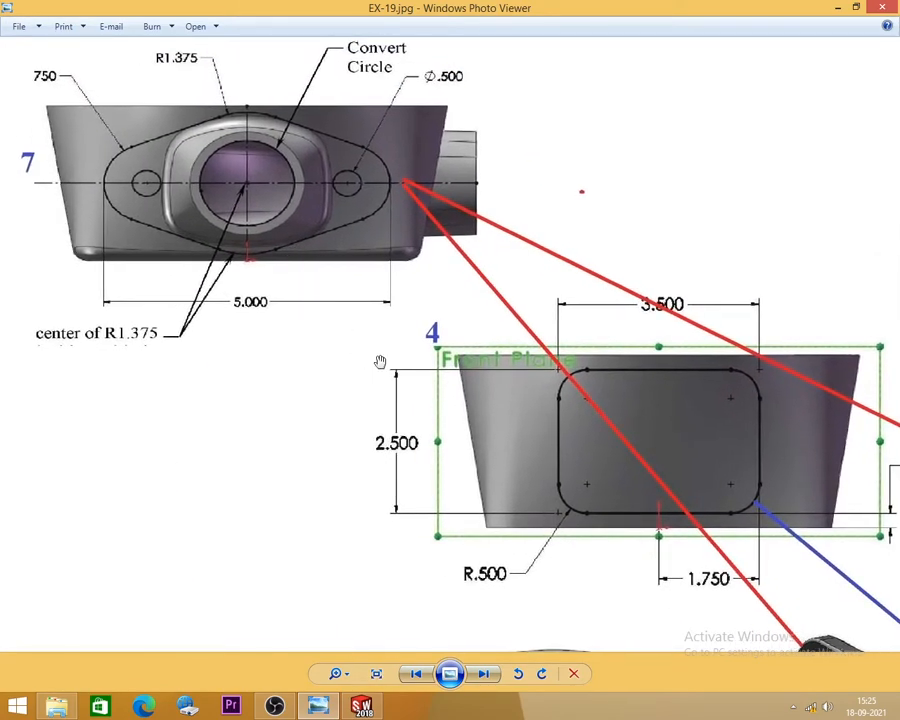
click(319, 707)
scroll(320, 476, down, 5)
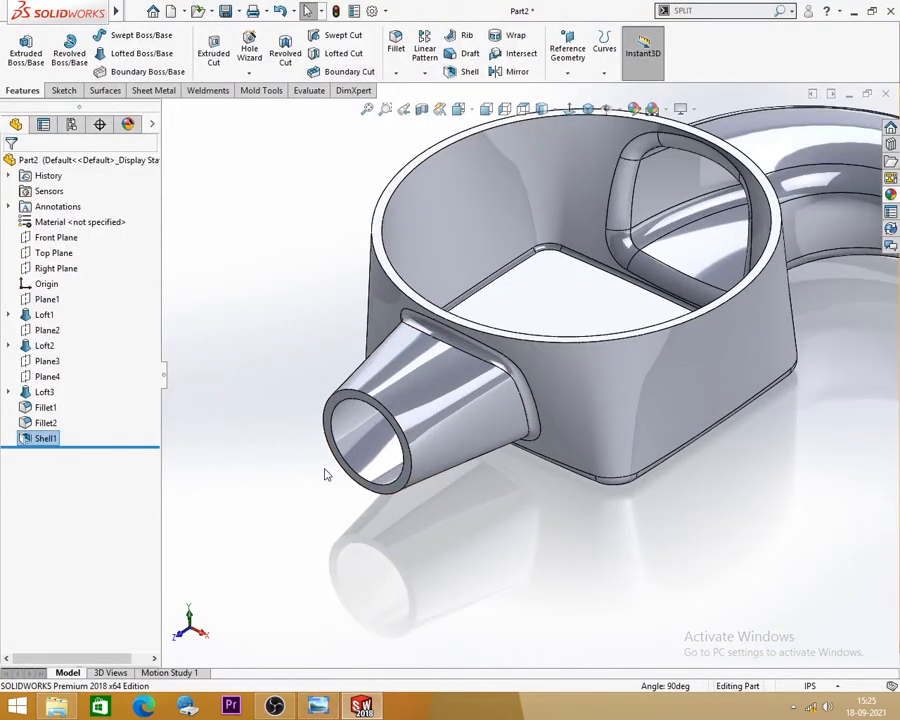
Start a sketch on the inlet pipe's annular end face and convert its inner circular edge into sketch geometry.
click(368, 362)
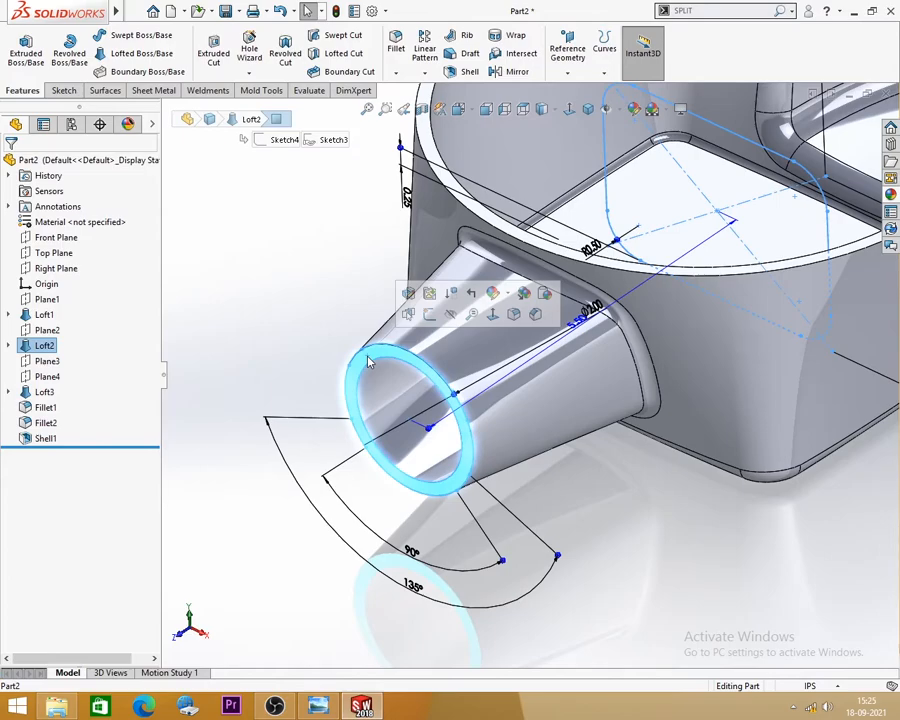
click(408, 372)
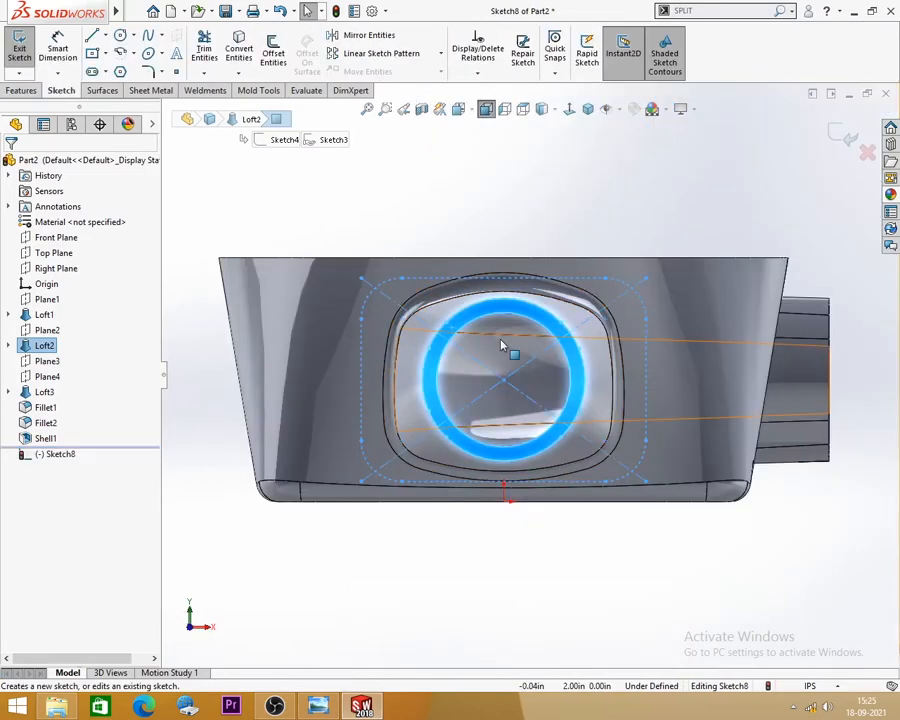
scroll(502, 342, up, 3)
click(496, 229)
scroll(534, 438, down, 2)
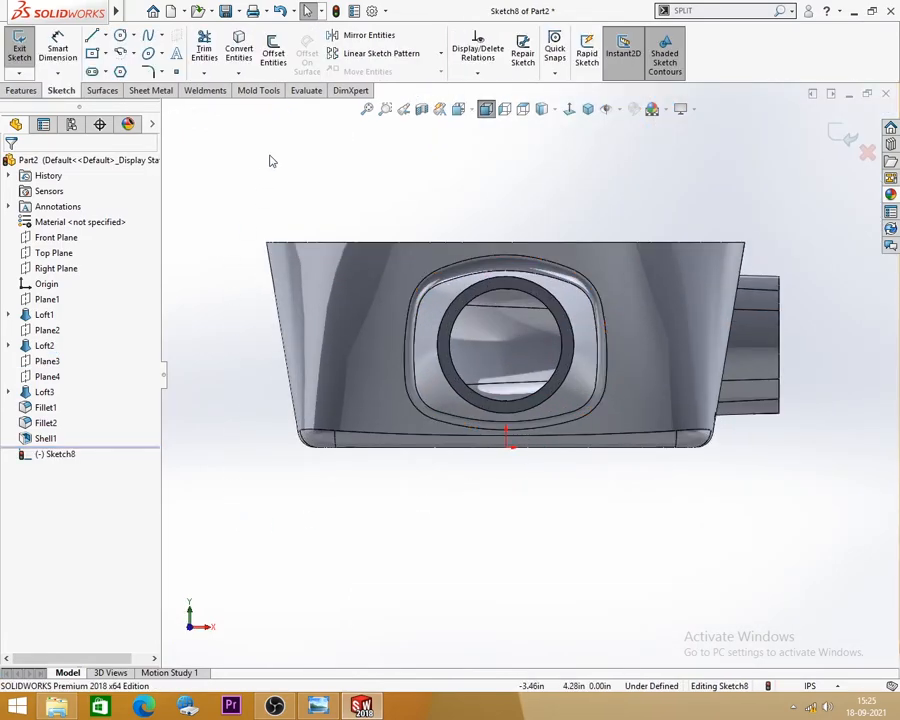
click(239, 50)
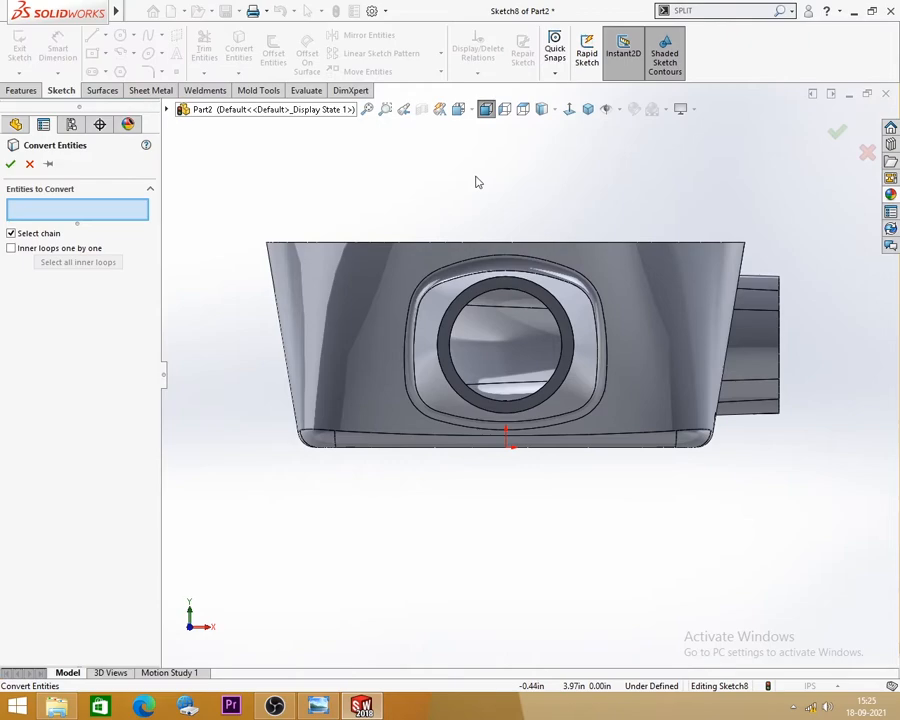
click(489, 295)
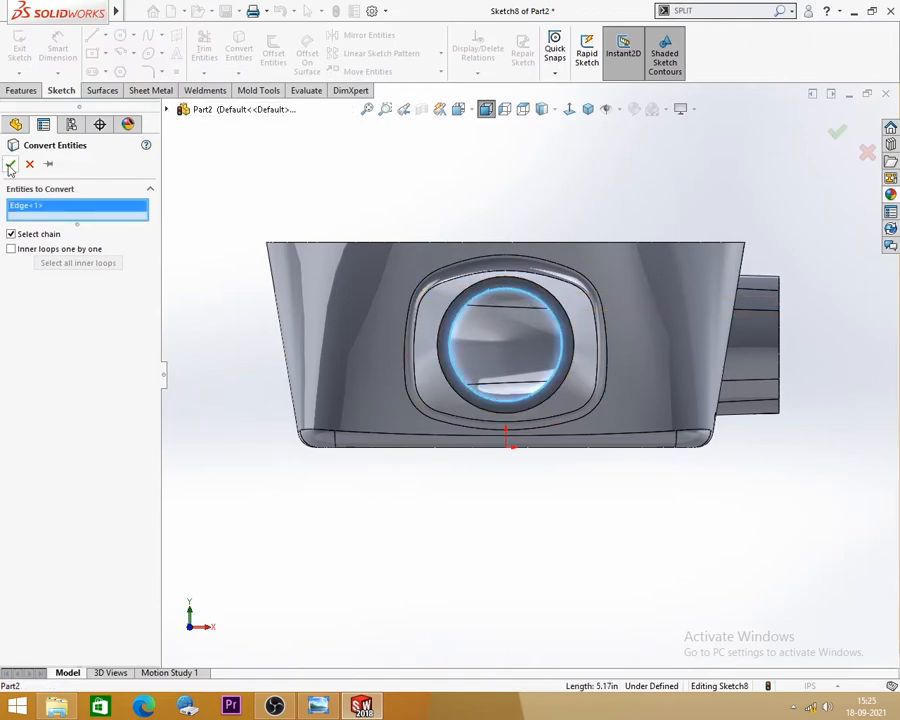
click(10, 165)
Sketch a vertical centerline from the midpoint of the body's top edge down to the origin.
scroll(388, 205, up, 2)
click(108, 37)
click(121, 70)
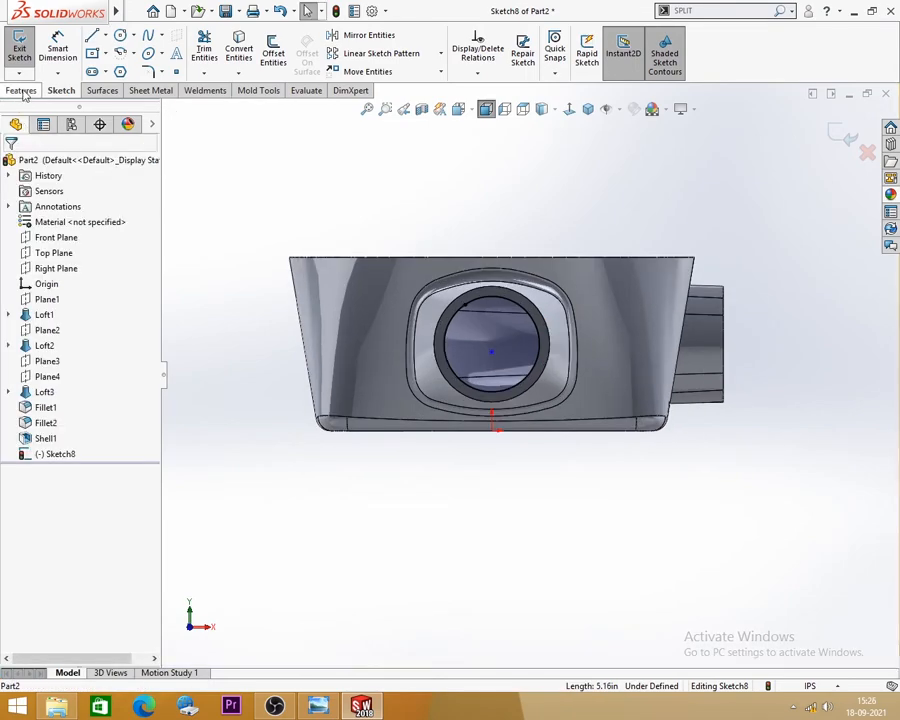
click(105, 35)
click(128, 68)
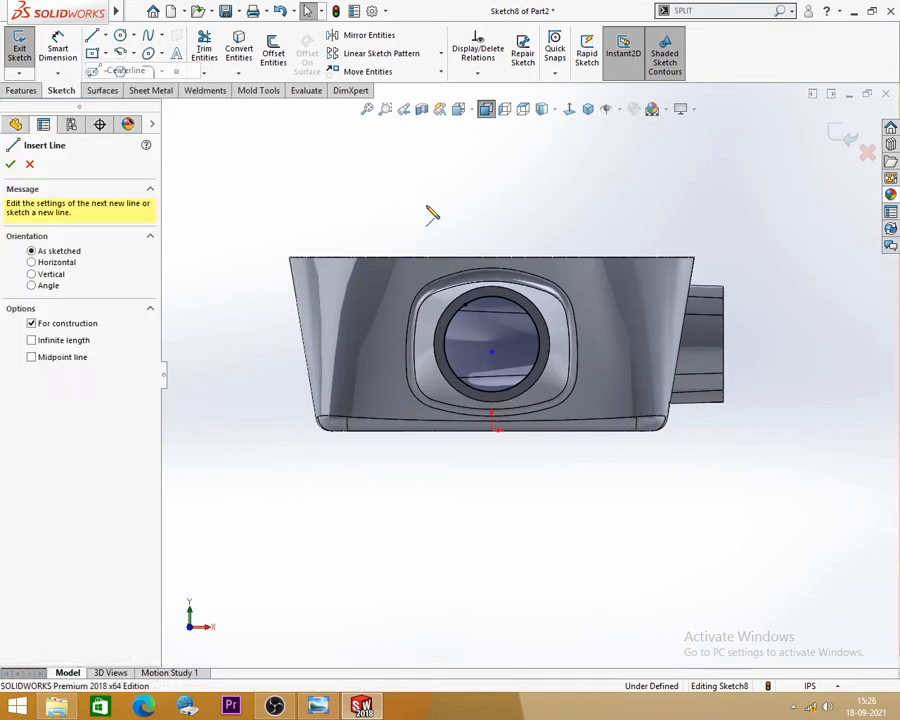
click(491, 258)
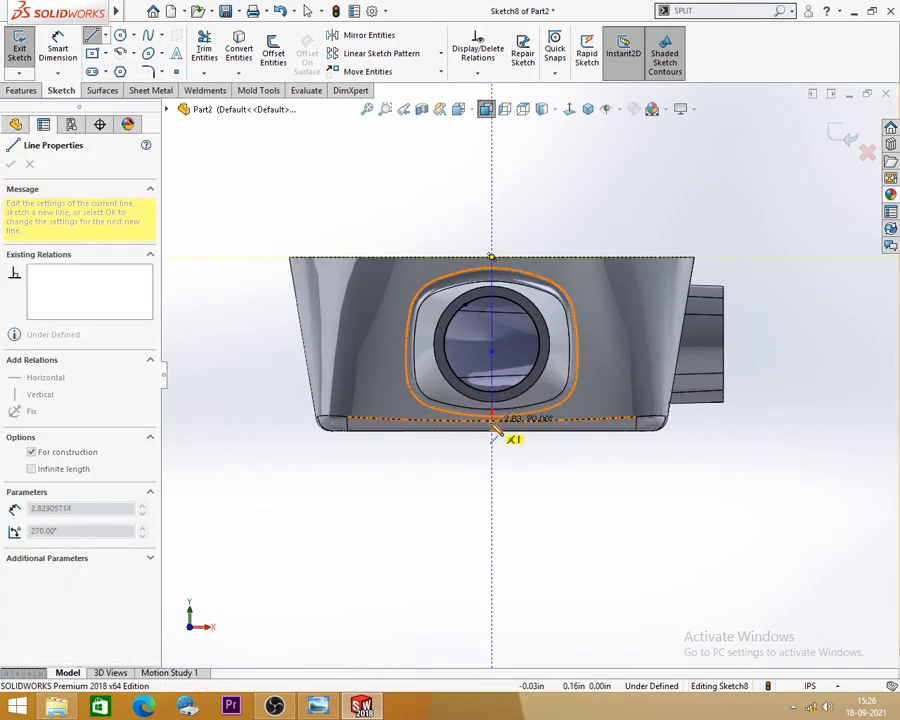
click(491, 432)
key(Escape)
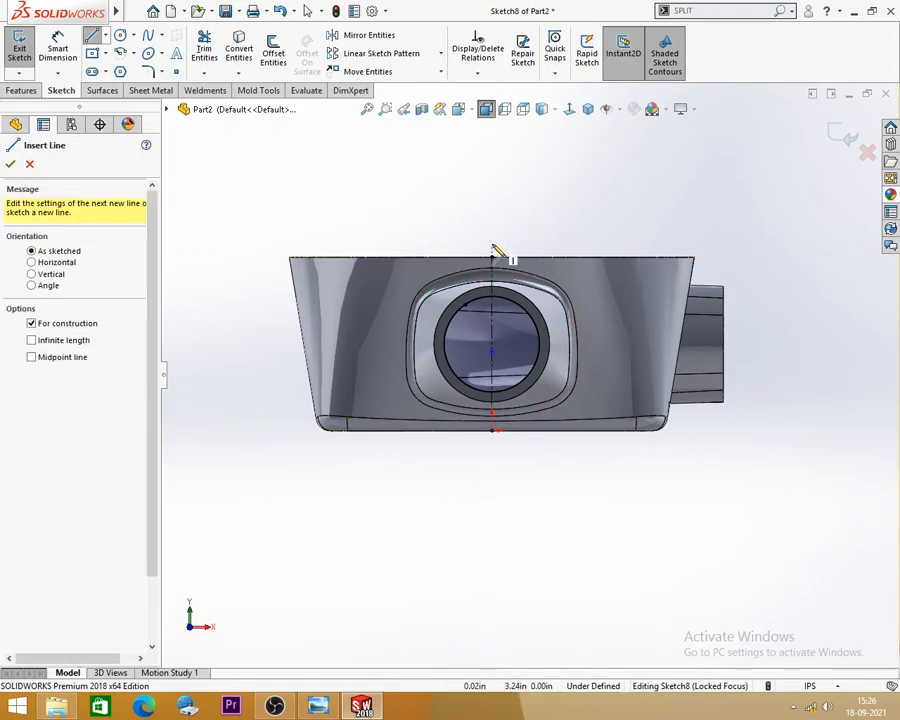
Sketch a horizontal centerline across the full outer diameter of the inlet's end face.
click(434, 344)
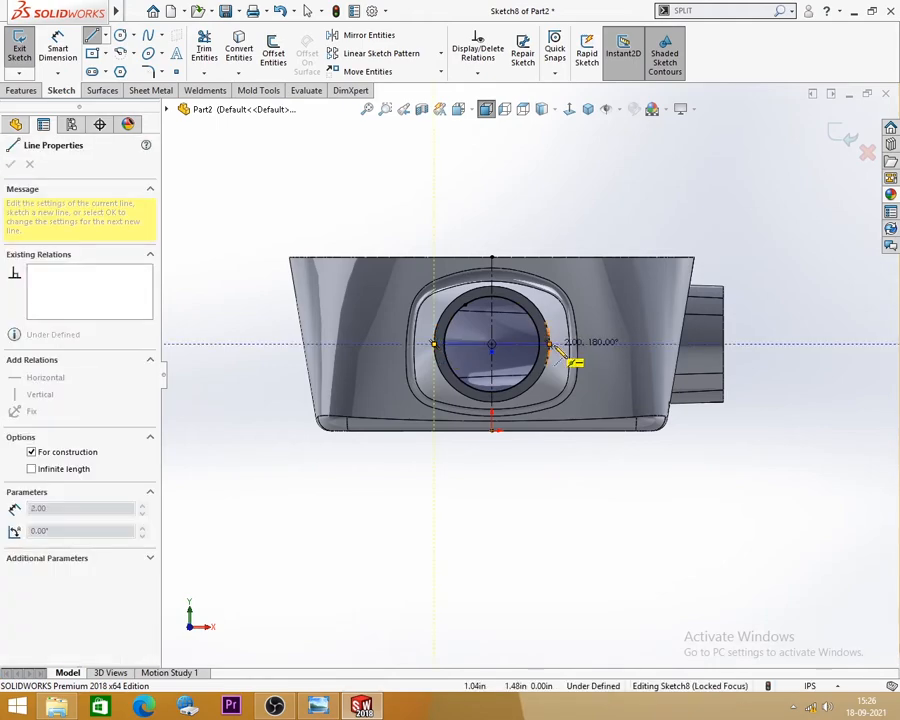
click(549, 344)
key(Escape)
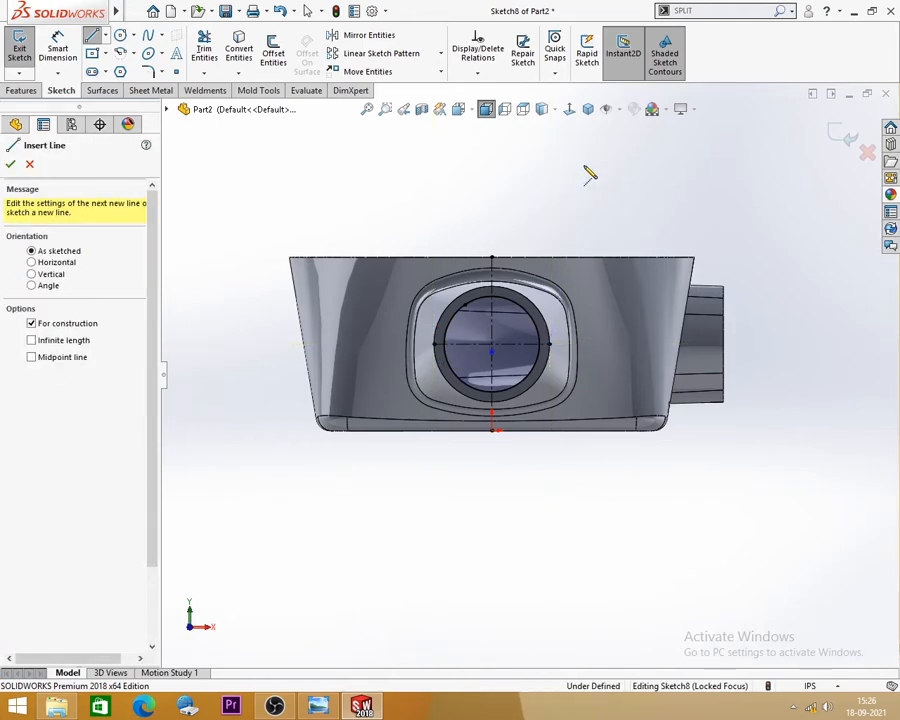
key(Escape)
Make the center point on the vertical centerline coincident with the horizontal centerline.
scroll(502, 370, up, 3)
scroll(499, 372, down, 3)
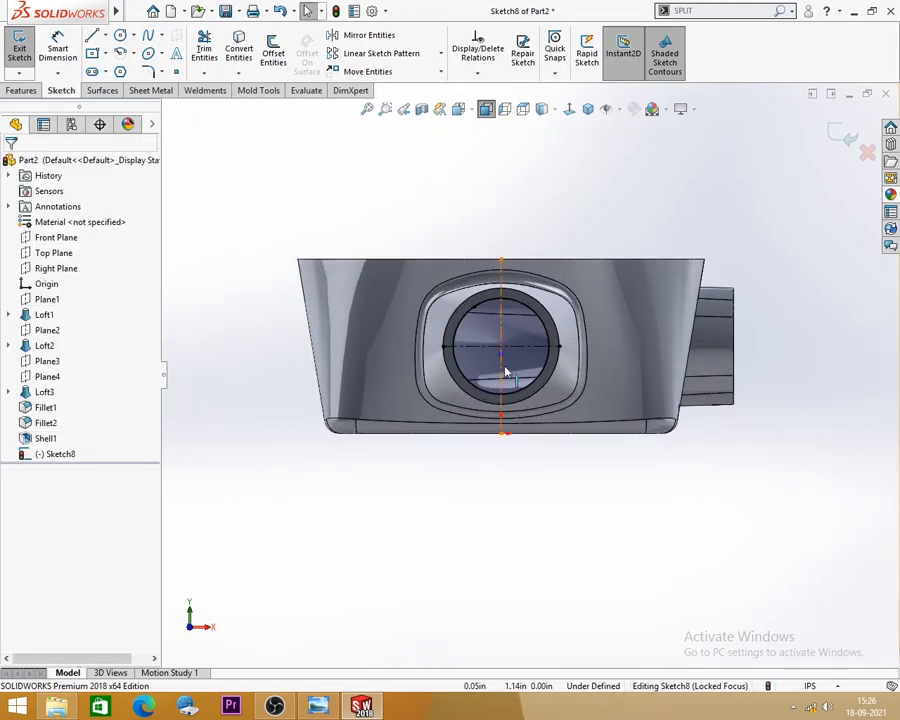
click(500, 356)
ctrl+click(518, 344)
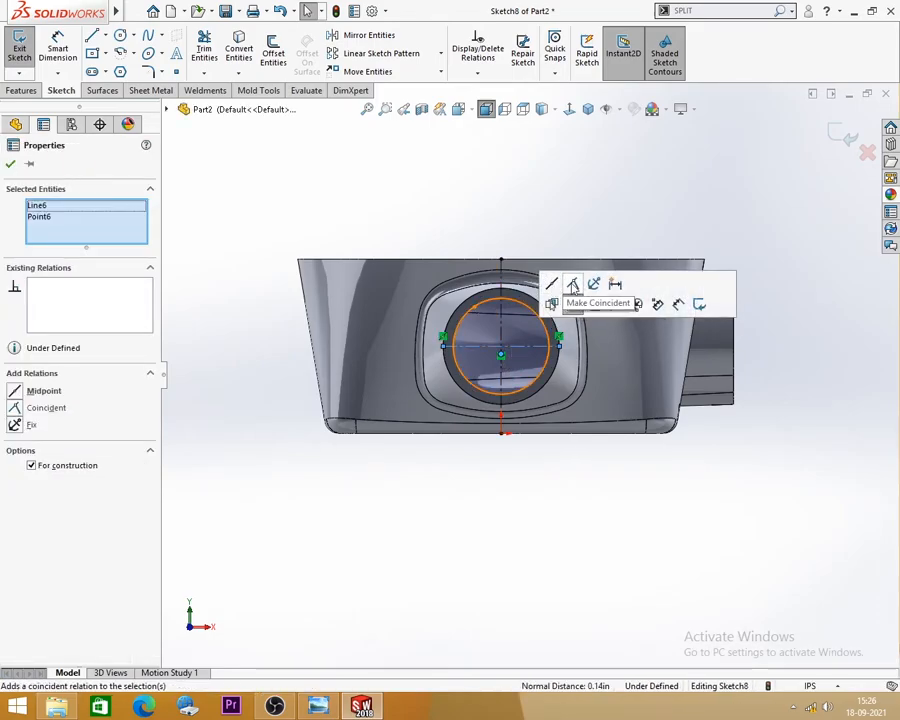
click(572, 285)
click(541, 186)
Sketch a centerpoint arc of about 1.65 in radius around the inlet center, from the upper left to the vertical centerline.
scroll(442, 269, up, 1)
scroll(556, 428, down, 1)
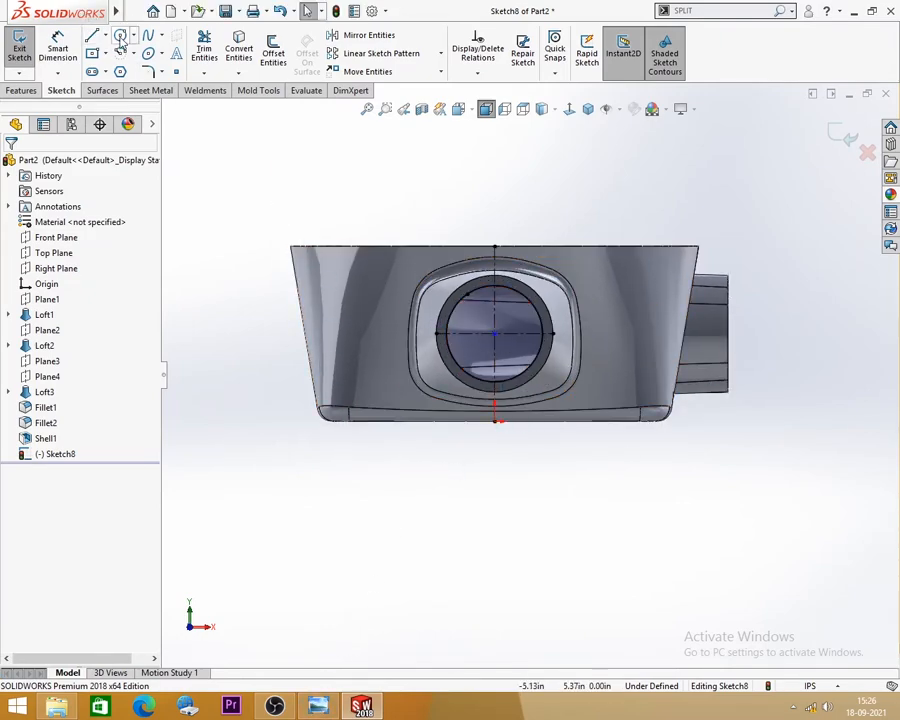
click(120, 37)
click(133, 53)
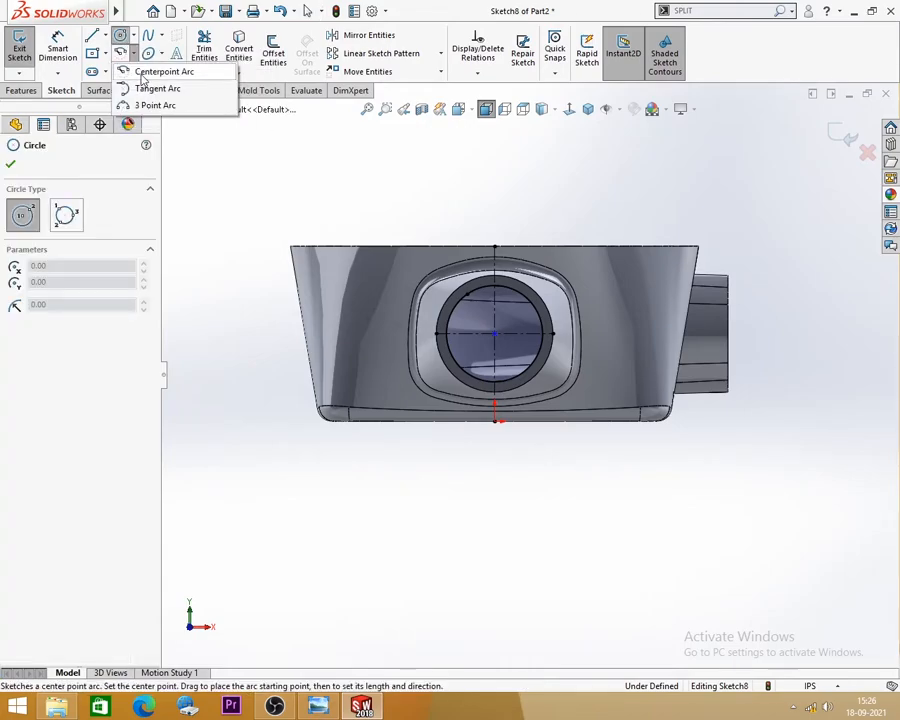
click(150, 72)
click(495, 333)
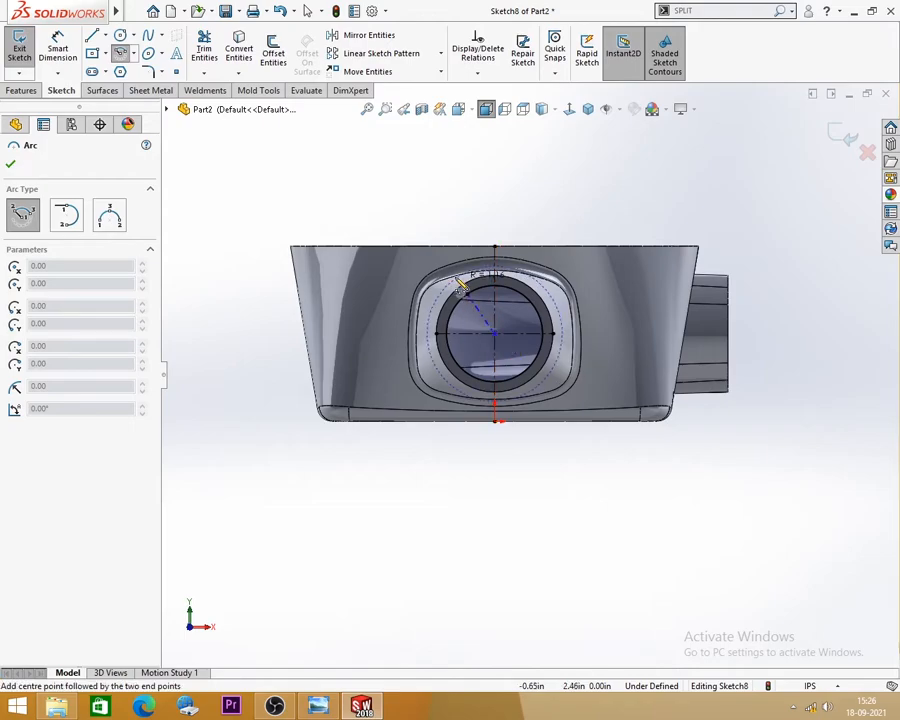
click(430, 265)
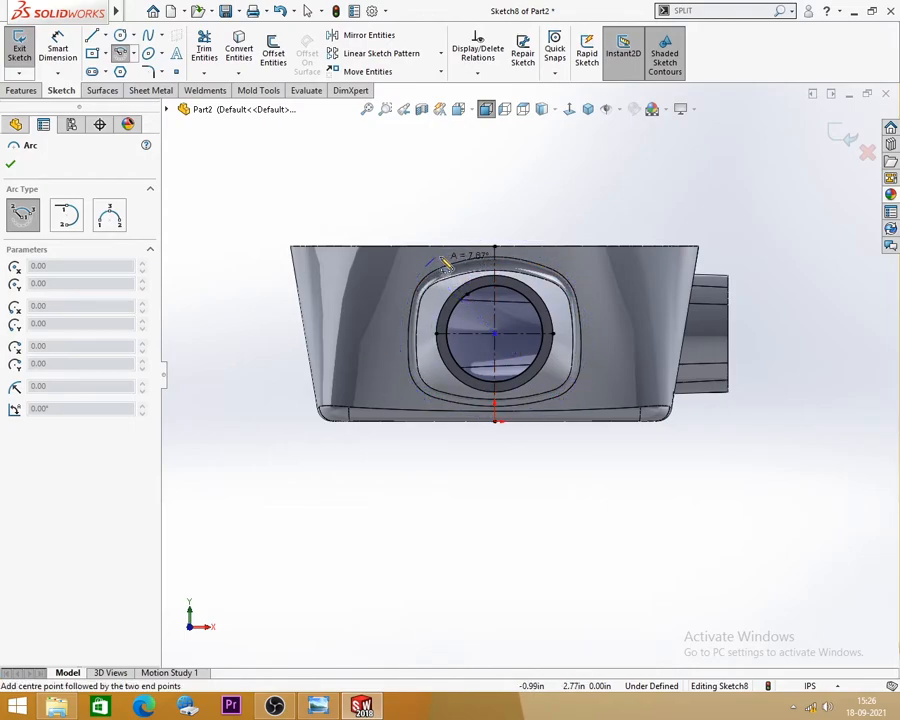
click(493, 245)
Check the flange arc radius in the EX-19 drawing and dimension the arc to a 1.375 in radius.
key(alt+Tab)
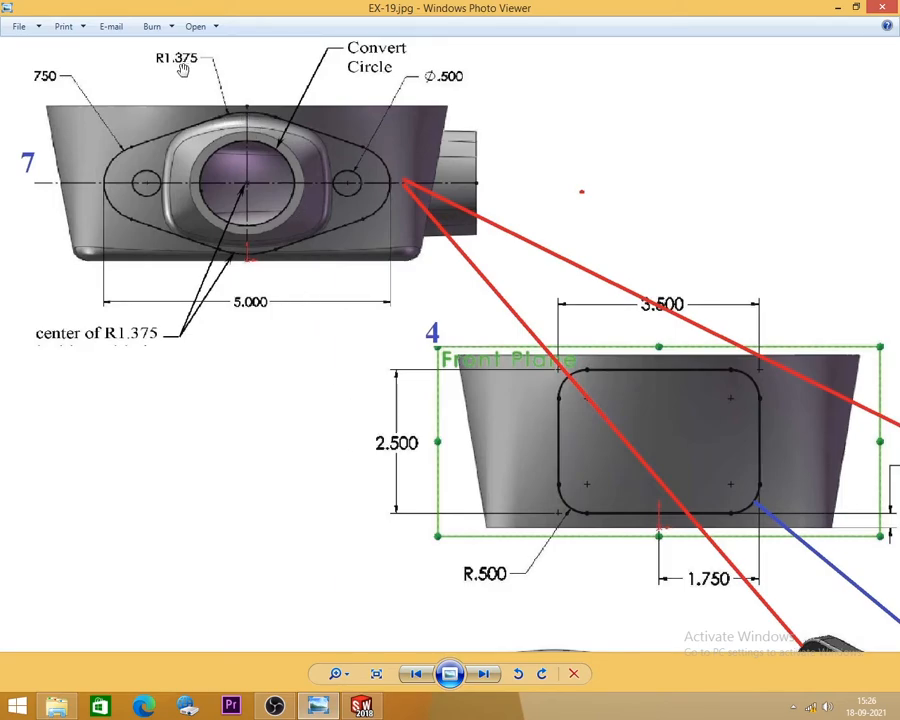
click(839, 8)
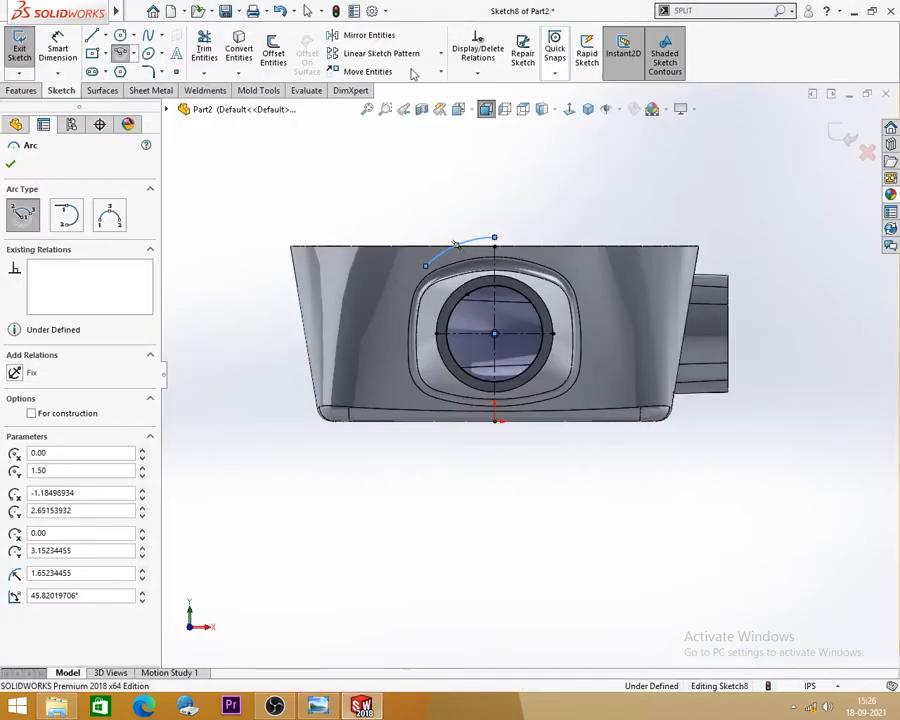
click(59, 48)
click(466, 244)
click(420, 192)
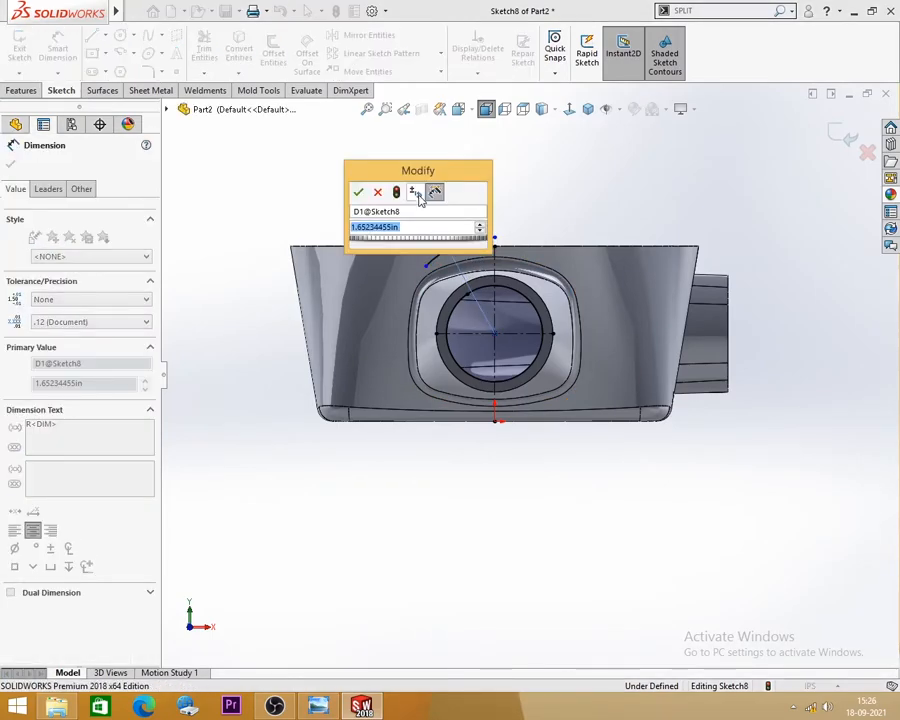
text(1.375)
key(Return)
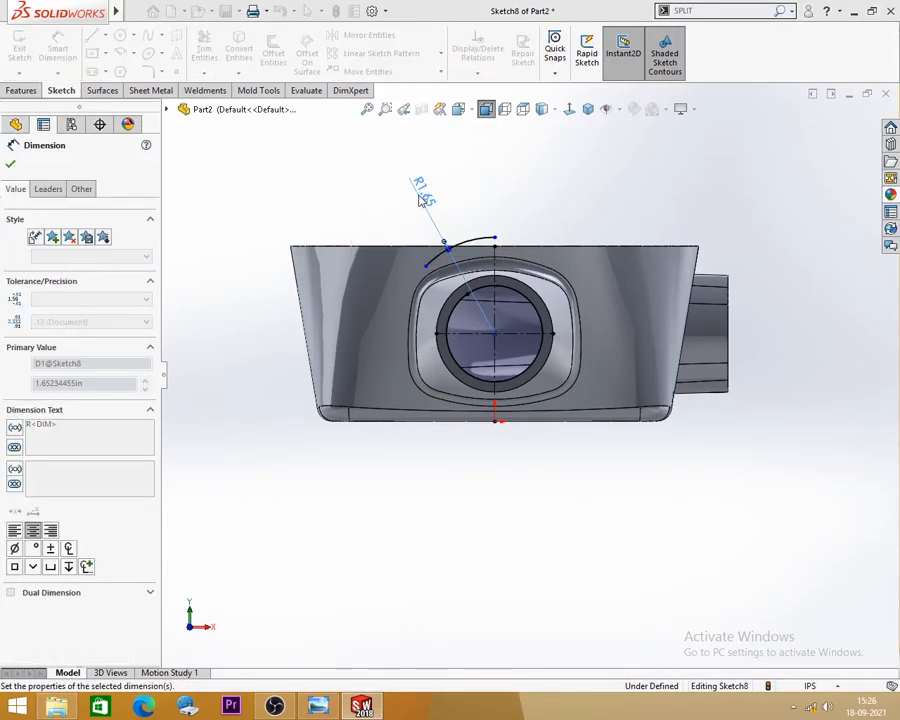
click(371, 195)
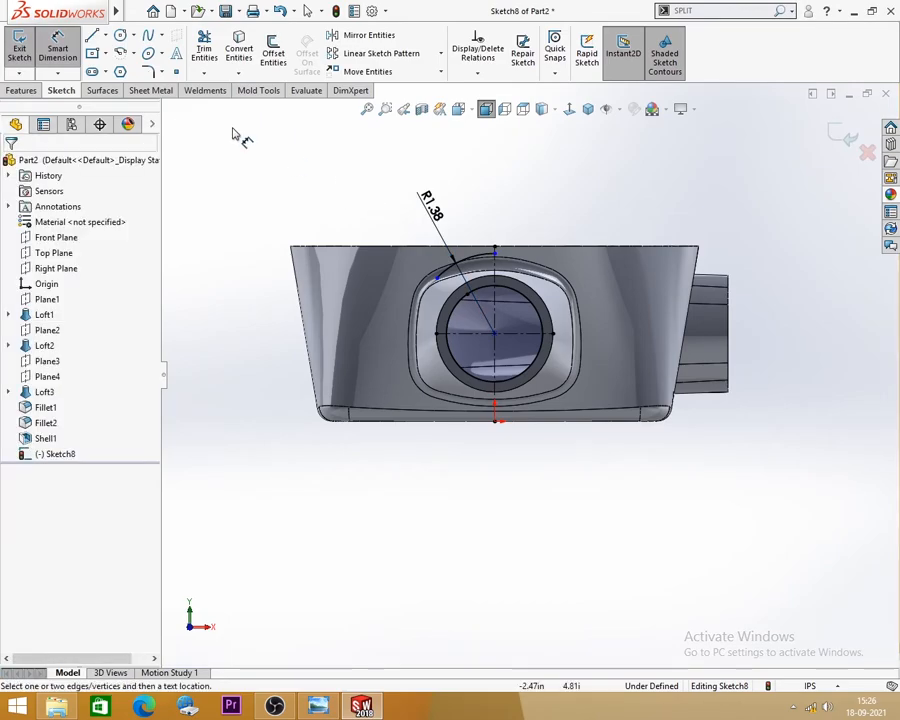
Sketch two concentric circles left of the inlet at its center height, the inner one about 0.25 in in radius.
click(120, 35)
click(341, 335)
click(365, 347)
click(341, 334)
click(350, 345)
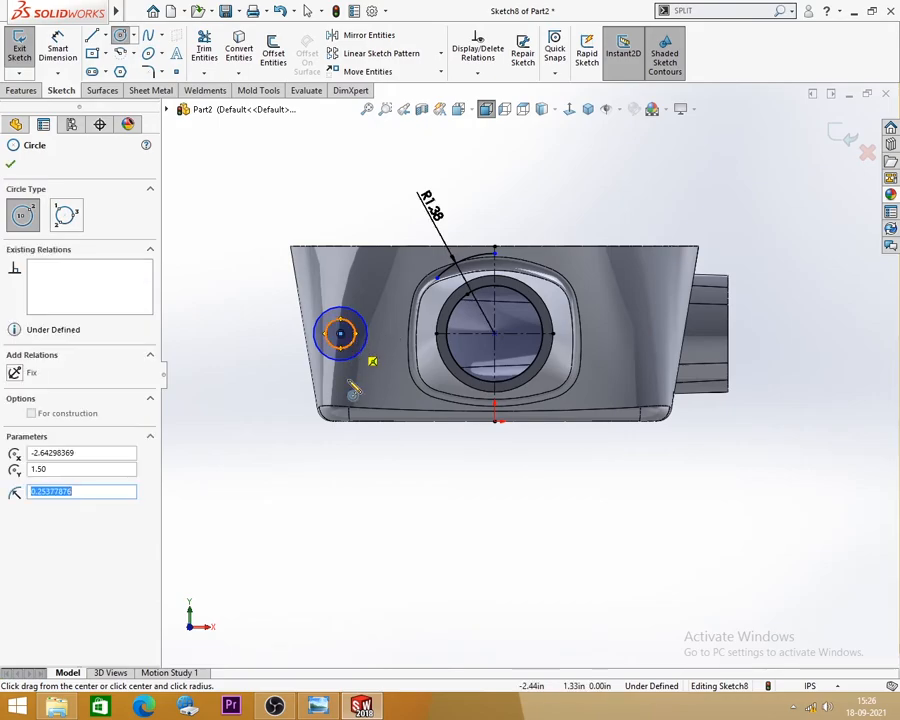
key(Escape)
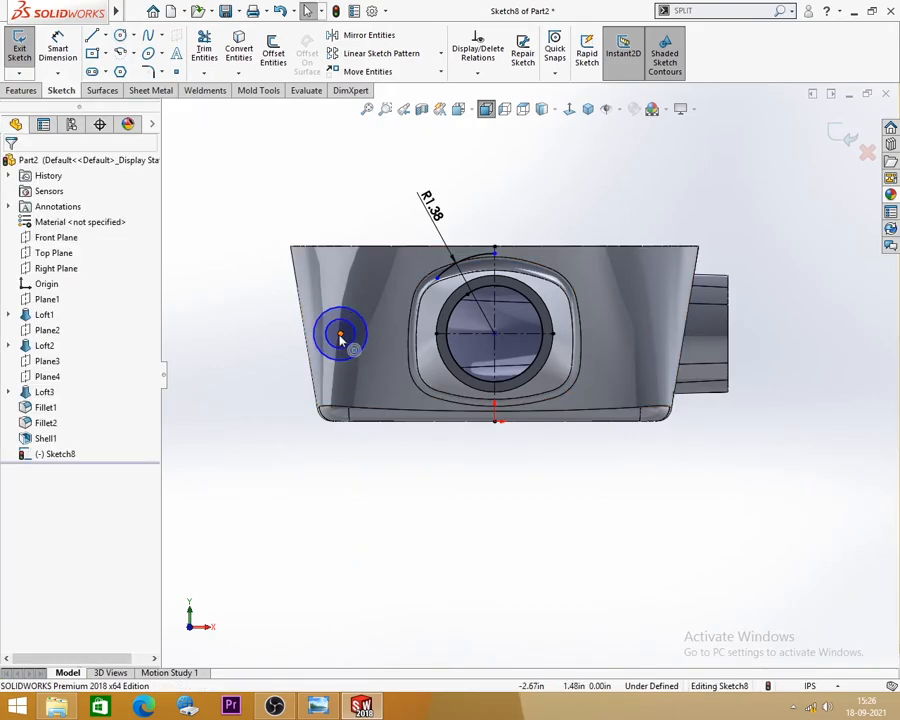
Align the concentric circles' common center horizontally with the inlet center and shift the circles slightly toward the inlet.
click(340, 336)
ctrl+click(495, 337)
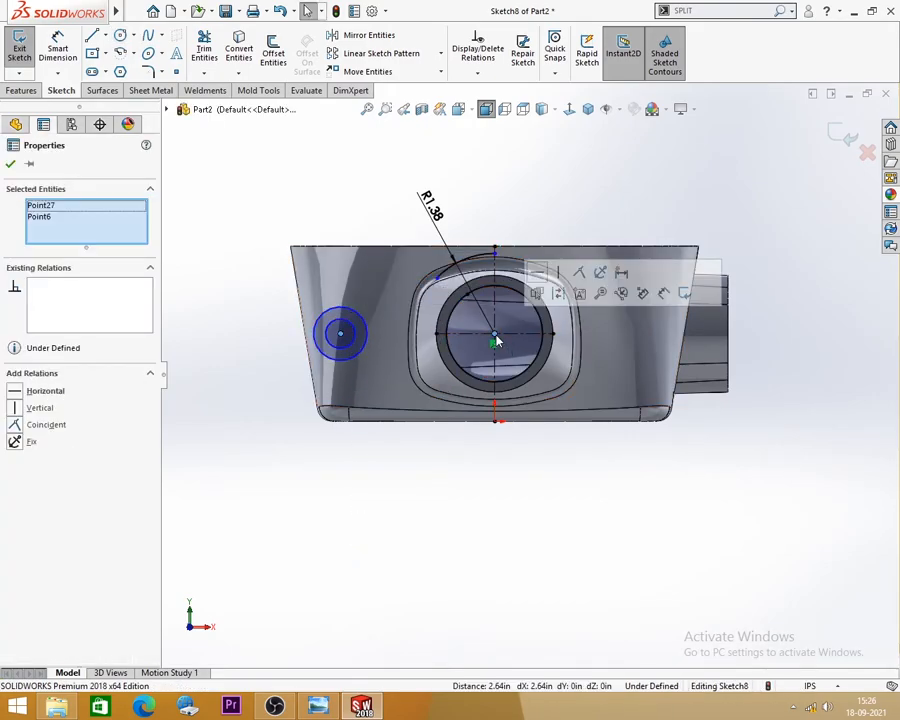
click(538, 274)
key(Escape)
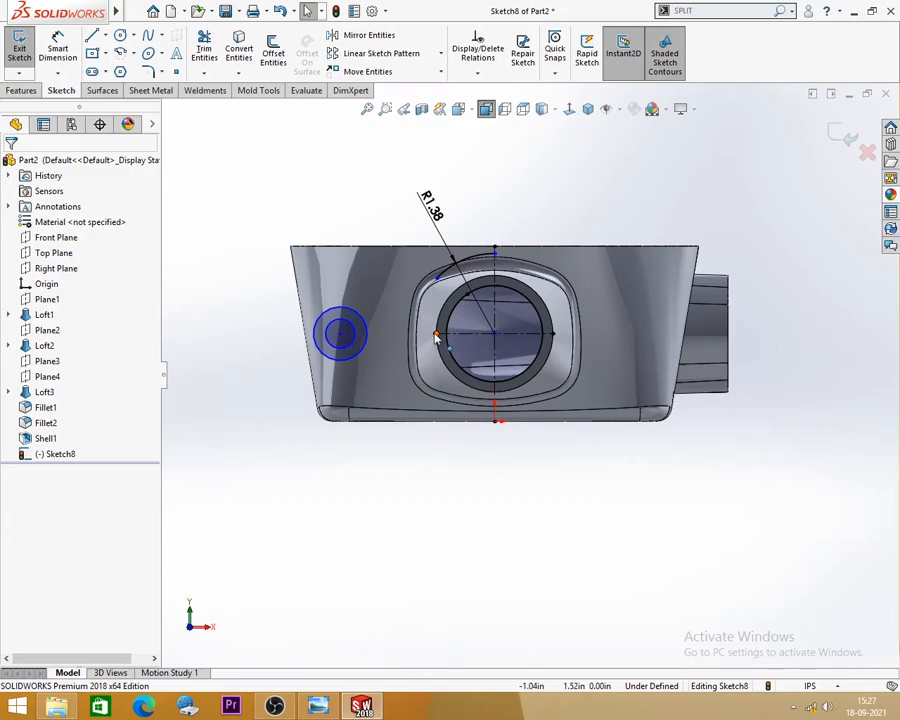
click(341, 335)
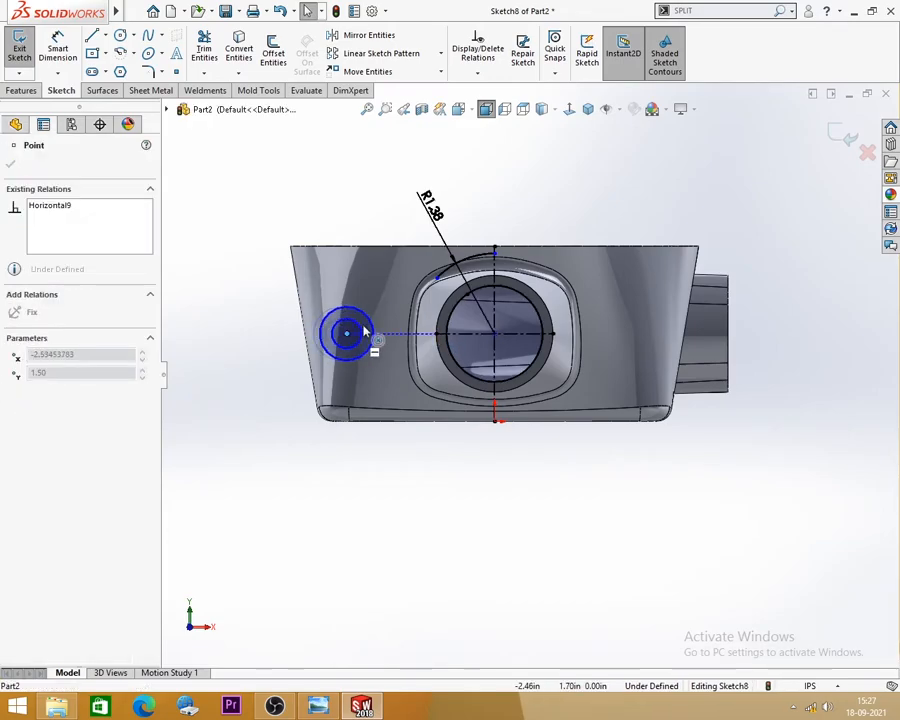
click(294, 552)
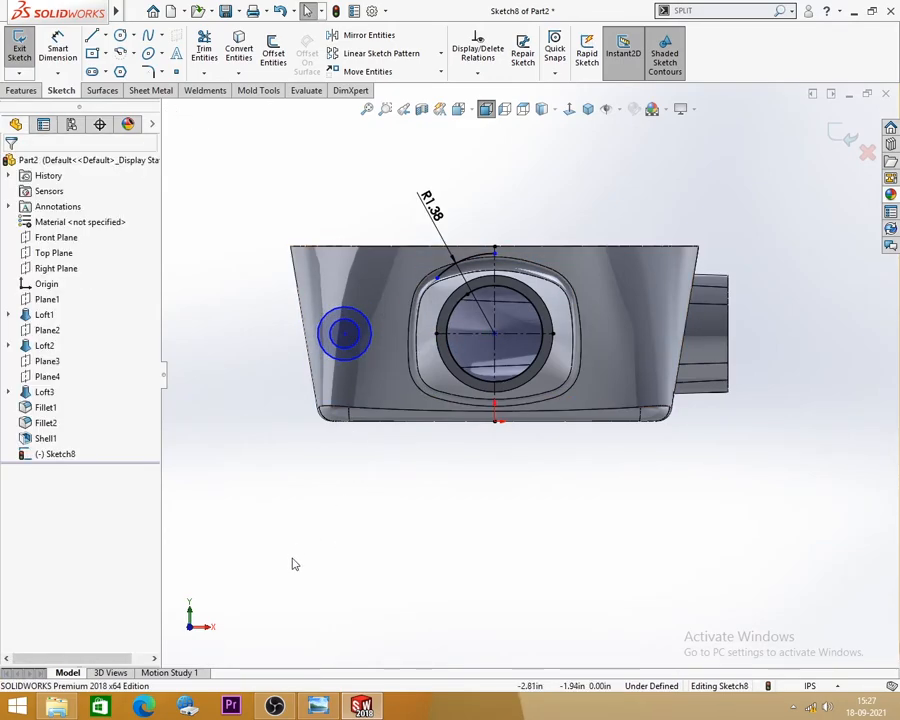
Check the flange width in the EX-19 drawing and place a sketch point on the outer circle's left quadrant.
click(321, 710)
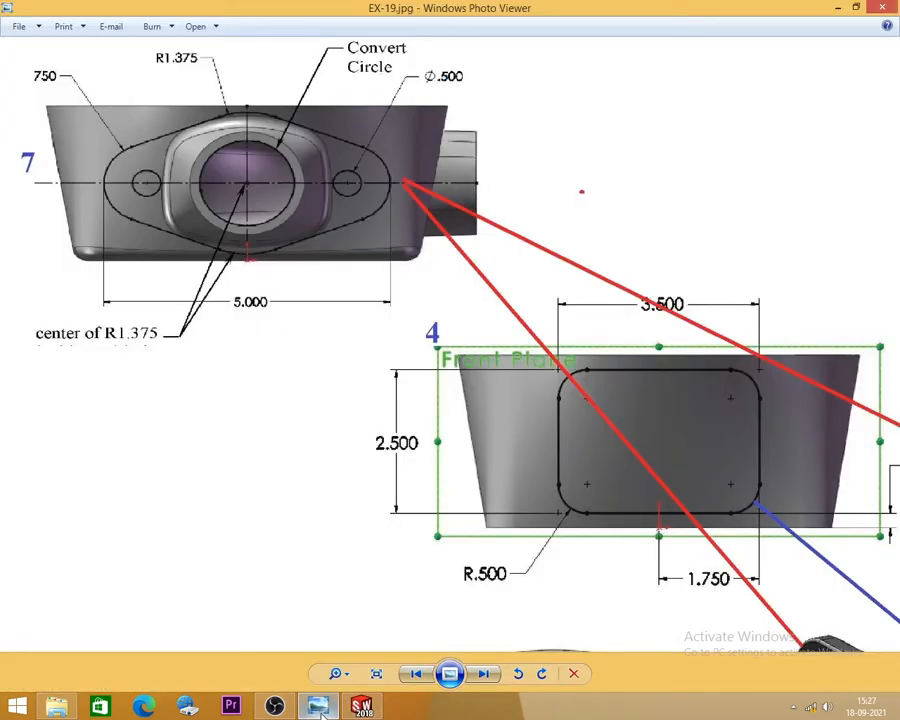
click(318, 707)
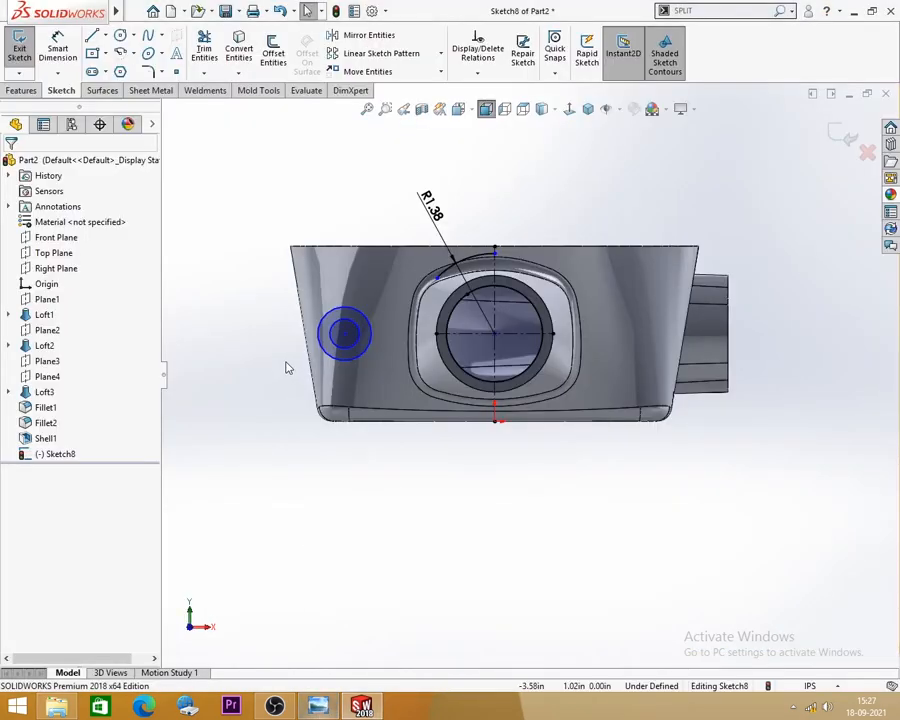
click(176, 74)
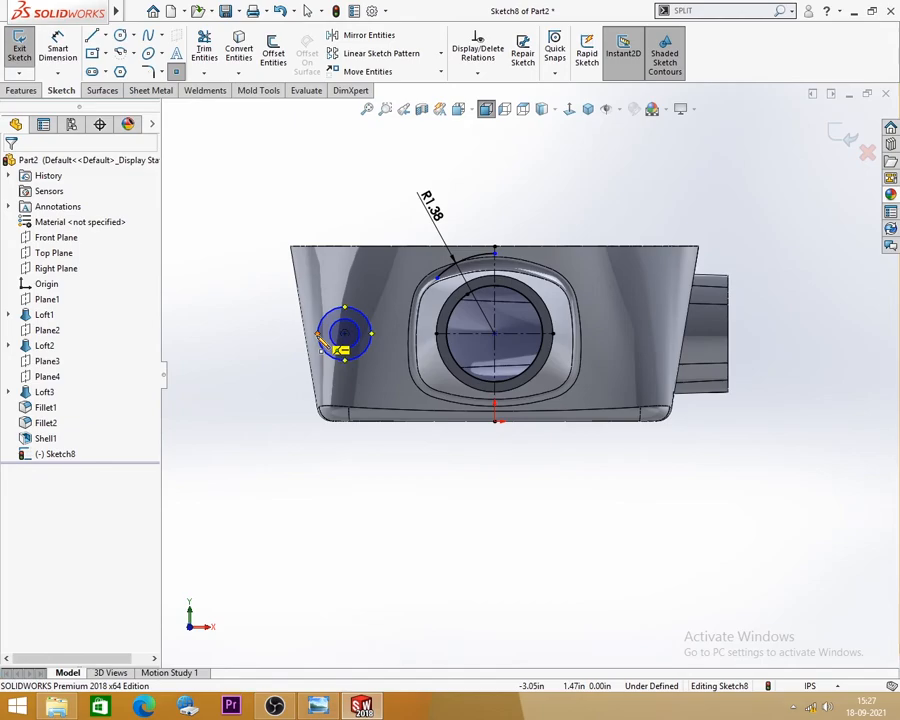
click(320, 337)
key(Escape)
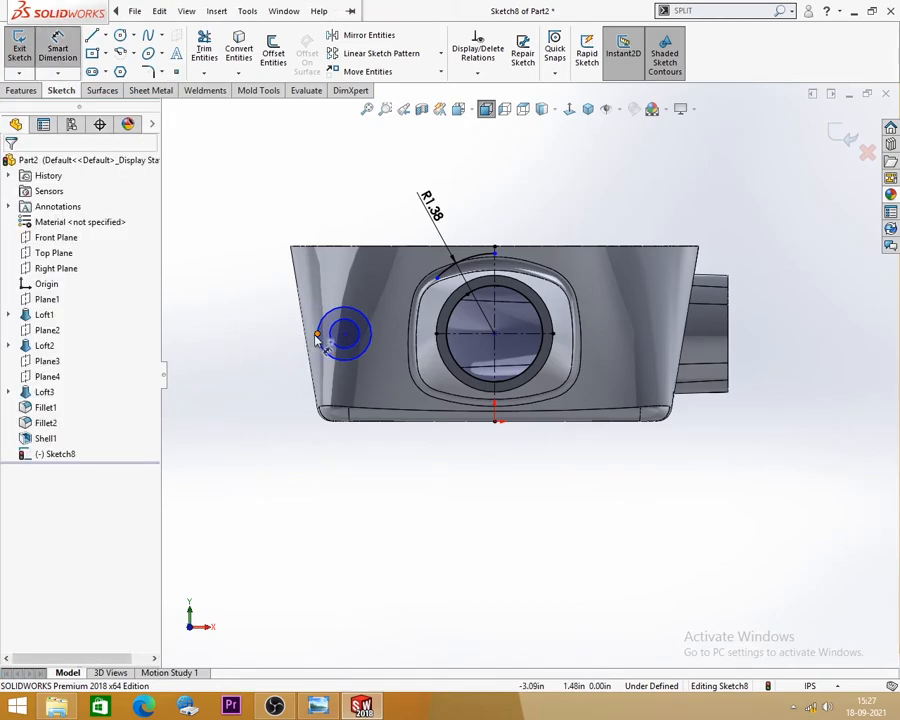
Dimension the quadrant point symmetrically about the vertical centerline with an overall width of 5 in.
click(318, 336)
click(496, 347)
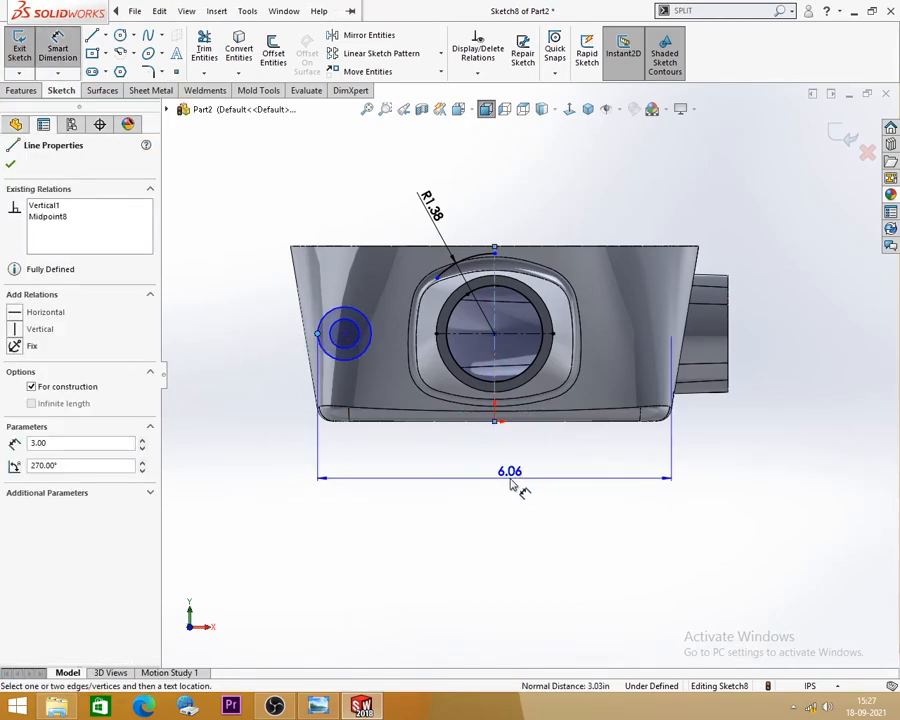
click(511, 479)
text(5)
key(Return)
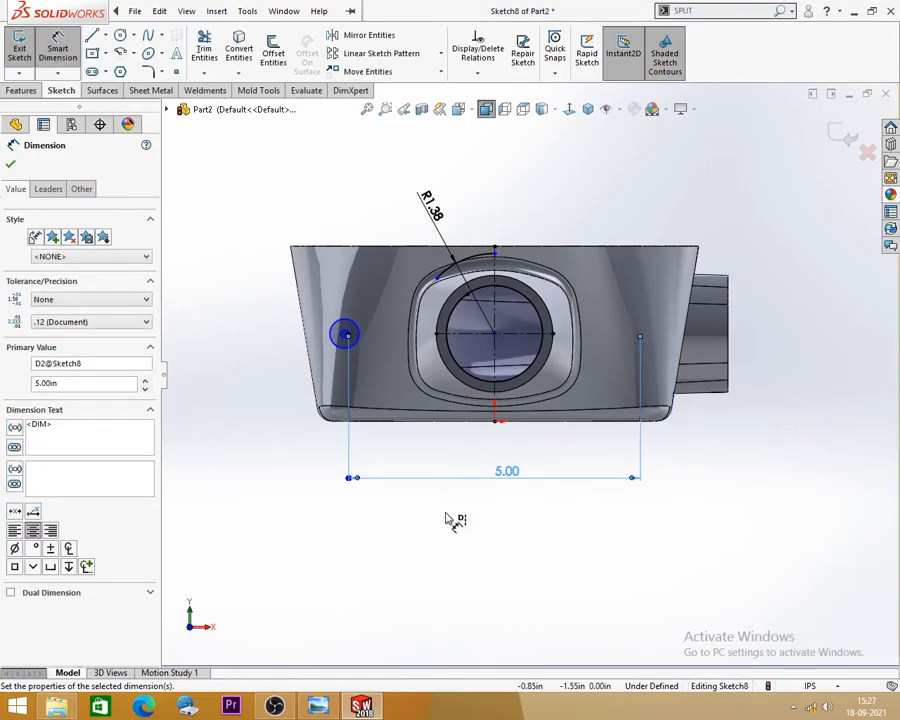
key(Escape)
scroll(341, 385, down, 3)
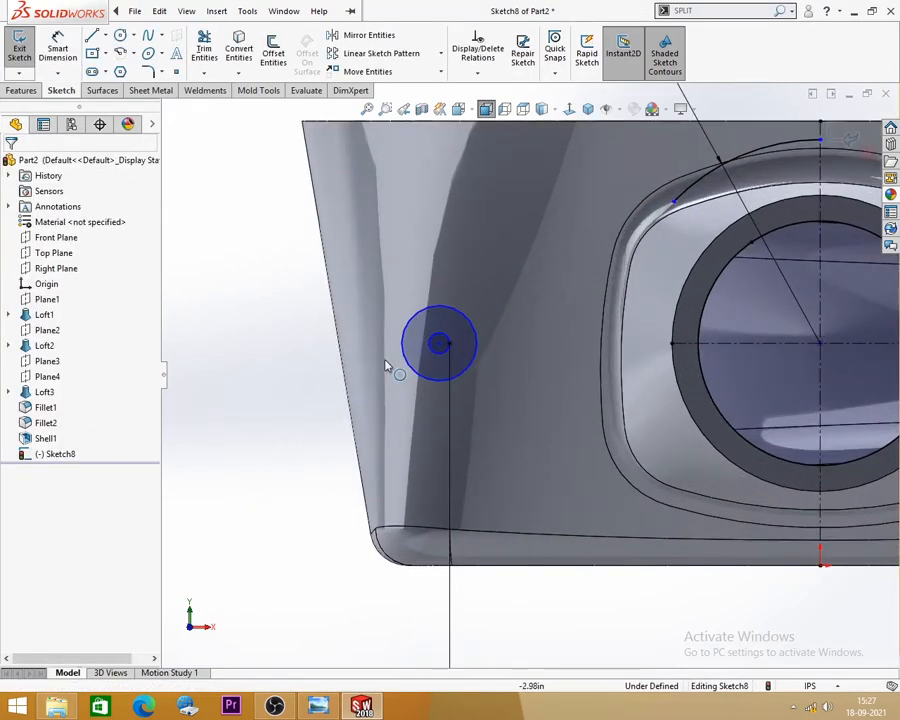
Delete both concentric circles left of the inlet, keeping the dimensioned quadrant point.
click(450, 346)
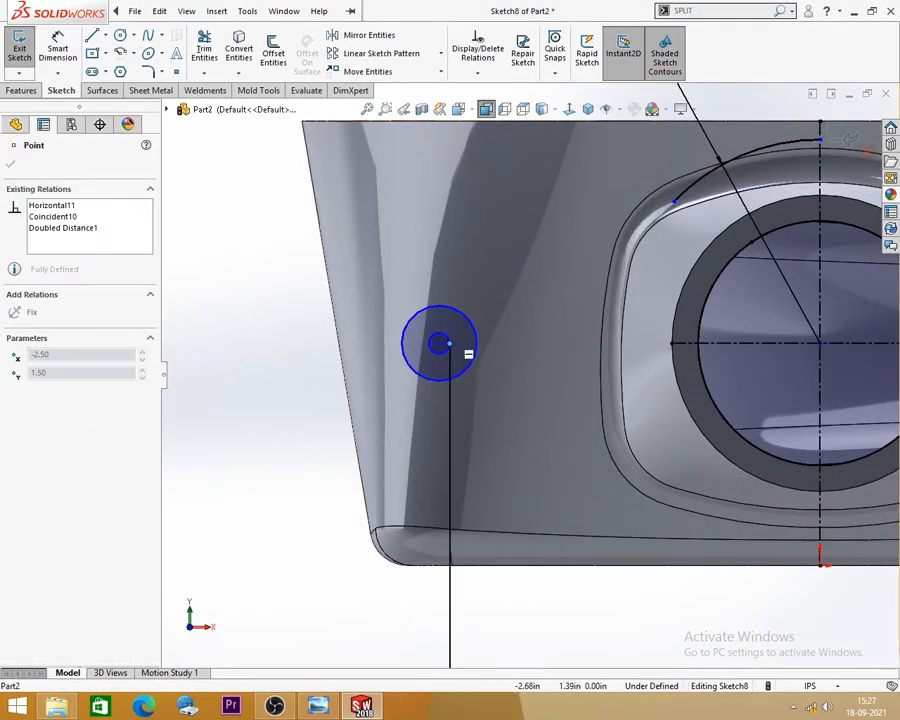
click(225, 383)
mouse_move(434, 342)
mouse_down()
mouse_move(446, 331)
mouse_move(462, 338)
mouse_move(359, 346)
mouse_move(520, 350)
mouse_move(410, 351)
mouse_move(468, 353)
mouse_up()
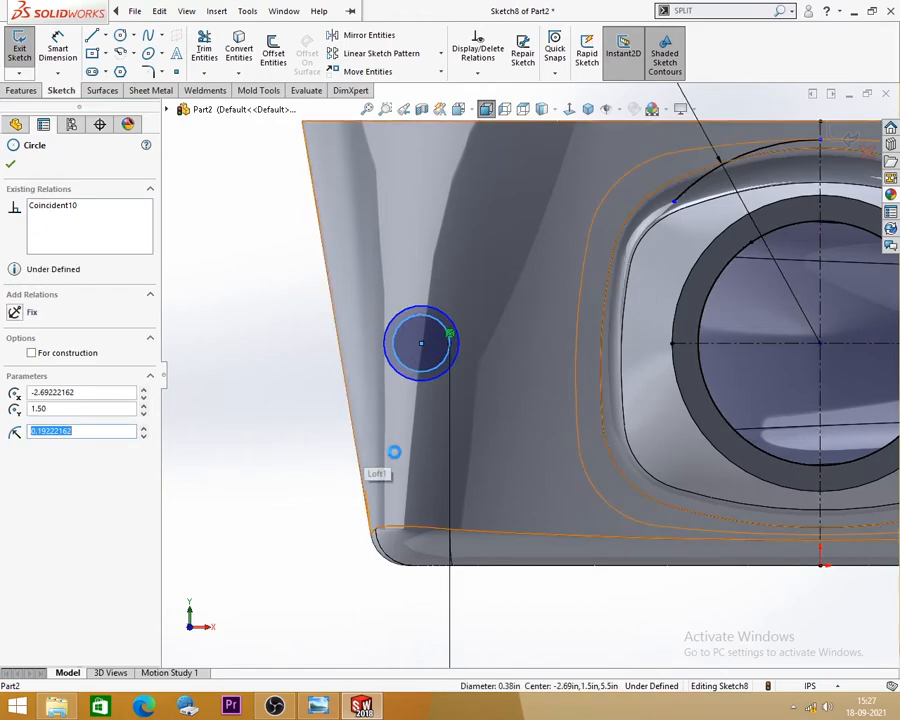
key(Escape)
click(430, 380)
key(Delete)
Align the sketch point of the 5 in width dimension horizontally with the inlet center.
scroll(243, 412, up, 4)
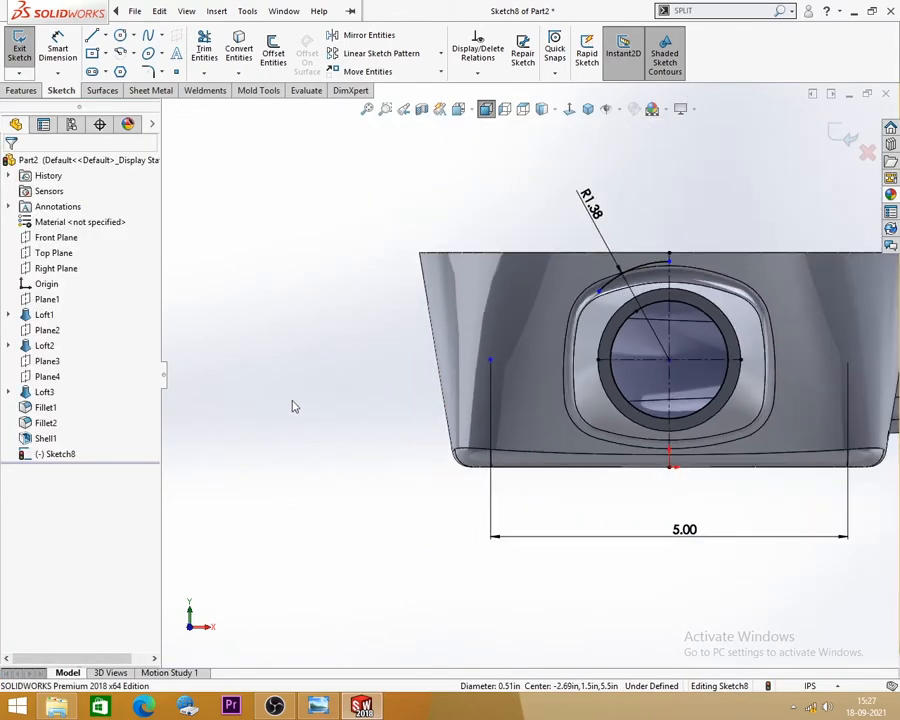
scroll(807, 372, up, 2)
scroll(777, 368, down, 2)
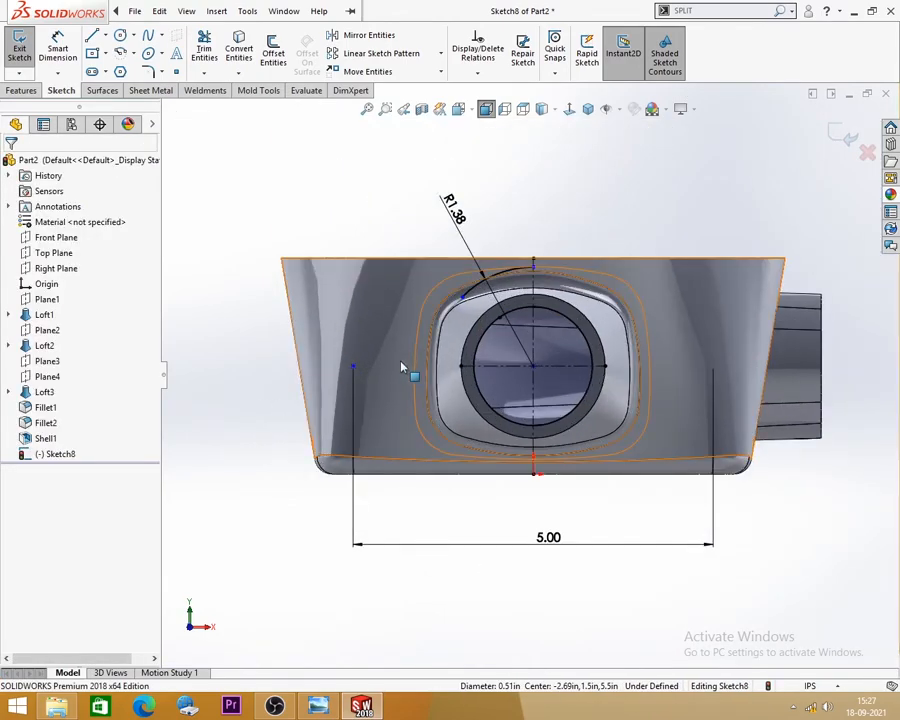
click(354, 367)
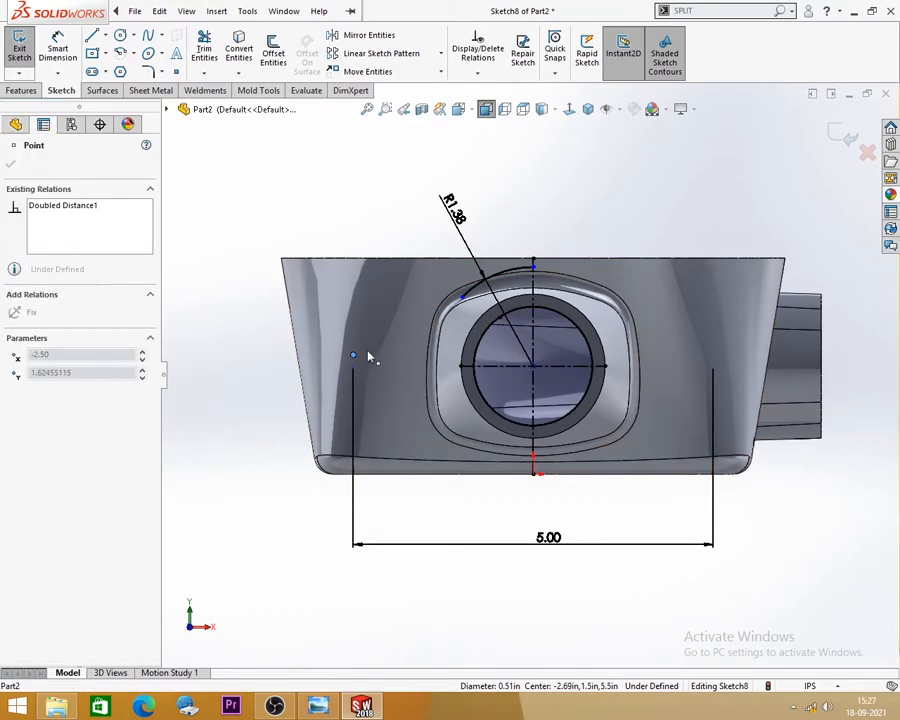
drag(368, 368, 364, 368)
click(203, 396)
click(355, 369)
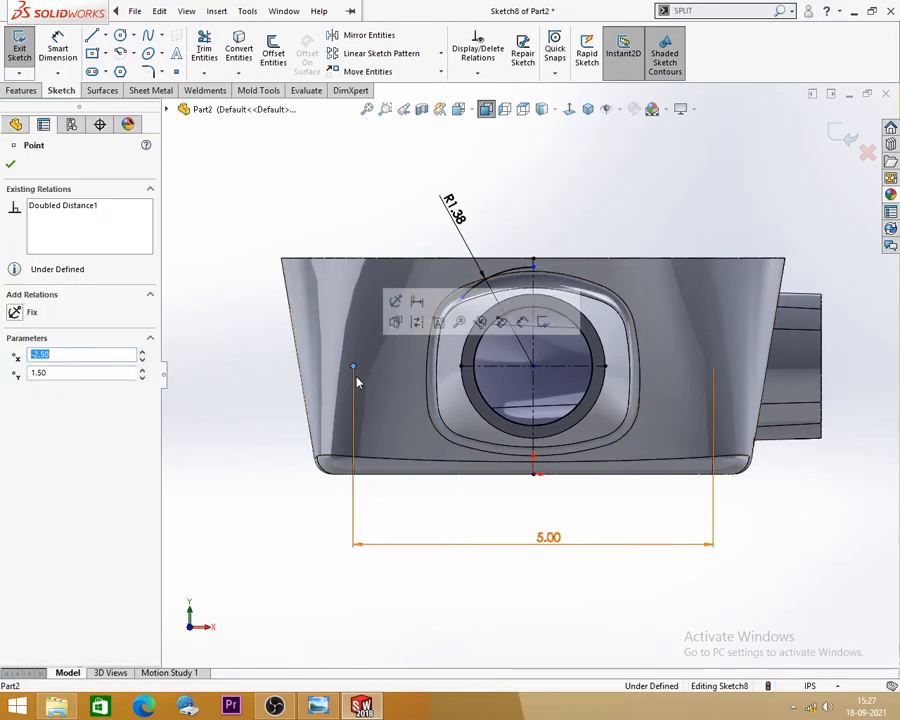
ctrl+click(535, 368)
click(575, 299)
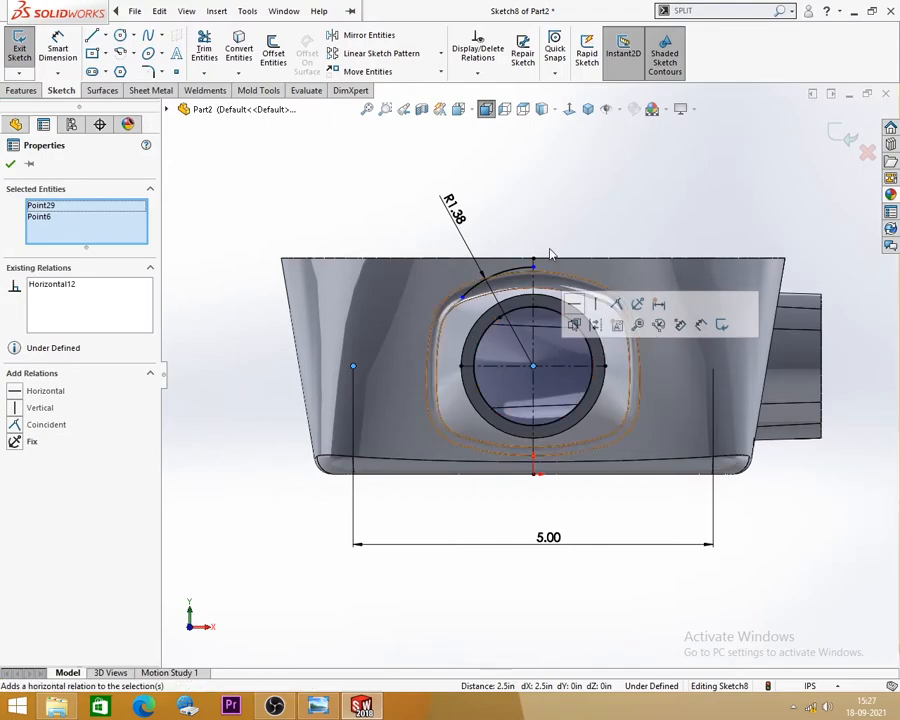
click(547, 197)
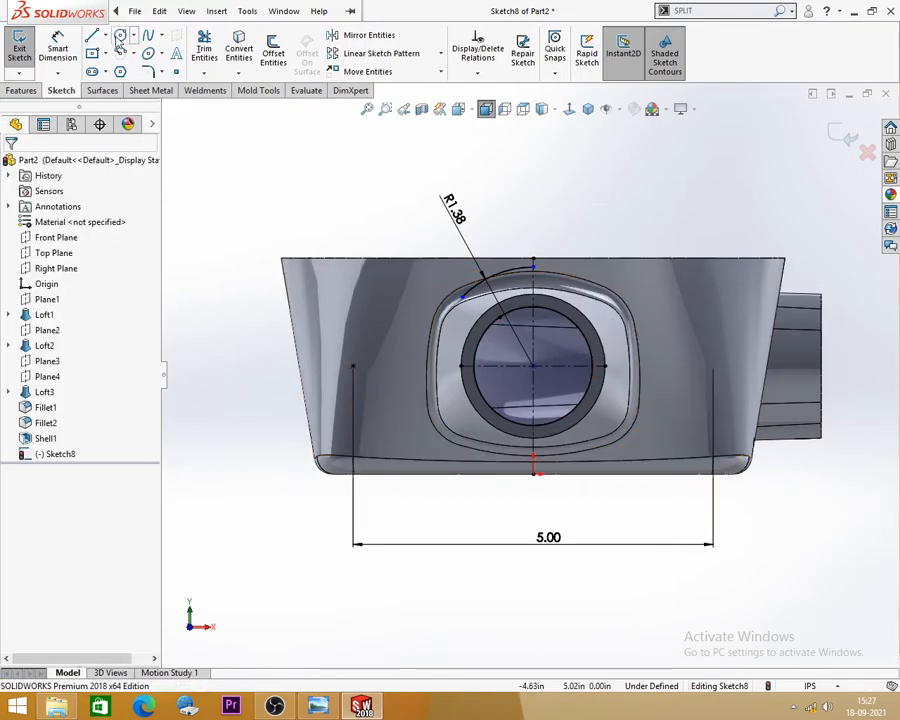
Sketch two concentric circles between the sketch point and the inlet at center height, the inner one about 0.16 in in radius.
click(121, 36)
scroll(390, 350, down, 3)
click(408, 387)
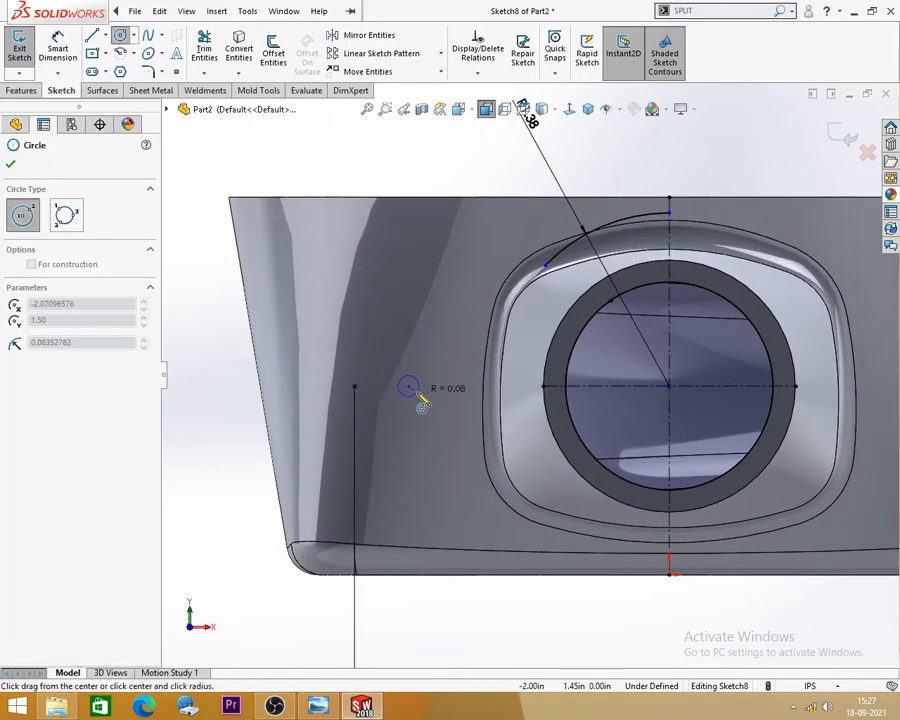
click(442, 431)
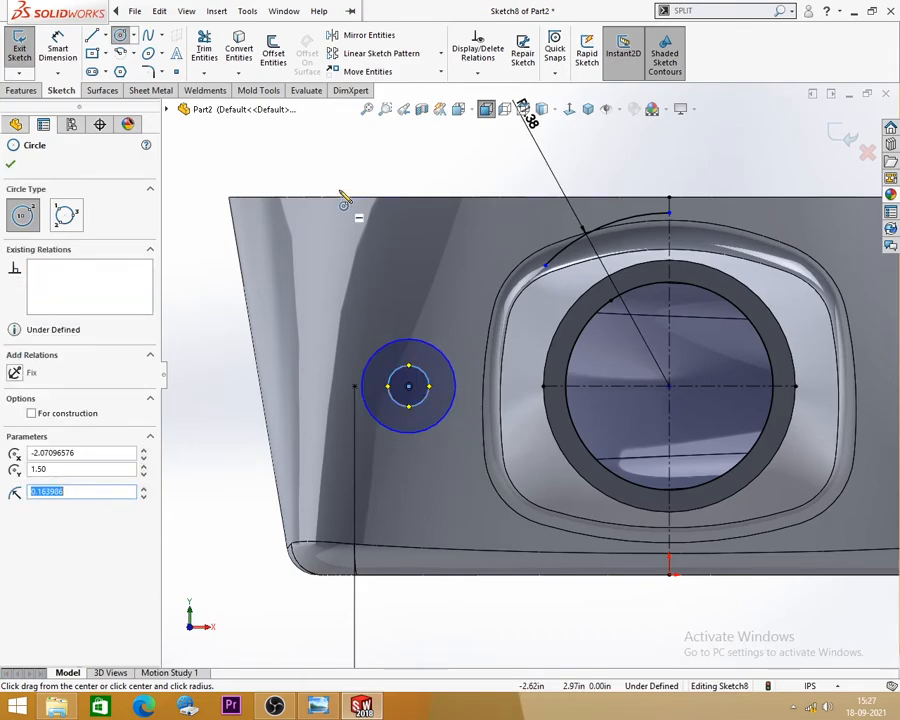
key(Escape)
Align the circles' common center horizontally with the sketch point and make the outer circle coincident with that point.
click(356, 387)
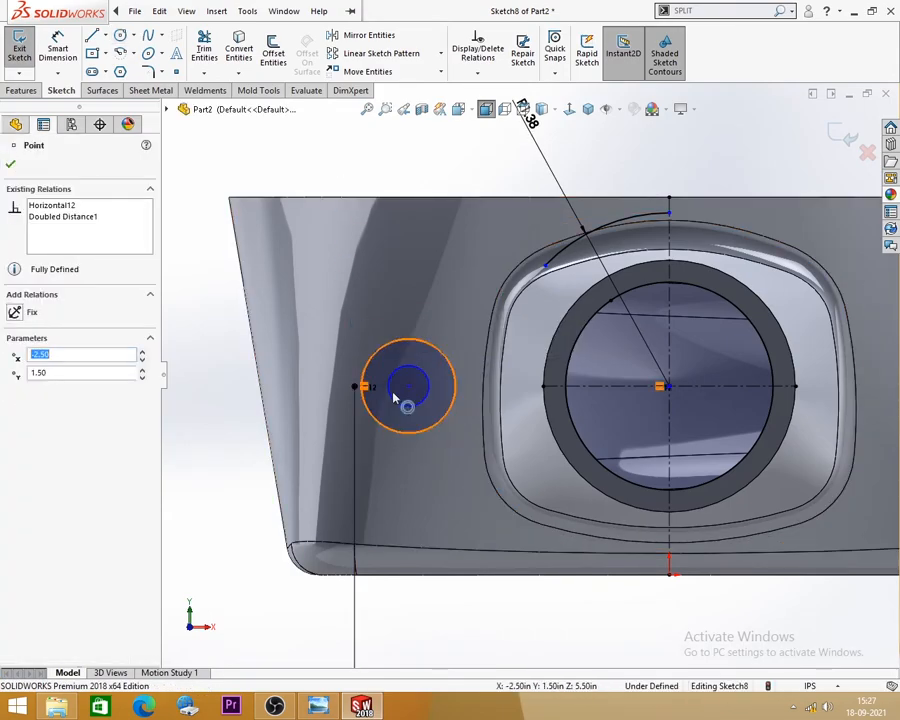
ctrl+click(408, 388)
click(448, 324)
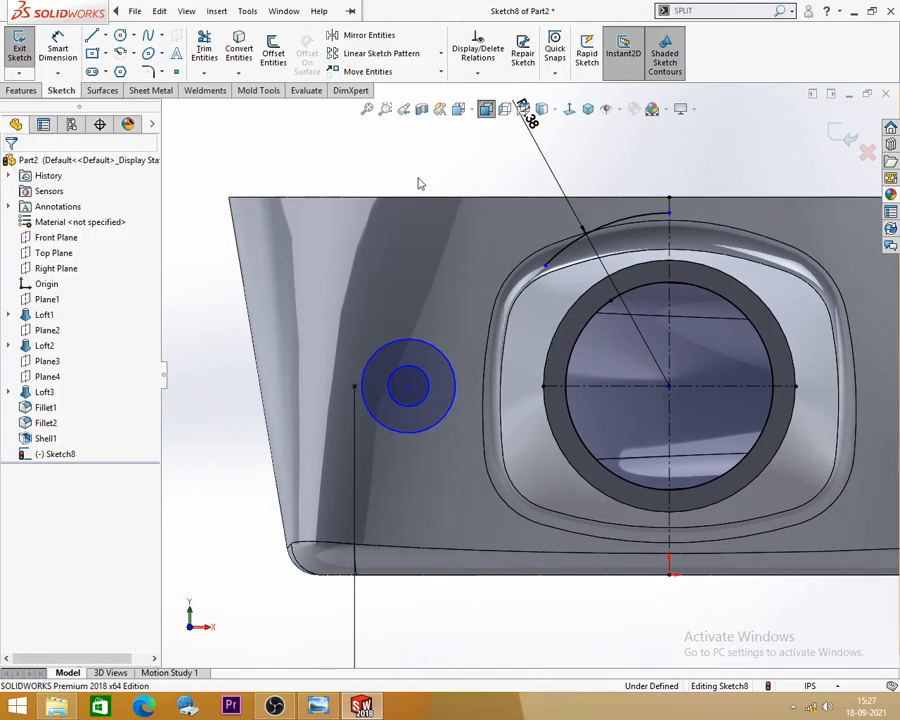
click(363, 398)
ctrl+click(356, 387)
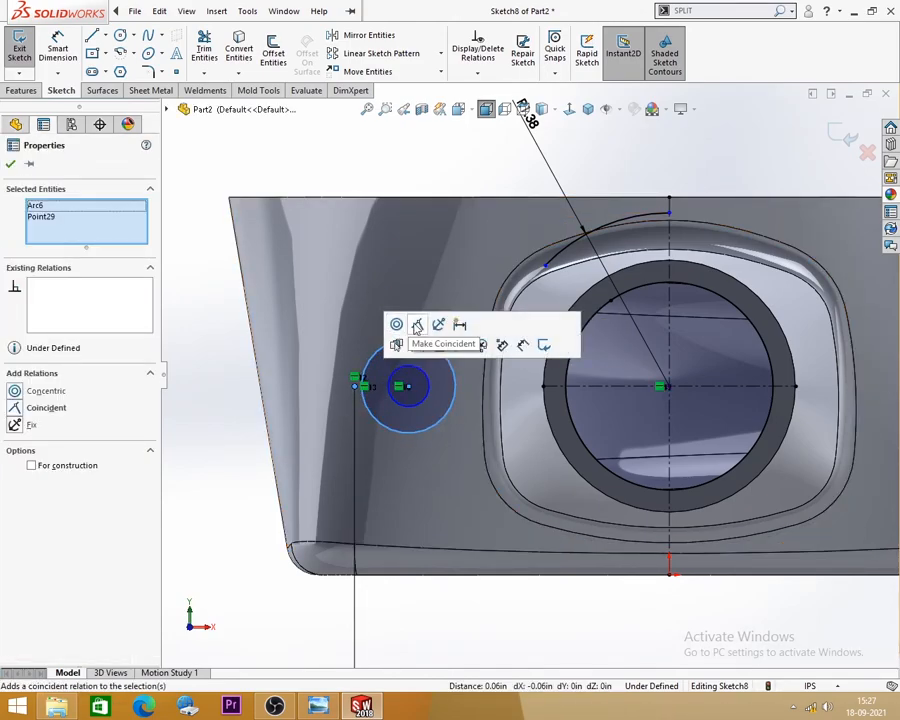
click(419, 326)
click(331, 176)
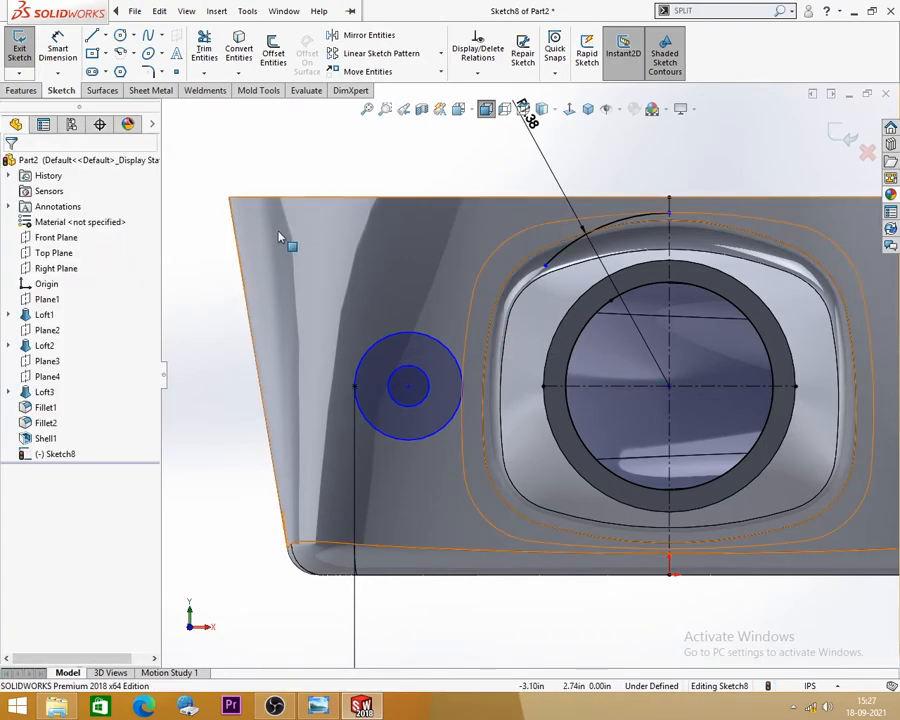
Check the flange end dimensions in the EX-19 drawing and dimension the outer circle's diameter as 0.75 in.
scroll(278, 350, up, 3)
click(318, 706)
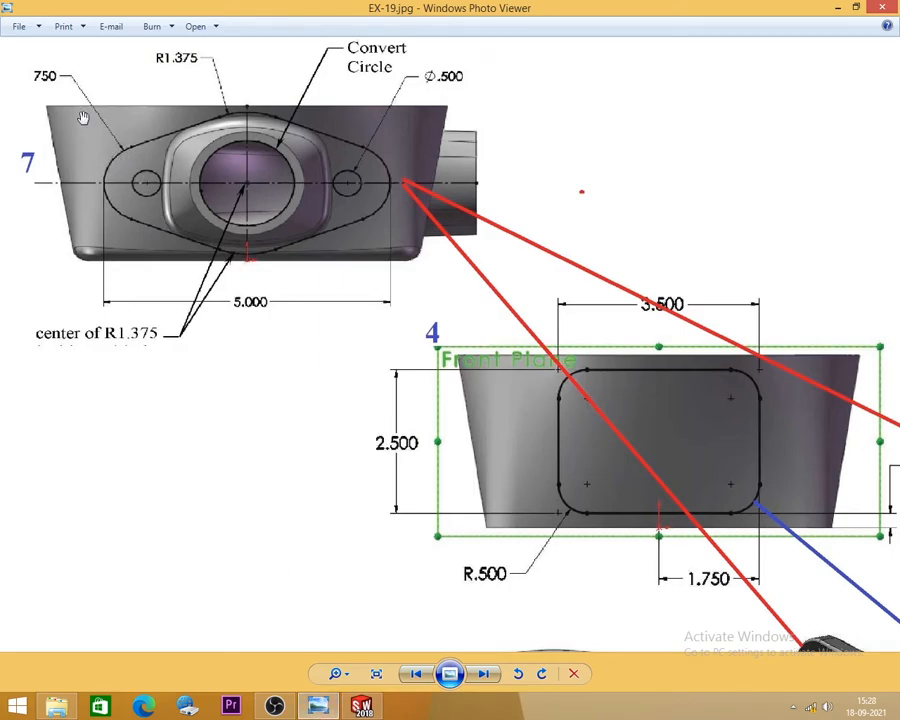
click(840, 7)
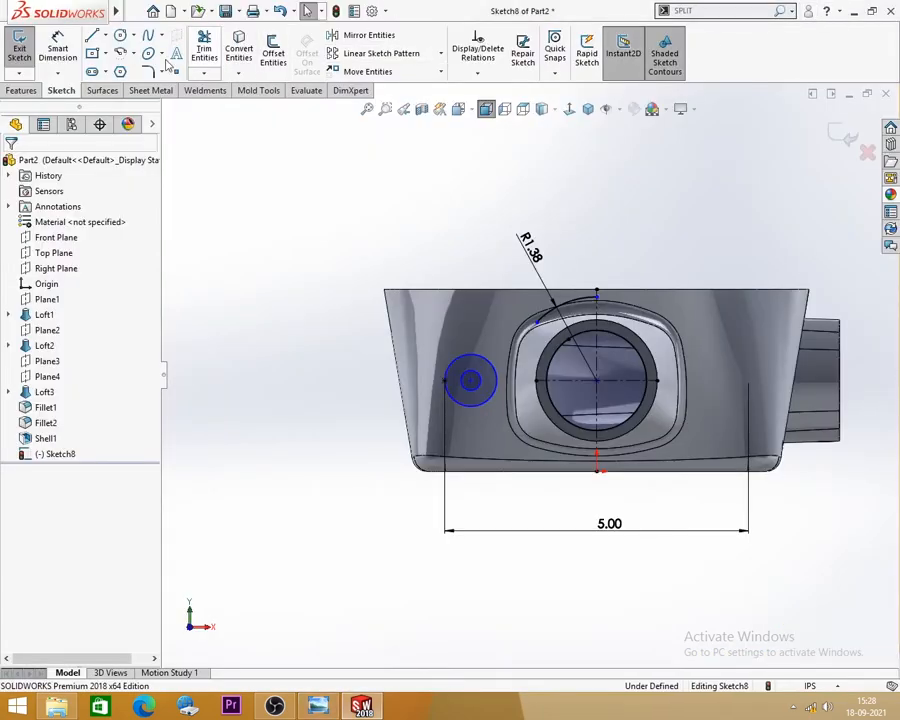
click(460, 360)
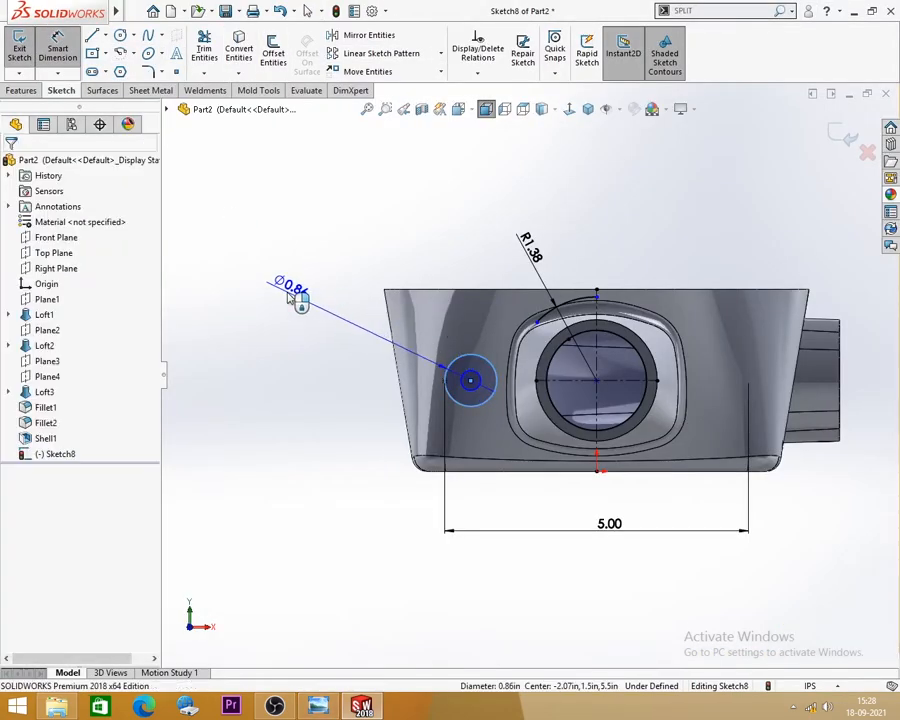
click(287, 297)
text(1)
key(Return)
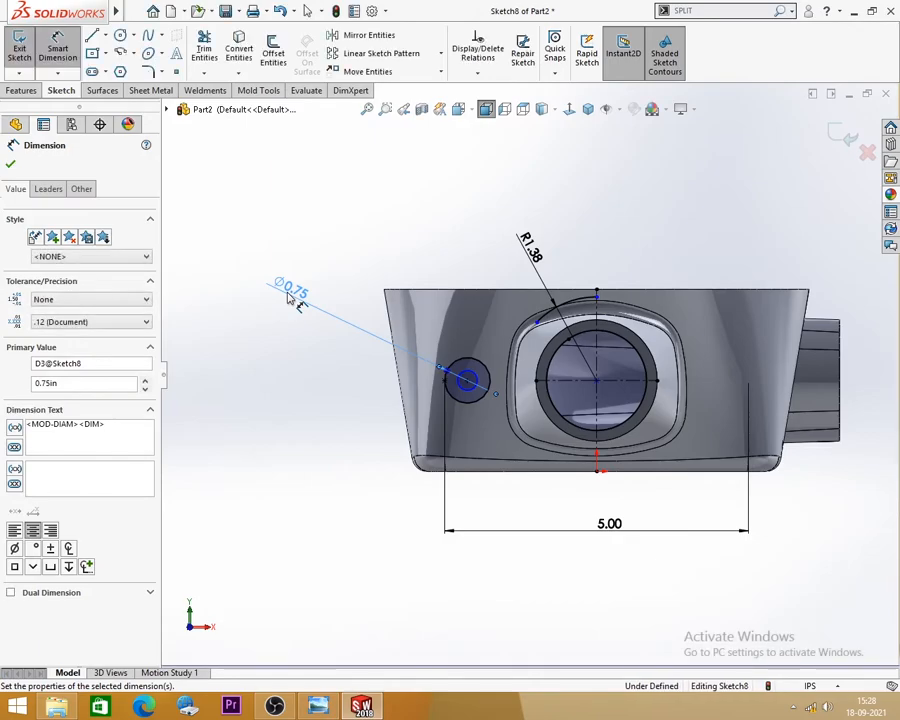
Dimension the inner circle's diameter as 0.5 in.
click(461, 373)
click(456, 236)
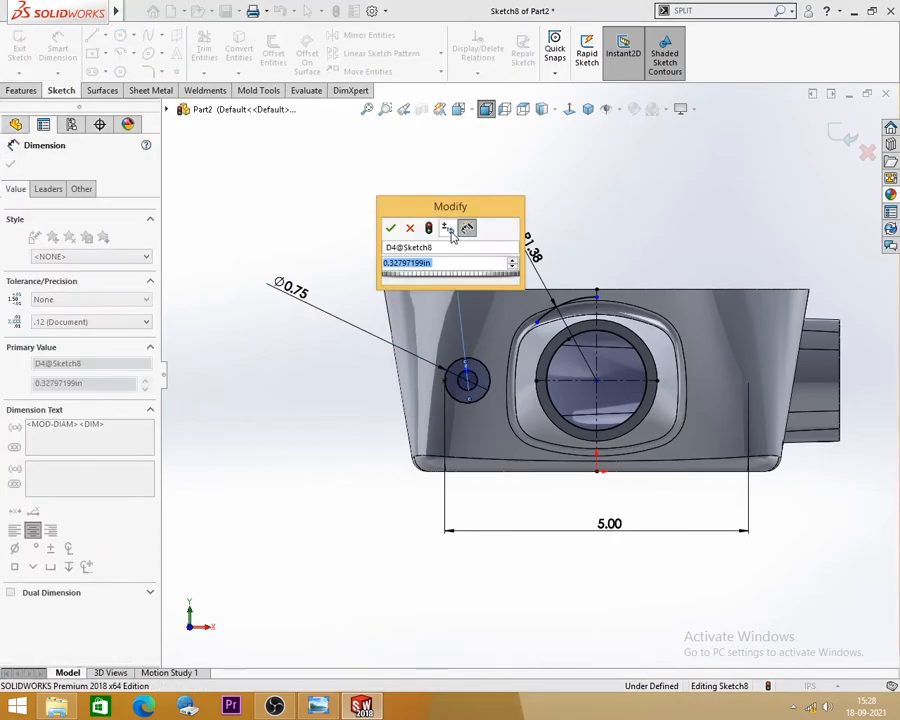
text(5)
key(Return)
scroll(410, 272, up, 3)
double_click(484, 217)
text(.5)
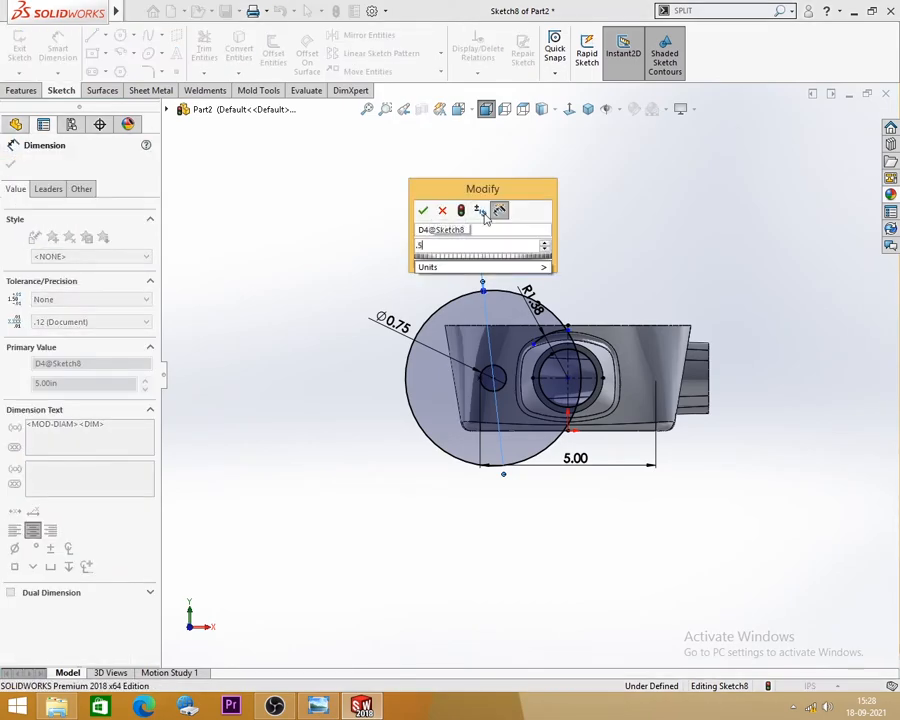
key(Return)
key(Escape)
Reposition the inner circle's diameter dimension outside the housing, just below the outer circle's dimension.
scroll(635, 408, down, 3)
drag(428, 239, 290, 327)
key(Escape)
scroll(563, 331, down, 3)
scroll(444, 420, up, 2)
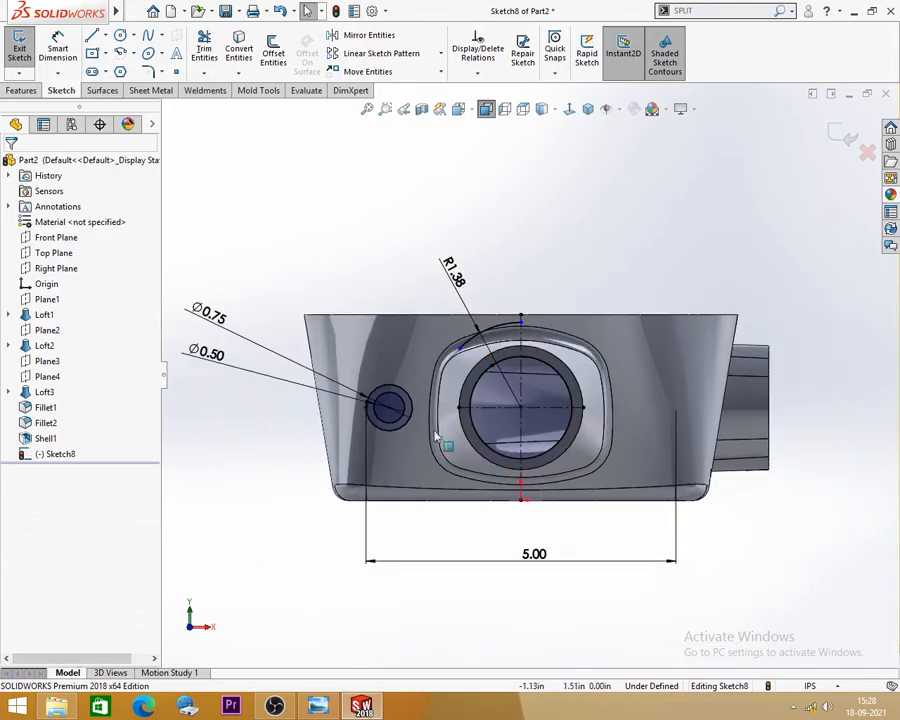
Draw a line about 1.88 in long tangent to the outer circle and the R1.38 arc, and trim the arc's overhang beyond it.
scroll(420, 452, down, 3)
click(92, 36)
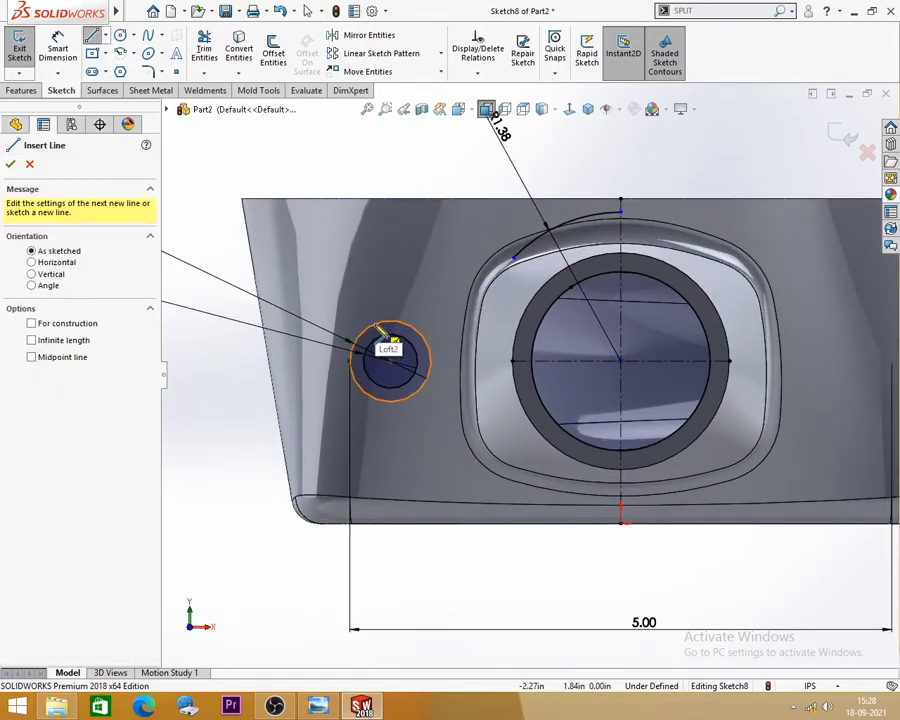
click(389, 321)
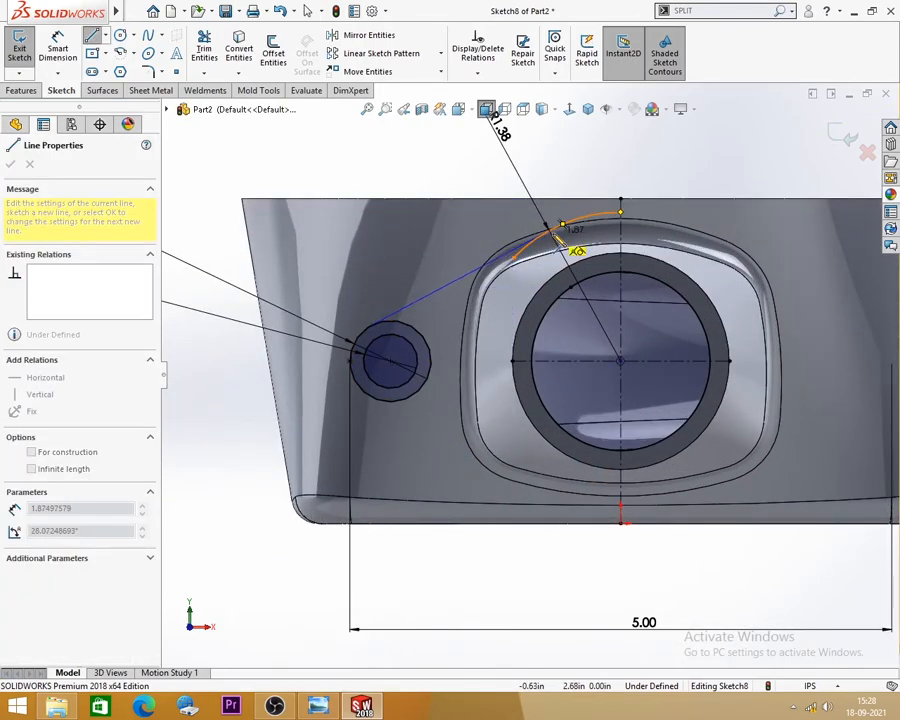
click(551, 232)
key(Escape)
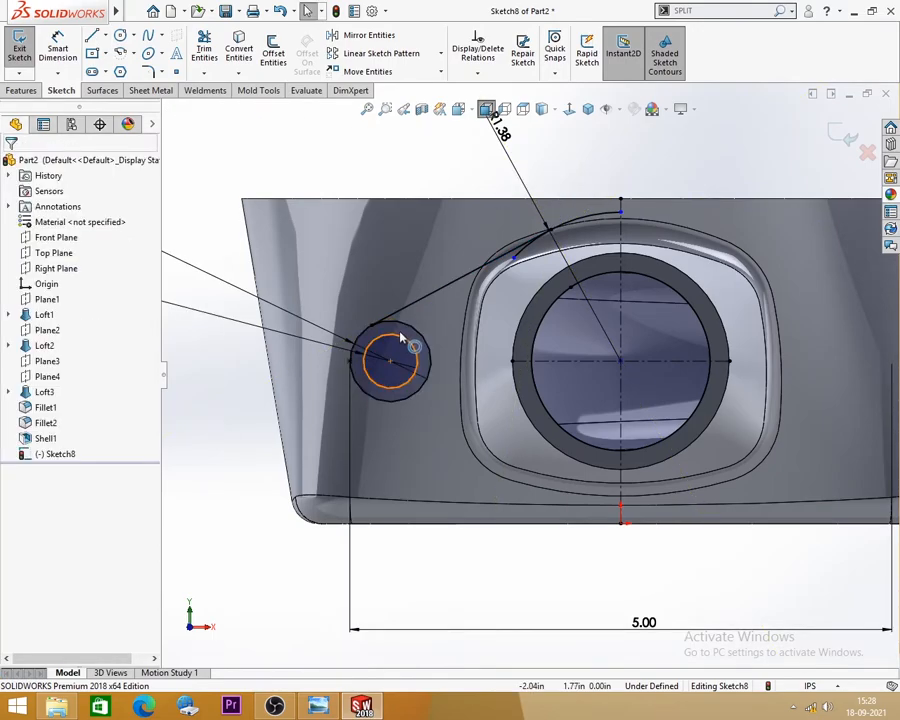
click(416, 310)
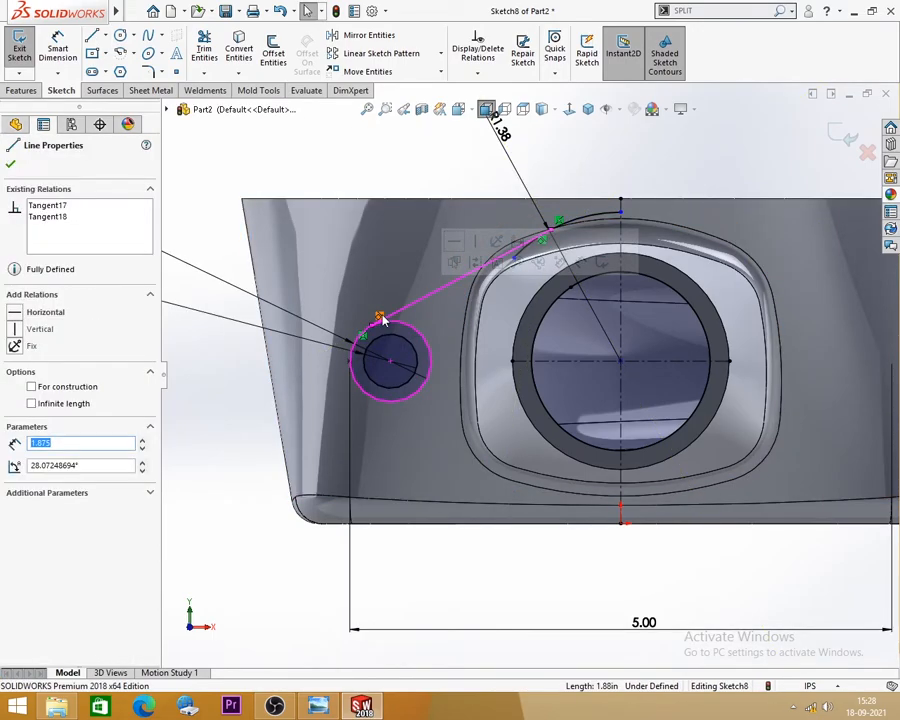
click(347, 143)
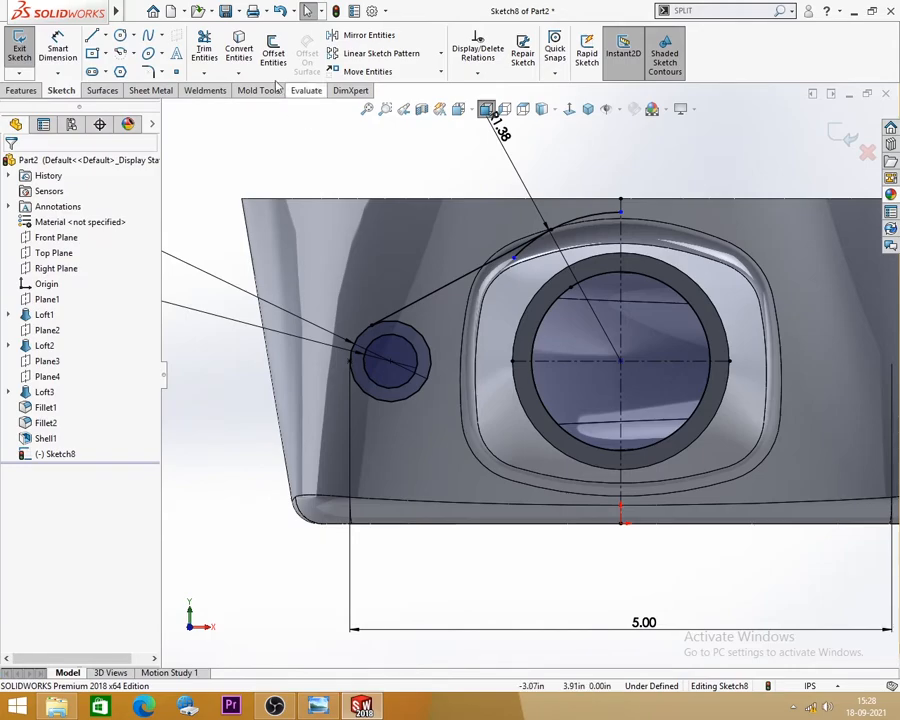
click(204, 50)
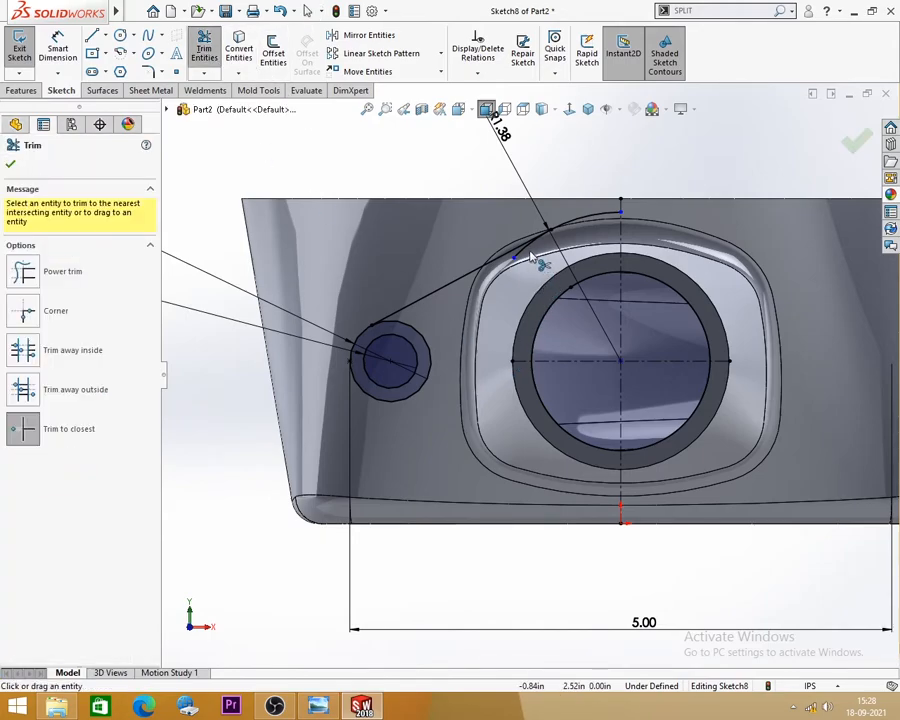
key(Escape)
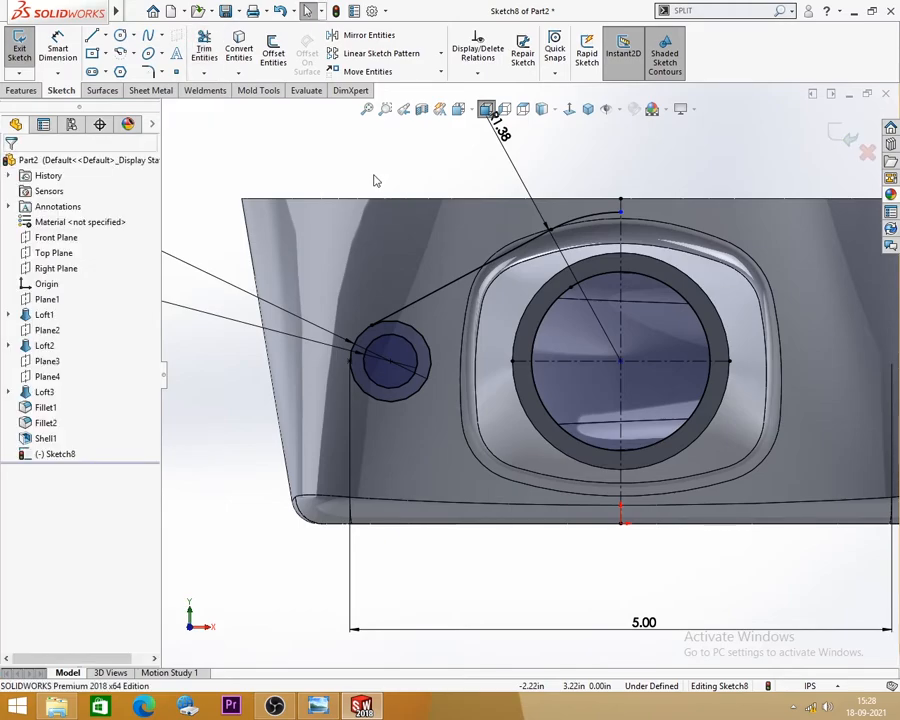
Mirror the tangent line and the R1.38 arc about the inlet's horizontal centerline.
scroll(377, 180, up, 2)
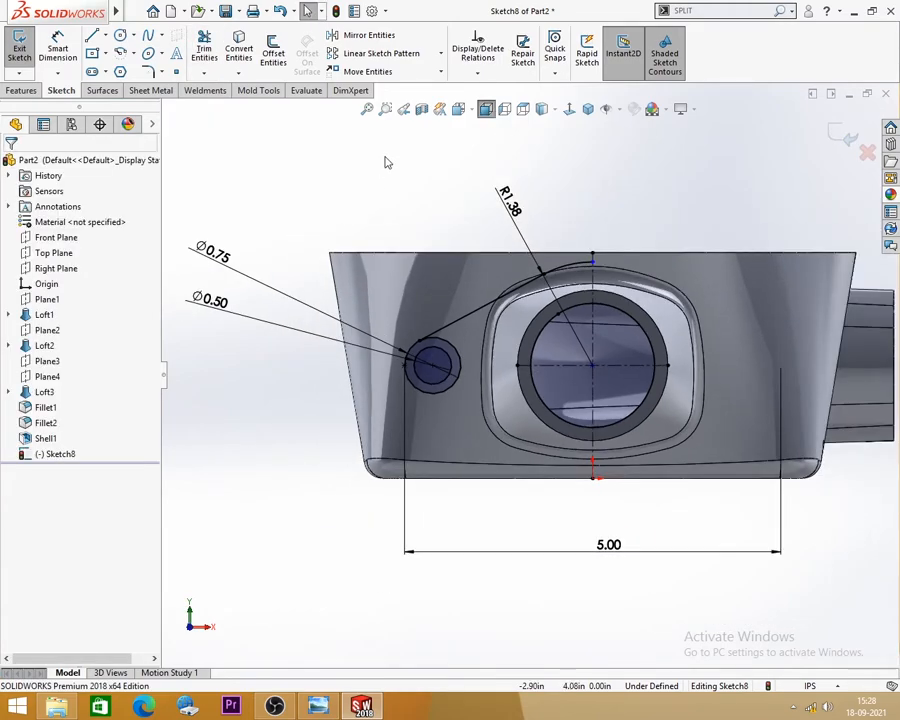
click(360, 35)
click(455, 325)
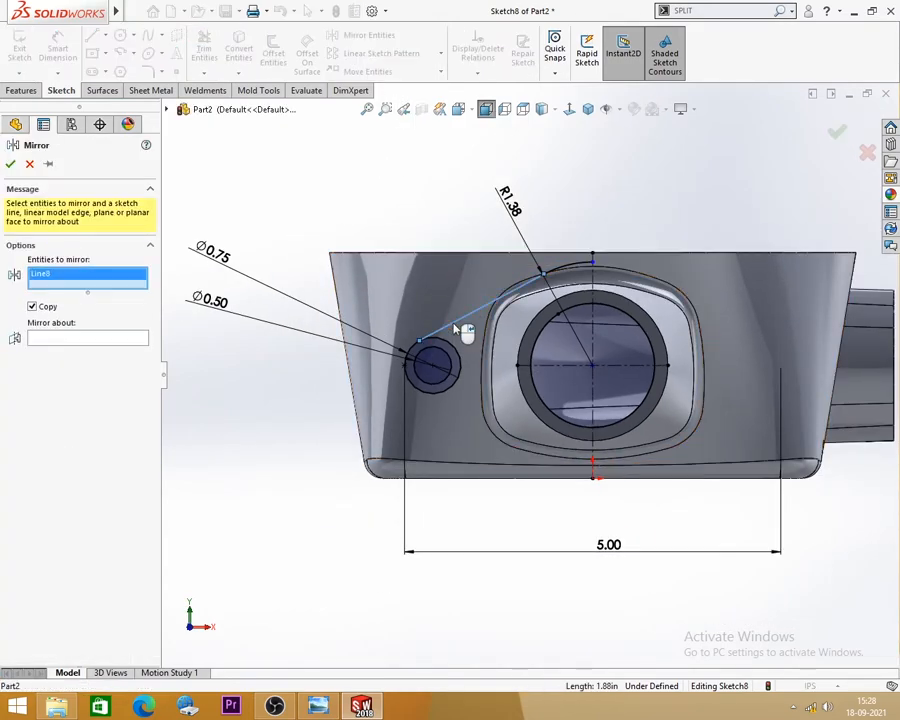
click(573, 266)
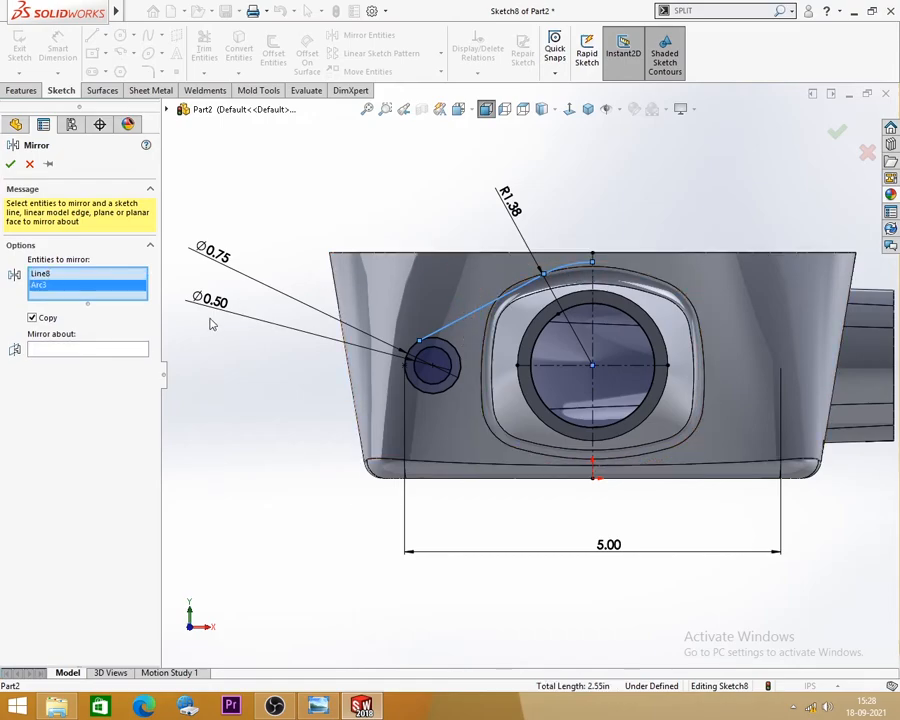
click(130, 349)
click(562, 365)
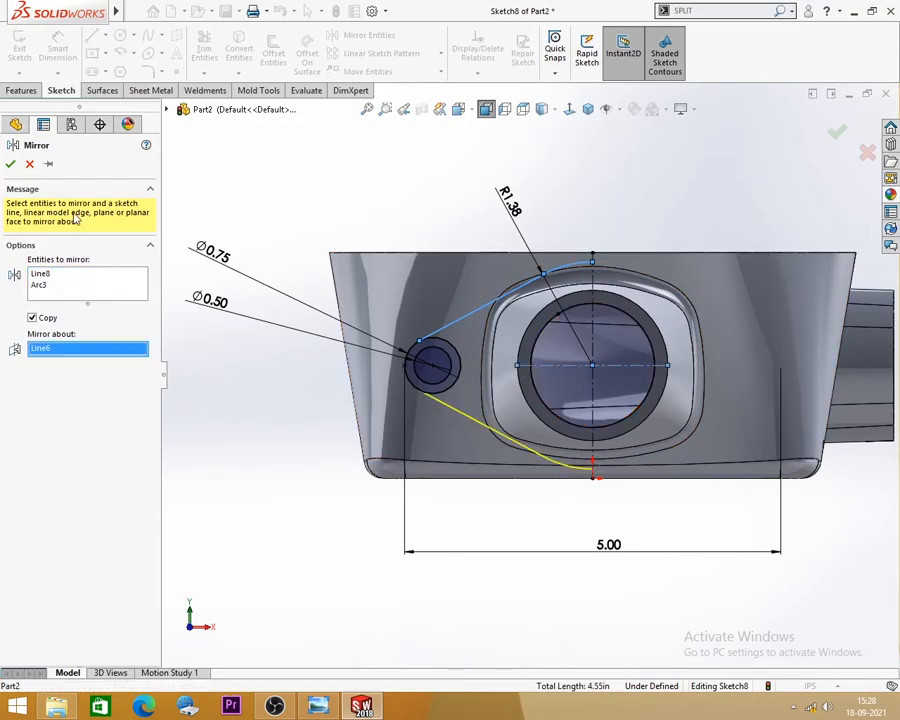
click(10, 164)
Trim away the inner portion of the 0.75 in circle between the two tangent lines, leaving the flange's rounded end.
scroll(615, 410, down, 4)
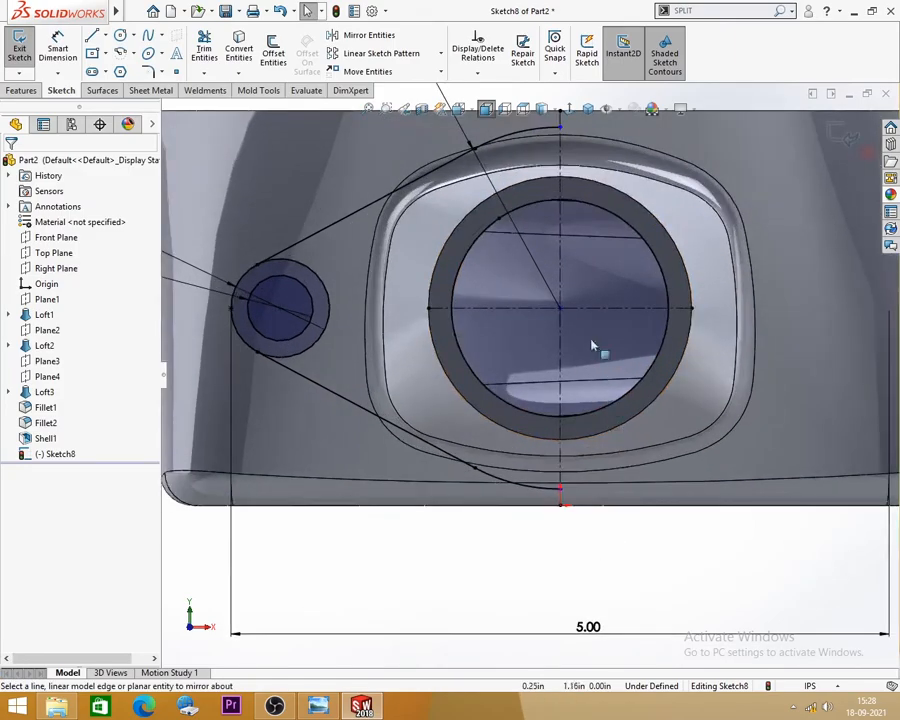
scroll(522, 560, up, 3)
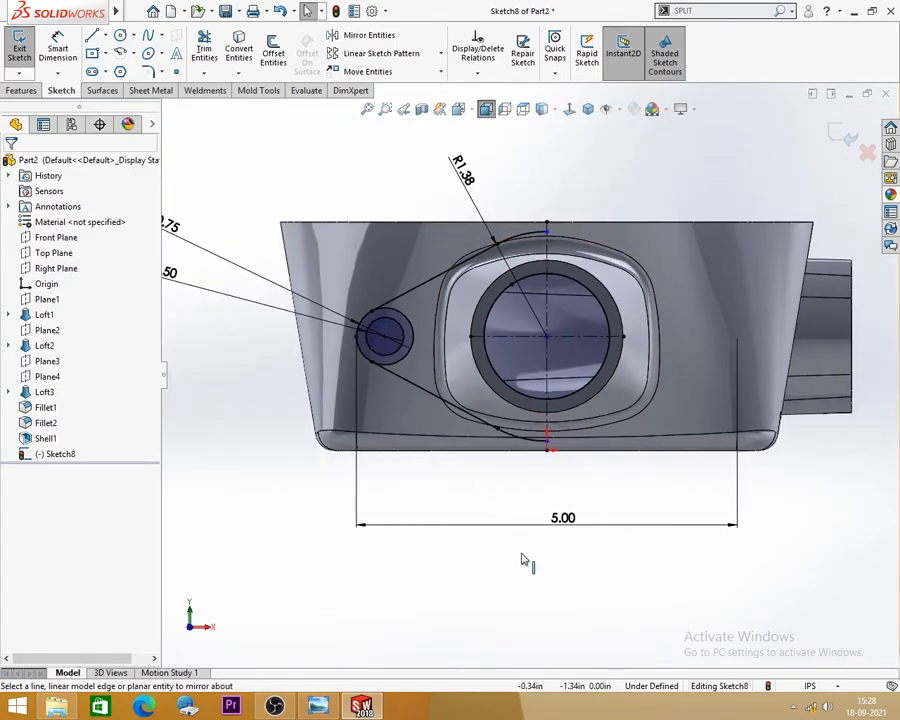
scroll(575, 235, down, 3)
click(356, 320)
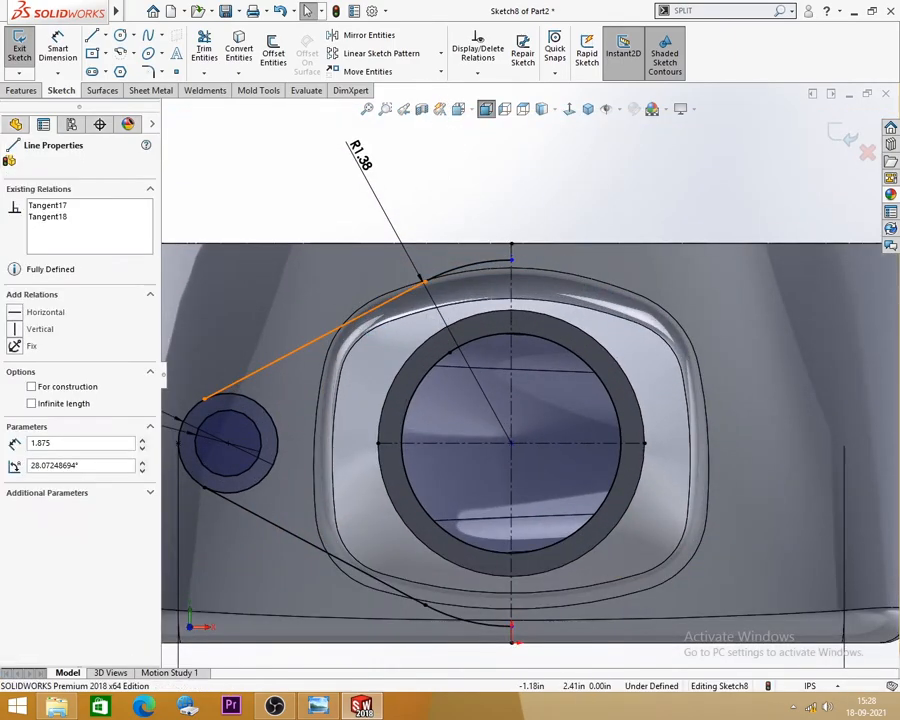
click(474, 208)
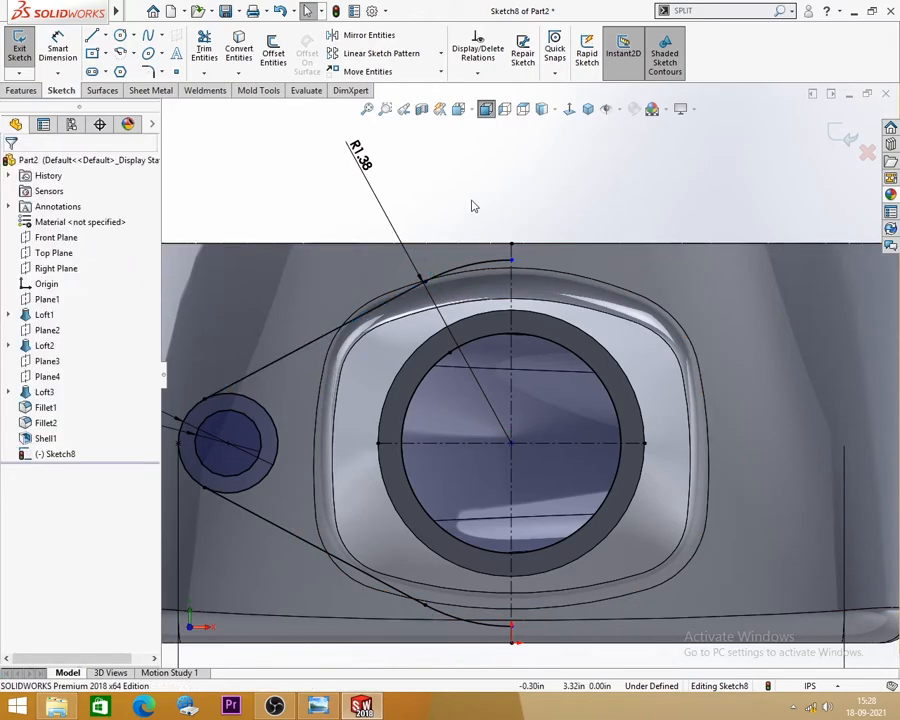
scroll(478, 205, up, 2)
click(206, 48)
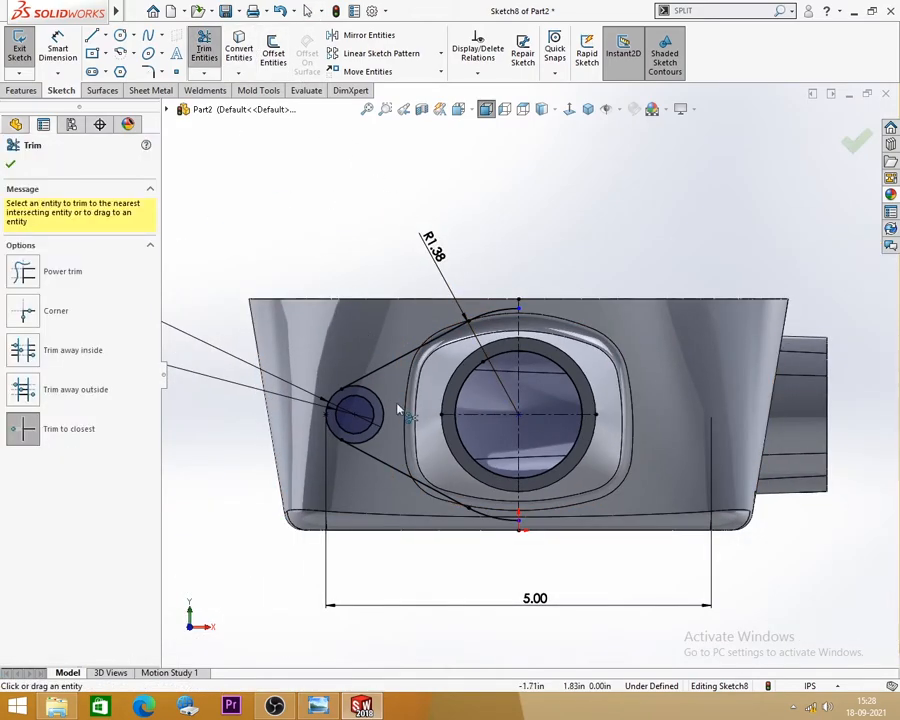
click(380, 441)
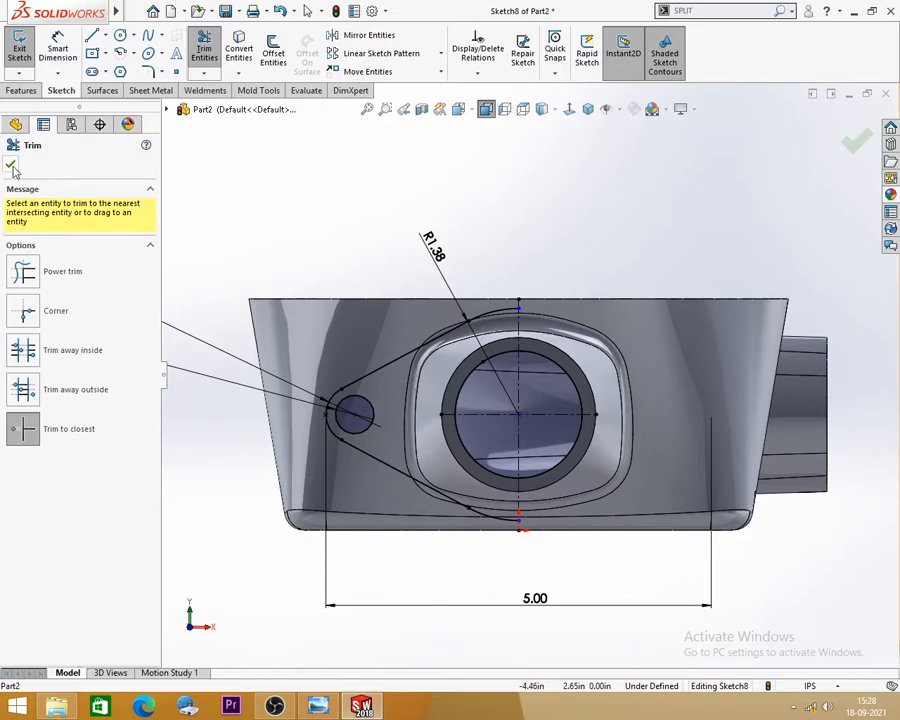
Mirror the flange's tangent lines, end arc, bolt-hole circle and both R1.38 arcs about the inlet's vertical centerline.
scroll(353, 193, up, 2)
click(366, 35)
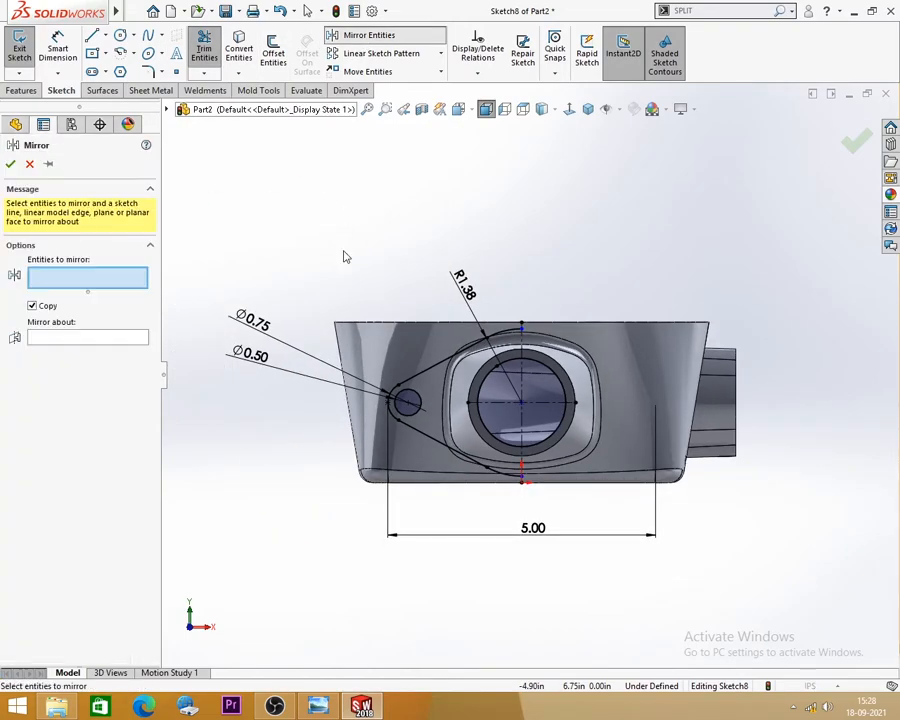
mouse_move(334, 268)
mouse_down()
mouse_move(487, 519)
mouse_move(508, 515)
mouse_up()
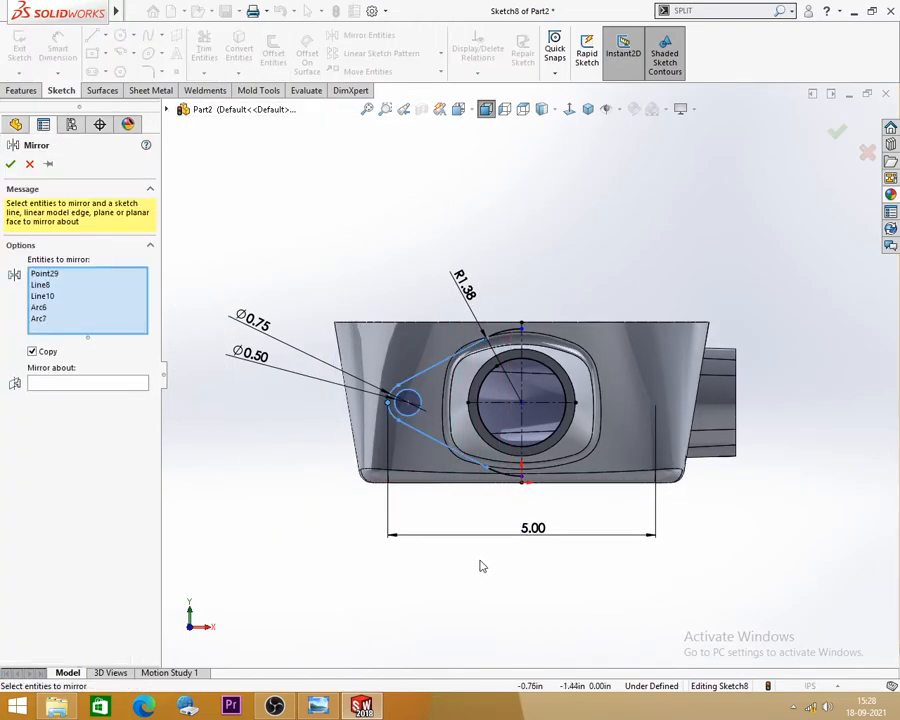
click(508, 479)
click(508, 330)
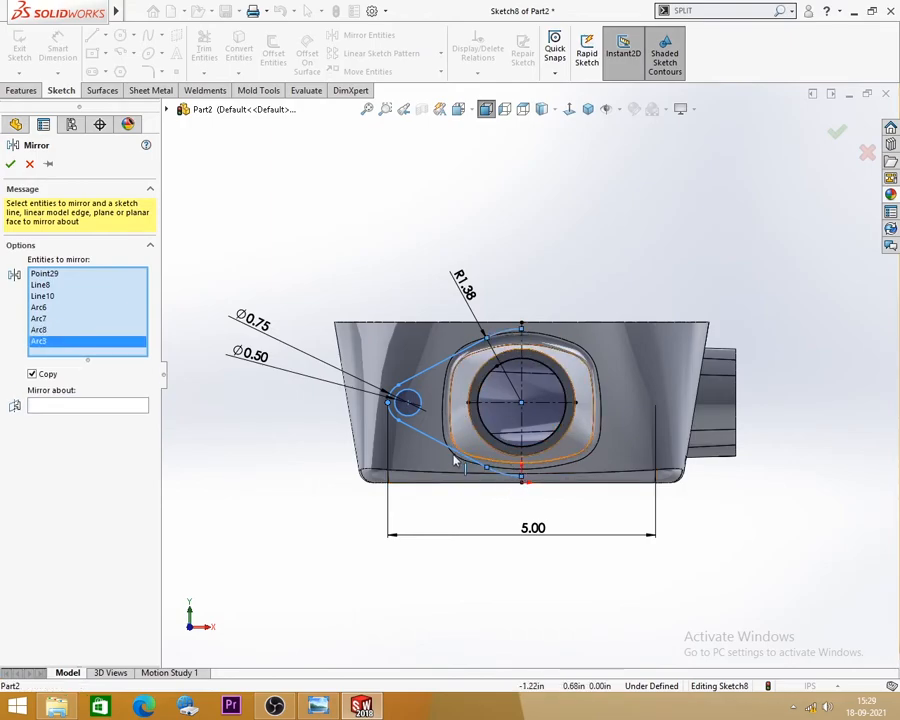
click(521, 384)
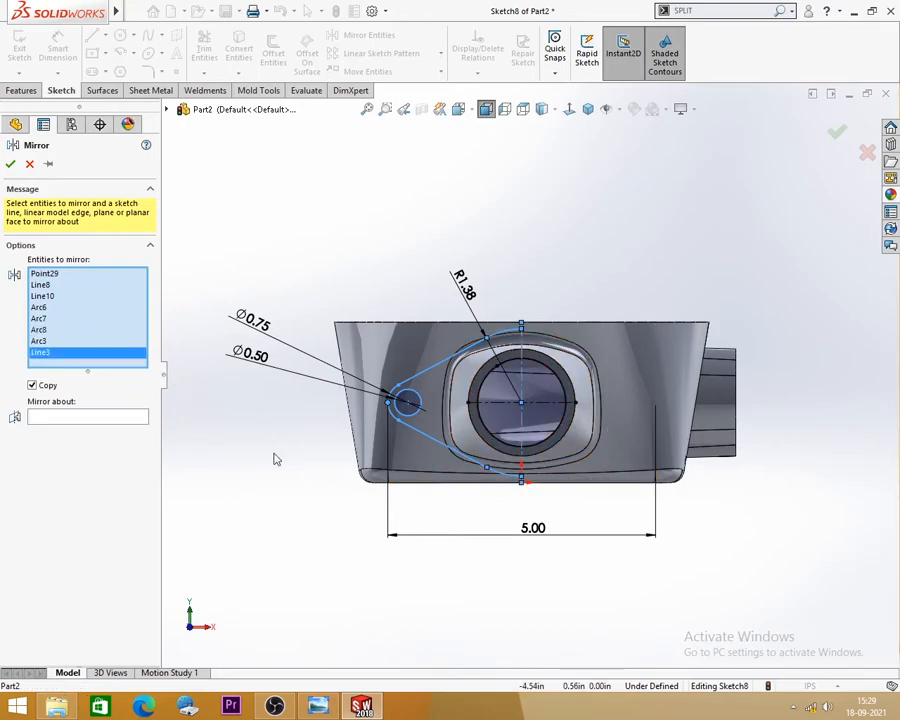
right_click(68, 343)
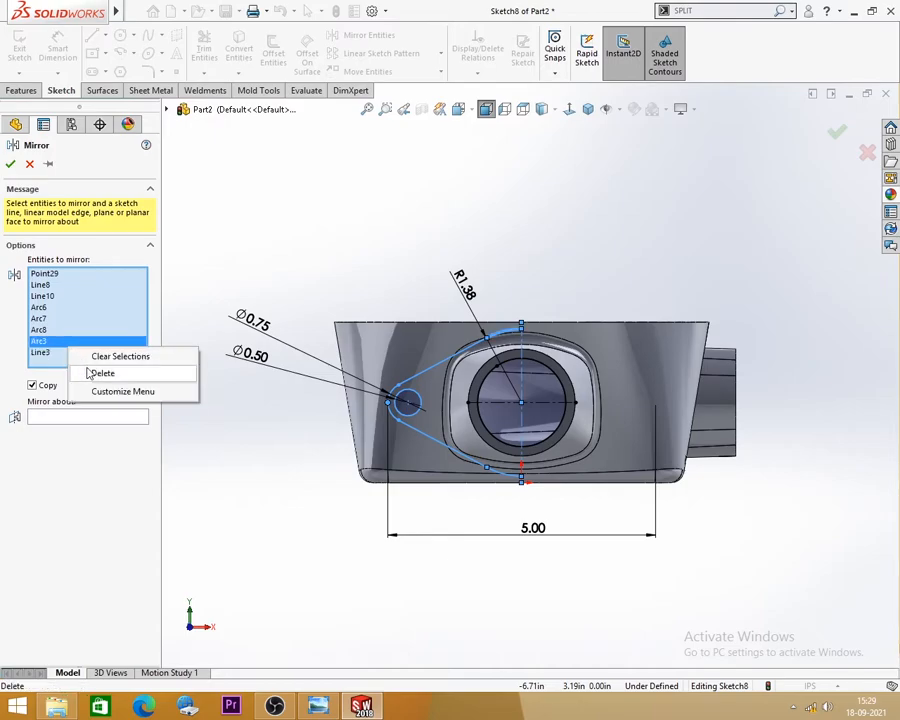
click(98, 370)
click(50, 407)
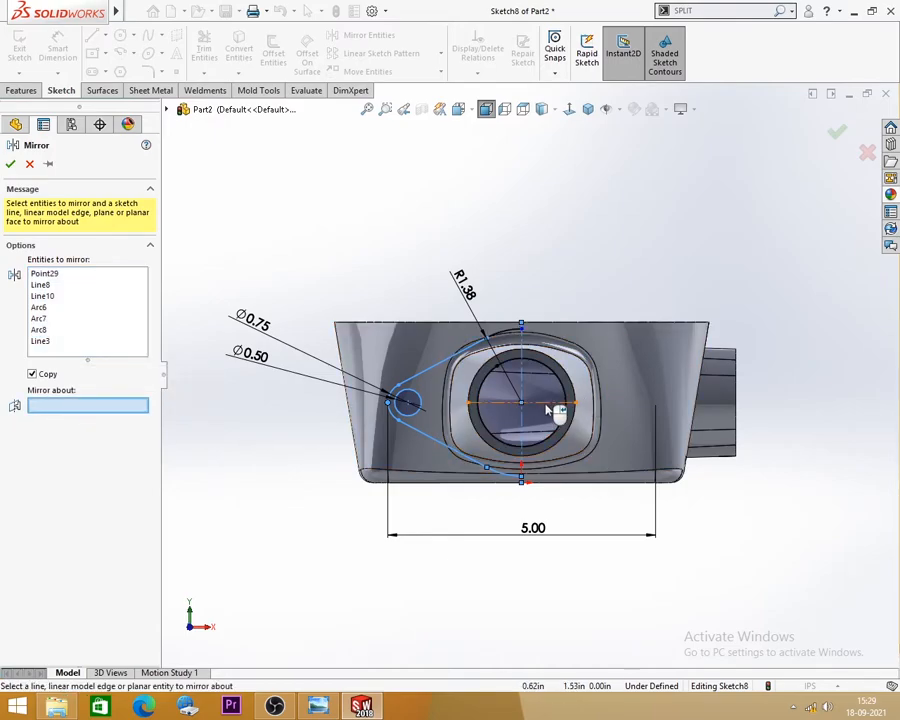
click(532, 432)
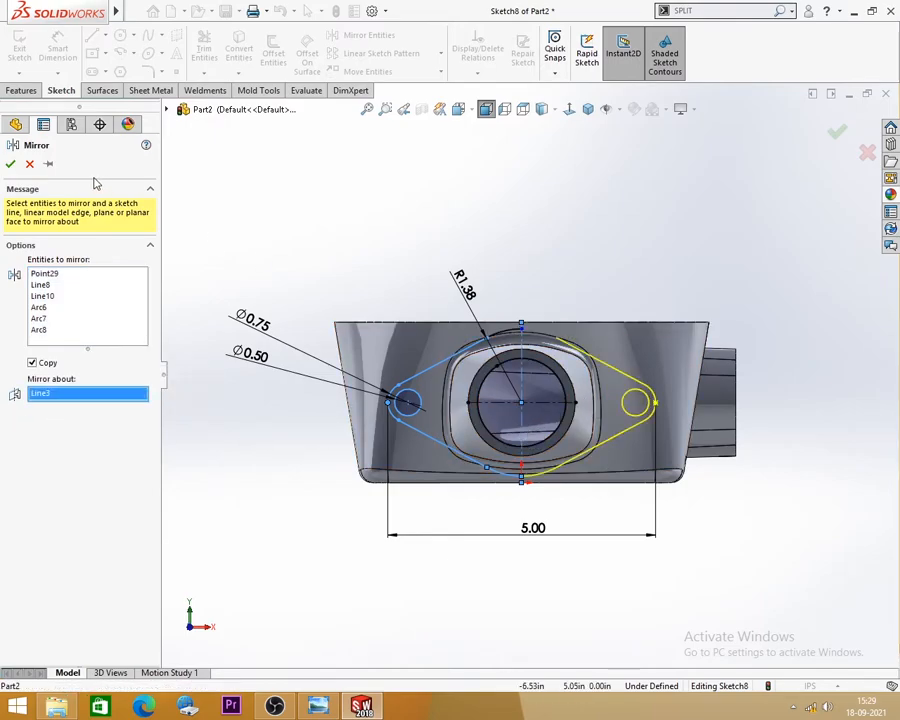
click(60, 328)
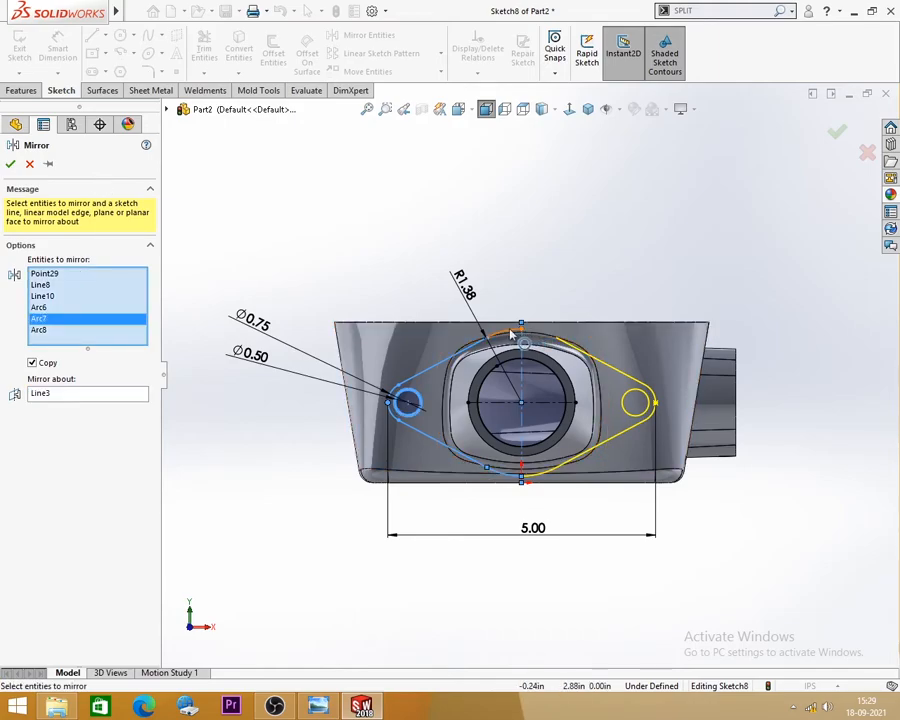
click(502, 347)
click(10, 164)
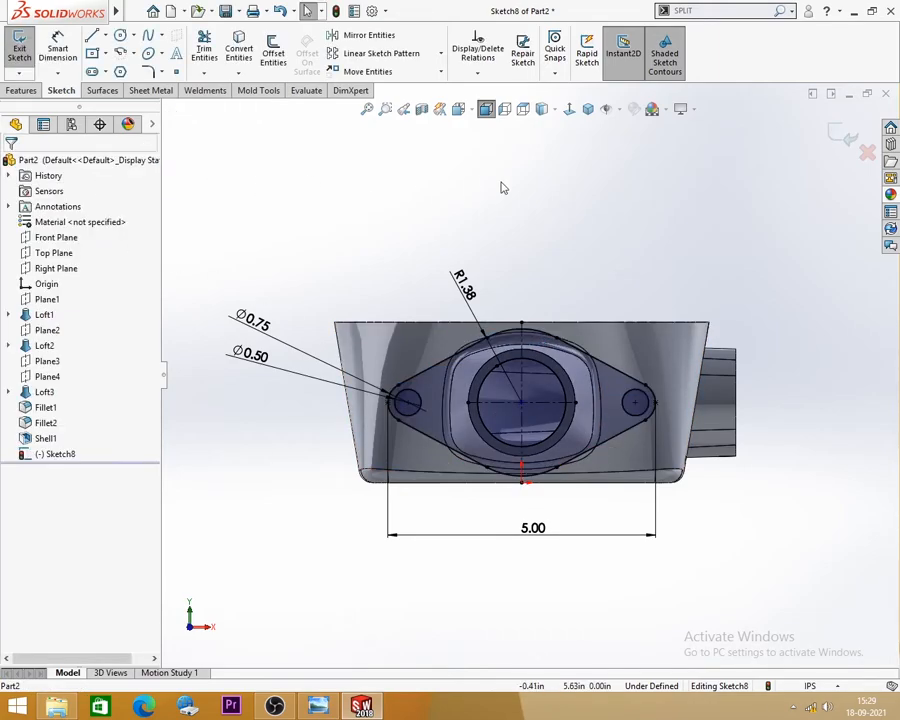
Check the flange profile against the EX-19 reference drawing and set the rounded end's diameter to 1.5 in.
scroll(510, 294, down, 3)
scroll(513, 284, up, 3)
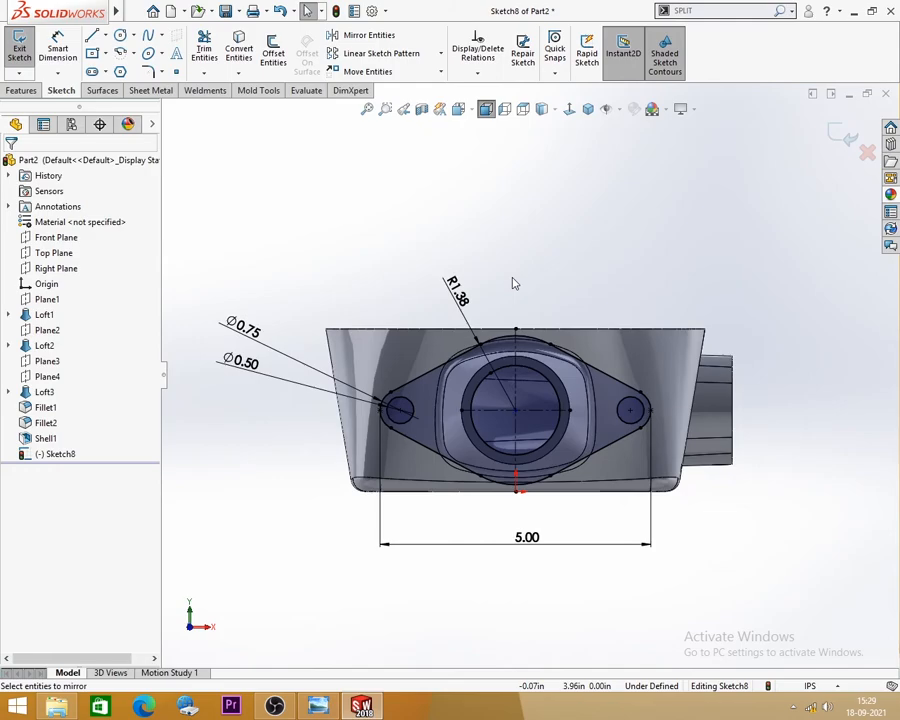
click(320, 708)
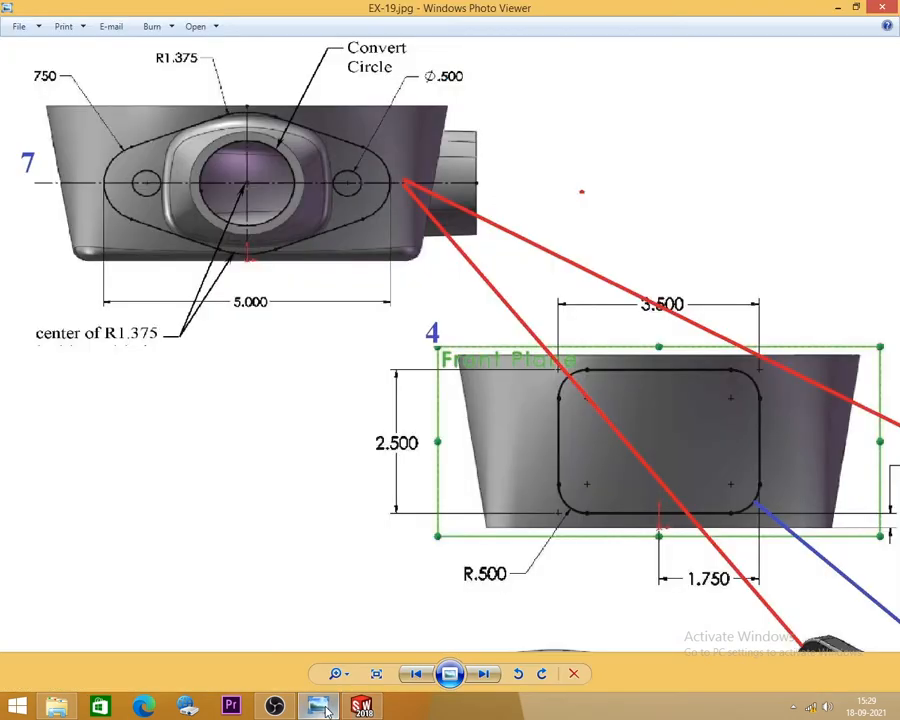
click(327, 708)
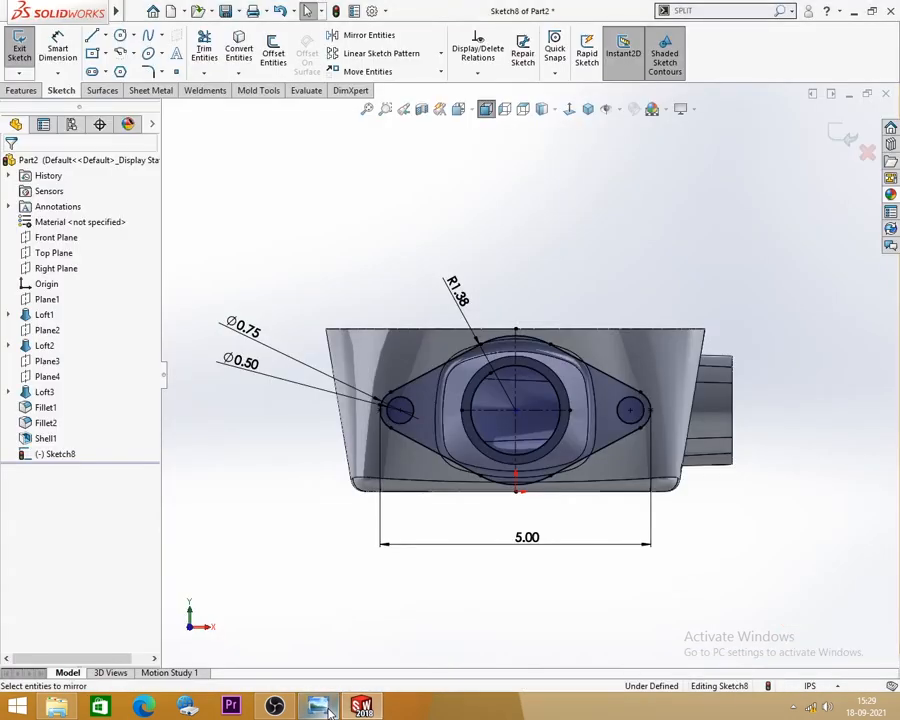
click(252, 331)
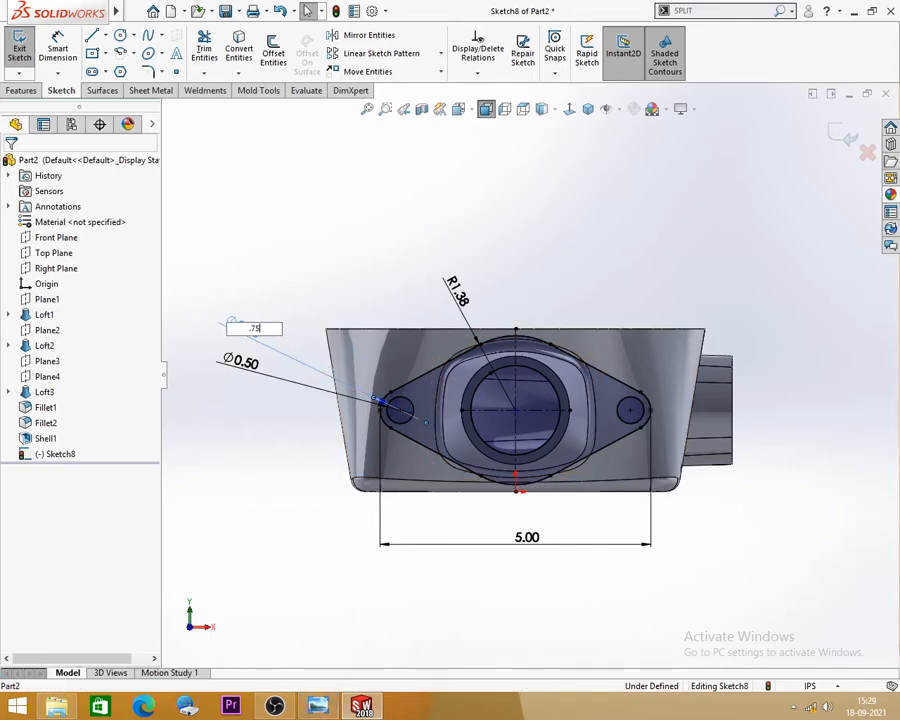
key(Return)
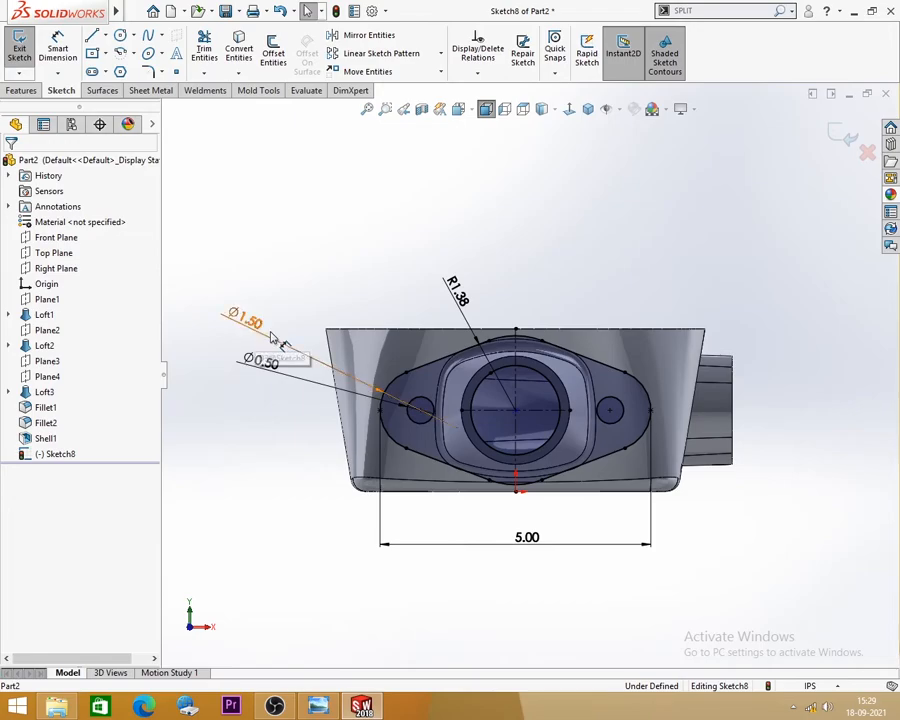
Recheck the flange dimensions in the EX-19 reference drawing and move the bolt hole's diameter dimension farther from the housing.
click(318, 706)
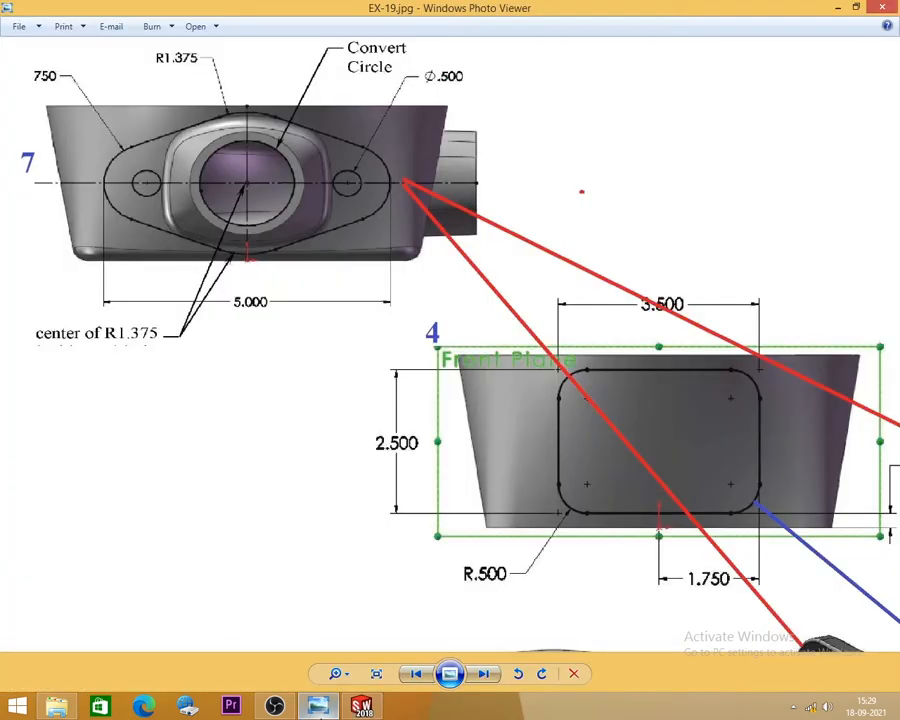
click(318, 706)
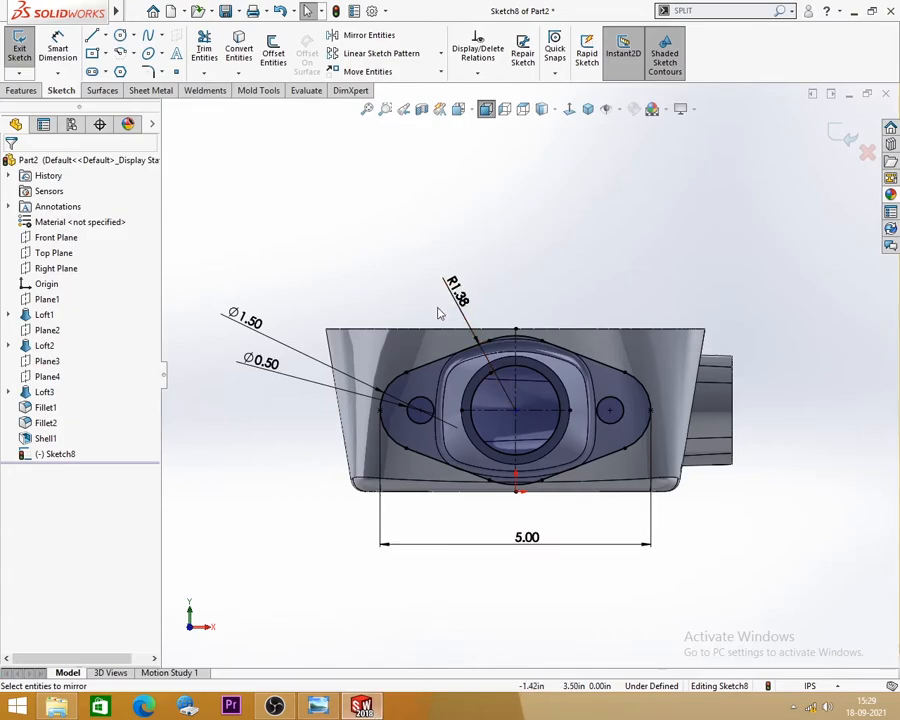
drag(283, 372, 244, 364)
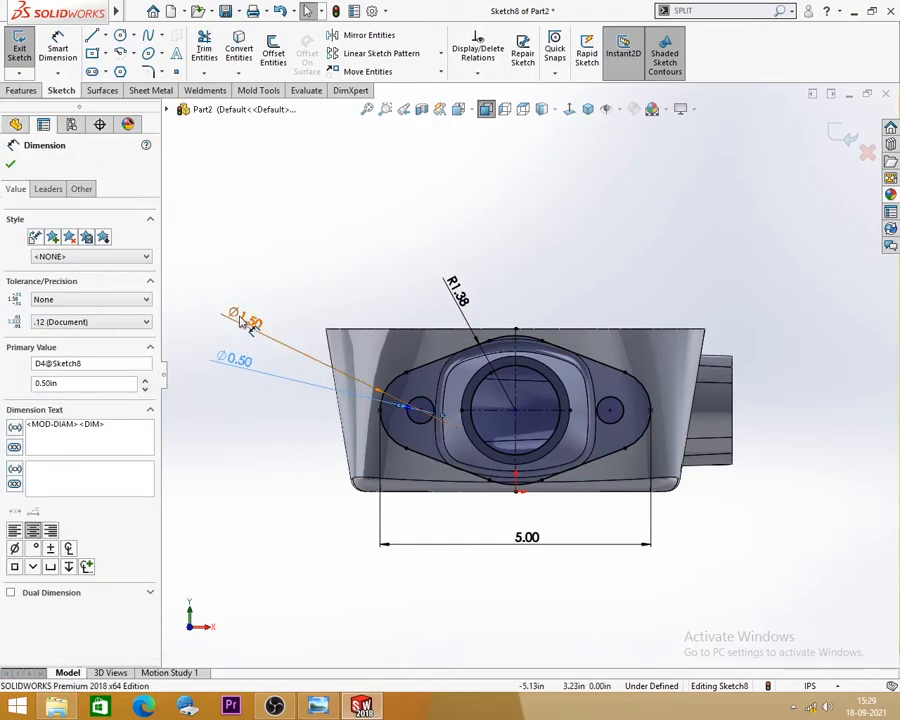
click(297, 560)
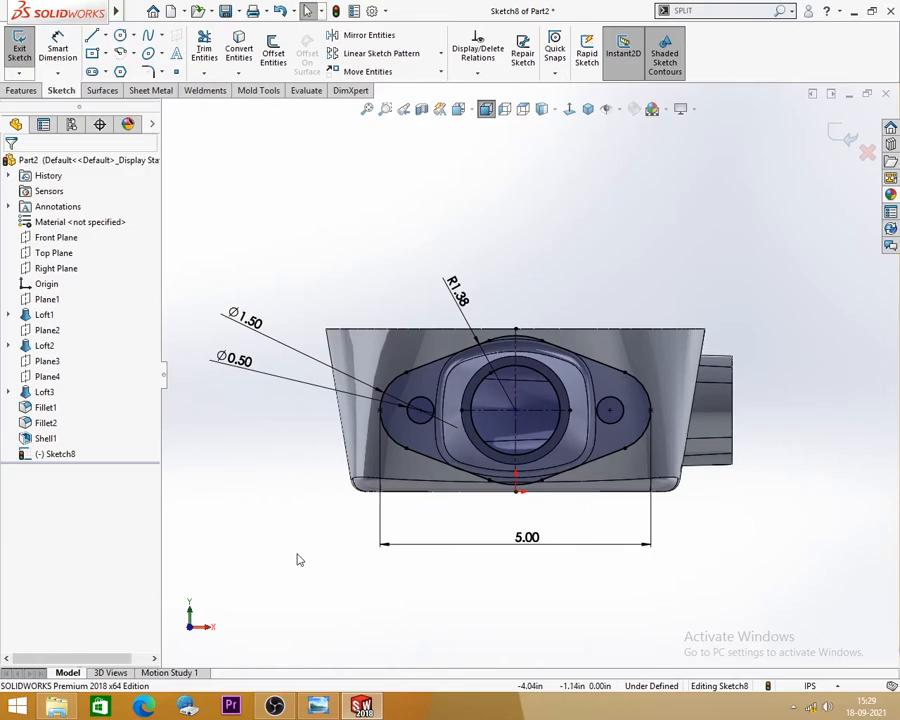
Exit the sketch, consult the EX-19 reference drawing, and extrude the inlet flange profile 0.25 in as a blind boss merged with the housing.
click(846, 143)
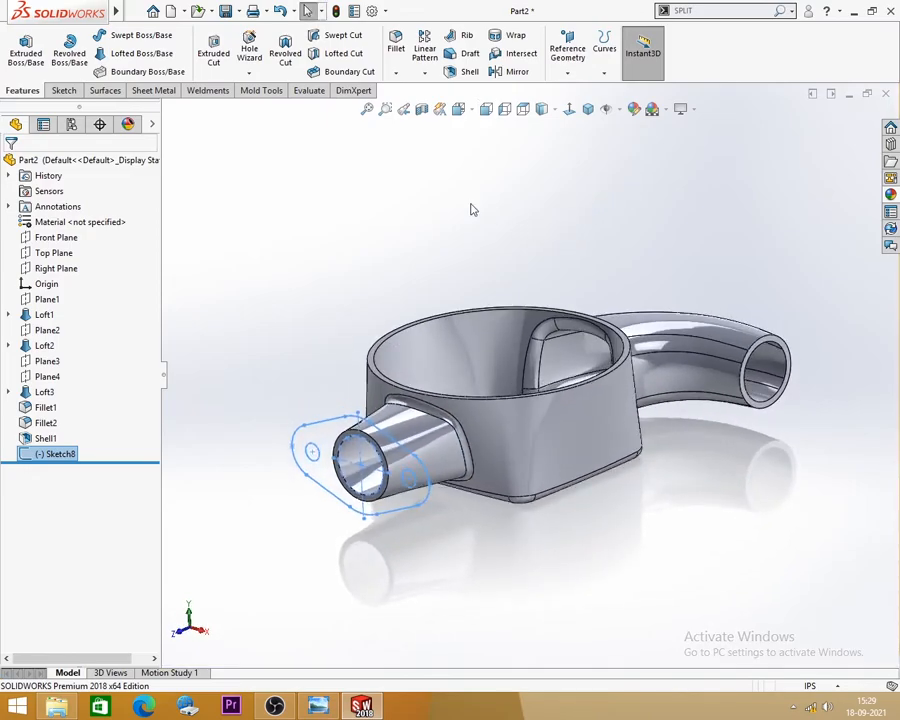
click(26, 50)
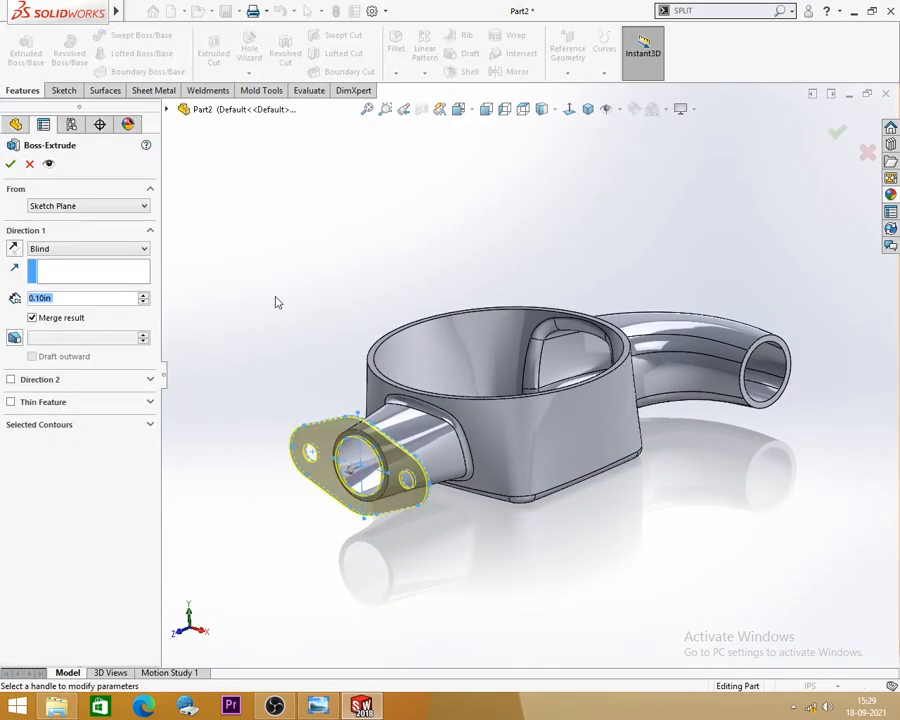
click(318, 707)
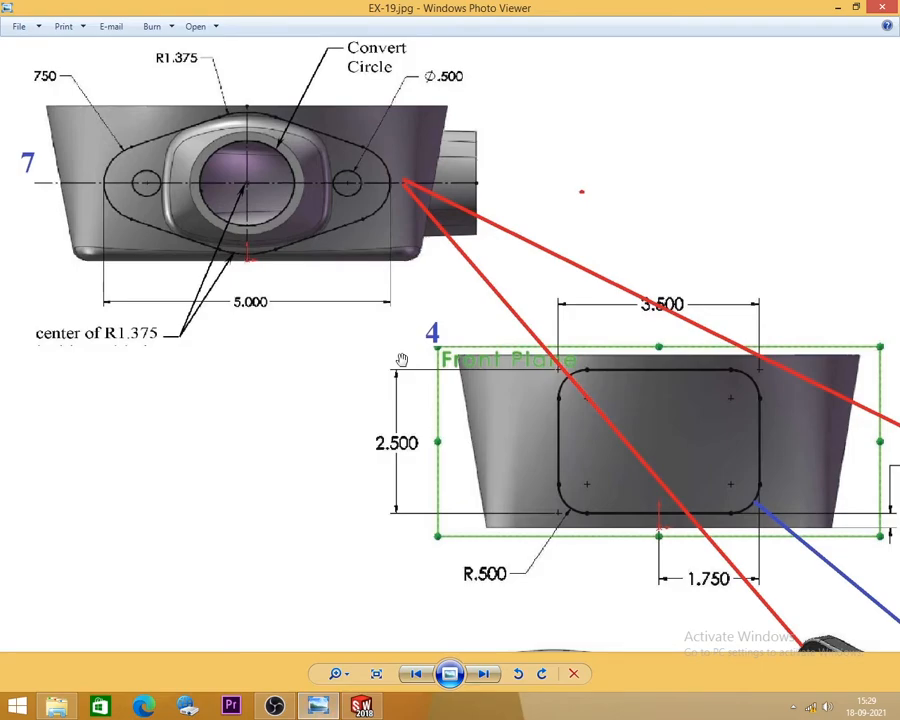
scroll(401, 360, down, 3)
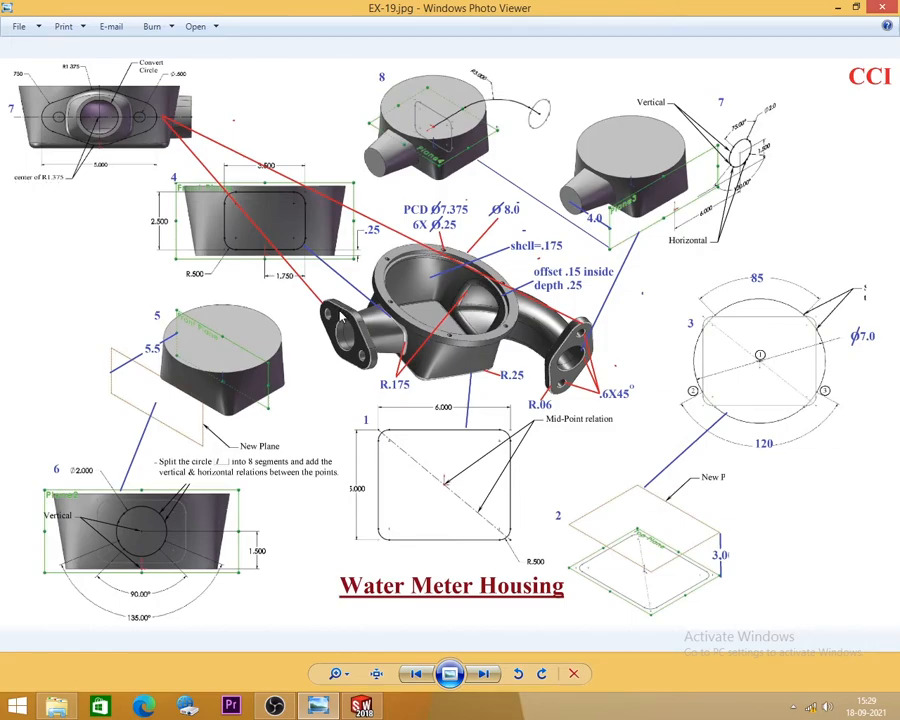
click(365, 707)
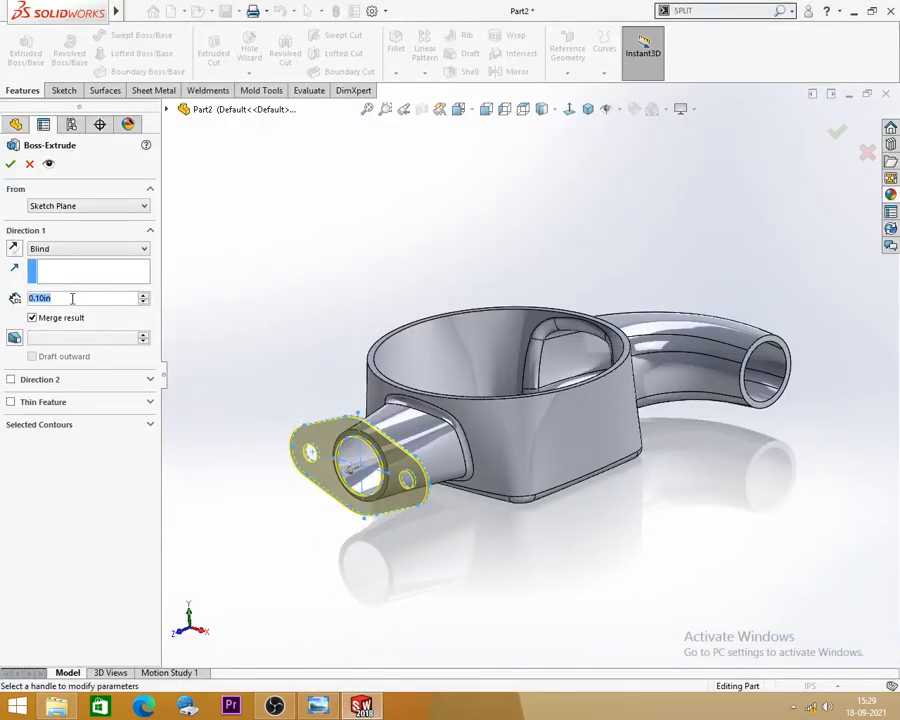
text(.25)
key(Return)
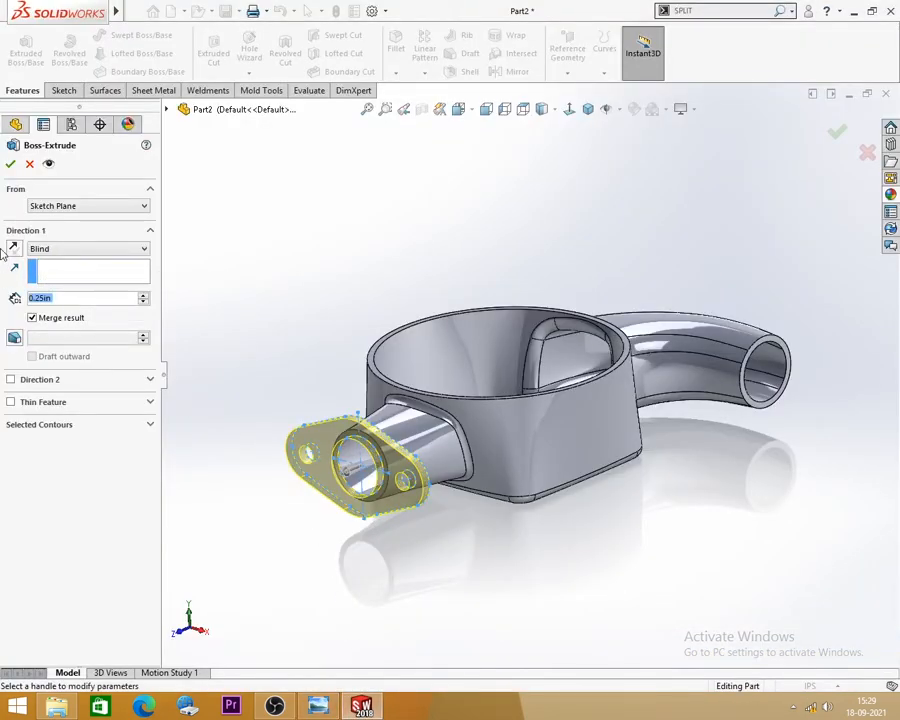
click(10, 163)
middle_drag(257, 229, 355, 482)
scroll(775, 412, up, 4)
scroll(637, 370, down, 5)
scroll(637, 370, up, 3)
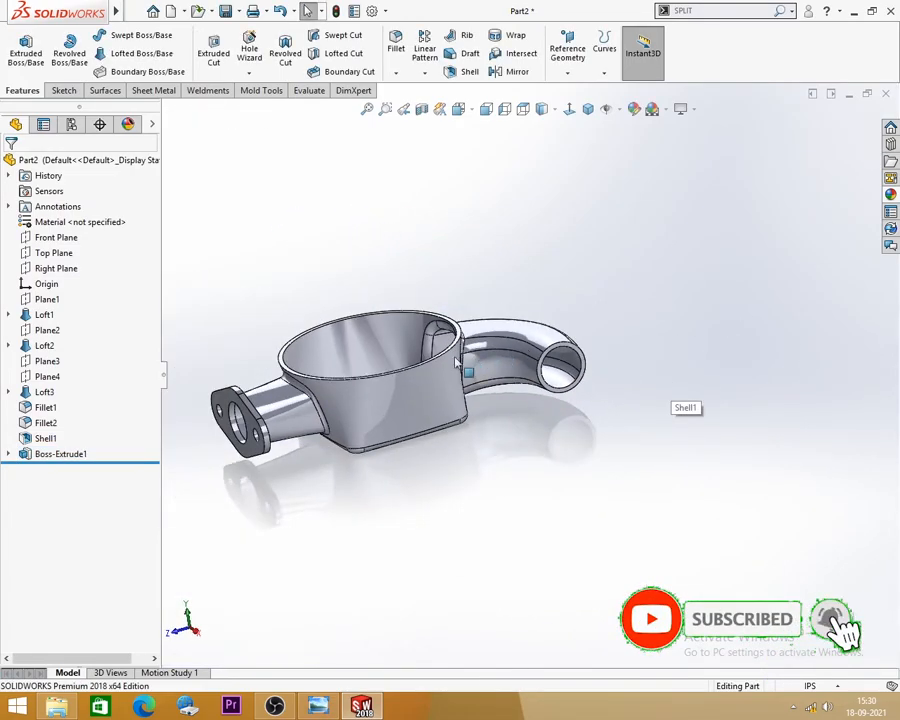
scroll(397, 400, up, 2)
scroll(397, 400, down, 4)
middle_drag(420, 406, 247, 411)
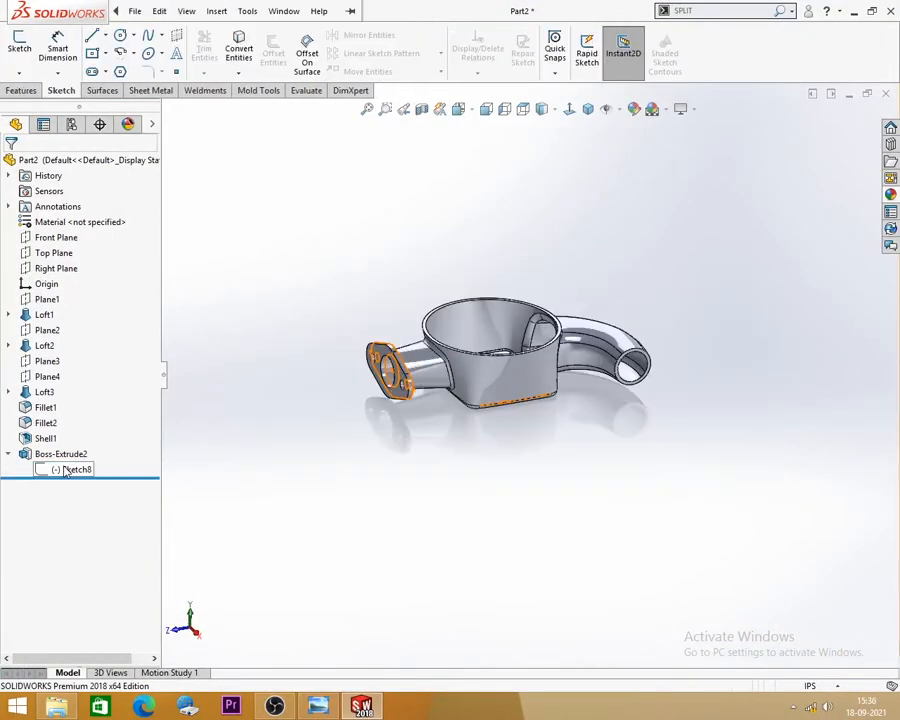
Reopen the inlet flange's sketch, copy its whole profile including the bore and bolt holes, and exit the sketch.
click(66, 471)
right_click(66, 471)
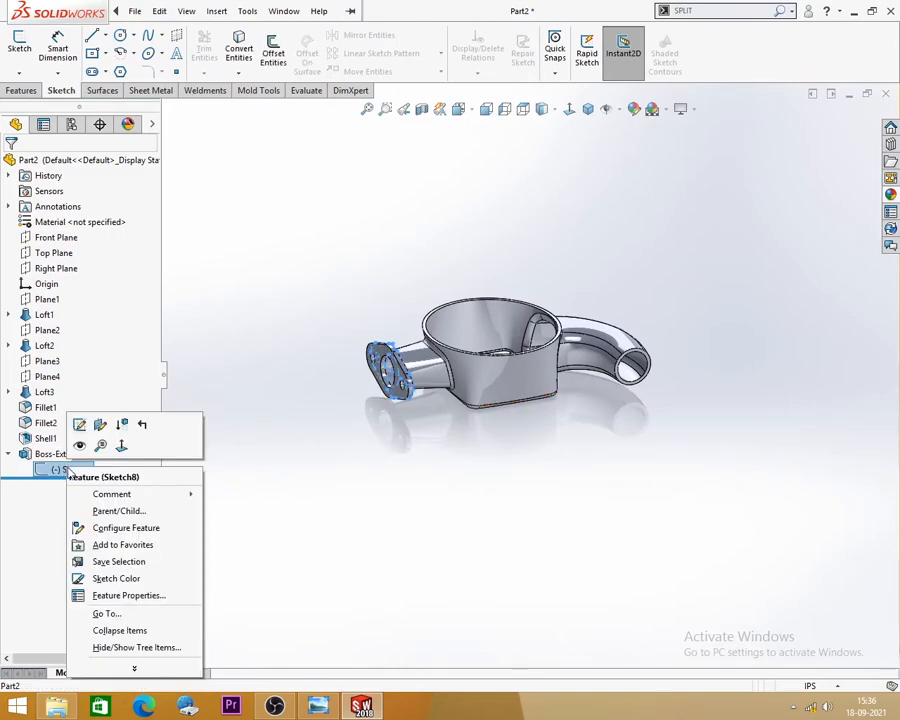
click(79, 424)
scroll(688, 340, down, 5)
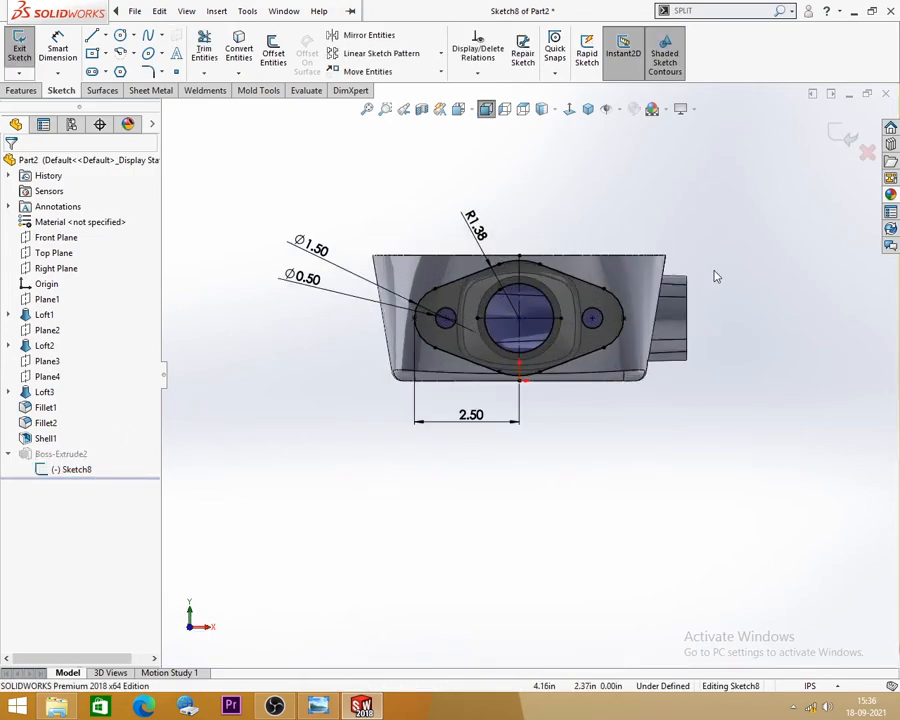
scroll(531, 240, up, 1)
drag(318, 222, 723, 504)
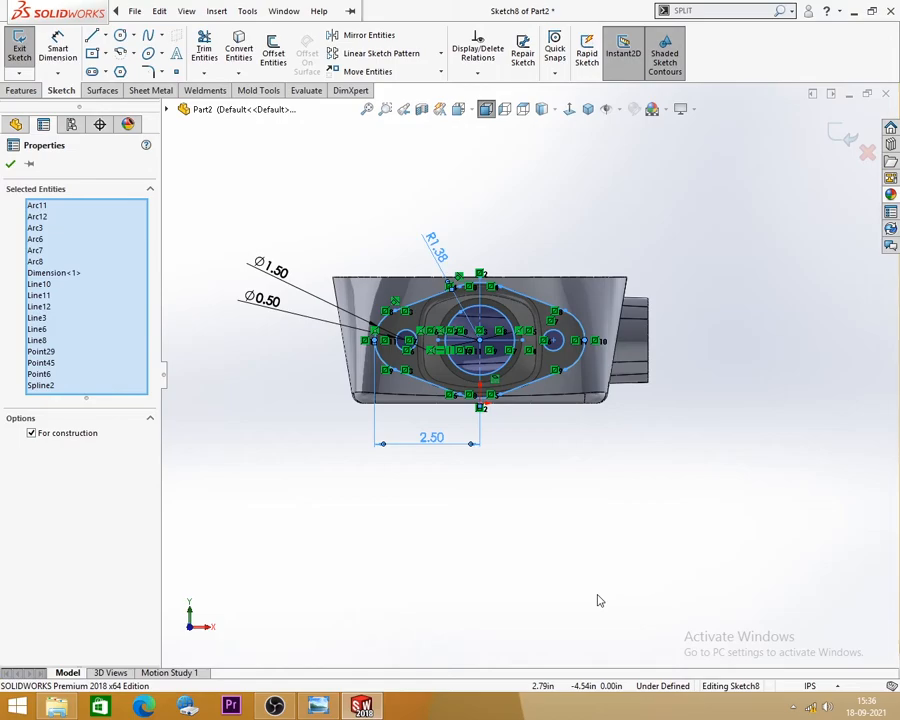
click(10, 167)
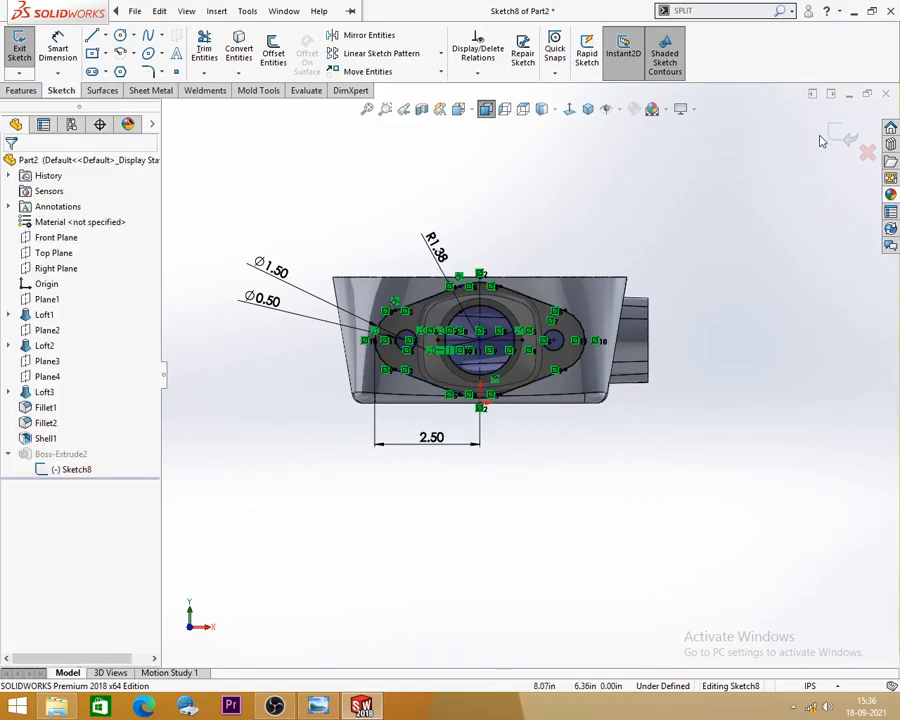
click(838, 139)
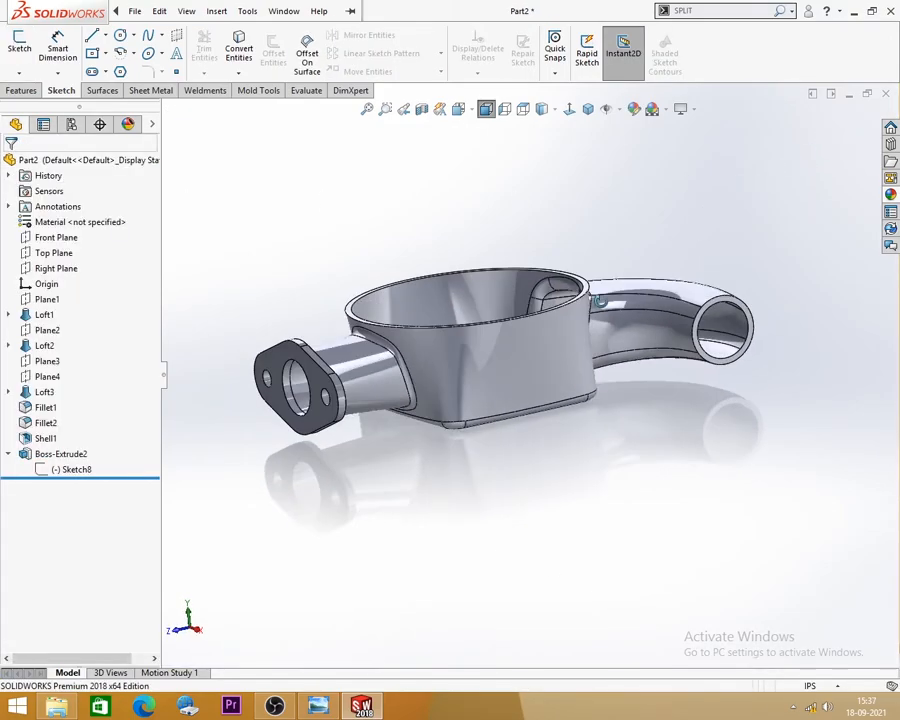
Start a sketch on the curved outlet pipe's end face and paste the flange profile in the empty area below the pipe.
scroll(625, 343, down, 3)
click(19, 42)
scroll(643, 327, down, 3)
click(565, 355)
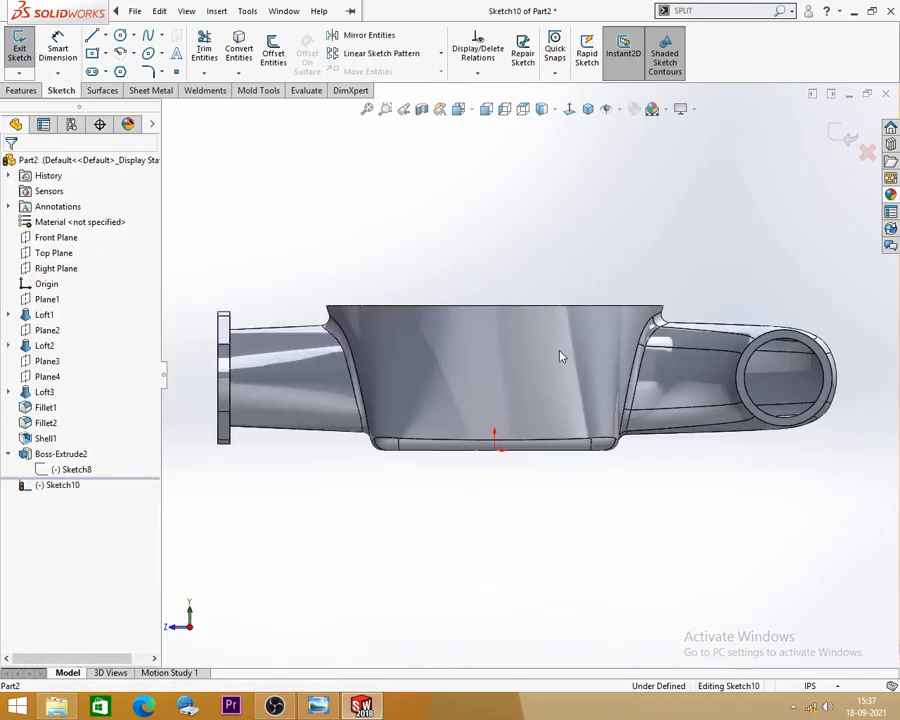
scroll(760, 394, down, 4)
scroll(556, 352, up, 5)
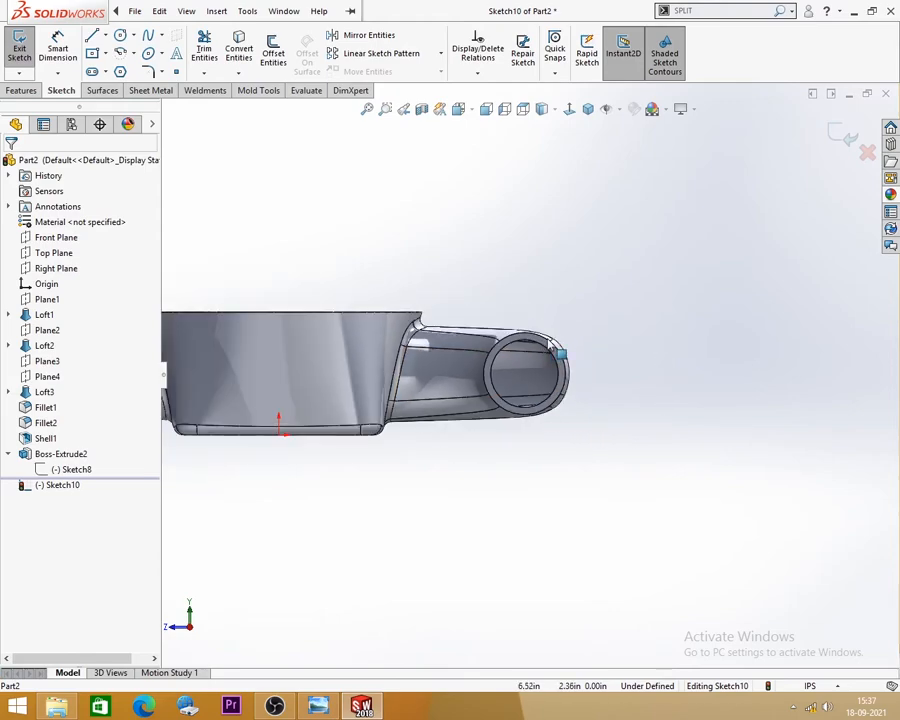
scroll(566, 426, down, 2)
scroll(571, 417, up, 1)
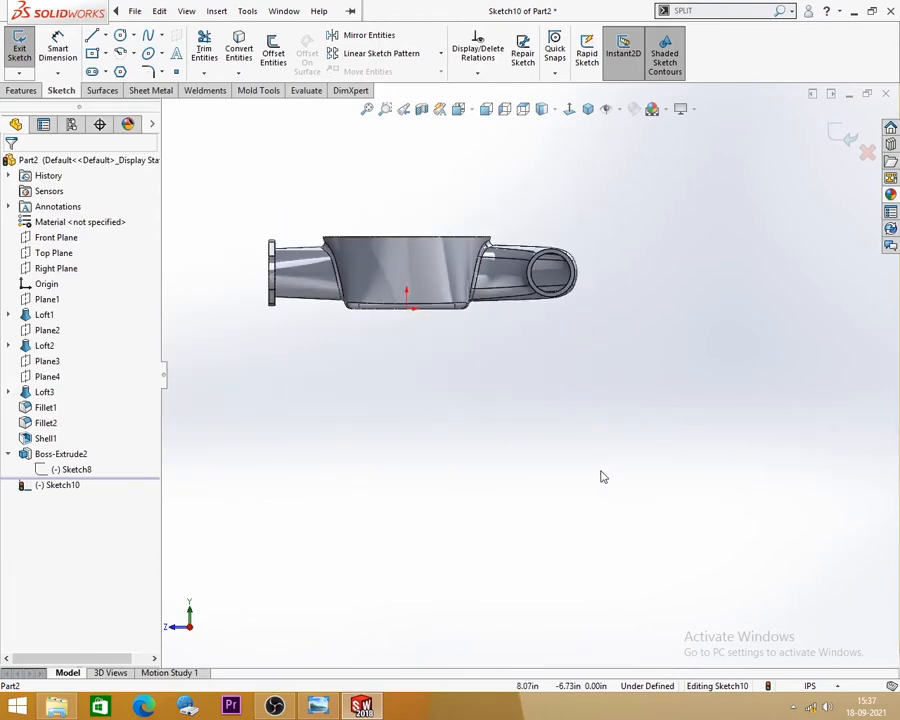
key(ctrl+v)
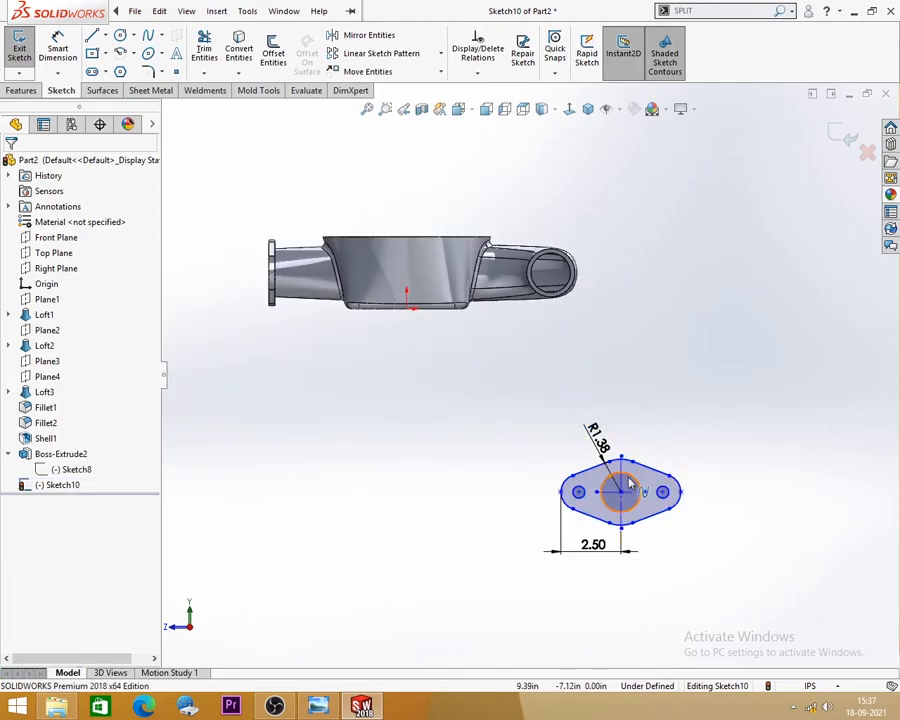
Duplicate the pasted flange profile with Copy Entities, from its center to the empty area beside the outlet pipe.
click(440, 72)
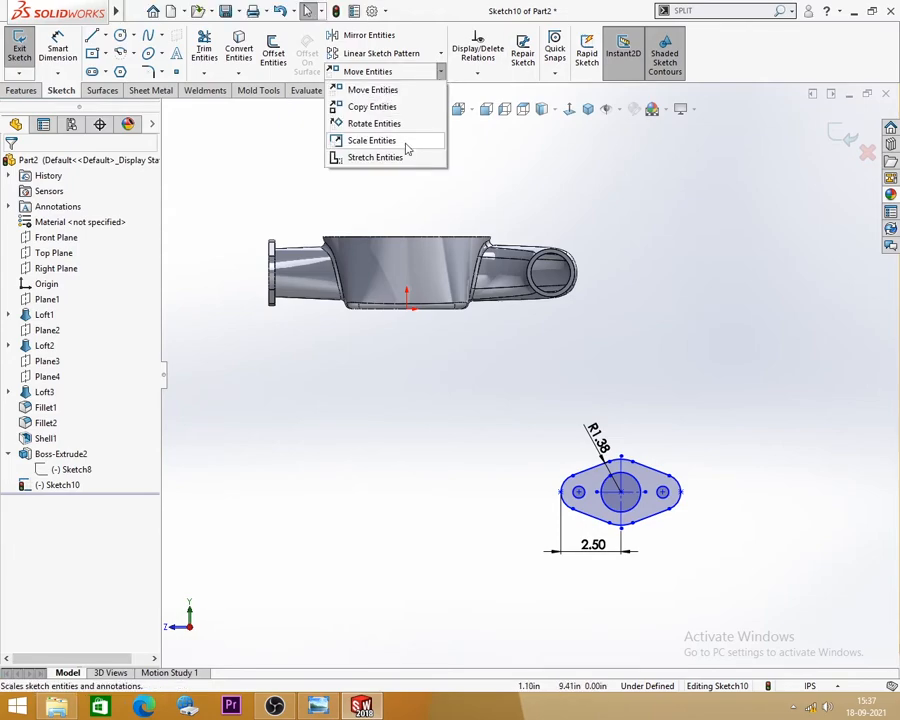
click(372, 106)
mouse_move(490, 405)
mouse_down()
mouse_move(672, 553)
mouse_move(668, 590)
mouse_up()
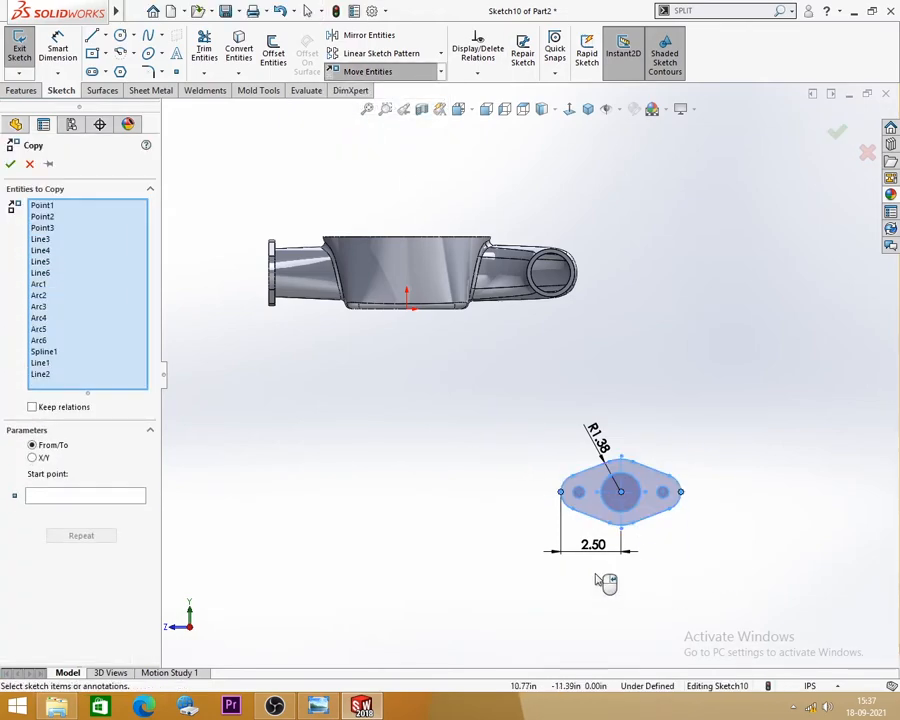
click(113, 496)
click(621, 492)
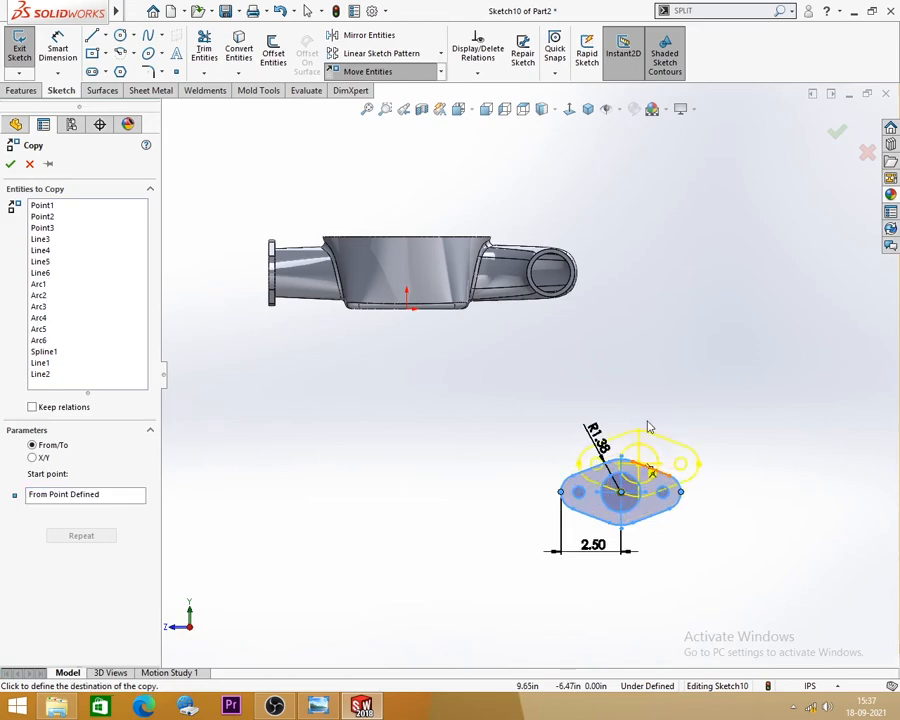
click(719, 278)
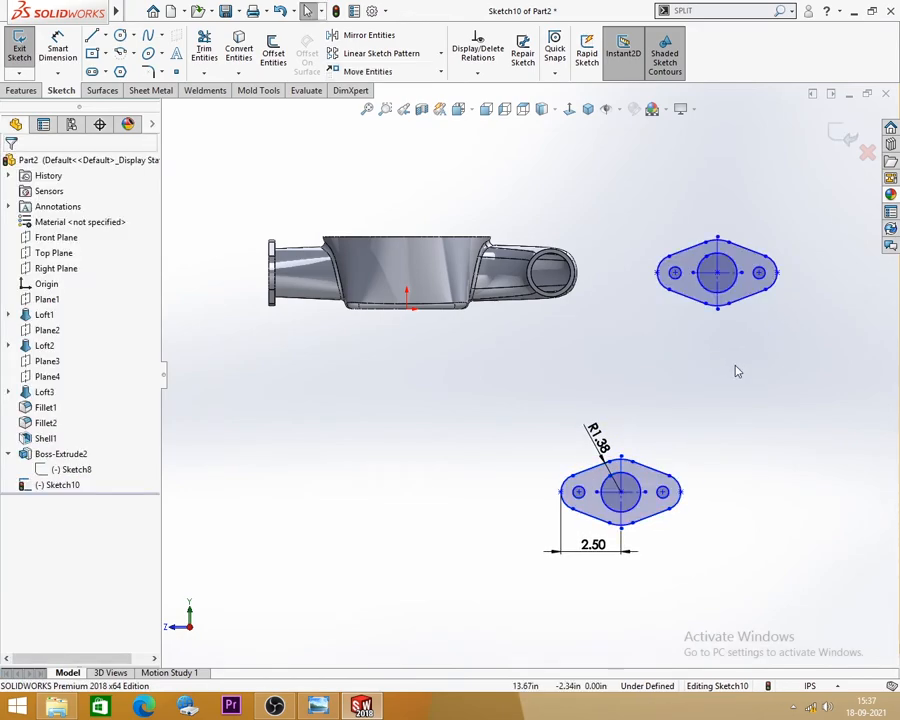
Rotate the duplicated flange profile 90° about its center and delete the originally pasted profile.
click(440, 72)
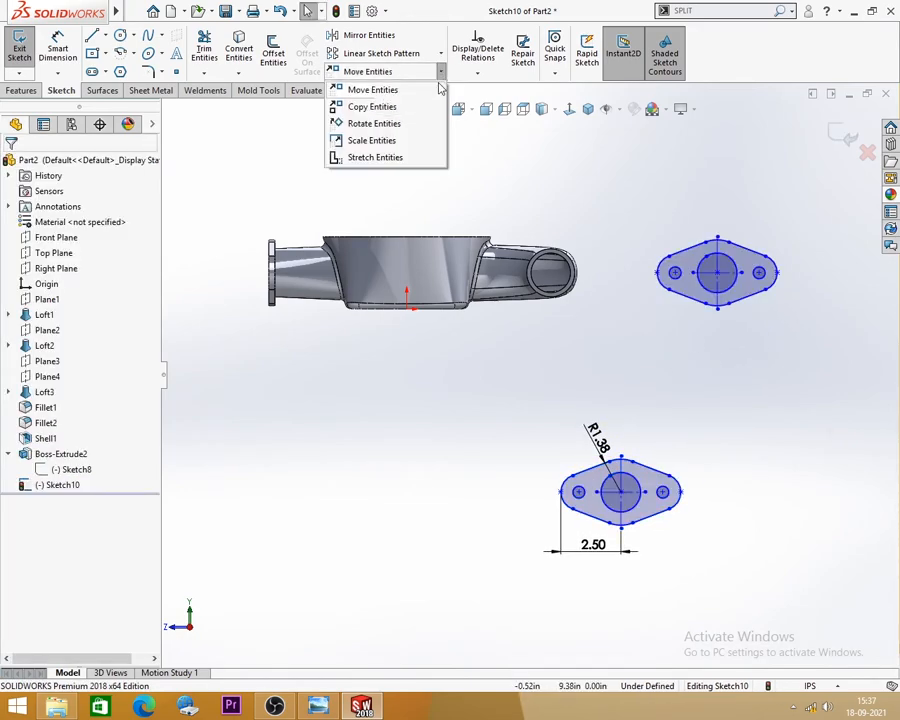
click(381, 124)
drag(625, 191, 772, 324)
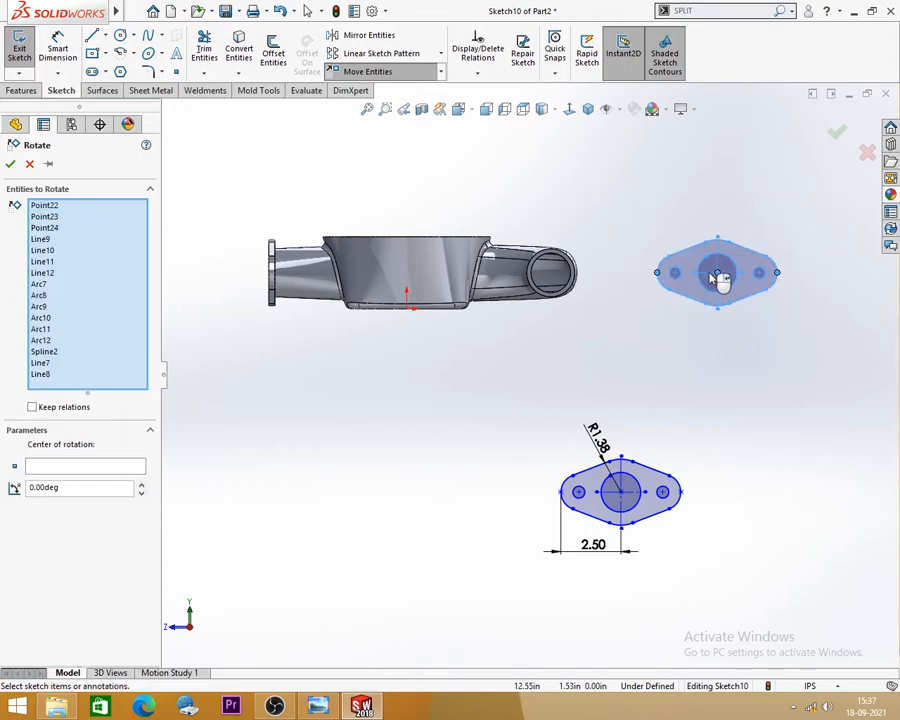
click(78, 456)
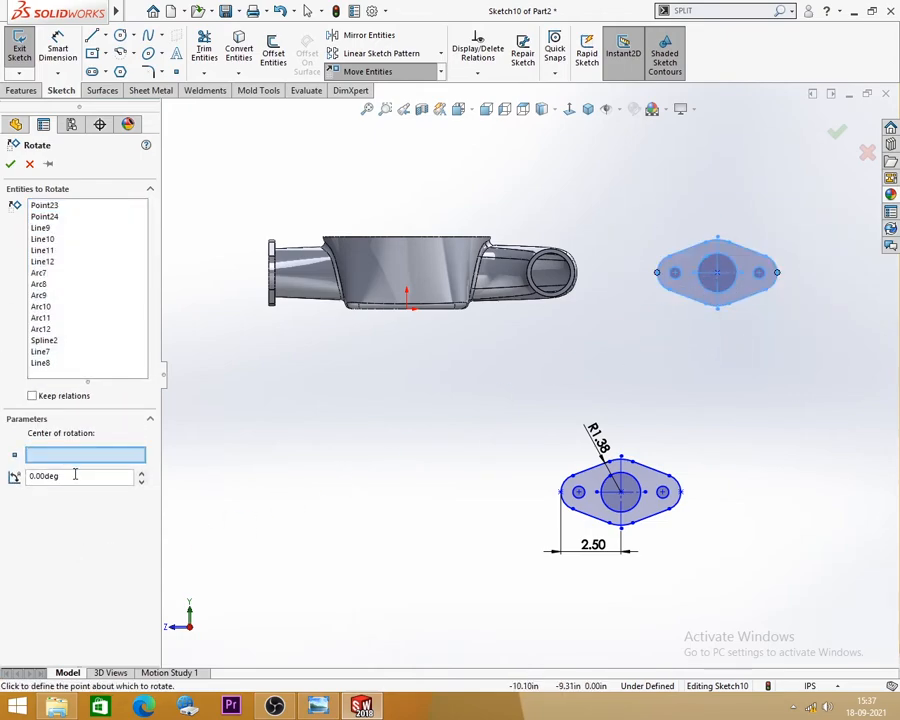
click(716, 273)
text(90)
key(Return)
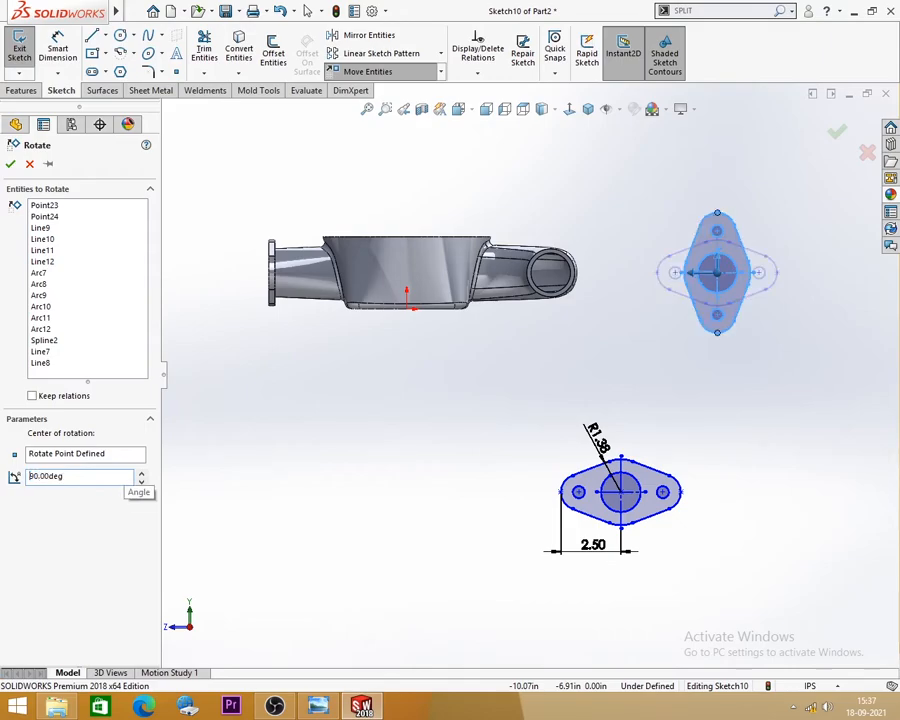
click(10, 164)
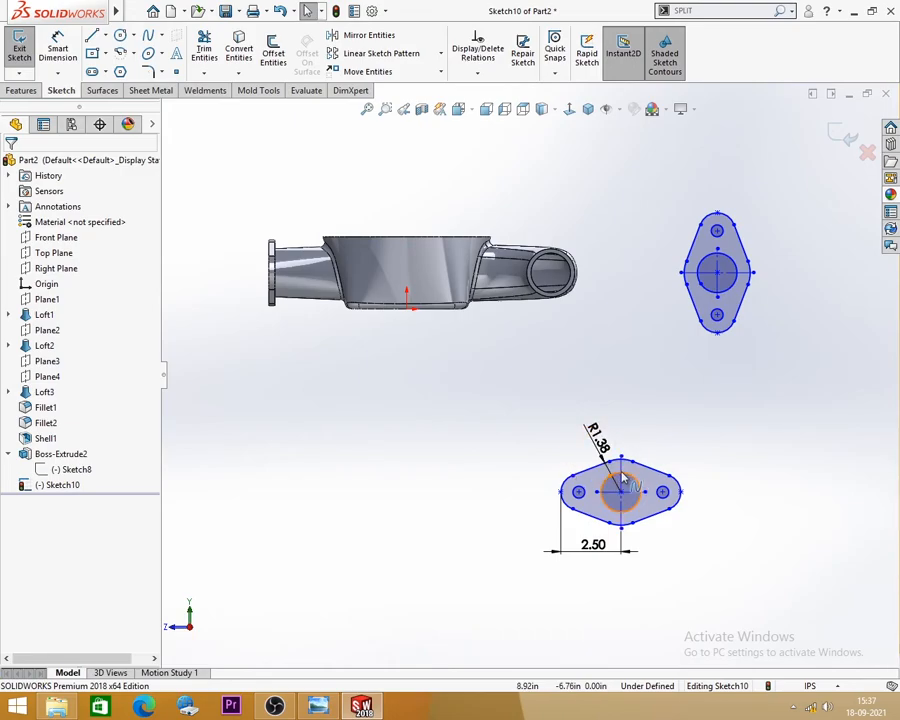
mouse_move(483, 417)
mouse_down()
mouse_move(777, 638)
mouse_move(760, 630)
mouse_up()
key(Delete)
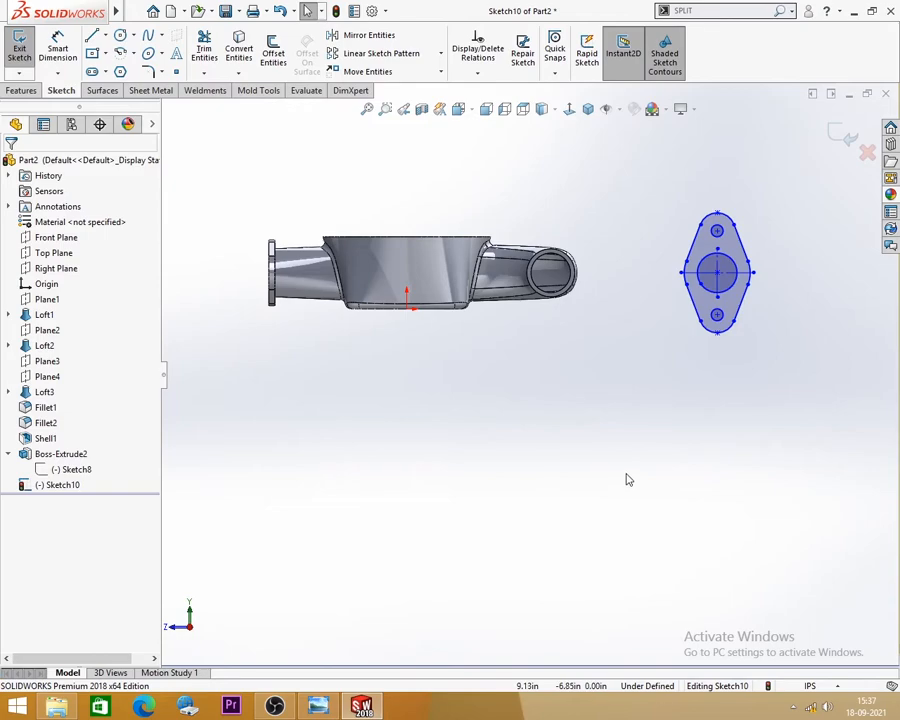
Draw a horizontal centerline across the outlet pipe's end face and place a sketch point at its midpoint.
scroll(749, 224, down, 1)
scroll(520, 303, up, 2)
scroll(506, 309, down, 1)
scroll(515, 342, down, 1)
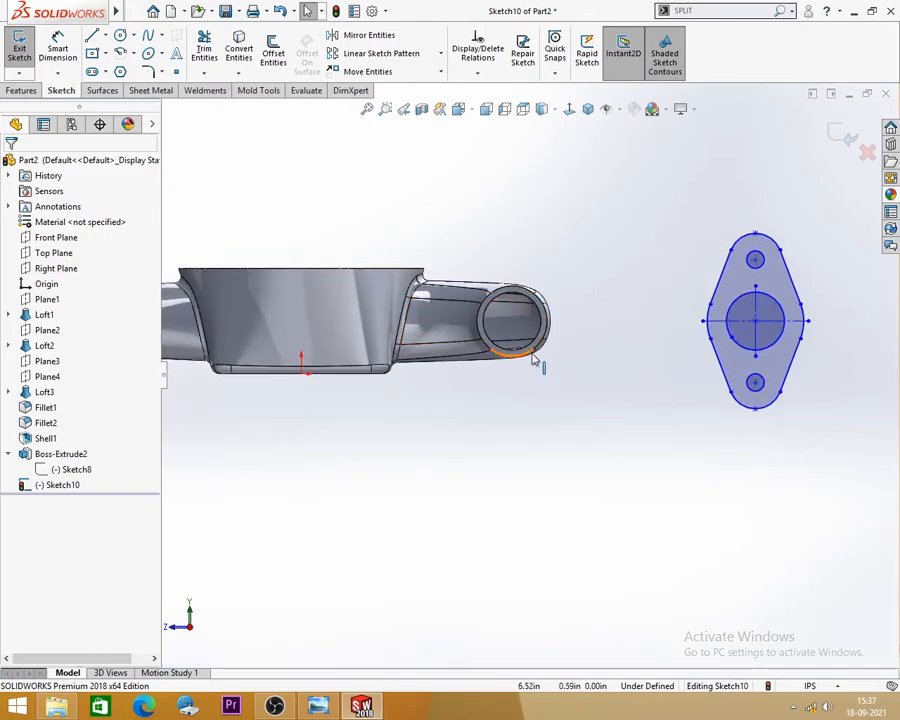
click(105, 36)
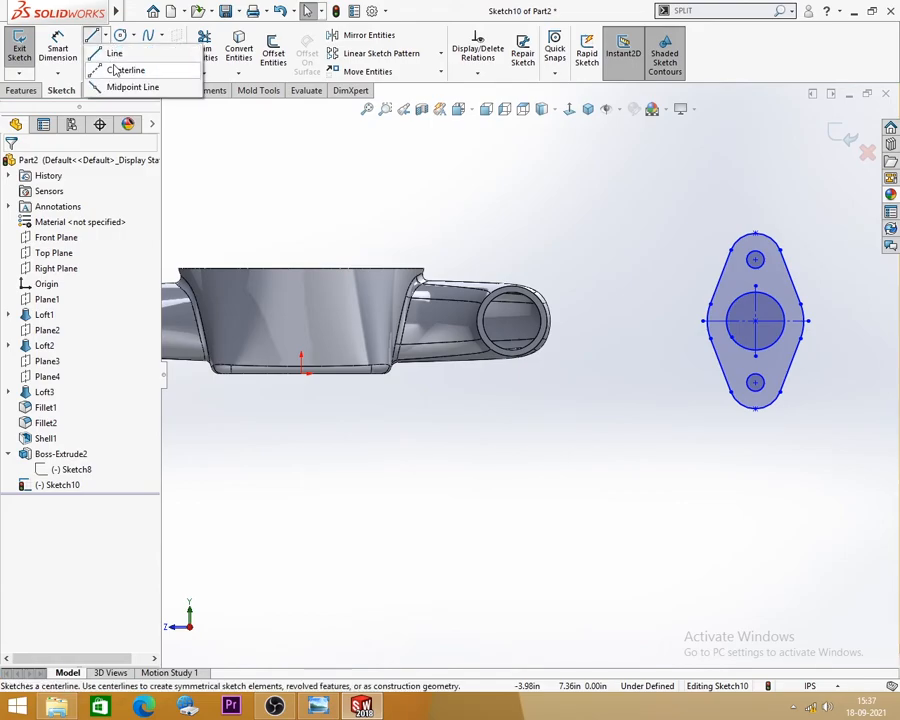
click(126, 70)
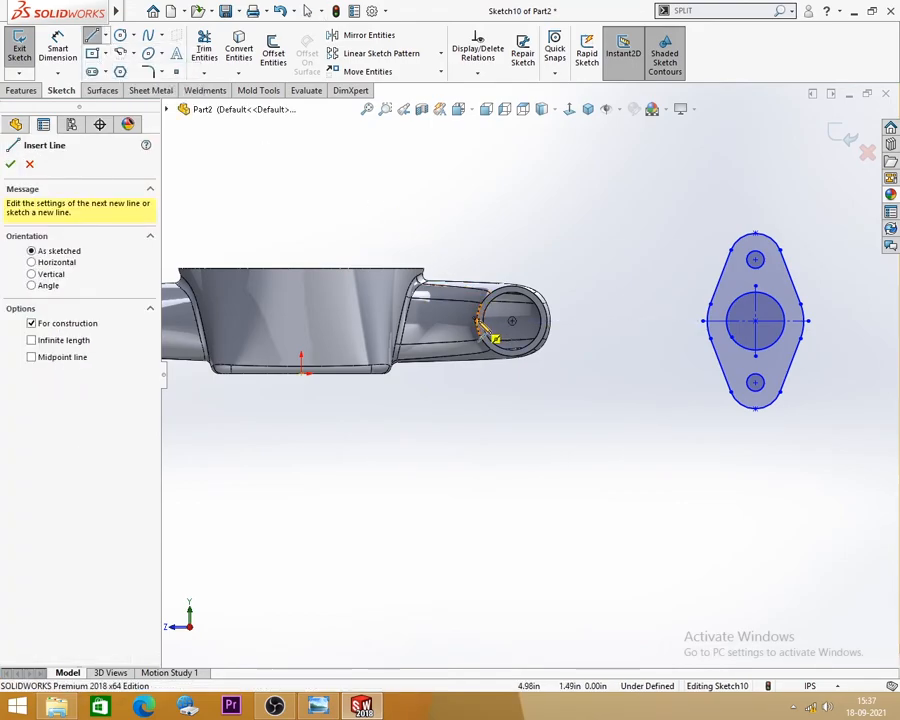
click(478, 320)
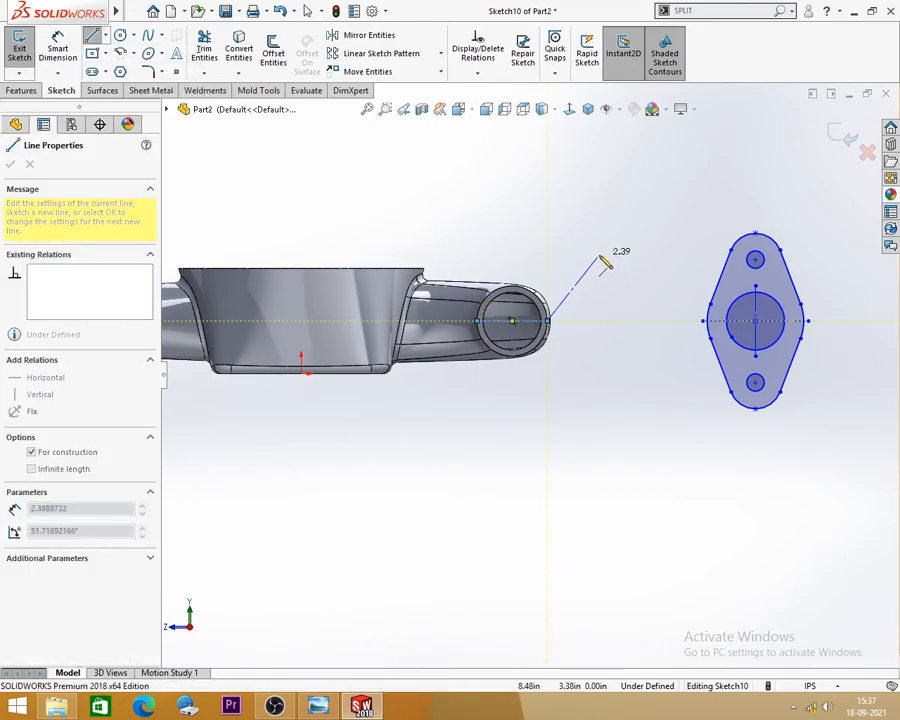
key(Escape)
click(177, 72)
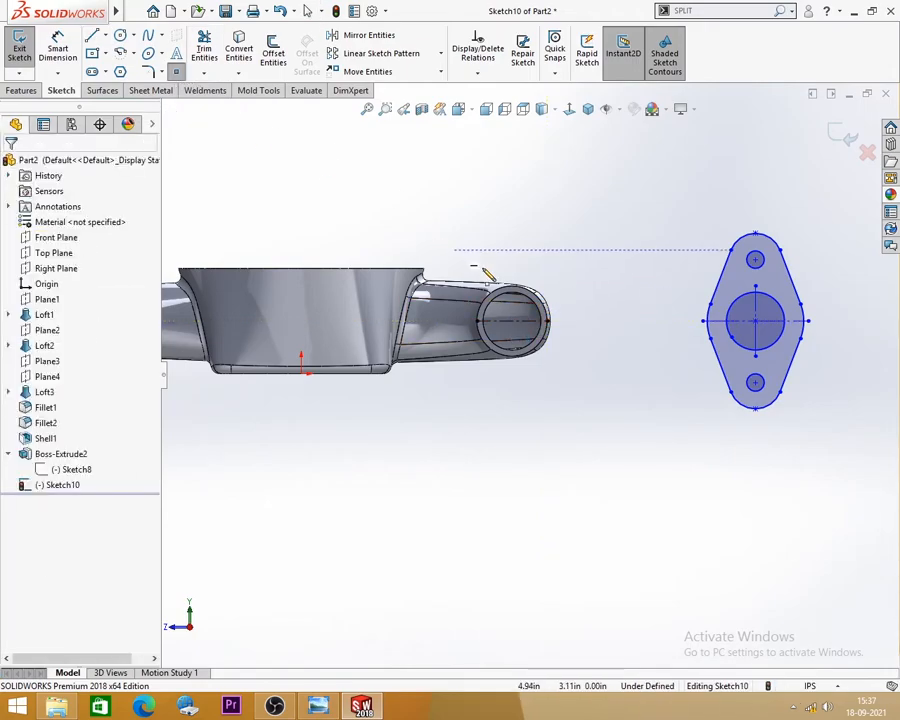
click(512, 321)
key(Escape)
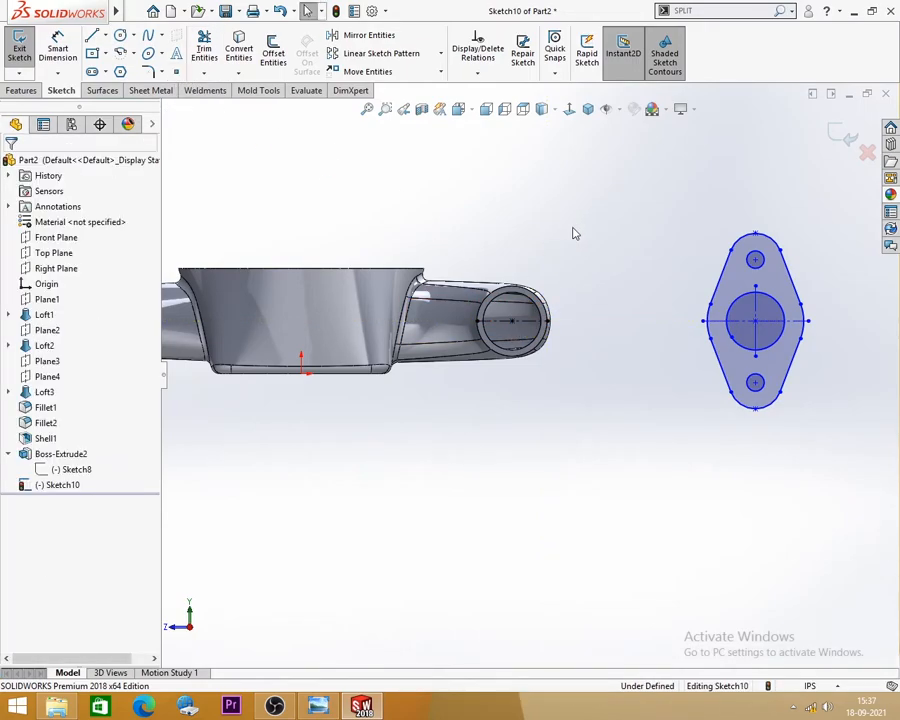
Move the upright flange profile from its center onto the point at the middle of the outlet pipe's end.
click(367, 71)
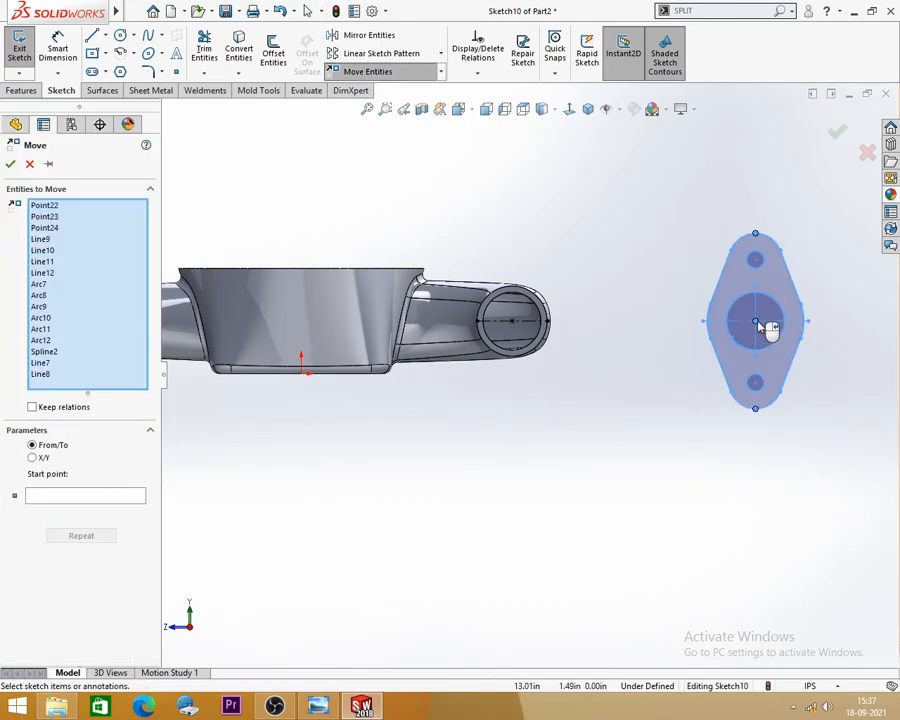
click(104, 497)
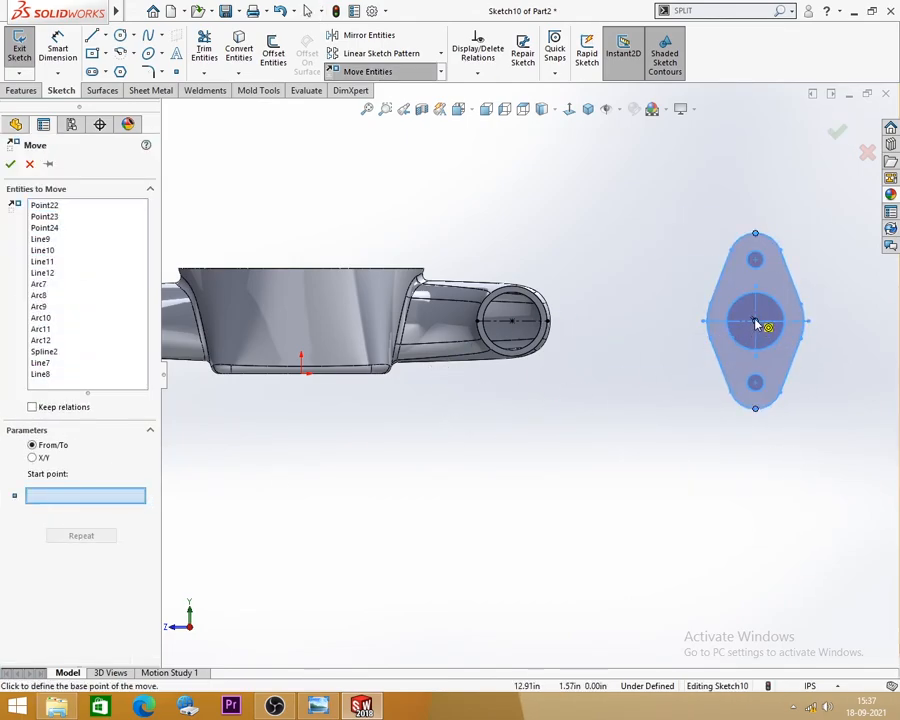
click(757, 323)
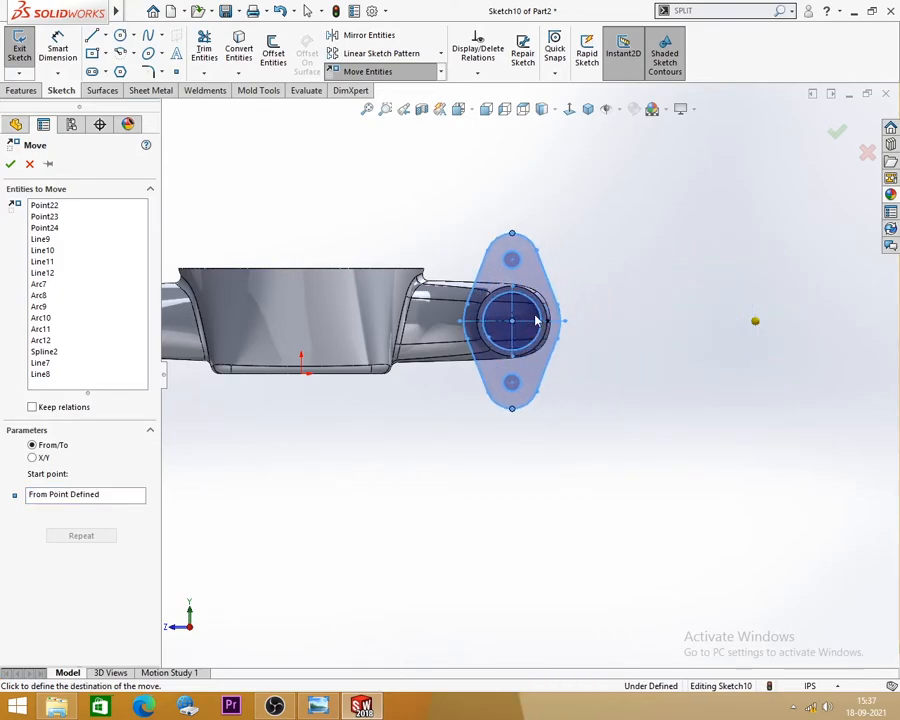
click(523, 320)
scroll(570, 330, up, 1)
scroll(523, 348, down, 2)
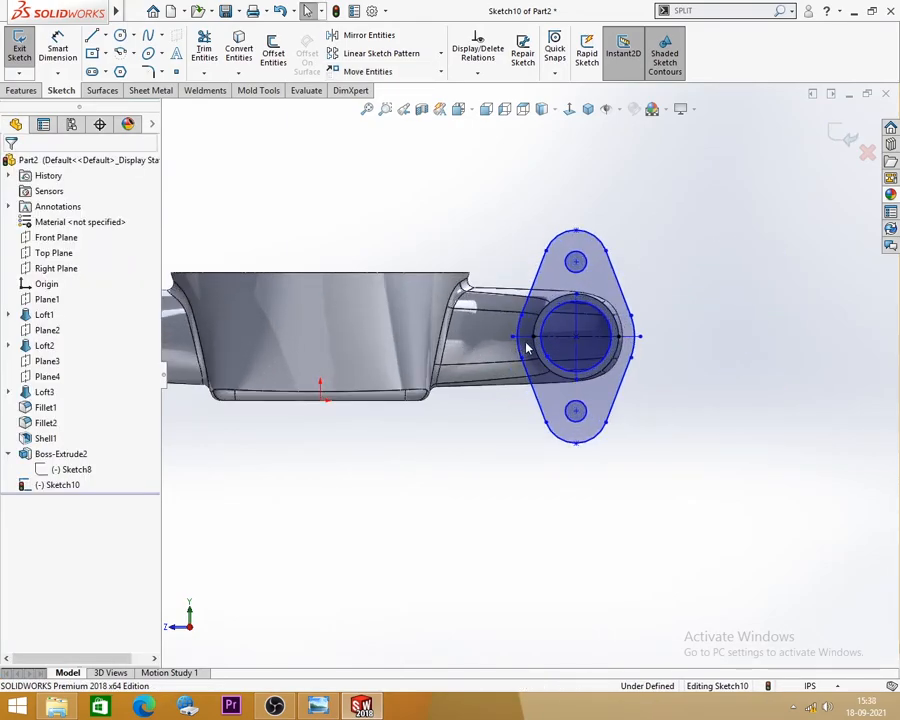
Dimension the outlet flange's upper end arc at R0.75 in and the upper bolt hole at 0.50 in diameter.
scroll(300, 182, up, 2)
click(58, 50)
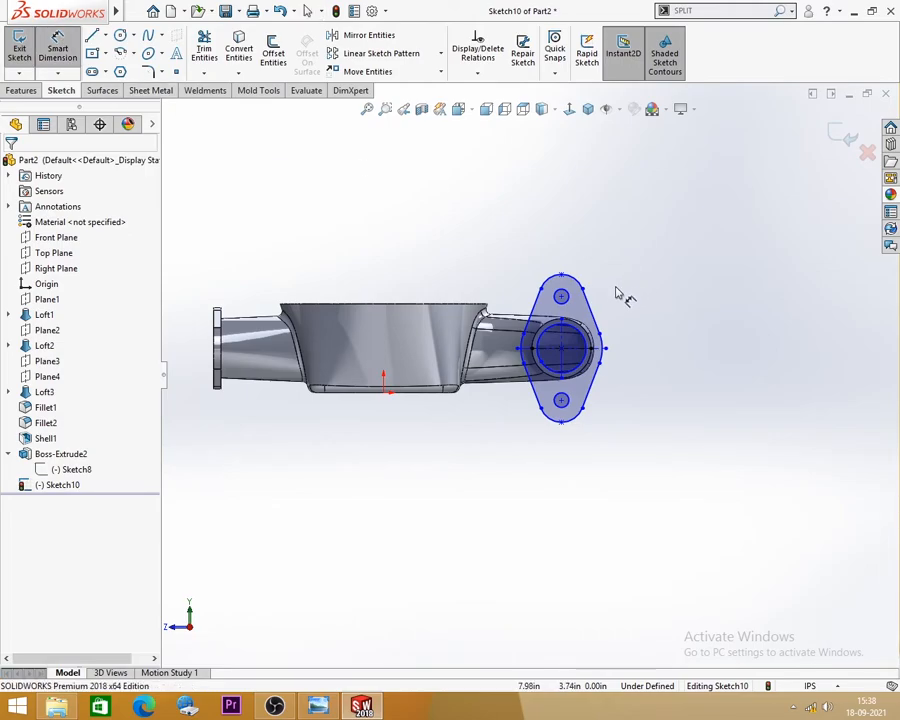
click(575, 280)
click(595, 240)
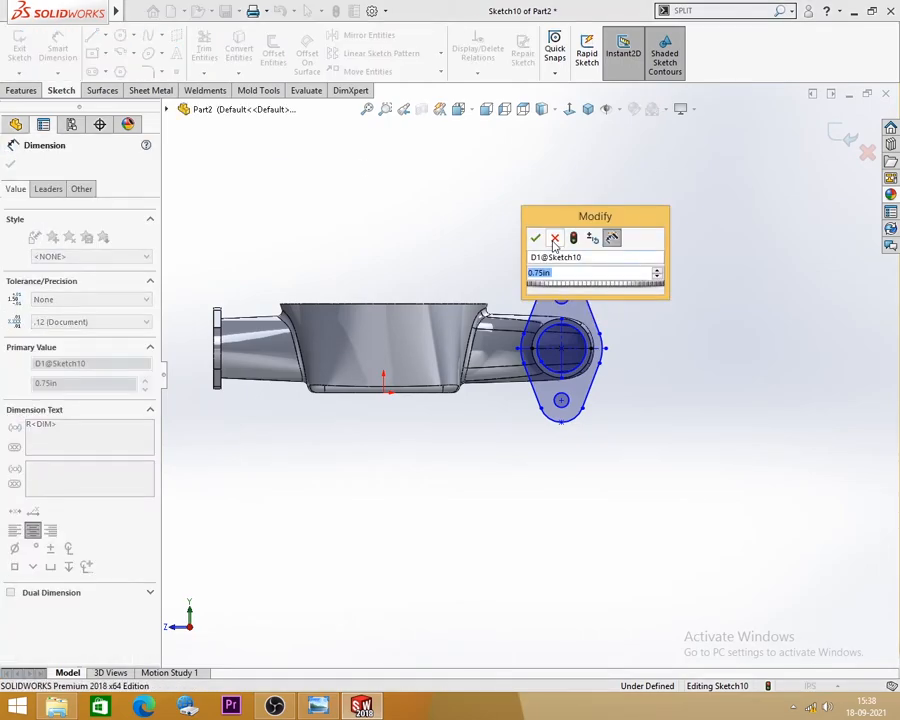
click(539, 239)
click(570, 294)
click(645, 267)
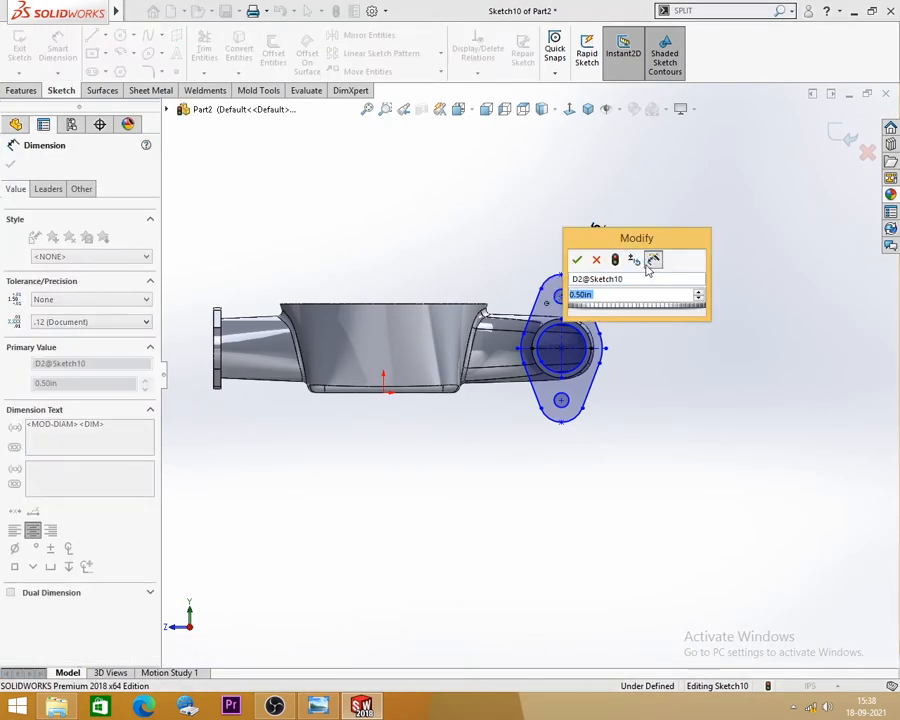
click(579, 261)
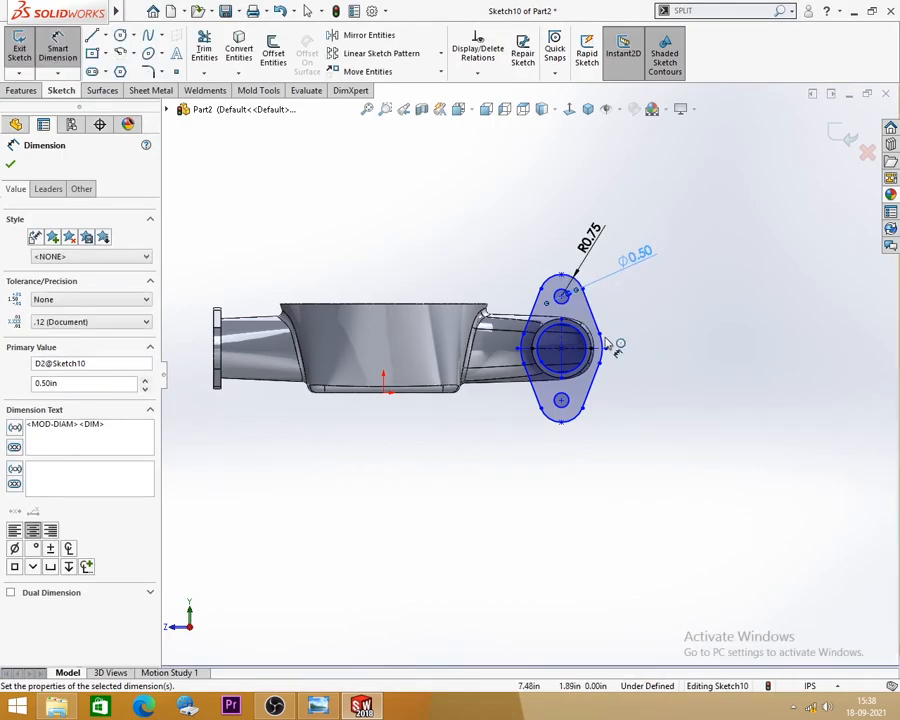
Dimension the outlet flange's outer side arc with a radius of 1.375 in.
click(612, 342)
click(664, 318)
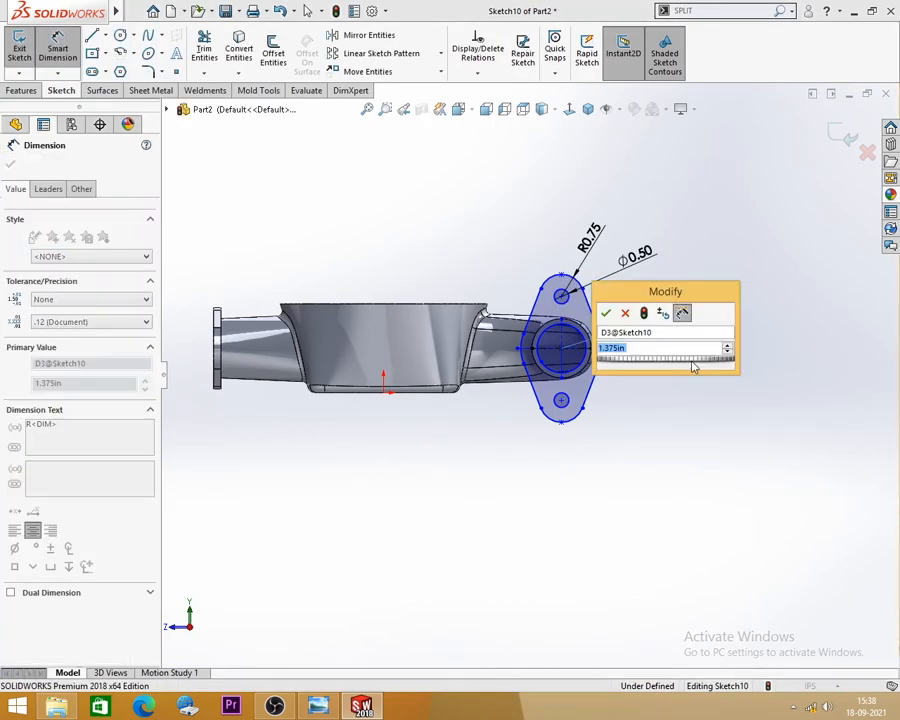
click(605, 314)
click(653, 423)
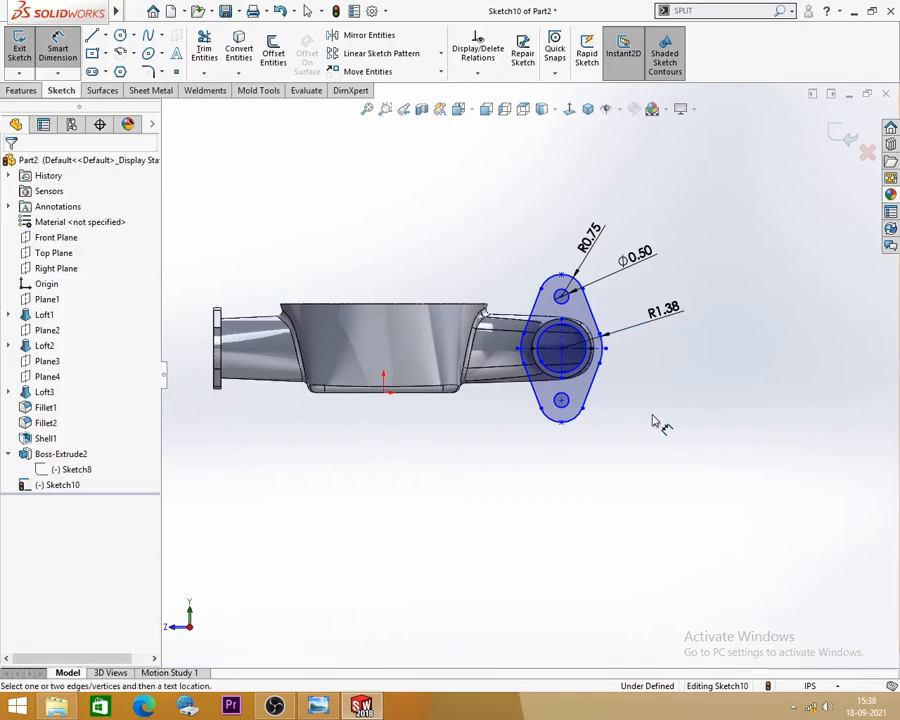
Dimension the outlet flange profile's overall height at 5.00 in between its end arcs and finish the sketch.
click(563, 424)
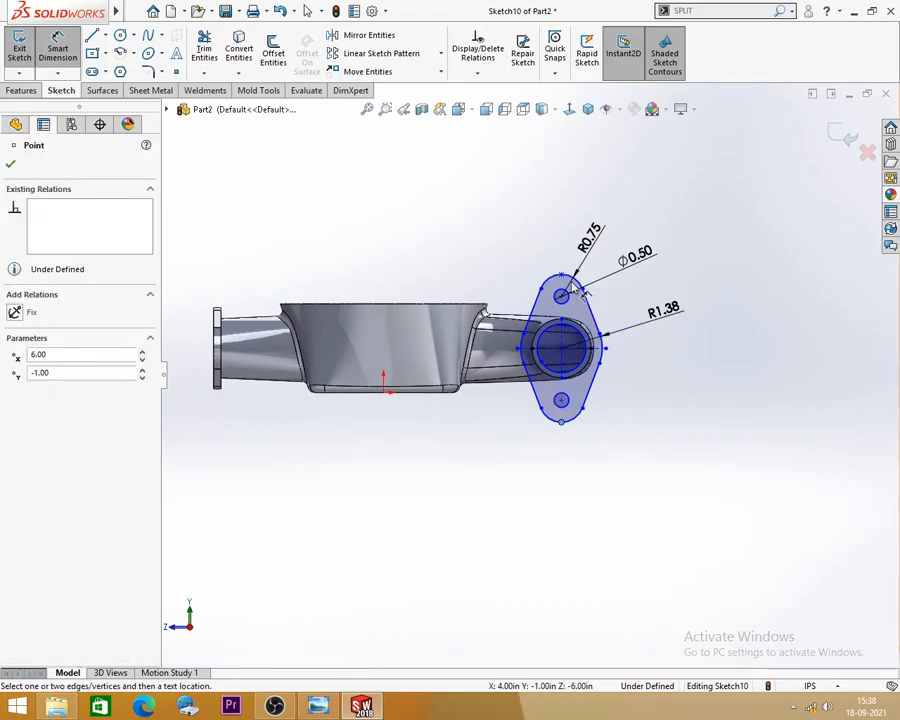
click(565, 278)
click(744, 356)
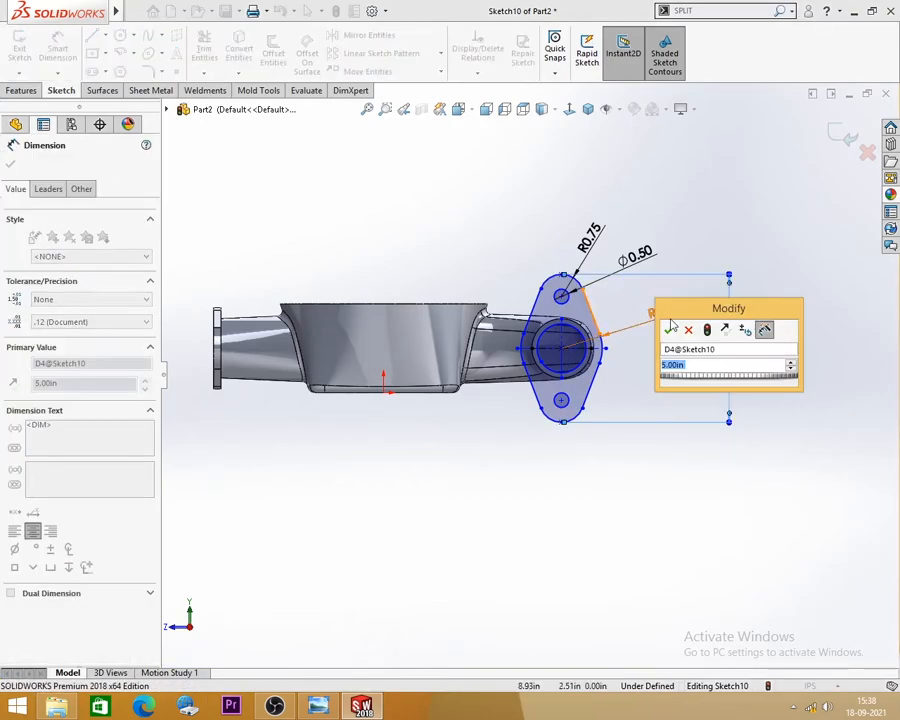
click(670, 333)
click(845, 135)
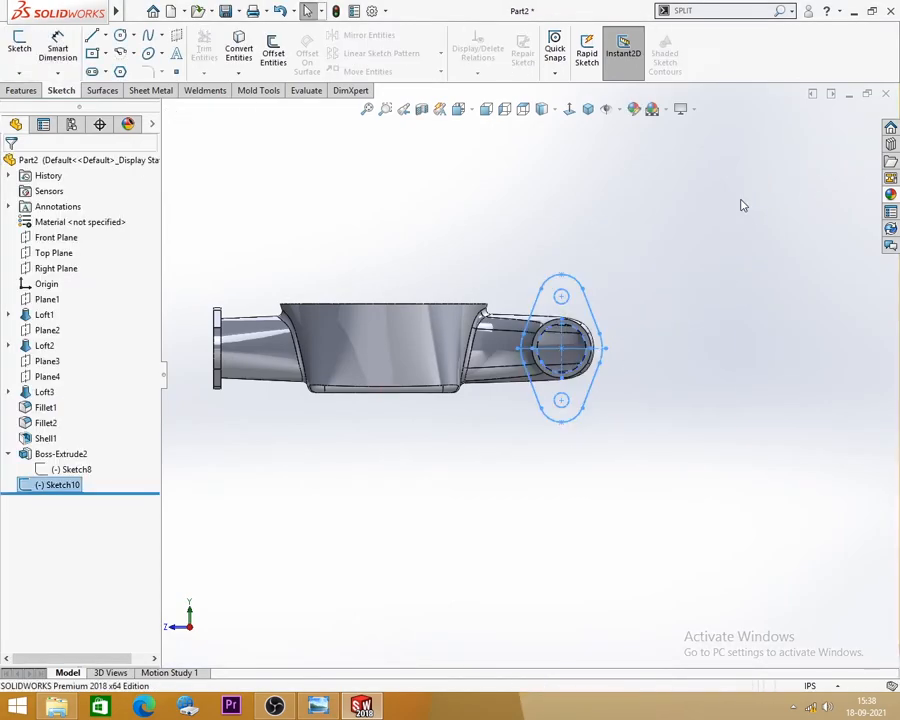
Extrude the outlet flange profile 0.25 in as a boss on the end of the curved pipe.
scroll(743, 225, up, 2)
middle_drag(743, 225, 555, 244)
click(25, 93)
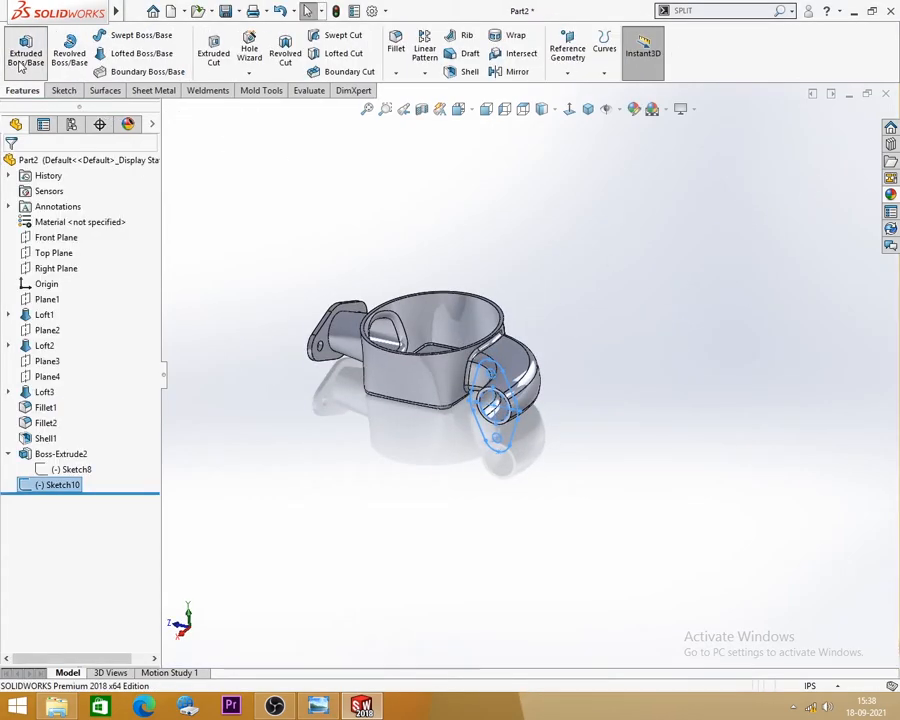
click(22, 66)
click(11, 164)
Examine the housing and its two pipe flanges from several angles and distances.
scroll(348, 406, down, 4)
scroll(464, 426, up, 2)
middle_drag(500, 428, 628, 441)
scroll(635, 356, down, 3)
scroll(627, 380, up, 3)
middle_drag(627, 380, 610, 422)
scroll(509, 432, down, 3)
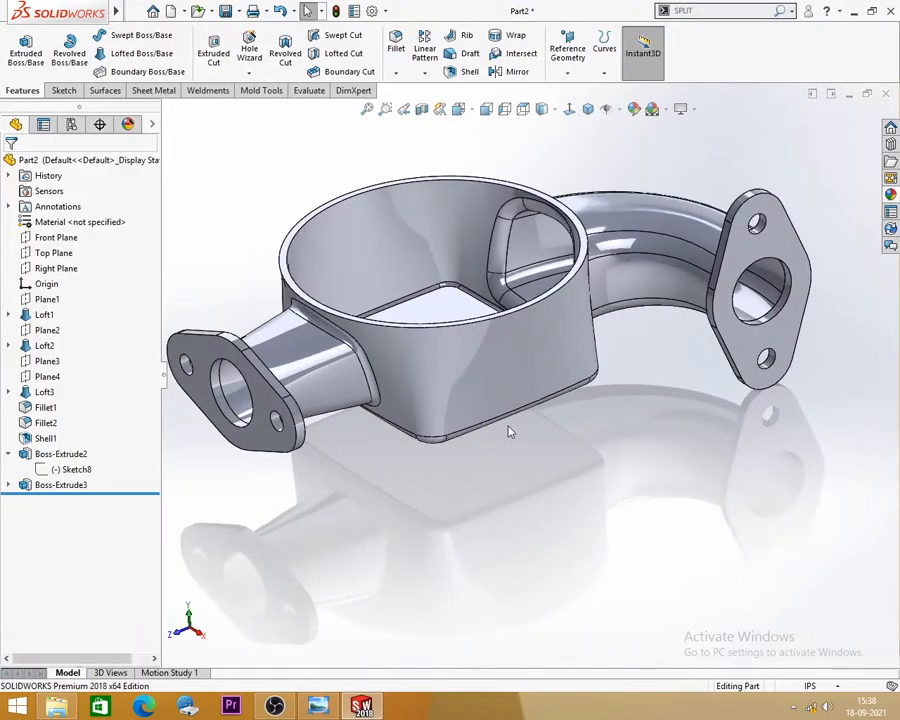
scroll(509, 432, up, 2)
middle_drag(526, 436, 476, 290)
scroll(481, 338, down, 3)
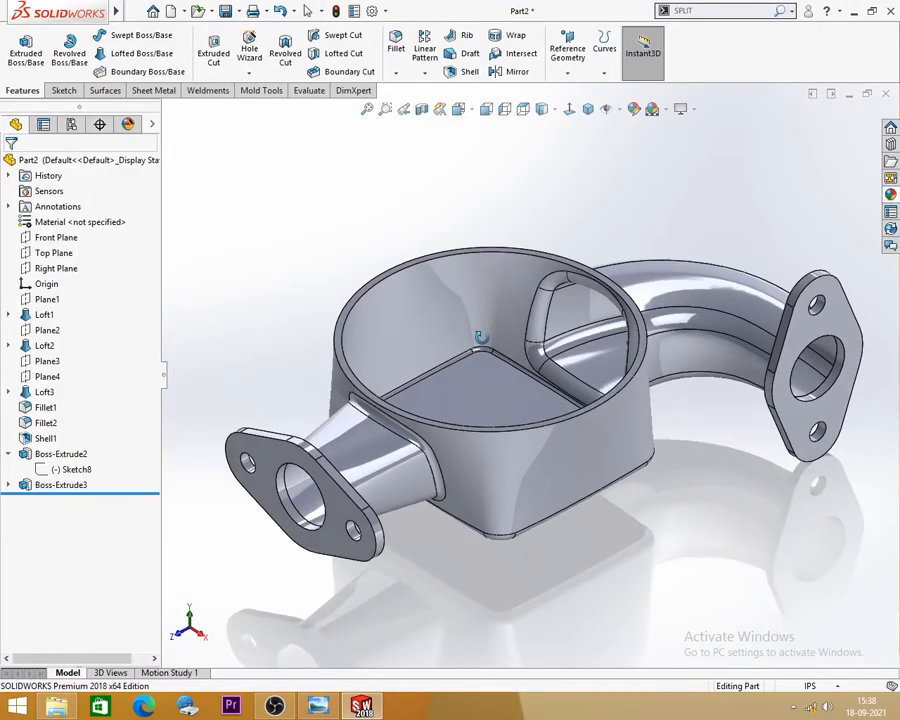
scroll(481, 338, up, 3)
scroll(572, 437, down, 2)
middle_drag(573, 432, 561, 453)
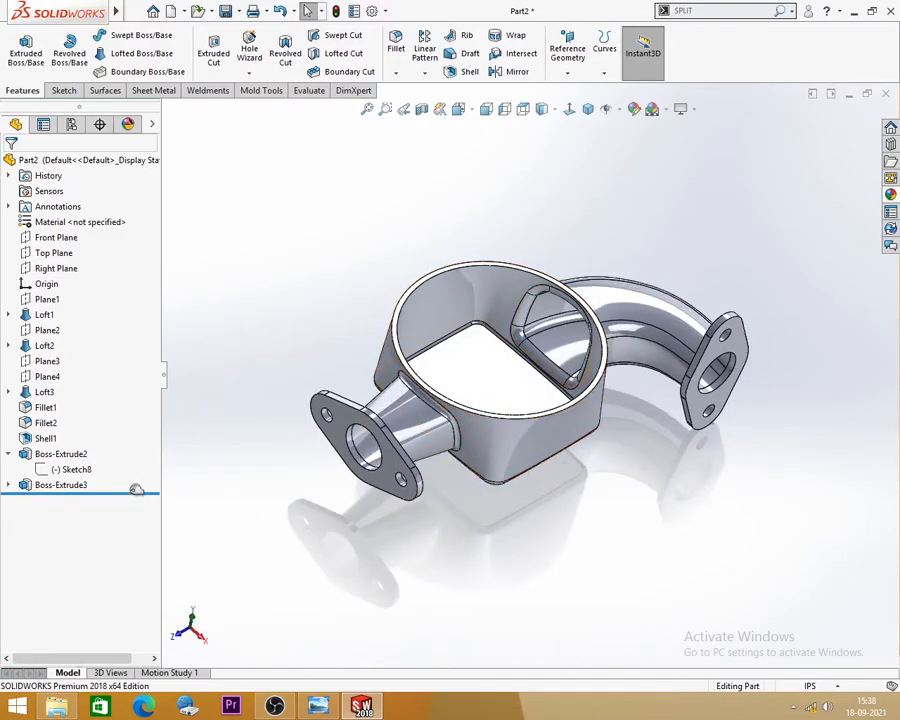
Edit the inlet flange's extrusion and set its depth to 0.5 in.
click(9, 454)
click(62, 454)
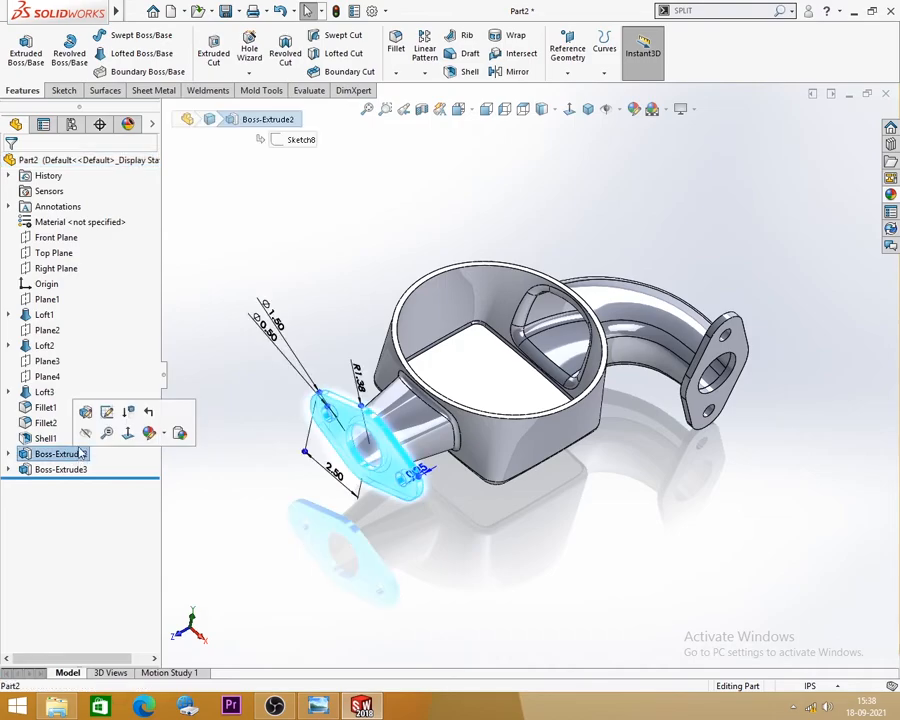
click(86, 412)
text(.5)
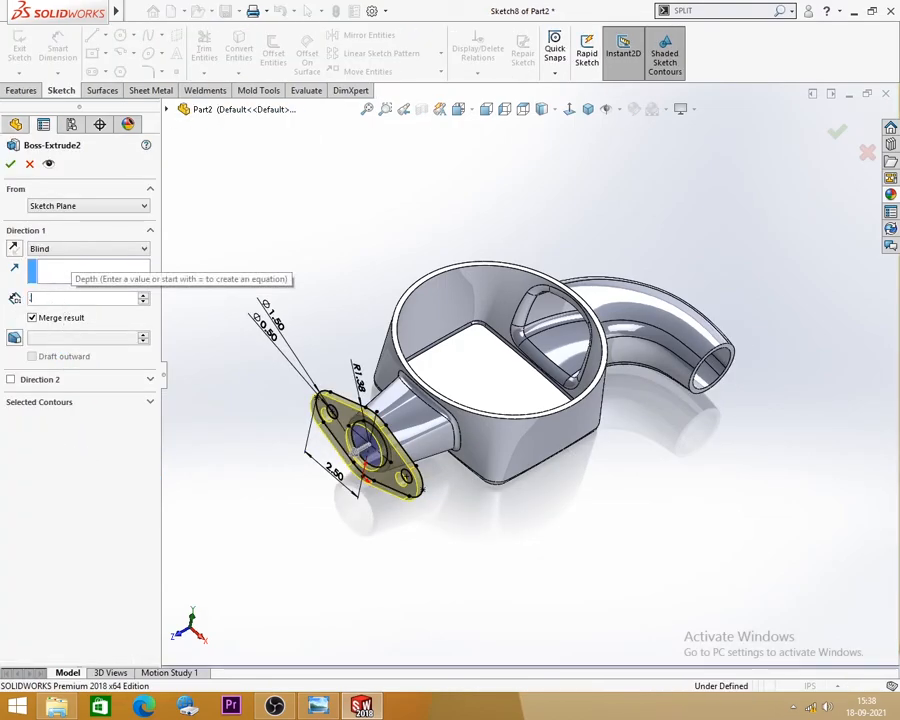
key(Return)
click(10, 164)
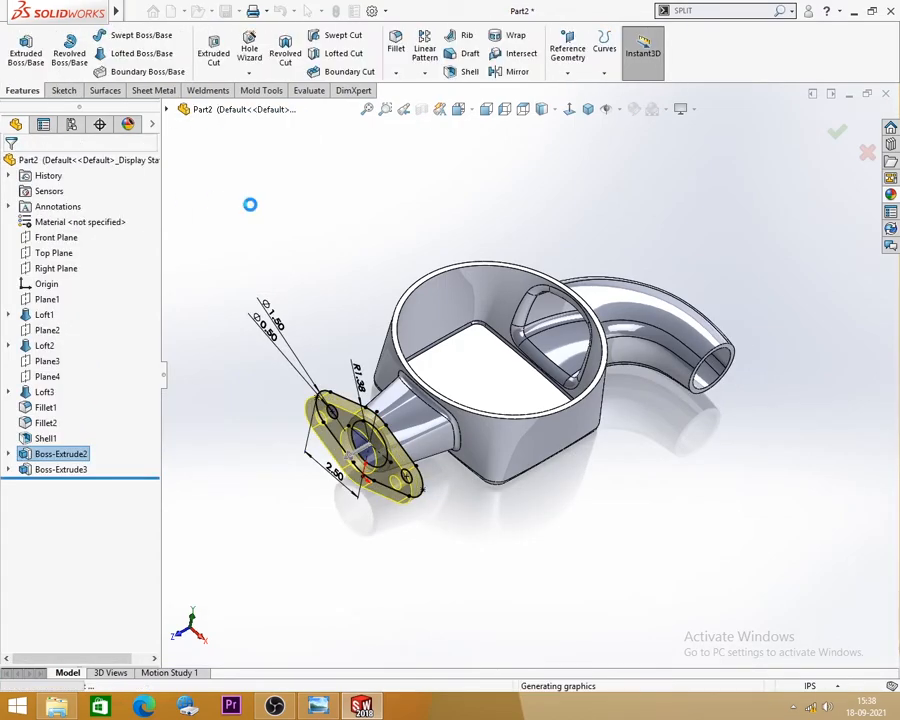
Edit the outlet flange's extrusion and set its depth to 0.5 in.
click(60, 470)
click(86, 424)
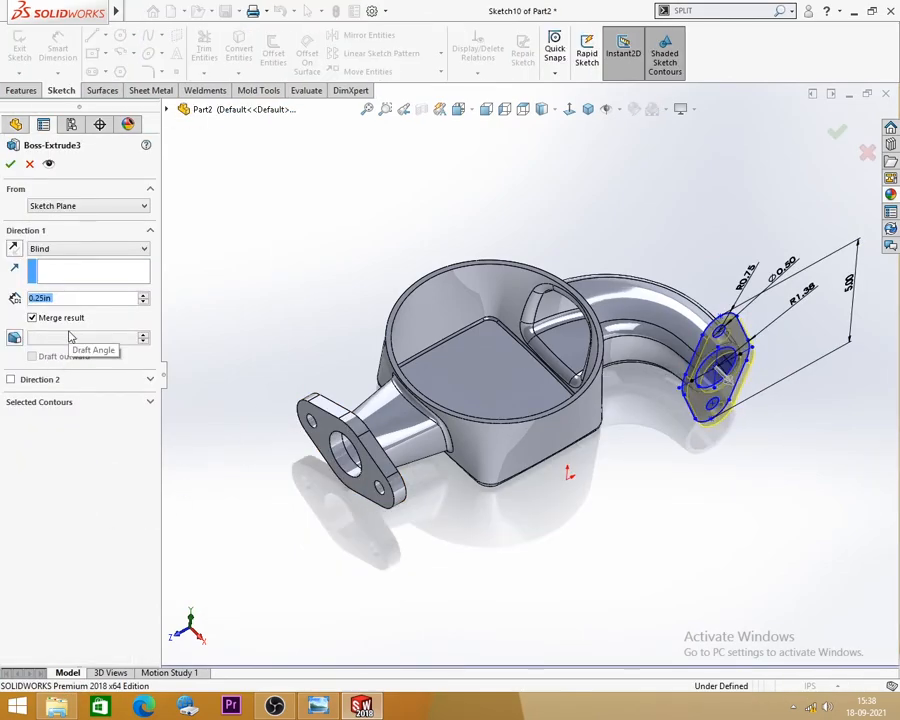
text(0.5)
key(Return)
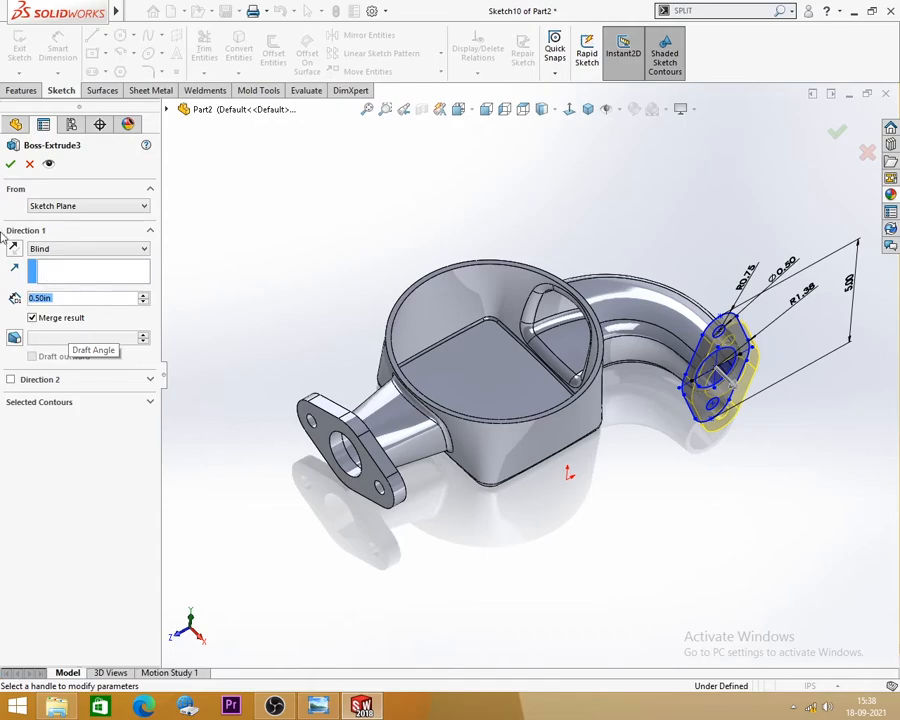
click(10, 164)
Show the model in isometric view and check the top rim flange details on the EX-19 reference drawing.
middle_drag(297, 269, 628, 399)
scroll(634, 417, up, 2)
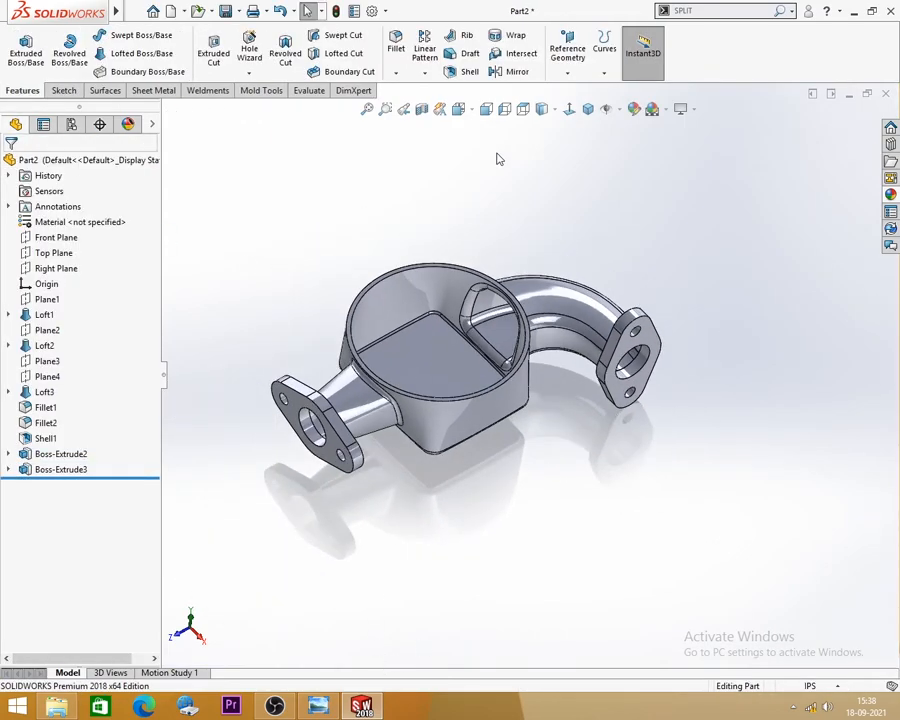
click(590, 110)
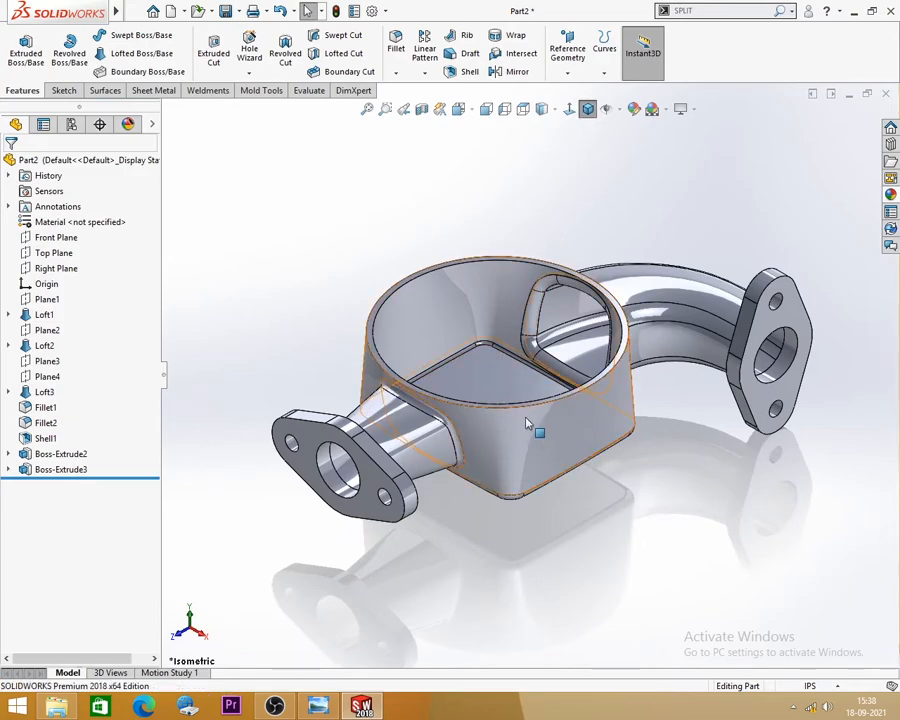
scroll(540, 430, up, 1)
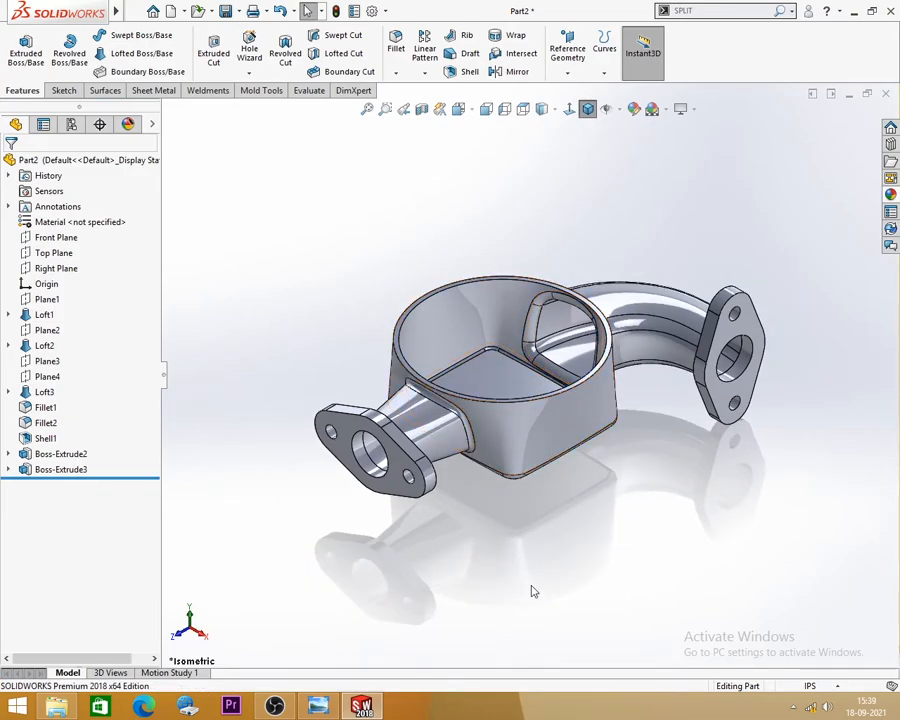
click(318, 707)
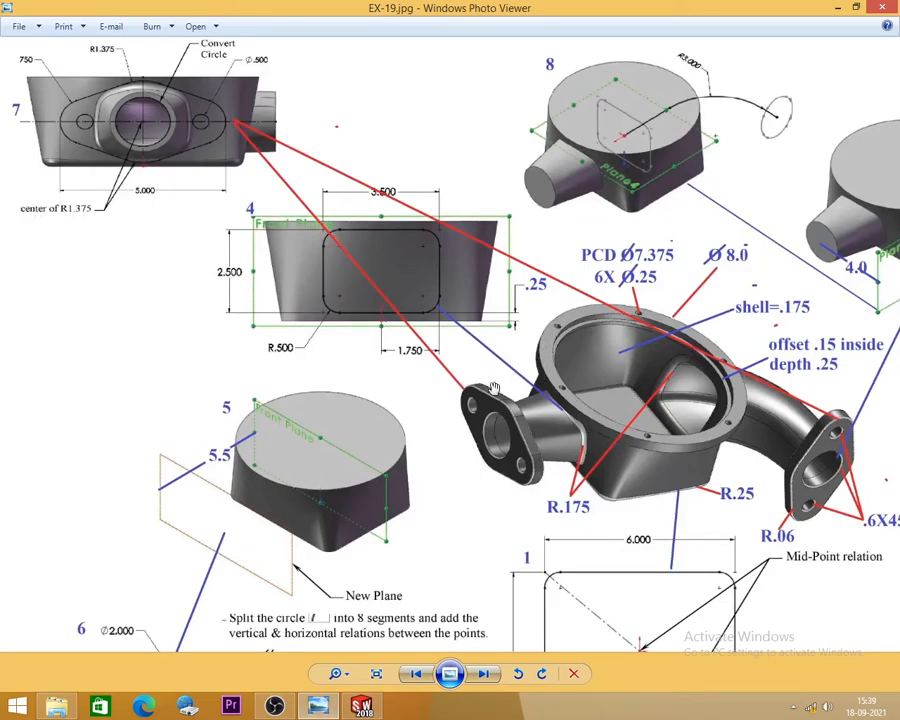
click(836, 8)
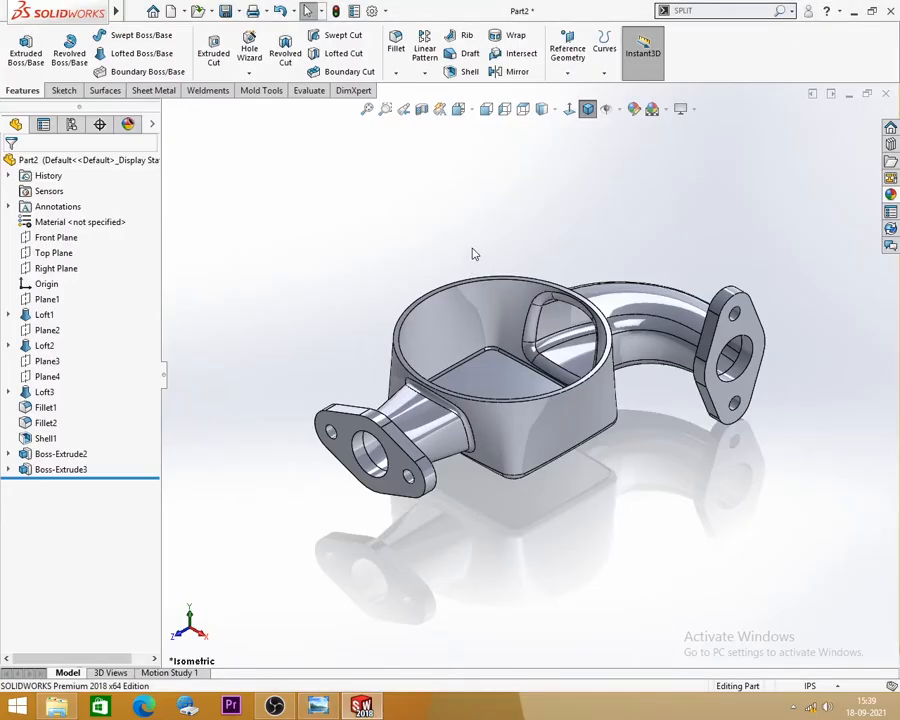
Start a sketch on the housing's top rim face and convert the rim's inner circular edge into it.
click(61, 90)
click(19, 47)
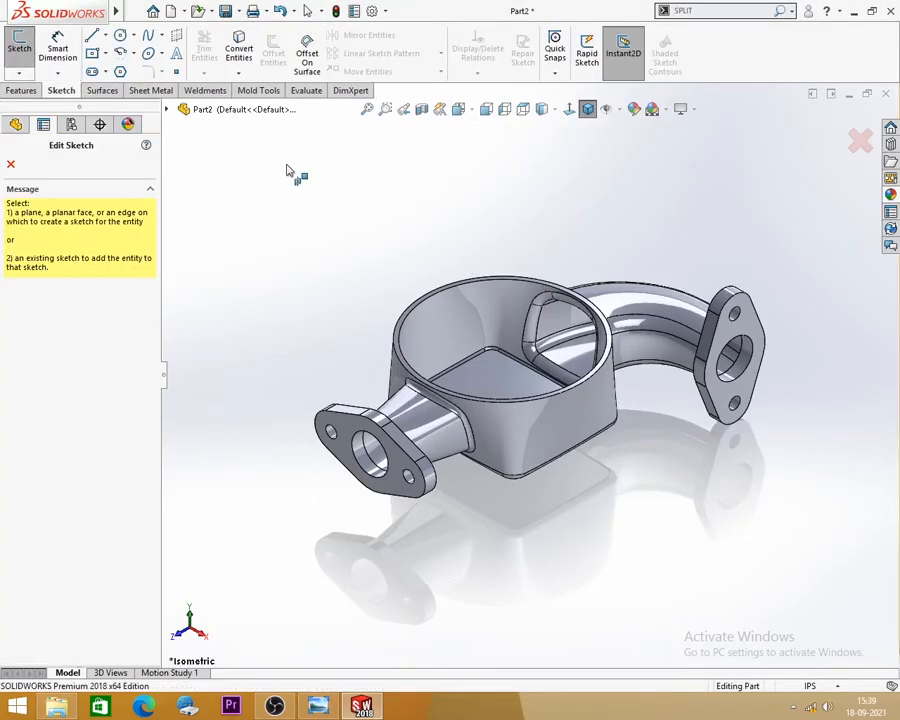
scroll(460, 276, down, 5)
click(444, 336)
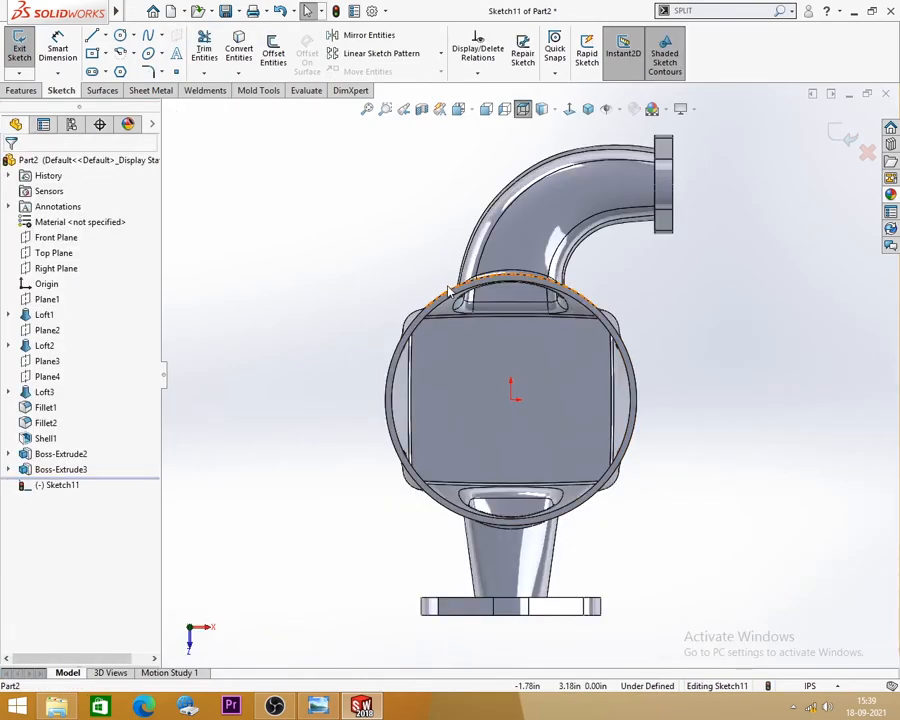
scroll(436, 290, up, 4)
click(121, 36)
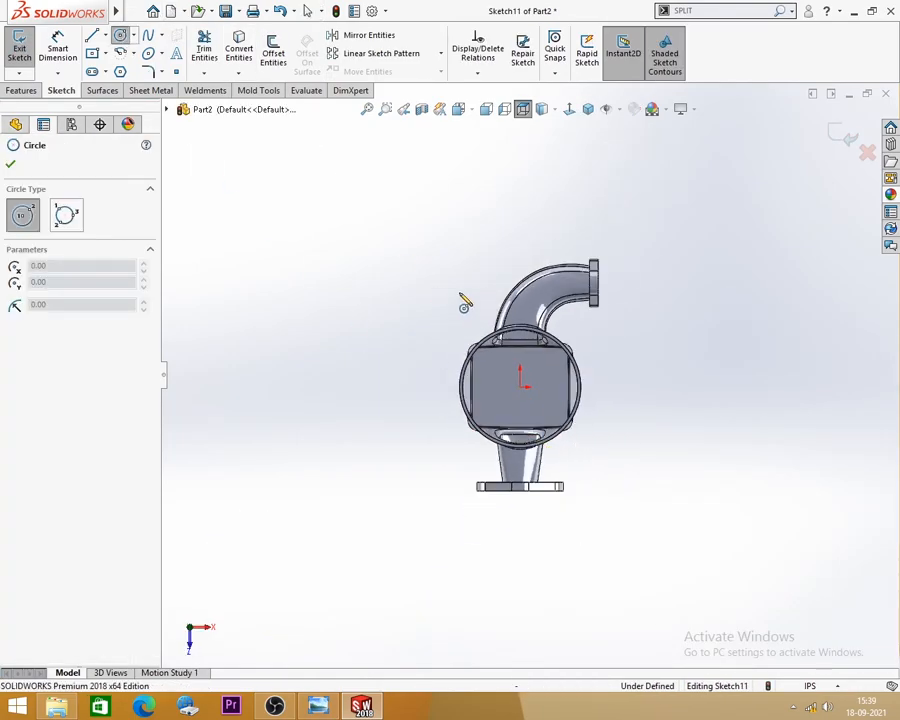
click(250, 56)
scroll(437, 327, down, 3)
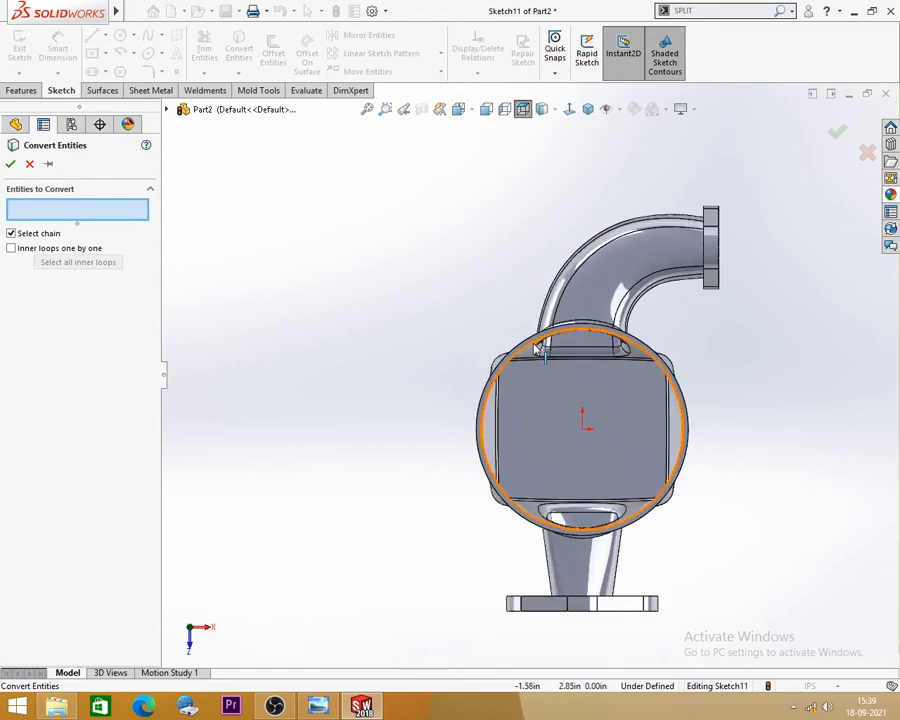
click(532, 350)
click(10, 163)
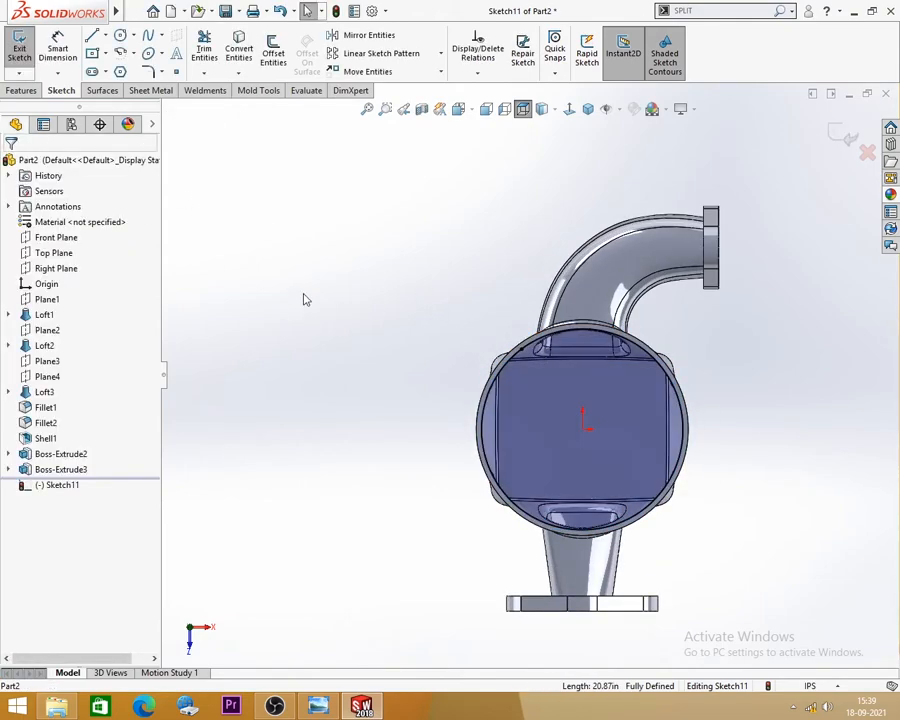
Draw a circle about 9.38 in in diameter around the rim, centered on the origin.
click(120, 35)
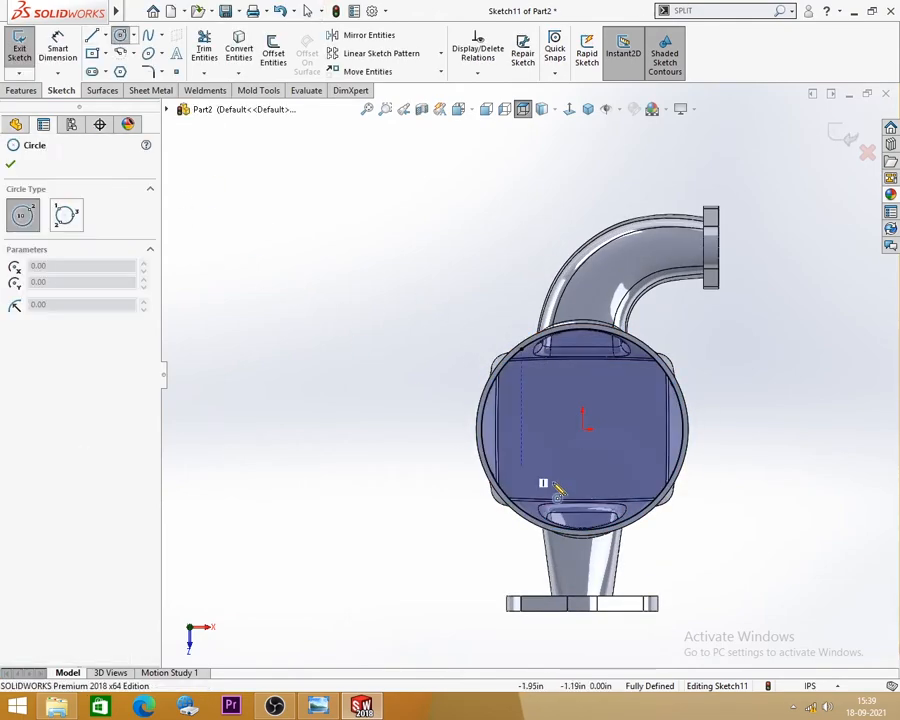
click(584, 431)
click(723, 446)
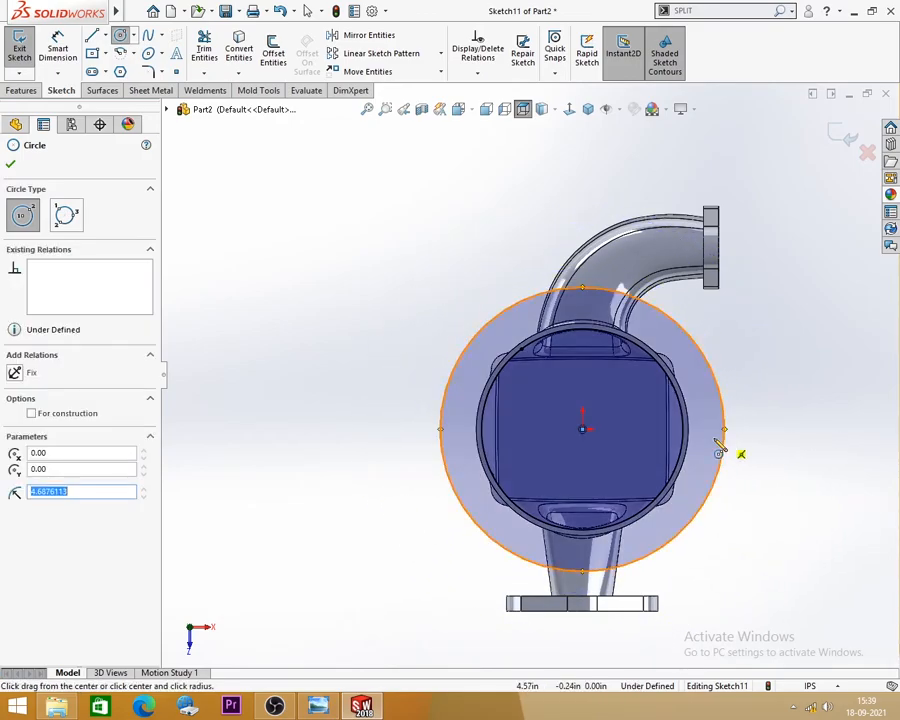
Look up the rim flange's outer diameter on the EX-19 drawing and dimension the large circle at 8.00 in.
key(alt+Tab)
scroll(445, 500, down, 2)
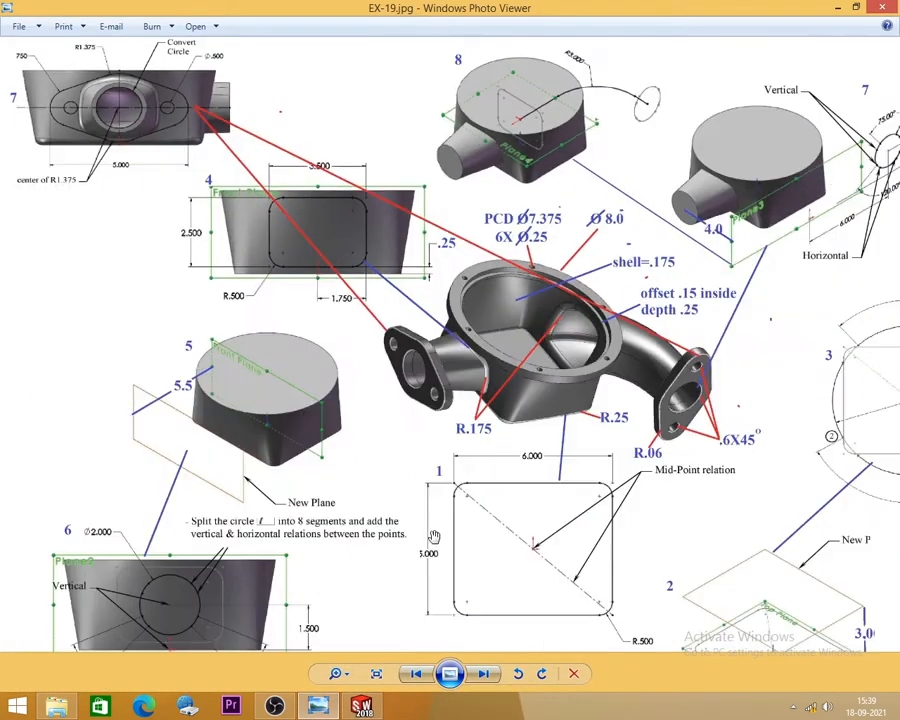
scroll(615, 235, up, 3)
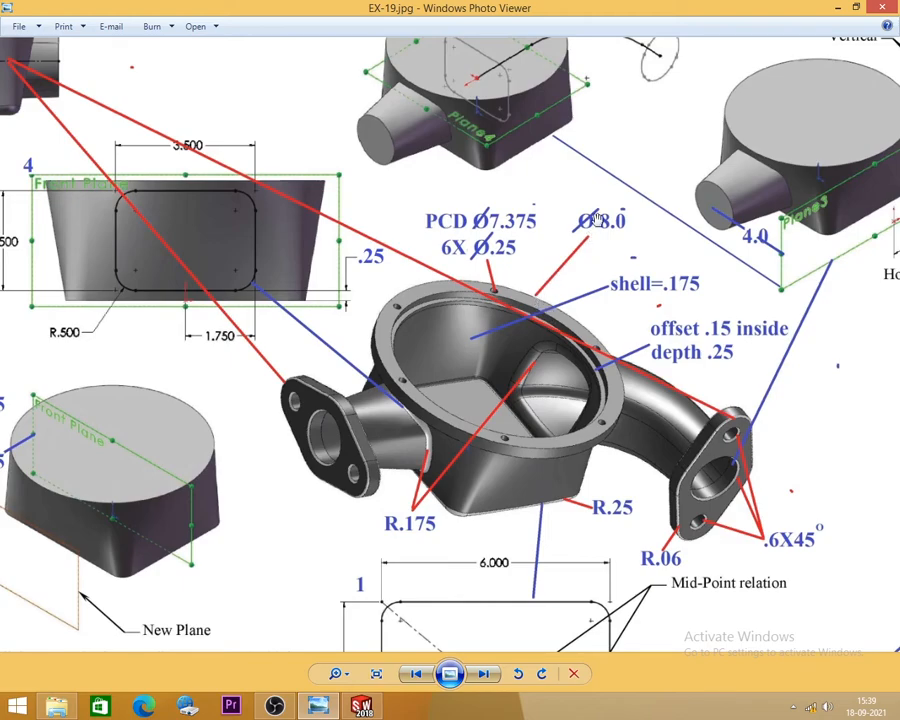
click(838, 8)
click(60, 49)
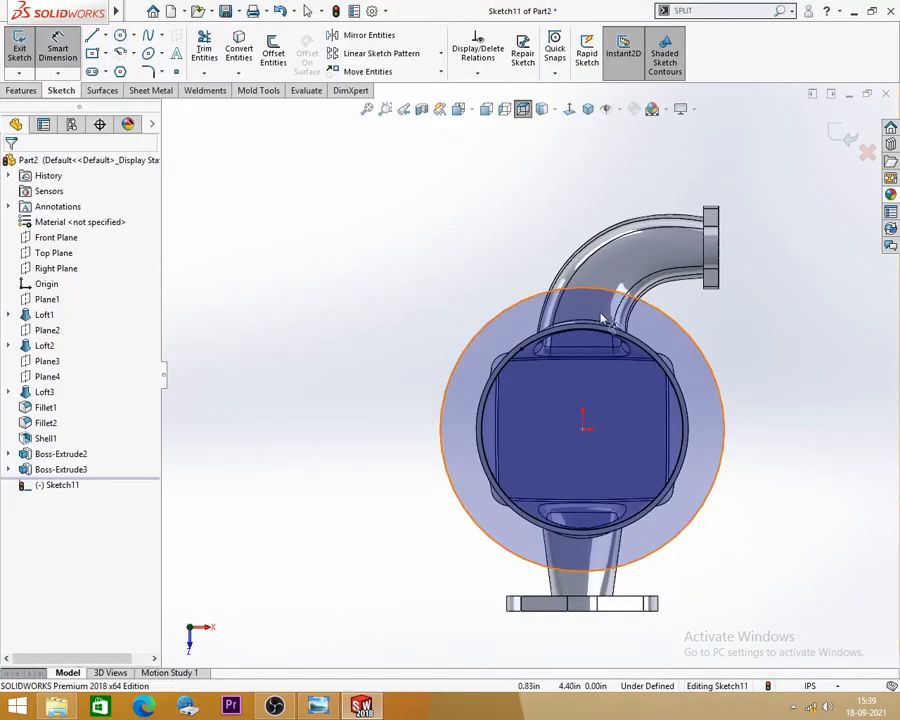
click(505, 320)
click(410, 258)
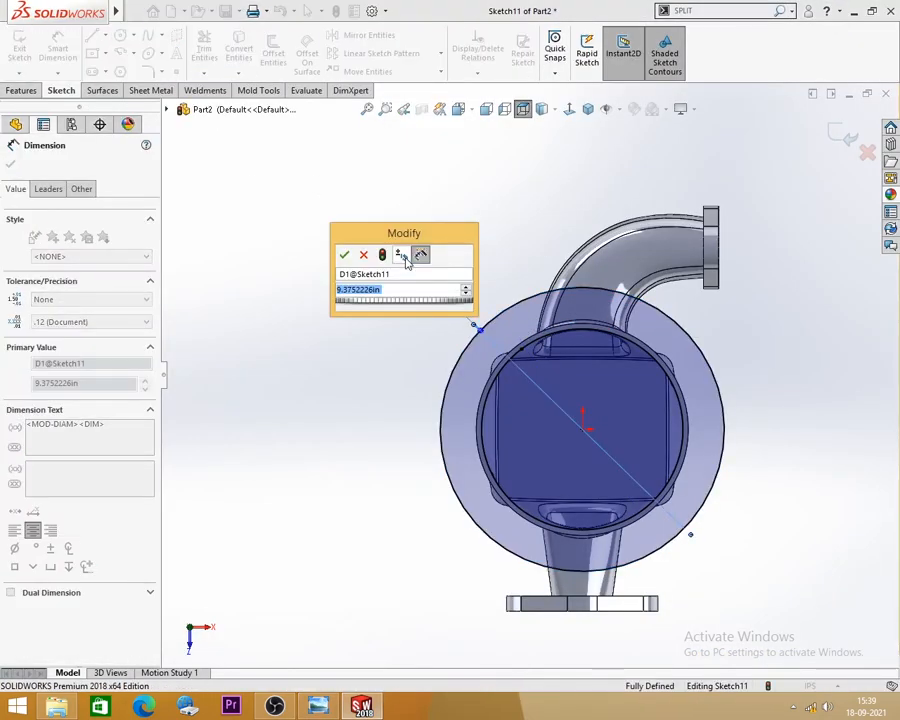
key(Return)
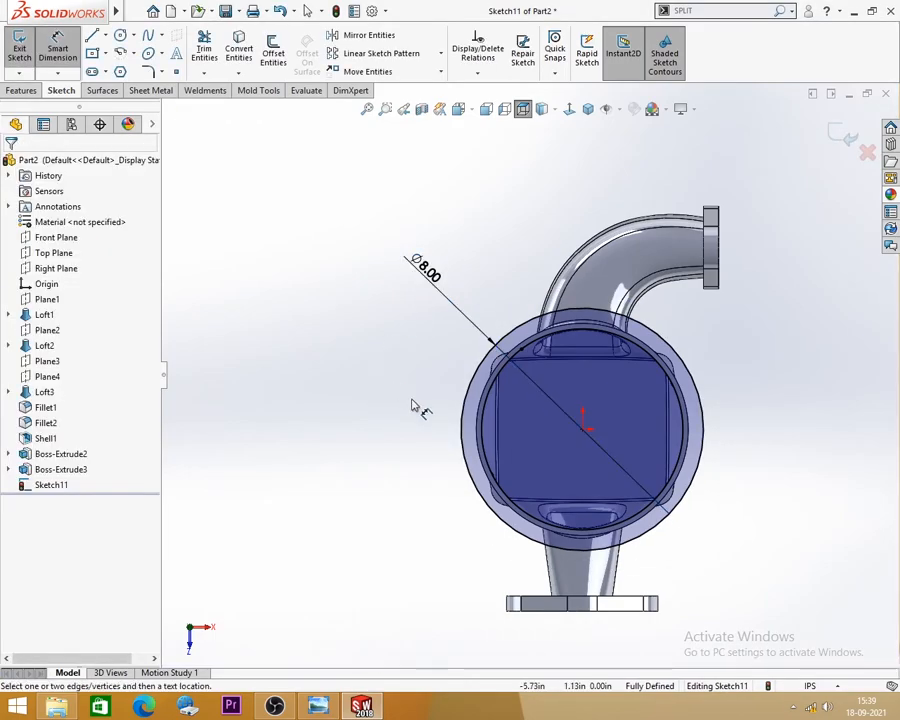
Draw a second circle about 7.43 in in diameter from the origin, between the rim and the outer circle.
click(120, 35)
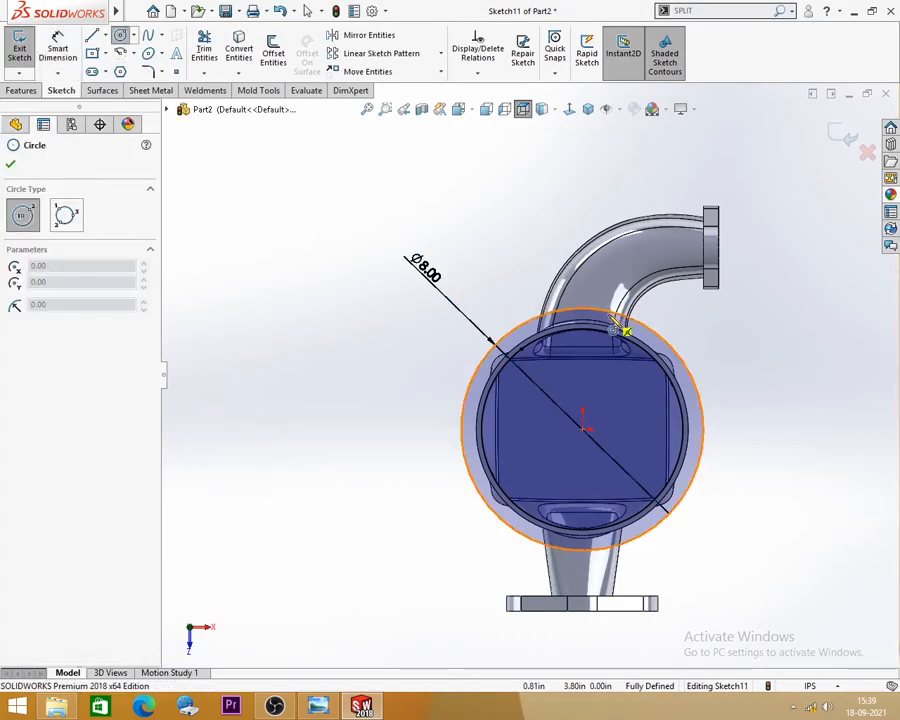
scroll(613, 322, down, 2)
click(575, 442)
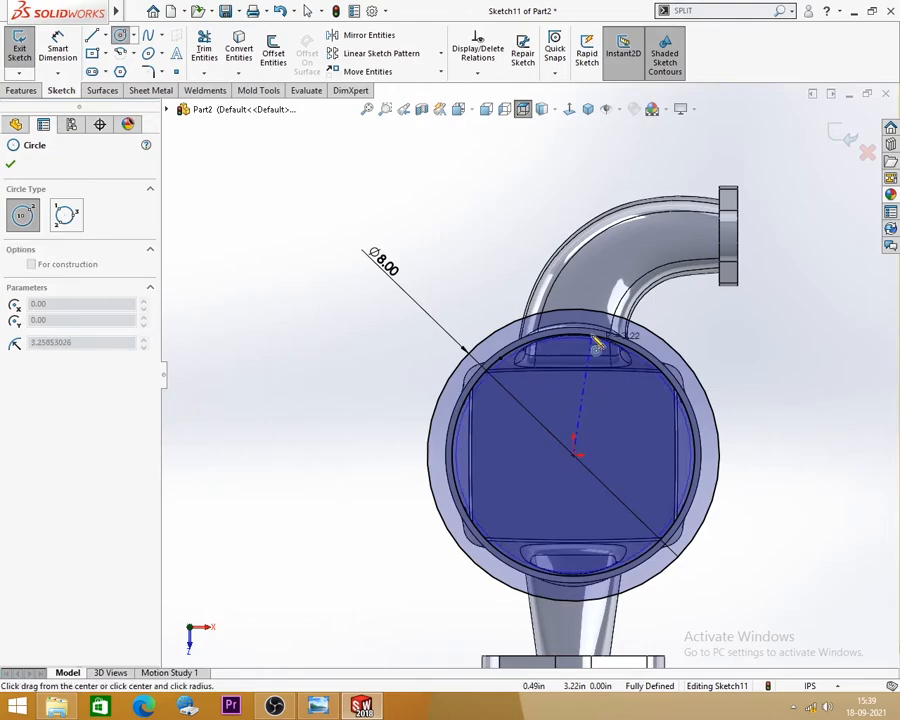
click(592, 321)
Check the bolt circle diameter on the EX-19 drawing and dimension the middle circle at 7.375 in.
click(60, 50)
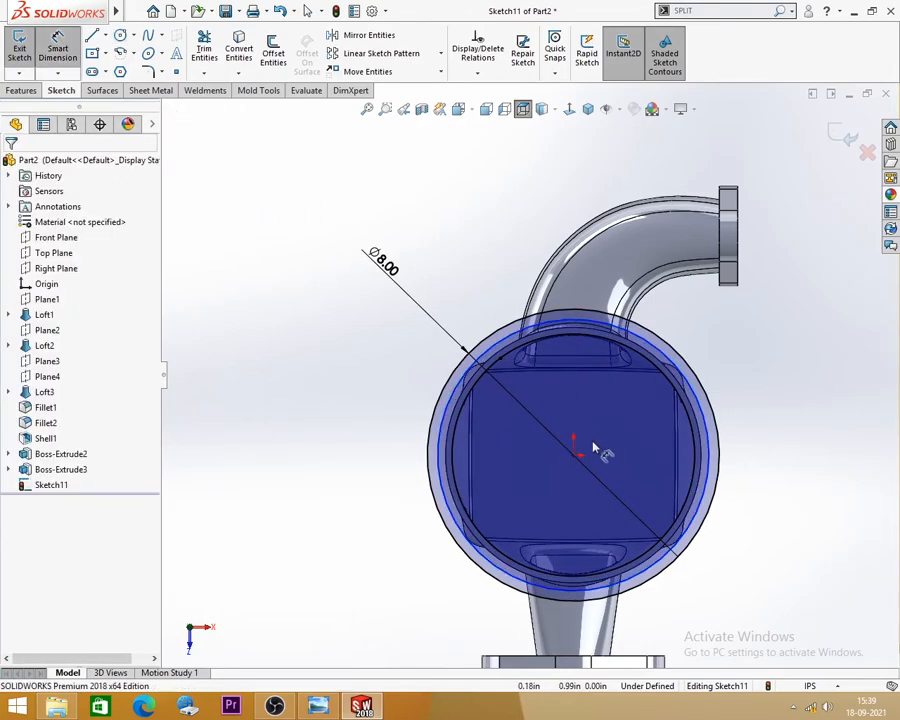
key(alt+Tab)
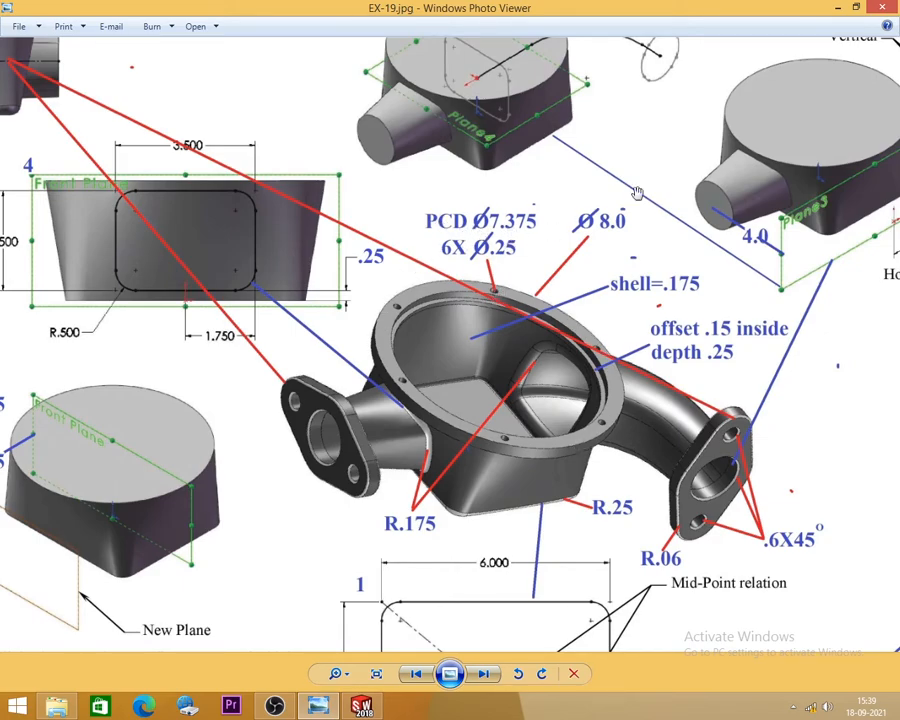
click(837, 9)
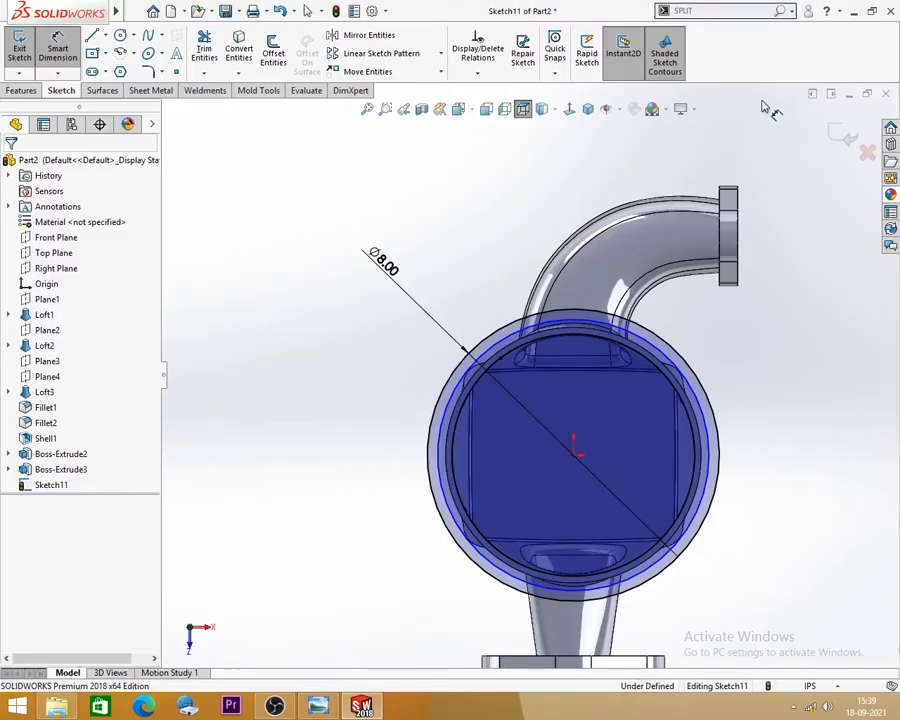
click(656, 347)
click(777, 323)
text(7.)
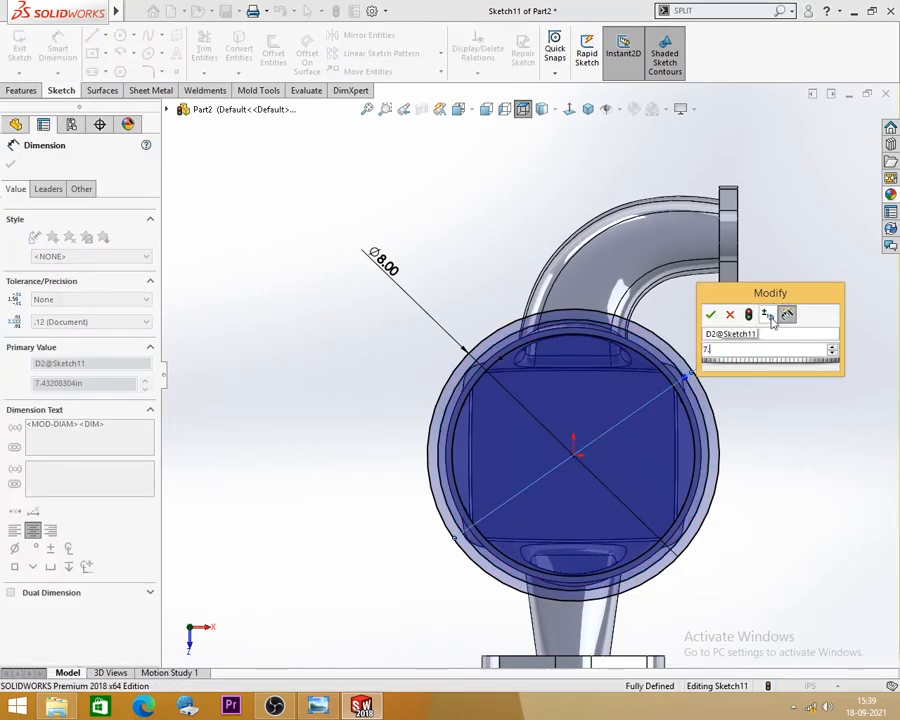
text(375)
key(Return)
key(Escape)
Convert the 7.375 in bolt circle to construction geometry.
scroll(773, 394, down, 3)
click(577, 327)
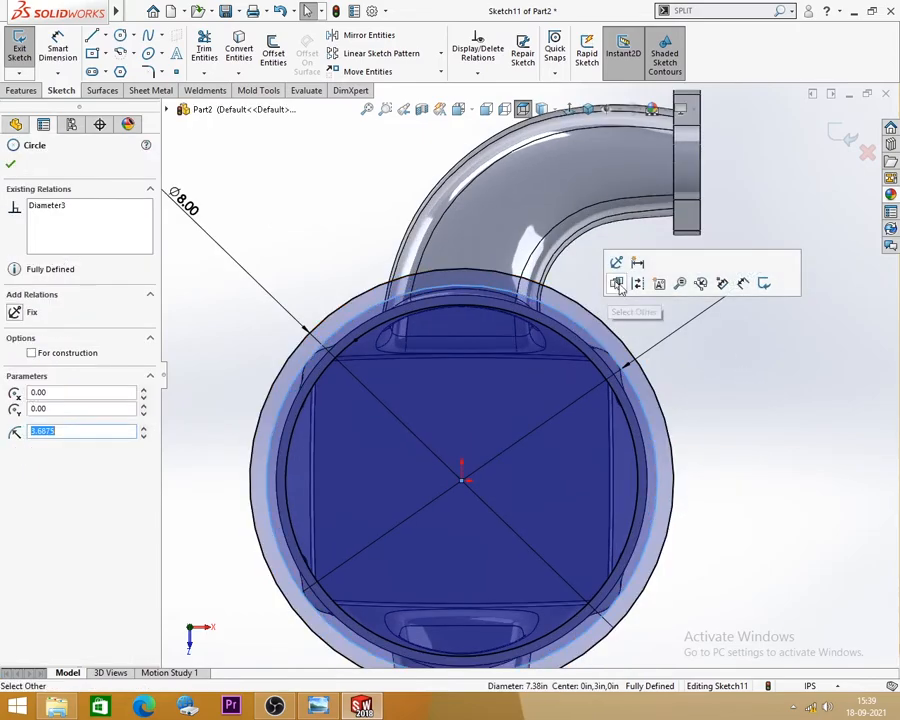
click(636, 283)
scroll(770, 402, up, 2)
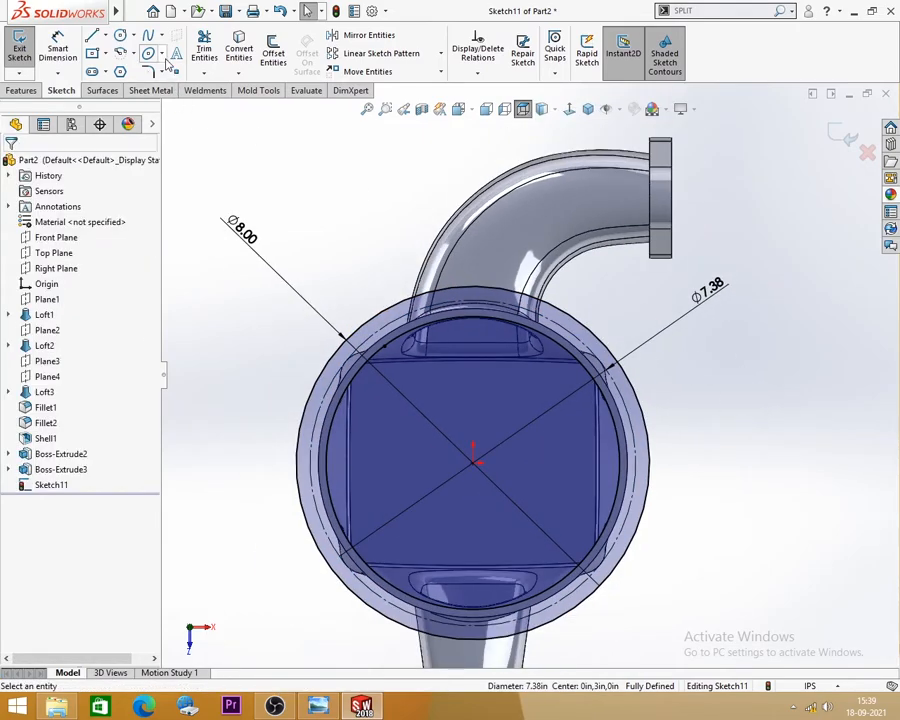
Check the bolt hole callout on the EX-19 drawing and draw a hole circle about 0.31 in in diameter on the bolt circle, directly above the origin.
click(121, 35)
click(318, 707)
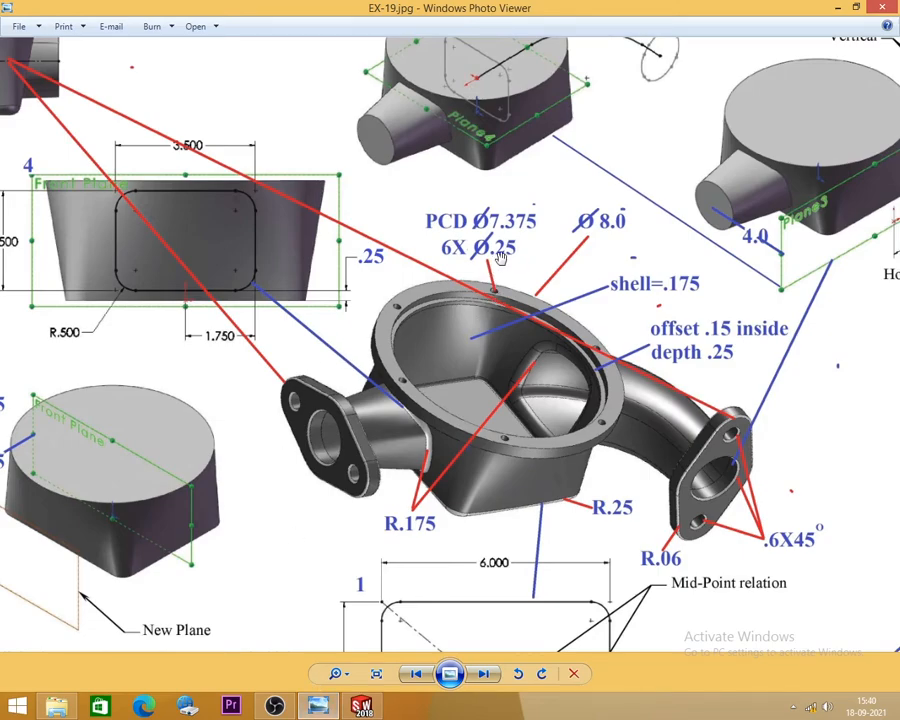
click(838, 8)
scroll(497, 330, down, 3)
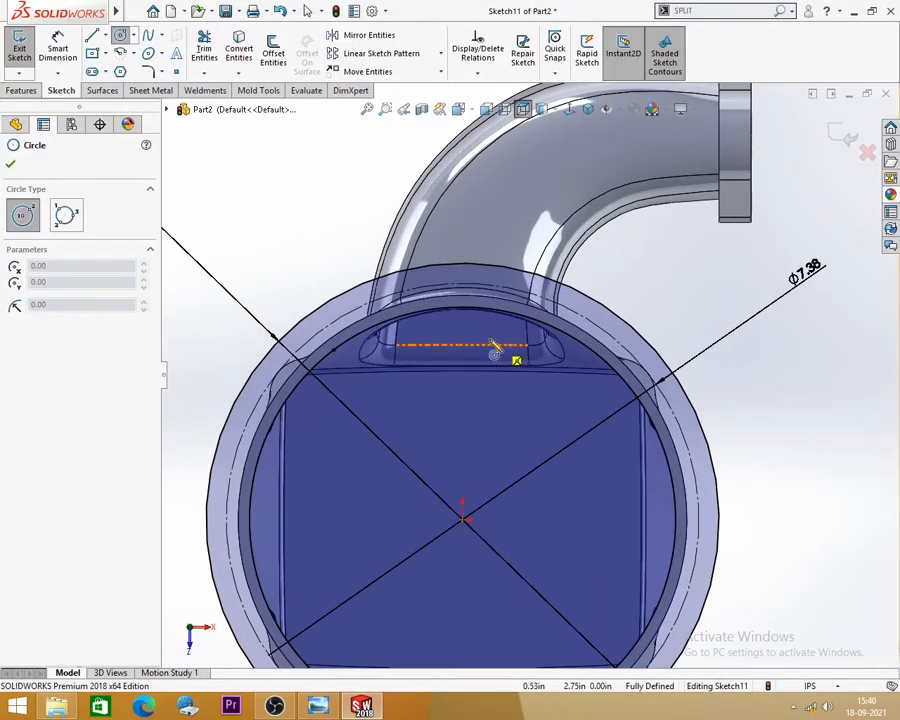
click(462, 284)
click(470, 290)
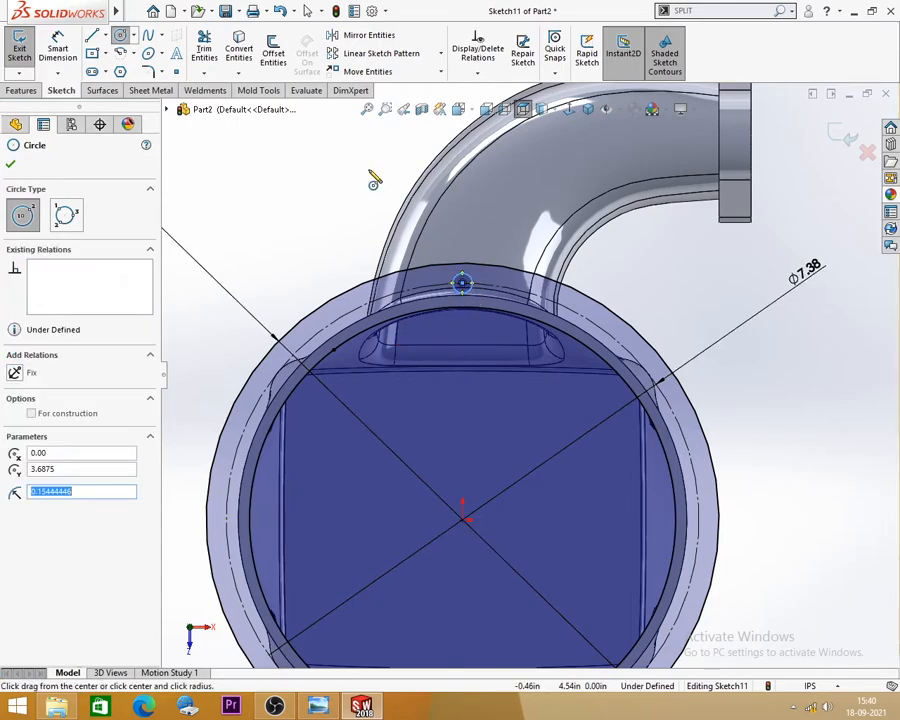
Dimension the small bolt hole circle at 0.25 in diameter, checking the size against the EX-19 drawing.
click(56, 53)
click(318, 707)
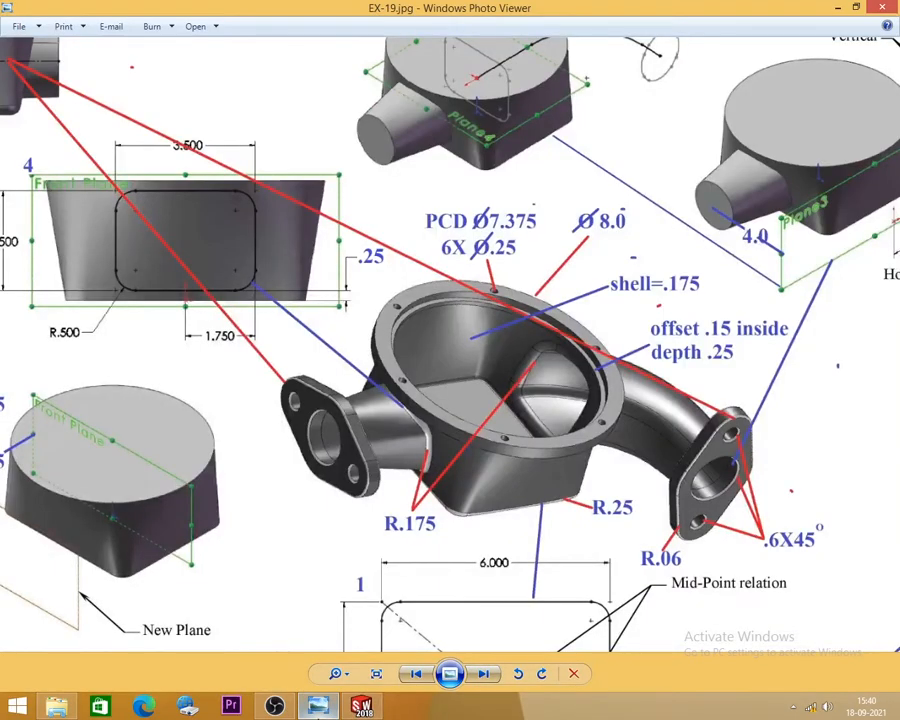
click(318, 707)
click(462, 282)
click(346, 206)
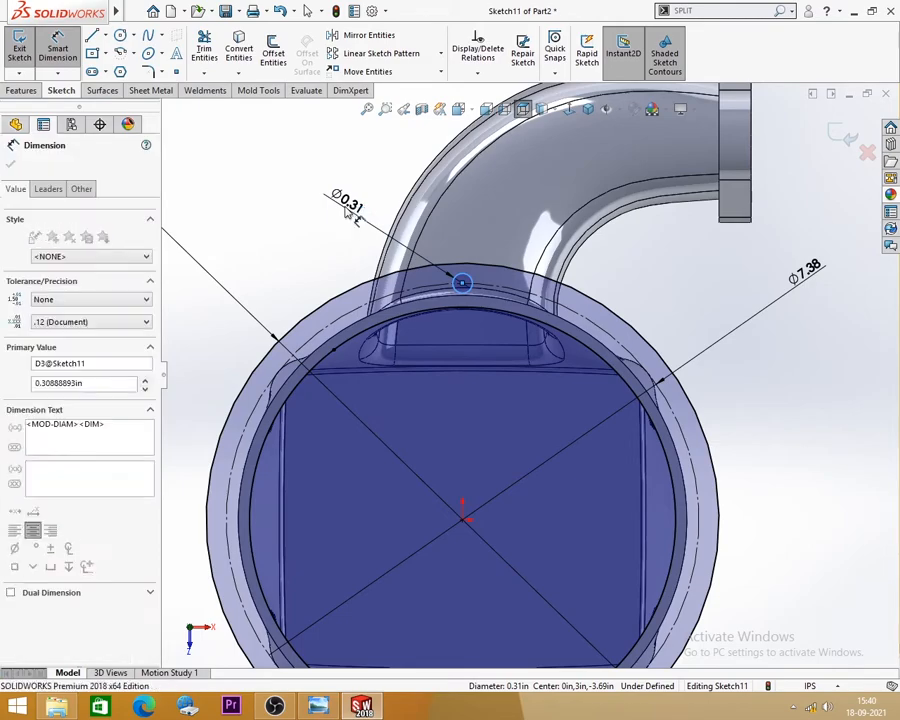
key(Return)
key(Escape)
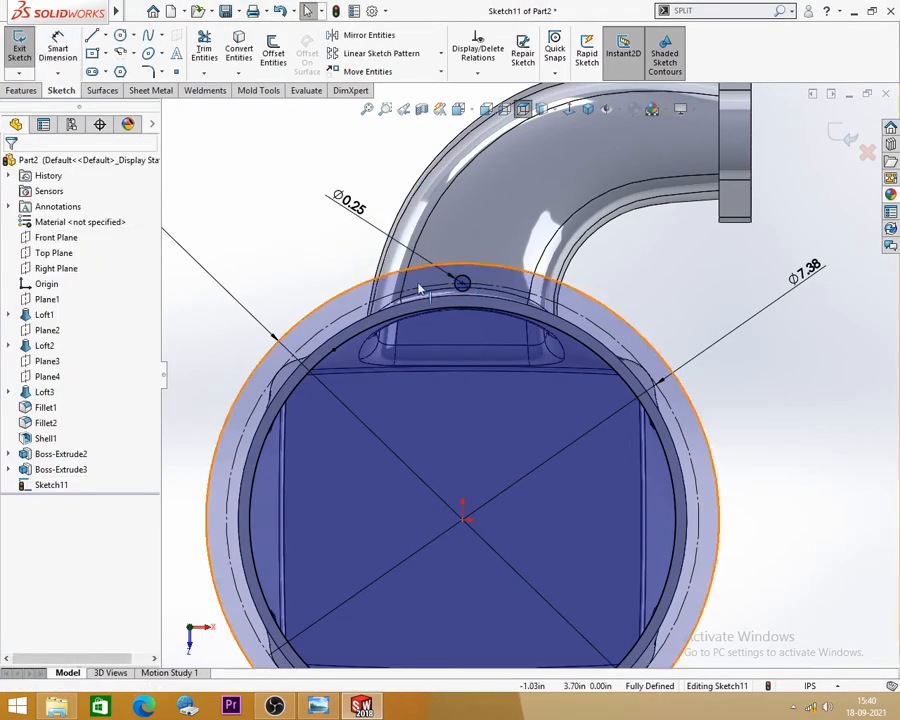
Create a circular sketch pattern of the bolt hole around the origin with 6 equally spaced instances over 360 degrees.
click(462, 282)
click(440, 53)
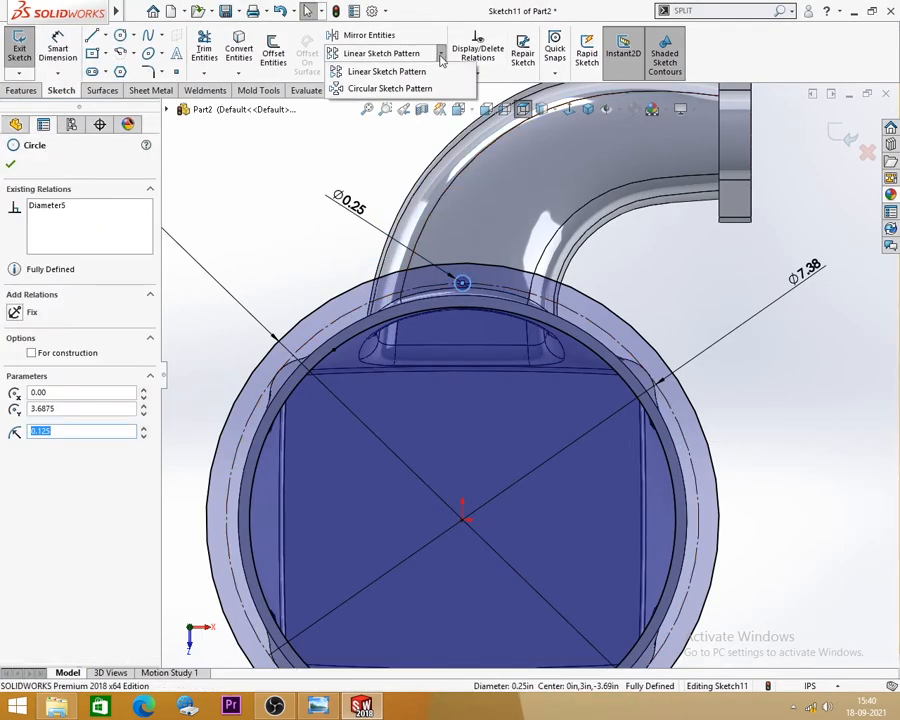
click(415, 88)
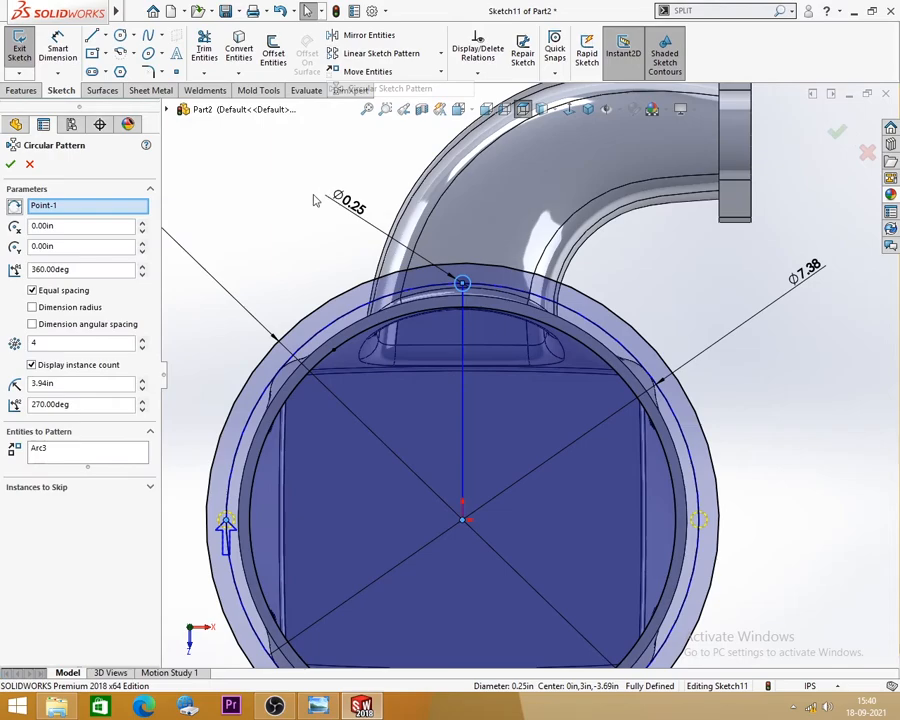
double_click(47, 343)
text(6)
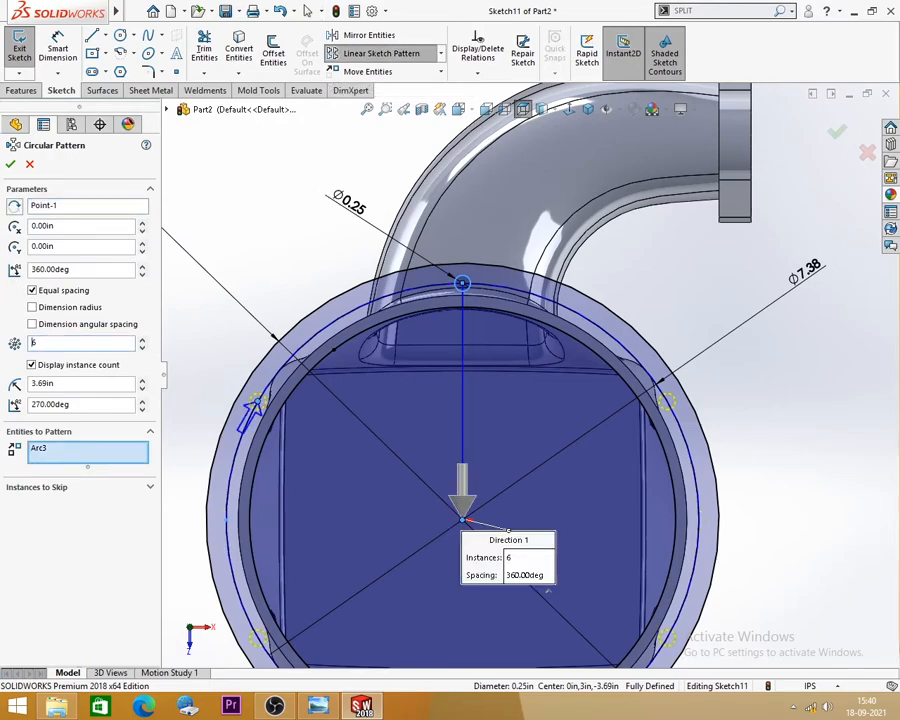
click(10, 164)
Finish the sketch and extrude the rim flange 0.5 in upward, after checking its shape on the EX-19 drawing.
click(840, 135)
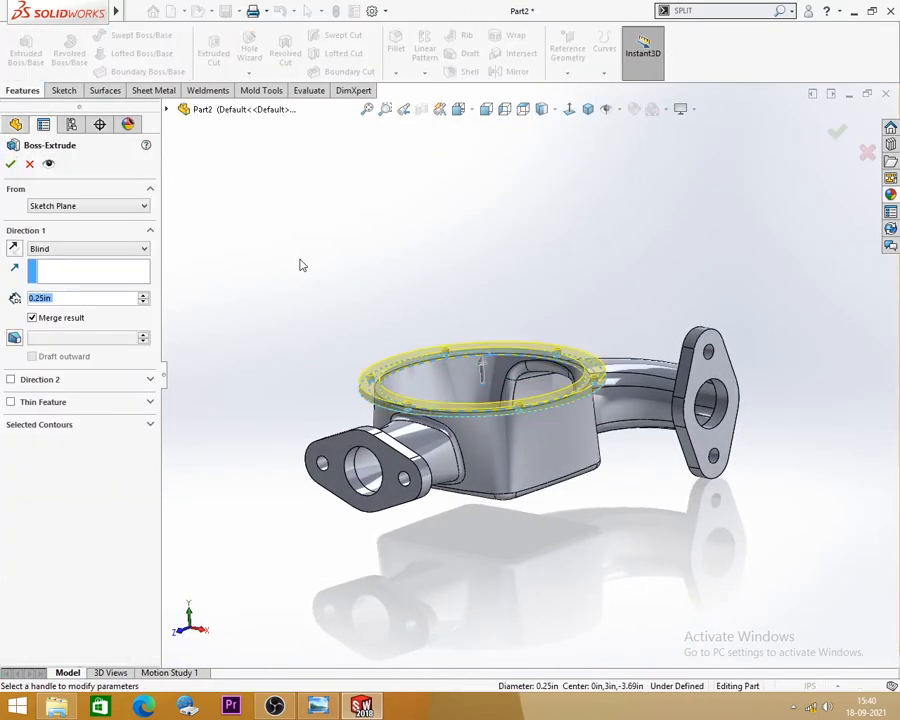
click(322, 708)
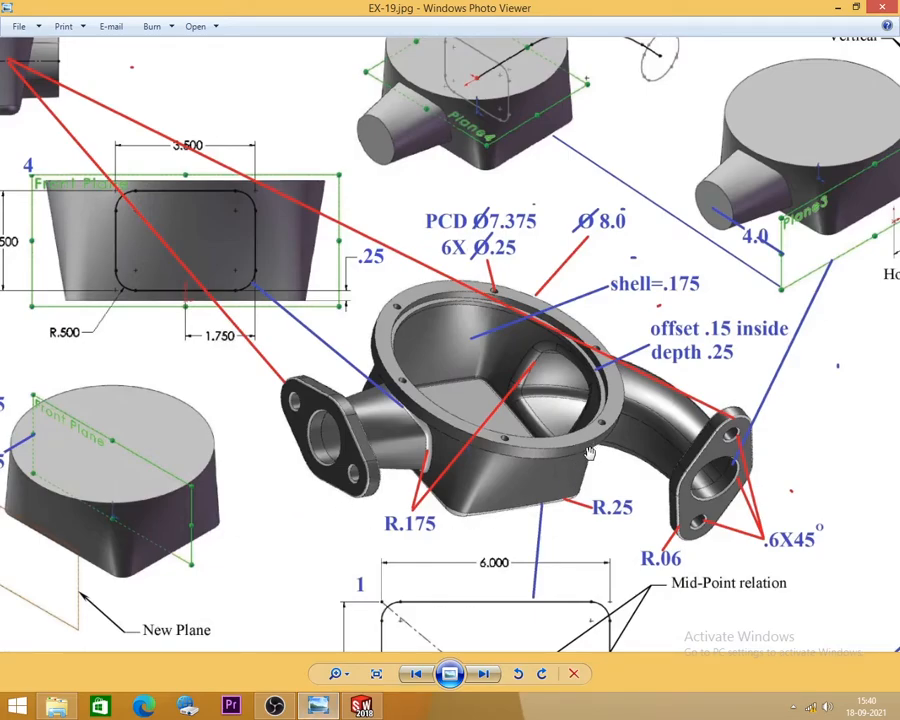
click(837, 8)
click(74, 297)
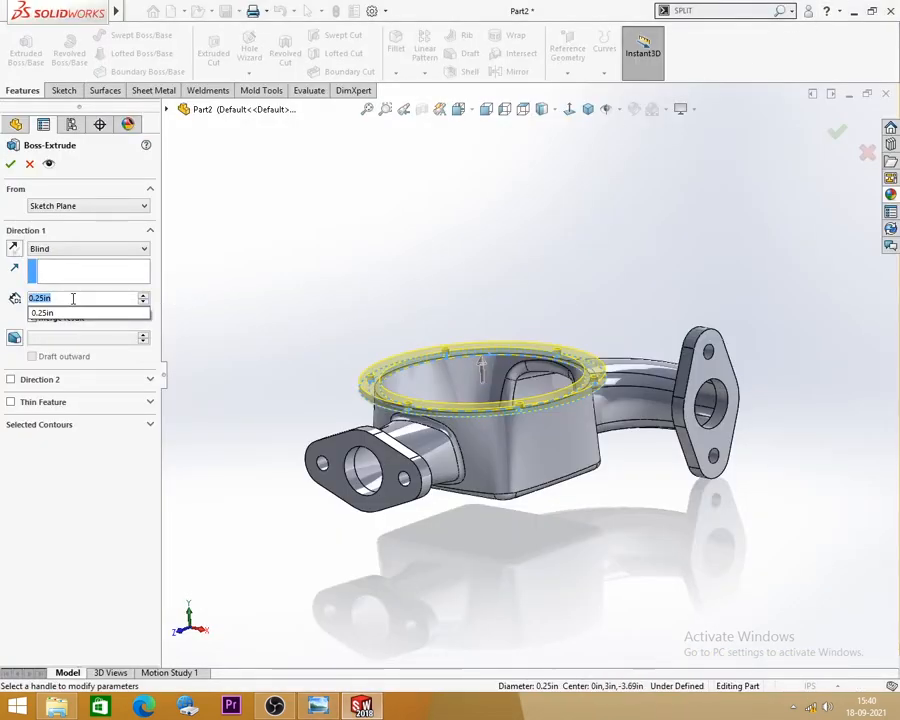
text(0.5)
key(Return)
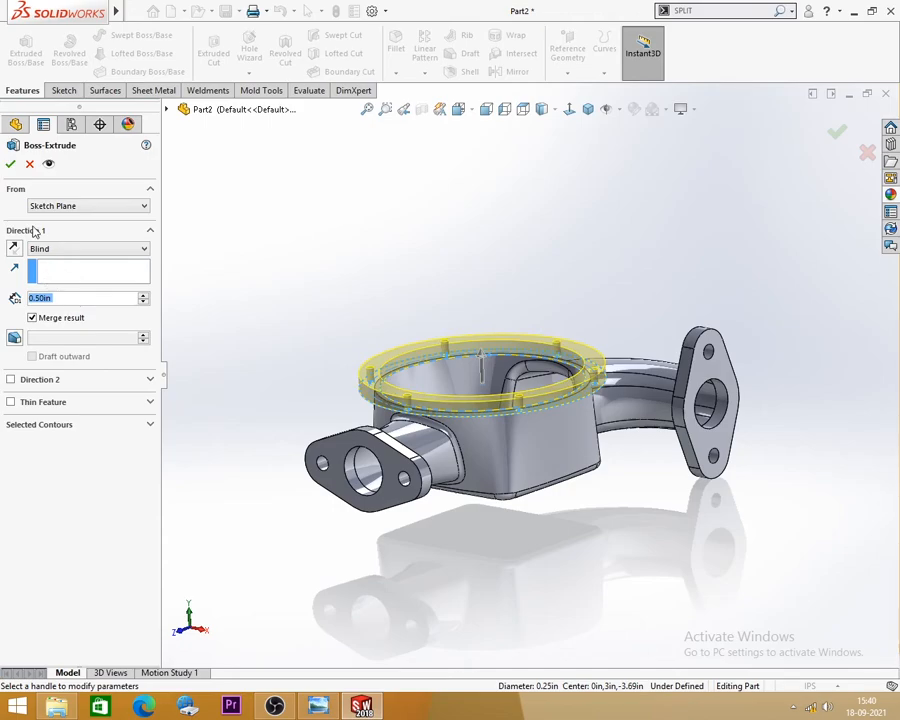
click(10, 164)
Look up the rim recess on the EX-19 drawing, start a sketch on the flange's top face and convert its inner circular edge.
mouse_move(291, 248)
middle_down()
mouse_move(347, 284)
mouse_move(365, 372)
mouse_move(321, 293)
mouse_move(267, 263)
mouse_move(293, 364)
mouse_move(309, 327)
mouse_move(478, 281)
mouse_move(352, 275)
mouse_move(311, 294)
mouse_move(335, 629)
middle_up()
click(318, 706)
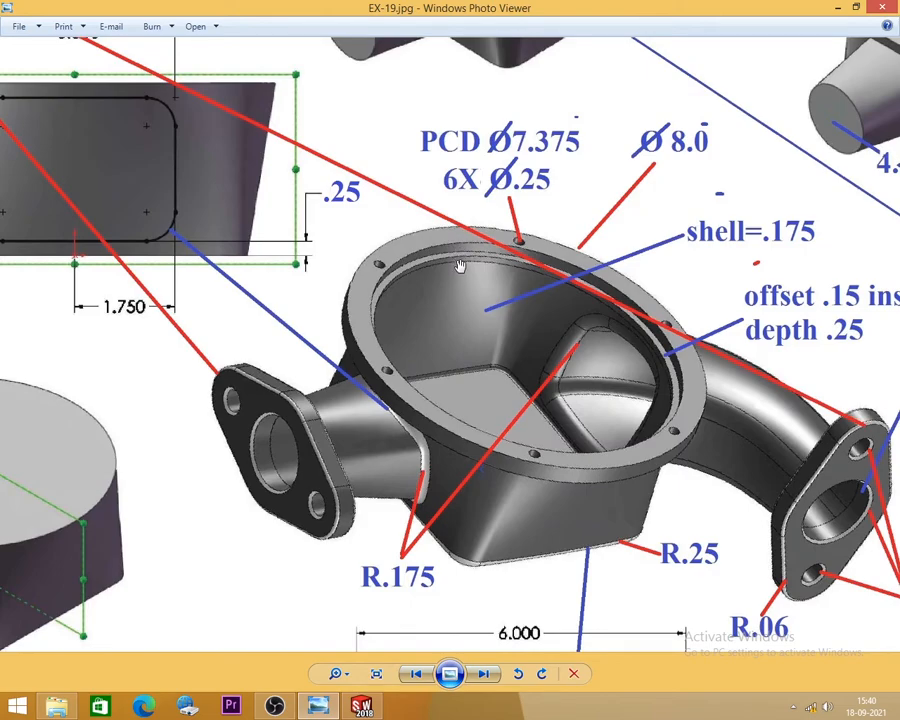
drag(488, 411, 306, 413)
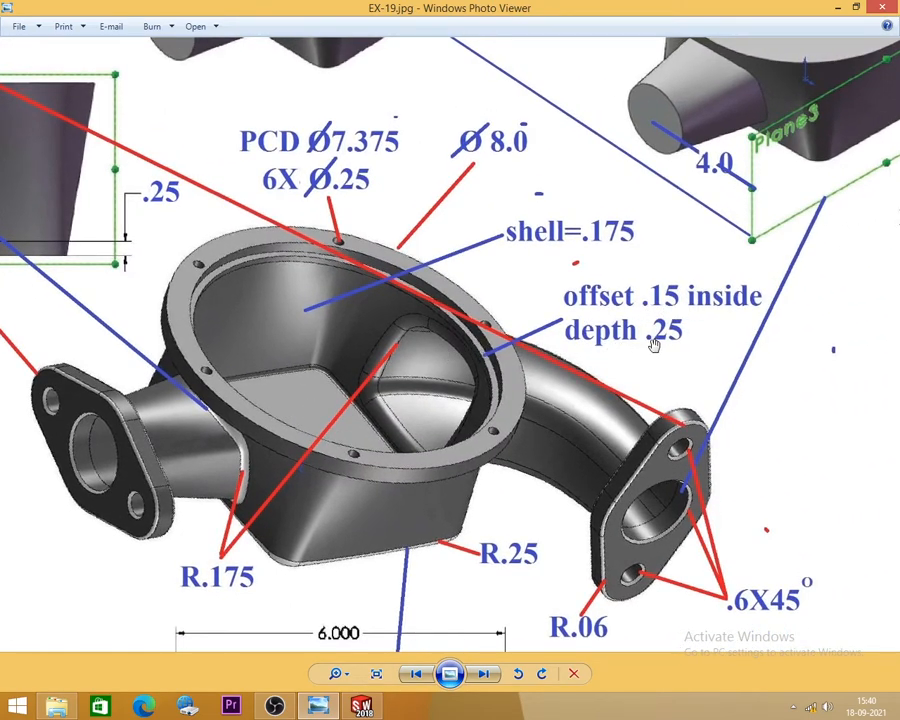
click(840, 8)
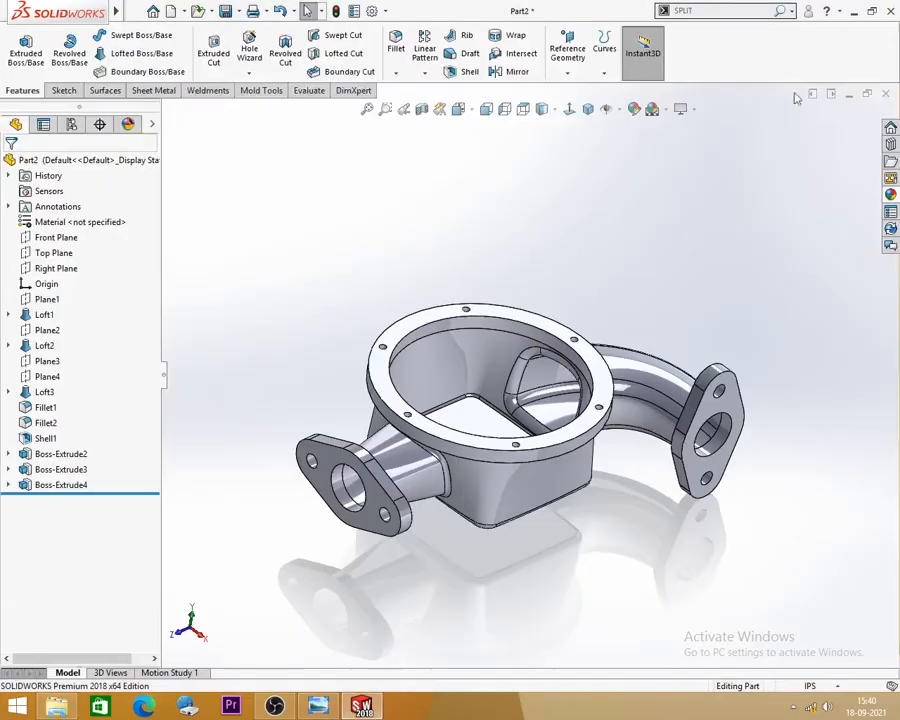
middle_drag(451, 240, 600, 330)
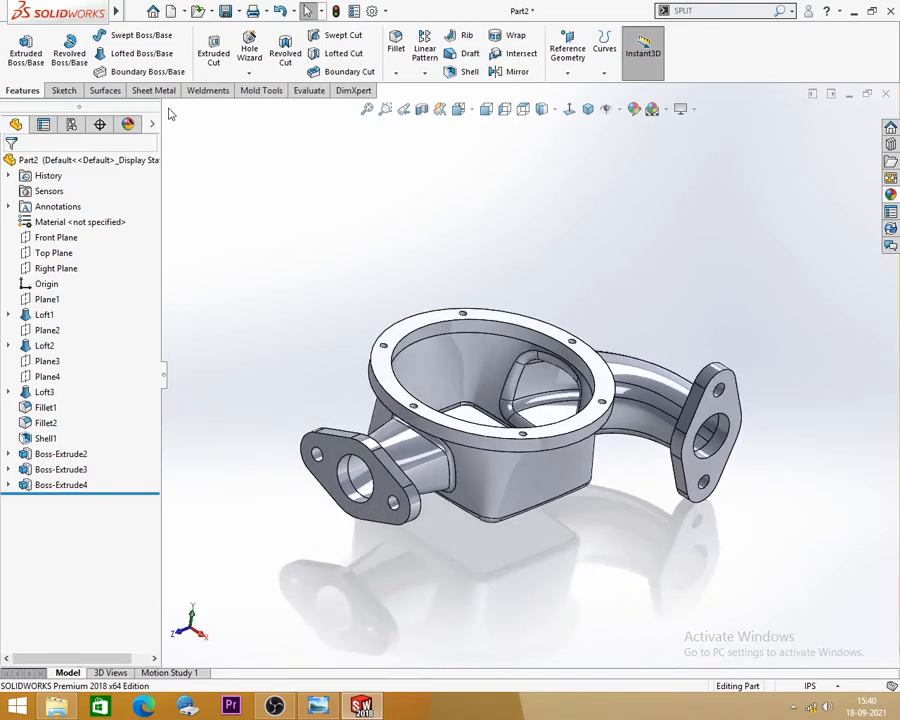
click(420, 342)
click(458, 289)
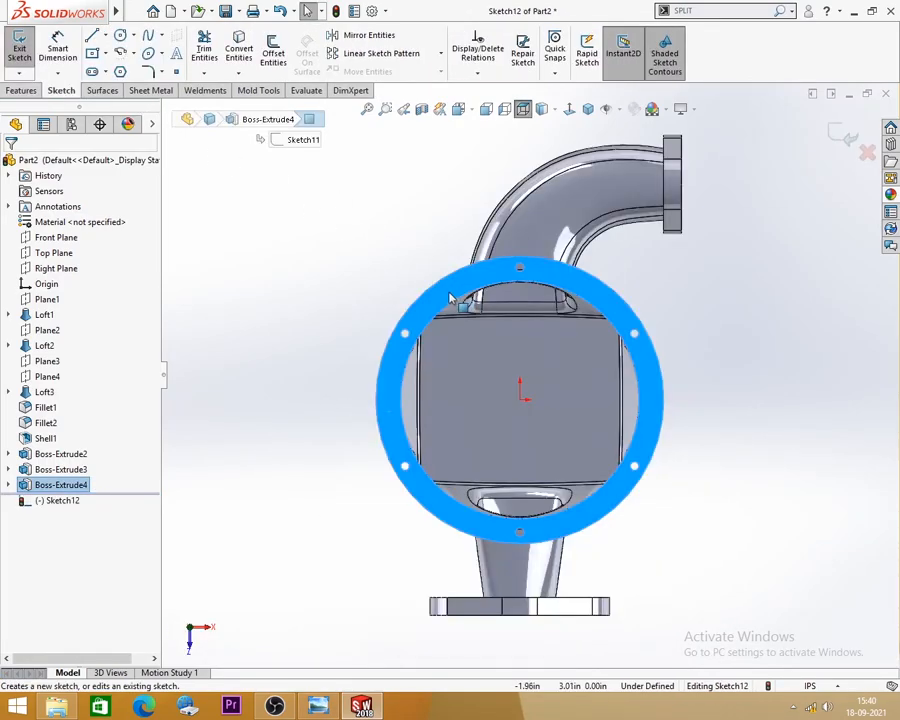
click(304, 298)
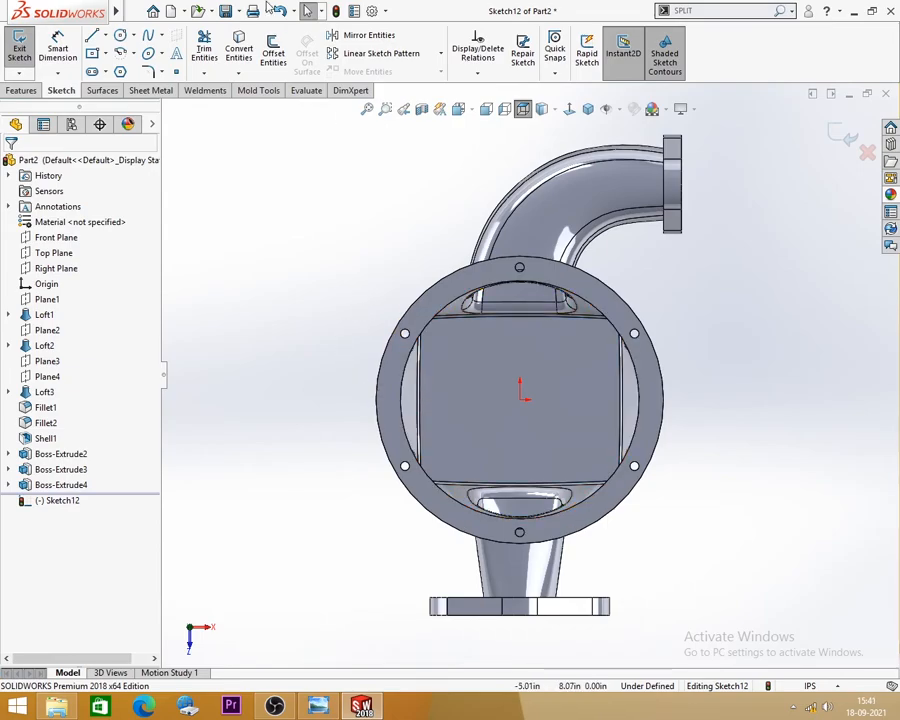
click(238, 50)
click(403, 392)
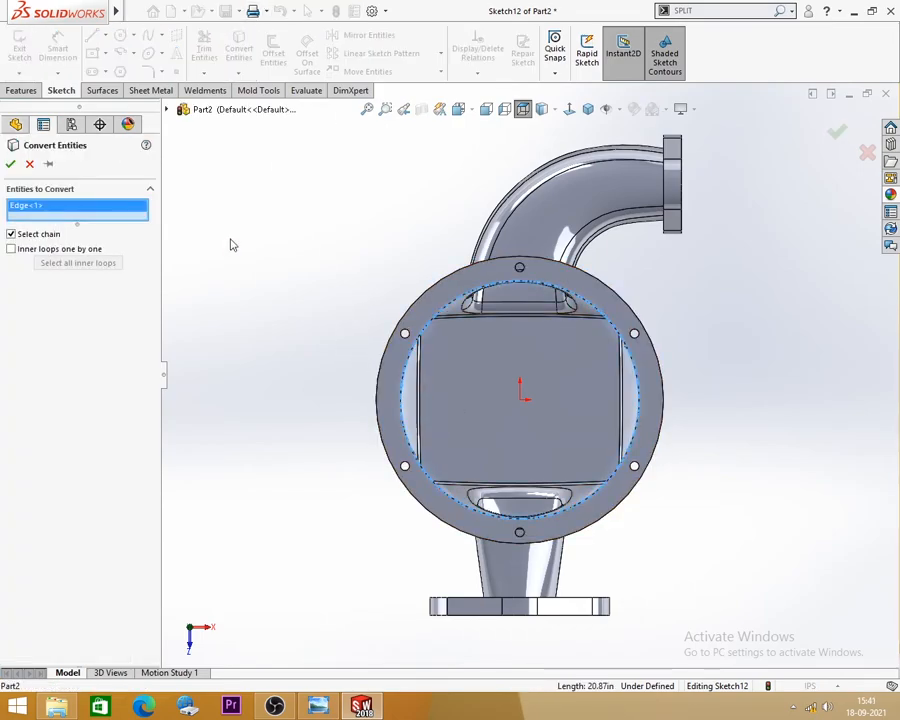
click(11, 165)
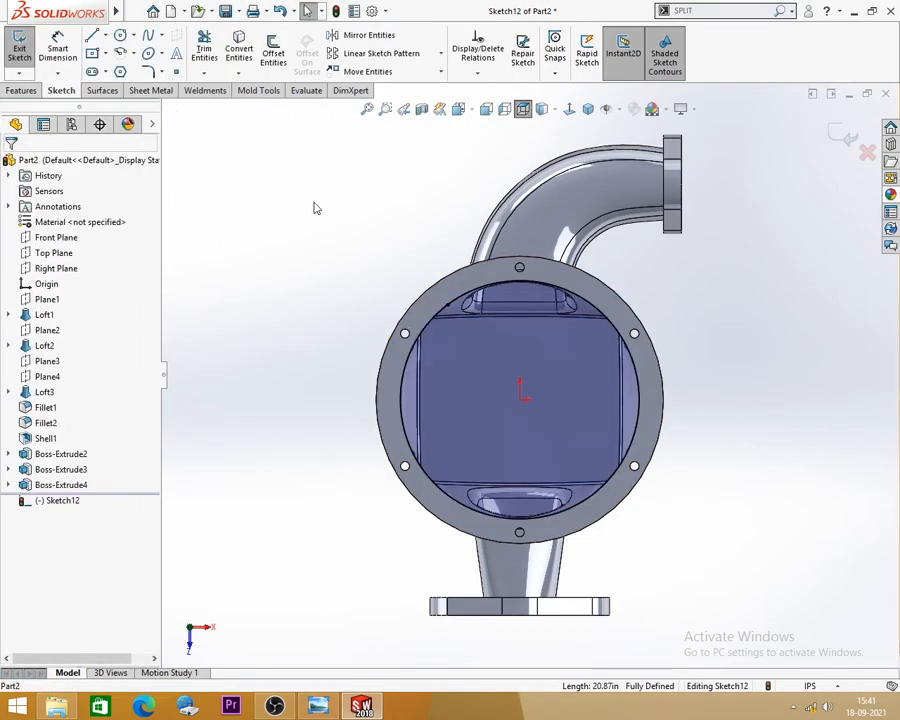
Offset the converted circle outward by 0.15 in, as given on the EX-19 drawing, with the base circle made construction geometry.
click(273, 50)
click(403, 384)
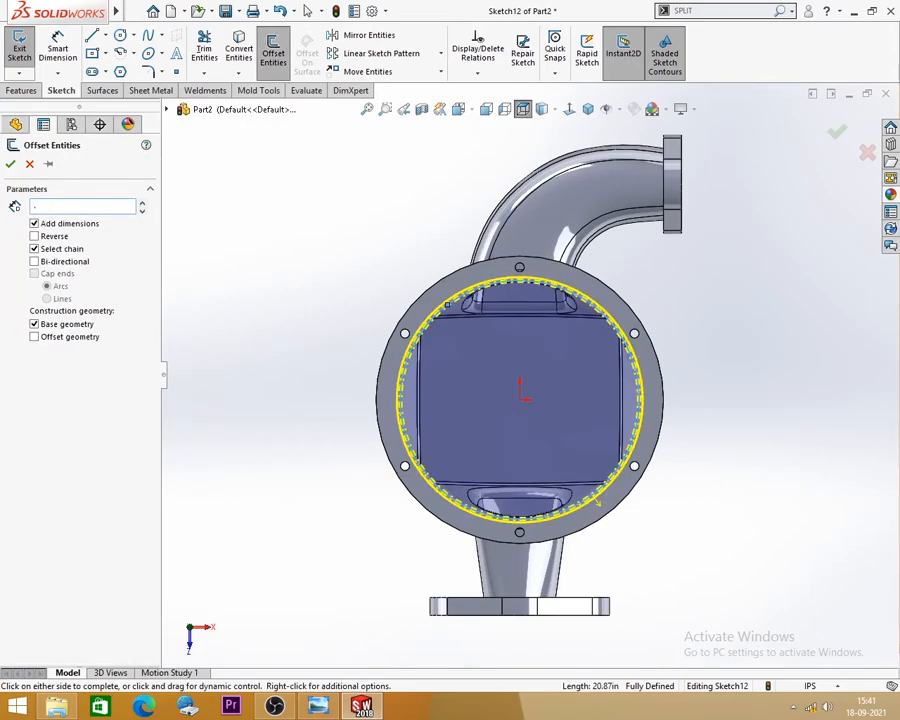
text(.25)
key(Return)
click(328, 708)
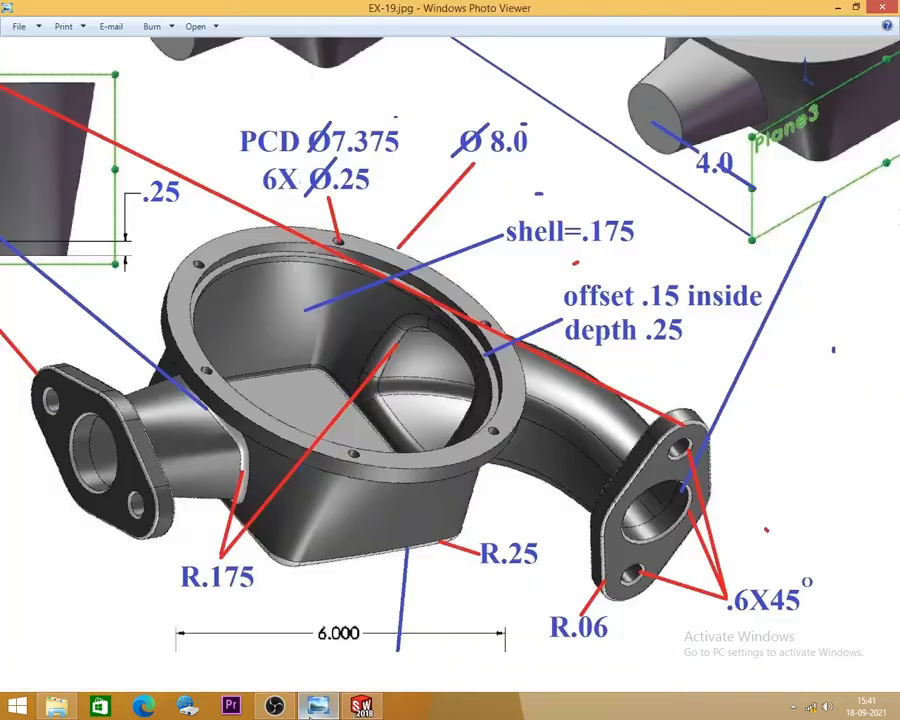
click(321, 707)
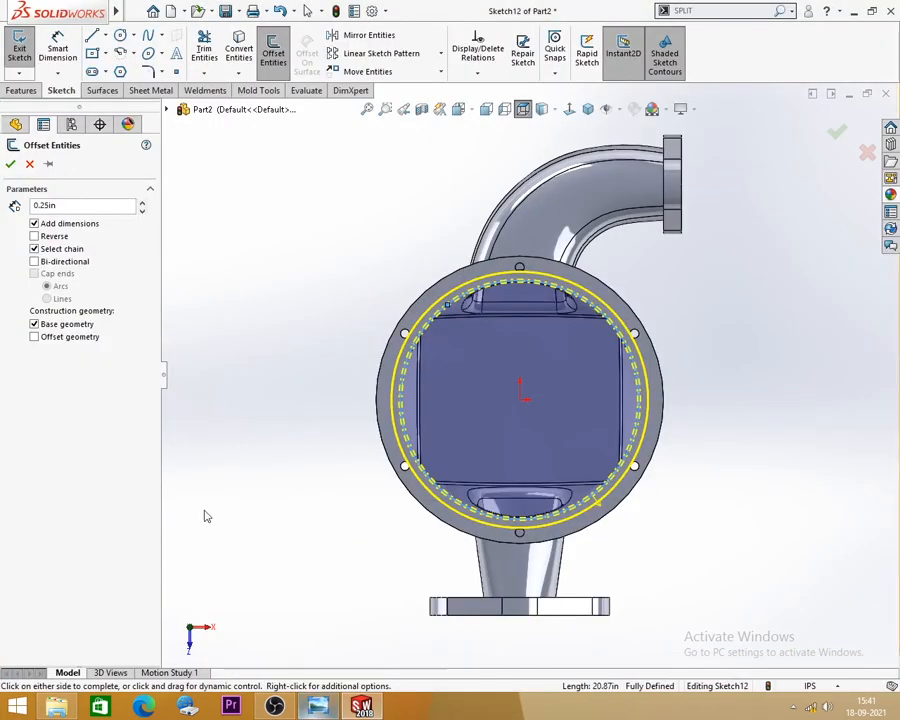
text(.1)
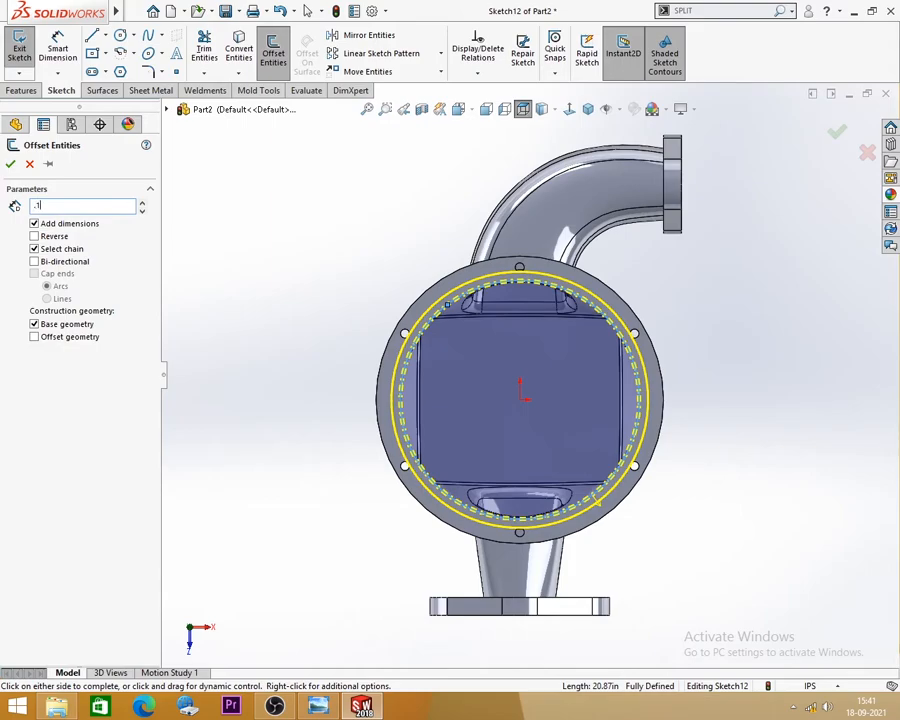
text(5)
key(Return)
click(12, 160)
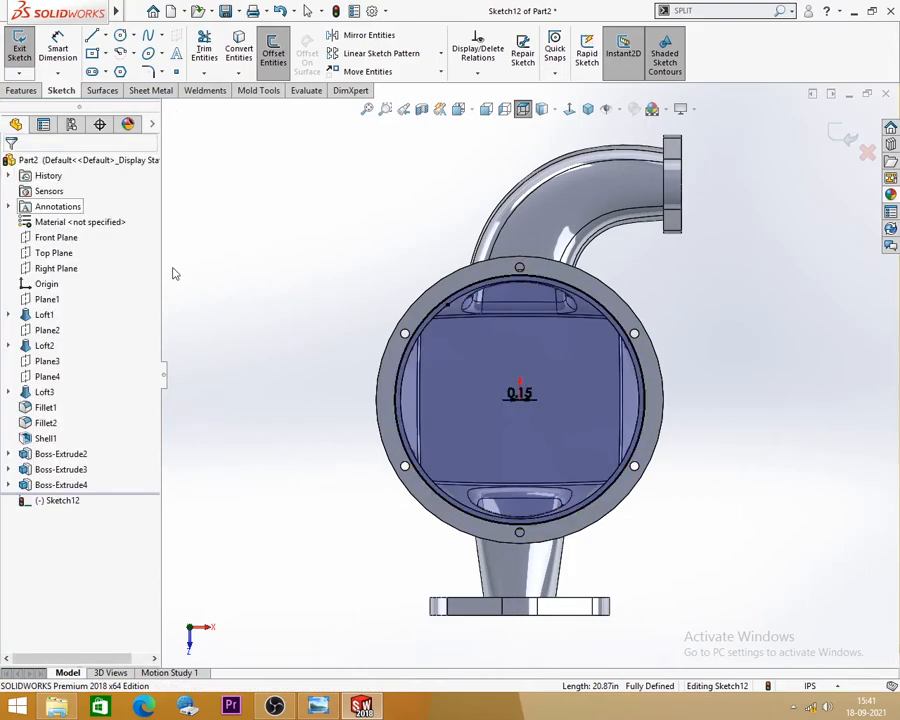
Finish the sketch and cut-extrude the offset circle 0.25 in deep to form the recess inside the rim flange.
middle_drag(313, 463, 220, 320)
click(838, 138)
click(213, 55)
text(0.25)
key(Return)
click(11, 165)
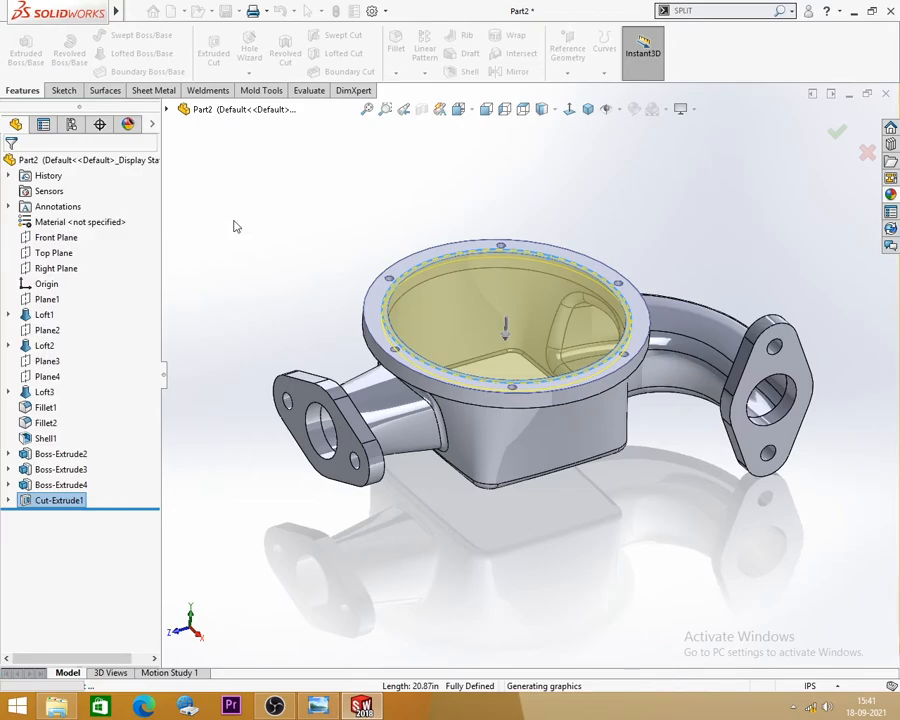
middle_drag(237, 225, 290, 328)
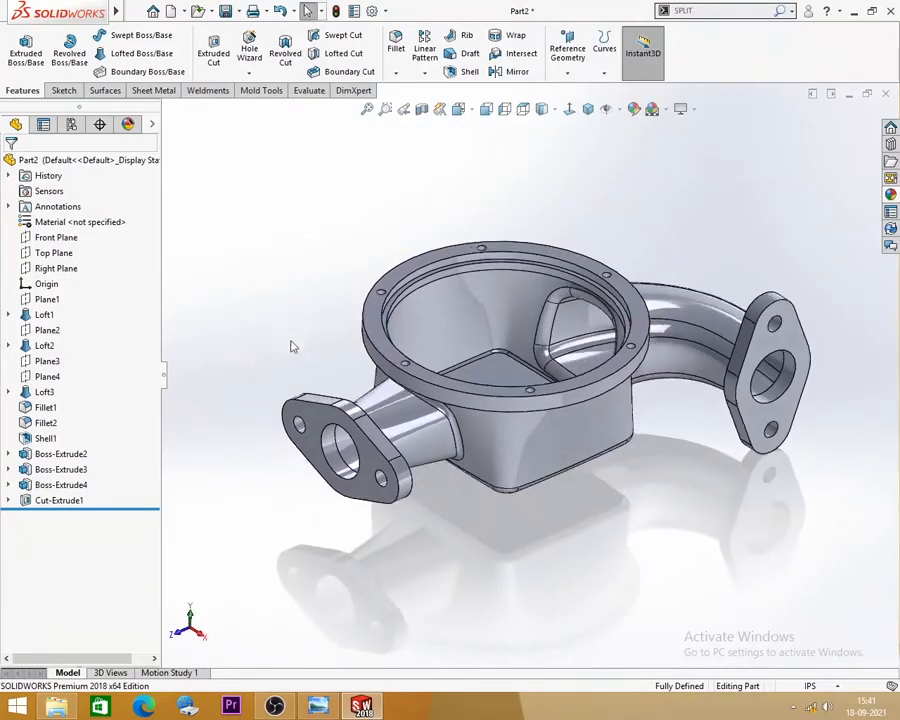
Compare the housing model with the EX-19 drawing to identify the details still missing.
scroll(422, 358, down, 3)
scroll(354, 387, up, 2)
click(333, 711)
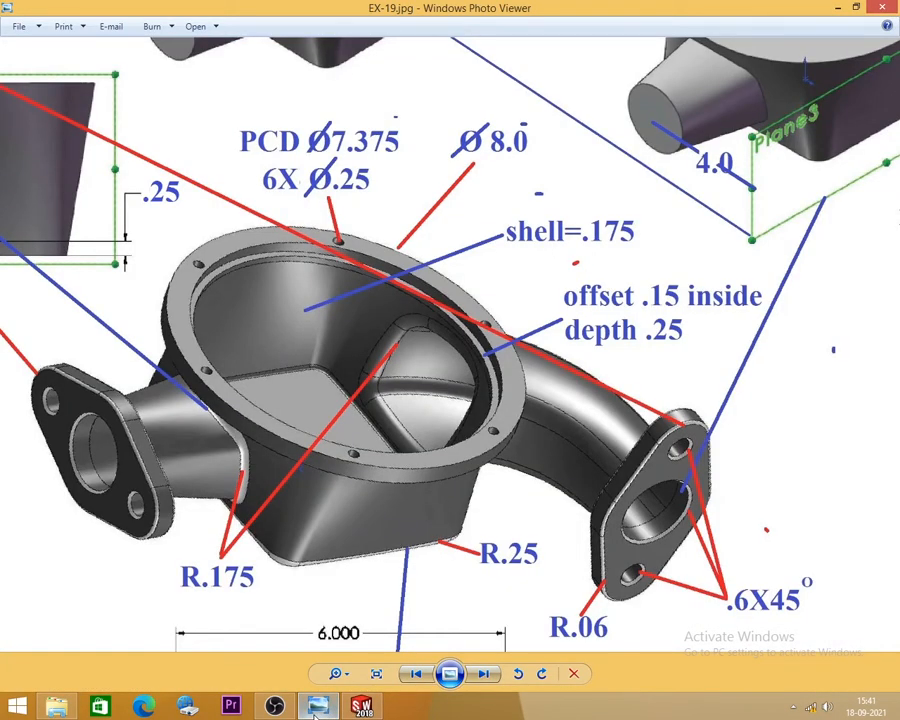
click(317, 708)
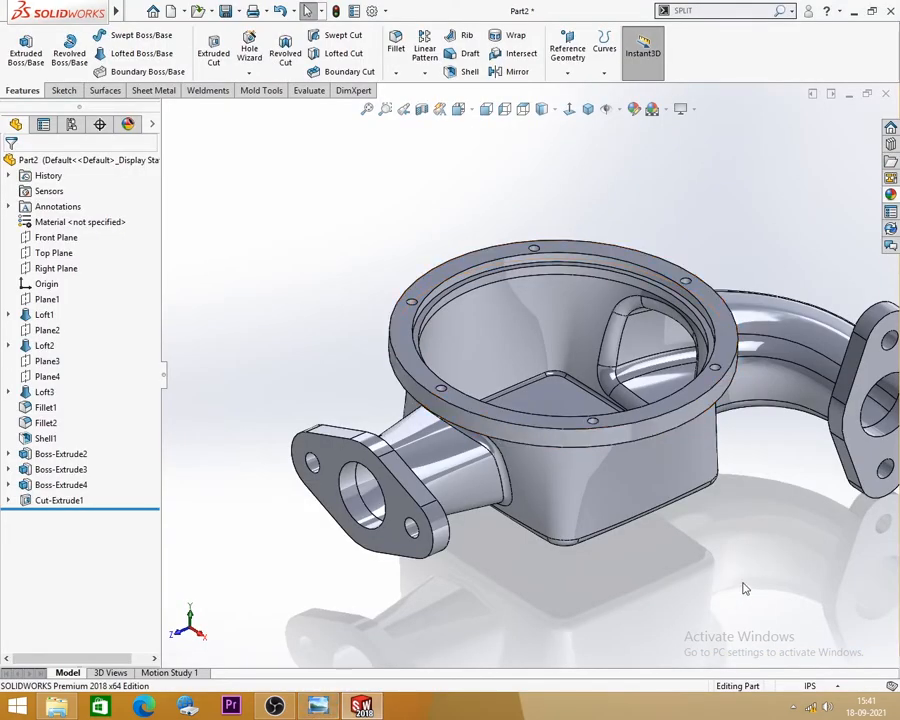
scroll(640, 540, down, 2)
scroll(636, 540, up, 3)
middle_drag(636, 540, 455, 446)
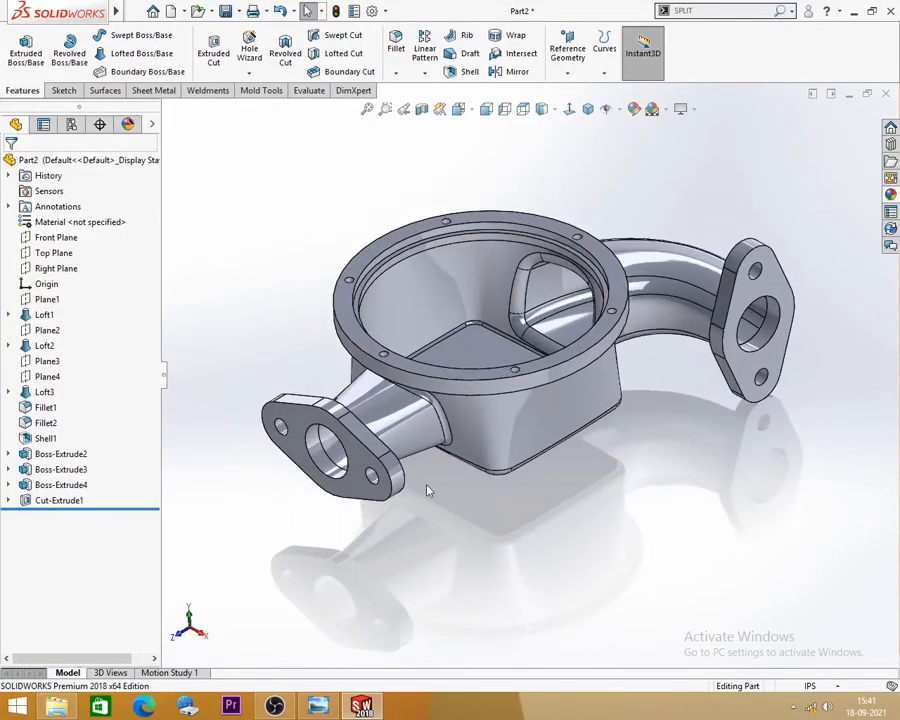
Try to fillet the front and back outline edges of both pipe flanges with a 0.60 in radius, after consulting the EX-19 drawing.
click(401, 53)
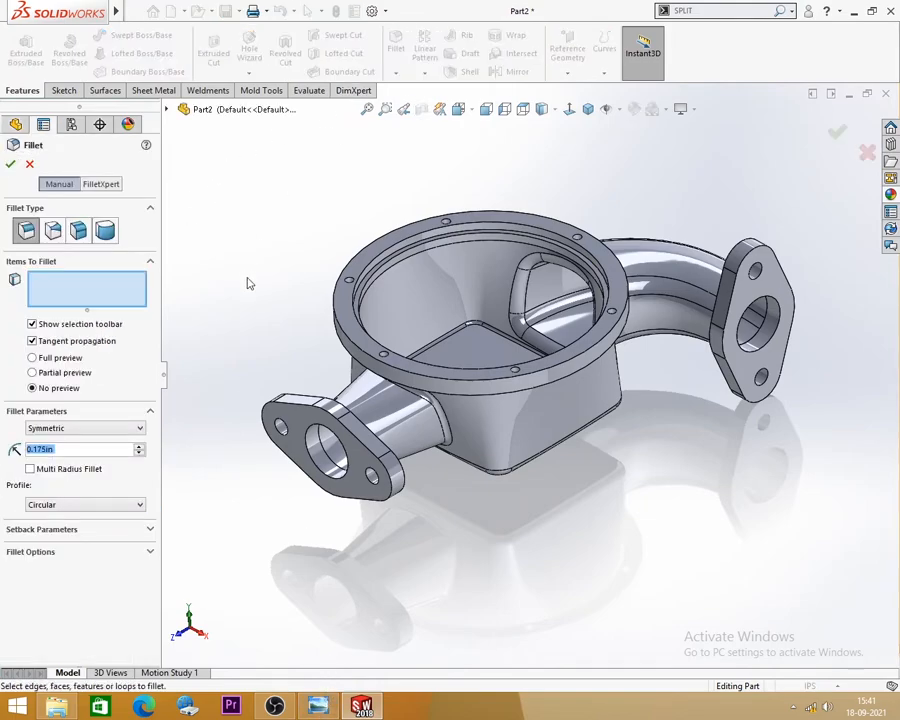
click(314, 707)
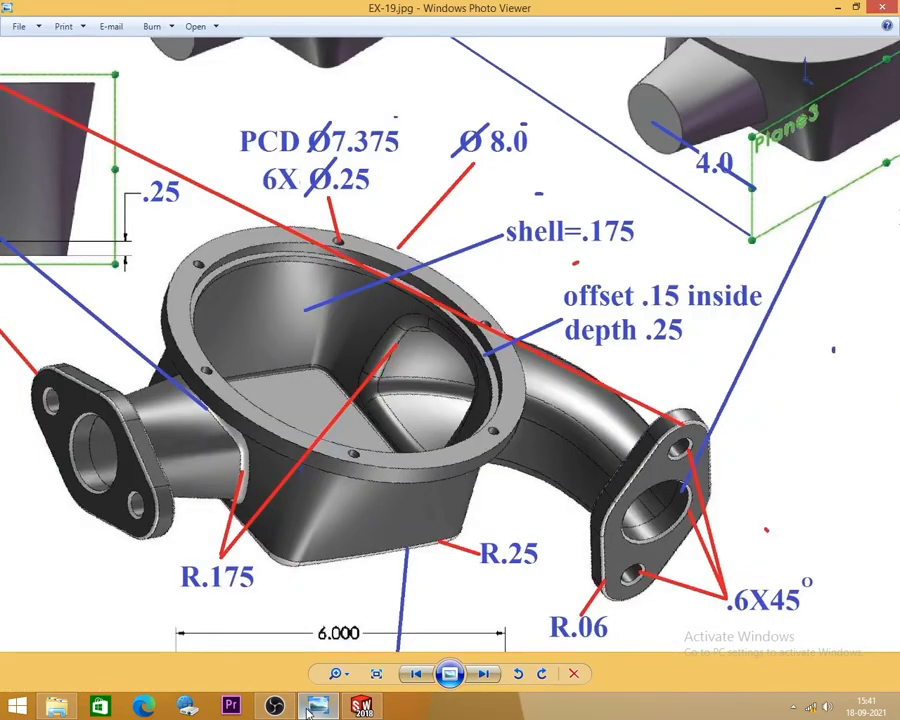
mouse_move(446, 566)
mouse_down()
mouse_move(448, 418)
mouse_move(408, 420)
mouse_up()
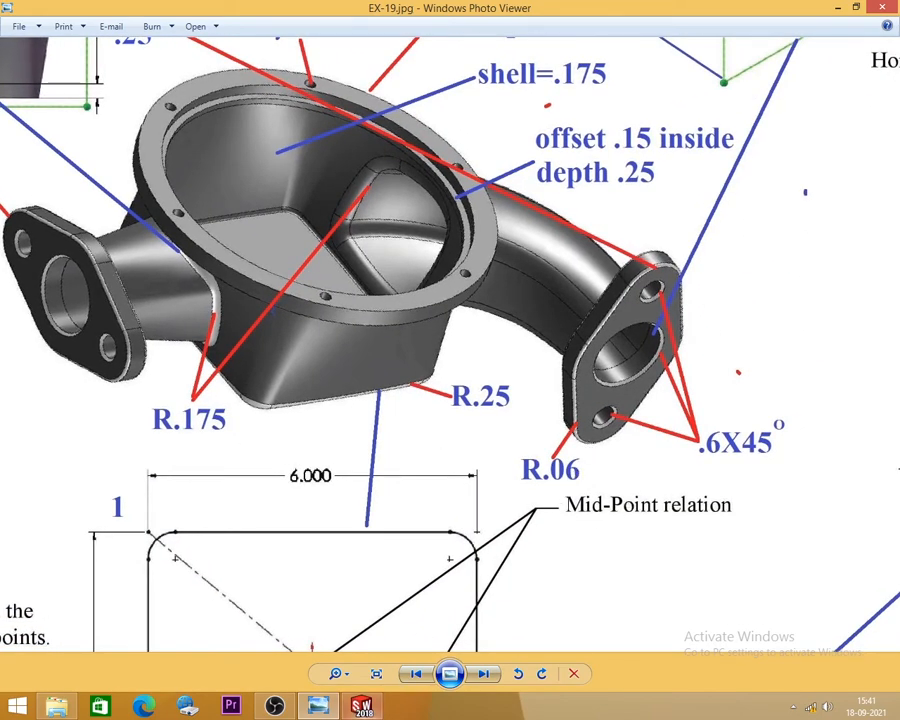
click(362, 707)
double_click(77, 448)
text(0.60)
key(Return)
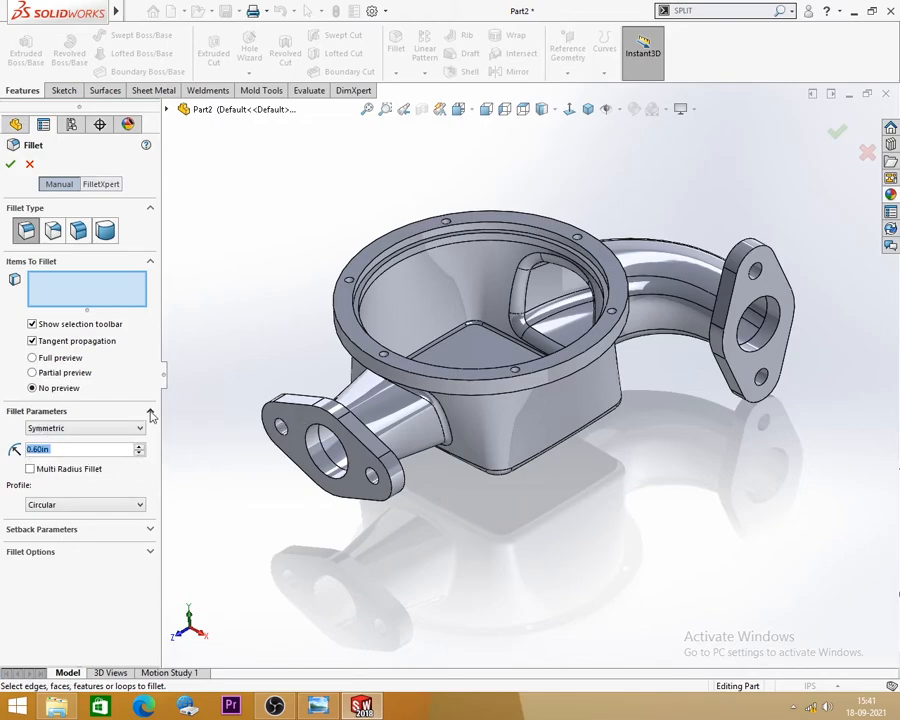
click(299, 398)
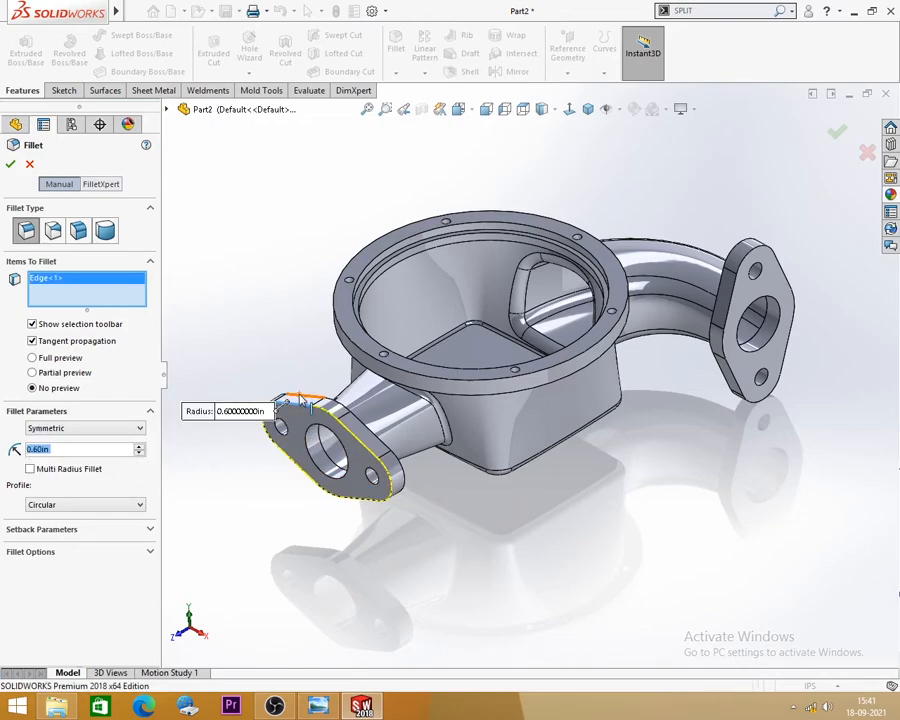
click(300, 399)
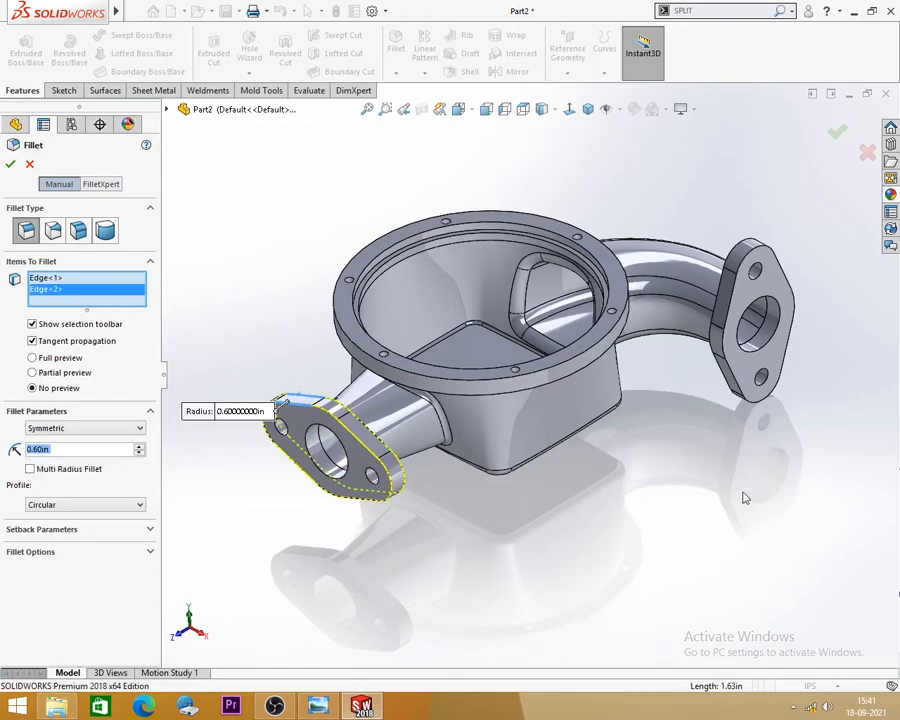
click(737, 374)
click(718, 374)
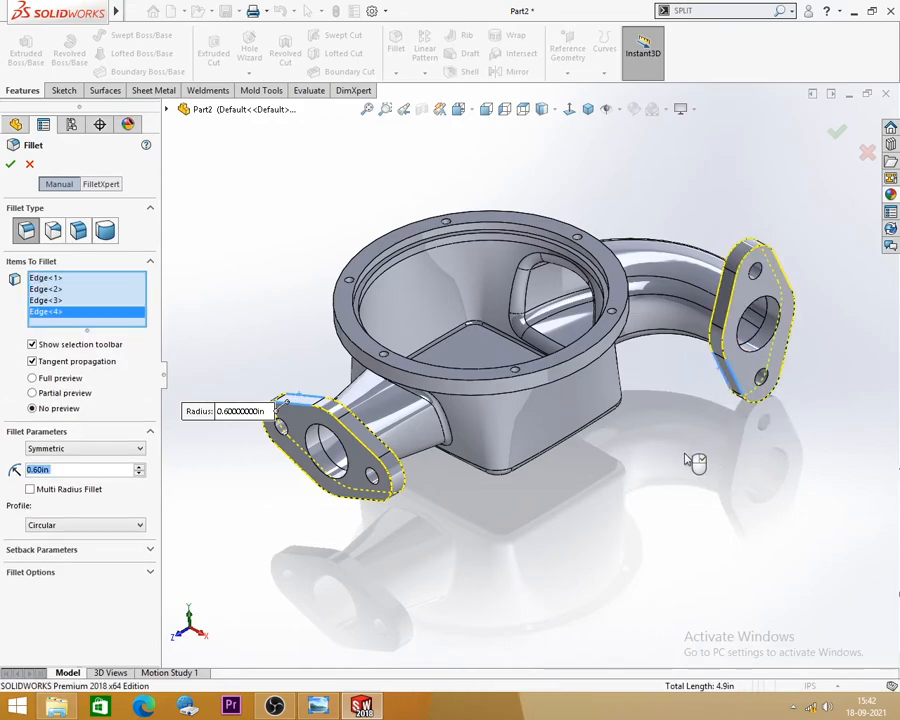
click(11, 163)
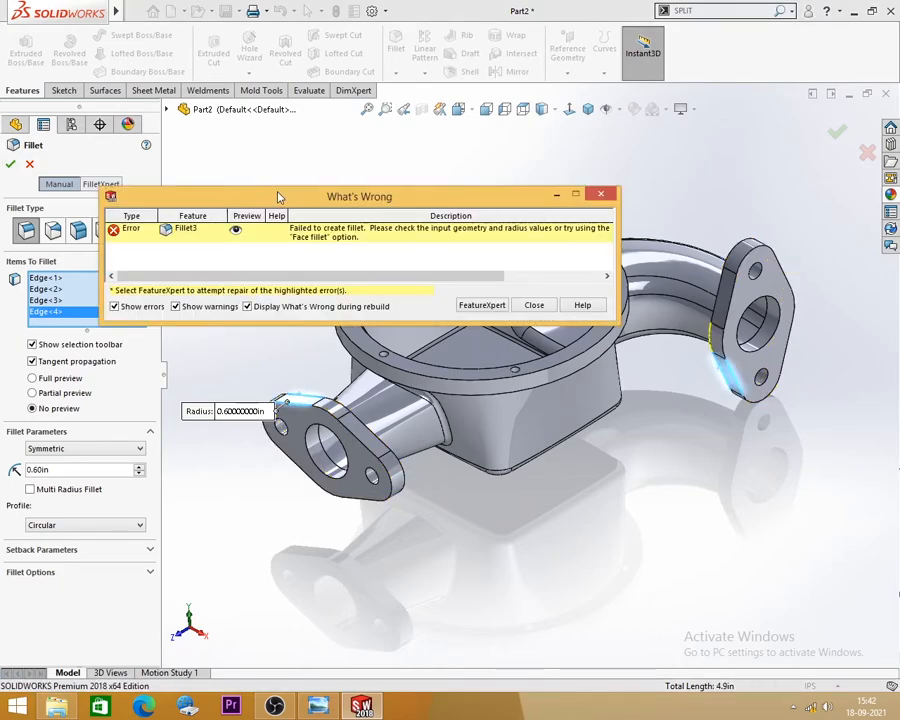
Run FeatureXpert on the 0.60 in flange fillet, accept its repair, inspect the rounded flanges and undo the fillets.
click(474, 311)
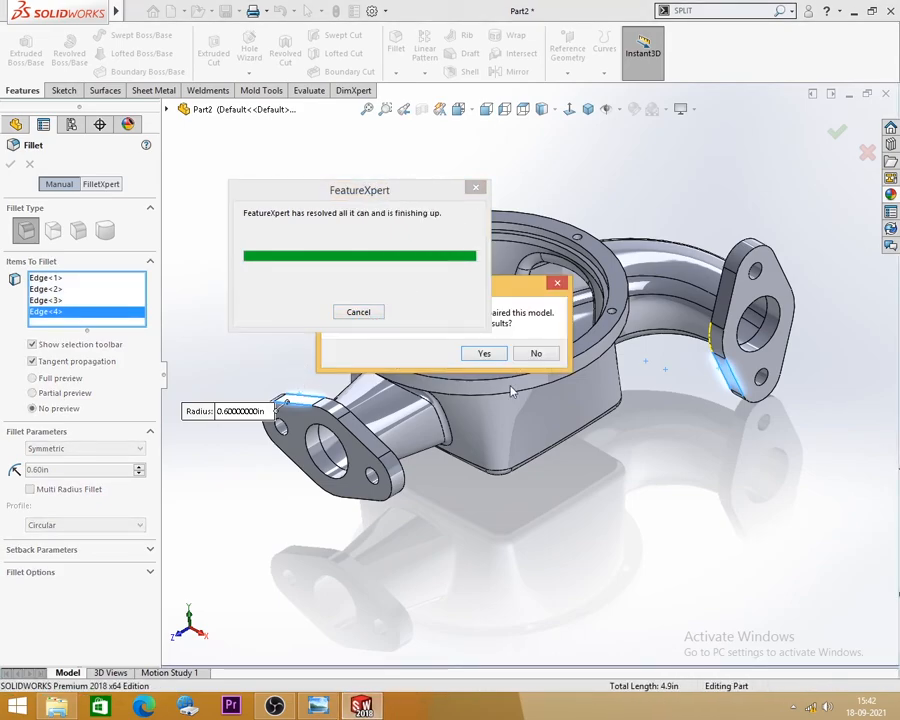
click(481, 354)
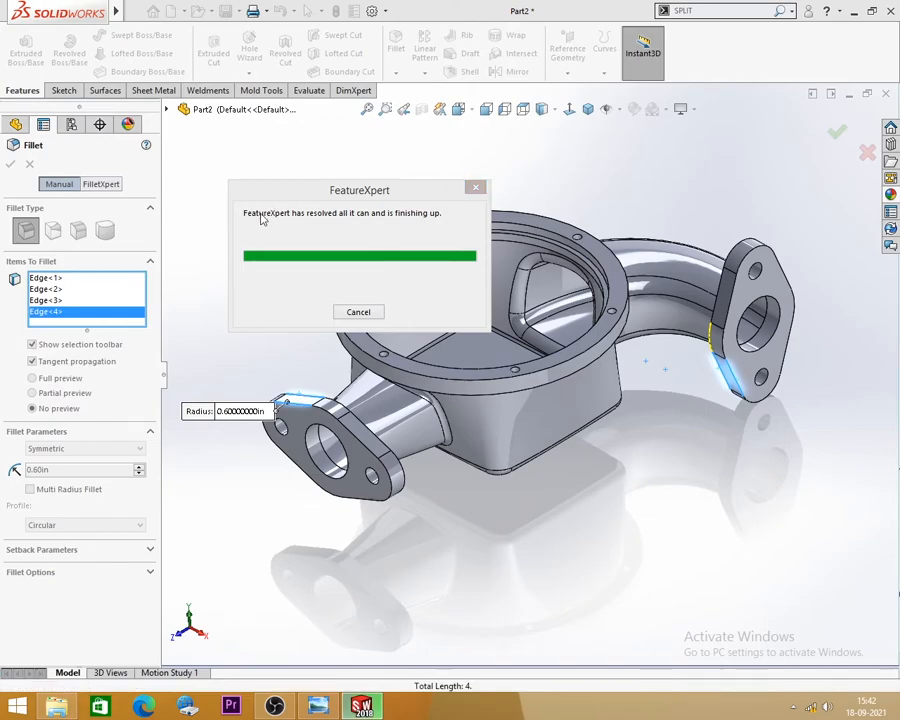
middle_drag(404, 372, 400, 346)
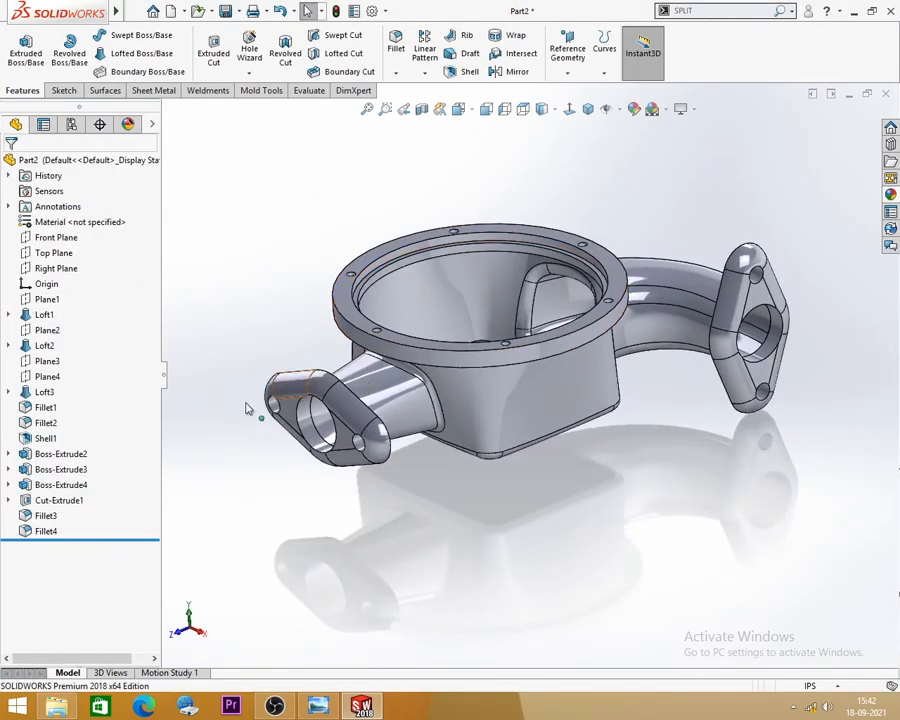
key(ctrl+z)
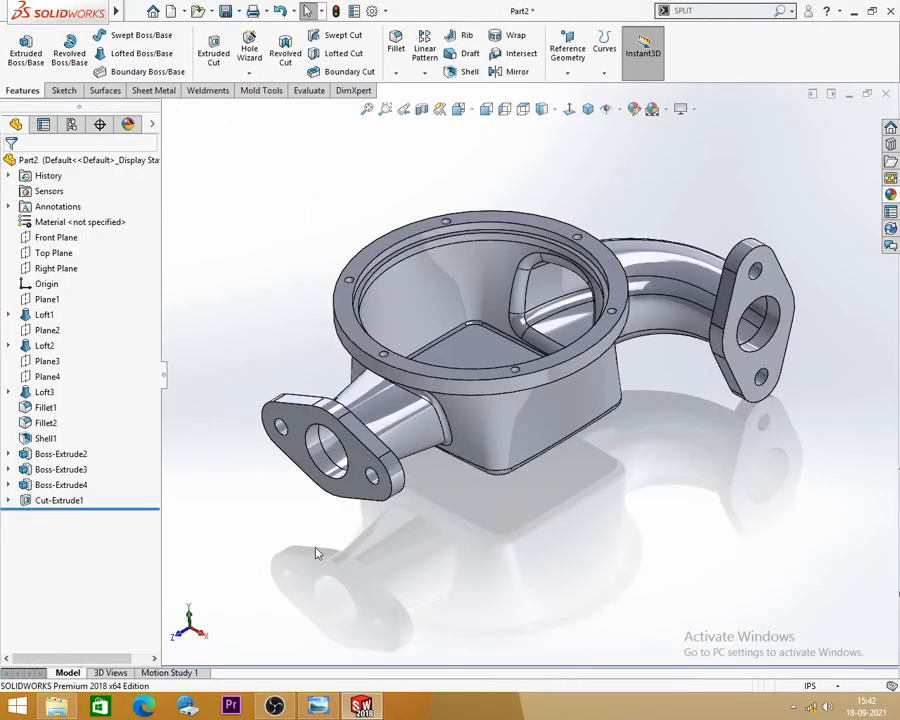
Recheck the flange radius on the EX-19 drawing and set up a 0.06 in fillet on the straight pipe flange's front and back outline edges.
key(alt+Tab)
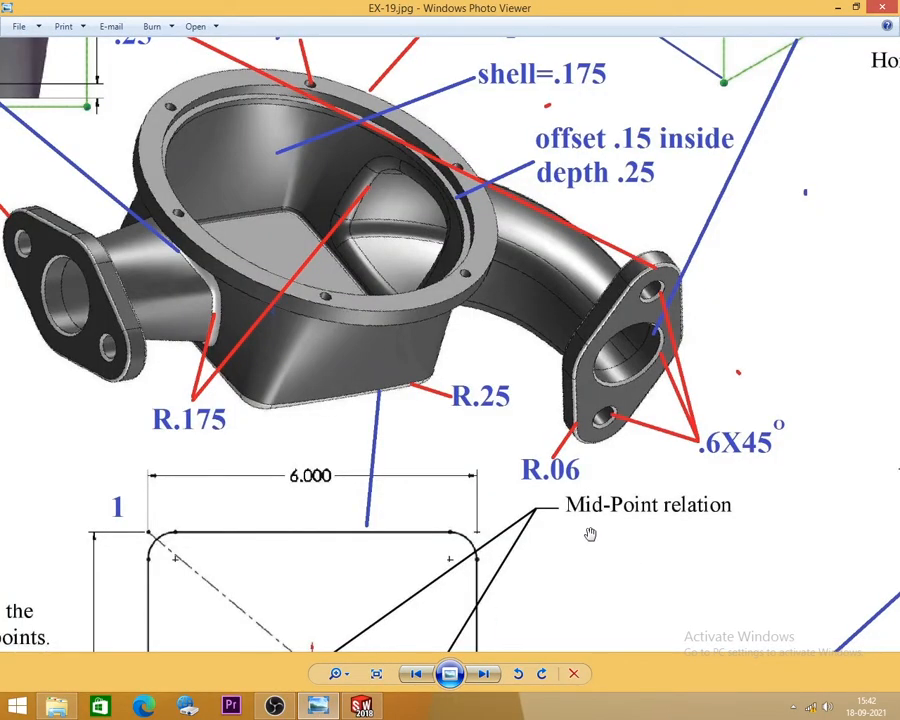
click(839, 7)
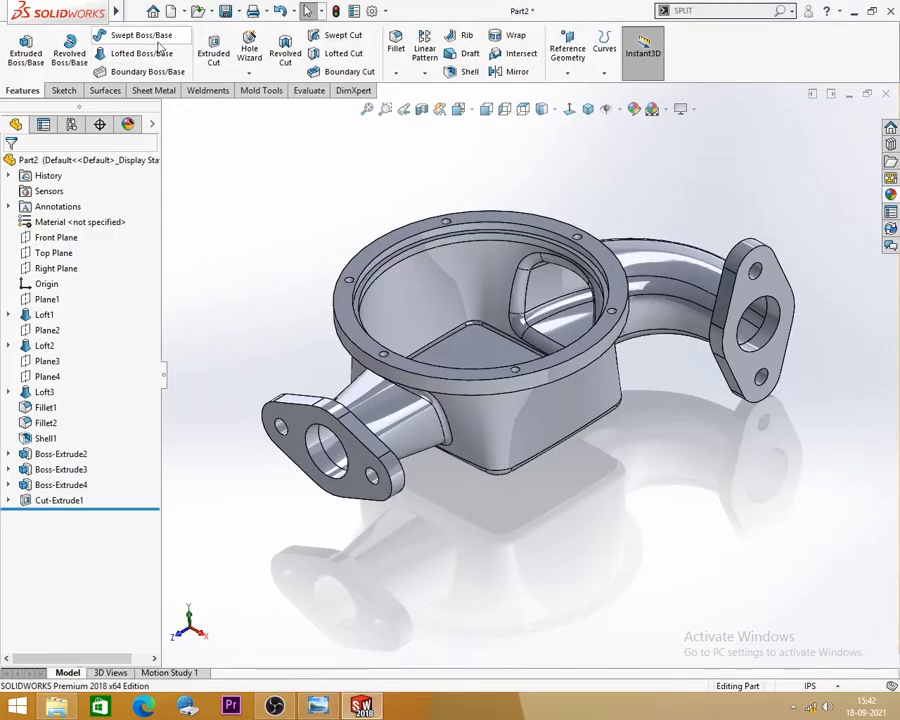
click(405, 46)
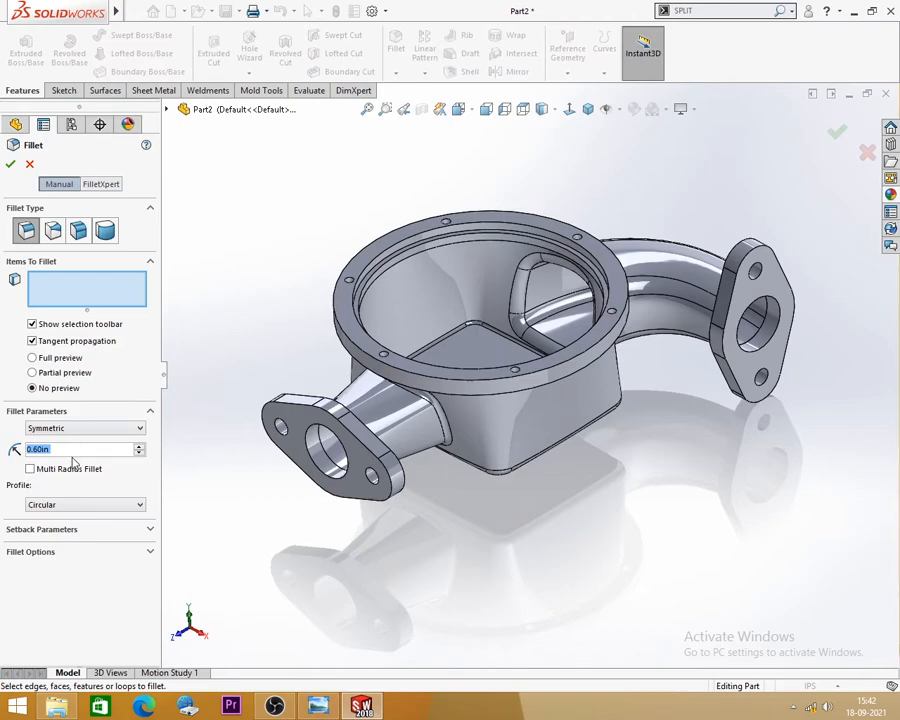
key(BackSpace)
text(.06)
key(Return)
click(301, 404)
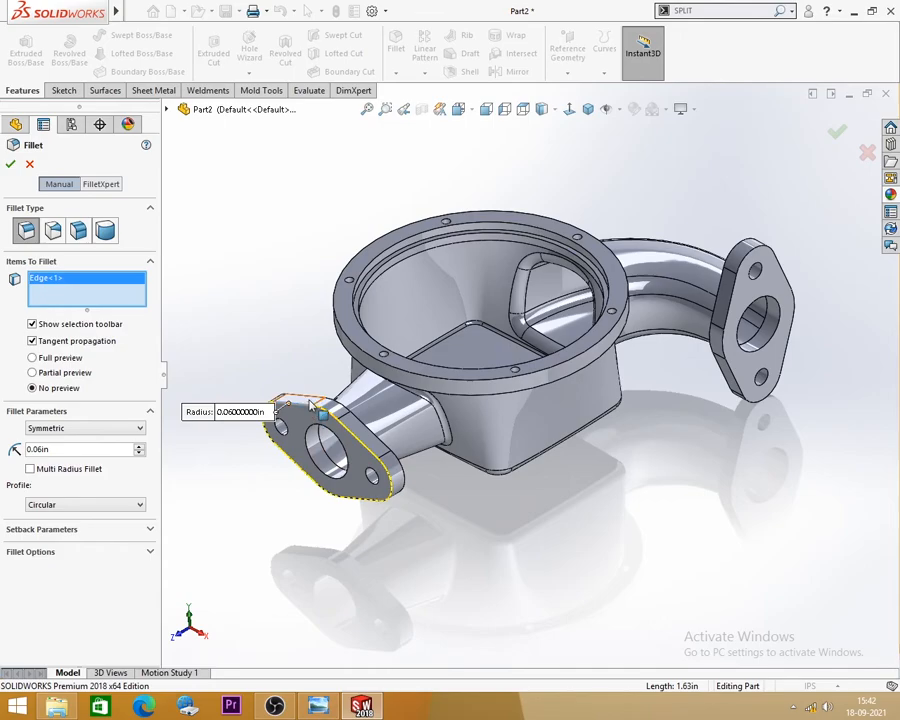
click(313, 404)
Add the front and back outline edges of the curved pipe's flange to the fillet and apply it.
scroll(749, 408, down, 5)
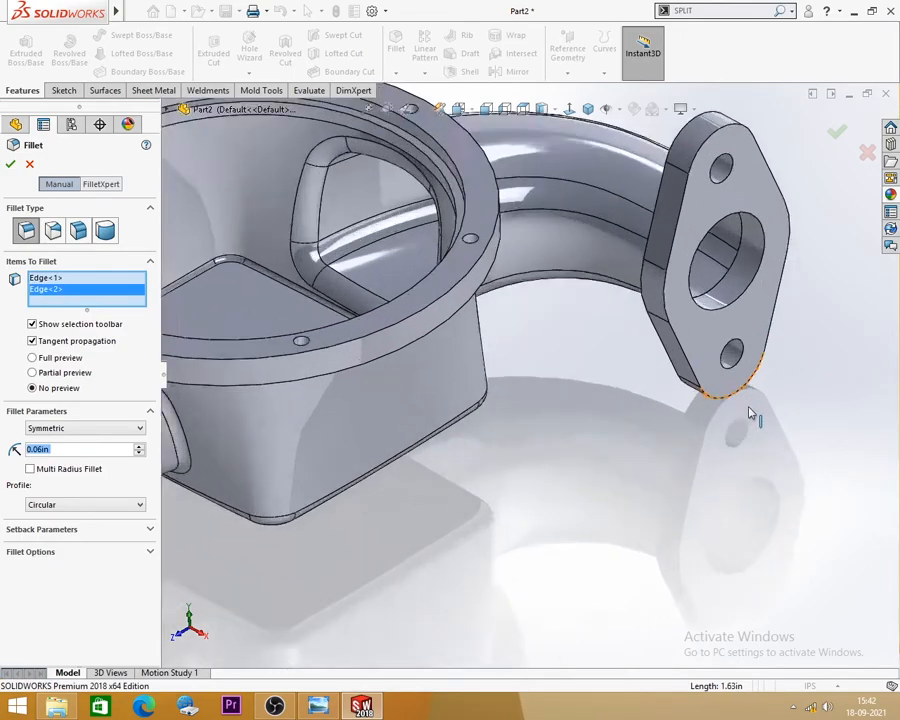
click(642, 353)
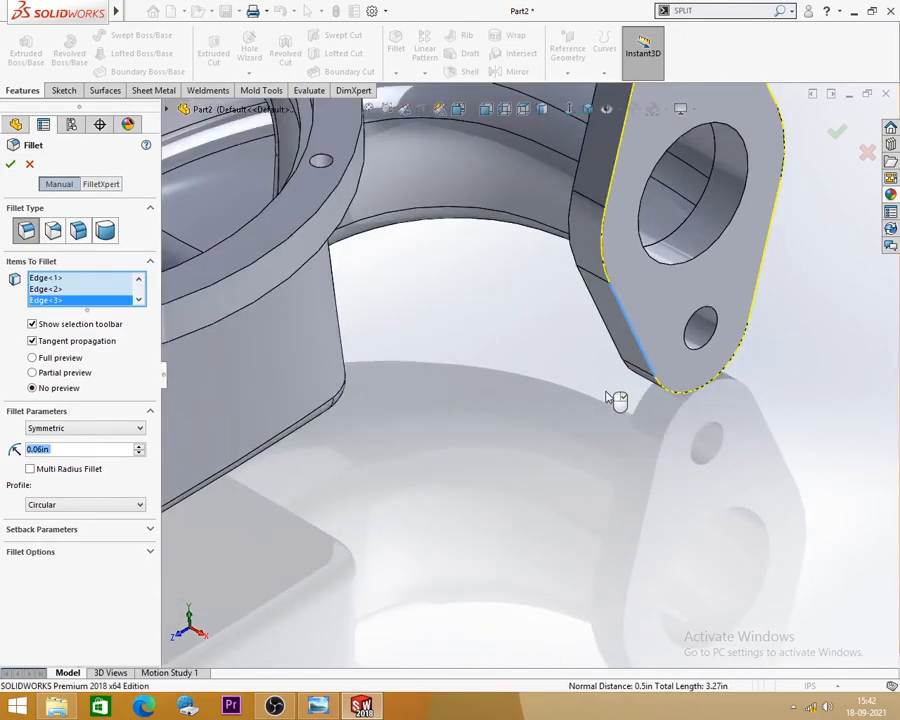
click(607, 352)
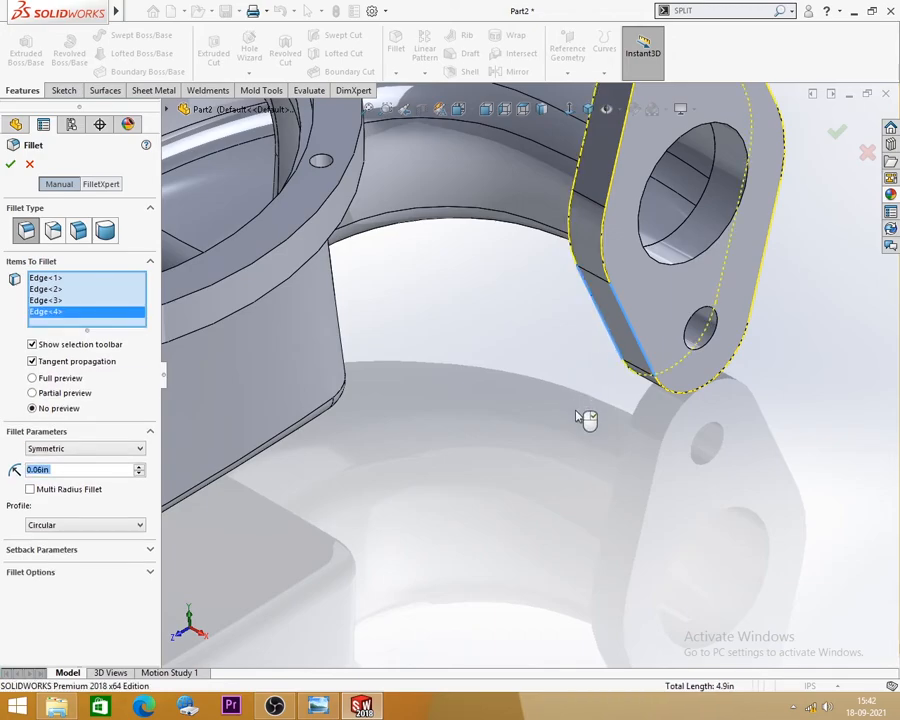
scroll(586, 425, up, 3)
scroll(590, 442, up, 2)
click(10, 164)
scroll(323, 396, up, 3)
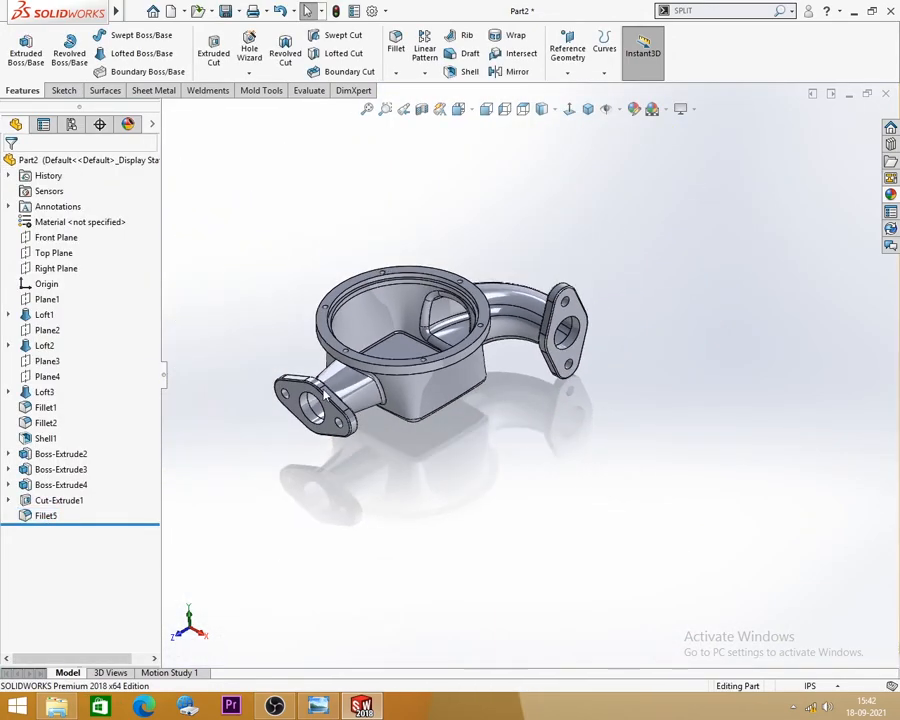
Compare the filleted housing with the EX-19 drawing, examining the radius and 45° chamfer callouts around the pipe flanges.
scroll(323, 396, down, 3)
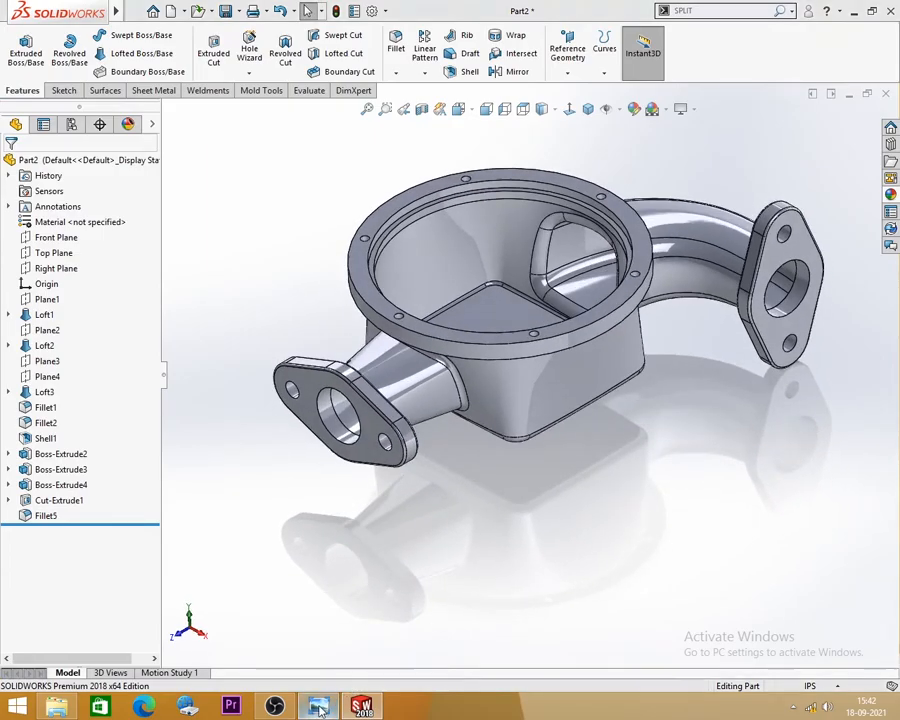
click(319, 708)
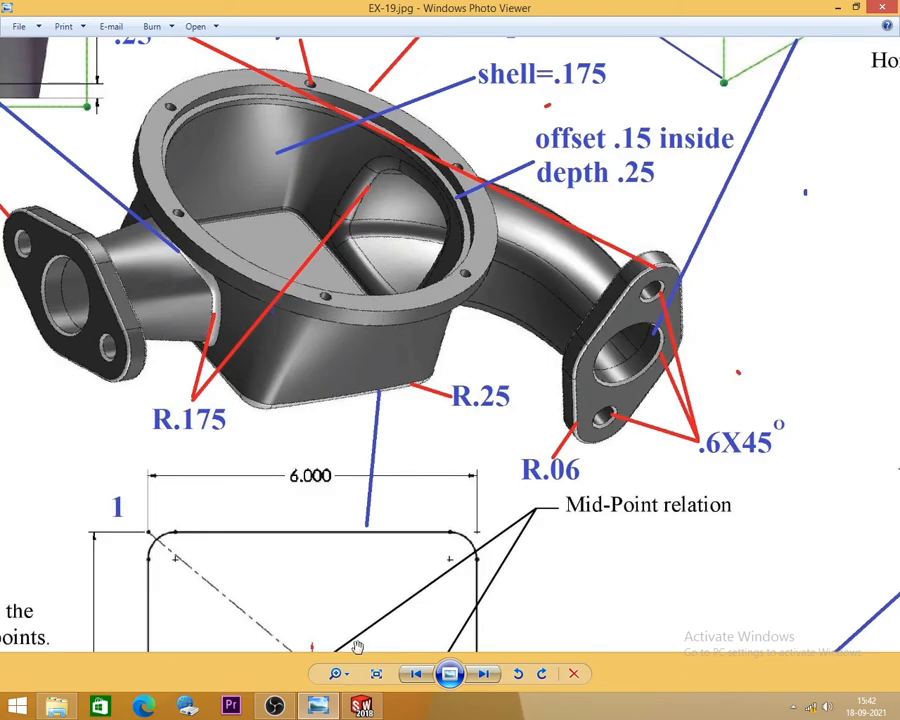
click(361, 708)
middle_drag(530, 505, 527, 537)
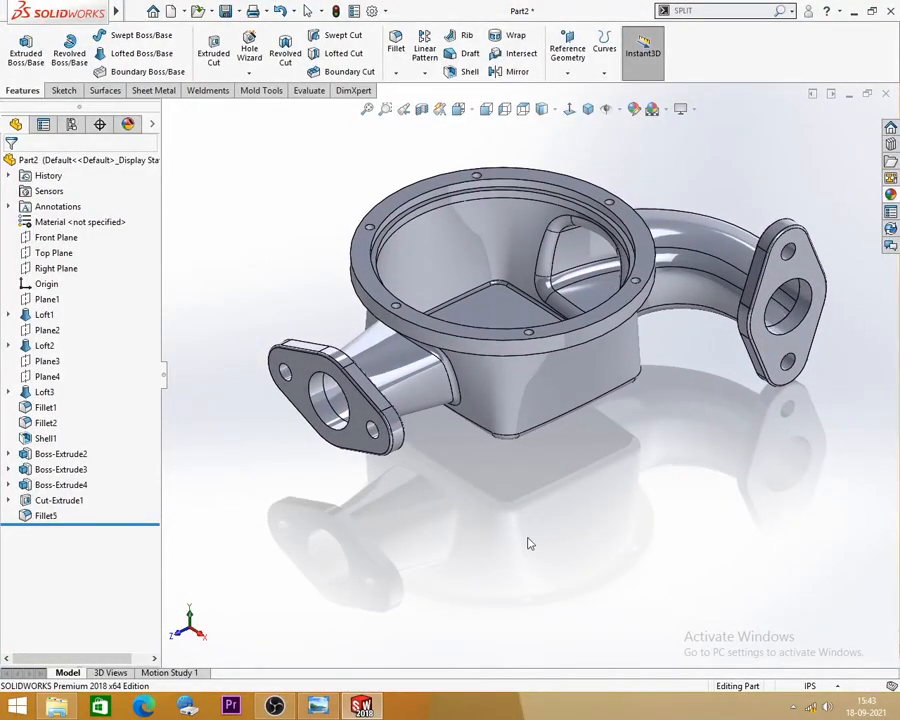
click(319, 708)
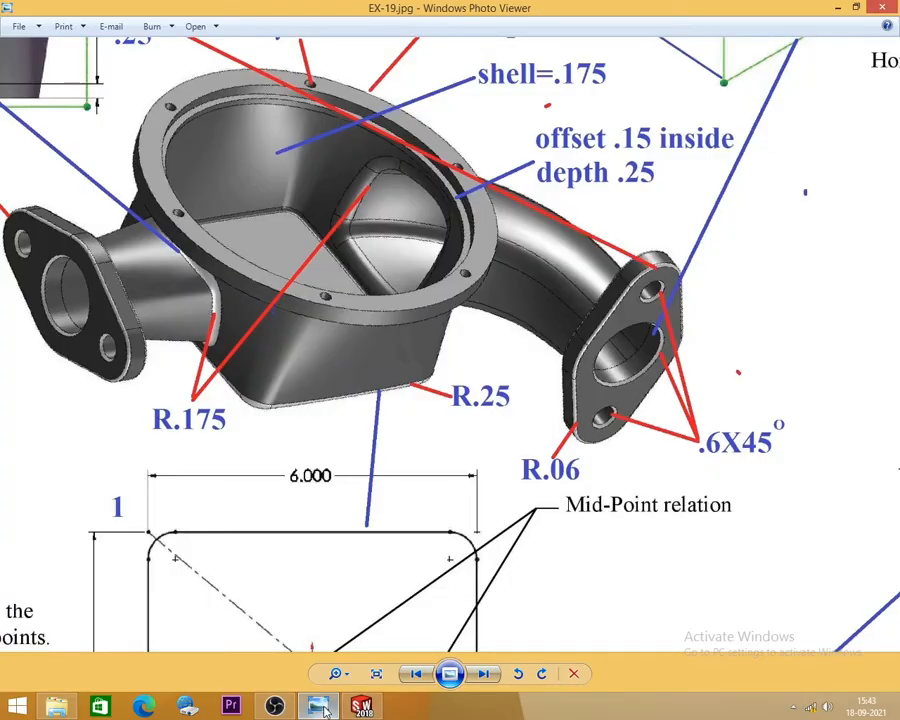
click(319, 708)
mouse_move(503, 532)
middle_down()
mouse_move(522, 479)
mouse_move(476, 458)
mouse_move(491, 513)
middle_up()
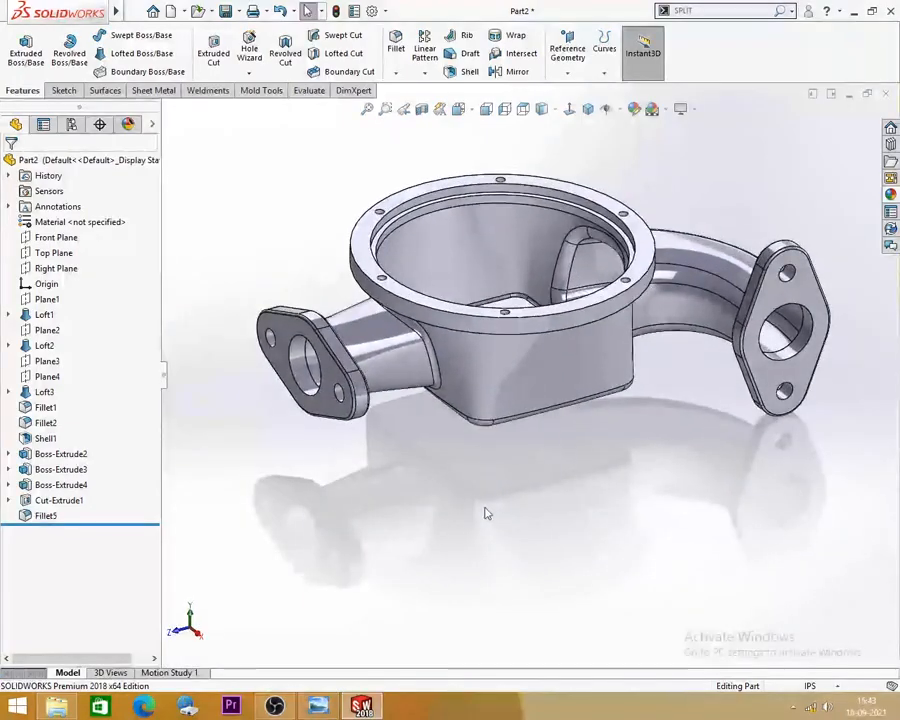
click(319, 708)
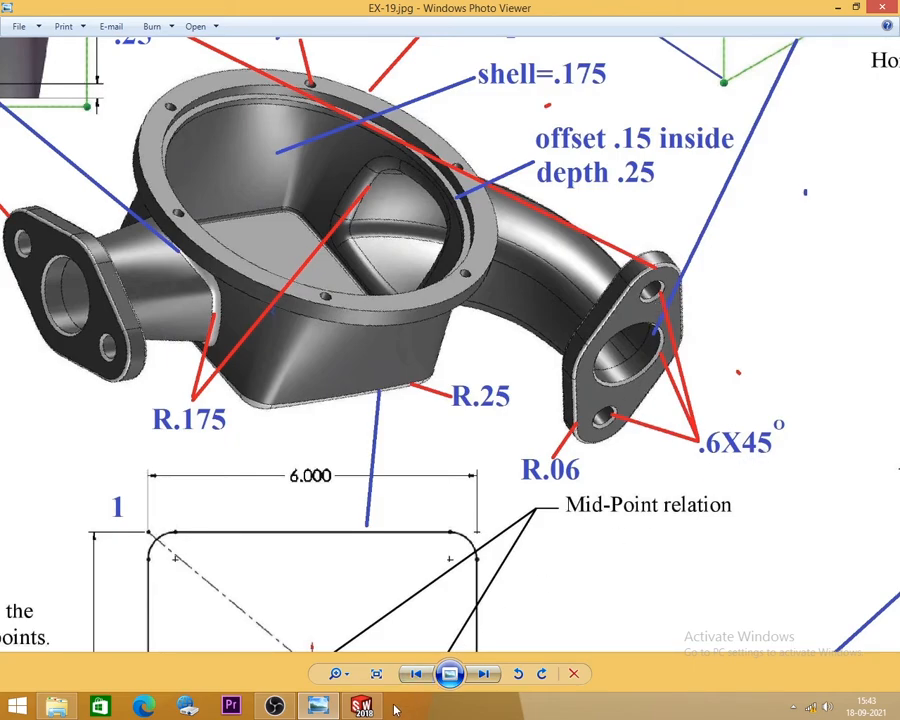
mouse_move(345, 707)
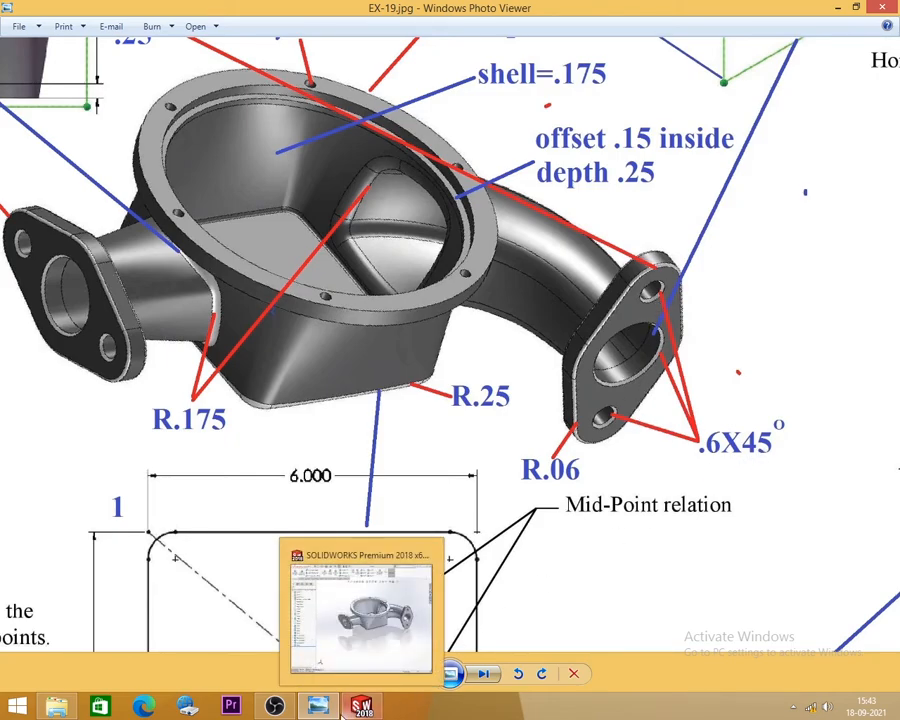